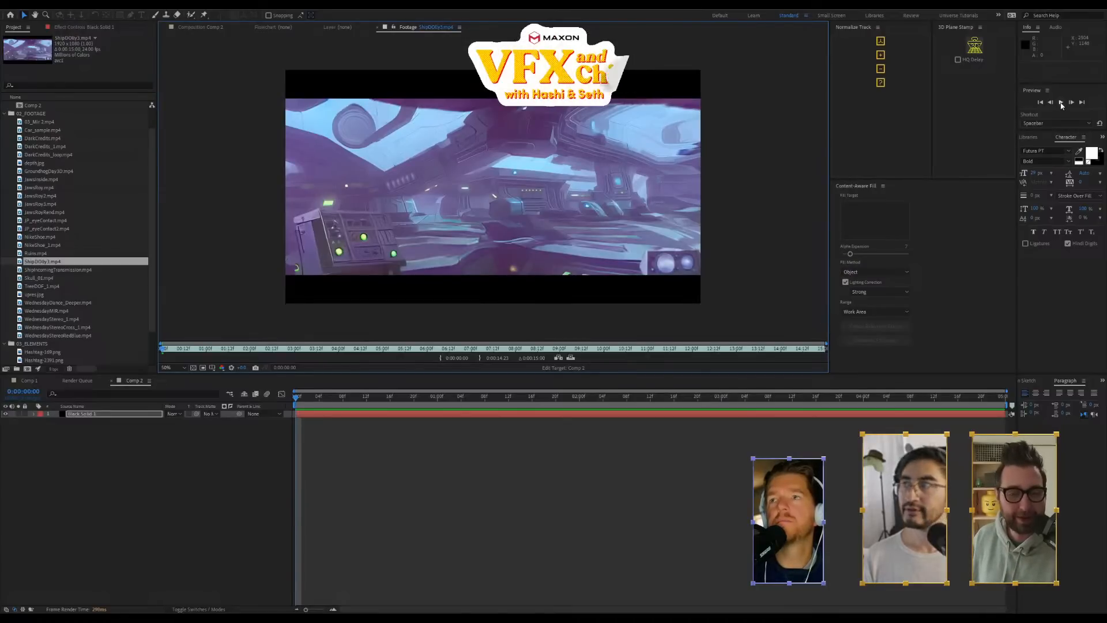
Play back the ShipDOlly3.mp4 footage in an enlarged viewer and restore the normal layout
scroll(616, 225, up, 1)
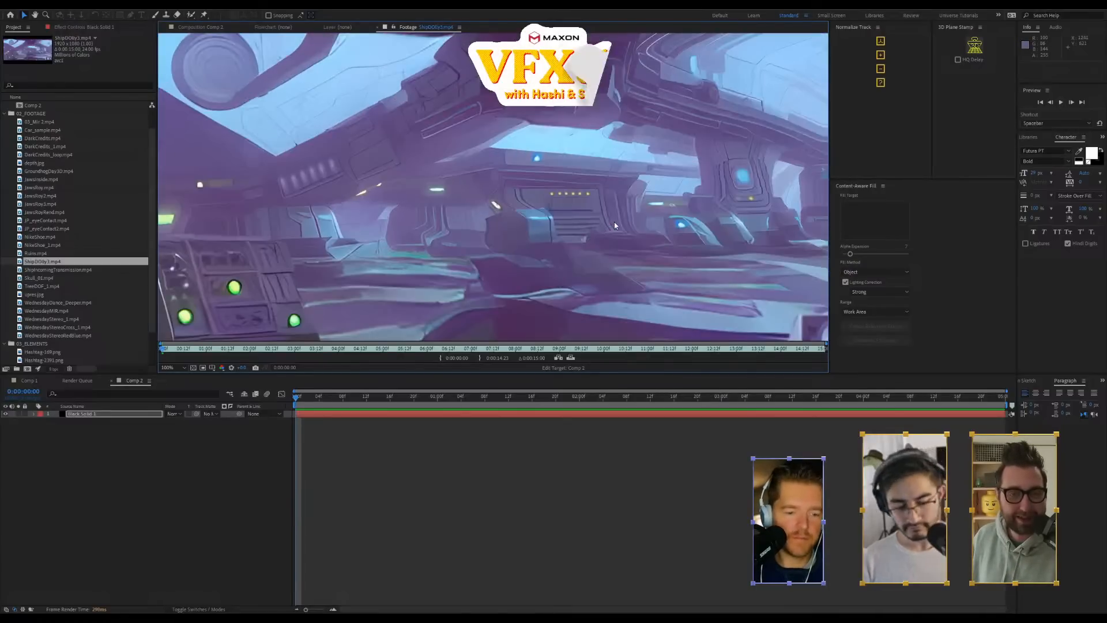
key(grave)
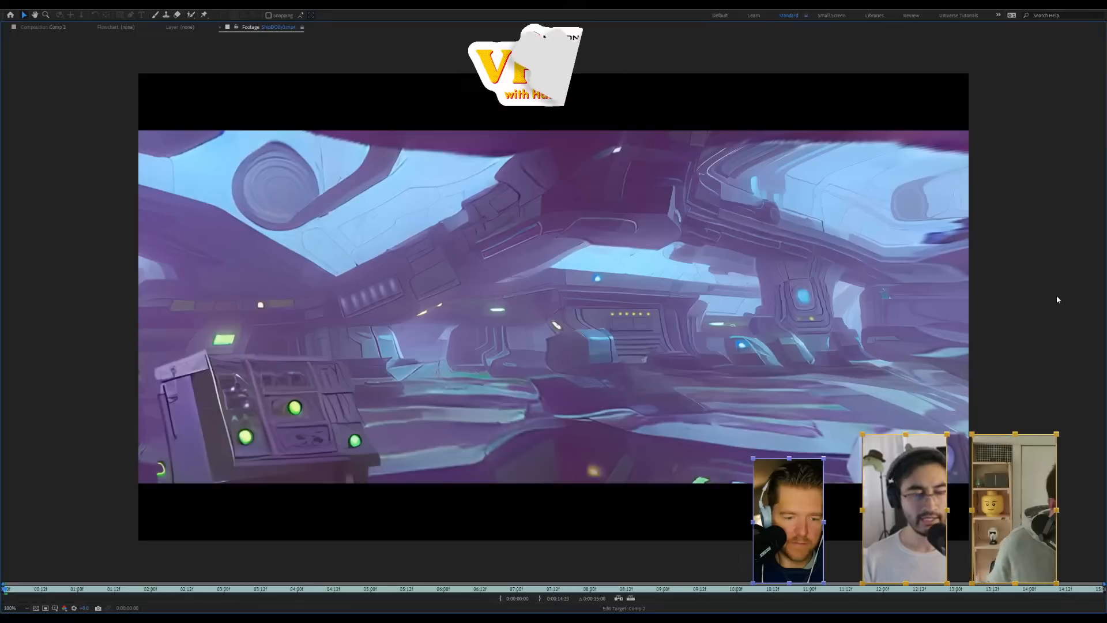
key(space)
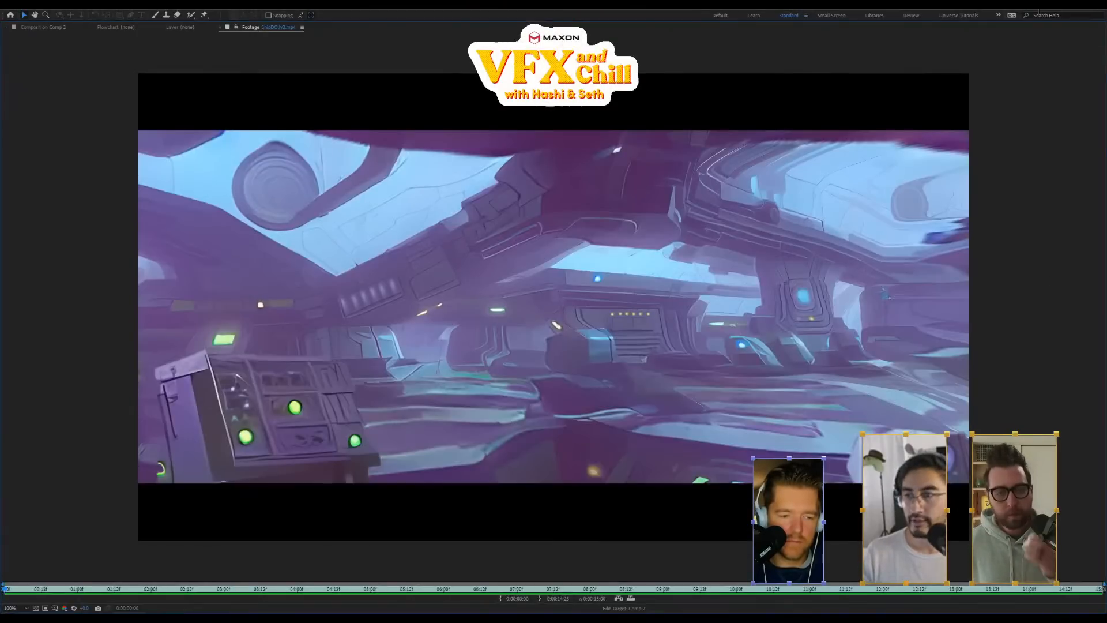
key(grave)
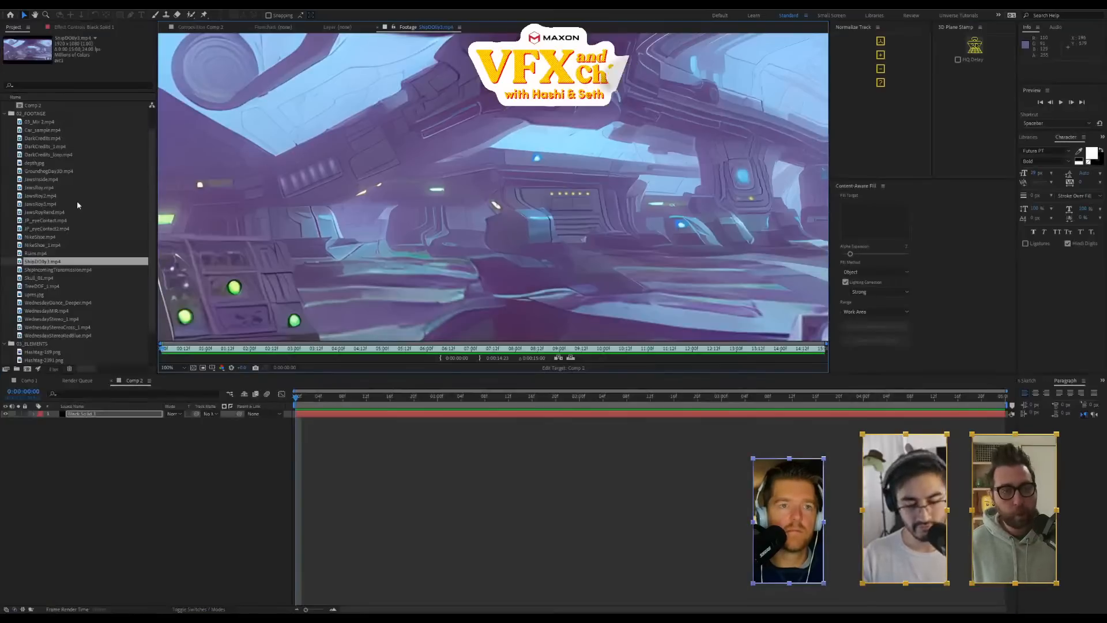
Import ShipInteriorHQ.png from the Environments folder into the project
key(ctrl+i)
scroll(538, 243, up, 10)
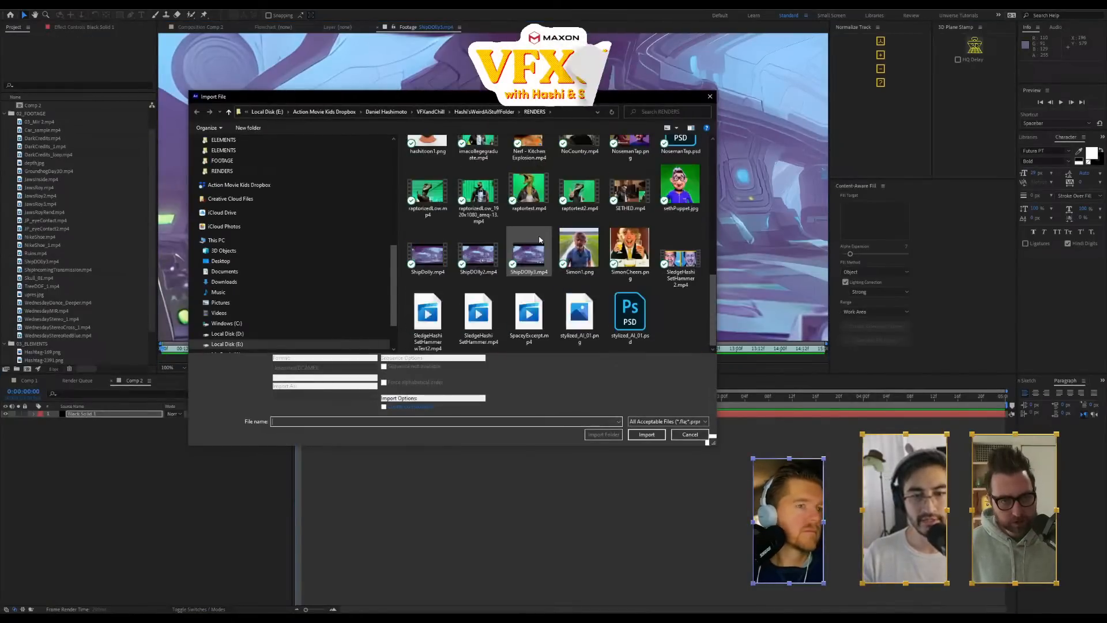
click(485, 112)
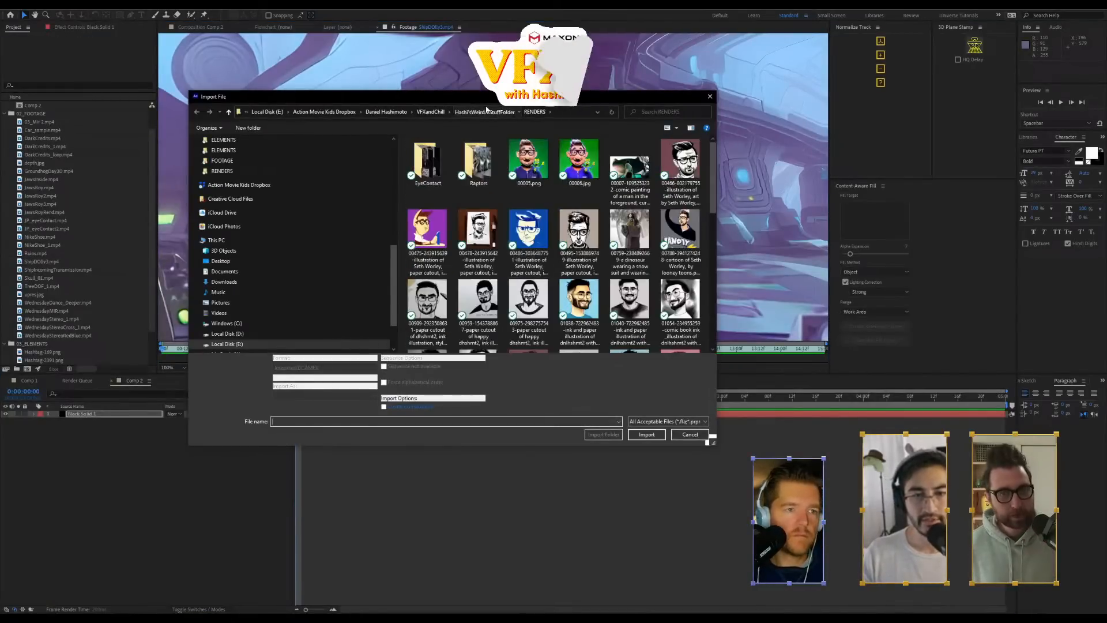
double_click(434, 180)
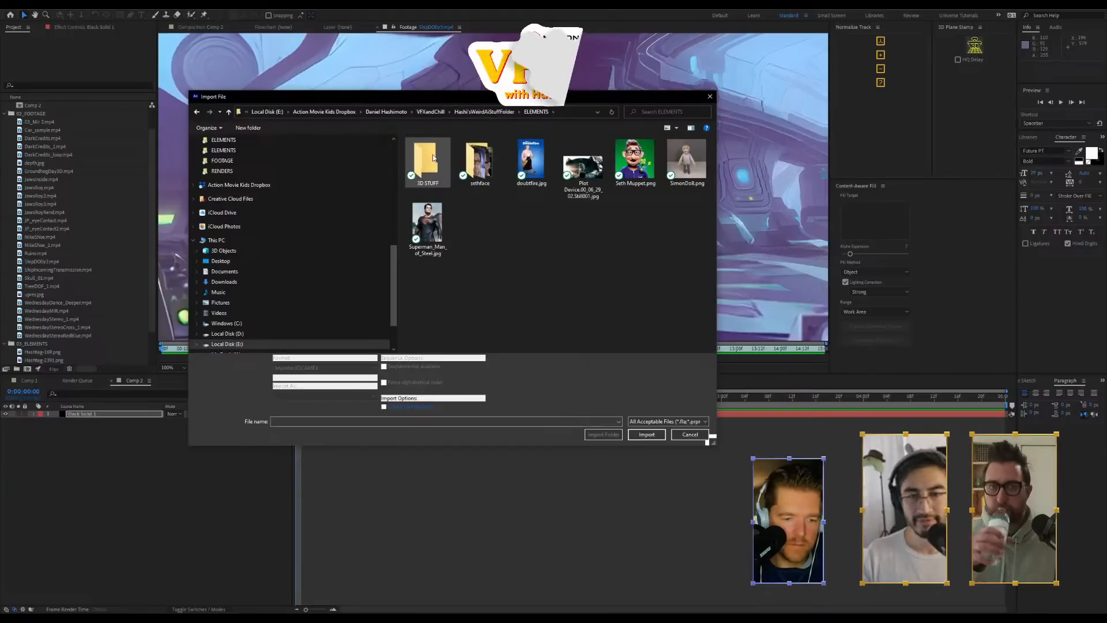
click(493, 114)
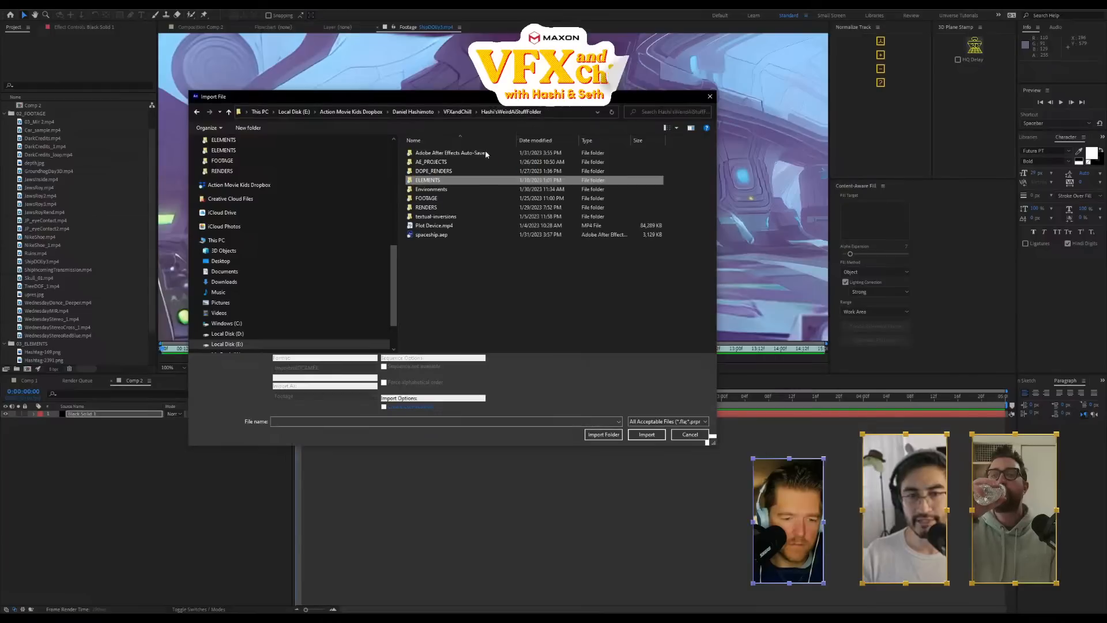
double_click(441, 198)
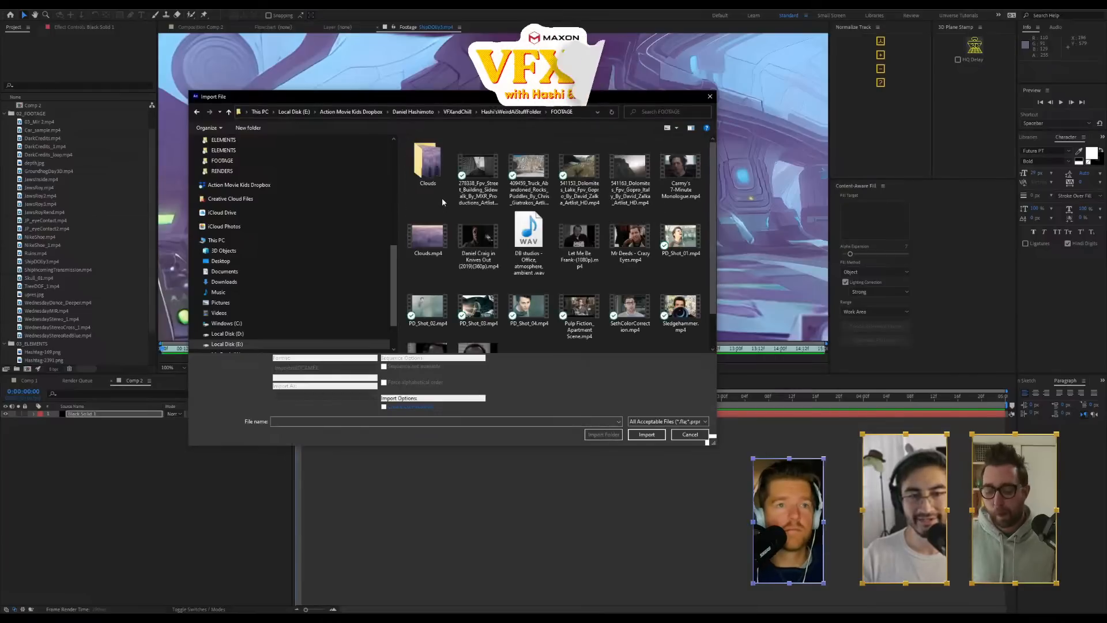
click(499, 112)
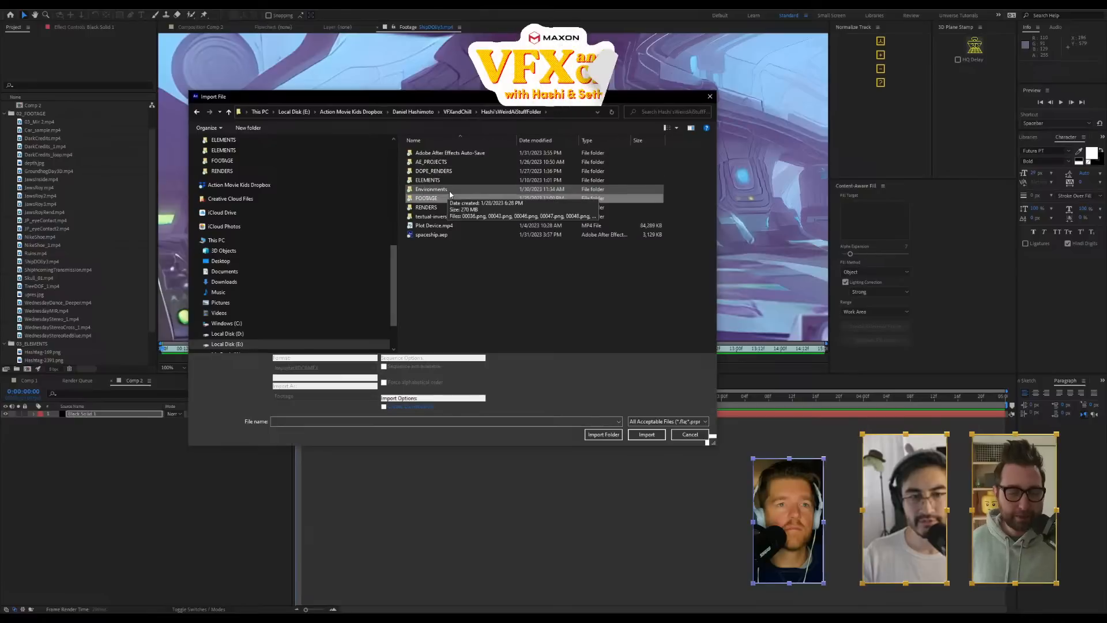
double_click(433, 190)
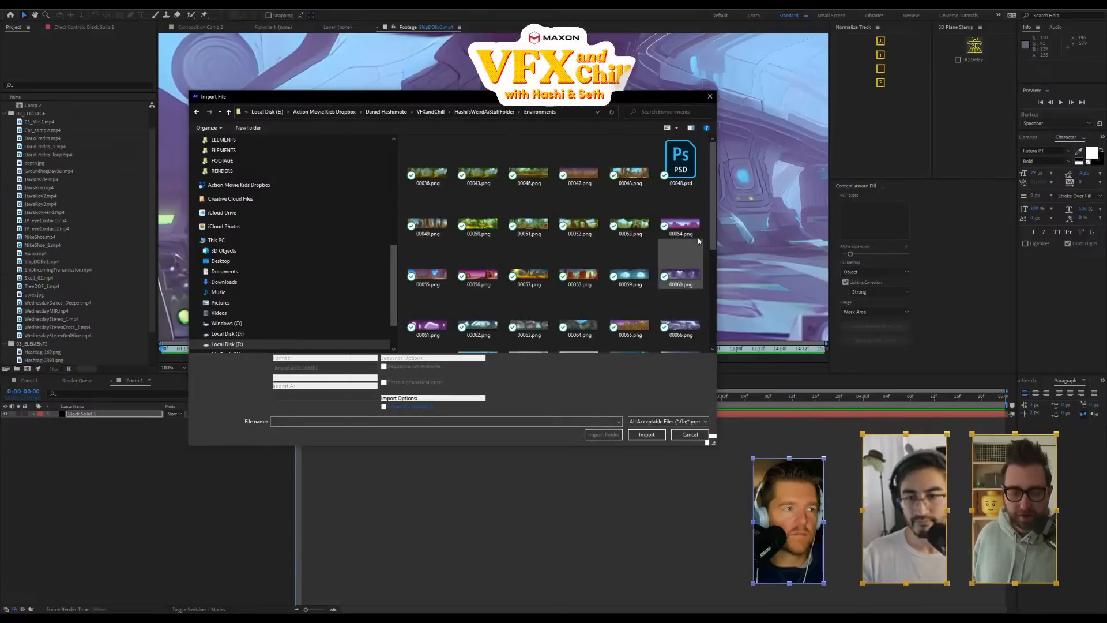
click(696, 316)
scroll(686, 260, down, 3)
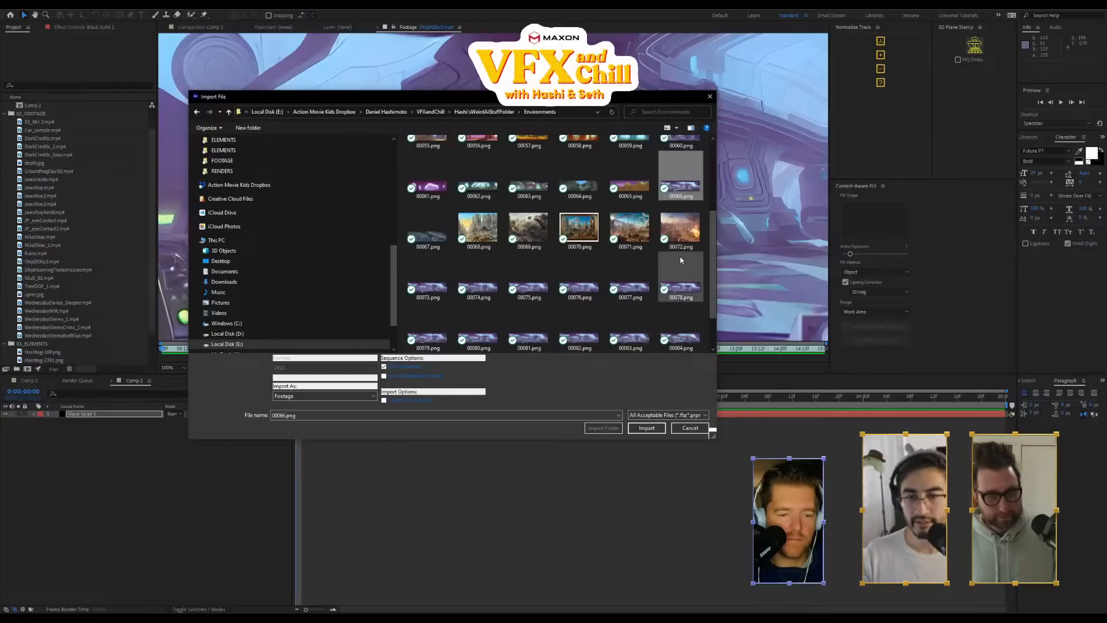
scroll(681, 275, down, 1)
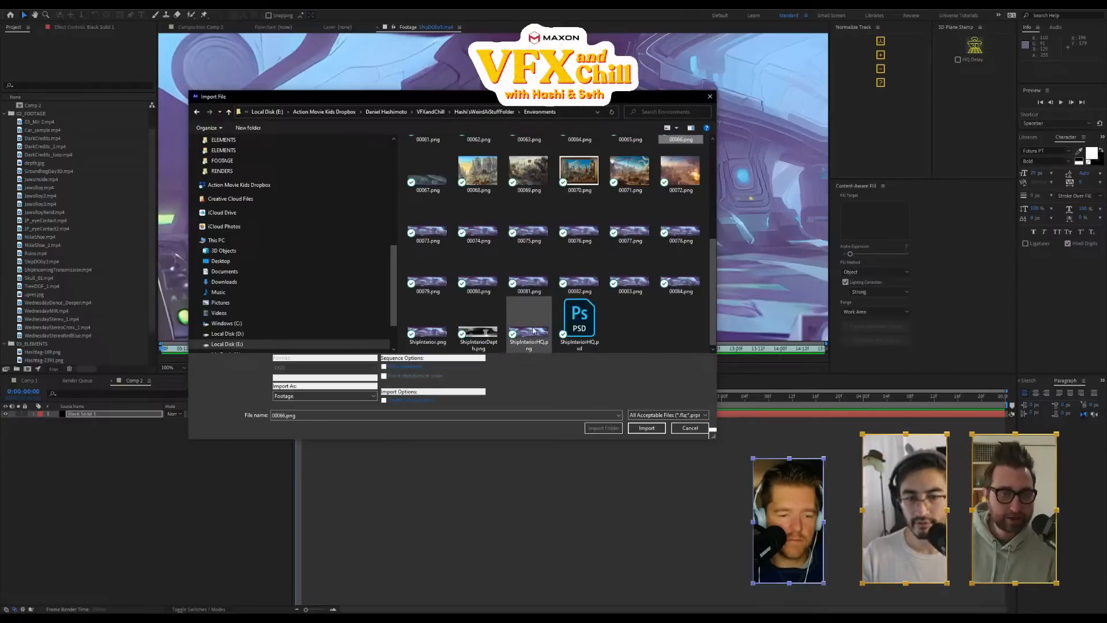
double_click(531, 328)
Examine the whole ShipInteriorHQ.png panorama in the footage viewer
double_click(70, 278)
scroll(490, 265, down, 2)
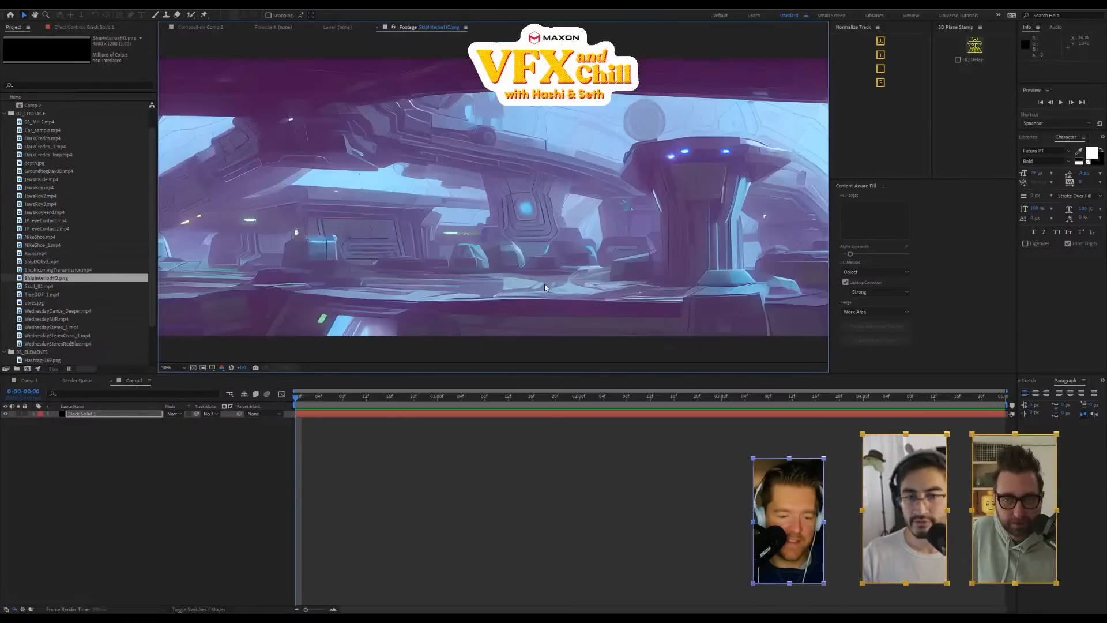
scroll(507, 268, down, 2)
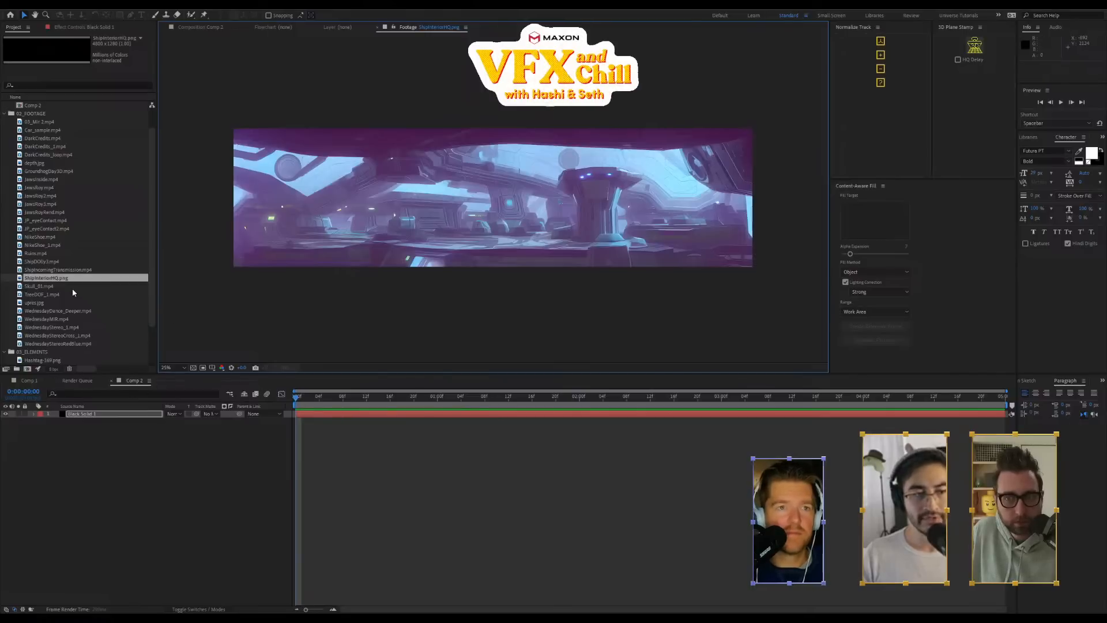
Play ShipDOlly3.mp4 fitted to a maximized footage viewer, and return to the standard panel layout
double_click(54, 263)
key(space)
scroll(553, 252, up, 2)
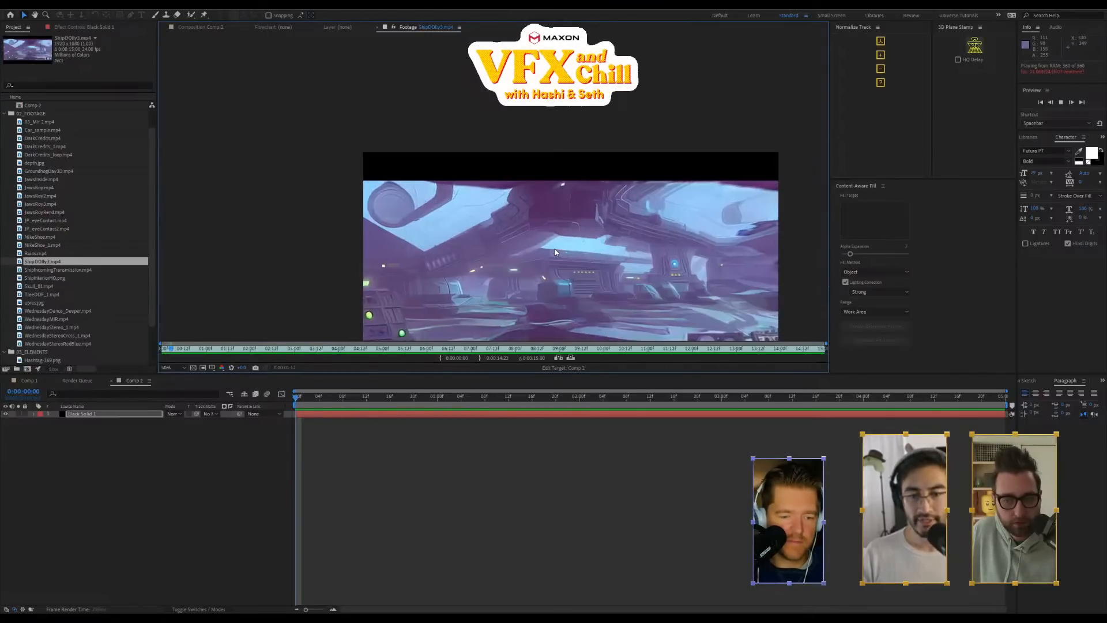
key(grave)
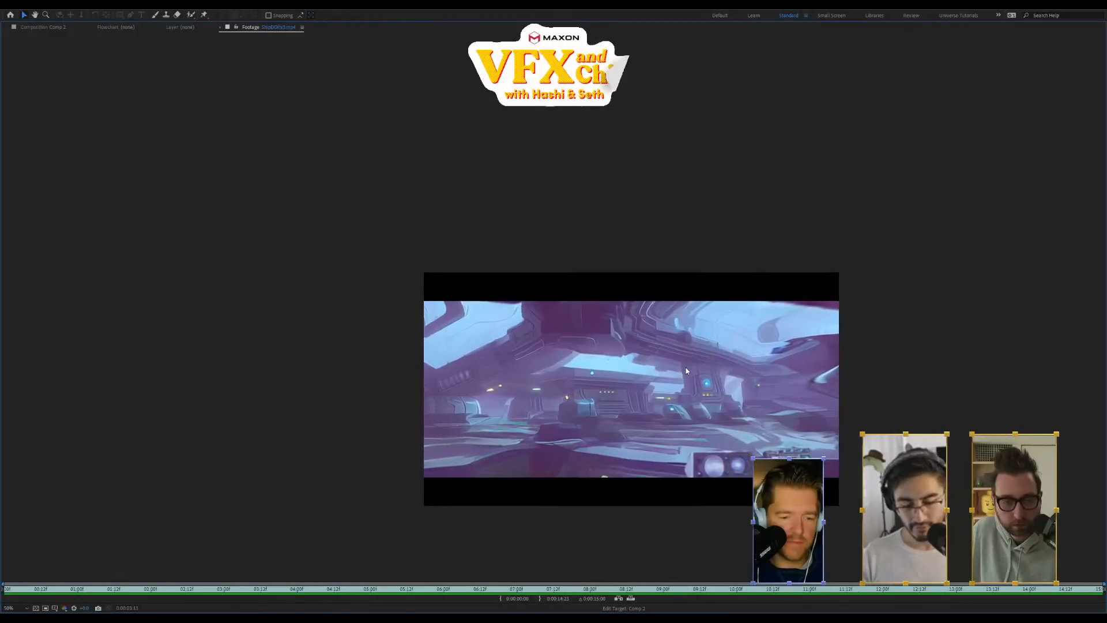
key(alt+slash)
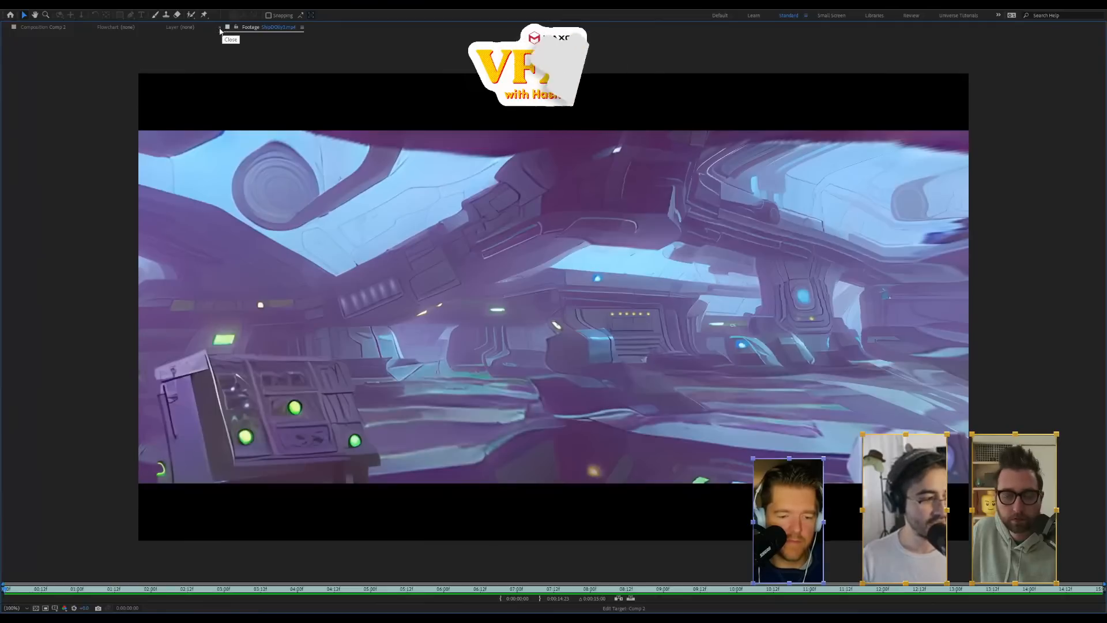
key(grave)
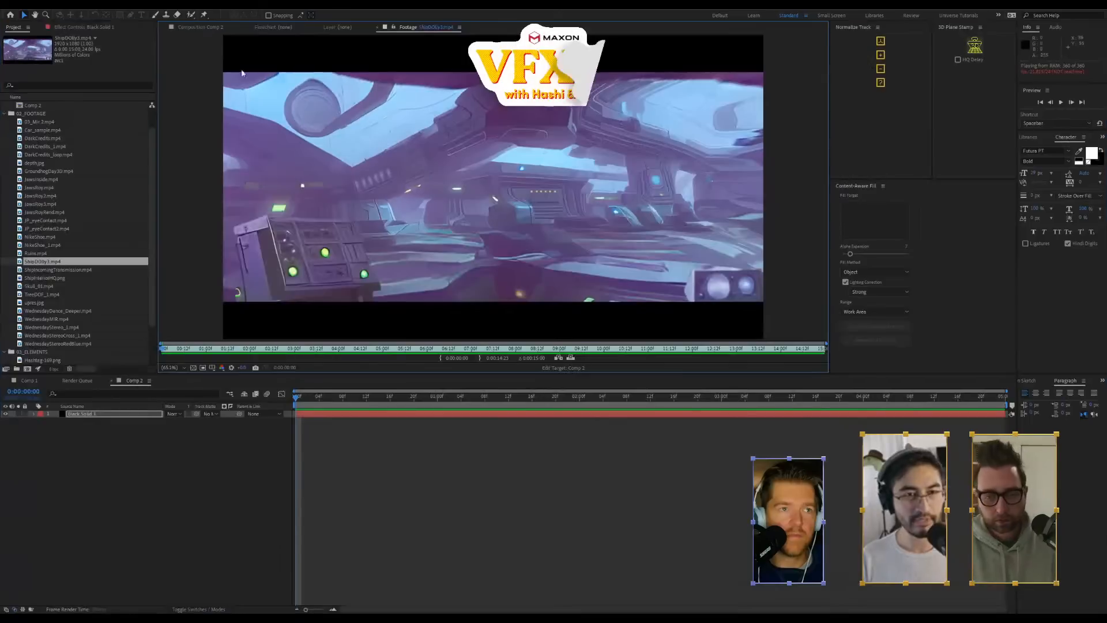
click(63, 240)
click(64, 179)
click(66, 155)
click(71, 132)
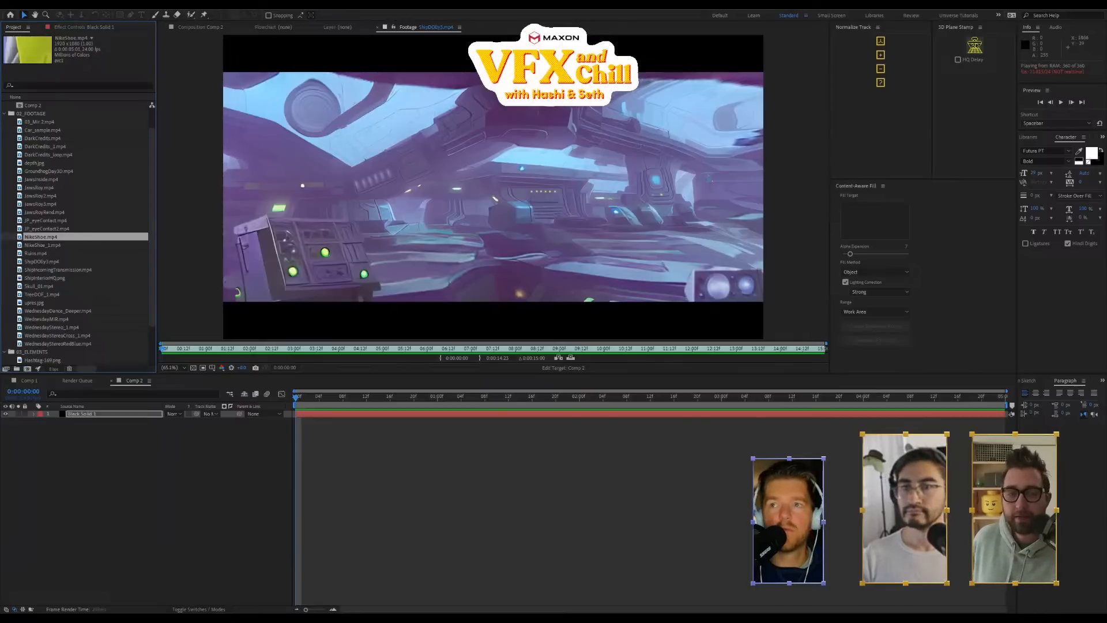
Switch to Photoshop and open coffee.jpg from the ELEMENTS folder
key(alt+Tab)
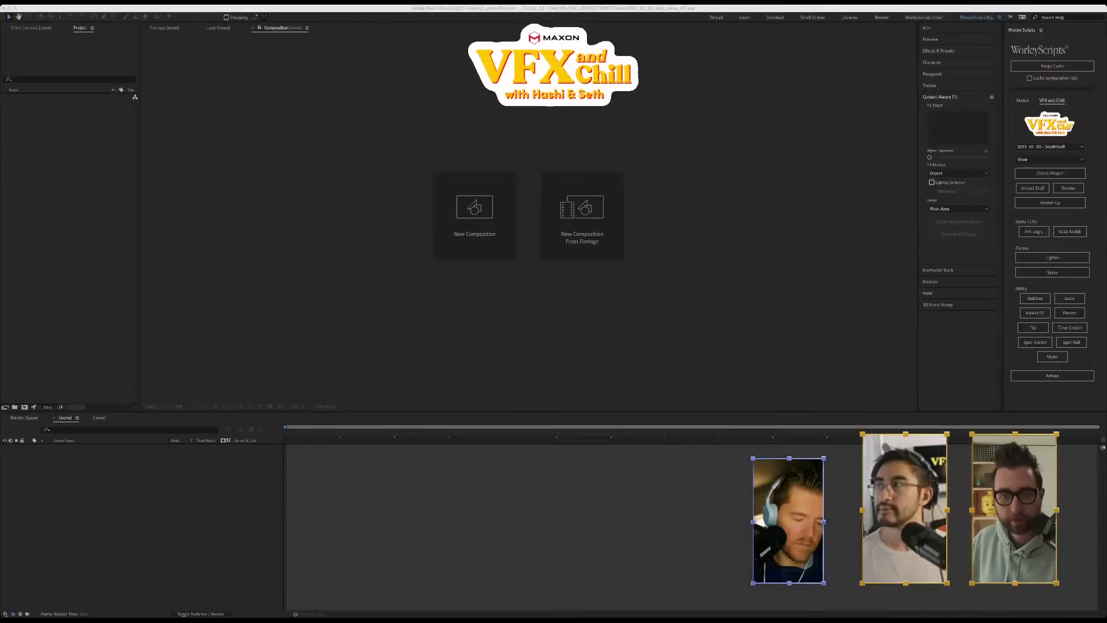
key(super+Tab)
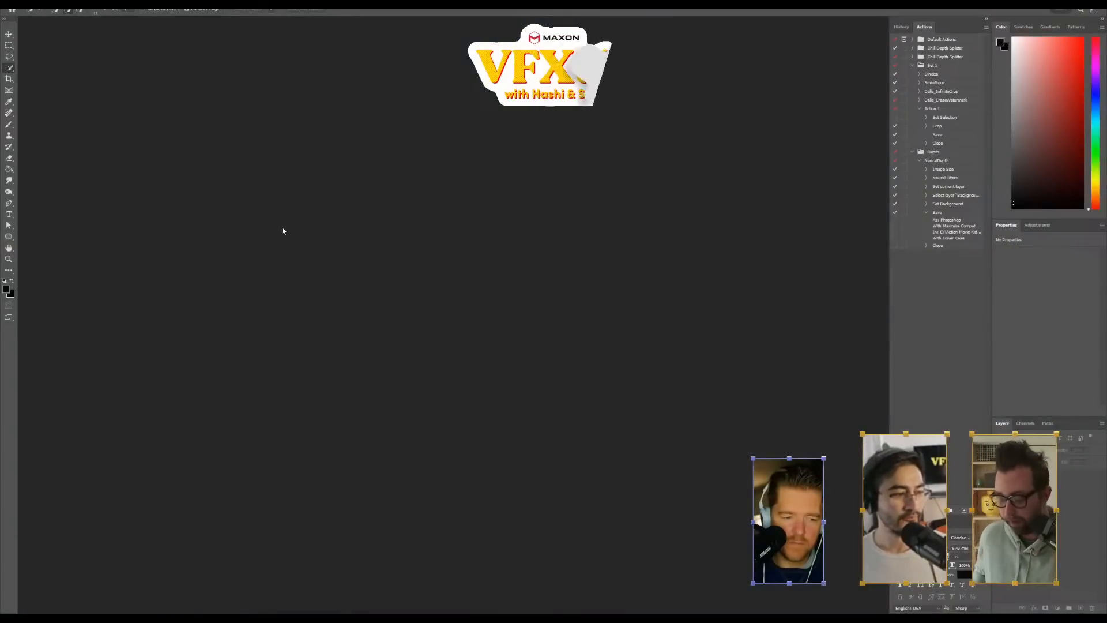
key(ctrl+o)
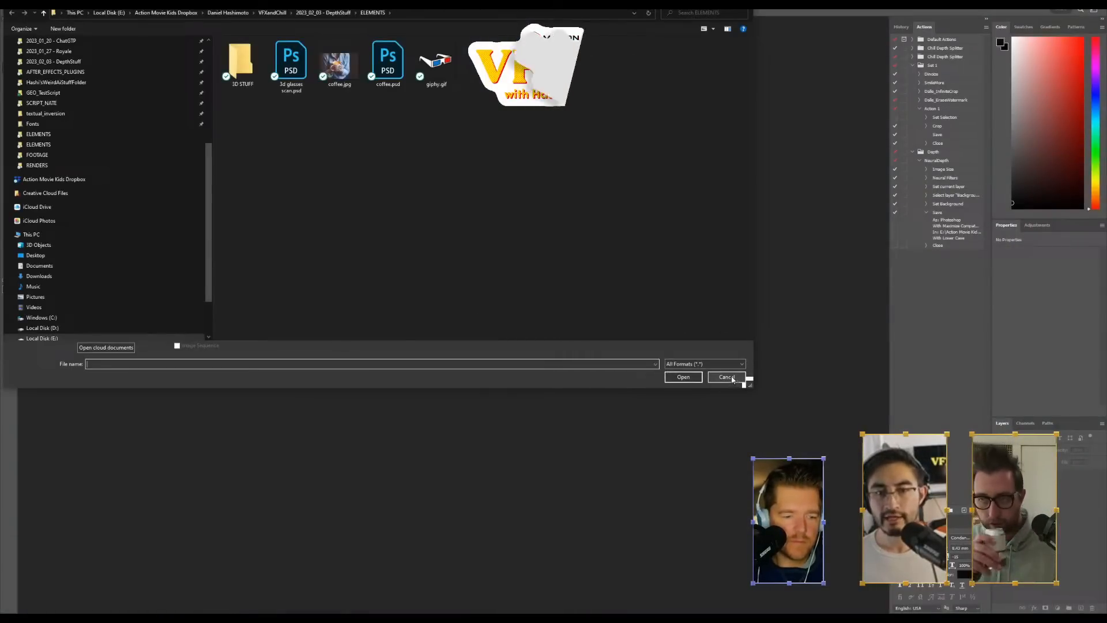
double_click(339, 68)
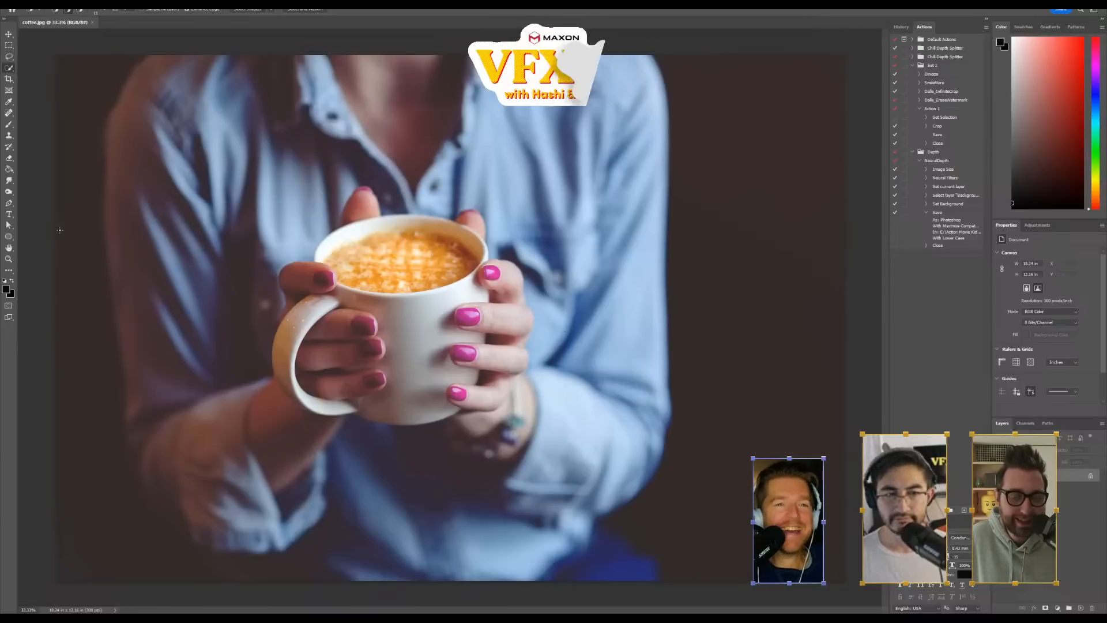
Activate the Zoom tool and undock the coffee.jpg document into its own floating window
click(9, 259)
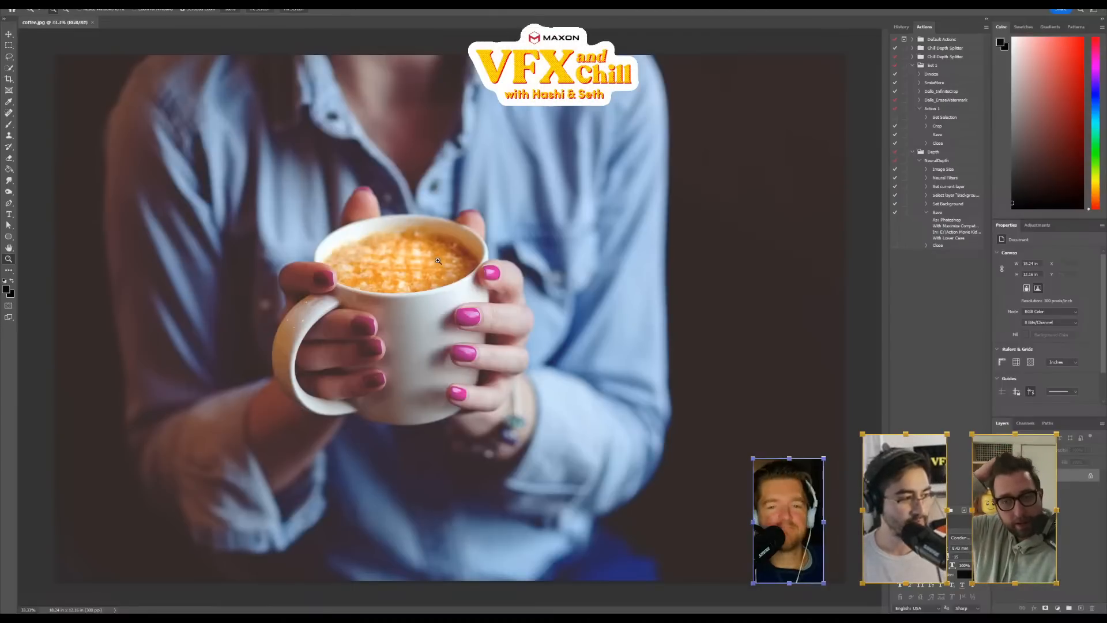
drag(55, 23, 80, 35)
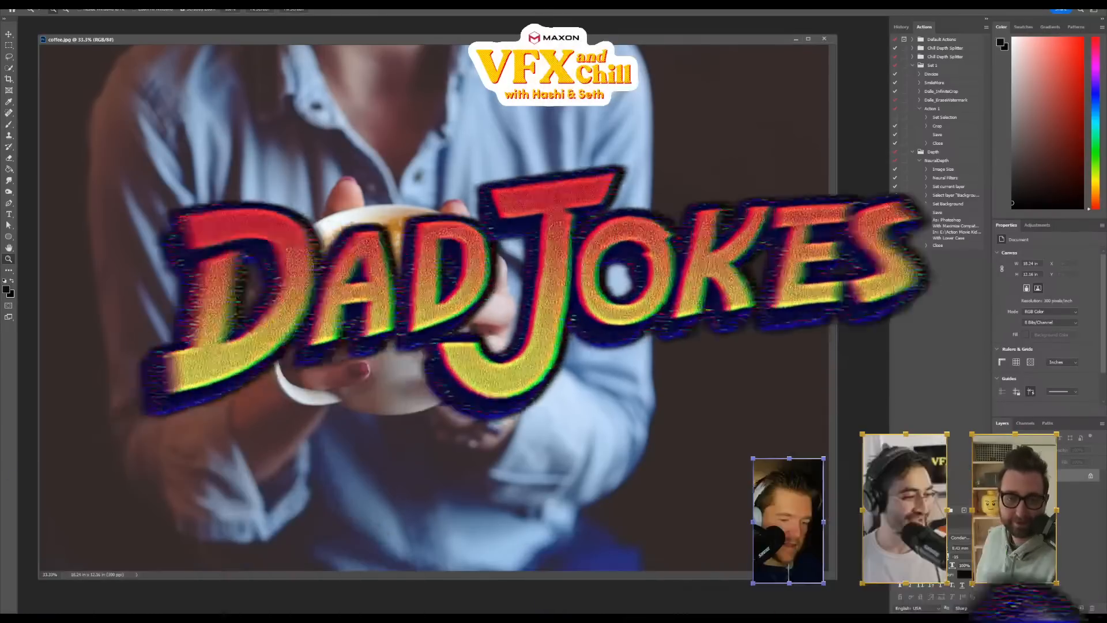
click(685, 492)
key(ctrl+minus)
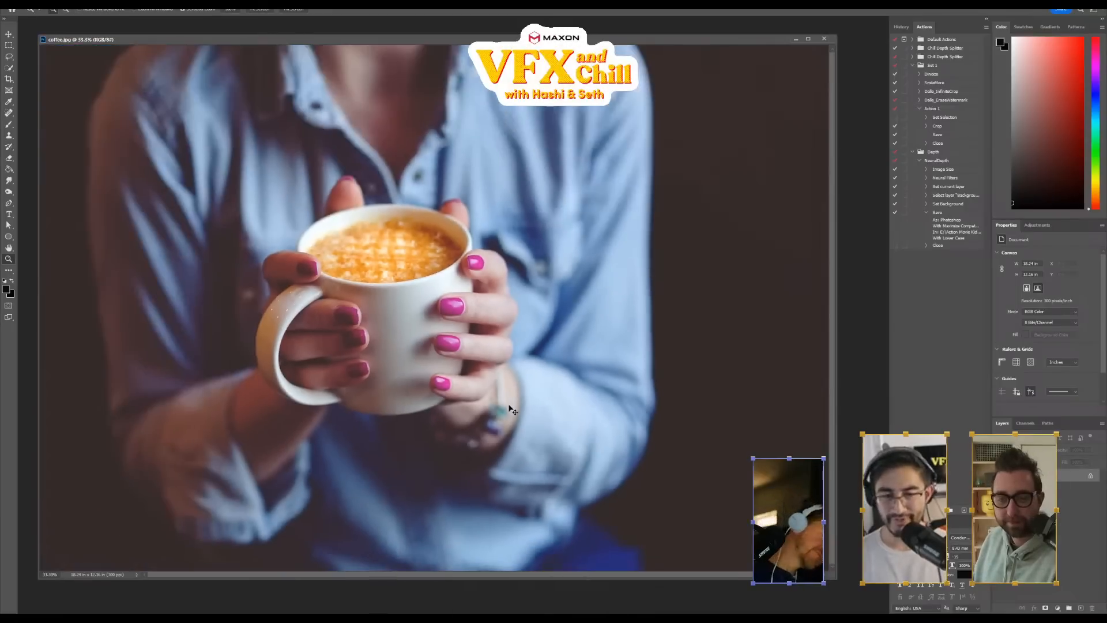
Resize coffee.jpg to a width of 4000 pixels with Image Size, keeping its proportions
click(30, 2)
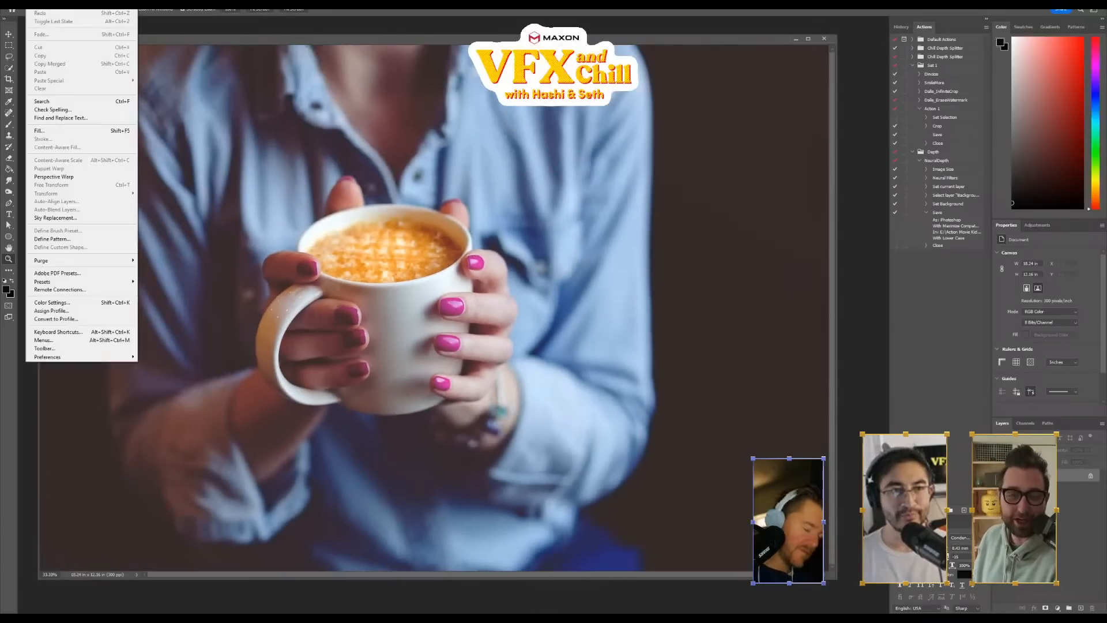
mouse_move(119, 2)
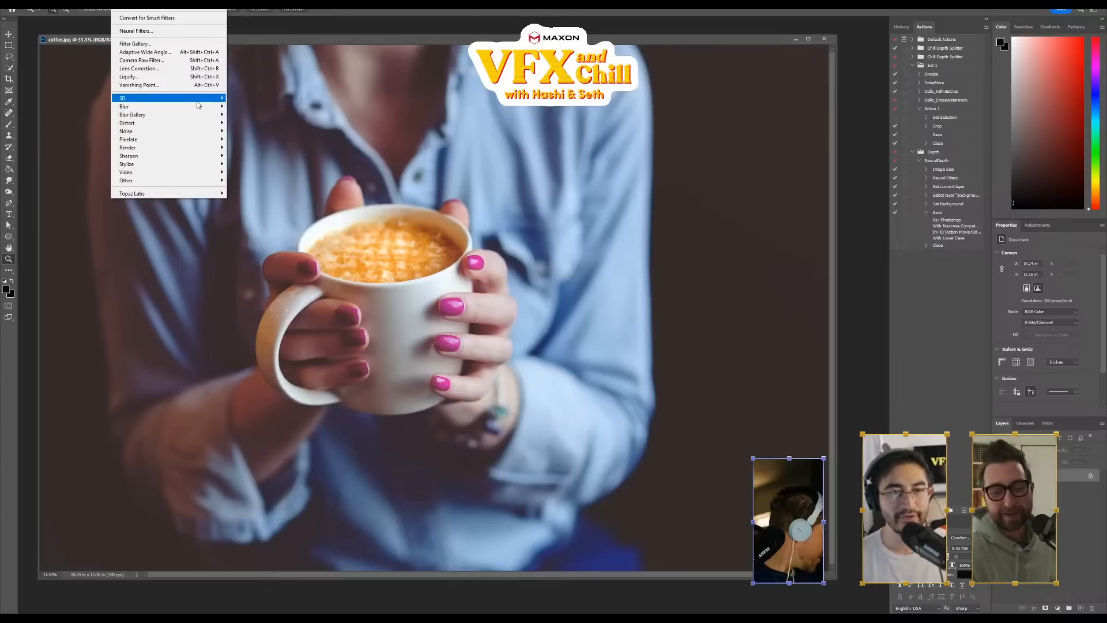
mouse_move(198, 102)
mouse_move(49, 3)
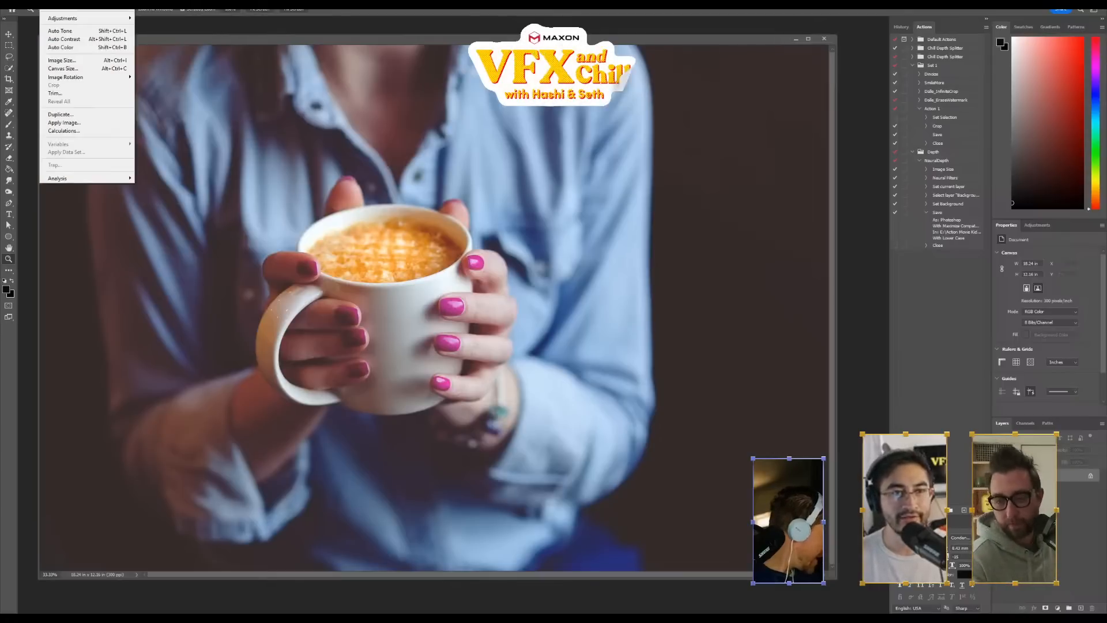
click(62, 60)
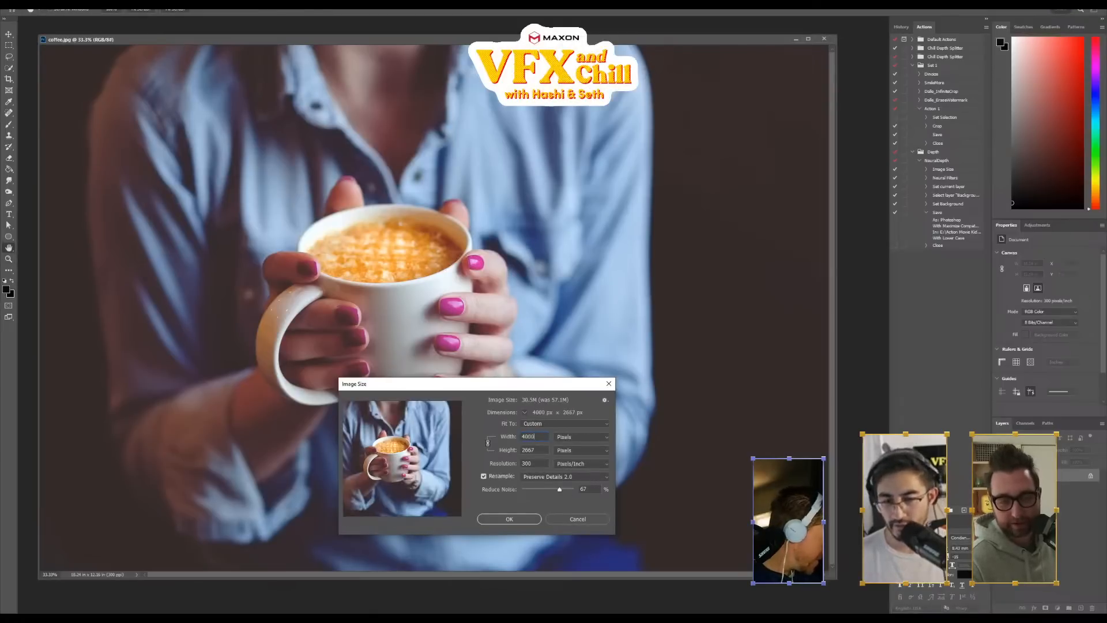
key(Return)
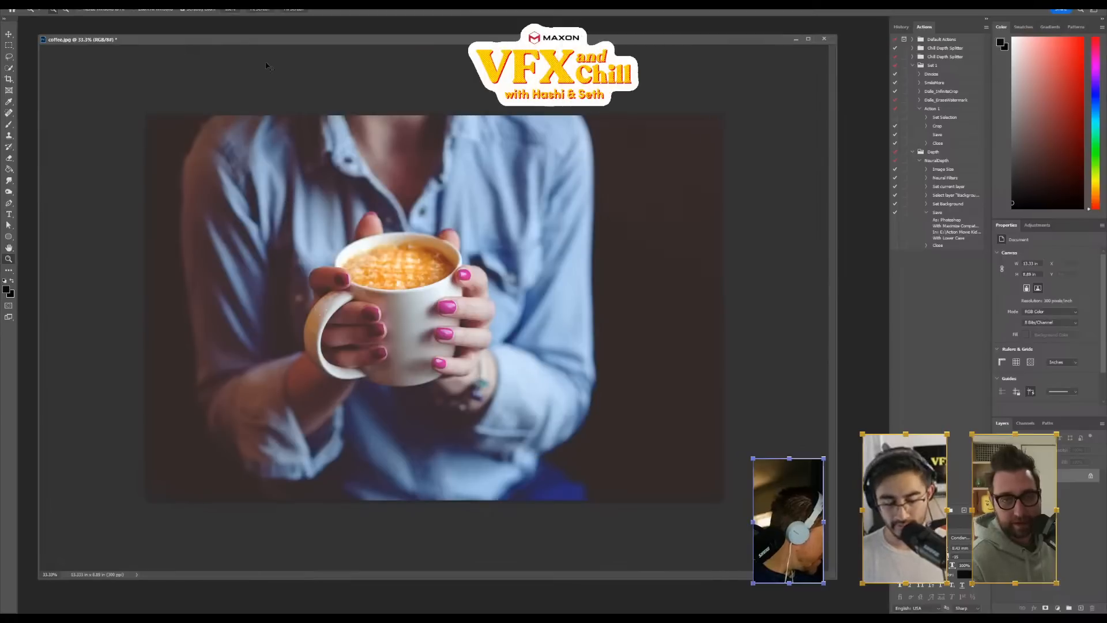
Resize coffee.jpg to a width of 2000 pixels with Image Size, keeping its proportions, and view it at 100%
click(55, 3)
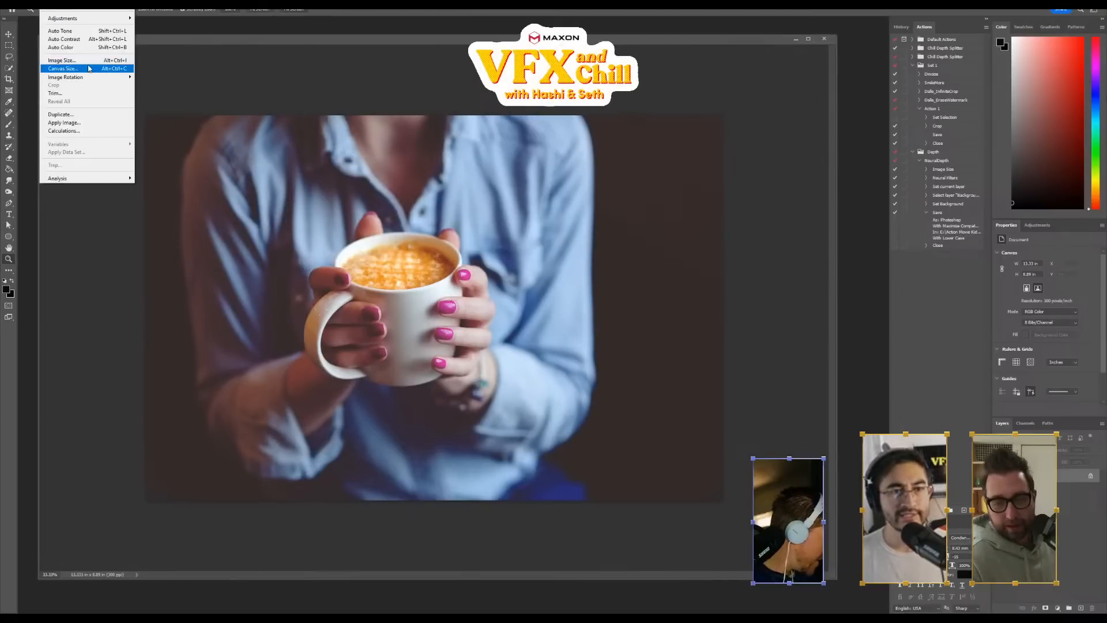
click(61, 63)
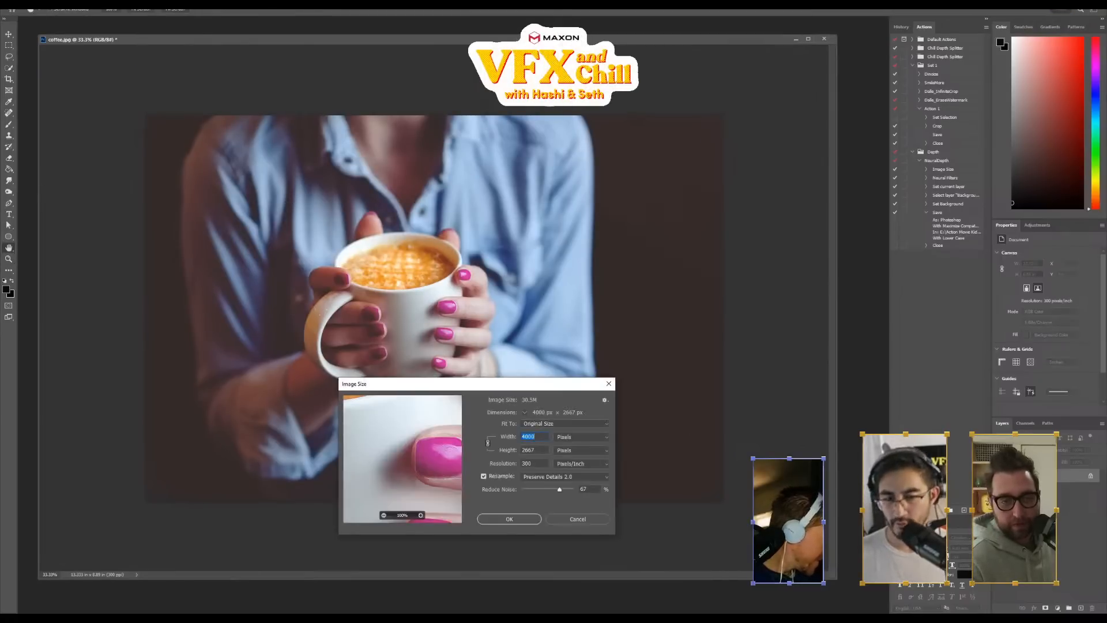
text(3)
text(0)
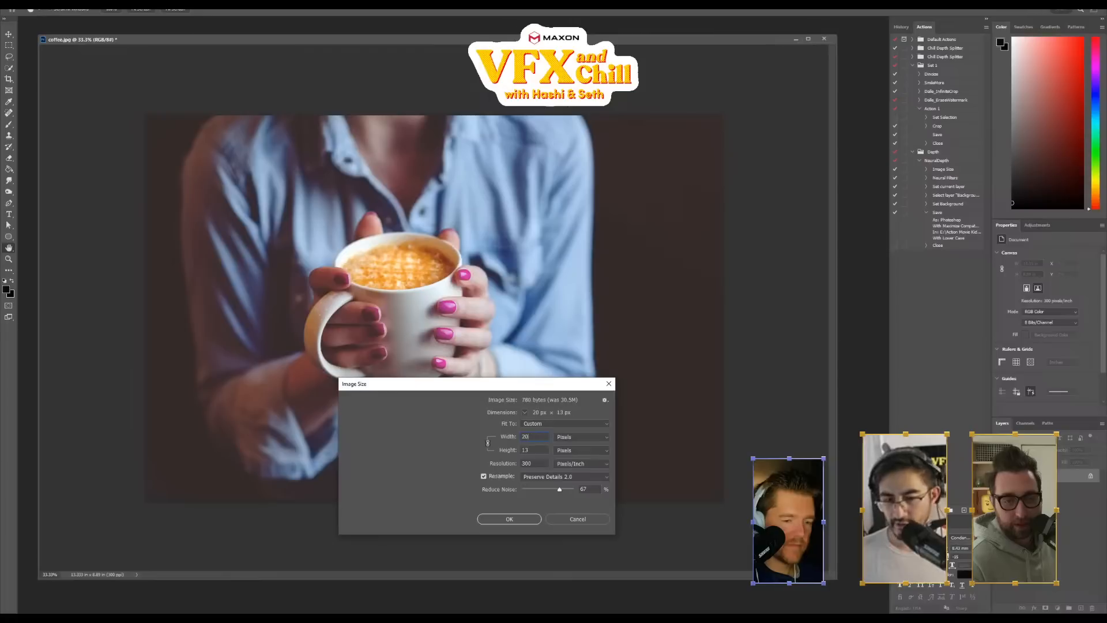
text(00)
key(Return)
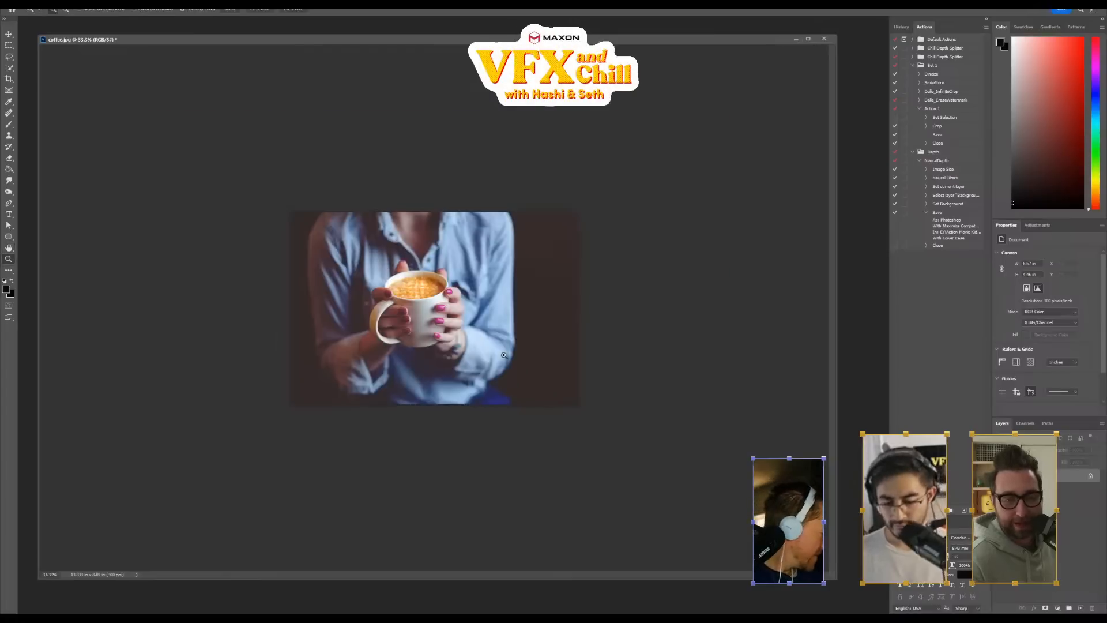
key(ctrl+1)
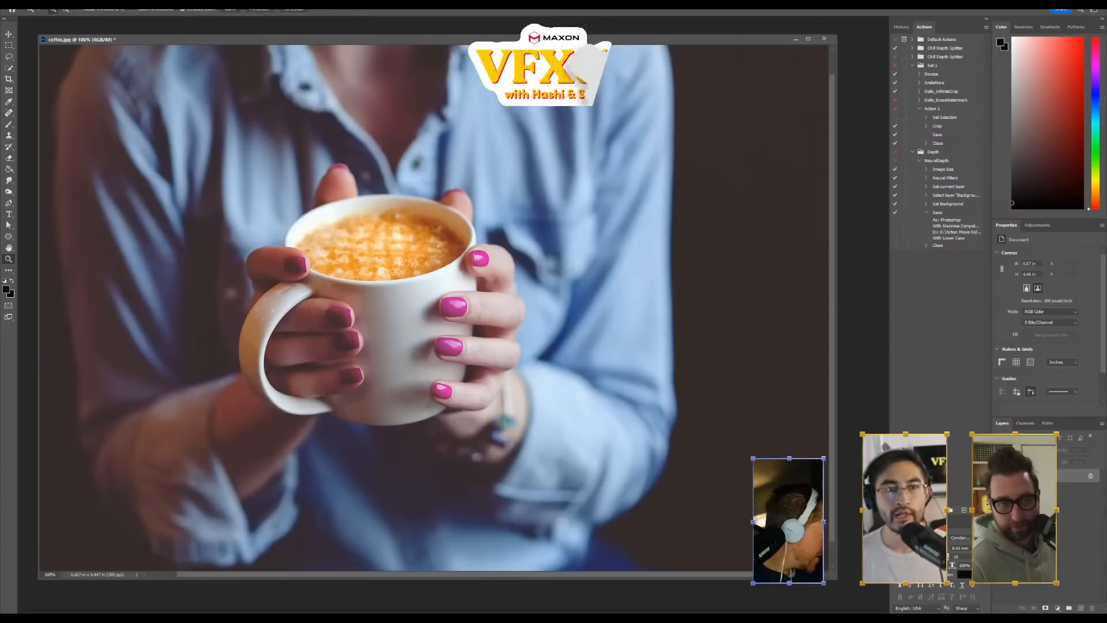
mouse_move(195, 44)
mouse_down()
mouse_move(191, 30)
mouse_move(185, 48)
mouse_up()
Open Neural Filters for coffee.jpg and enable the Depth Blur filter
click(100, 2)
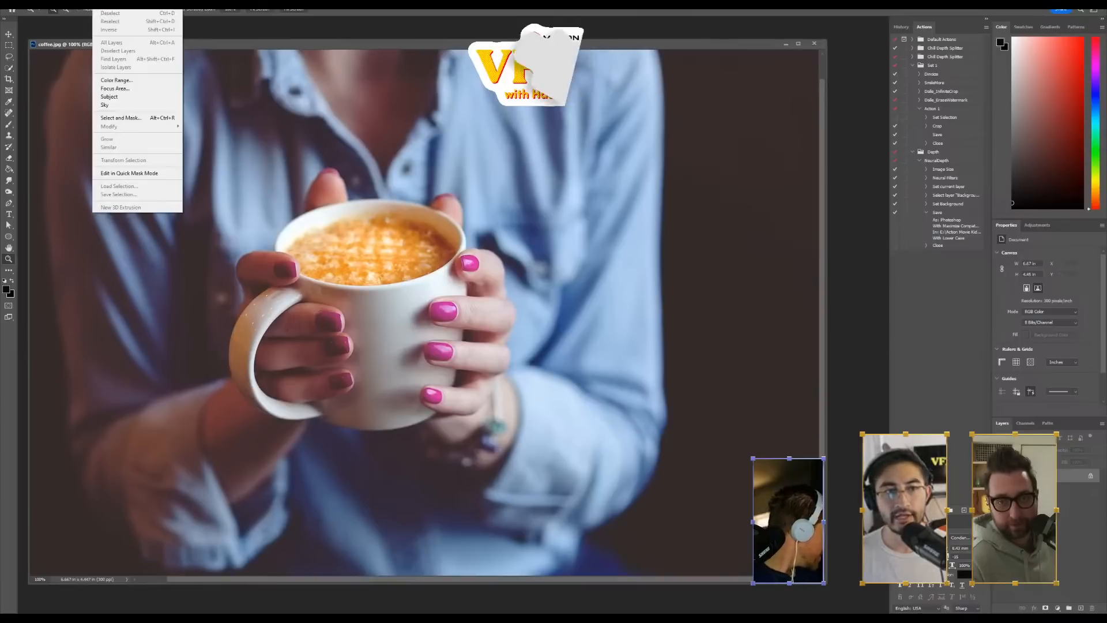
mouse_move(118, 2)
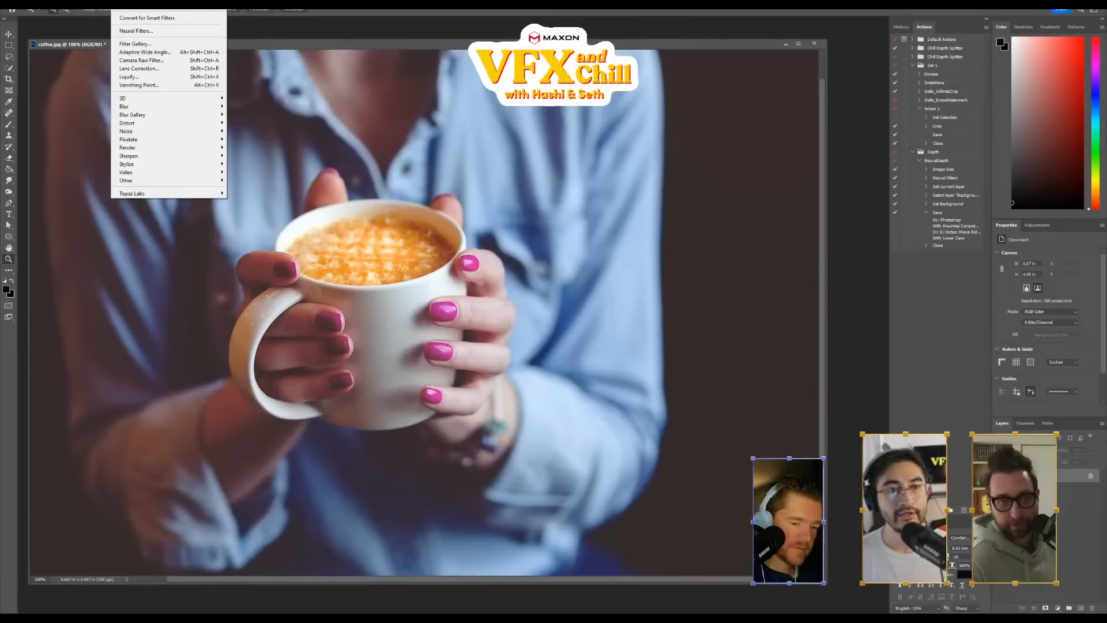
click(136, 30)
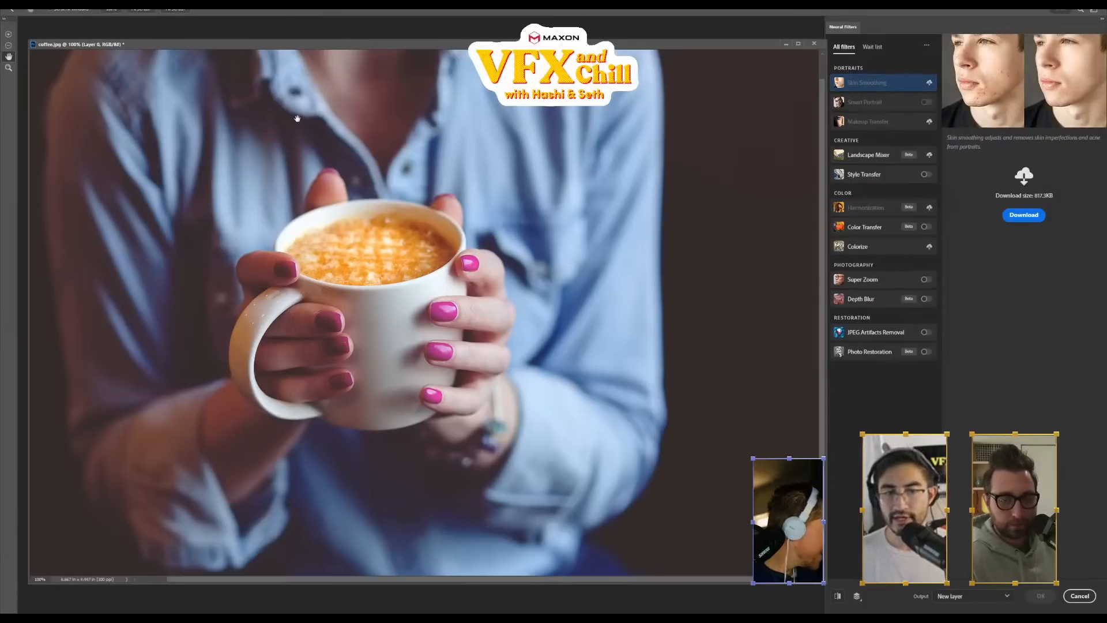
click(926, 299)
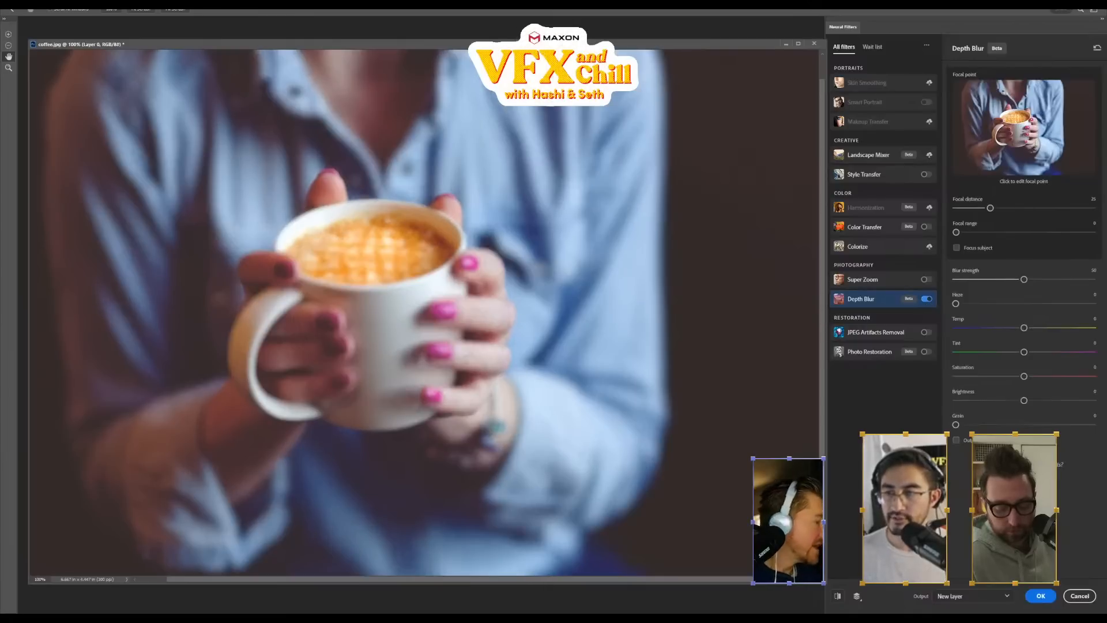
Place the Depth Blur focal point on the mug and output only the depth map as a new layer
click(1018, 131)
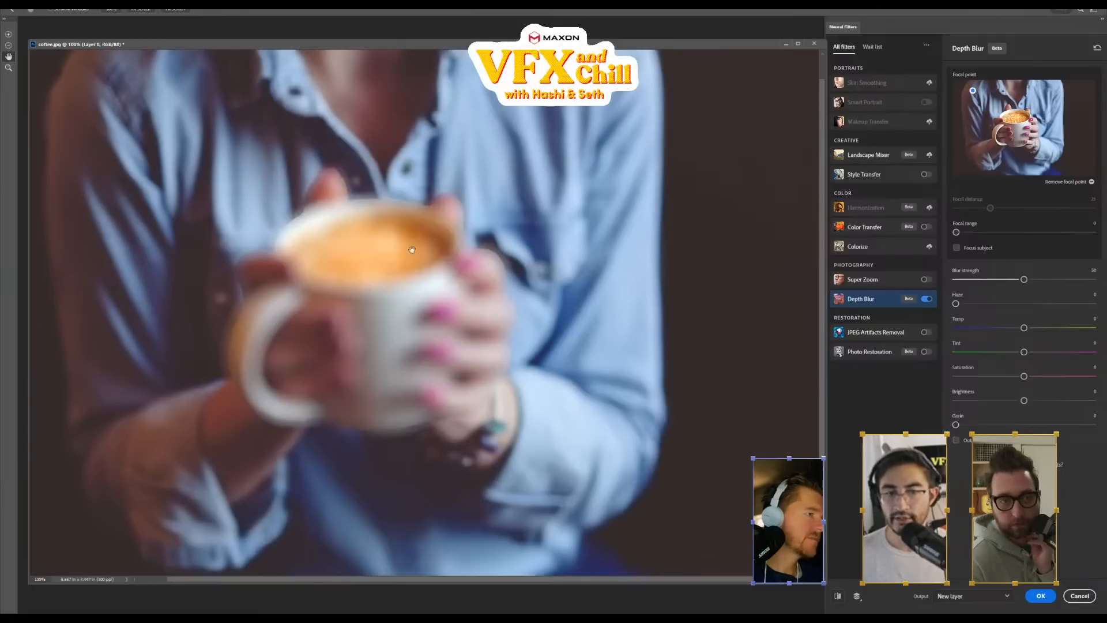
click(1009, 125)
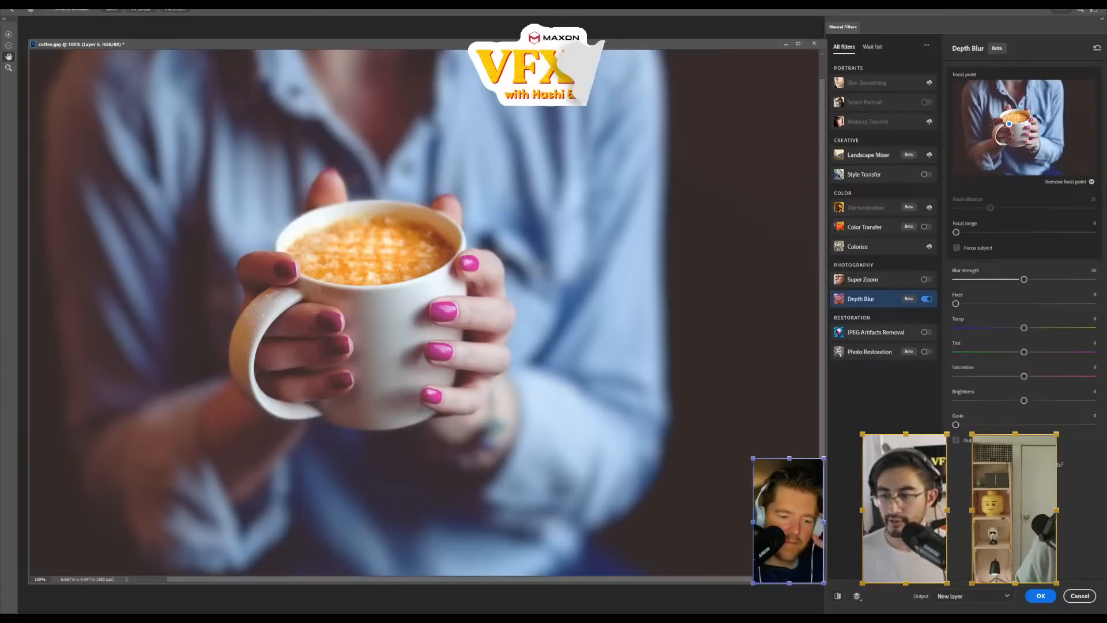
click(957, 442)
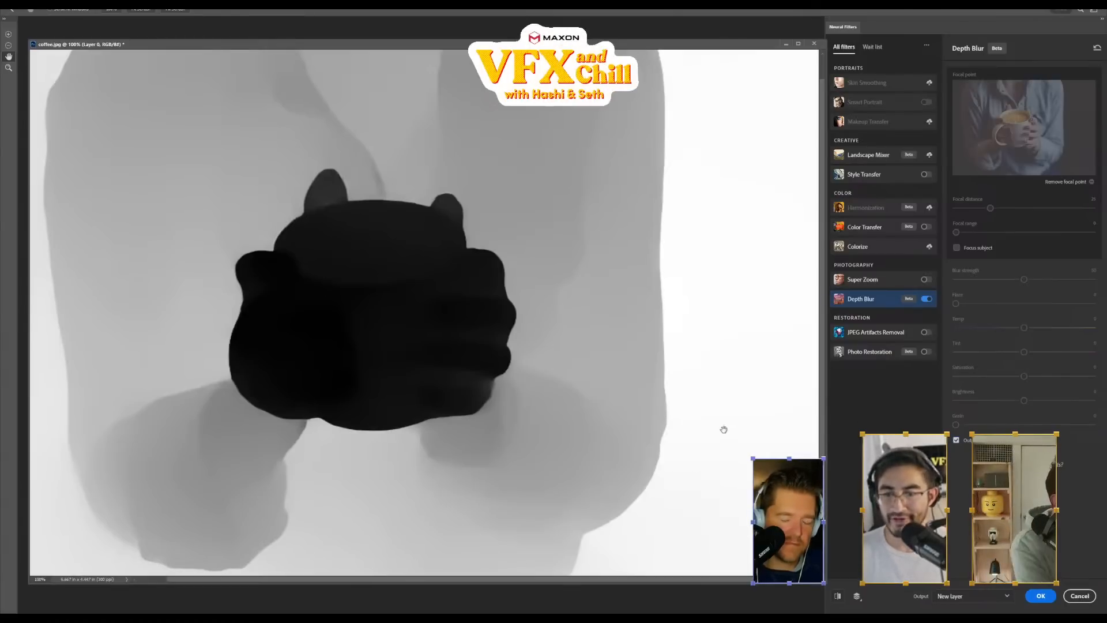
click(1040, 594)
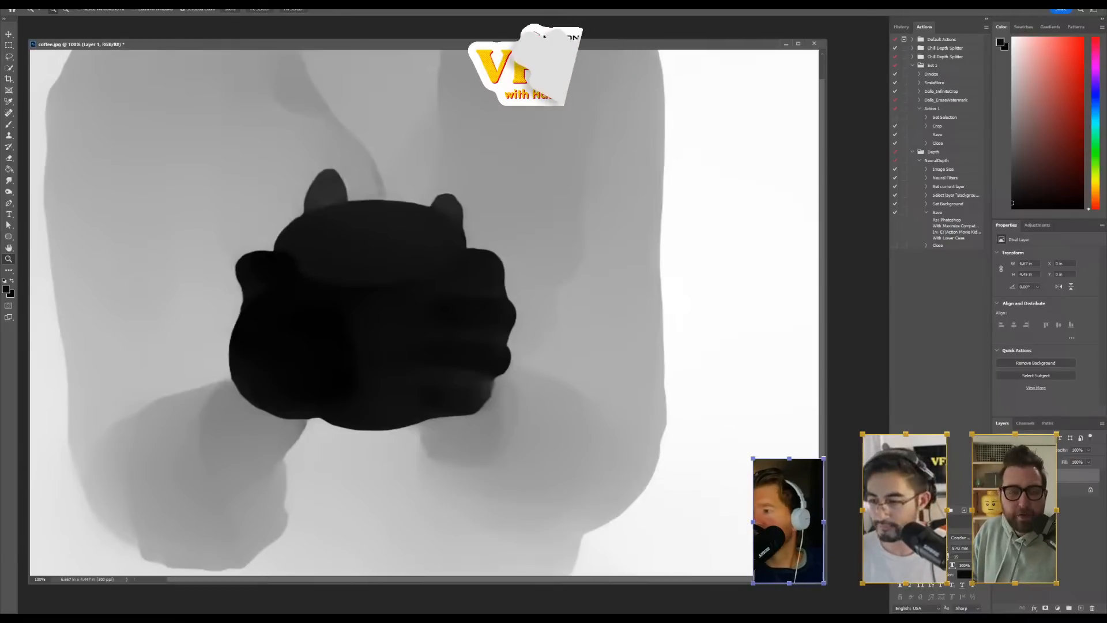
Activate the Quick Selection tool and toggle the depth map layer's visibility to compare it with the photo
click(9, 68)
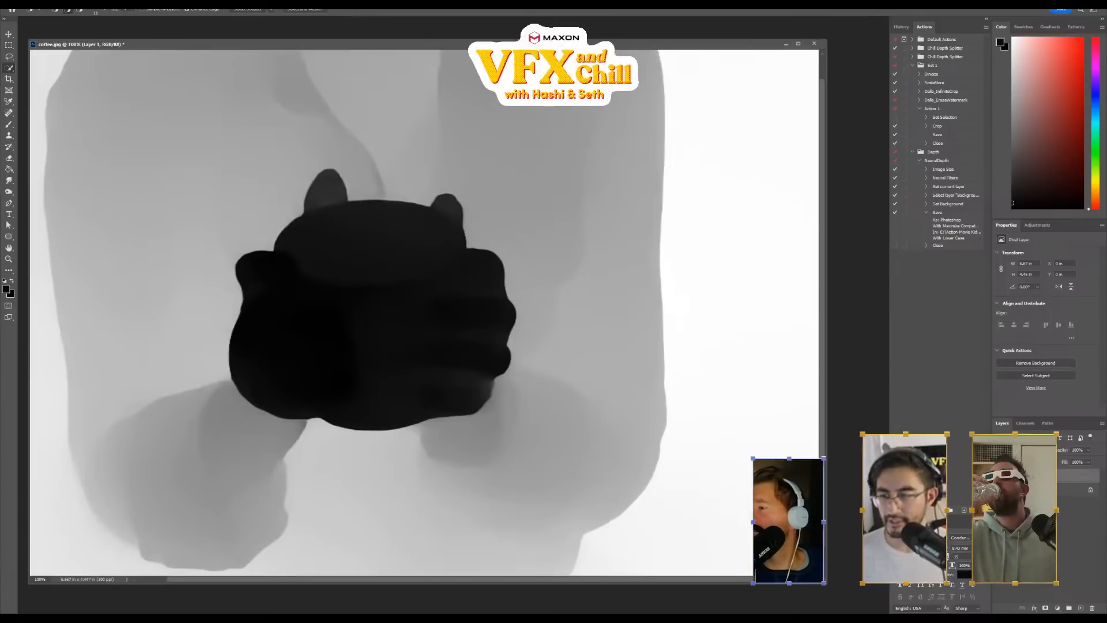
click(1000, 475)
click(1000, 475)
click(1000, 475)
click(1000, 475)
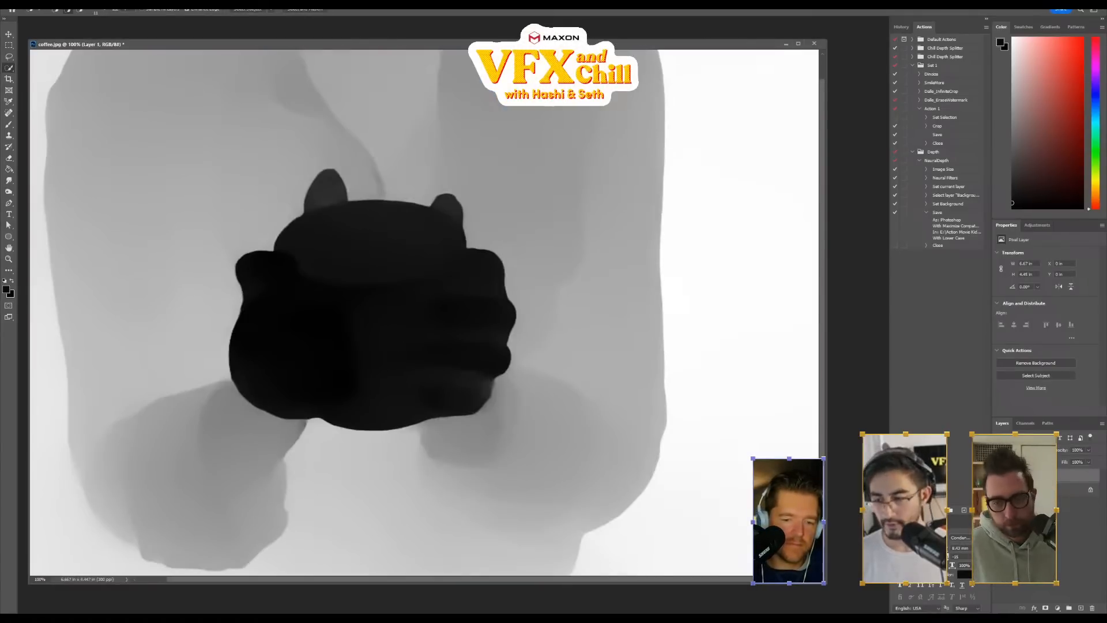
Rename the depth map layer as Depth and convert the background into a layer named Image
text(Depth)
key(Return)
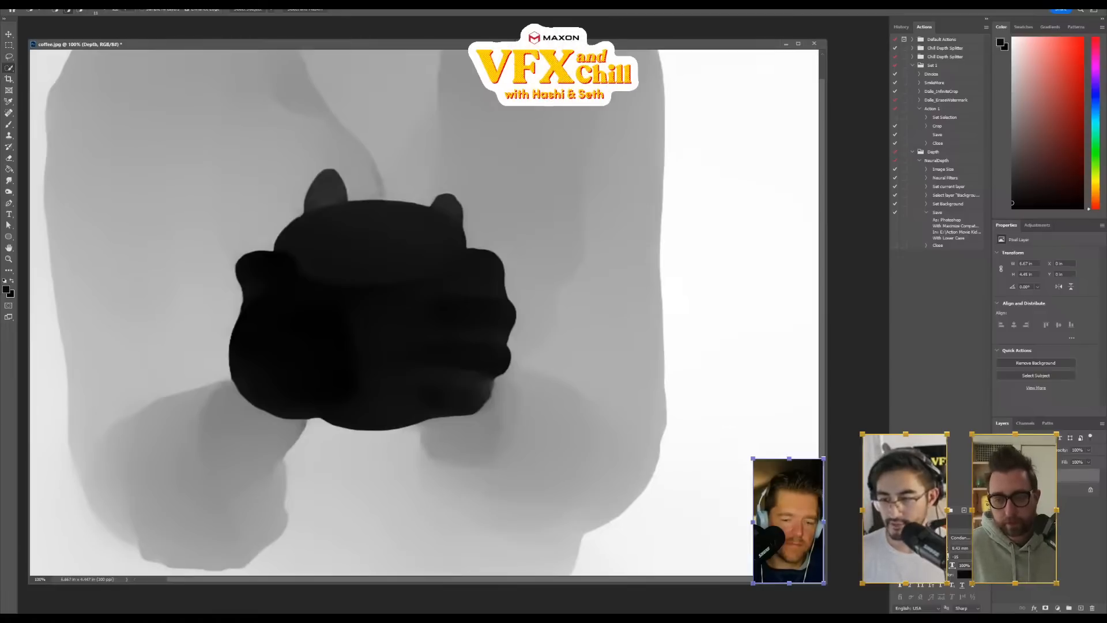
double_click(1036, 490)
text(I)
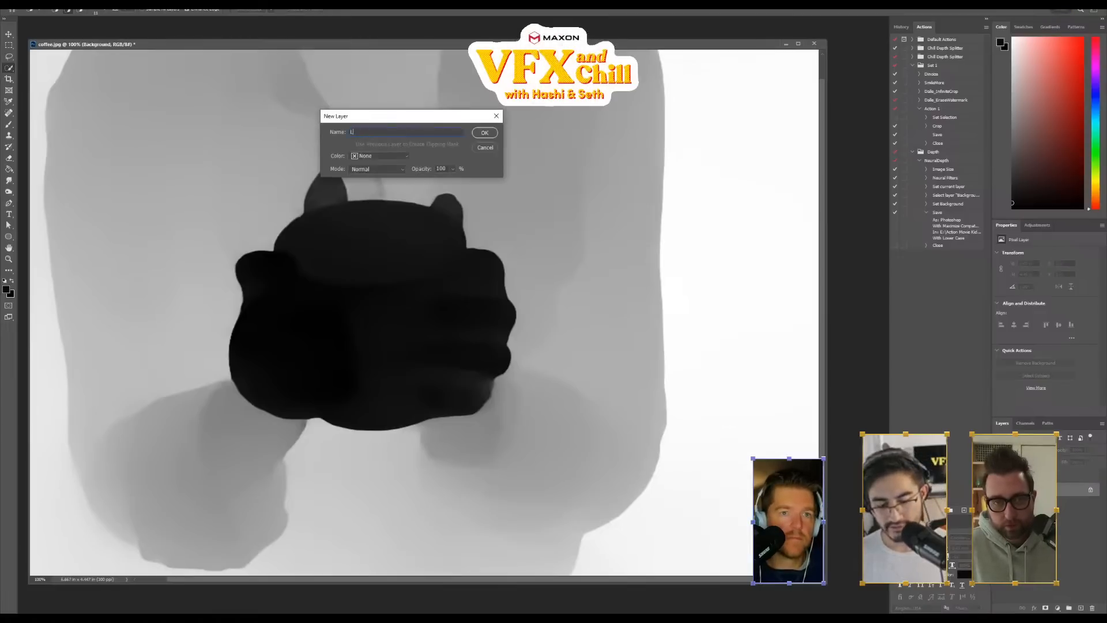
text(mage)
key(Return)
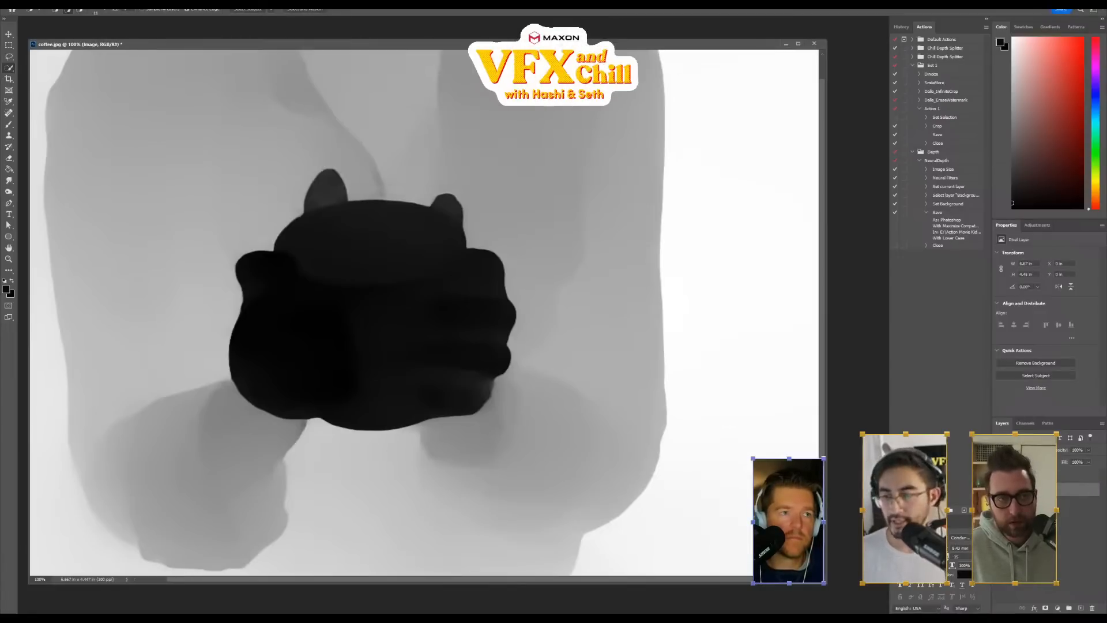
Select the Depth layer and check it against the underlying photo by hiding and showing it
click(1036, 476)
click(999, 475)
click(999, 475)
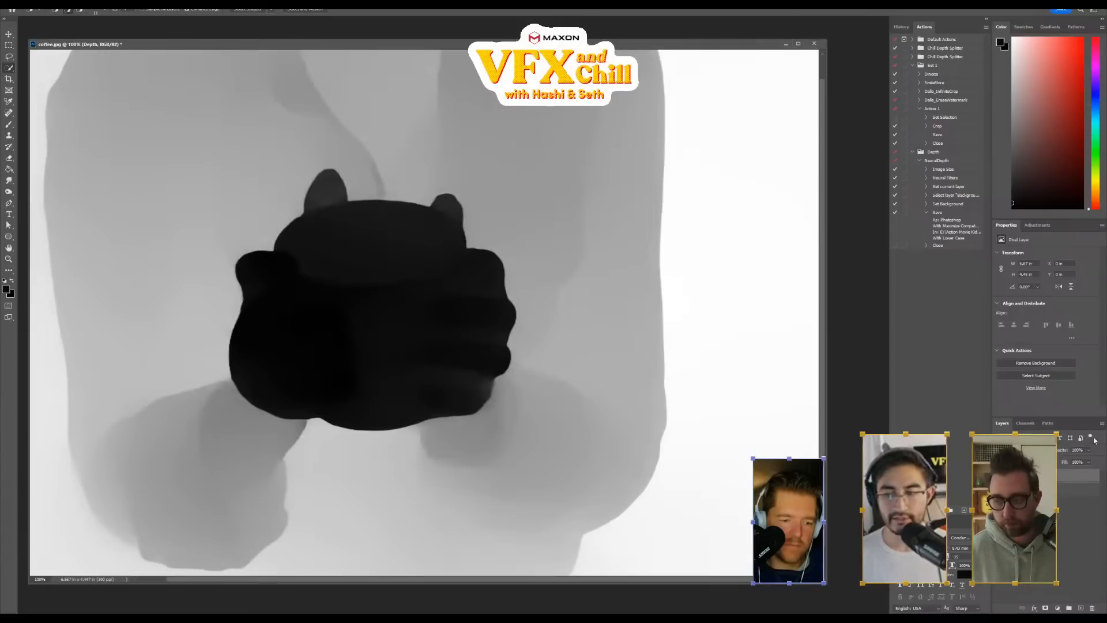
click(1000, 476)
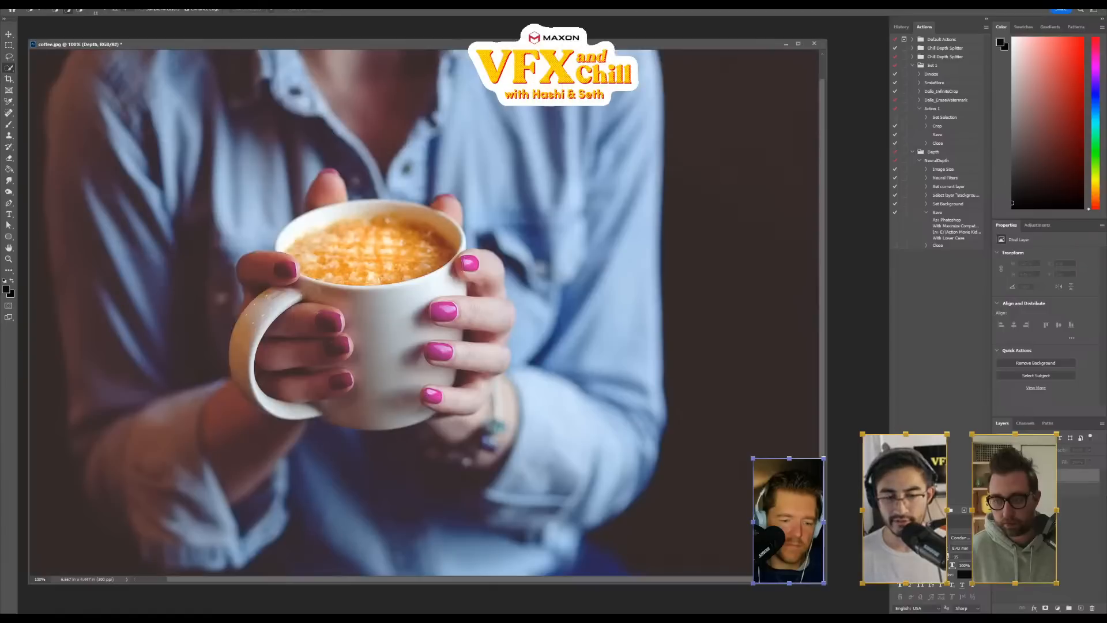
click(1000, 476)
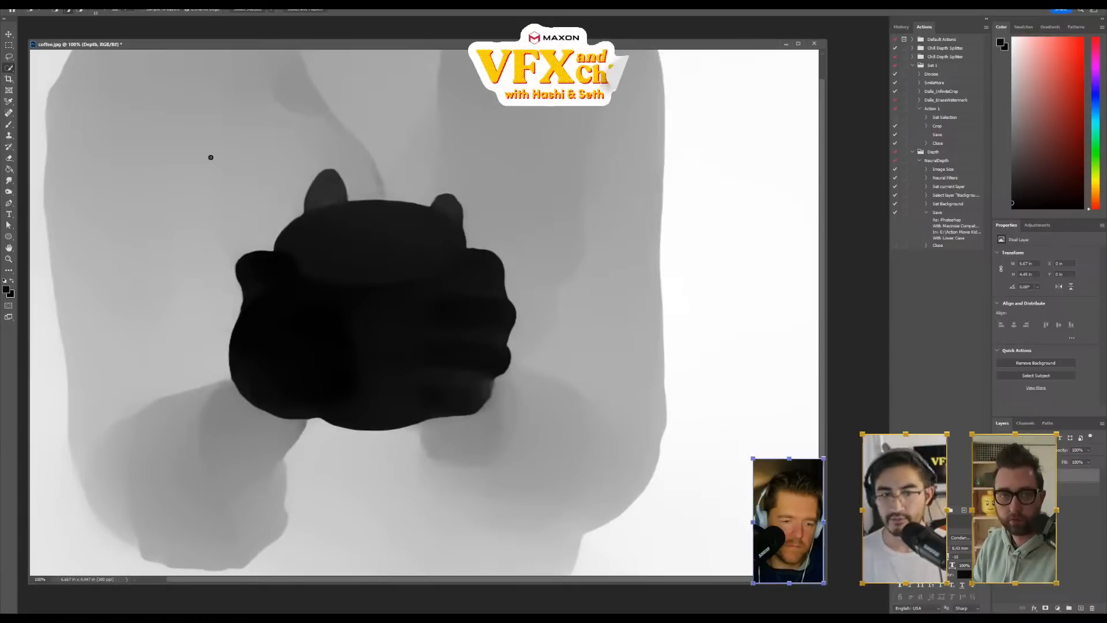
Quick-select the dark mug-and-hands shape on the Depth layer and feather the selection by 5 pixels
mouse_move(322, 187)
mouse_down()
mouse_move(415, 338)
mouse_move(448, 264)
mouse_up()
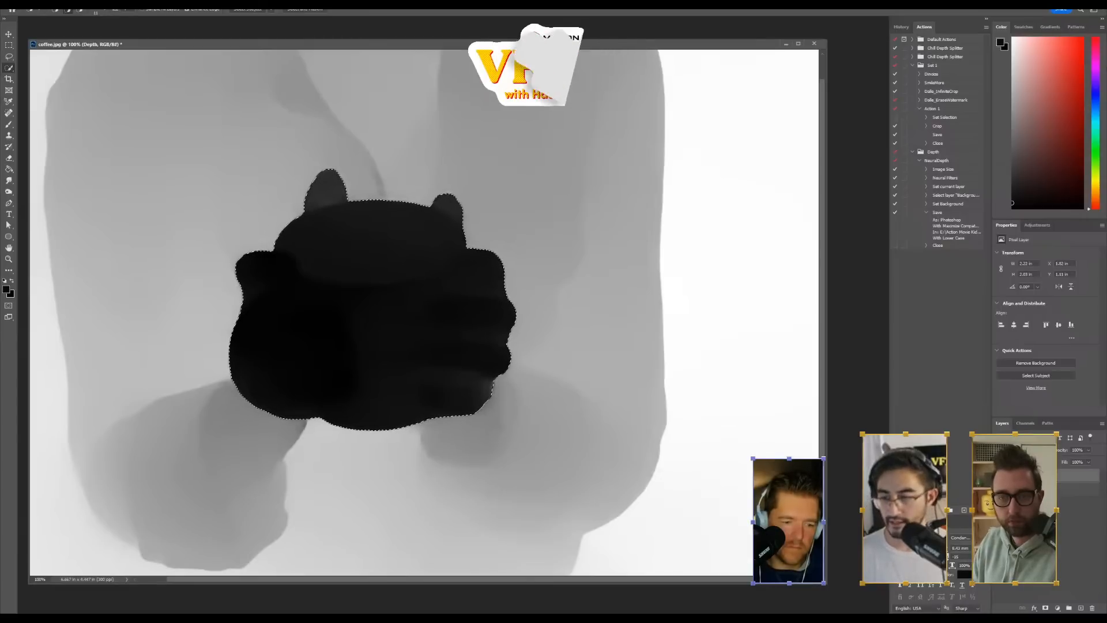
click(101, 2)
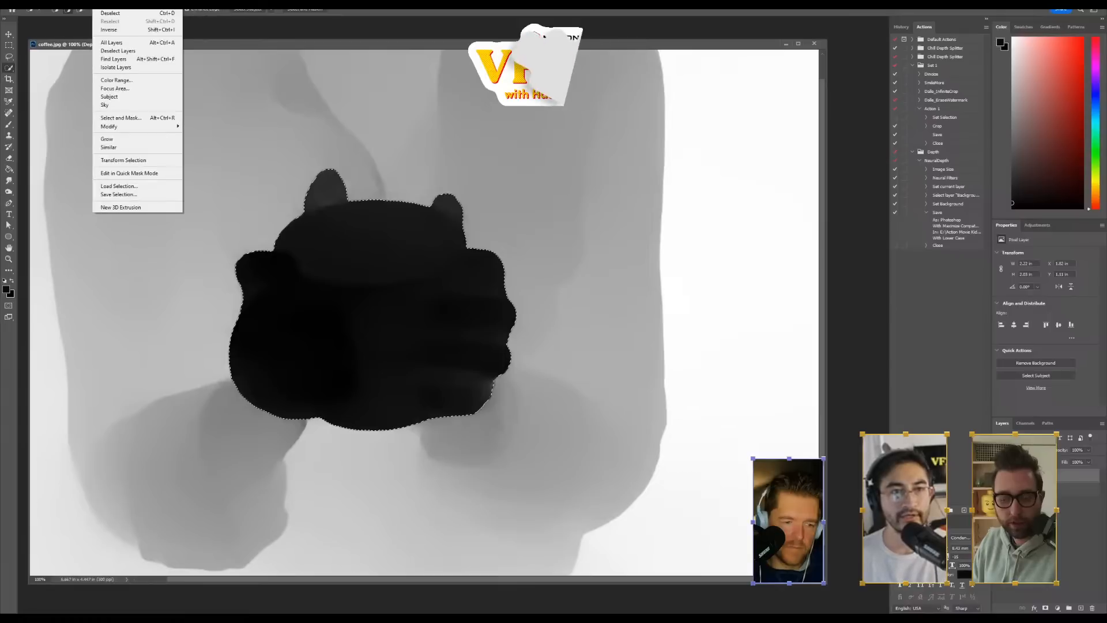
mouse_move(49, 2)
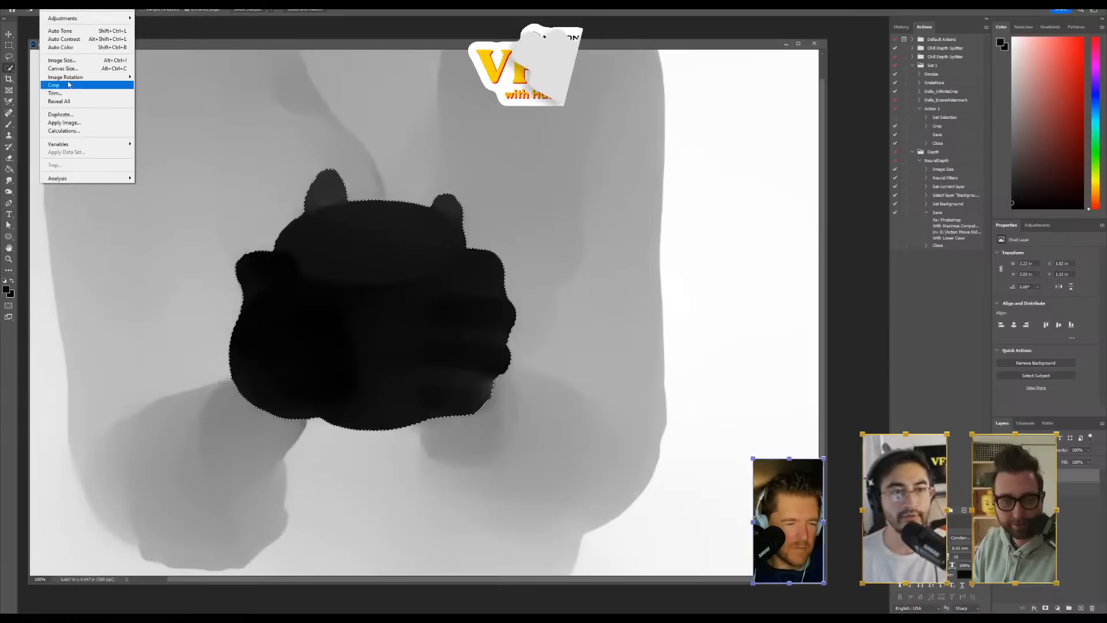
mouse_move(121, 2)
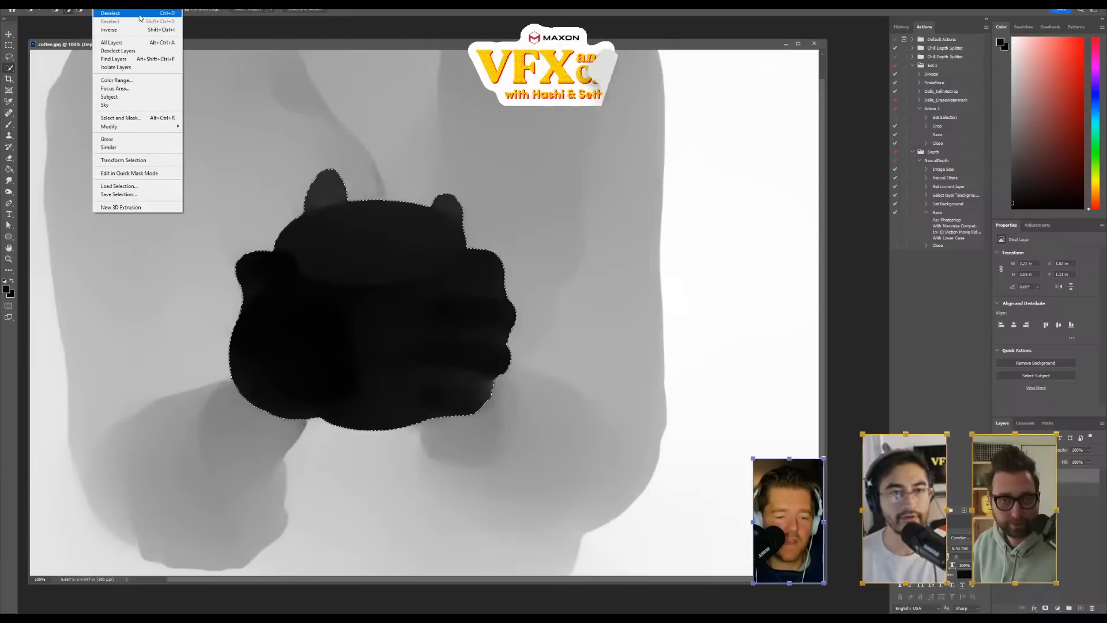
mouse_move(115, 127)
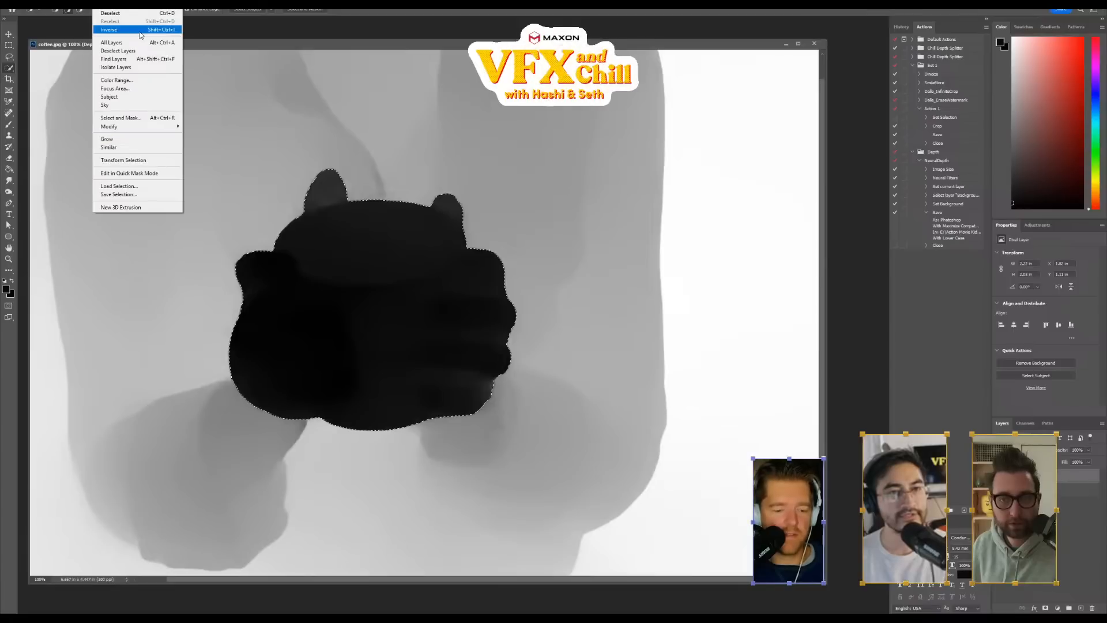
click(419, 333)
right_click(419, 337)
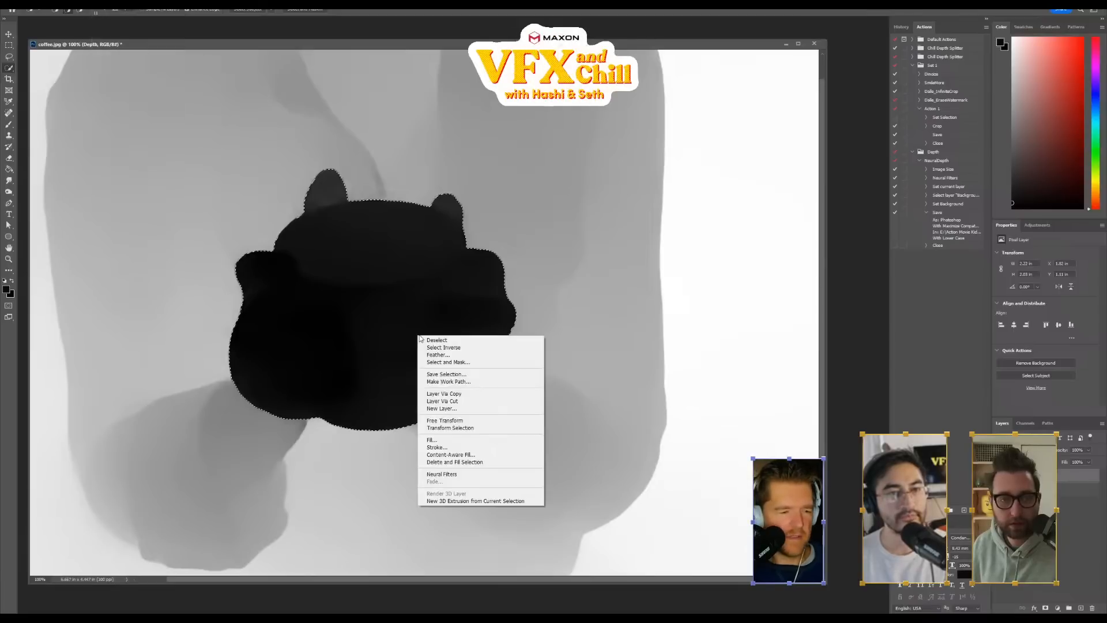
click(462, 355)
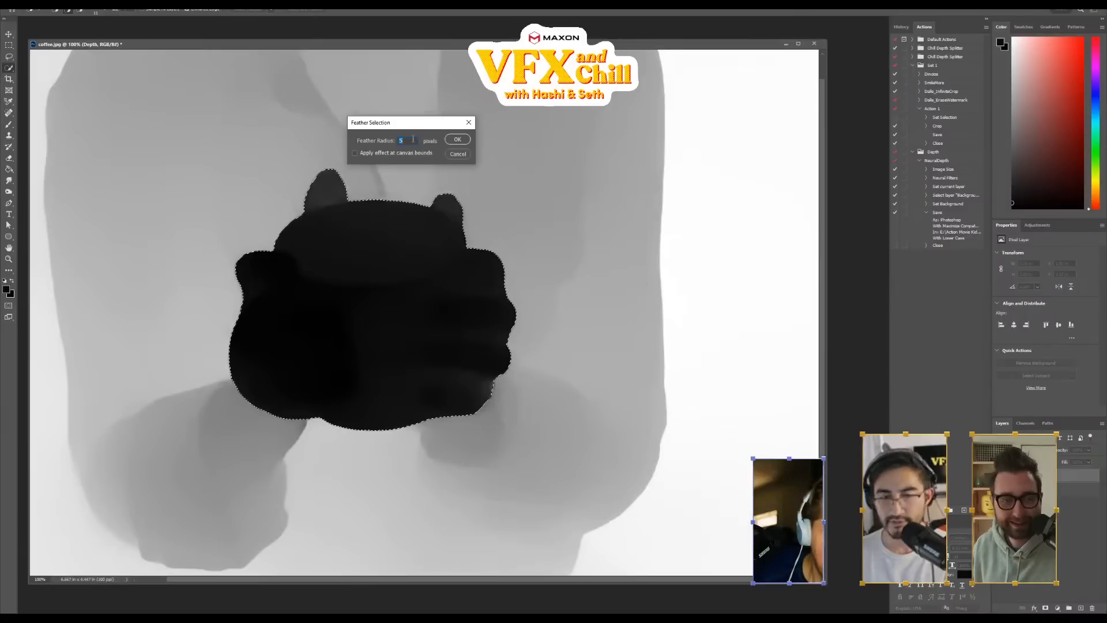
click(458, 138)
Copy the feathered selection to a new layer and inspect its soft edge with the Depth layer temporarily hidden
key(ctrl+j)
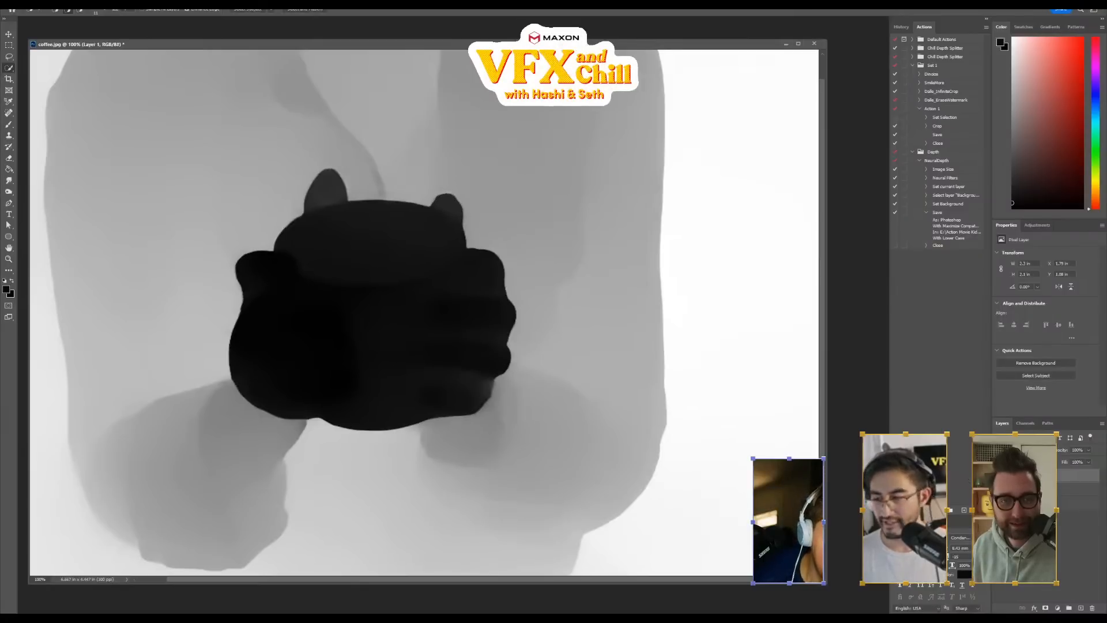
click(999, 488)
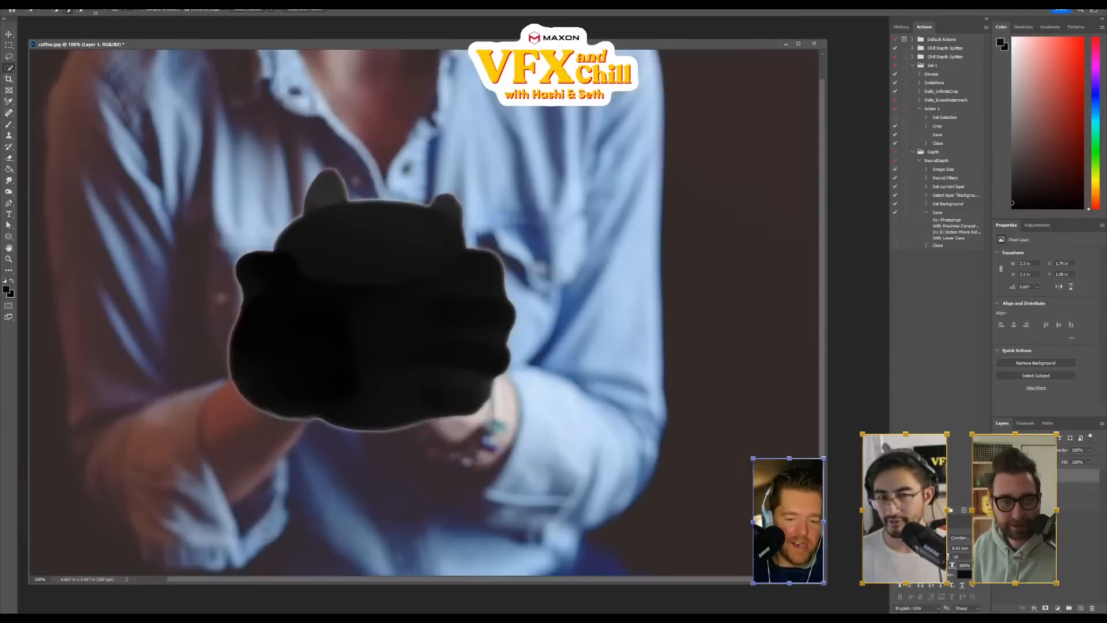
click(999, 488)
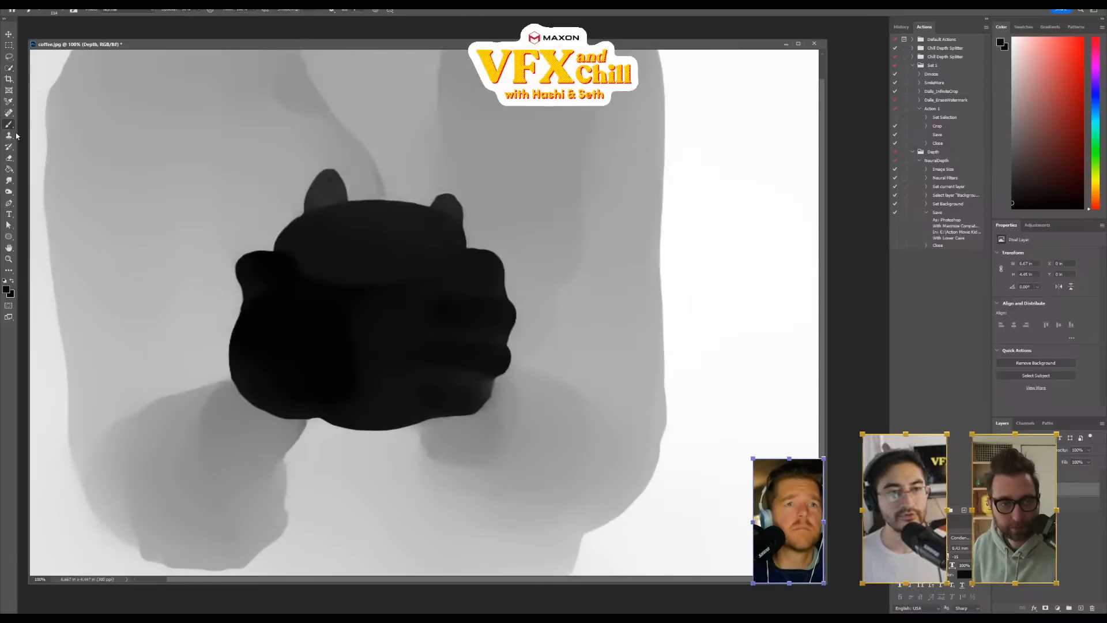
Soften the outline of the dark mug-and-hands shape on the Depth layer with the Smudge tool, undoing the last stroke
click(9, 181)
mouse_move(337, 183)
mouse_down()
mouse_move(307, 183)
mouse_move(324, 174)
mouse_move(375, 199)
mouse_up()
right_click(318, 170)
mouse_move(289, 191)
mouse_down()
mouse_move(319, 213)
mouse_move(334, 192)
mouse_up()
mouse_move(262, 205)
mouse_down()
mouse_move(297, 237)
mouse_move(288, 253)
mouse_move(249, 249)
mouse_move(273, 293)
mouse_move(246, 340)
mouse_up()
mouse_move(247, 390)
mouse_down()
mouse_move(282, 409)
mouse_move(288, 396)
mouse_move(322, 413)
mouse_move(333, 405)
mouse_move(381, 430)
mouse_move(396, 416)
mouse_move(451, 413)
mouse_move(429, 422)
mouse_move(424, 403)
mouse_move(465, 408)
mouse_move(470, 382)
mouse_up()
mouse_move(503, 329)
mouse_down()
mouse_move(510, 305)
mouse_move(509, 276)
mouse_move(496, 263)
mouse_move(481, 270)
mouse_move(473, 226)
mouse_move(452, 229)
mouse_move(451, 212)
mouse_move(433, 229)
mouse_up()
drag(374, 223, 410, 223)
key(ctrl+z)
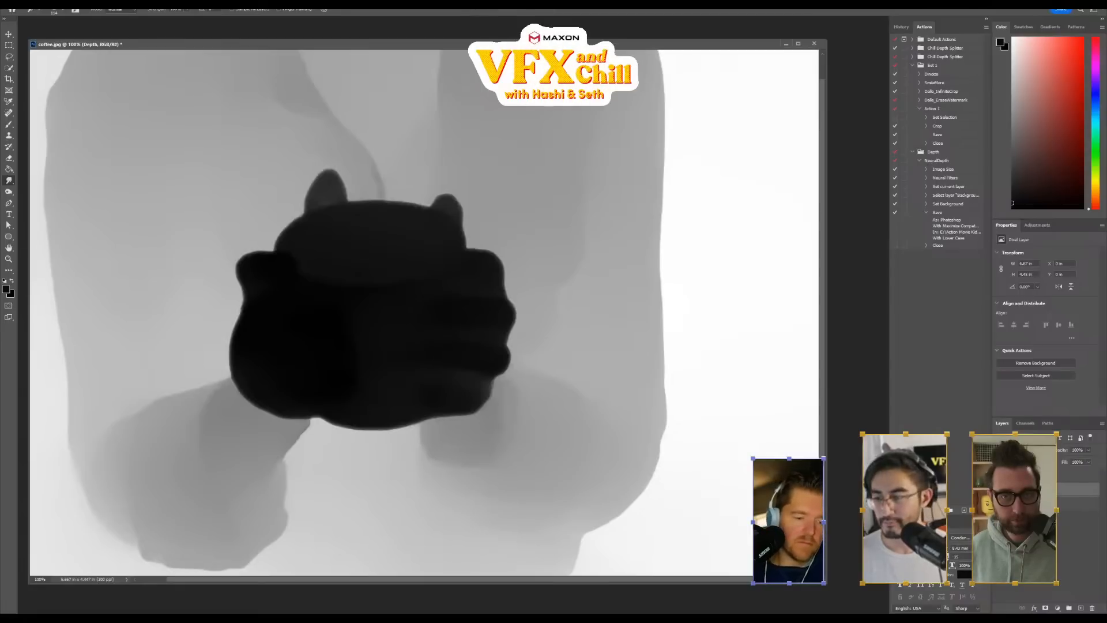
Darken the Depth layer's midtones with a Curves adjustment that maps input 204 to output 145
click(49, 5)
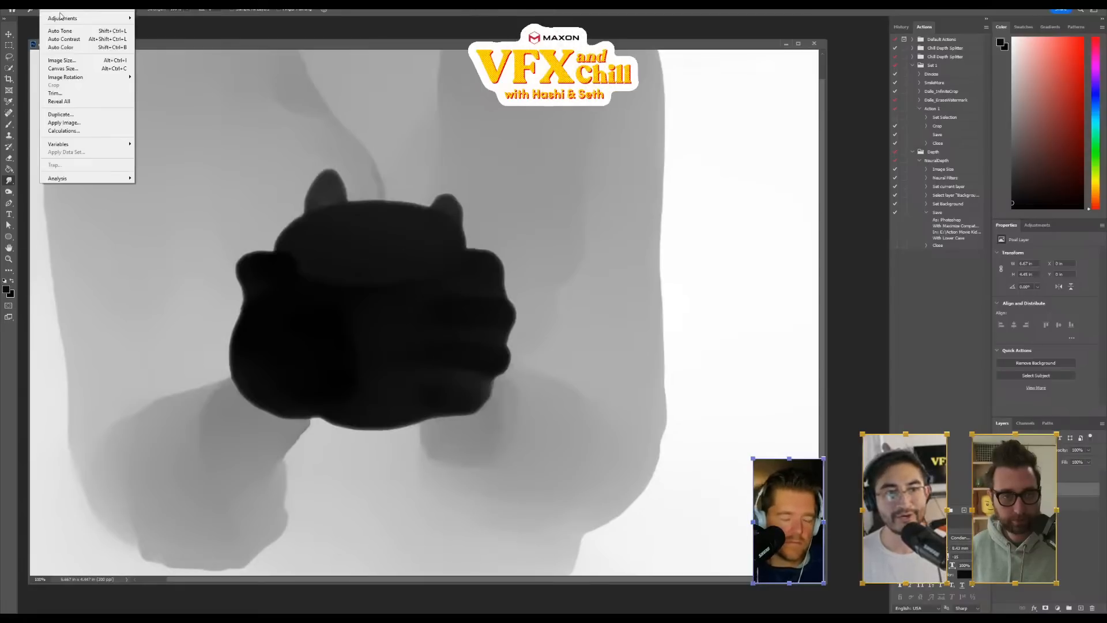
mouse_move(63, 20)
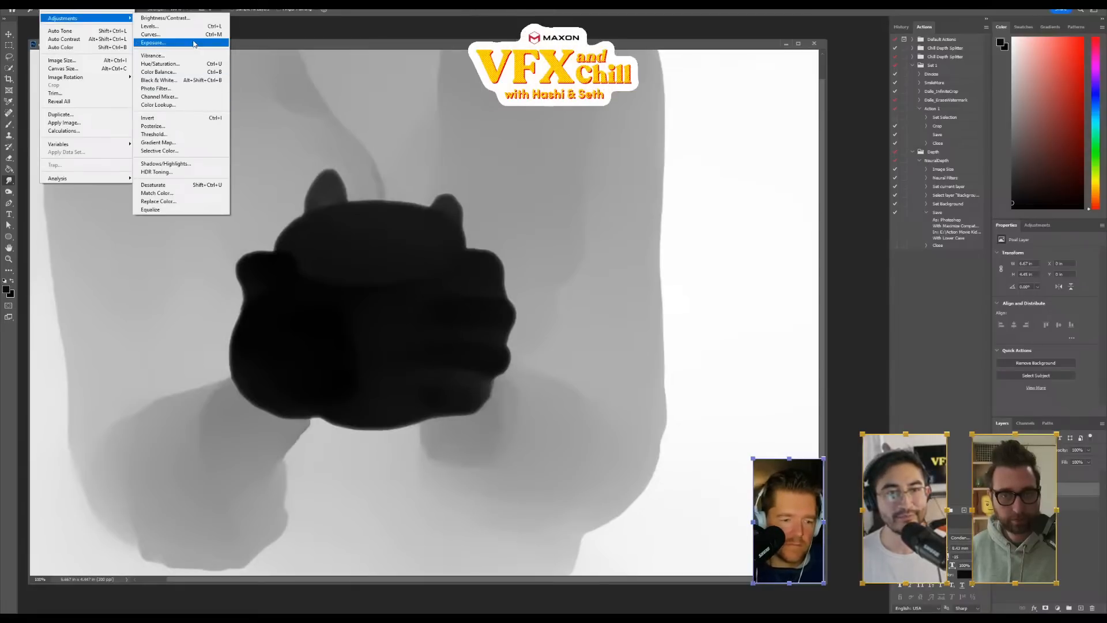
click(202, 34)
drag(479, 125, 662, 153)
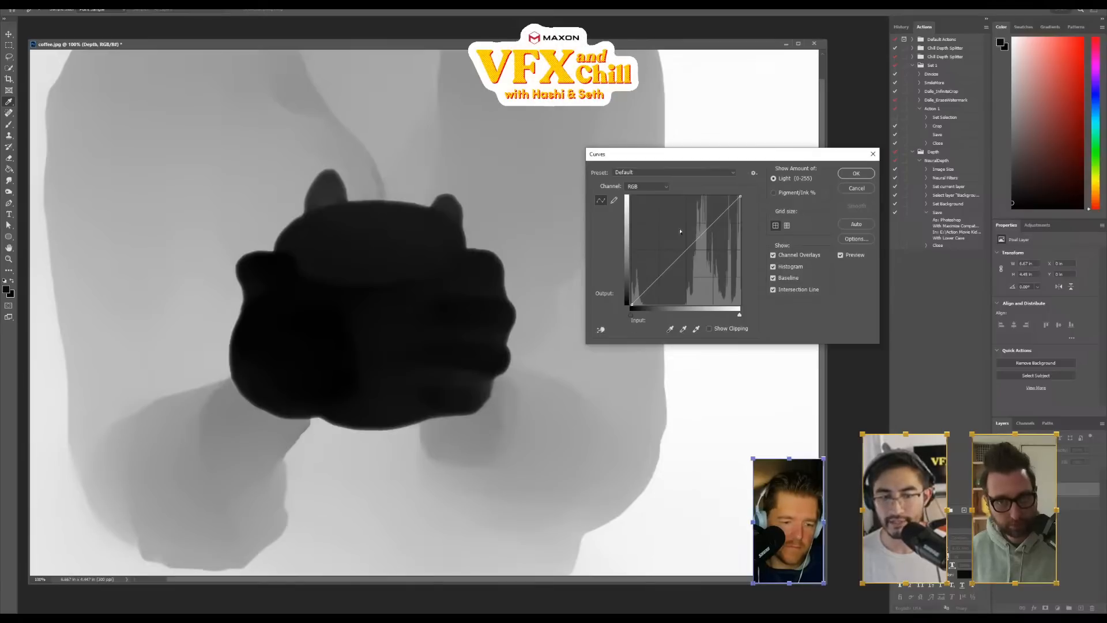
drag(704, 227, 718, 242)
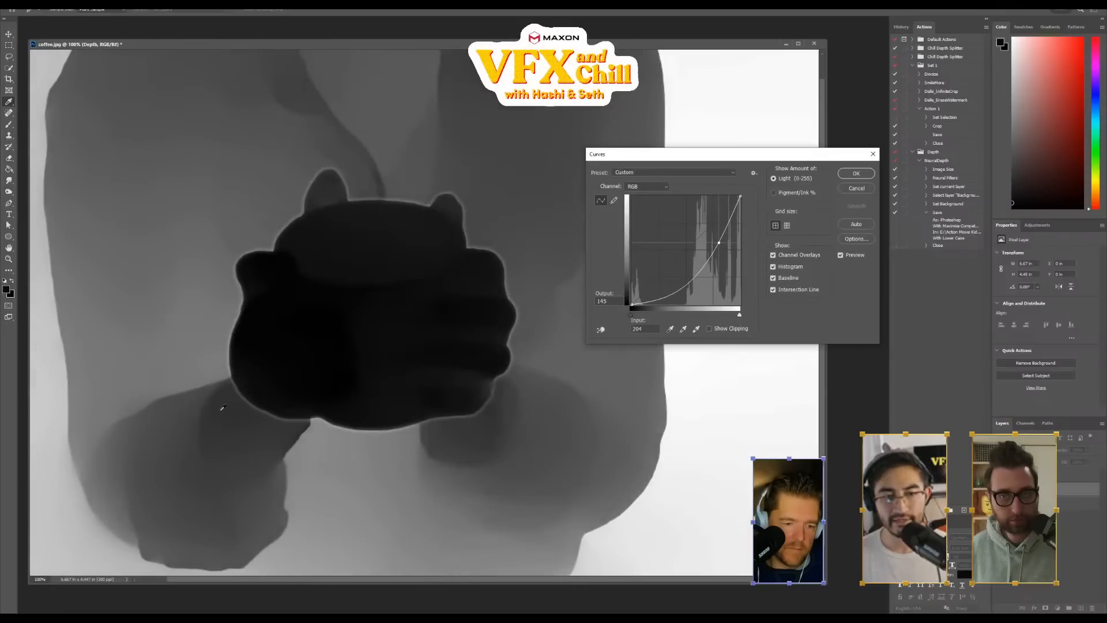
click(856, 174)
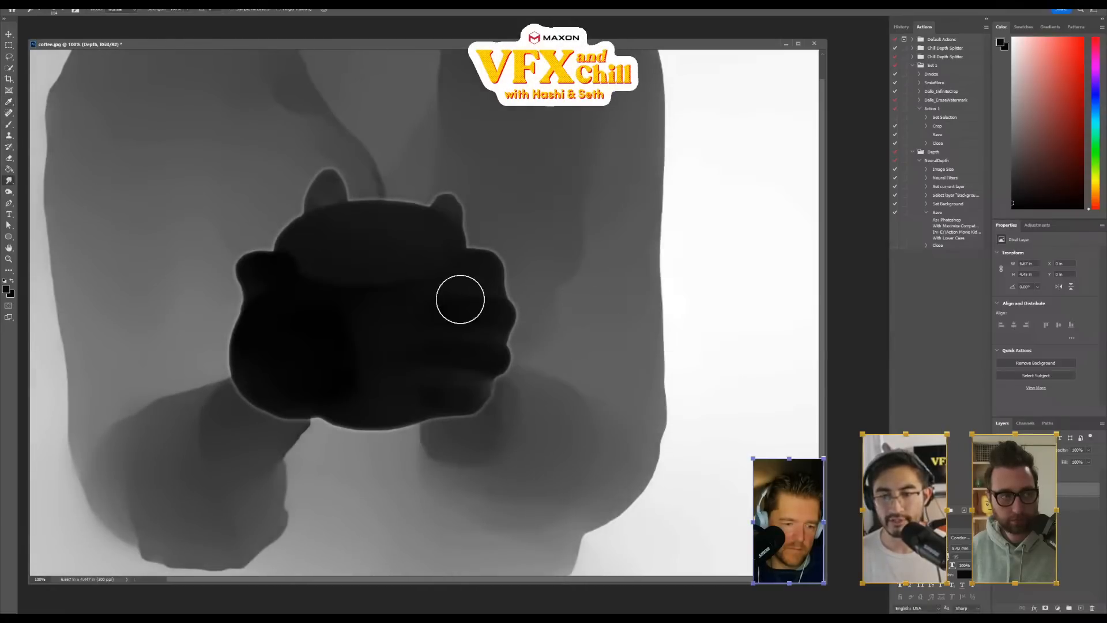
Load the copied mug-and-hands layer's pixels as a selection and trim the light fringe around its outline
click(1050, 478)
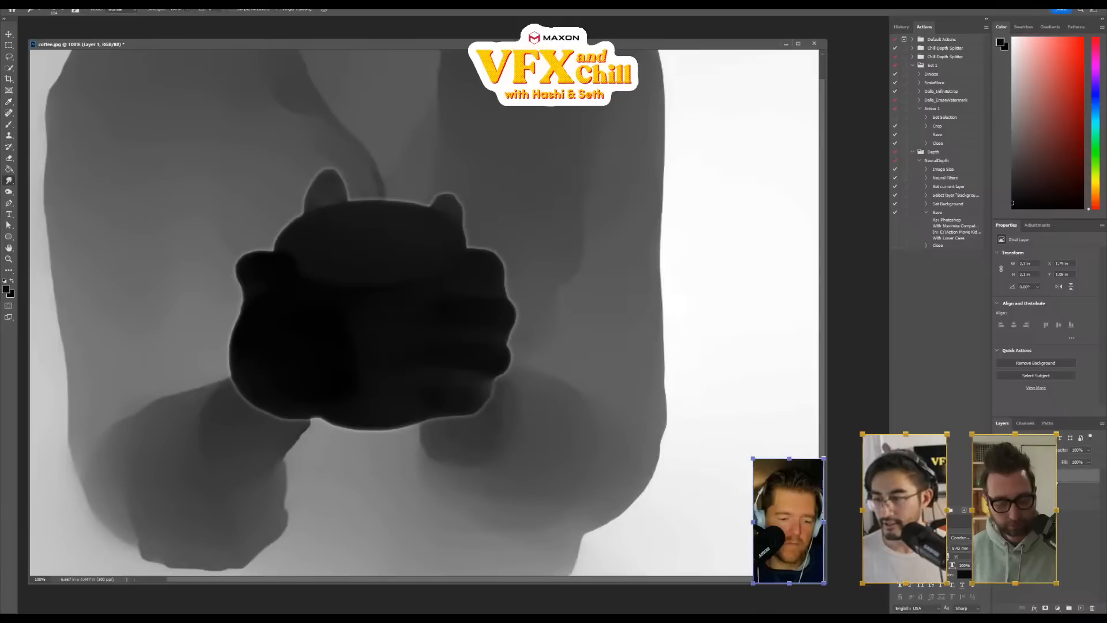
right_click(1014, 478)
click(1017, 330)
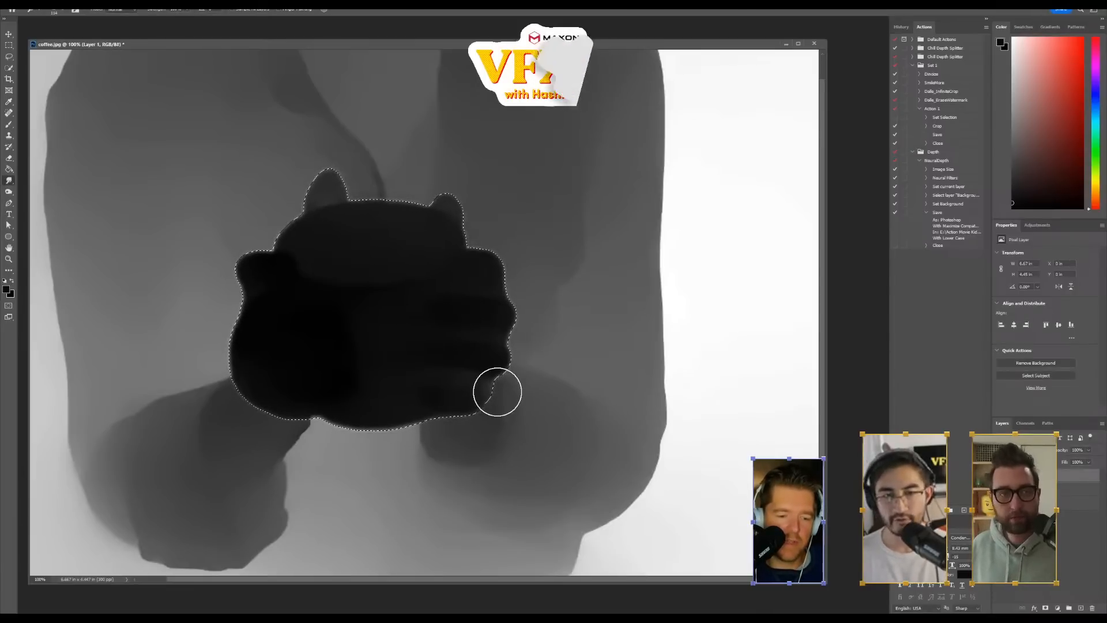
key(ctrl+j)
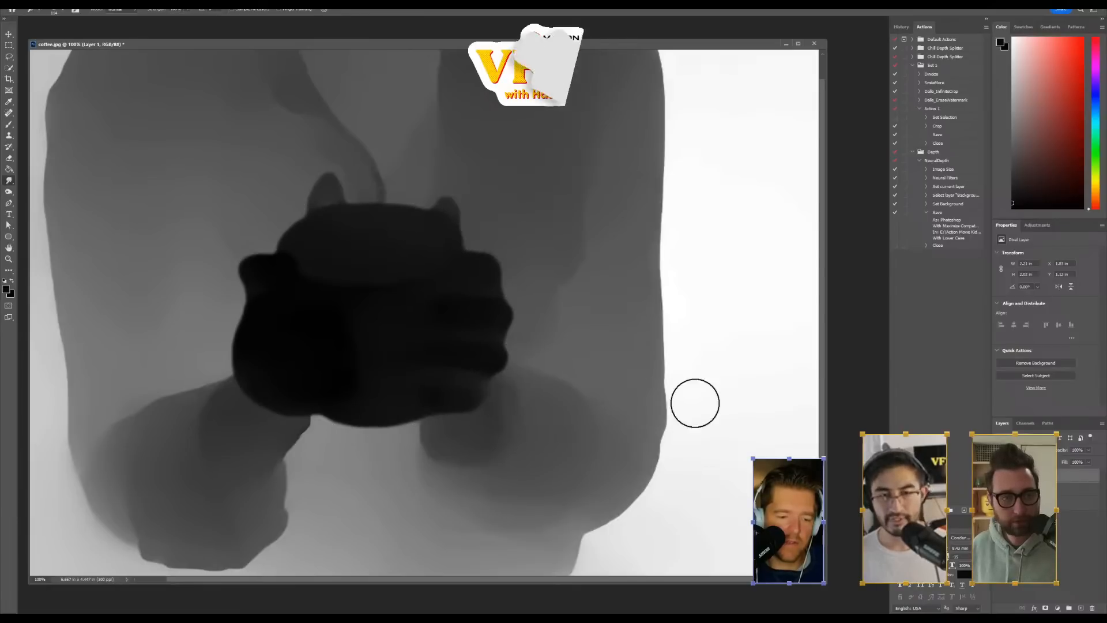
Merge the trimmed mug-and-hands shape into the Depth layer and check it by hiding and showing the layer
drag(109, 44, 111, 33)
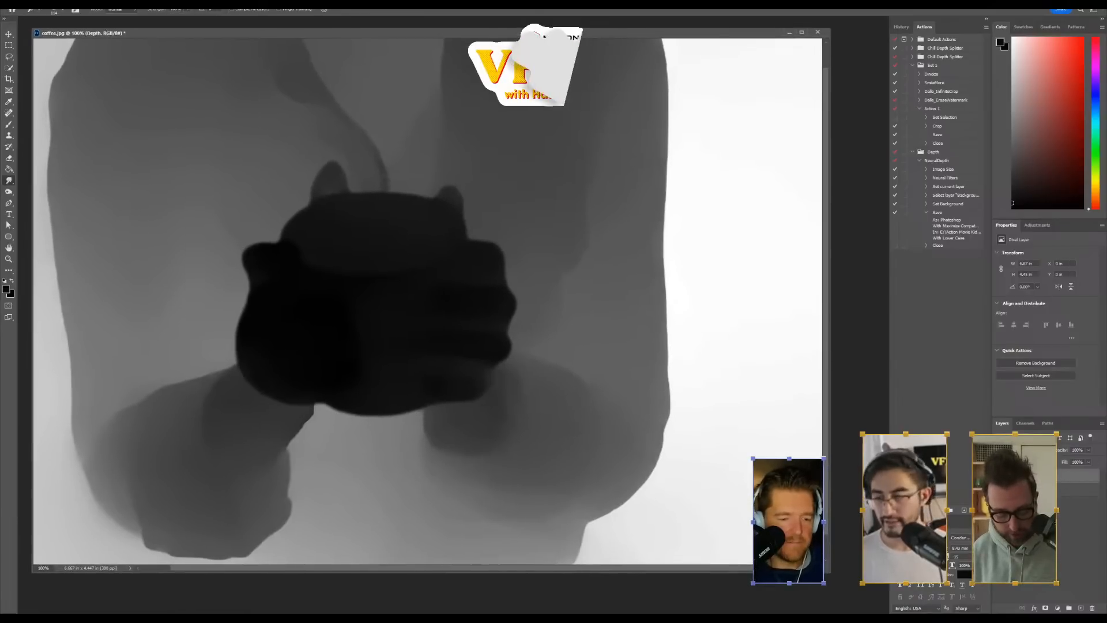
click(999, 476)
click(998, 476)
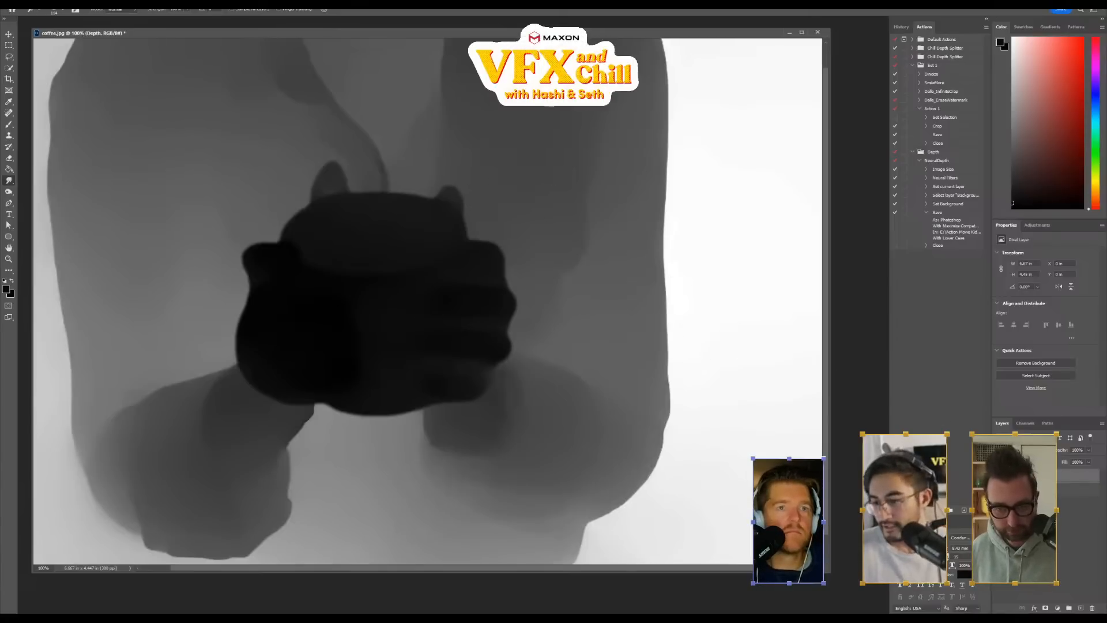
Save the document as the Photoshop file Caffee3D in the ELEMENTS folder with Maximize Compatibility on
key(ctrl+shift+s)
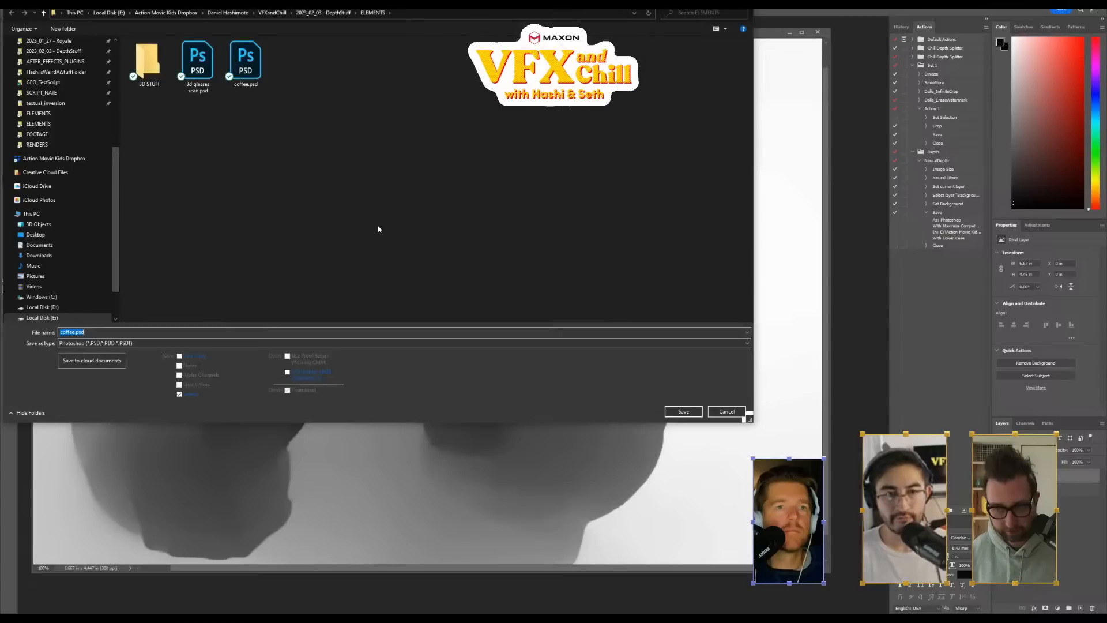
text(Coffe)
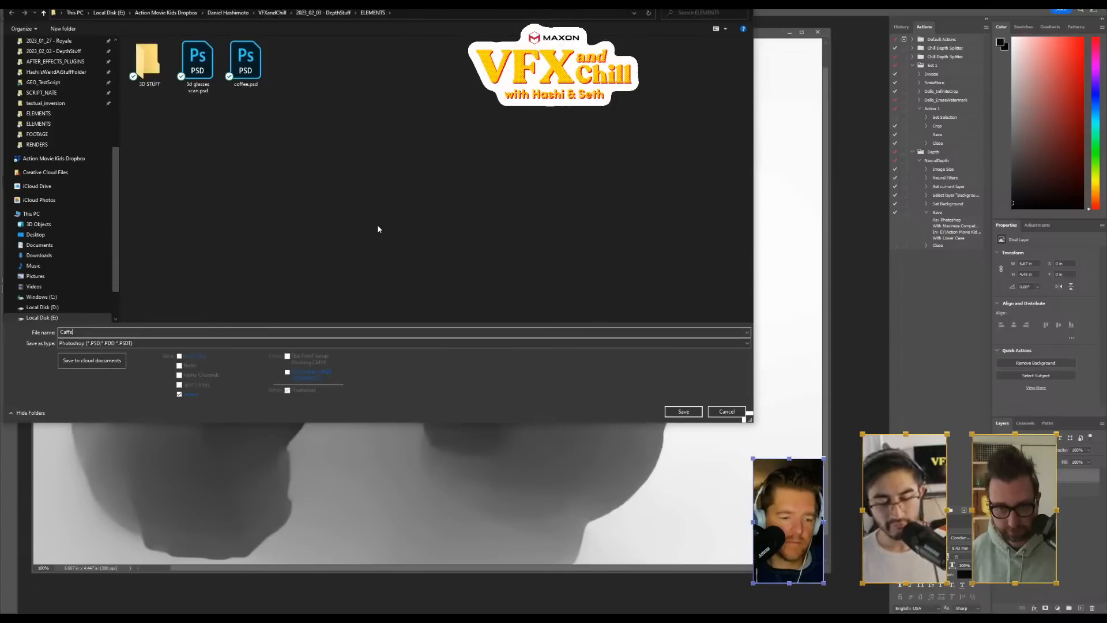
text(eDepth)
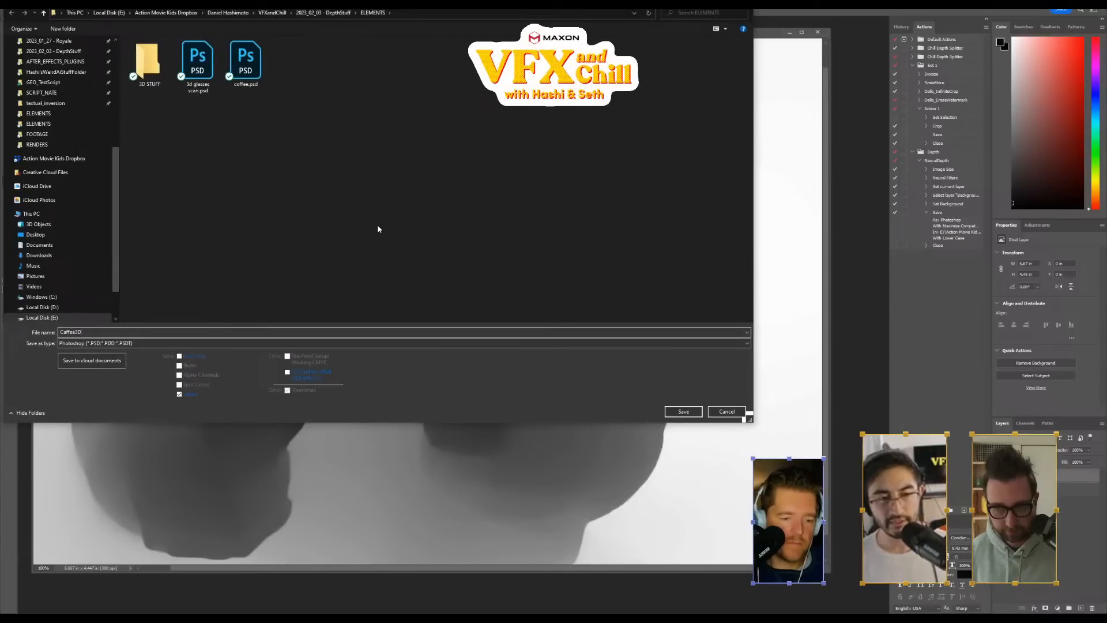
key(Return)
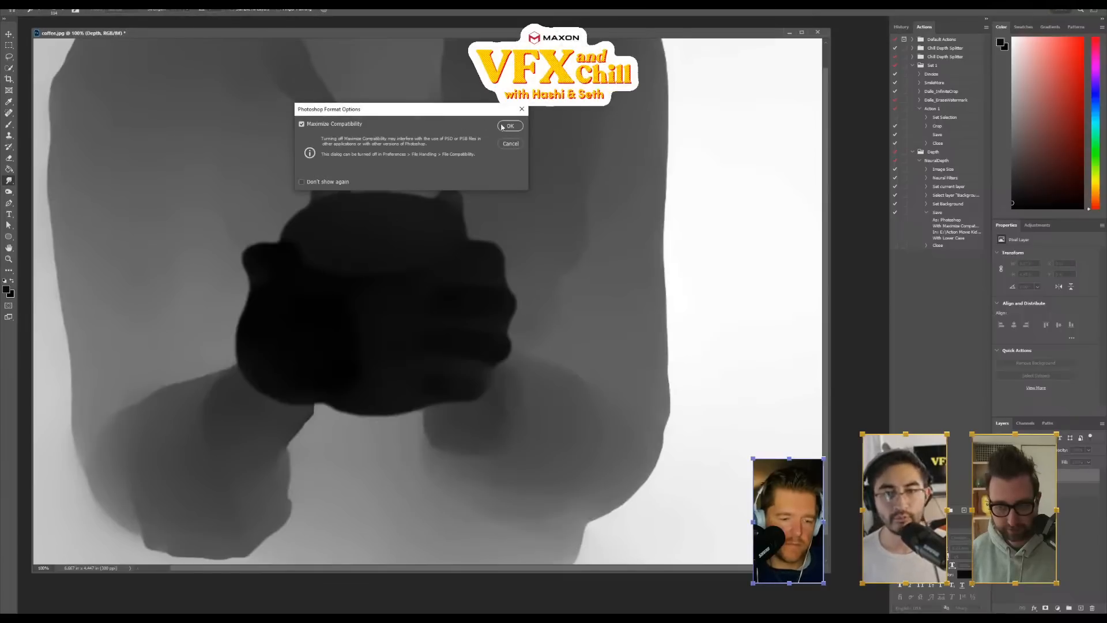
click(505, 126)
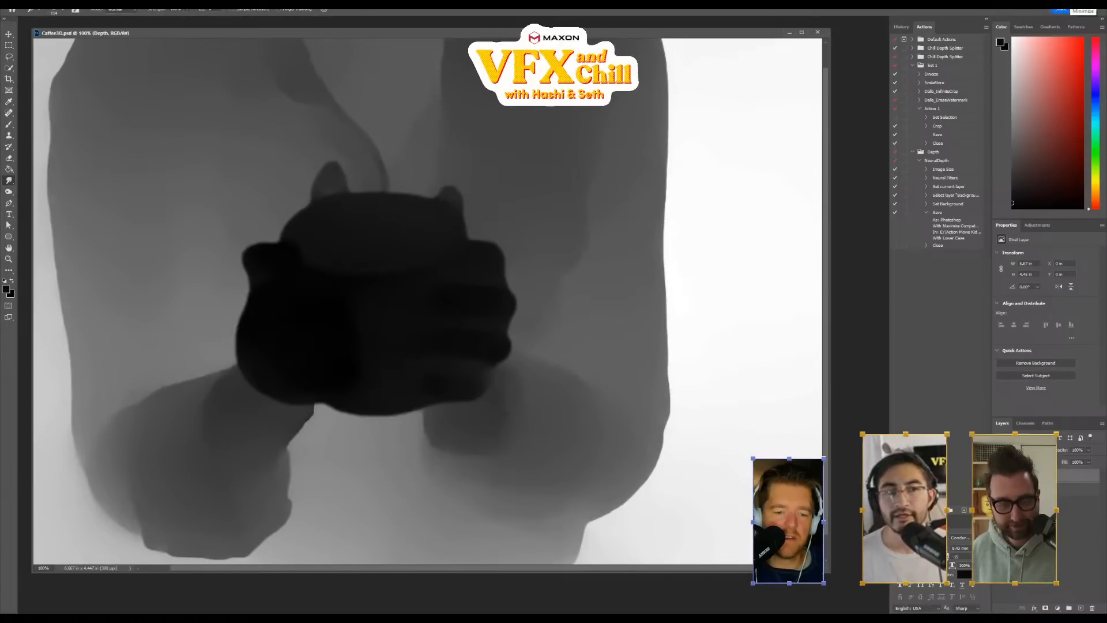
Switch to After Effects, bring up Comp 2 in the viewer and collapse the 02_FOOTAGE folder in the project
click(1061, 6)
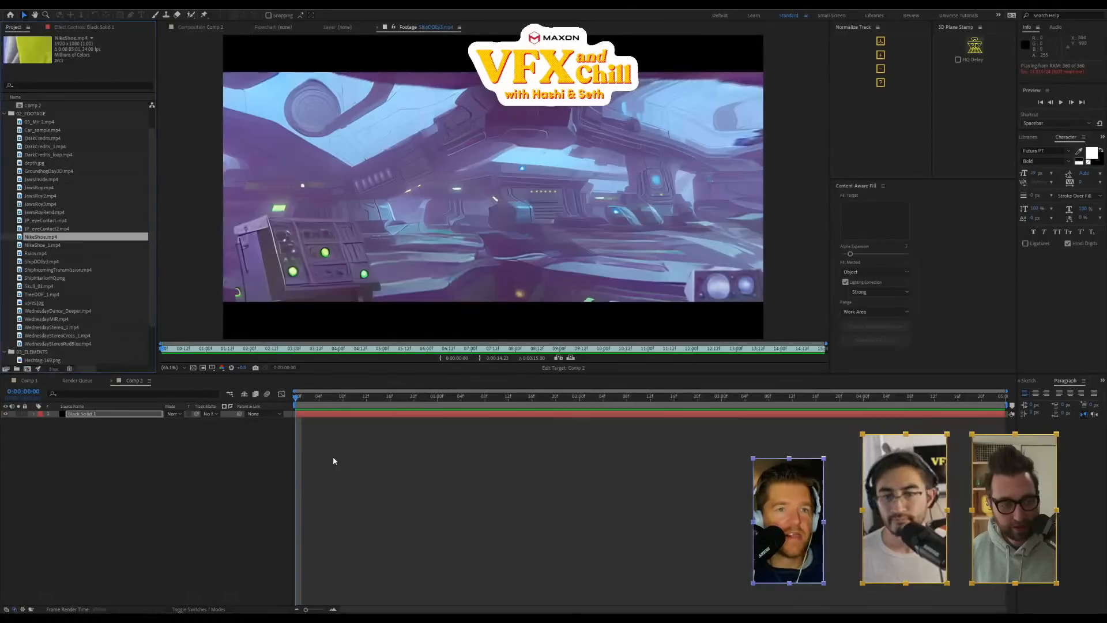
click(254, 459)
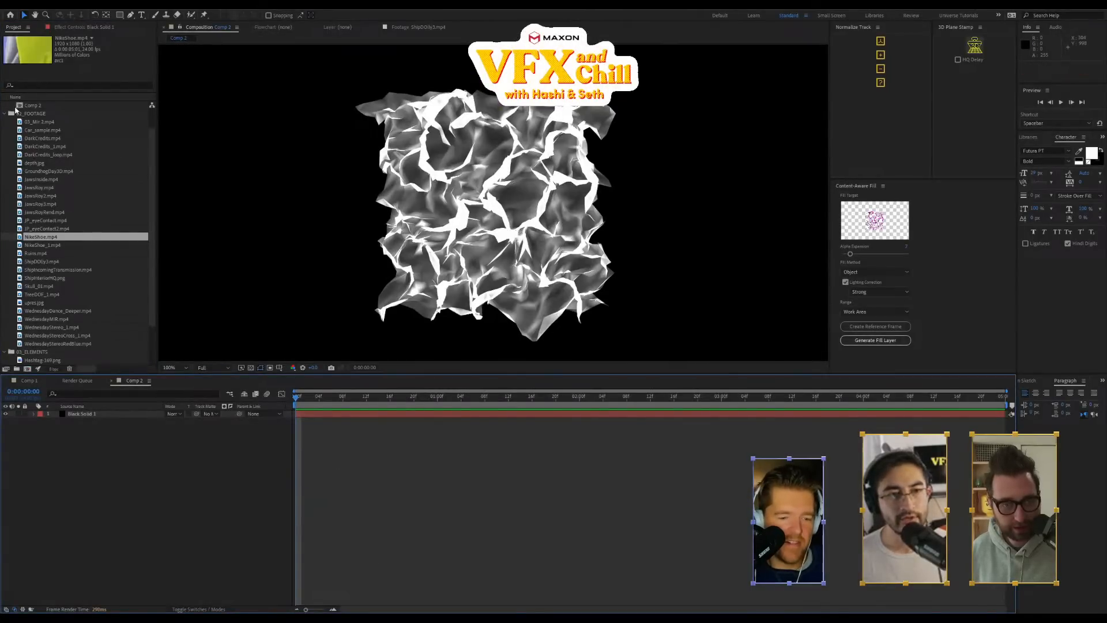
click(5, 113)
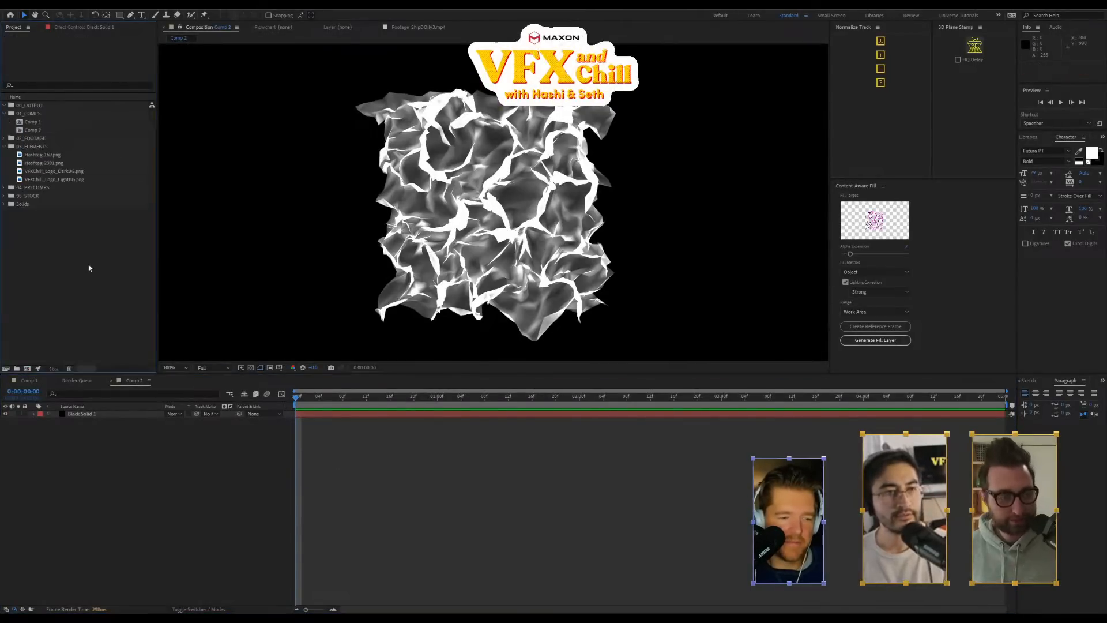
click(34, 113)
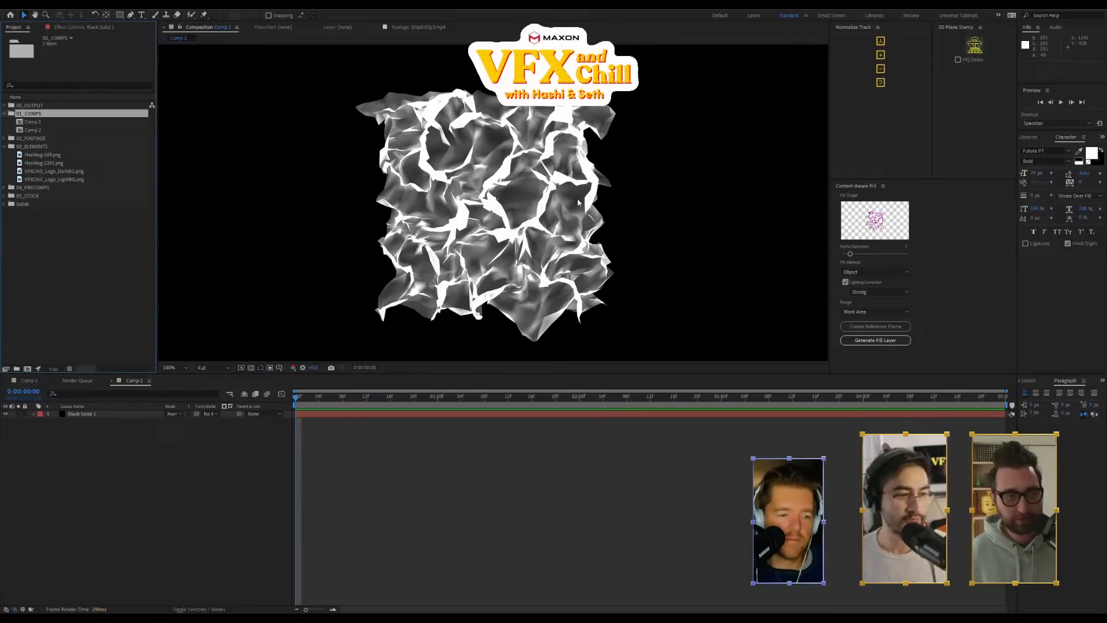
Display the black solid's Mir effect settings, add a two-node 35 mm camera to Comp 2 and enlarge the viewer area
click(83, 26)
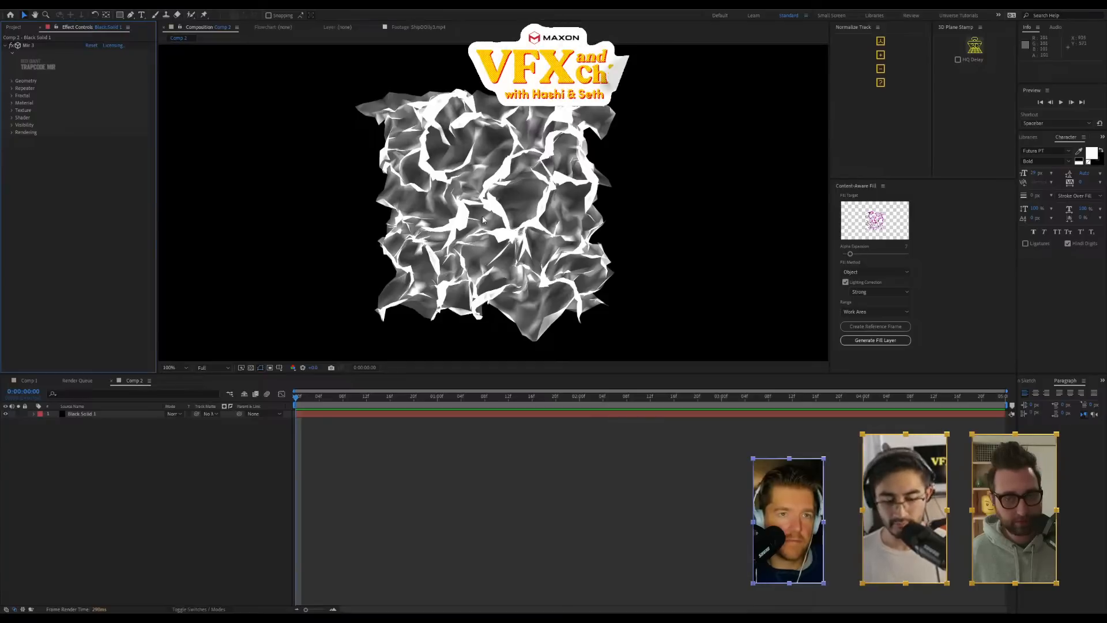
key(ctrl+alt+shift+c)
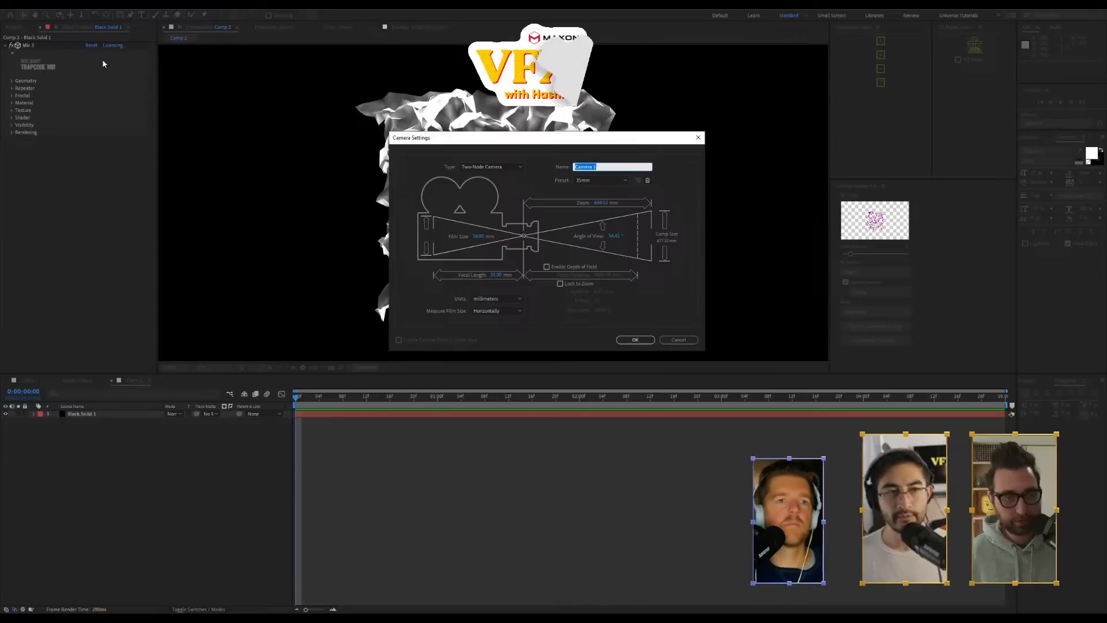
click(635, 340)
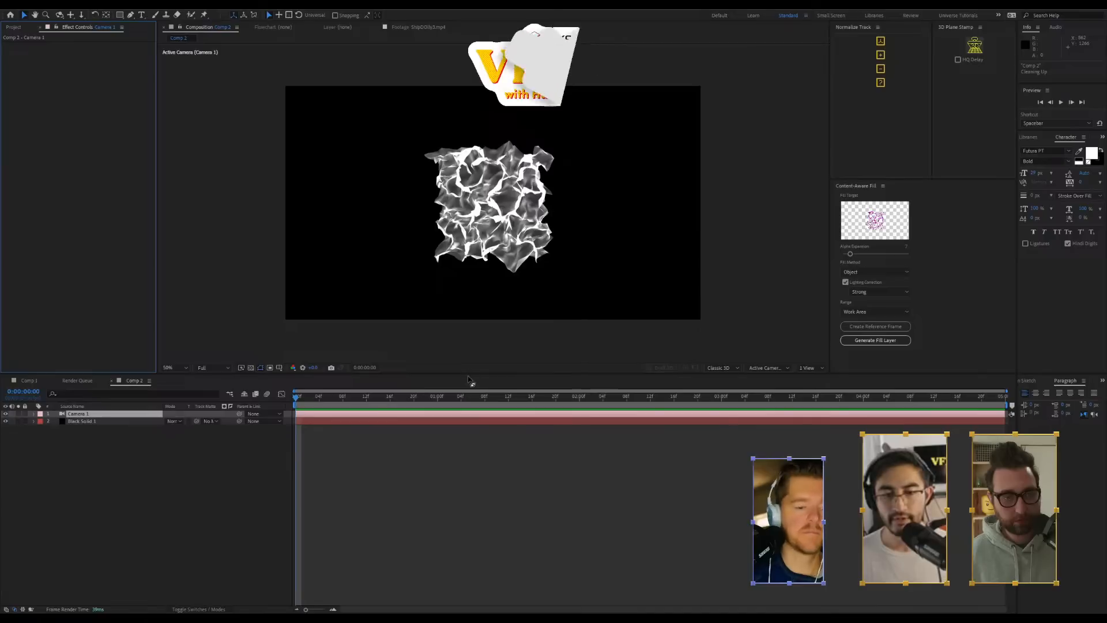
drag(468, 373, 469, 392)
Try orbiting the camera around the Mir mesh and undo the orbit
key(c)
drag(489, 226, 497, 203)
key(ctrl+z)
scroll(524, 222, up, 2)
scroll(522, 216, down, 2)
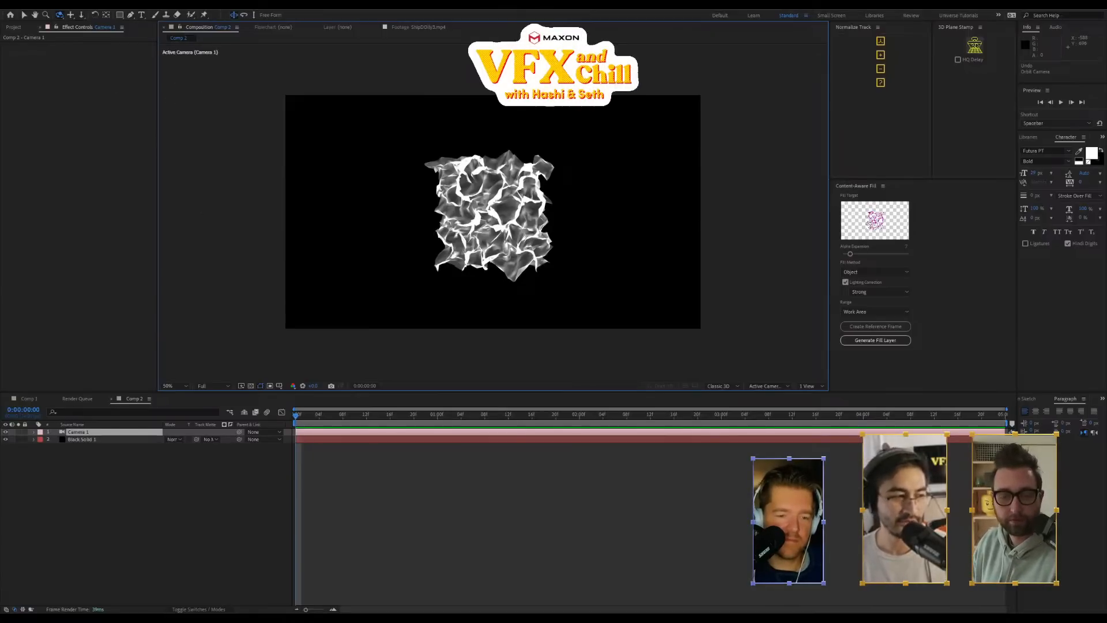
Start a file import and browse to the ELEMENTS folder inside 2023_02_03 - DepthStuff
click(12, 27)
double_click(88, 223)
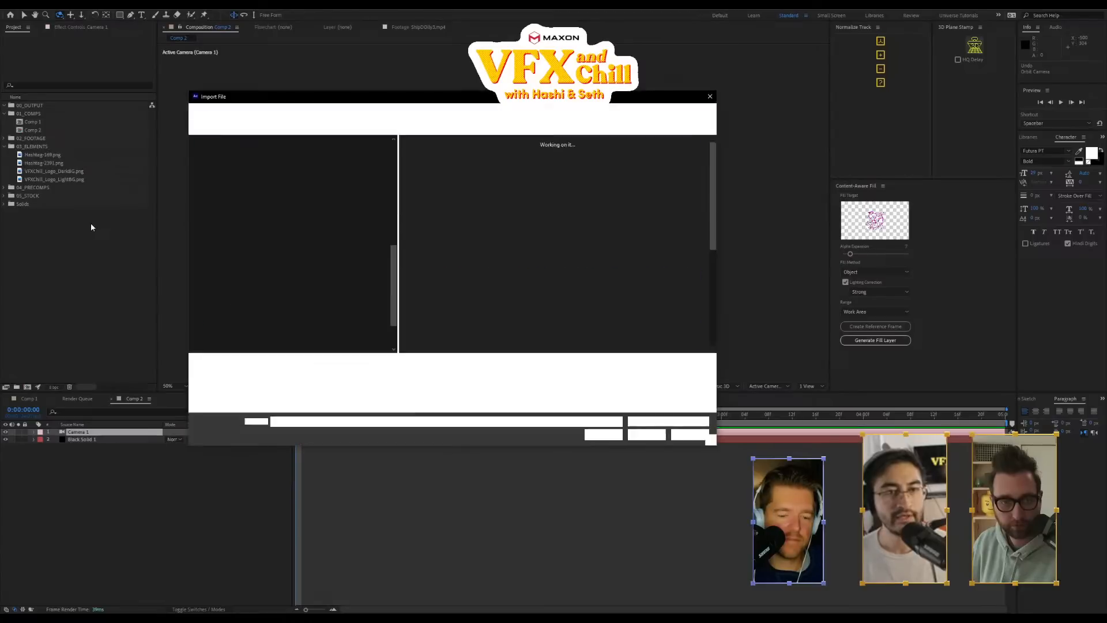
scroll(294, 179, up, 5)
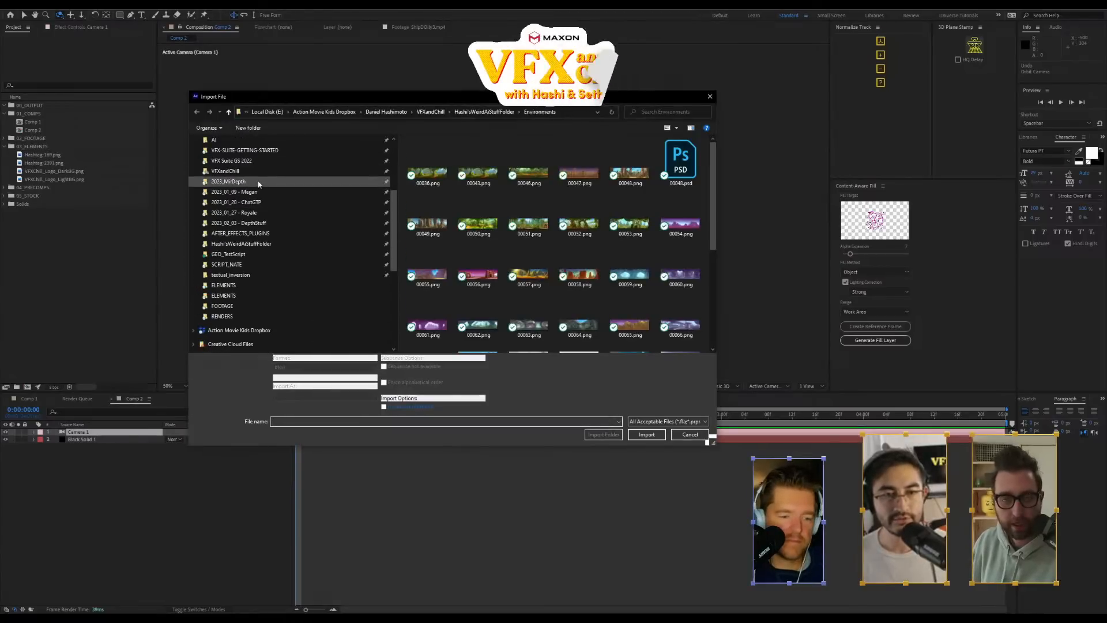
click(259, 182)
click(278, 223)
double_click(460, 162)
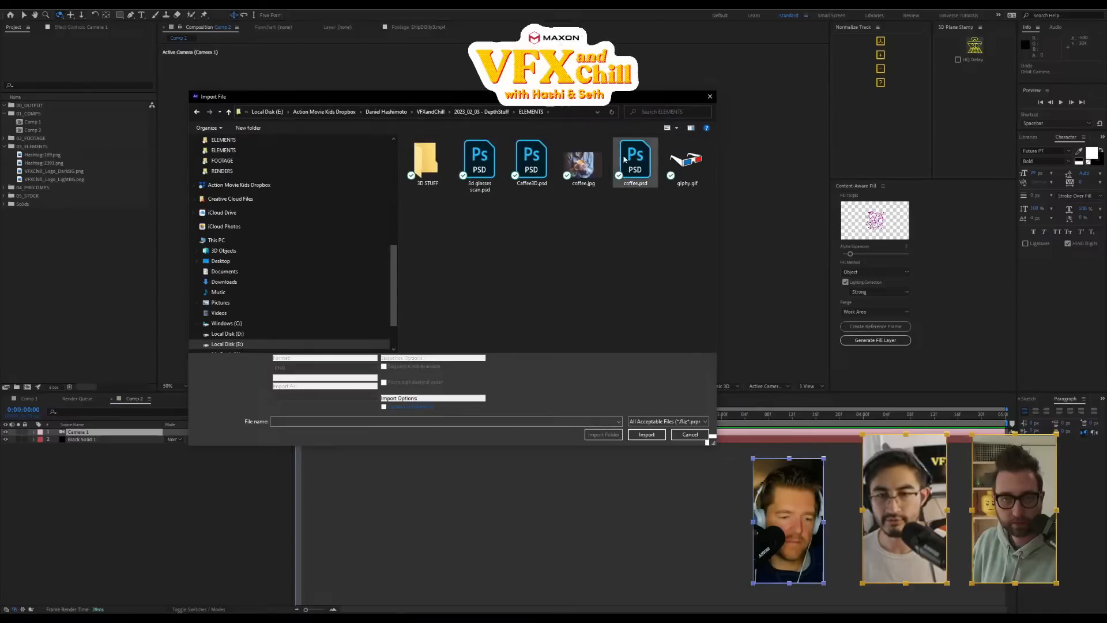
Import Caffee3D.psd as Composition - Retain Layer Sizes with editable layer styles
click(536, 169)
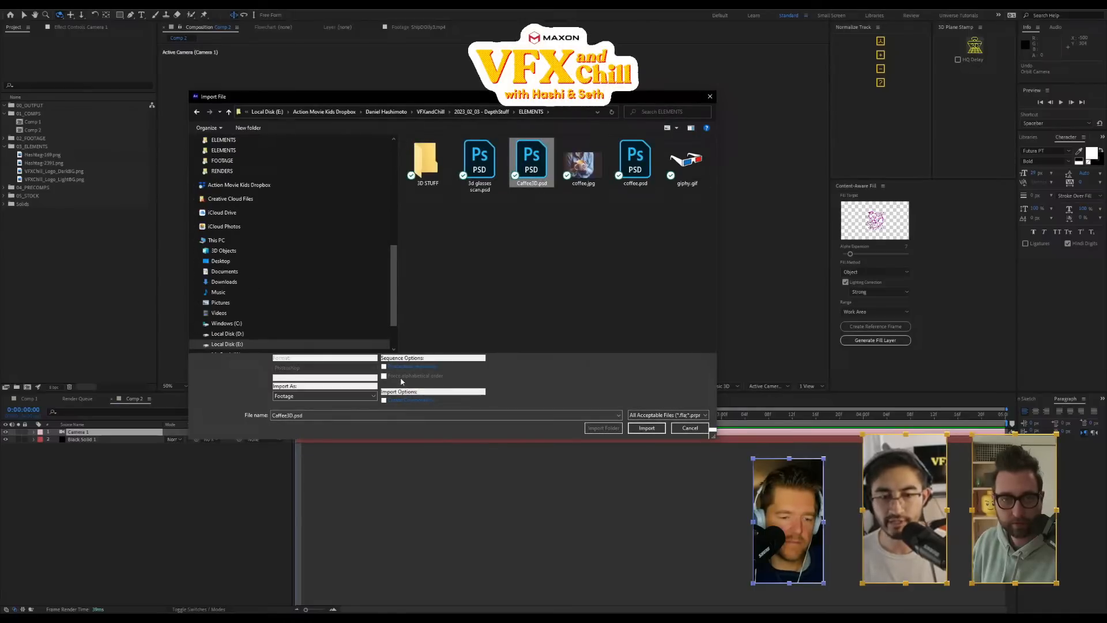
click(314, 397)
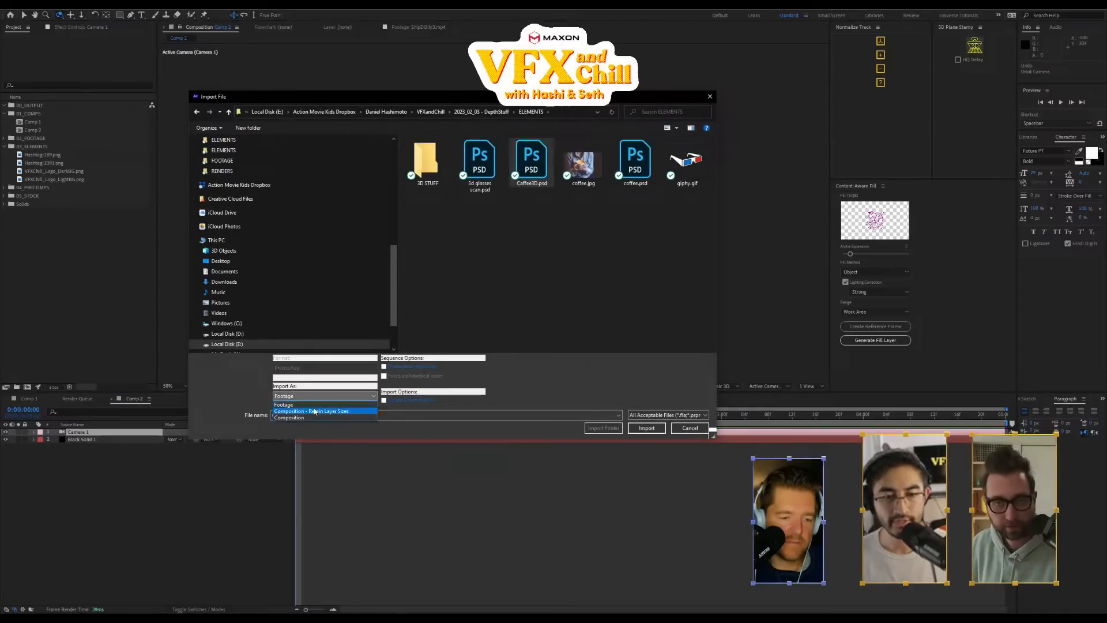
click(314, 411)
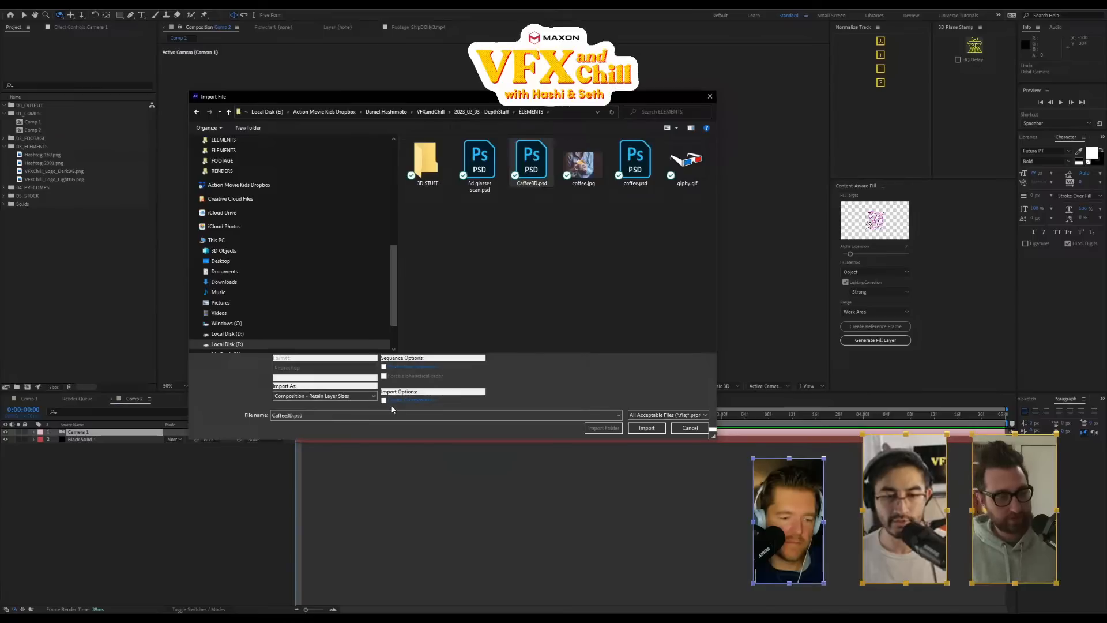
click(646, 430)
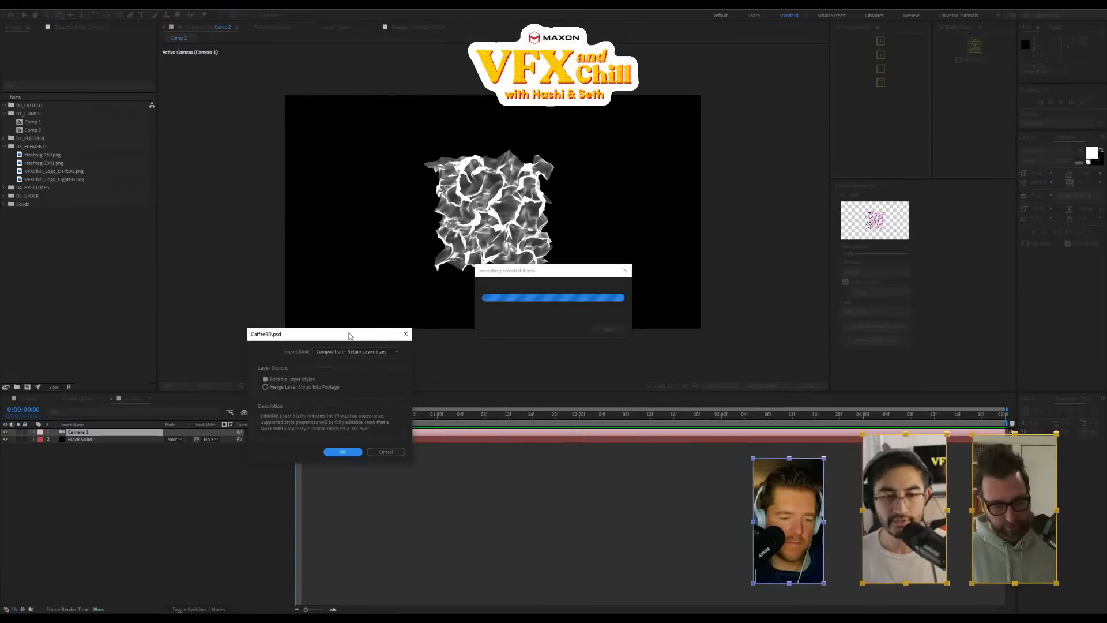
drag(349, 335, 508, 195)
click(503, 316)
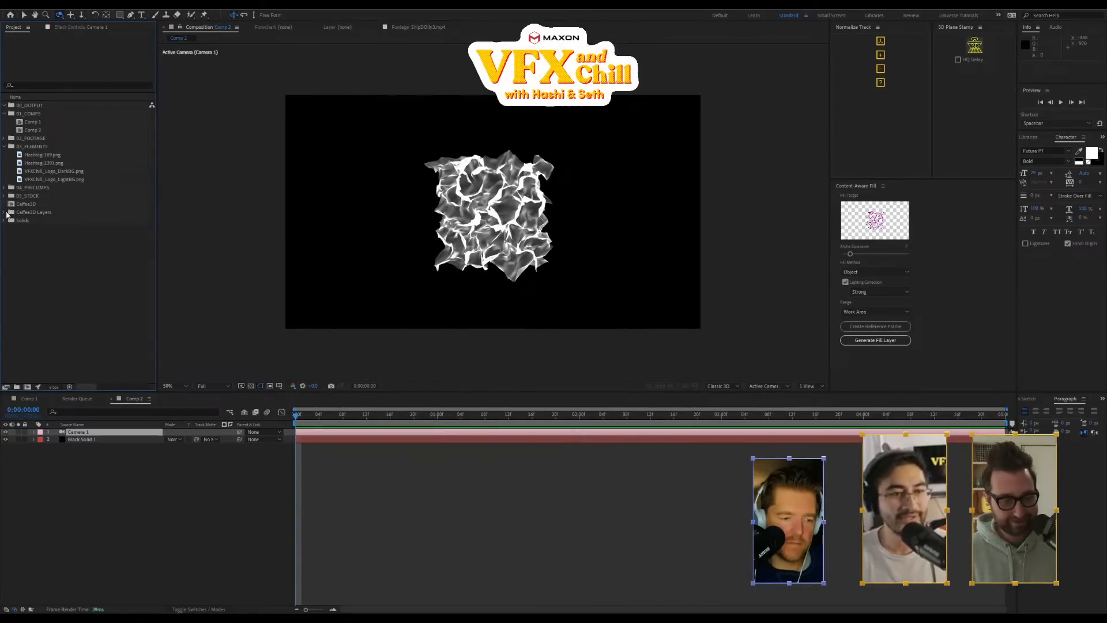
Add the Image and Depth files from the imported Caffee3D layers folder beneath the black solid in Comp 2 and hide both layers
click(4, 215)
click(44, 229)
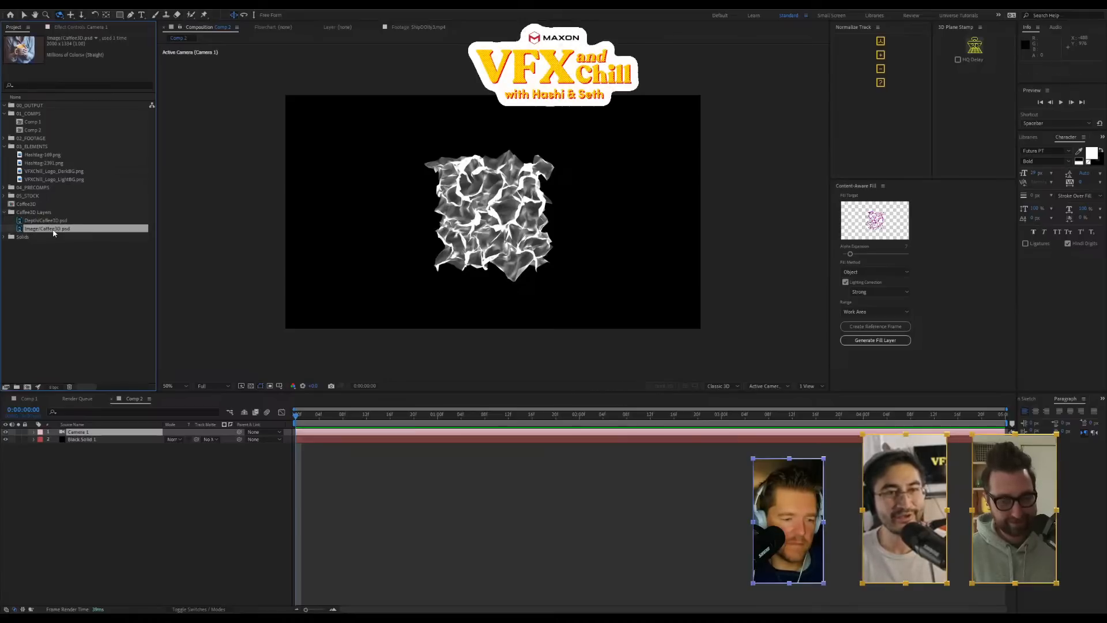
shift+click(64, 220)
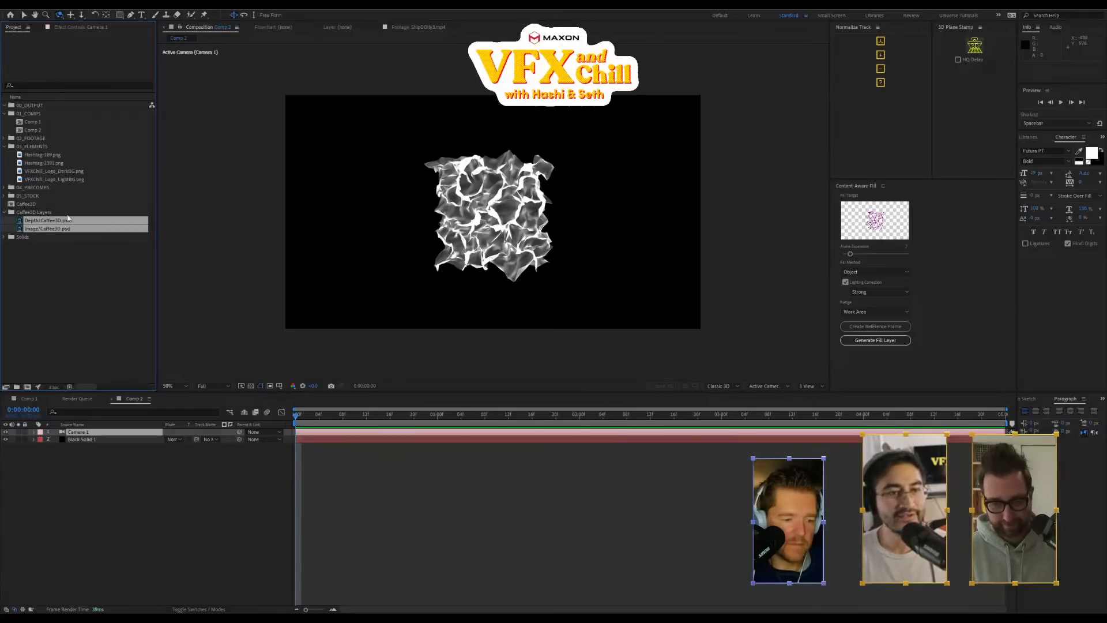
click(66, 228)
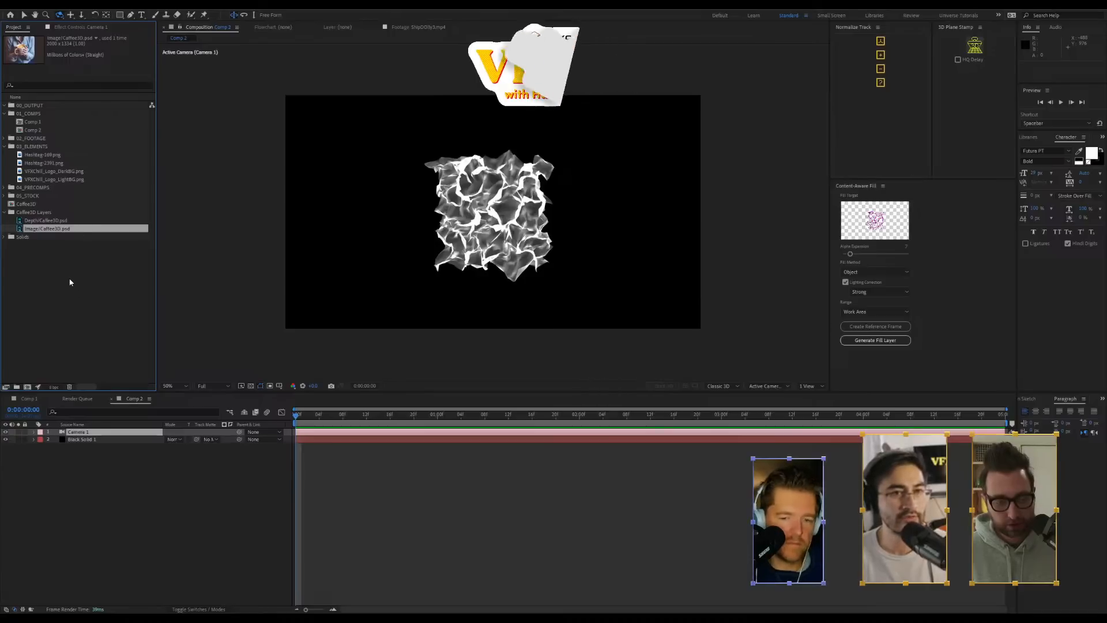
drag(55, 230, 74, 288)
drag(61, 229, 61, 228)
shift+click(48, 222)
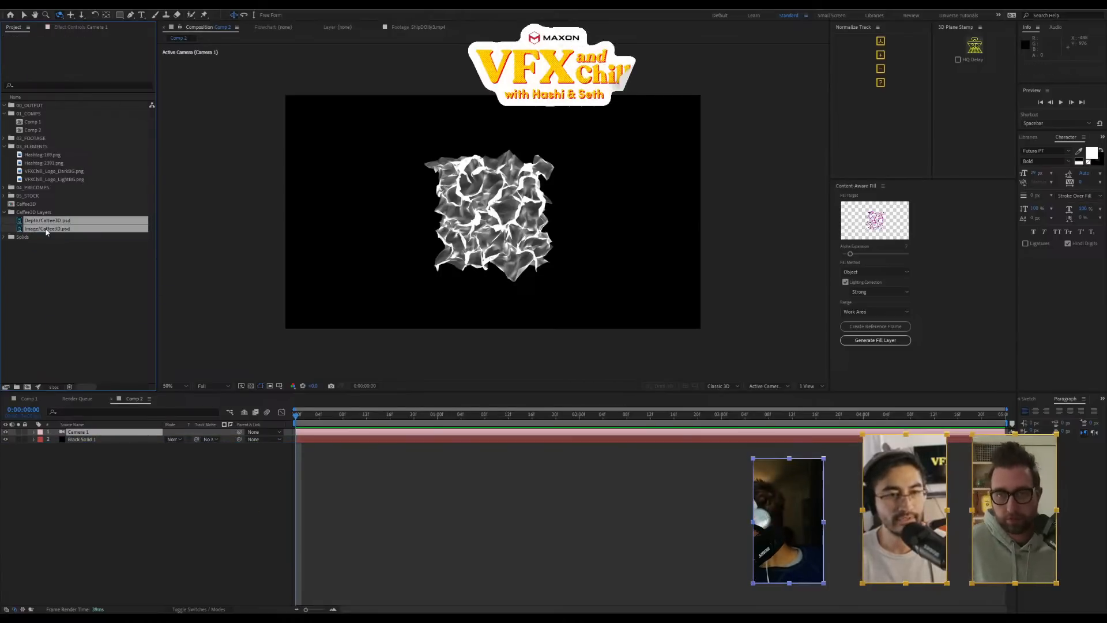
drag(92, 414, 117, 517)
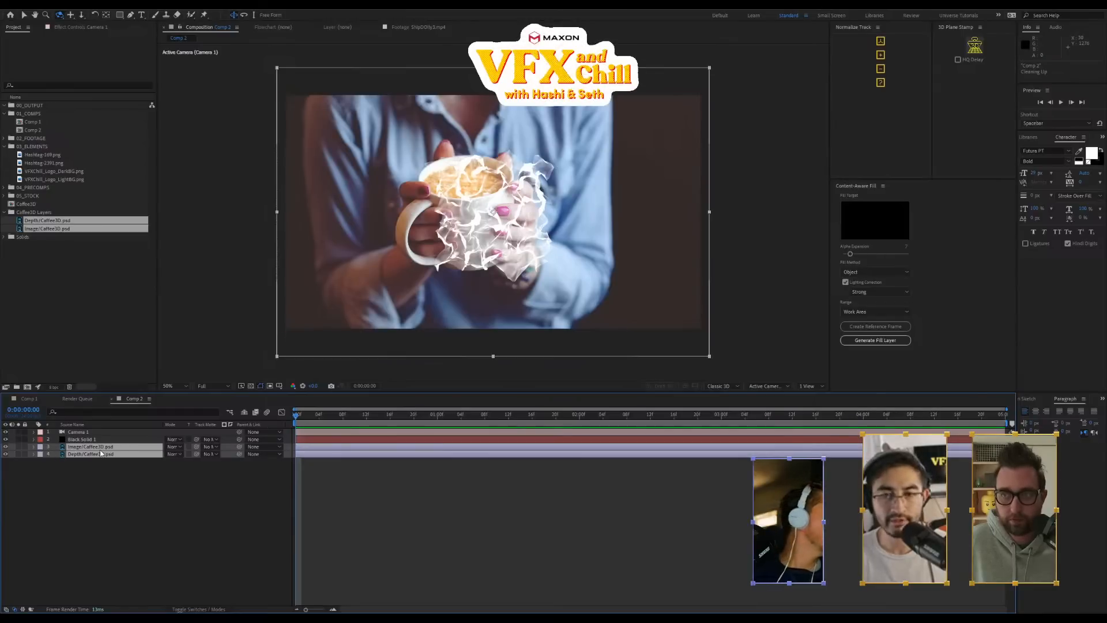
click(6, 446)
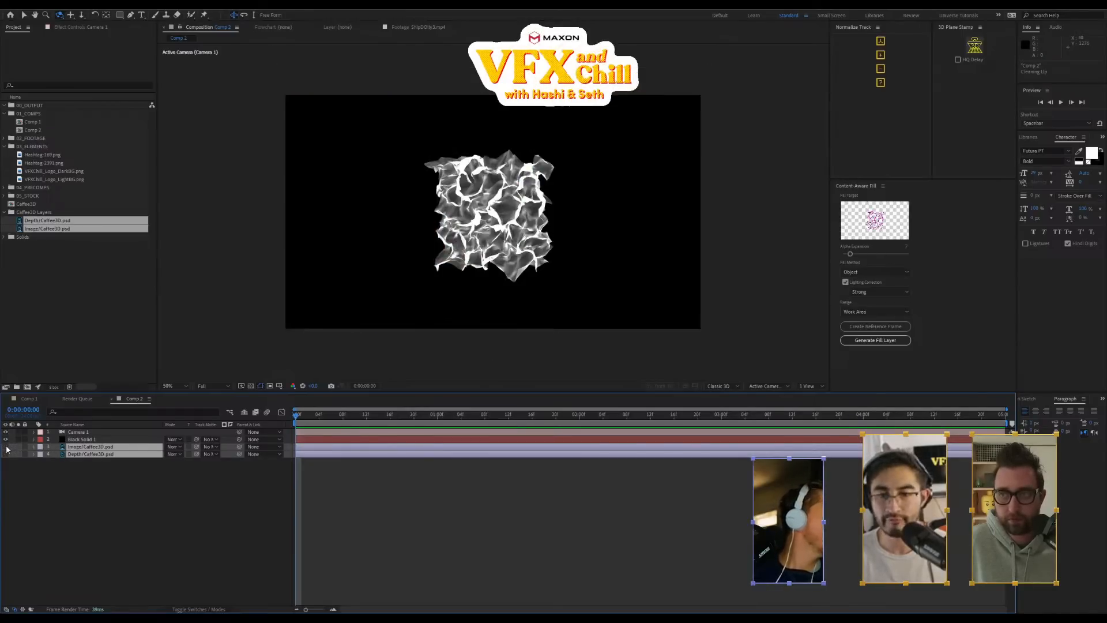
Rename the black solid layer in Comp 2 as MIR
click(93, 439)
text(MIR)
key(Return)
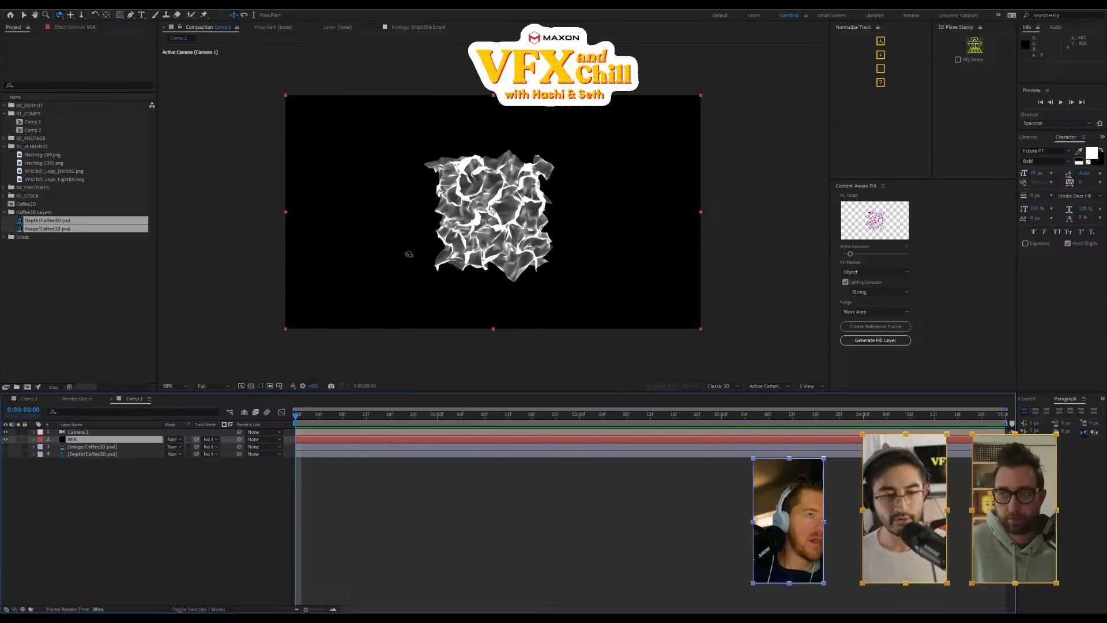
Set the Mir plane's size mode to XYZ Individual with Size X 2000 and Size Y 1334, and undo a test camera orbit
click(75, 27)
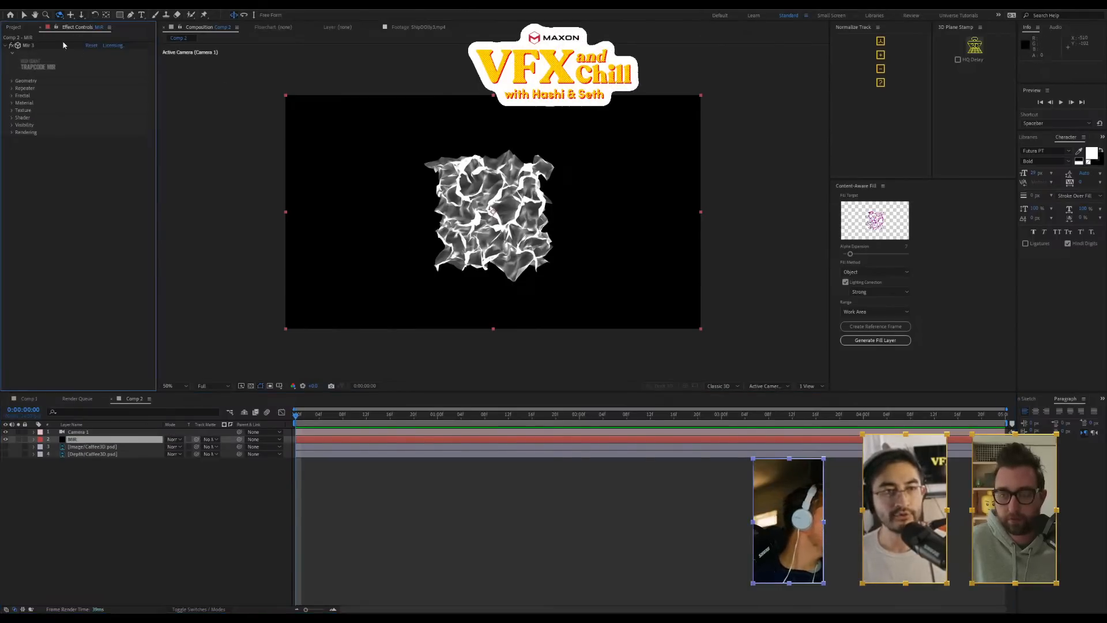
click(13, 82)
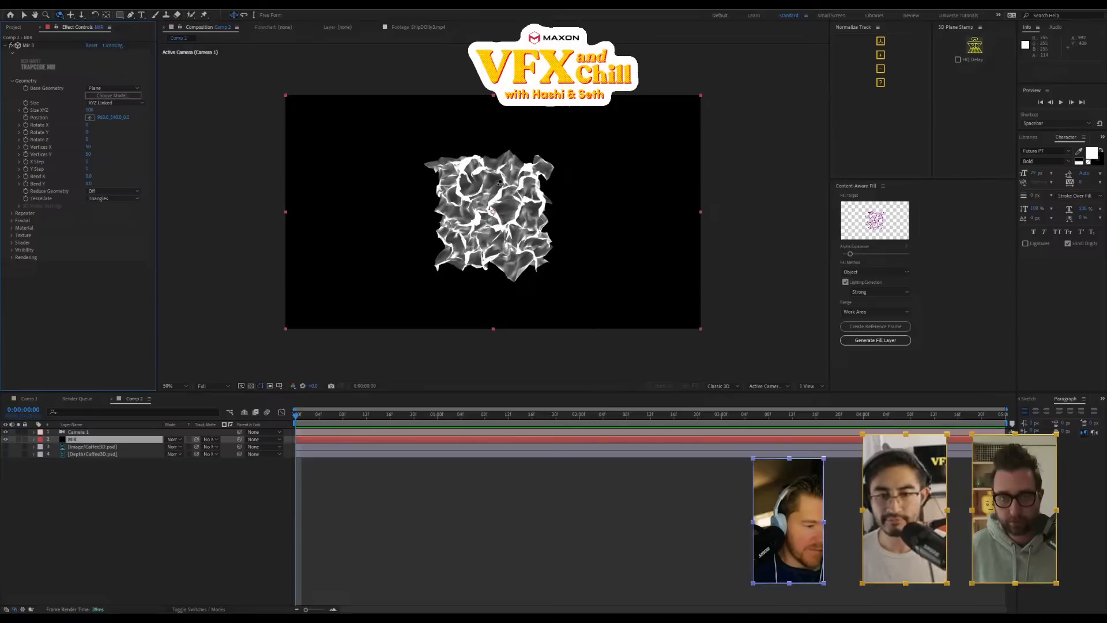
click(93, 87)
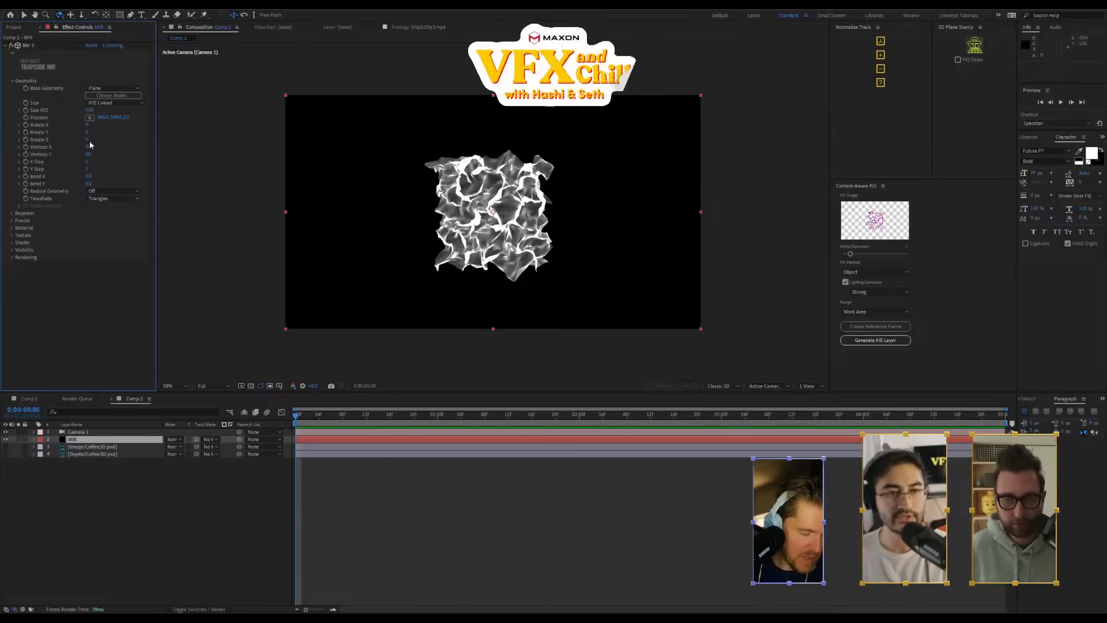
click(108, 102)
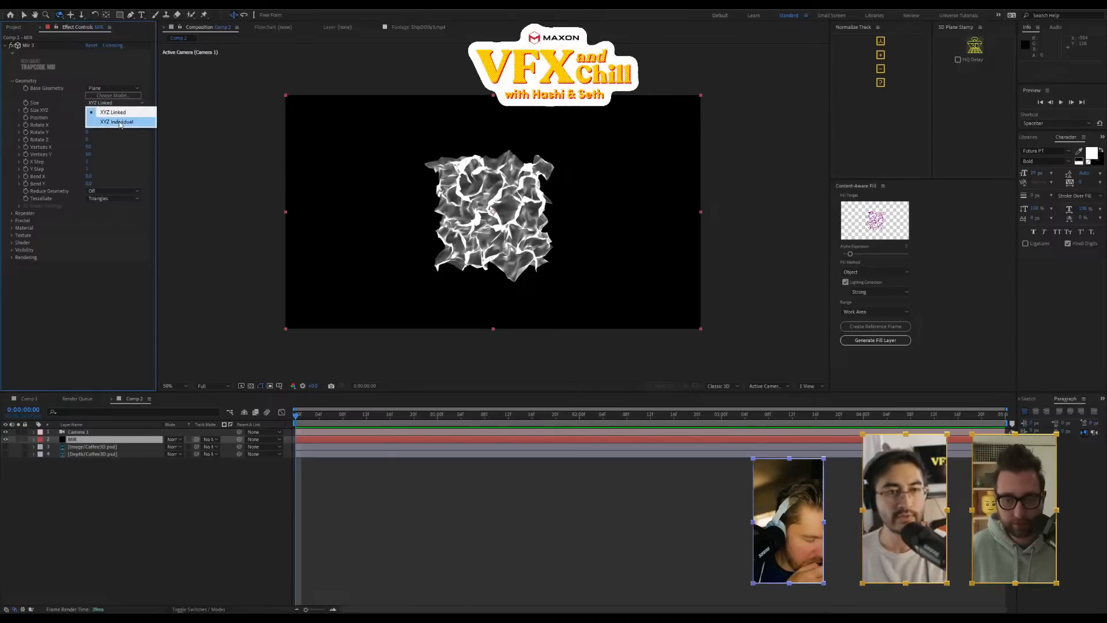
click(118, 122)
click(93, 110)
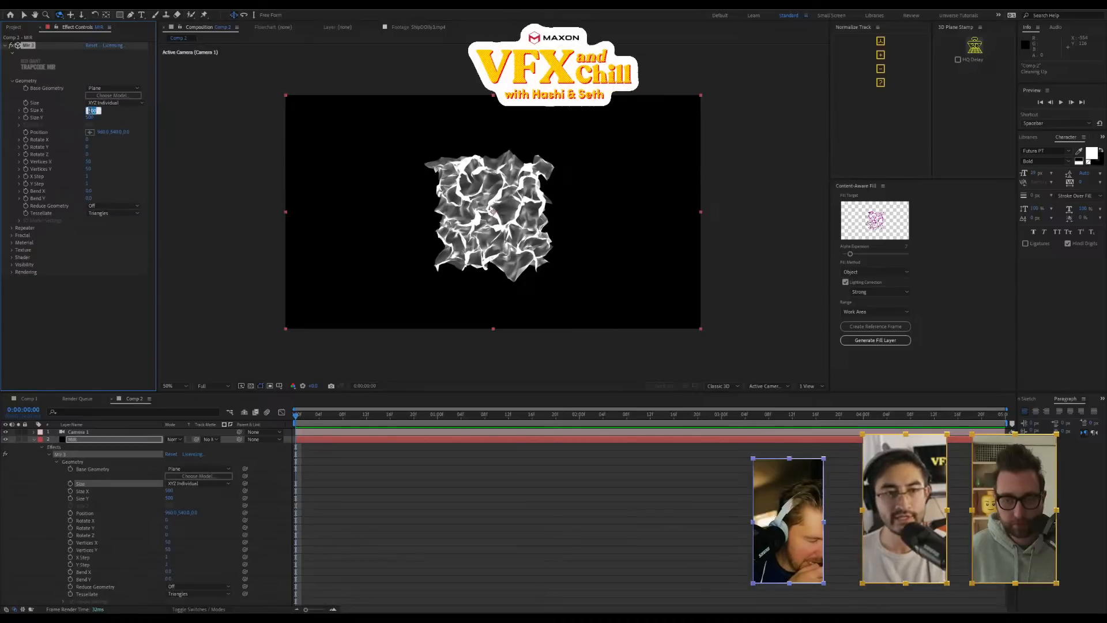
text(200)
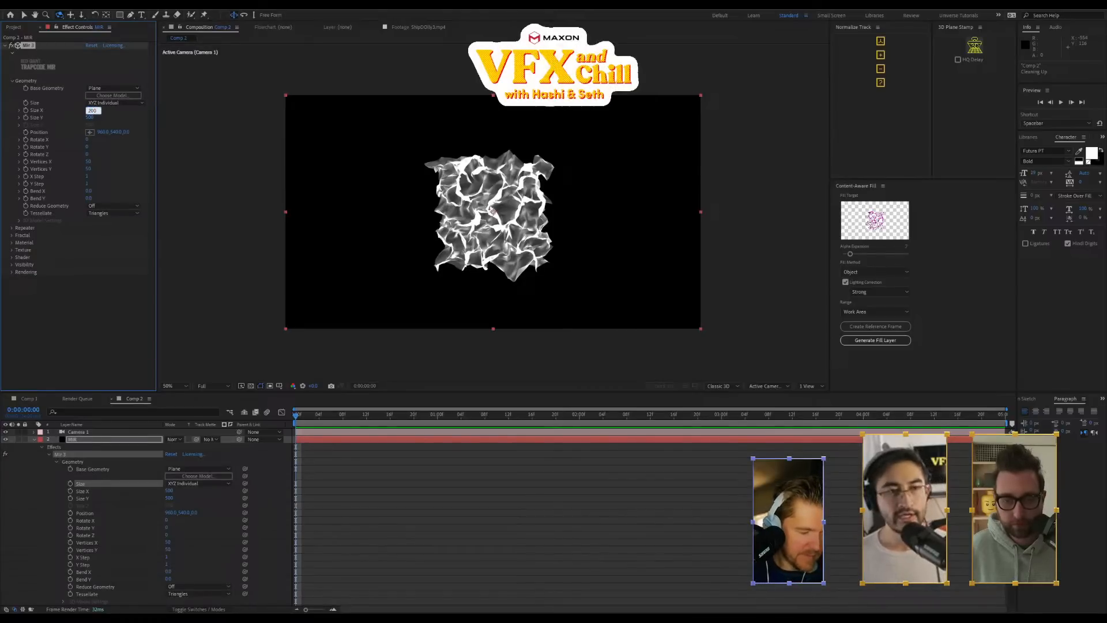
text(0)
key(Tab)
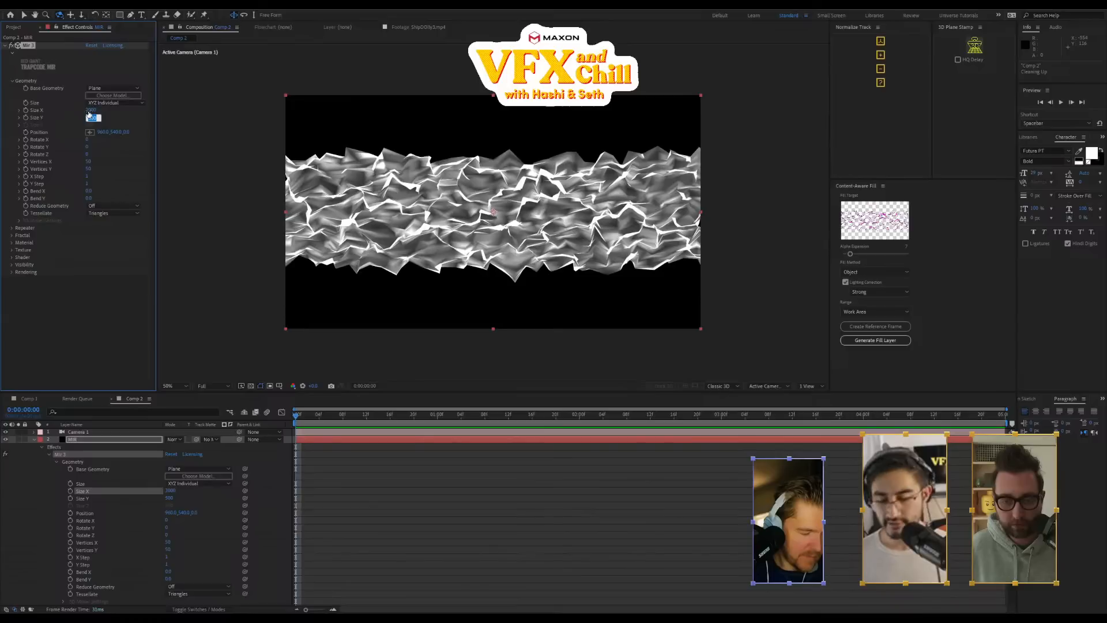
text(1334)
key(Return)
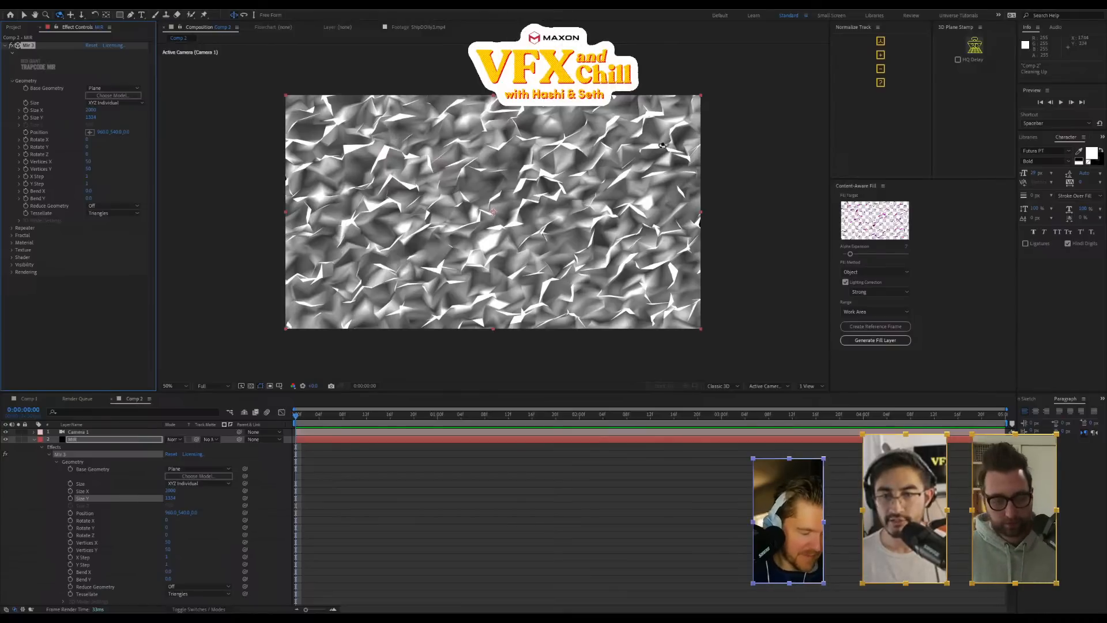
drag(494, 181, 546, 183)
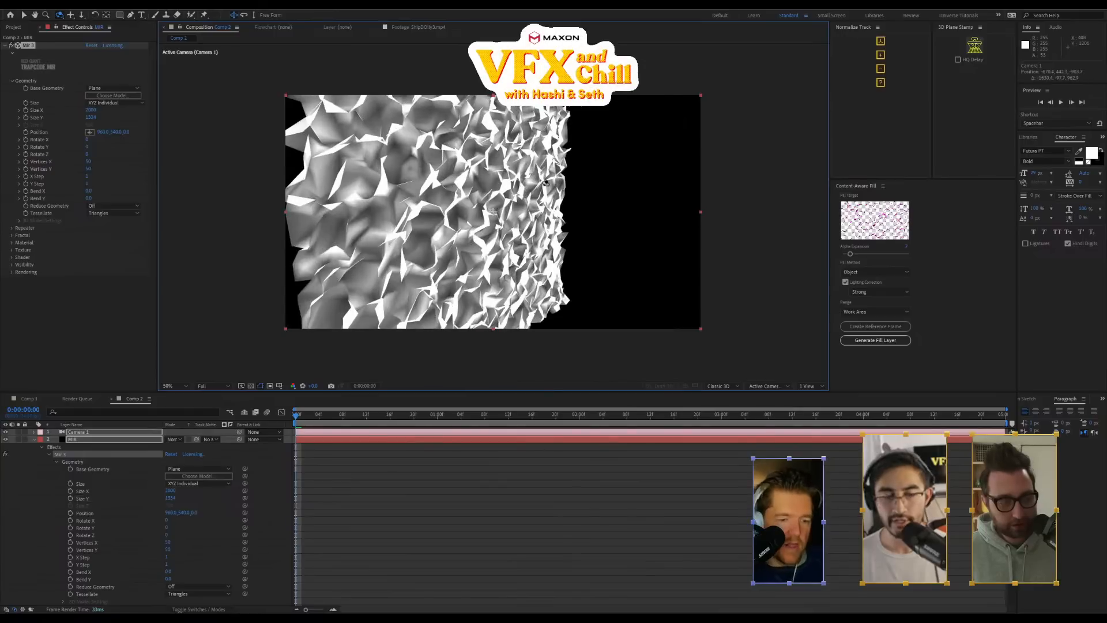
key(ctrl+z)
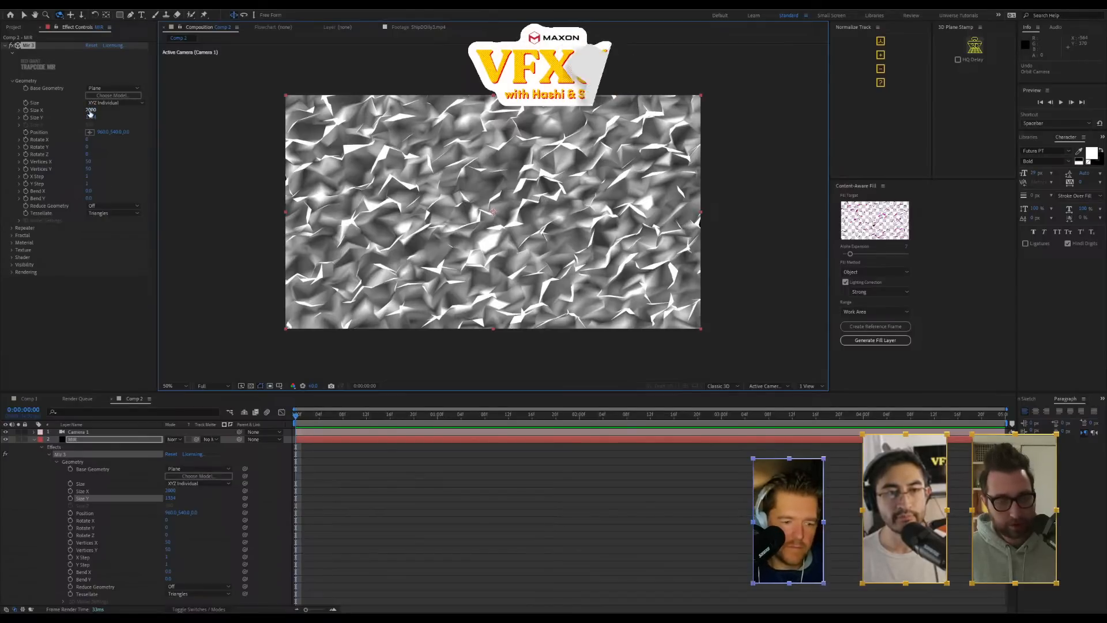
Increase Vertices X and Vertices Y in the Mir geometry settings for a denser mesh
click(90, 162)
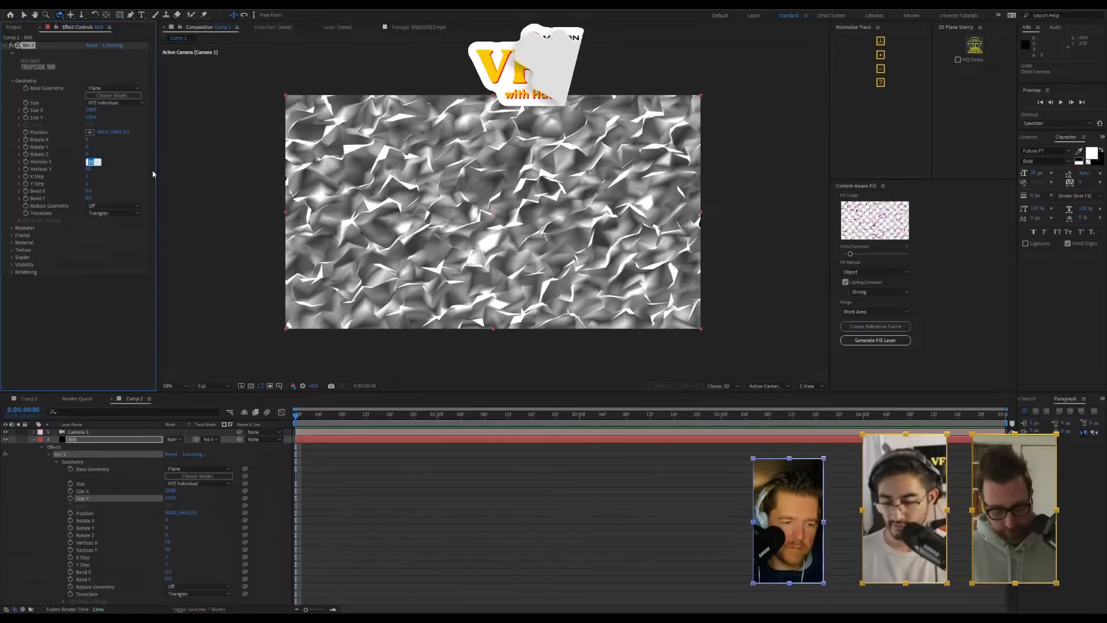
text(0)
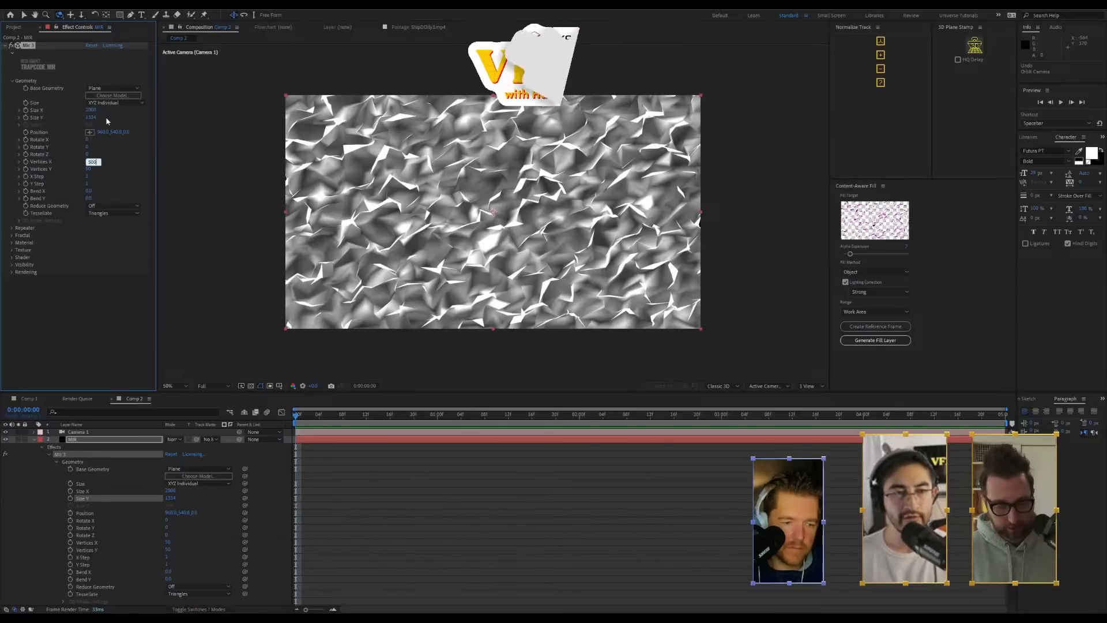
key(Return)
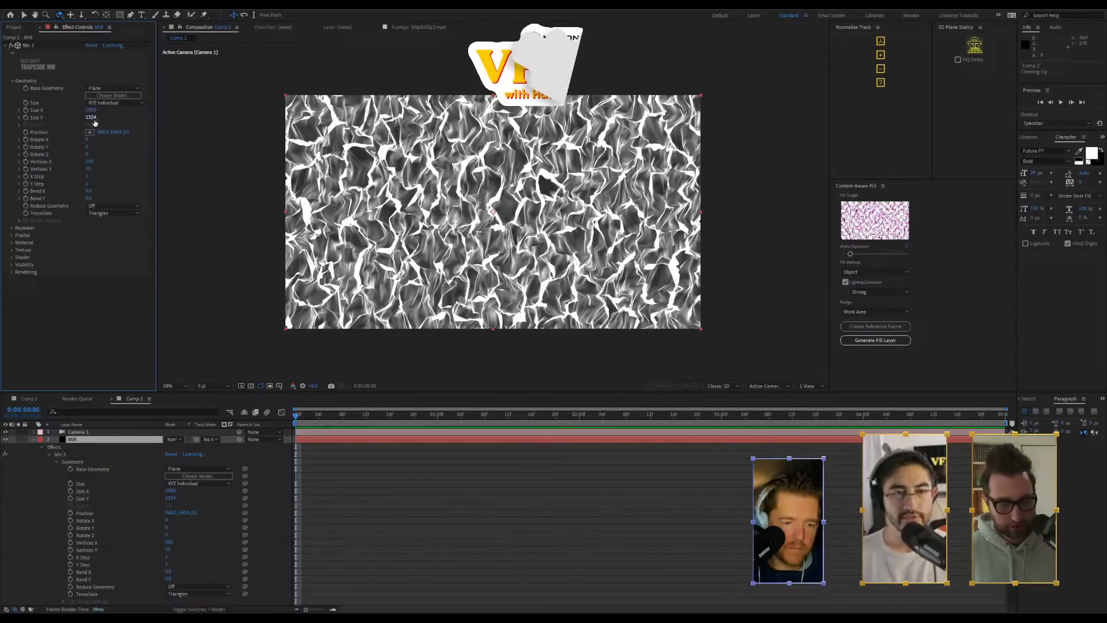
text(120)
key(Return)
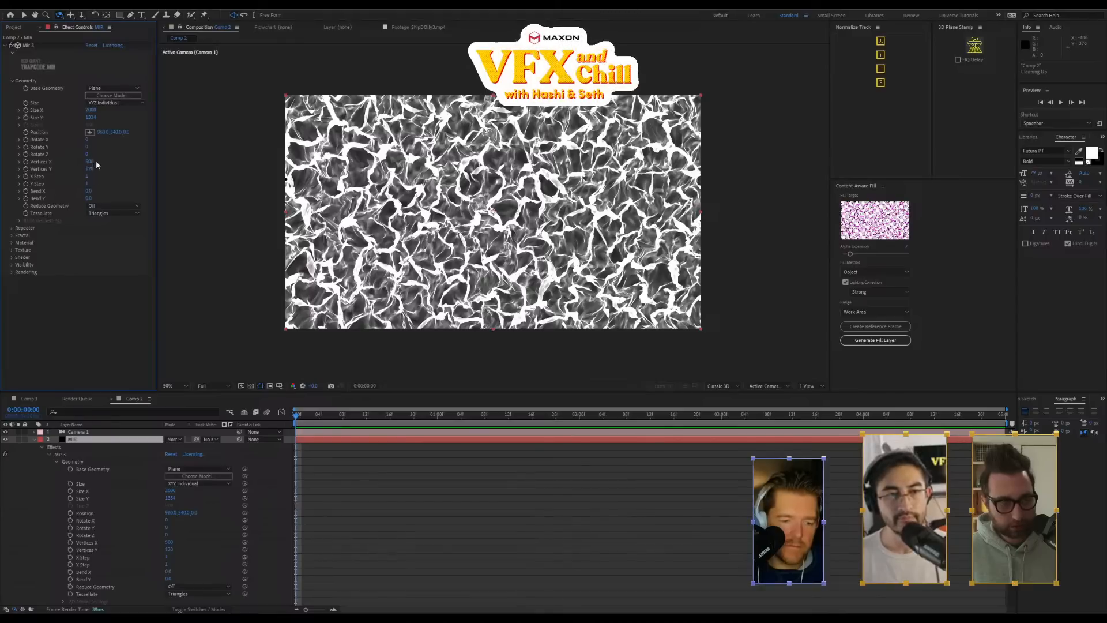
drag(90, 169, 127, 170)
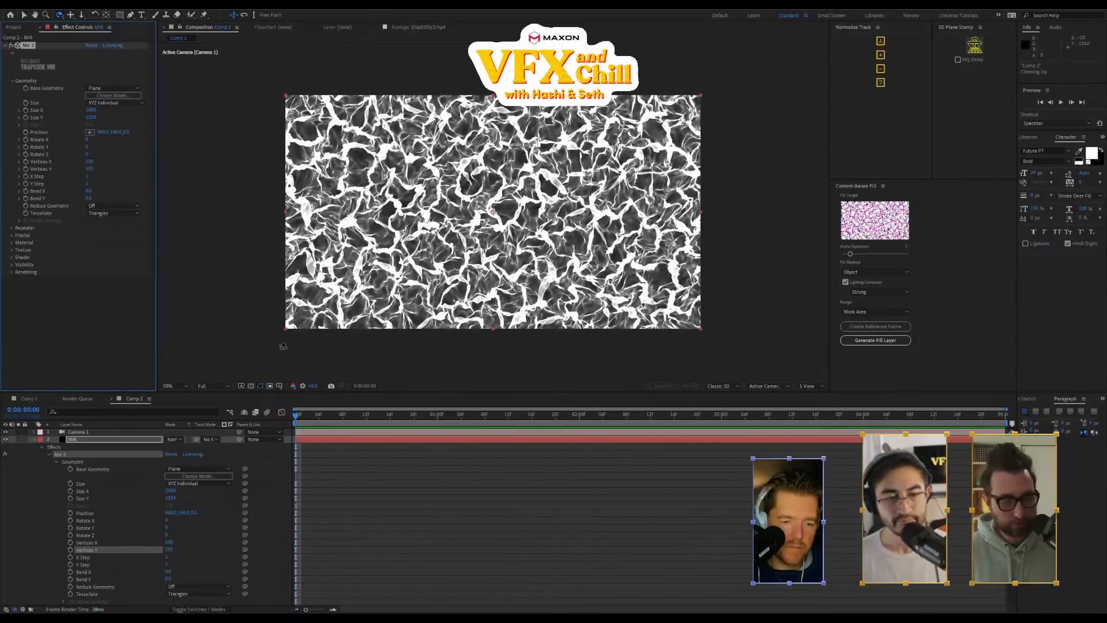
Test higher Mir fractal Amplitude values while viewing the mesh in Custom View 1, and undo the last increase
click(12, 81)
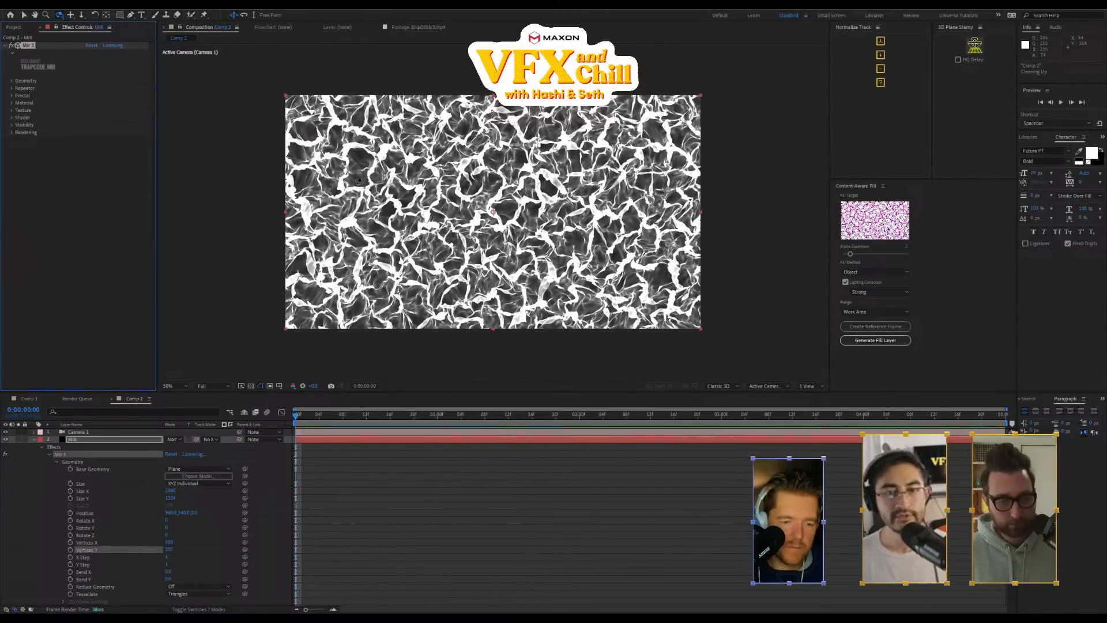
click(11, 96)
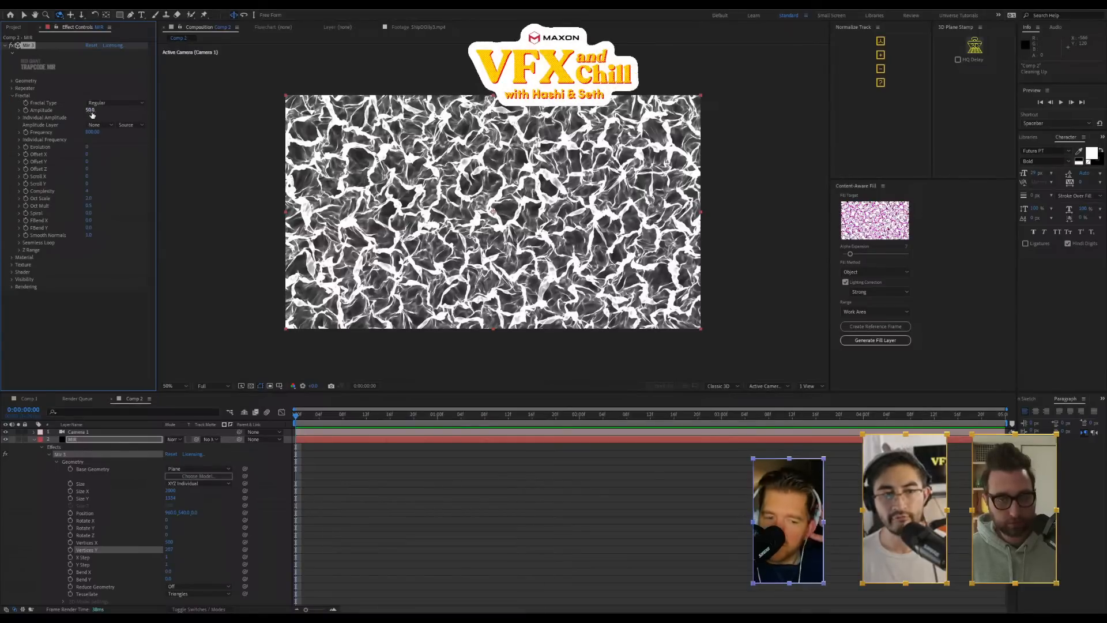
drag(90, 110, 120, 129)
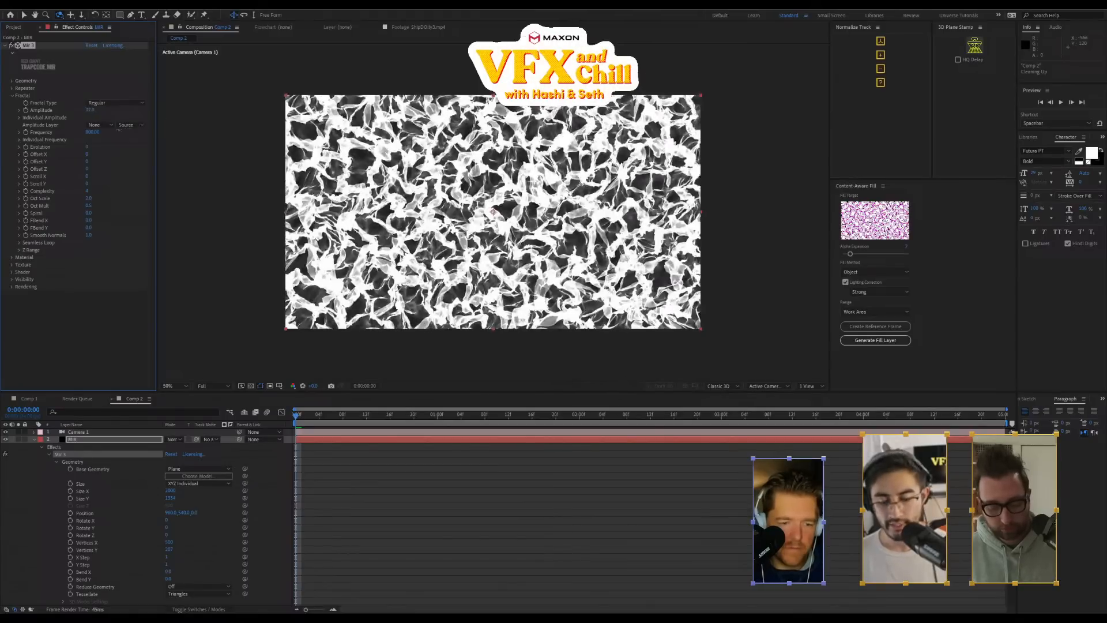
key(F11)
drag(93, 110, 116, 110)
drag(152, 155, 184, 153)
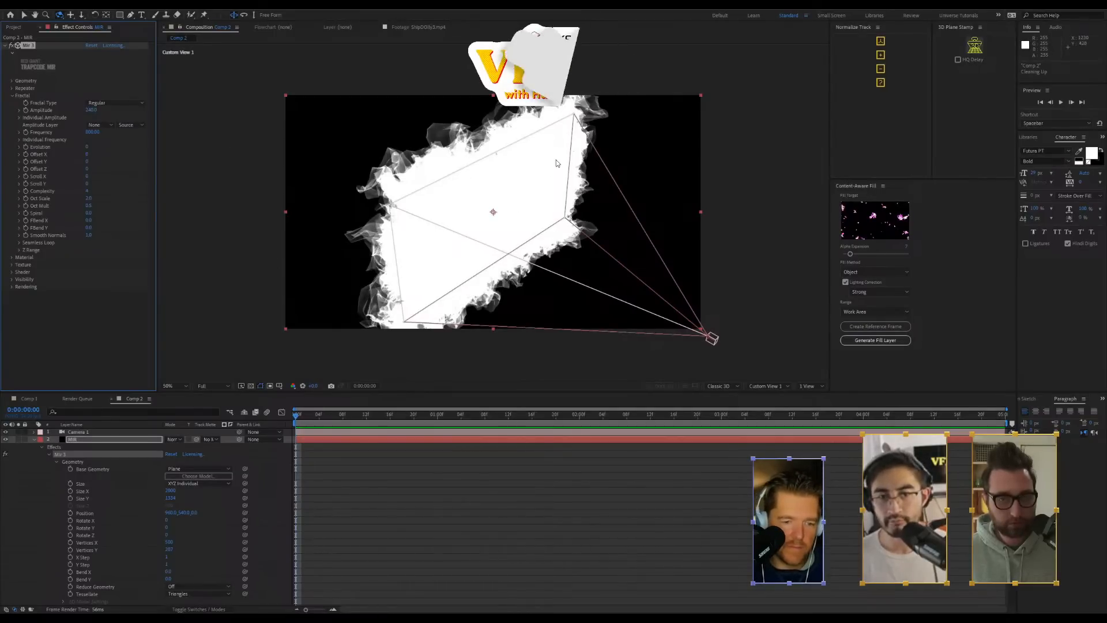
key(ctrl+z)
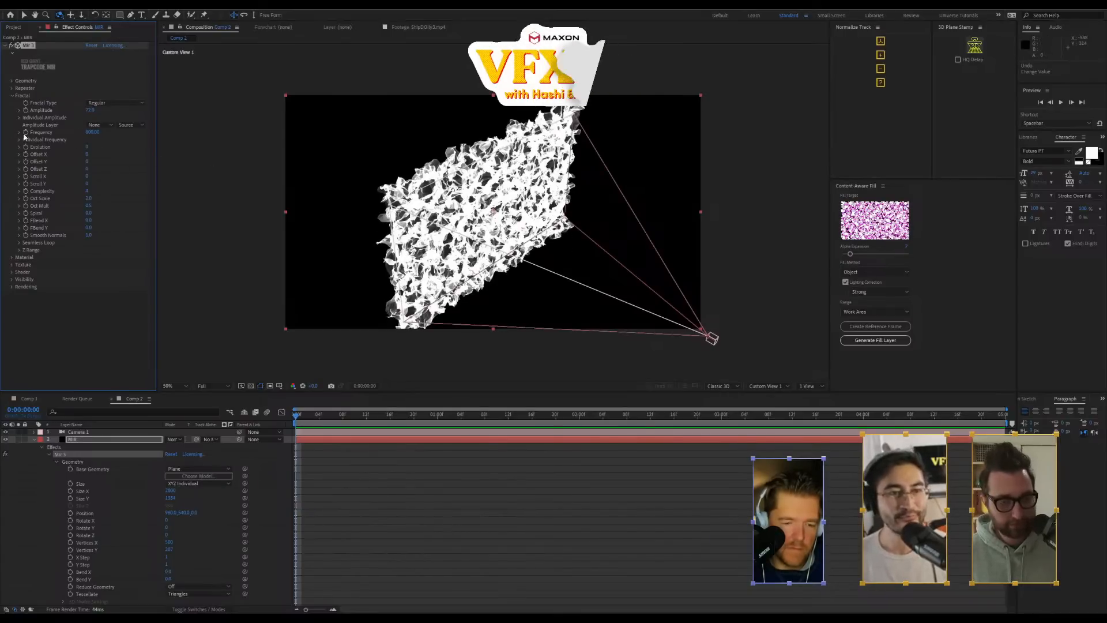
Flatten the Mir mesh by setting fractal Frequency to 0, and limit displacement by setting Amplitude X and Amplitude Y to 0
click(91, 133)
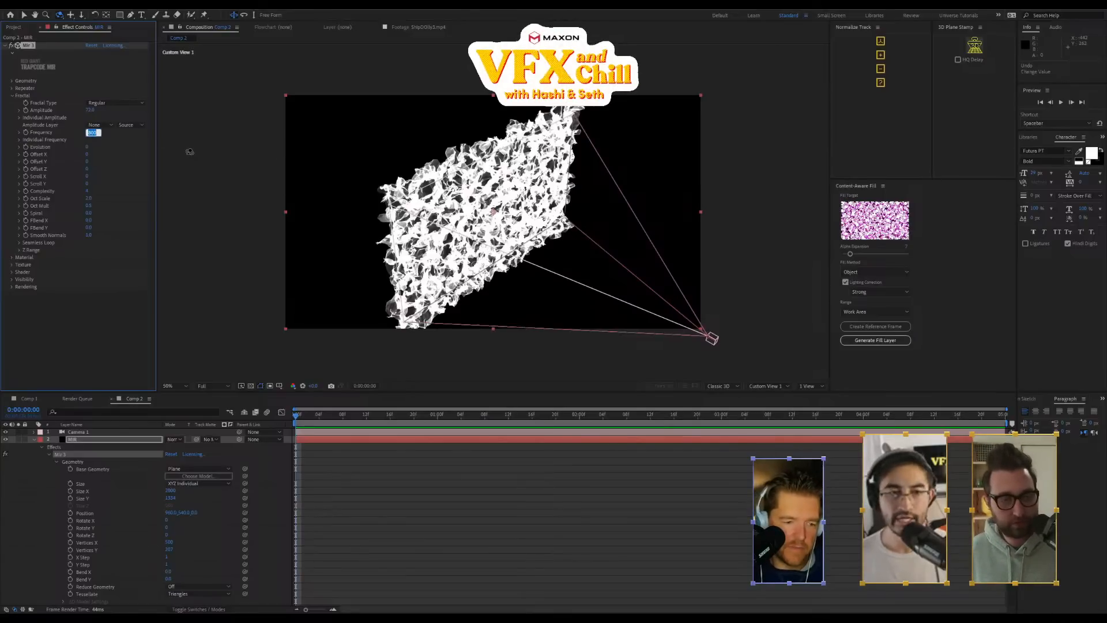
text(0)
key(Return)
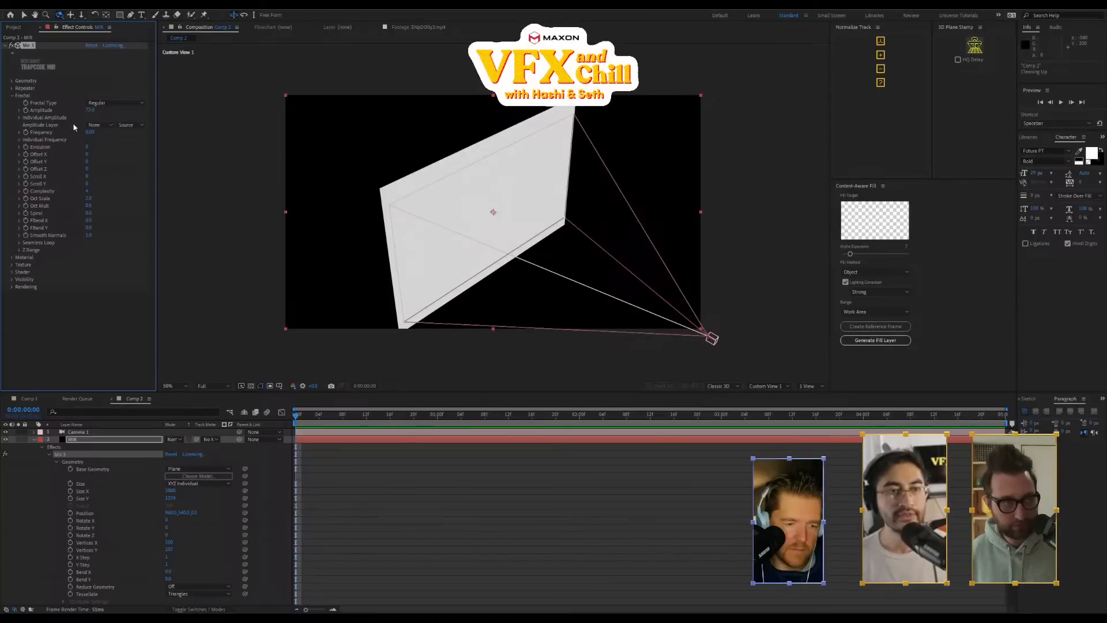
click(19, 118)
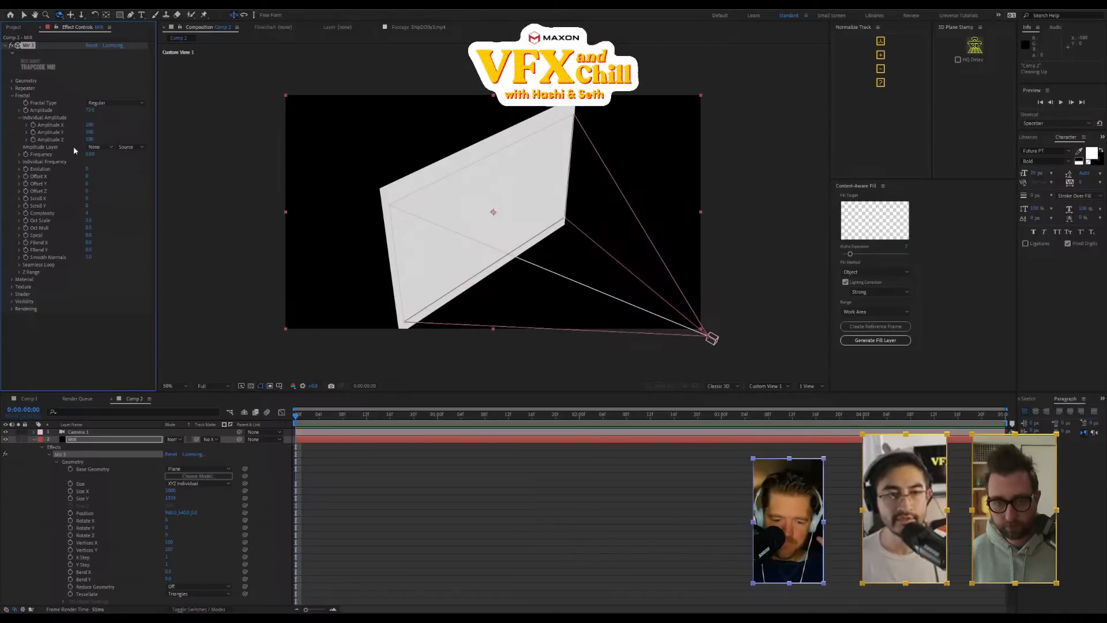
click(90, 125)
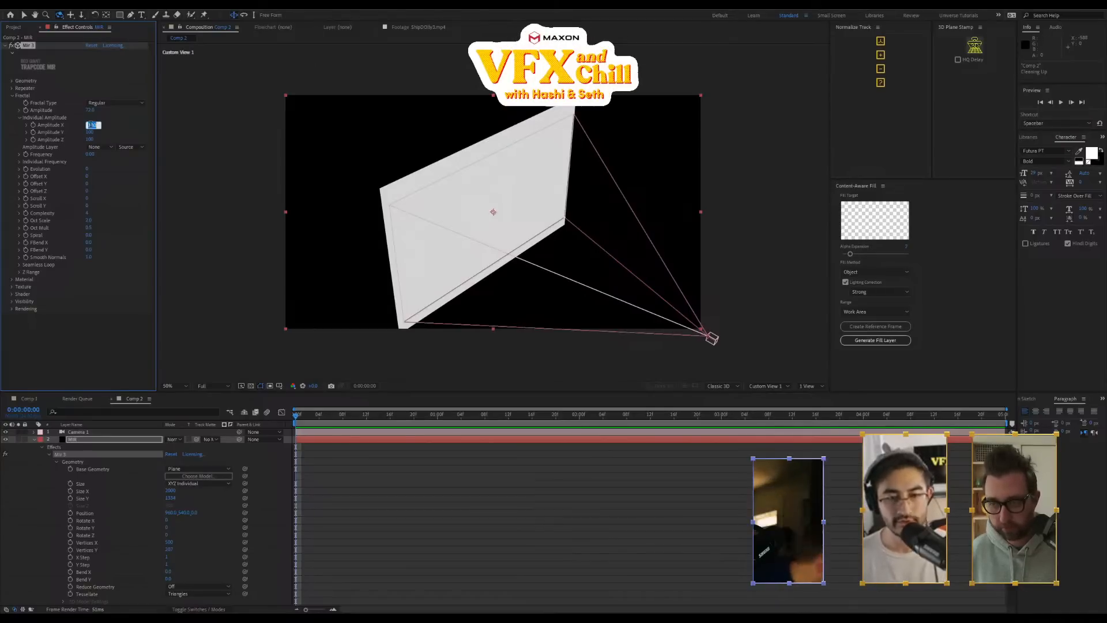
key(Return)
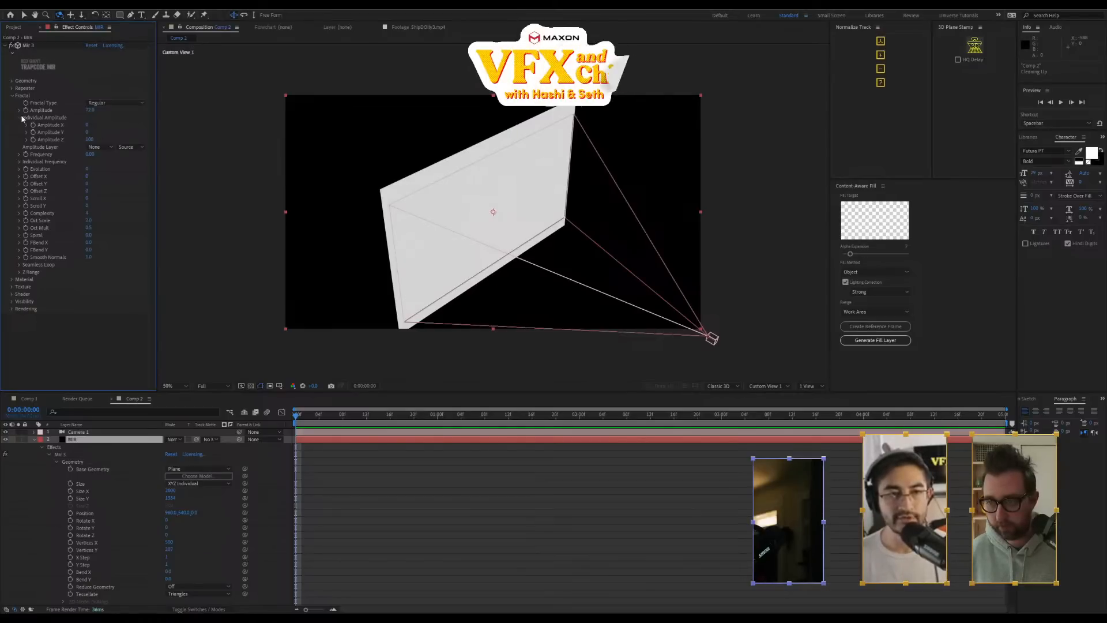
Set the Mir material's Surface Preset to Smooth Surface
click(12, 97)
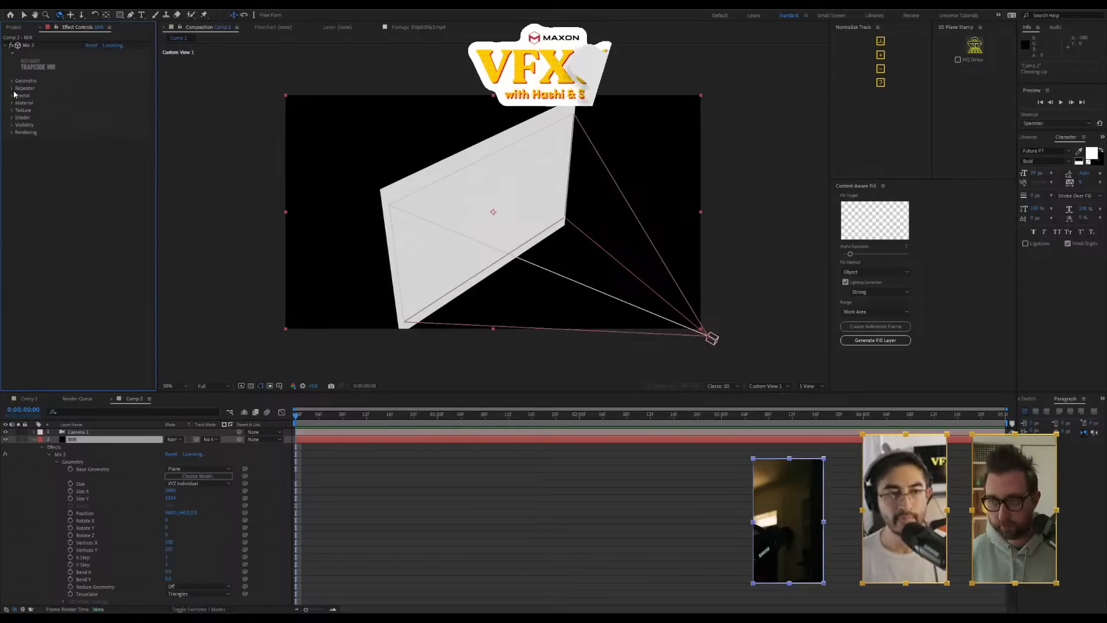
click(12, 103)
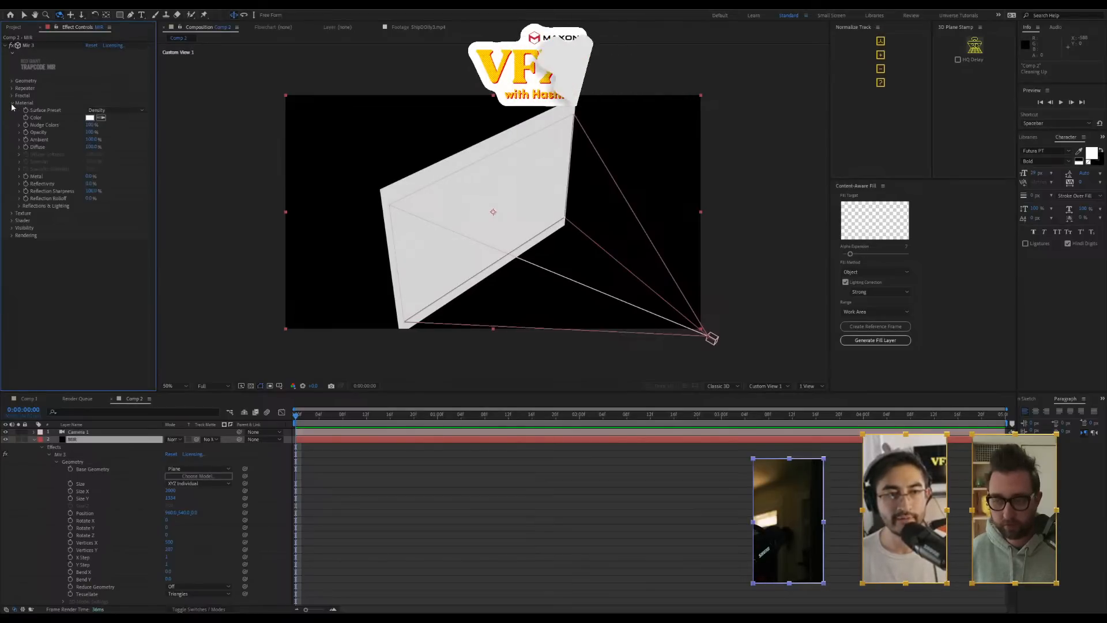
click(98, 111)
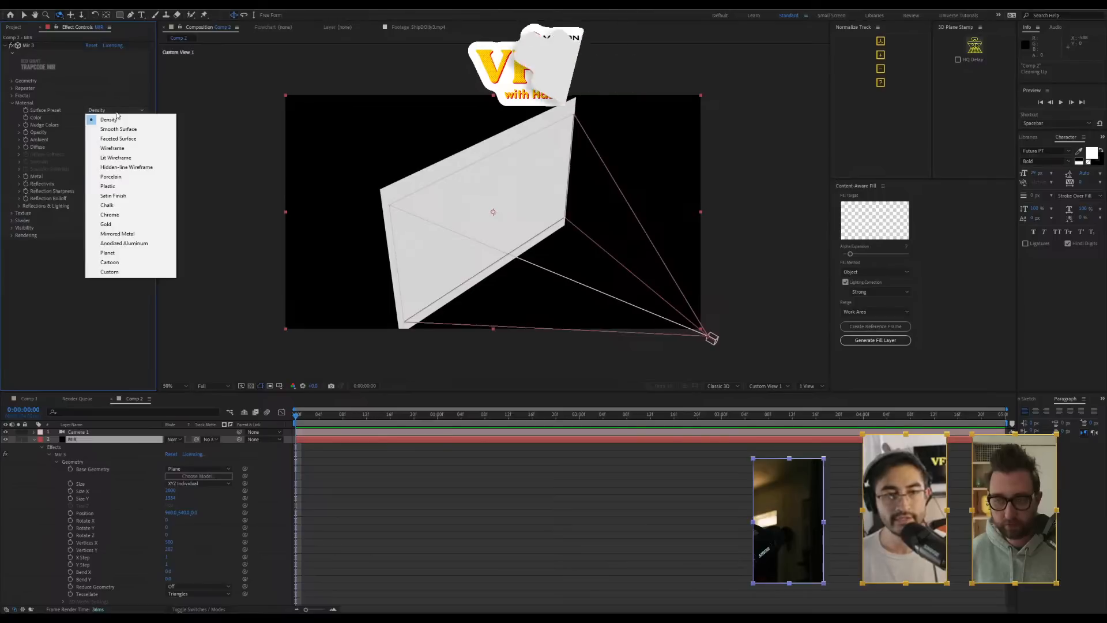
click(126, 127)
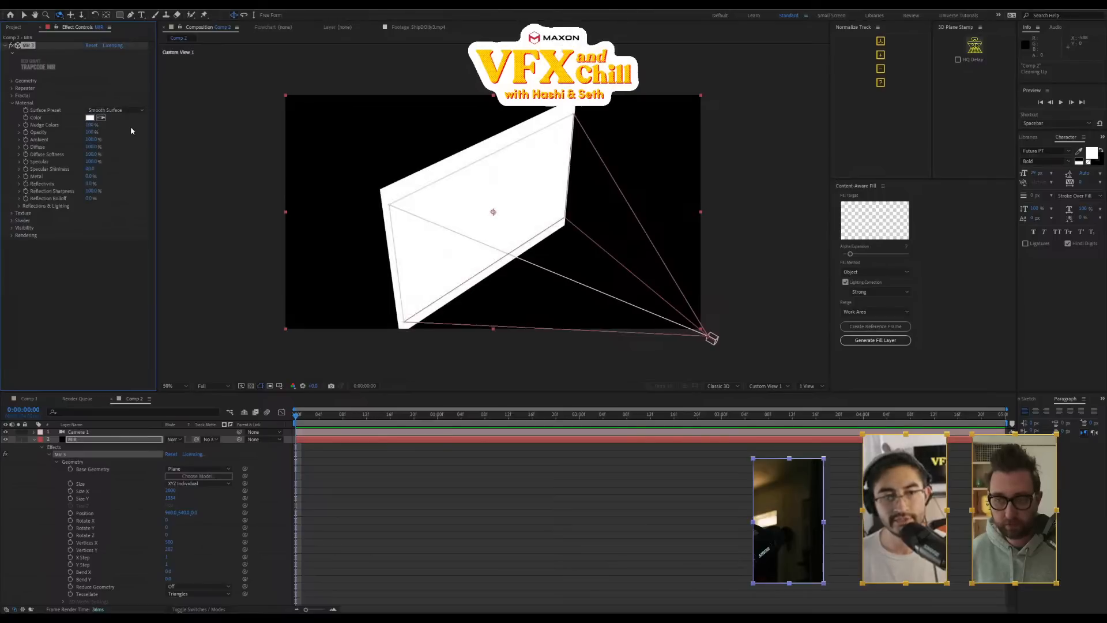
click(11, 103)
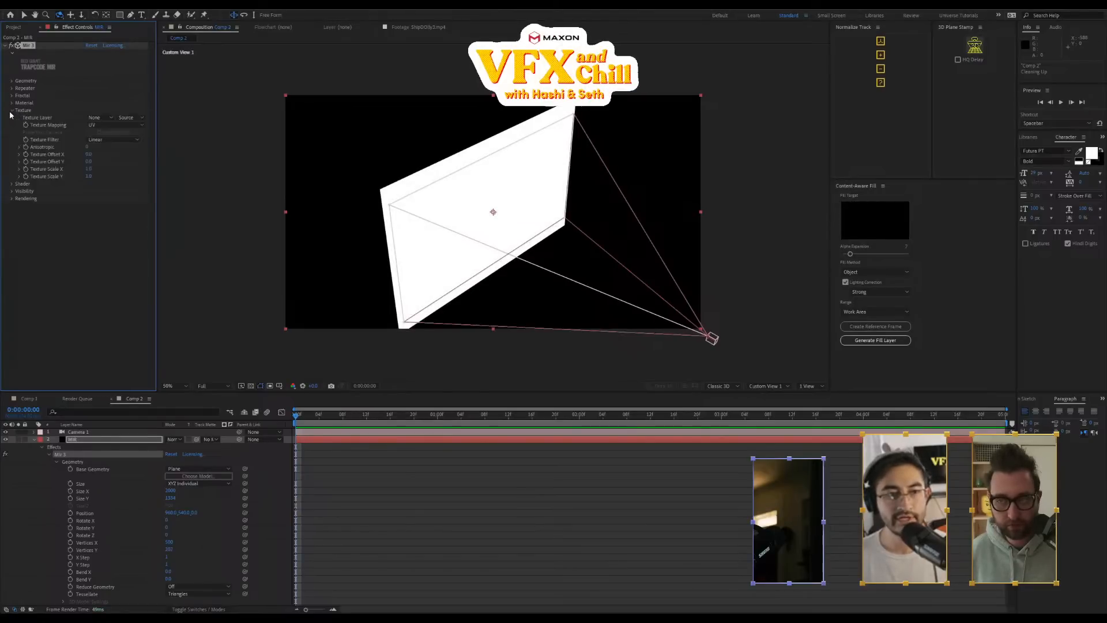
Assign Image/Coffee3D.psd as the Mir Texture Layer and view the plane through Camera 1
click(104, 119)
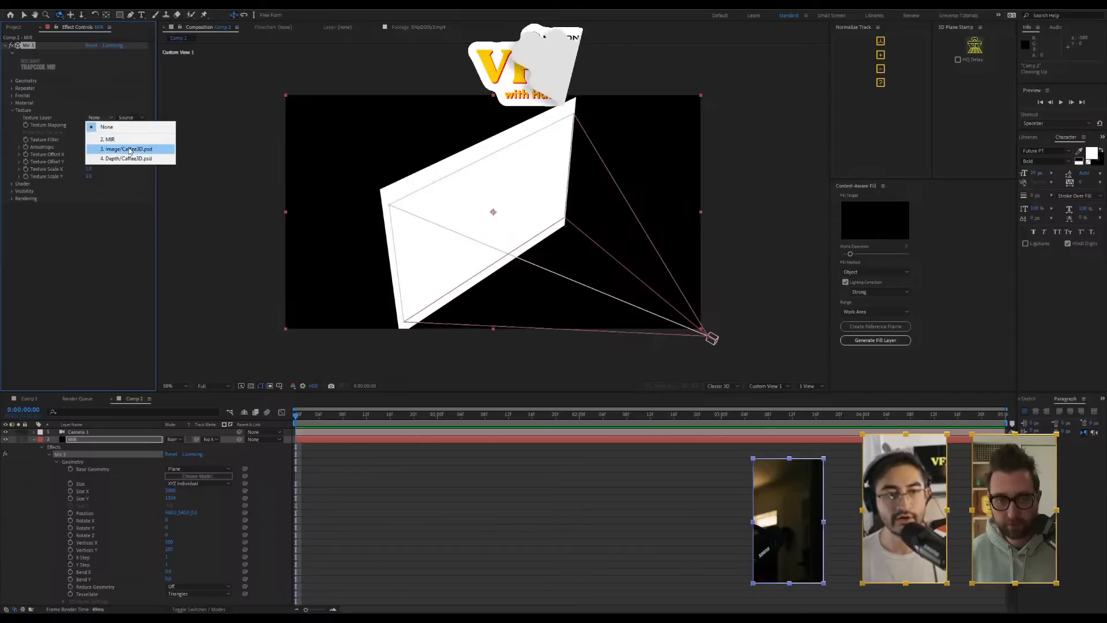
click(127, 149)
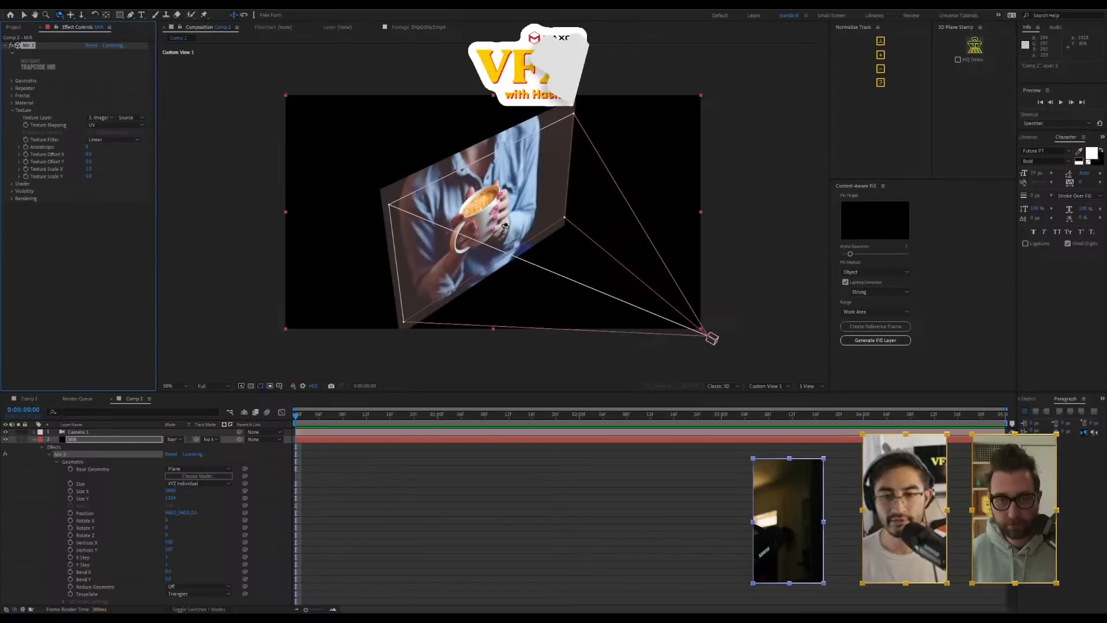
key(F12)
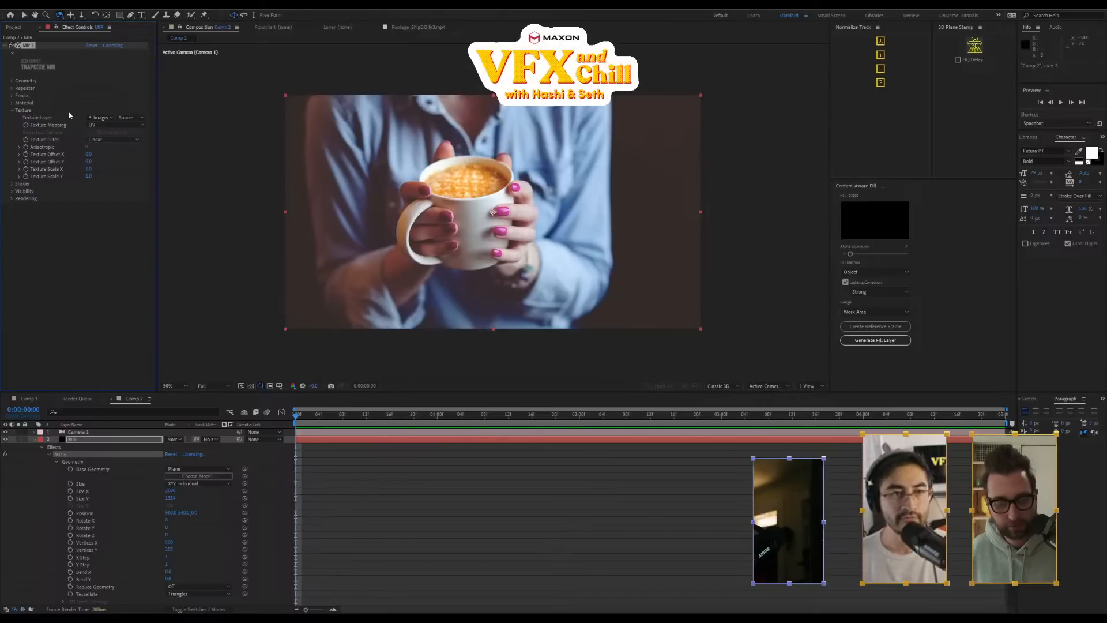
Set AO Intensity to 0 in the Mir shader settings, leaving the Ambient Occlusion mode at Dither 2
click(13, 110)
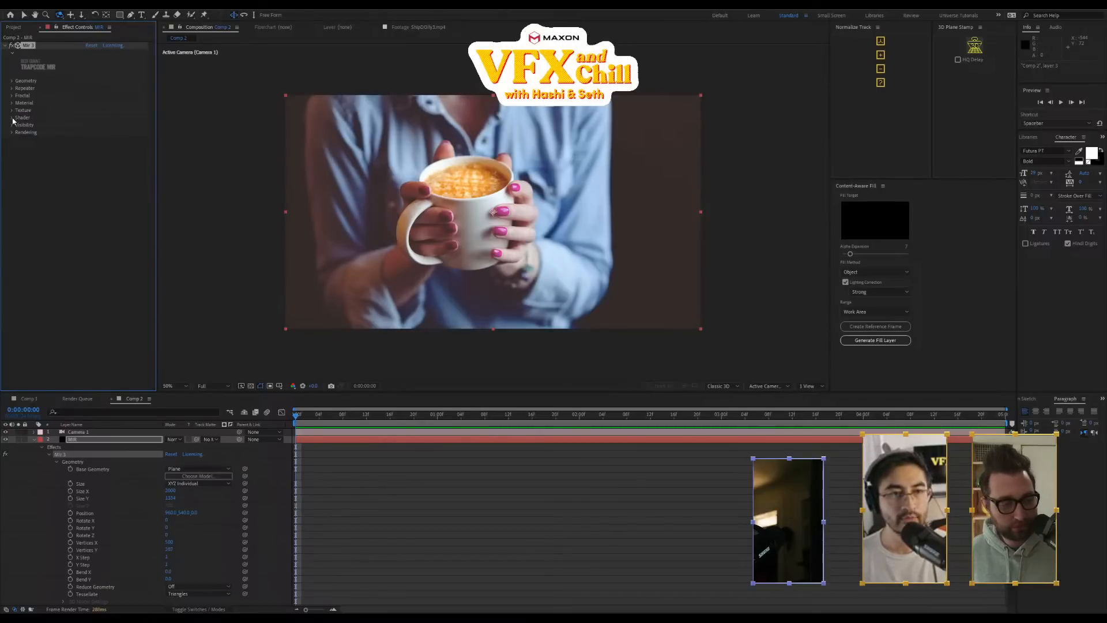
click(13, 118)
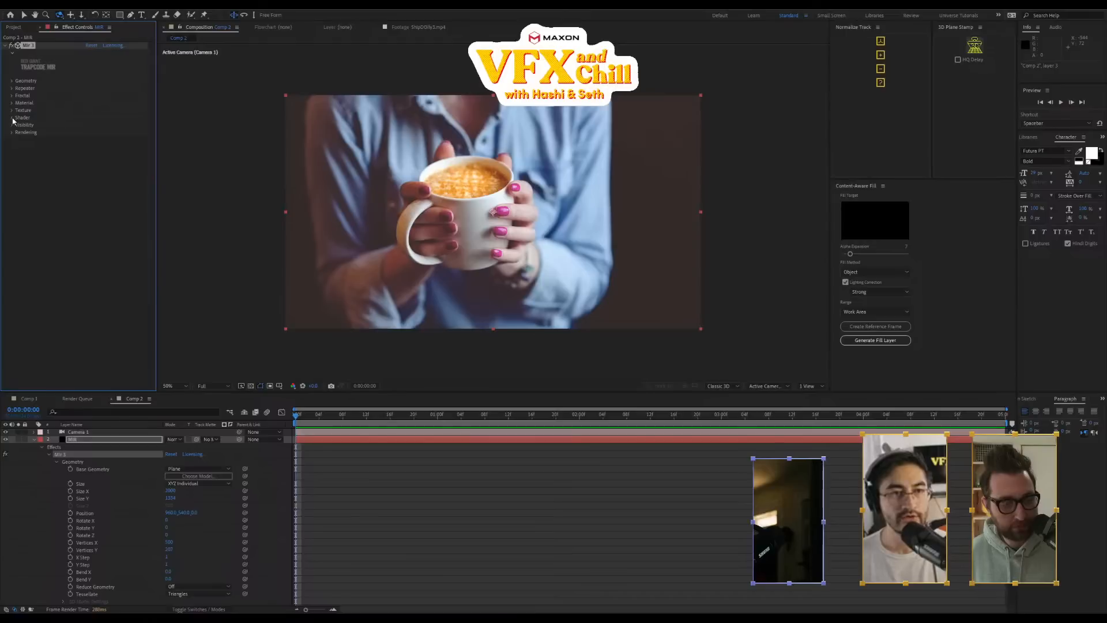
click(115, 206)
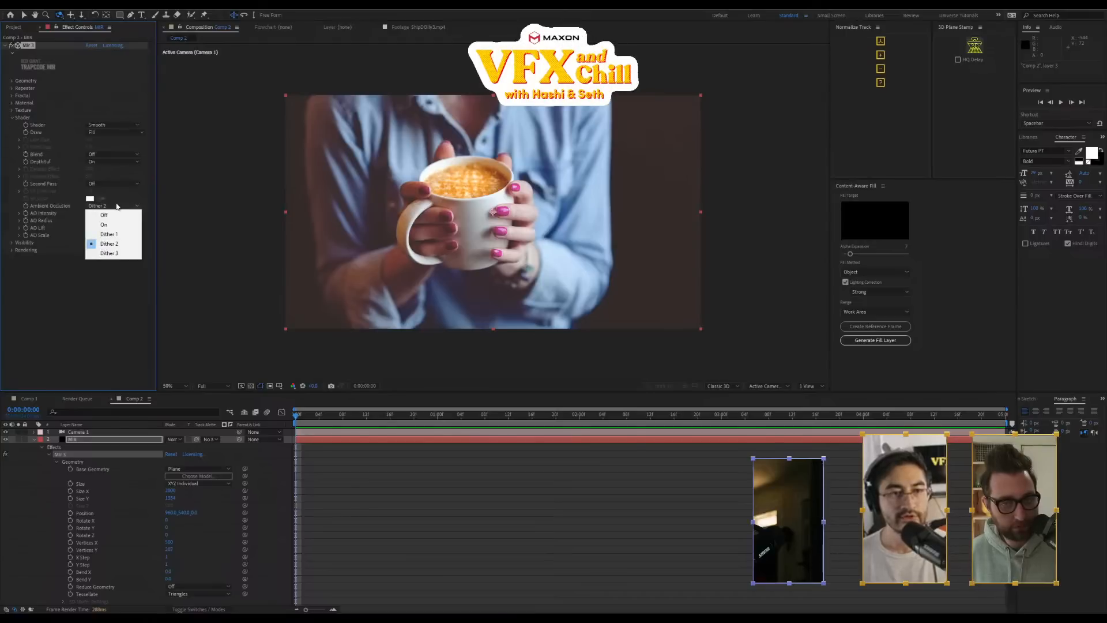
click(36, 213)
drag(88, 213, 79, 215)
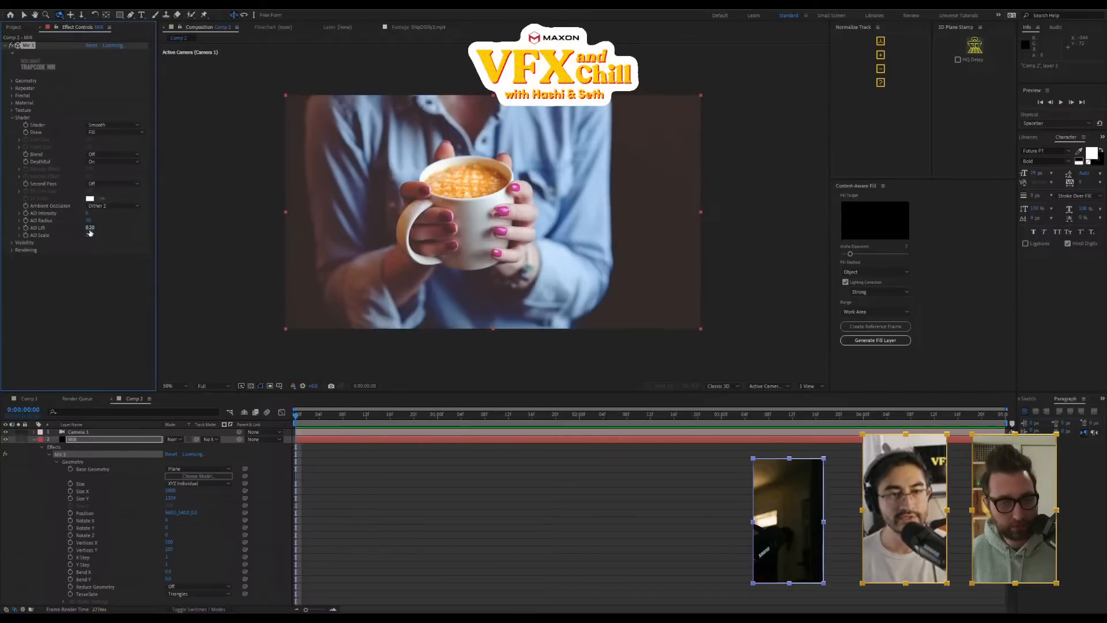
click(12, 119)
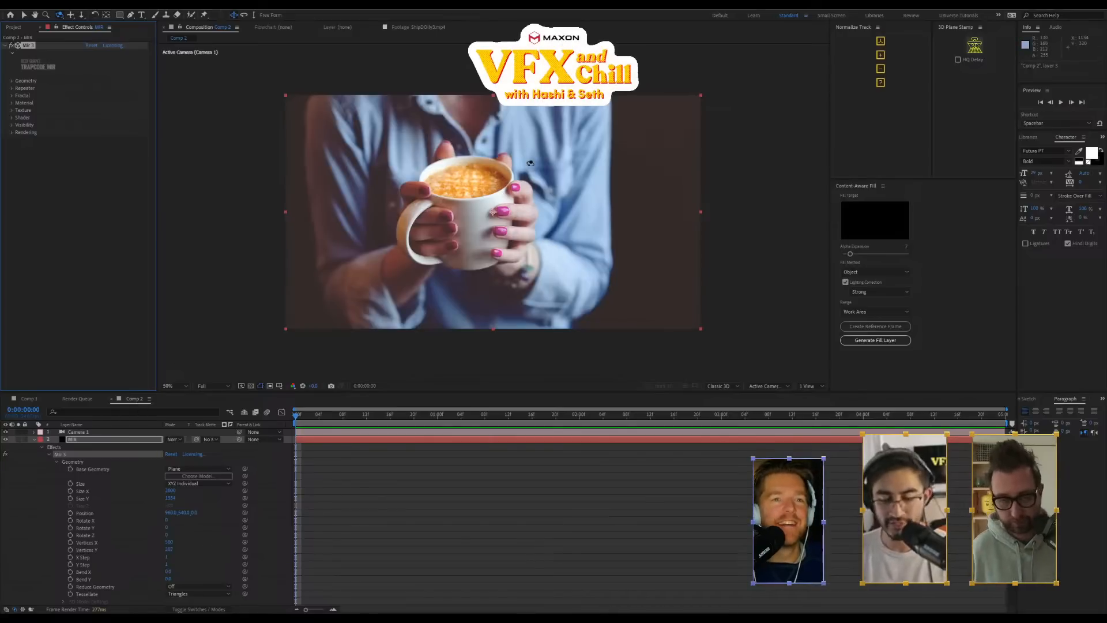
Use Depth/Coffee3D.psd with Effects & Masks as the Mir fractal Amplitude Layer, working in Custom View 1
key(F11)
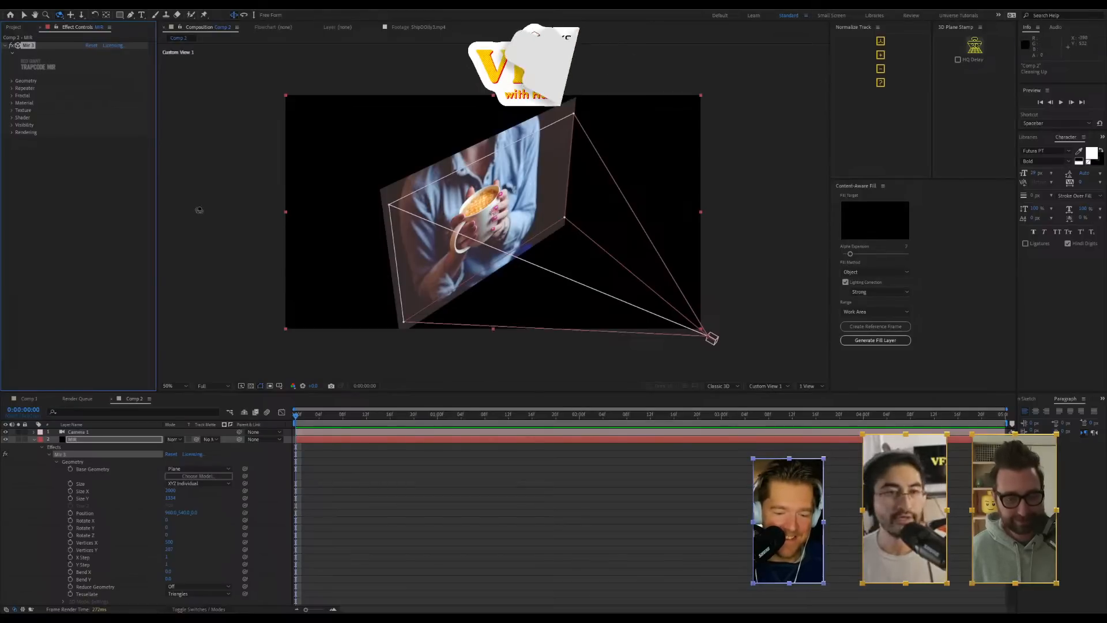
click(12, 96)
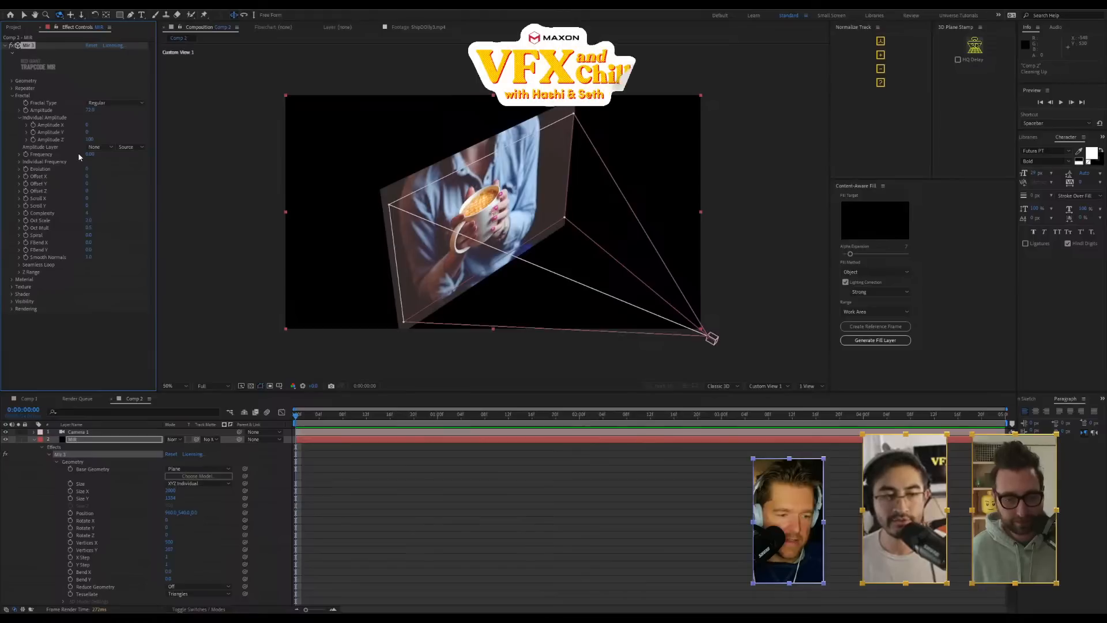
click(101, 148)
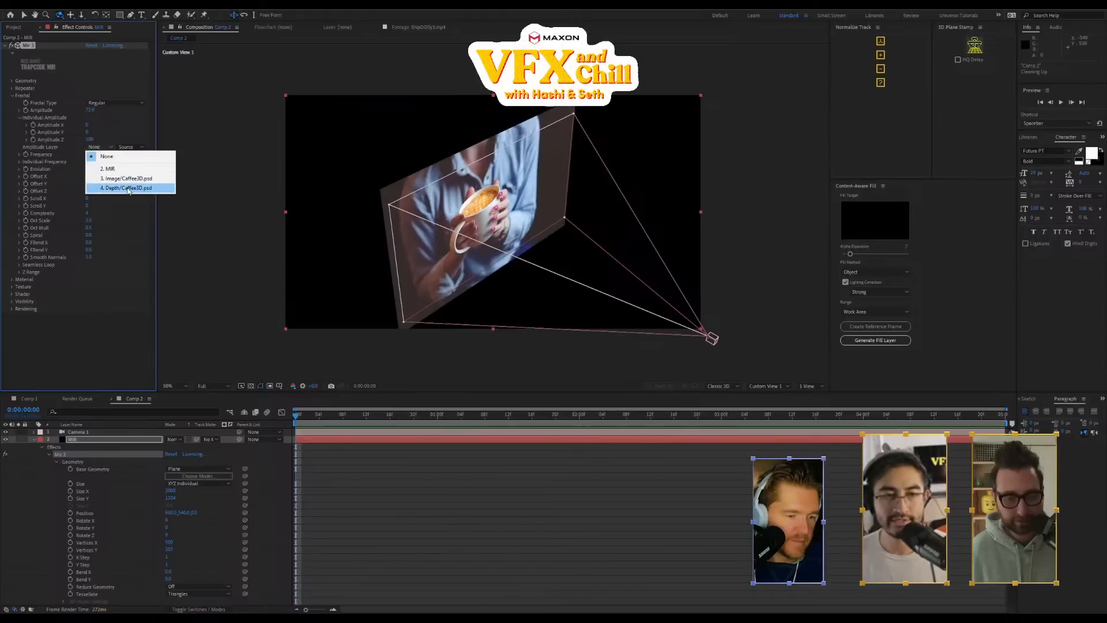
click(128, 188)
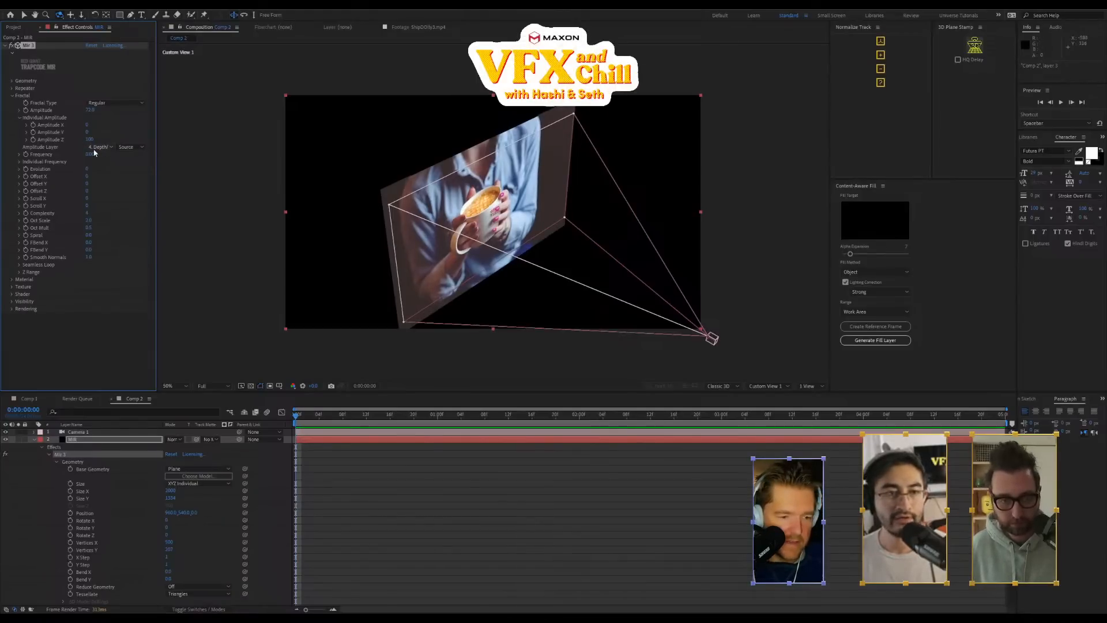
click(139, 149)
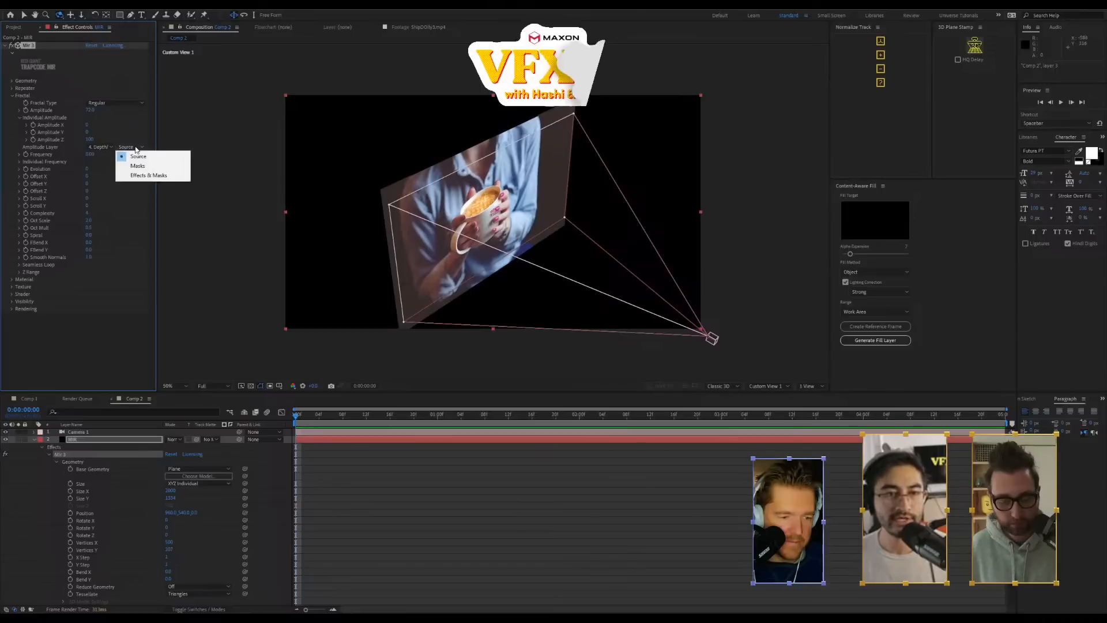
click(153, 176)
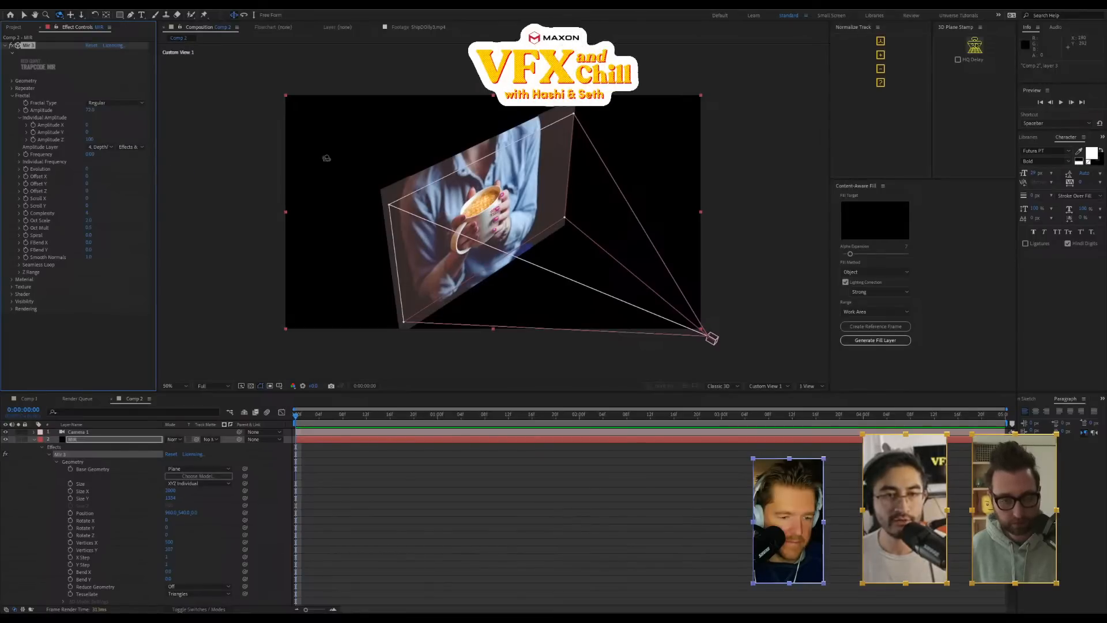
click(35, 441)
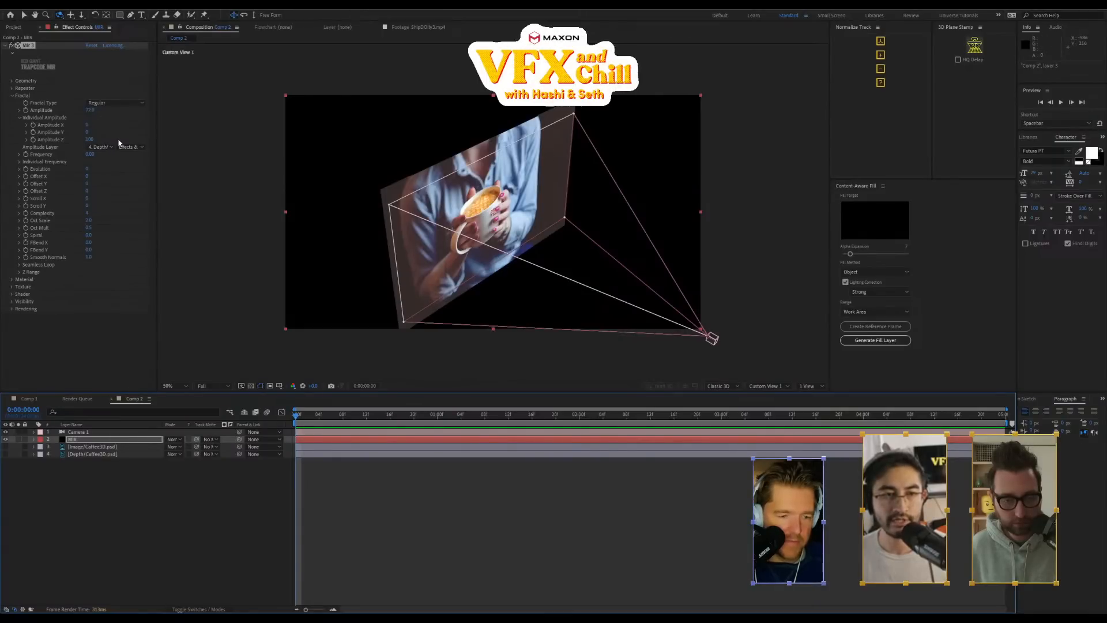
Increase the Mir fractal Amplitude and Amplitude Z for stronger depth displacement, checking the result through Camera 1
drag(90, 110, 496, 206)
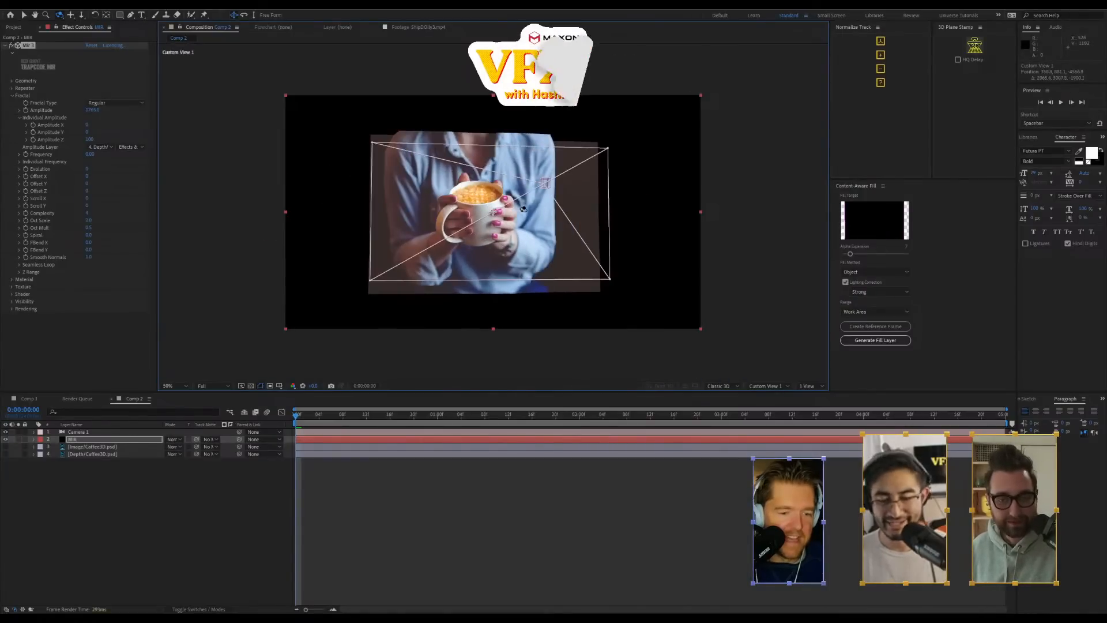
key(F12)
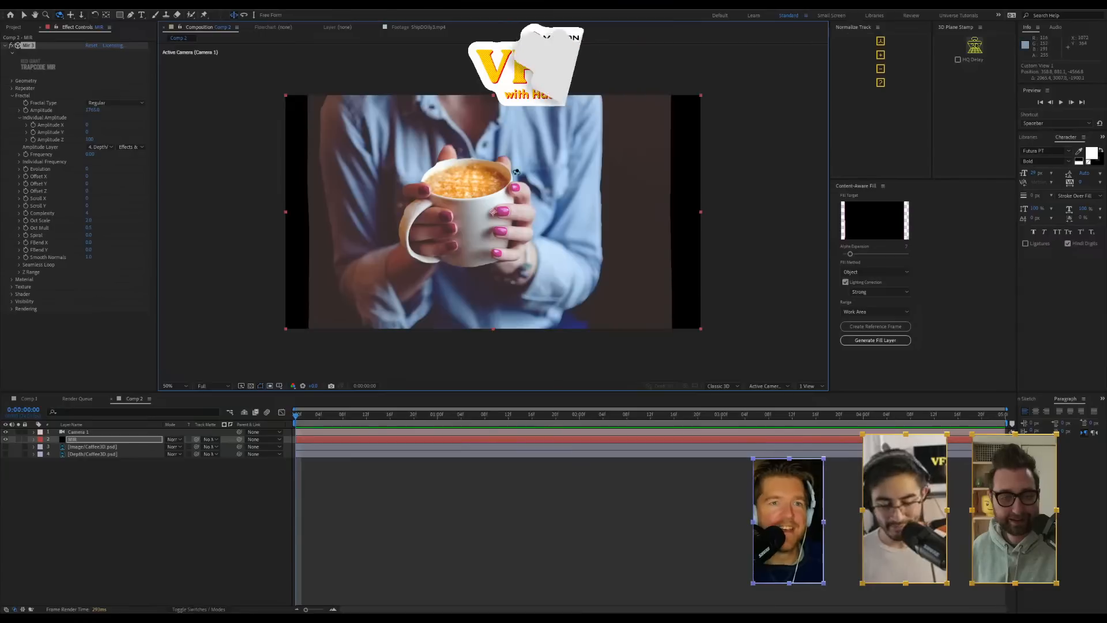
click(96, 431)
click(104, 440)
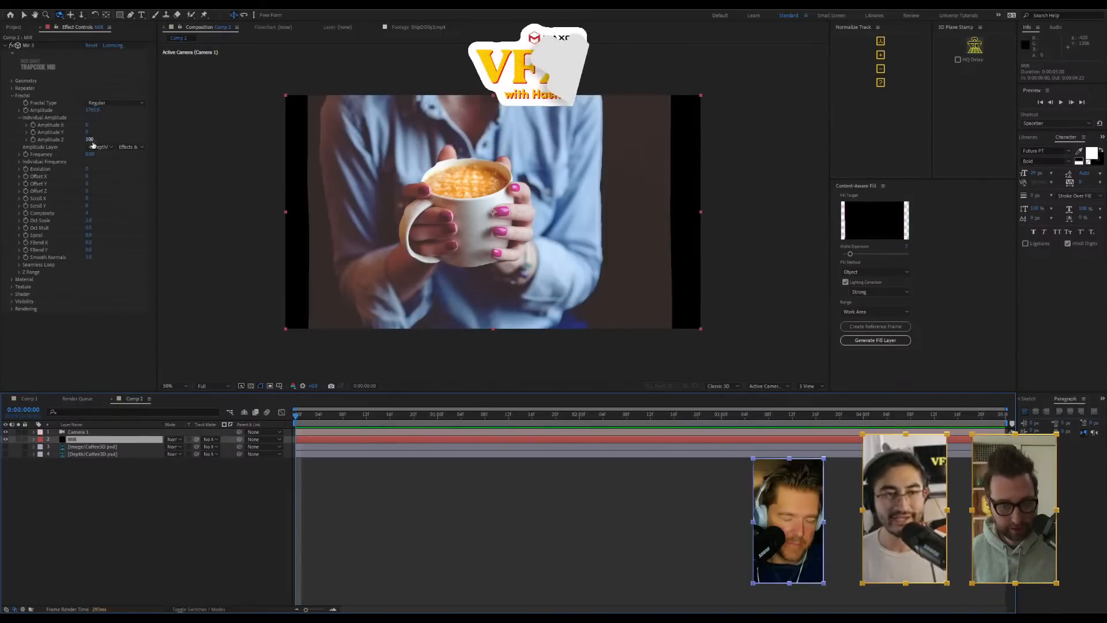
drag(90, 140, 109, 128)
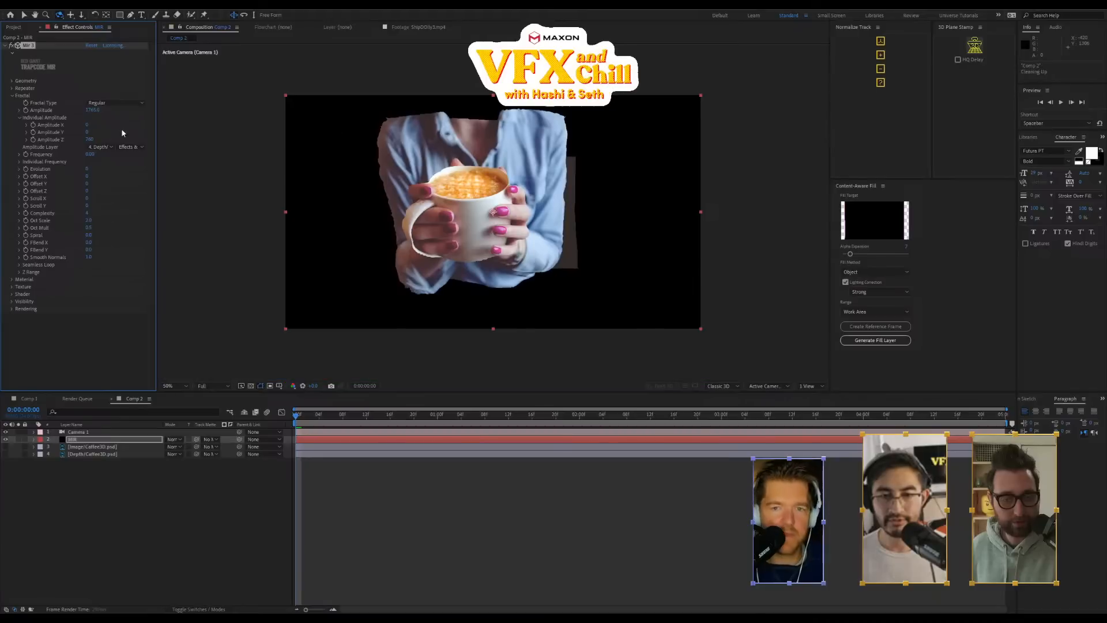
Orbit the camera around the displaced mesh and examine the edges of the mug and hands up close
click(456, 233)
drag(456, 233, 456, 232)
key(ctrl+z)
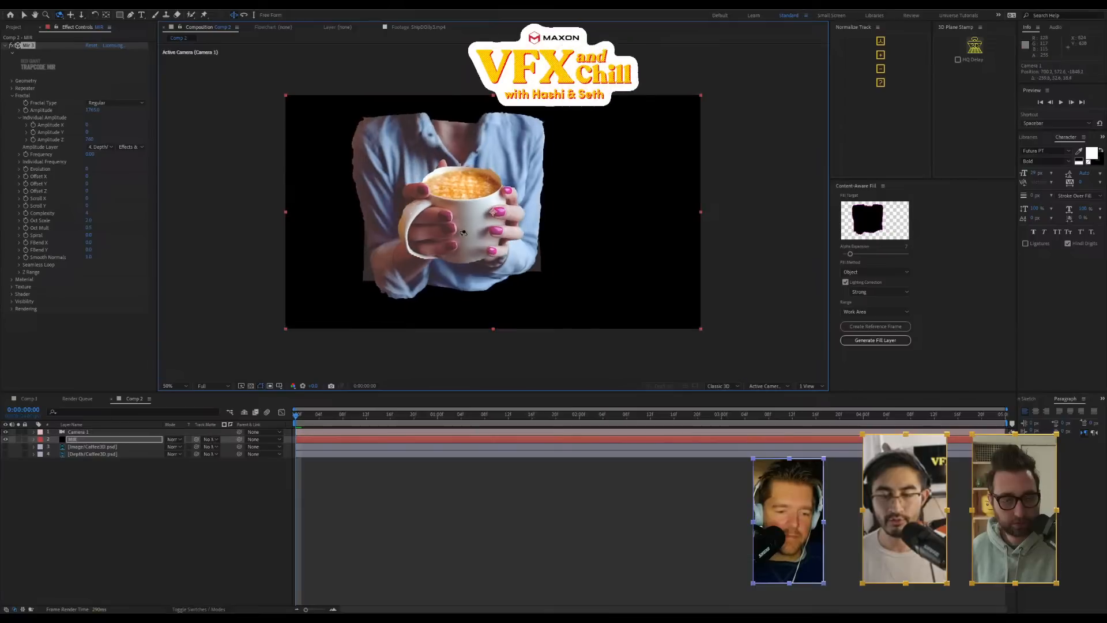
scroll(471, 233, up, 1)
mouse_move(492, 212)
mouse_down()
mouse_move(480, 223)
mouse_move(490, 211)
mouse_move(478, 212)
mouse_move(489, 218)
mouse_up()
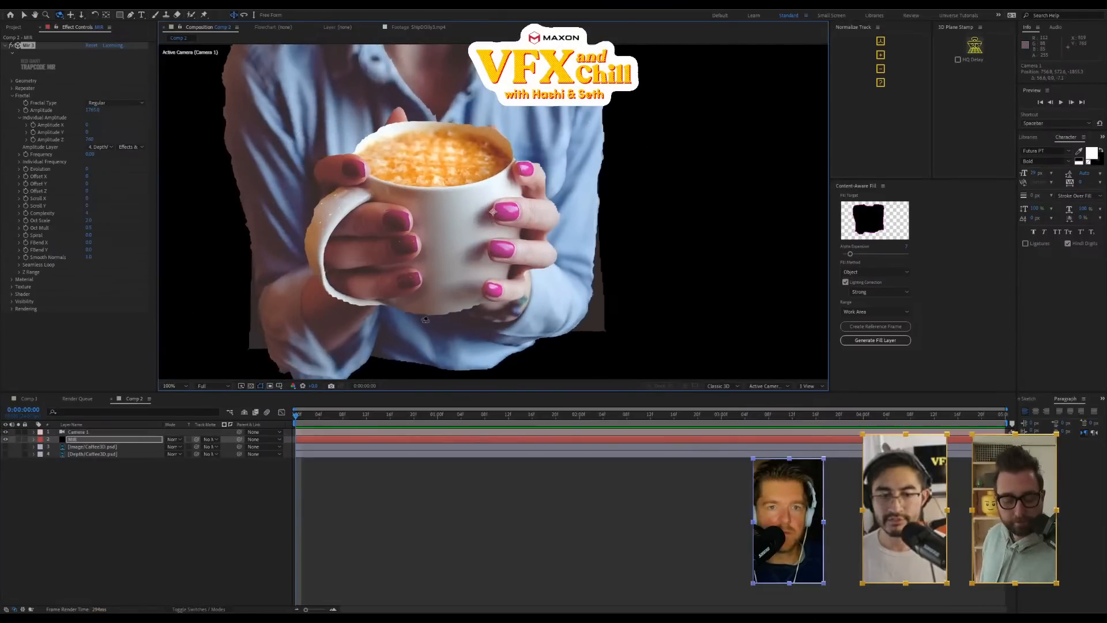
Compare the Image and Depth source layers by toggling their visibility in place of the Mir layer
click(144, 438)
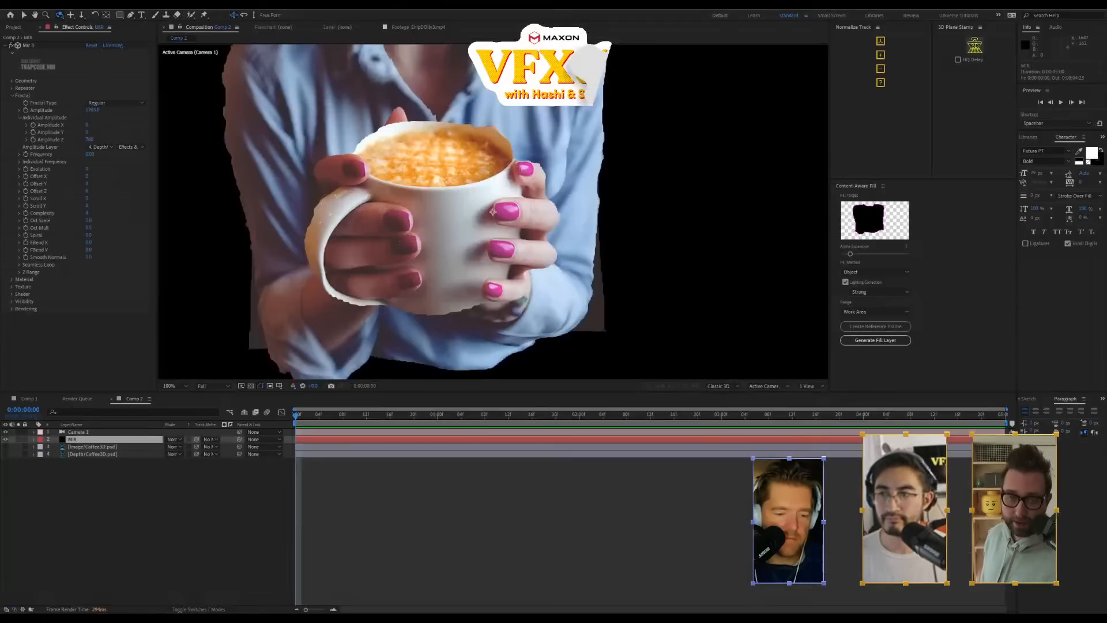
click(6, 446)
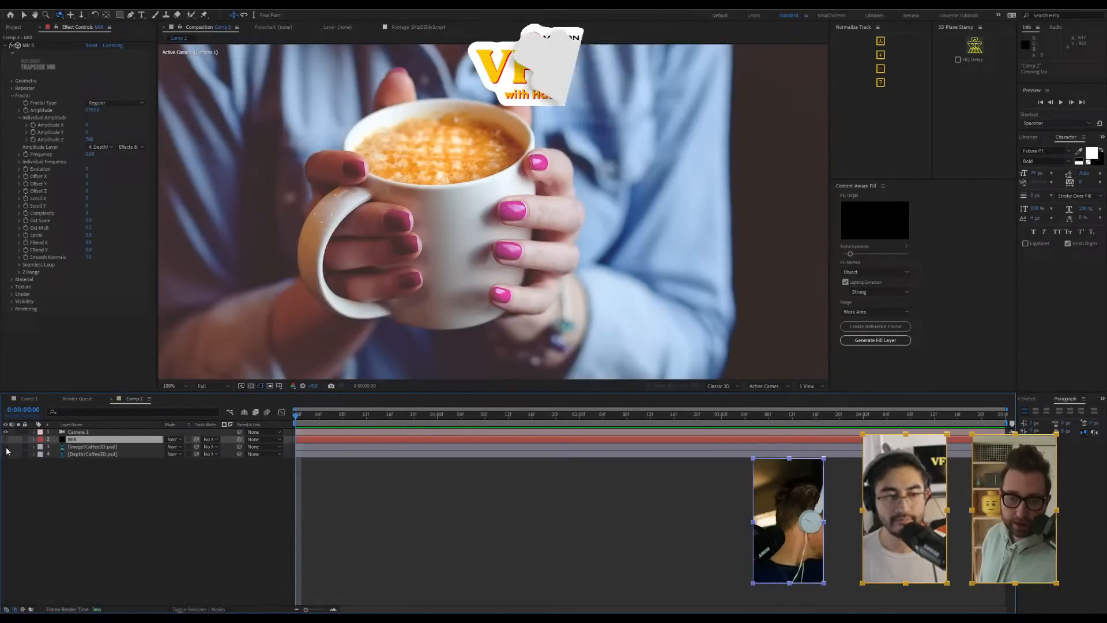
click(6, 446)
click(5, 454)
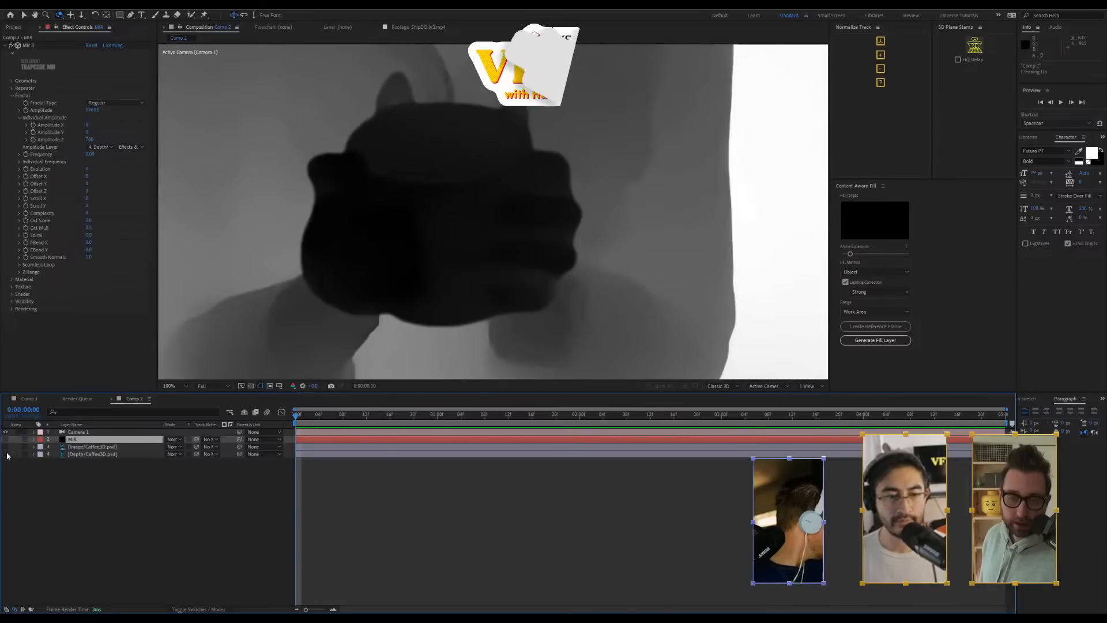
click(6, 453)
click(6, 446)
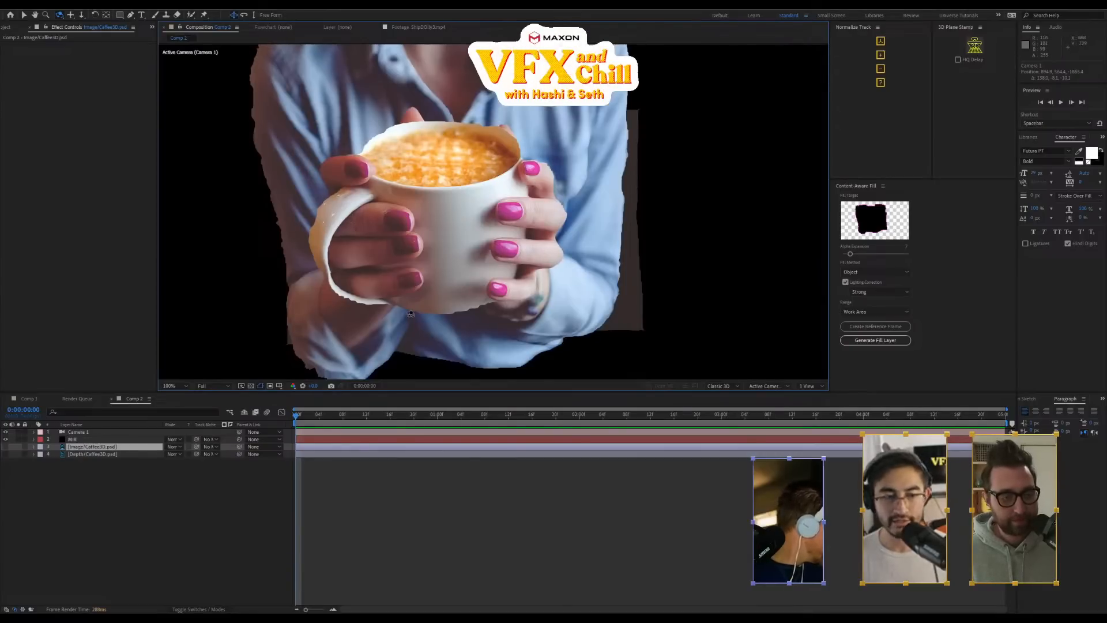
Apply a Fast Box Blur effect to the Depth/Coffee3D.psd layer
click(85, 454)
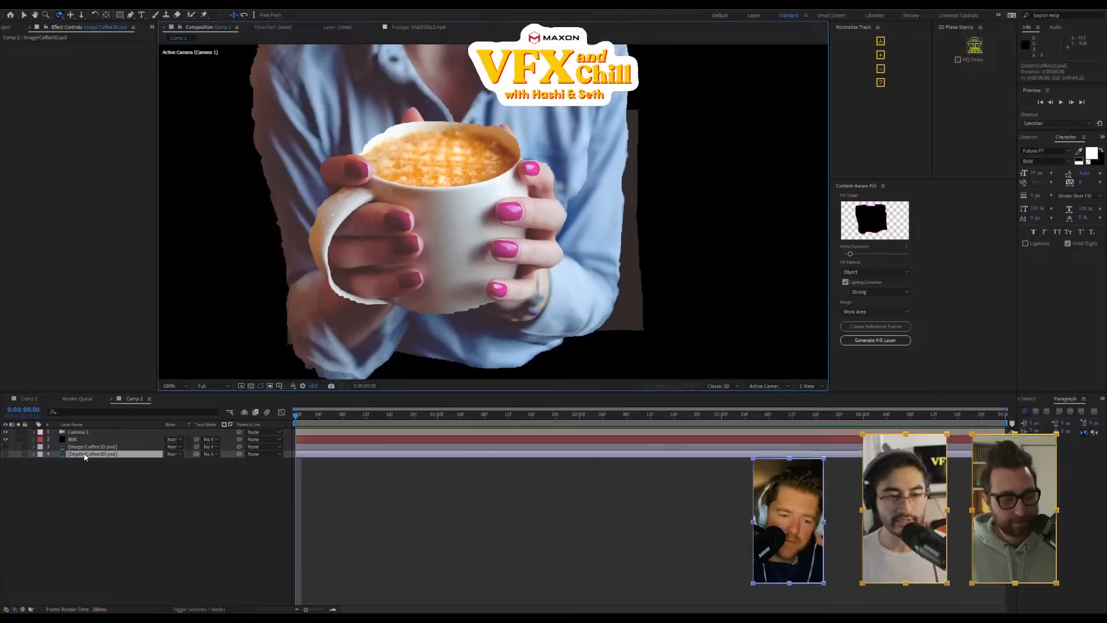
right_click(118, 143)
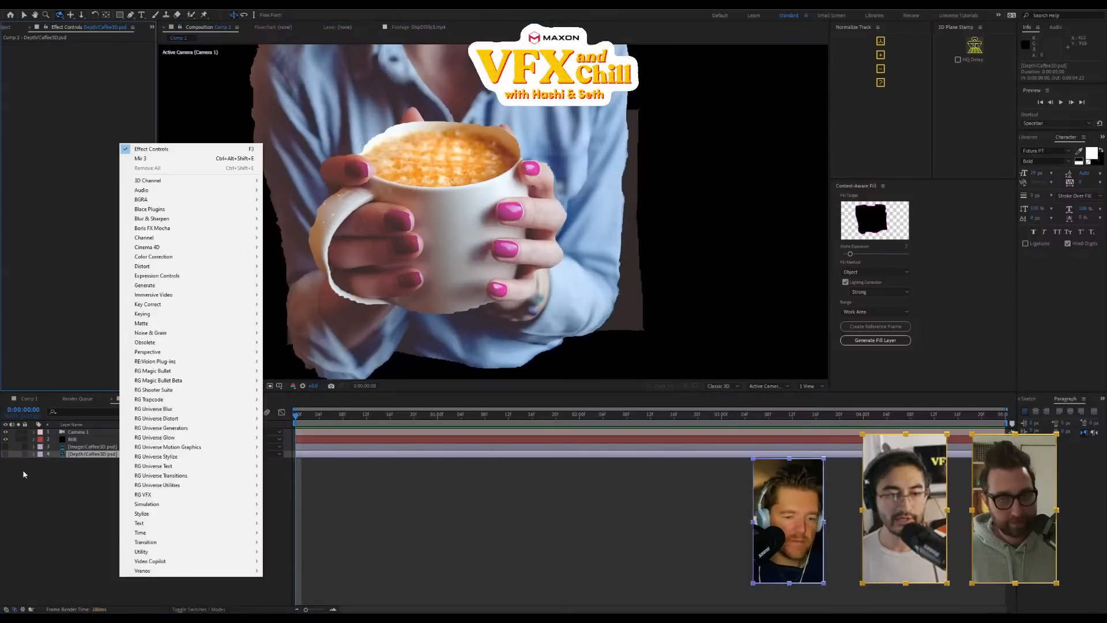
click(92, 476)
click(93, 476)
click(93, 455)
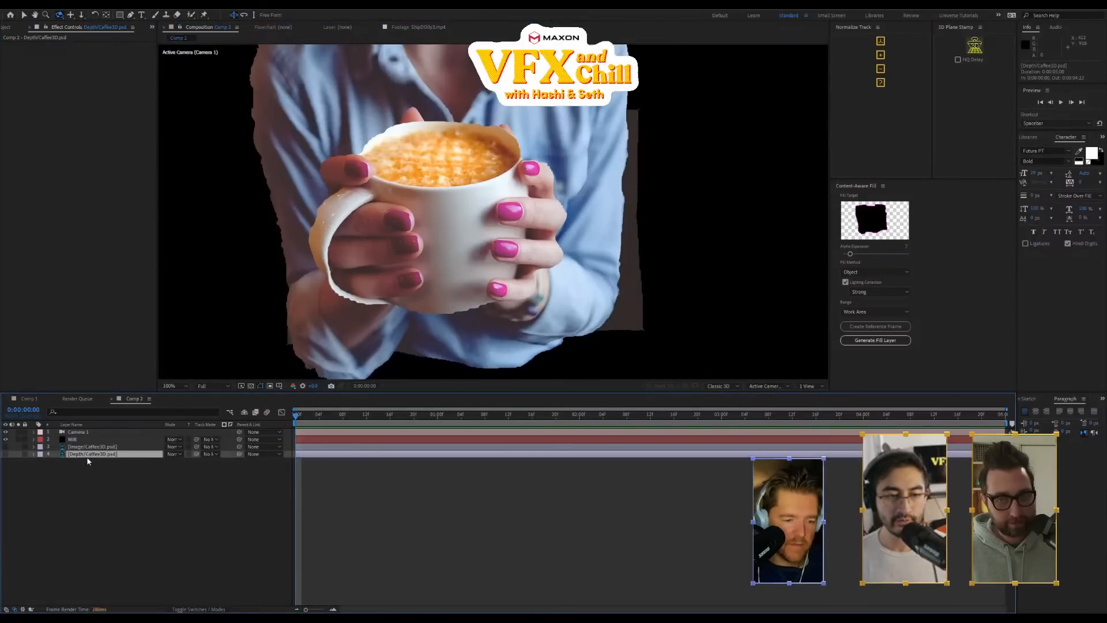
right_click(75, 75)
mouse_move(157, 151)
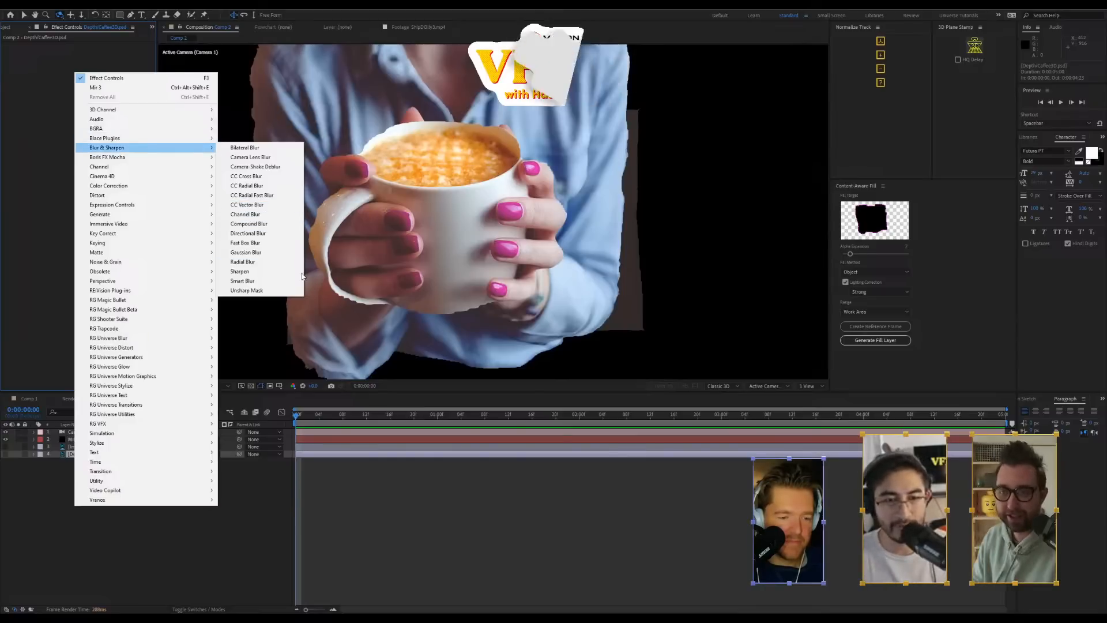
click(276, 245)
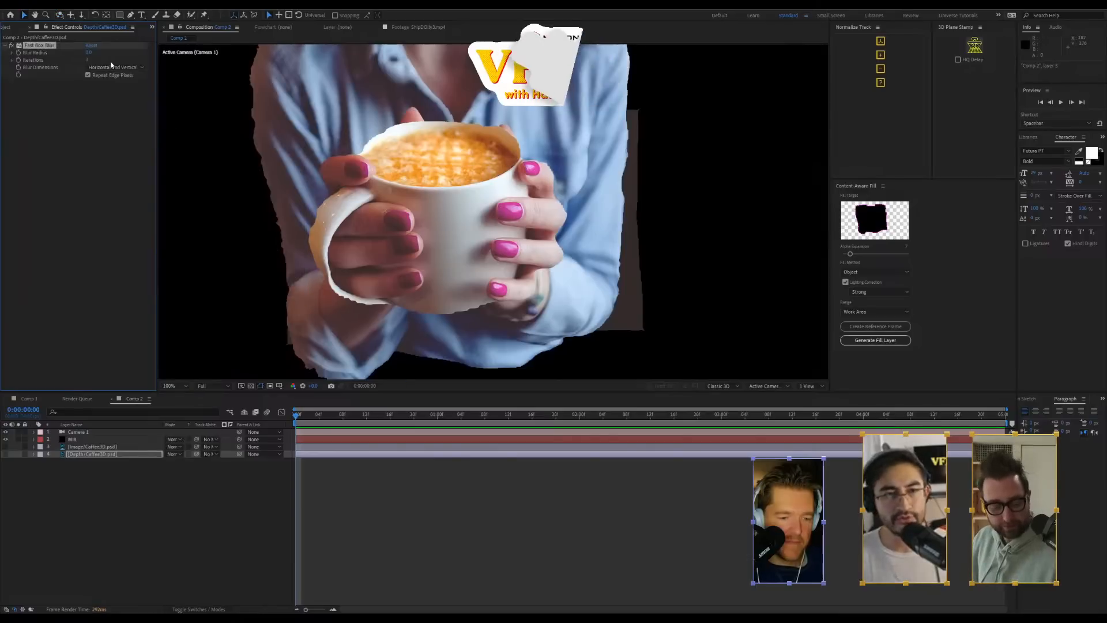
Raise the depth layer's Fast Box Blur radius slightly and orbit Camera 1 around the mug to check its edges
click(138, 180)
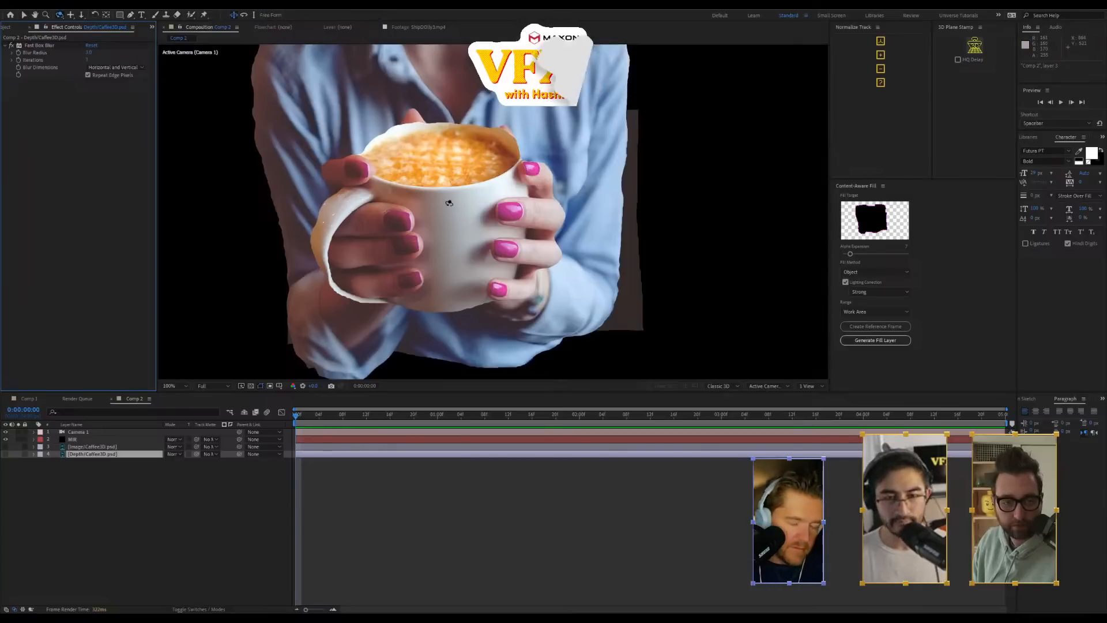
key(c)
drag(409, 232, 511, 208)
drag(503, 271, 470, 286)
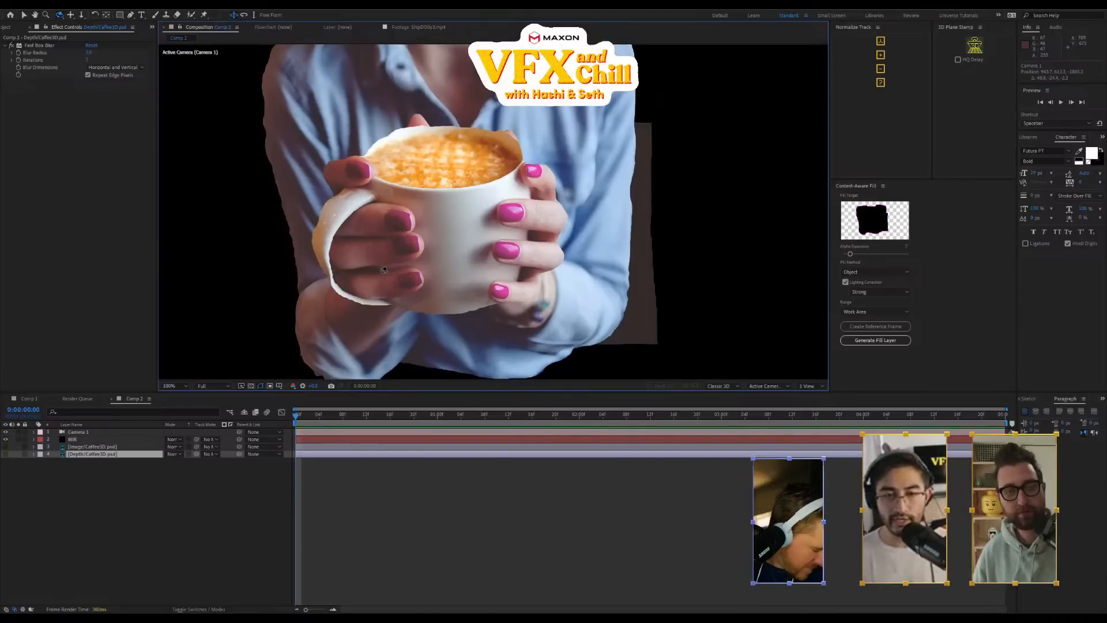
drag(504, 229, 440, 248)
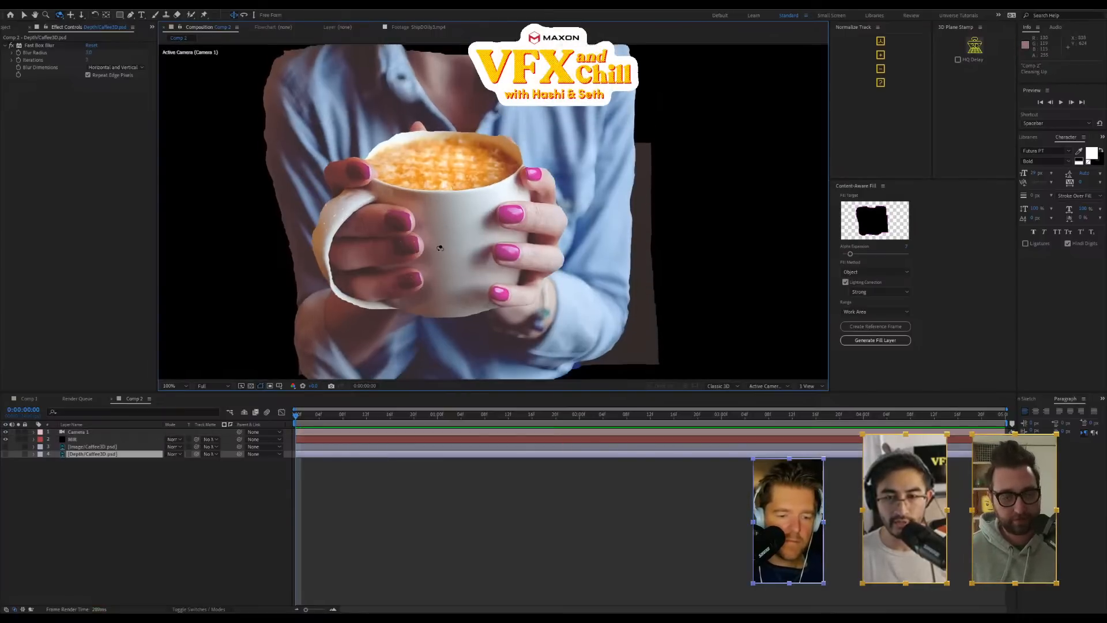
Inspect the displaced Mir mesh from Custom View 1 by orbiting and dollying in, and return to the Camera 1 view
click(51, 46)
click(91, 447)
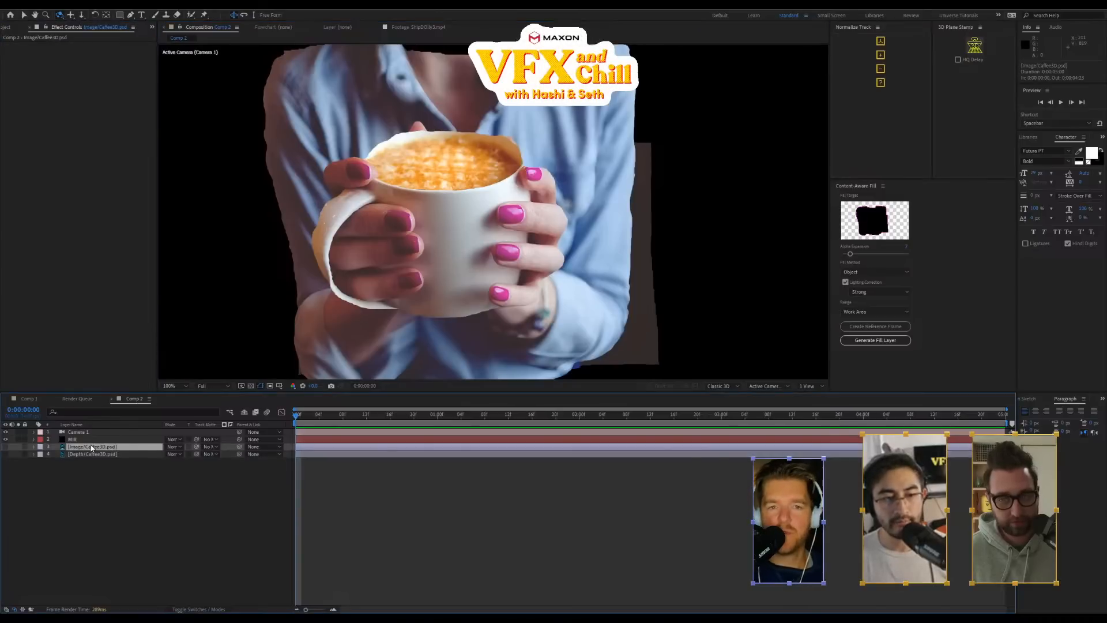
click(92, 440)
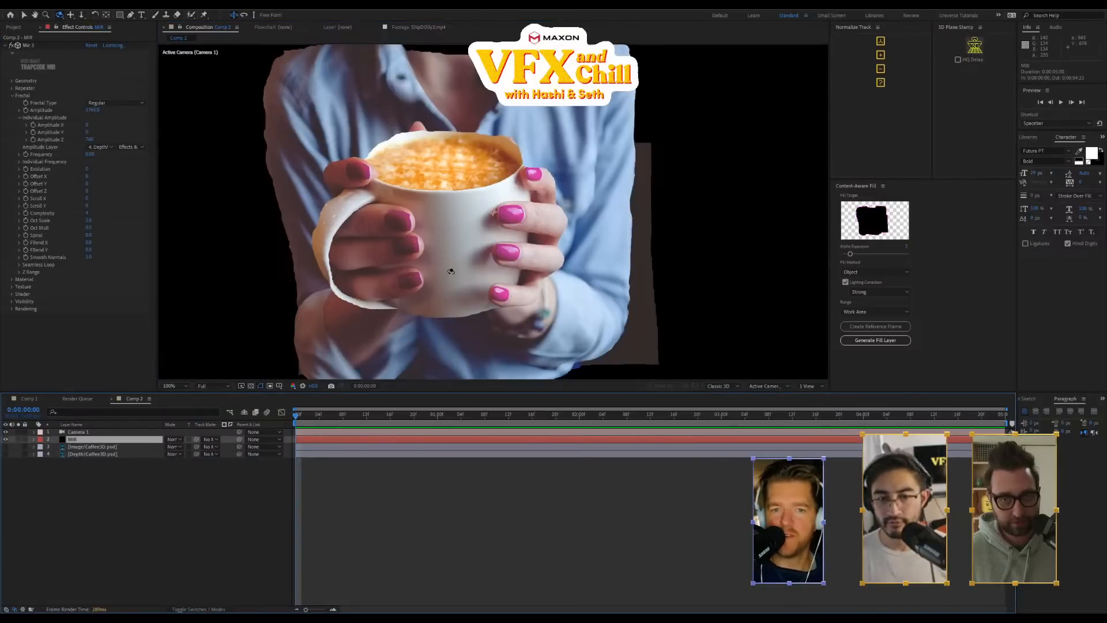
key(F11)
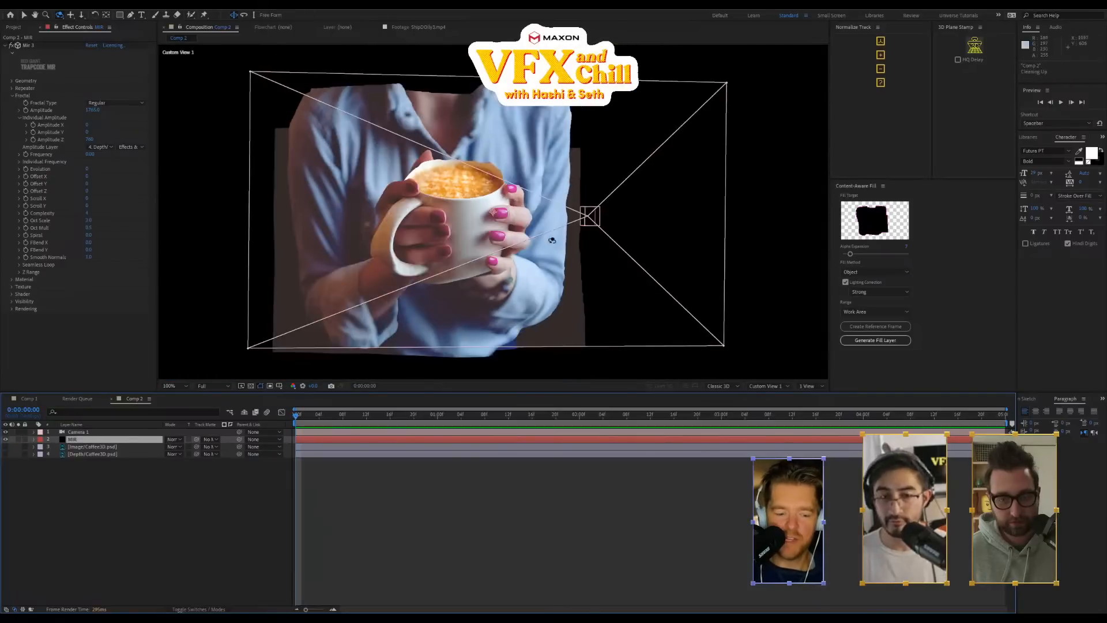
key(c)
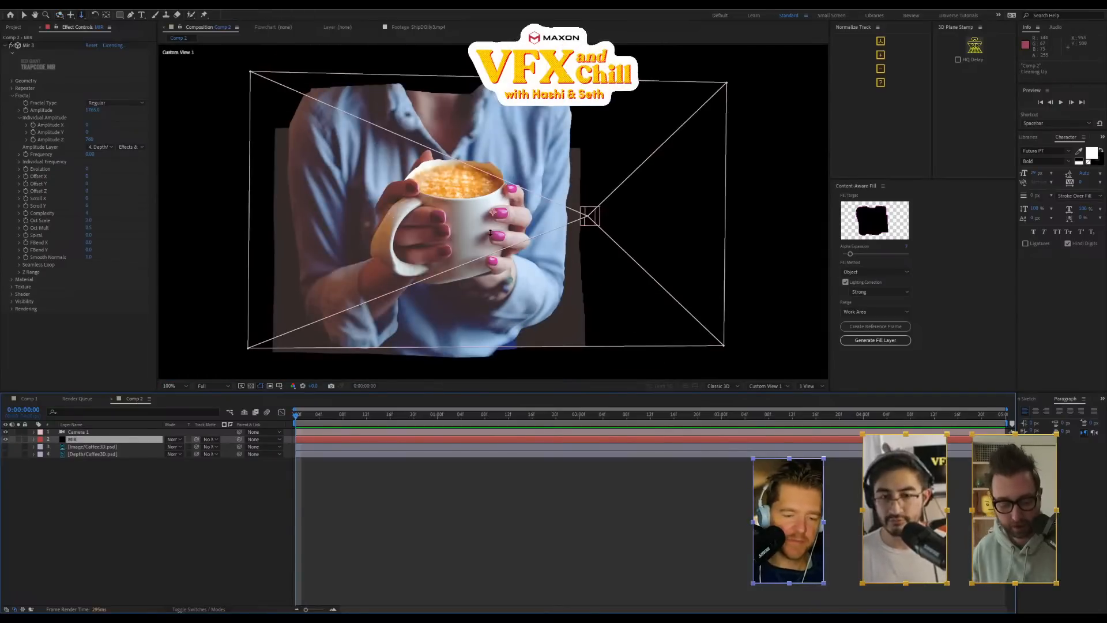
mouse_move(489, 232)
mouse_down()
mouse_move(551, 250)
mouse_move(717, 261)
mouse_move(584, 248)
mouse_move(655, 240)
mouse_move(506, 248)
mouse_move(480, 234)
mouse_up()
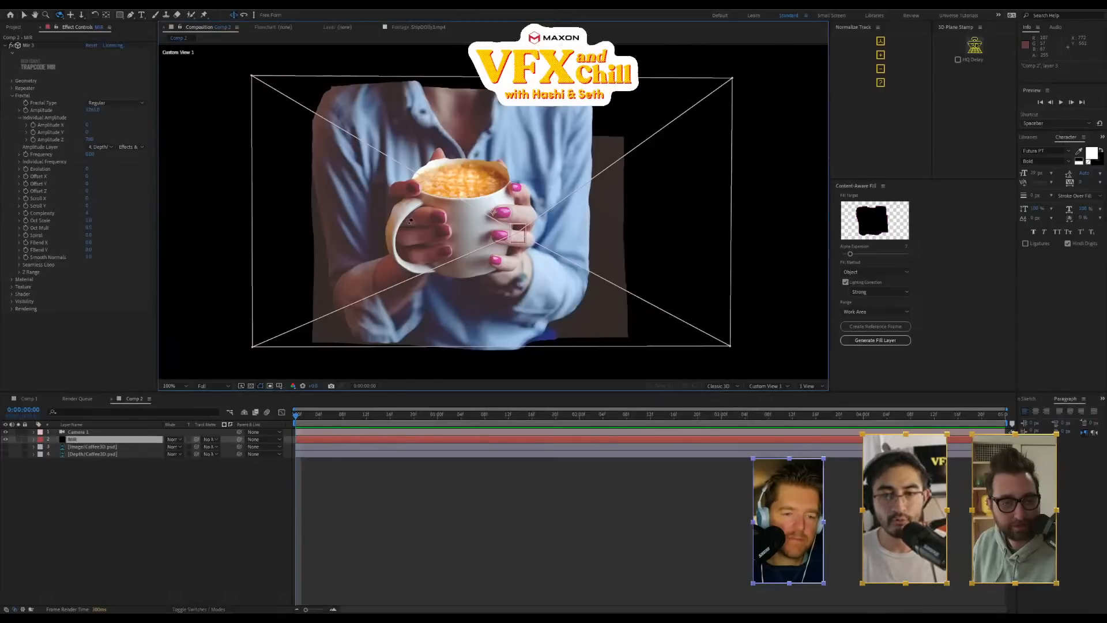
drag(459, 218, 530, 46)
drag(482, 265, 487, 249)
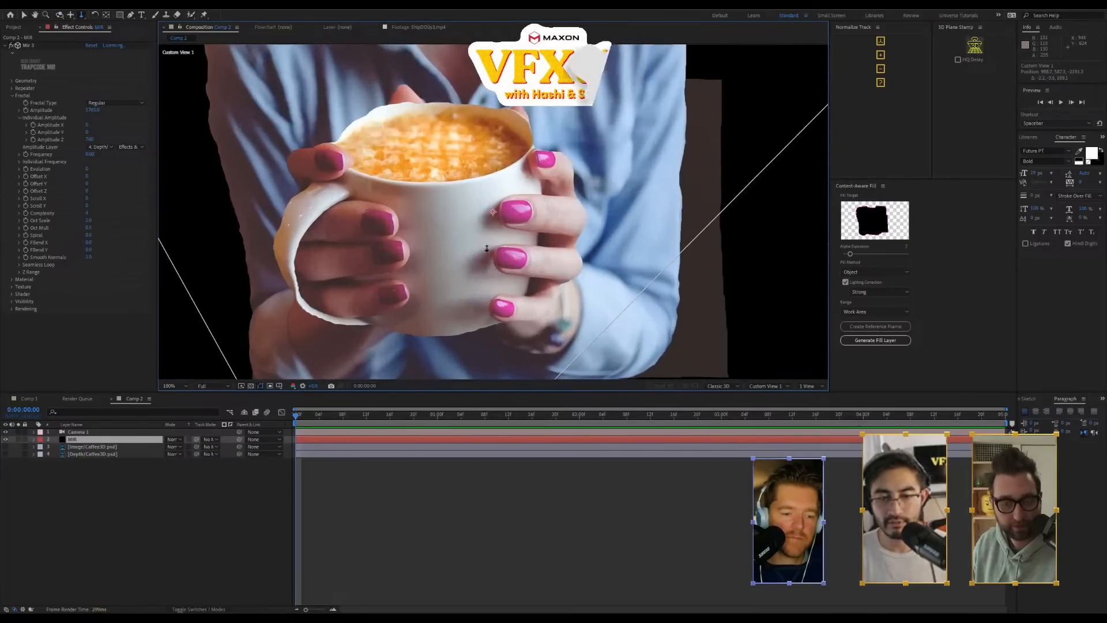
key(F12)
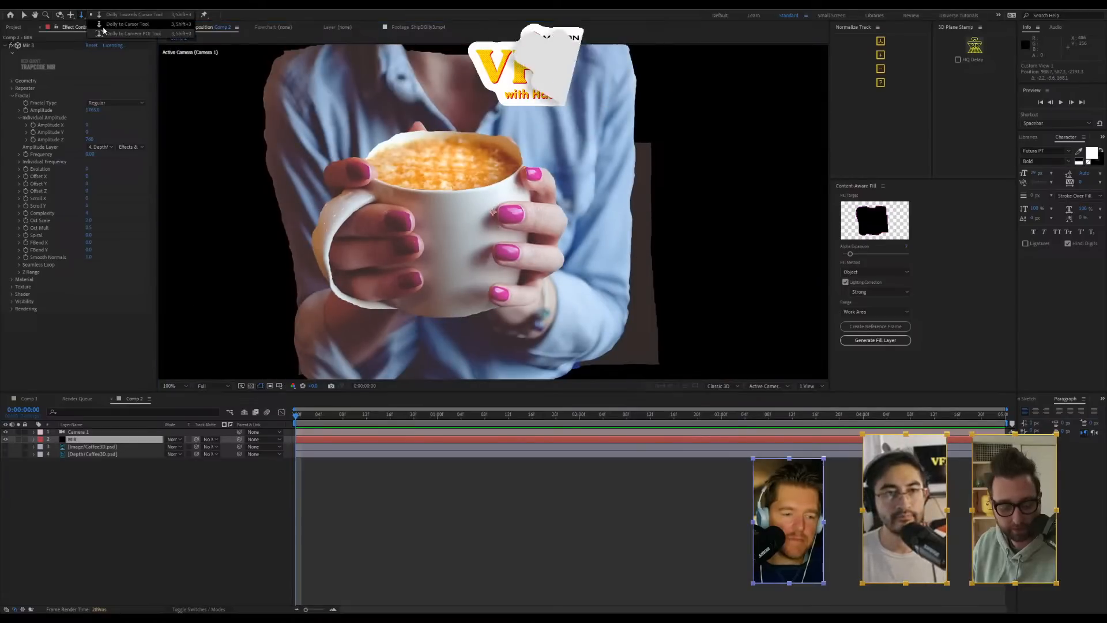
Dolly Camera 1 closer to the mug and adjust the Mir plane's Vertices X and Y, undoing the stray Size Y change
drag(502, 263, 559, 228)
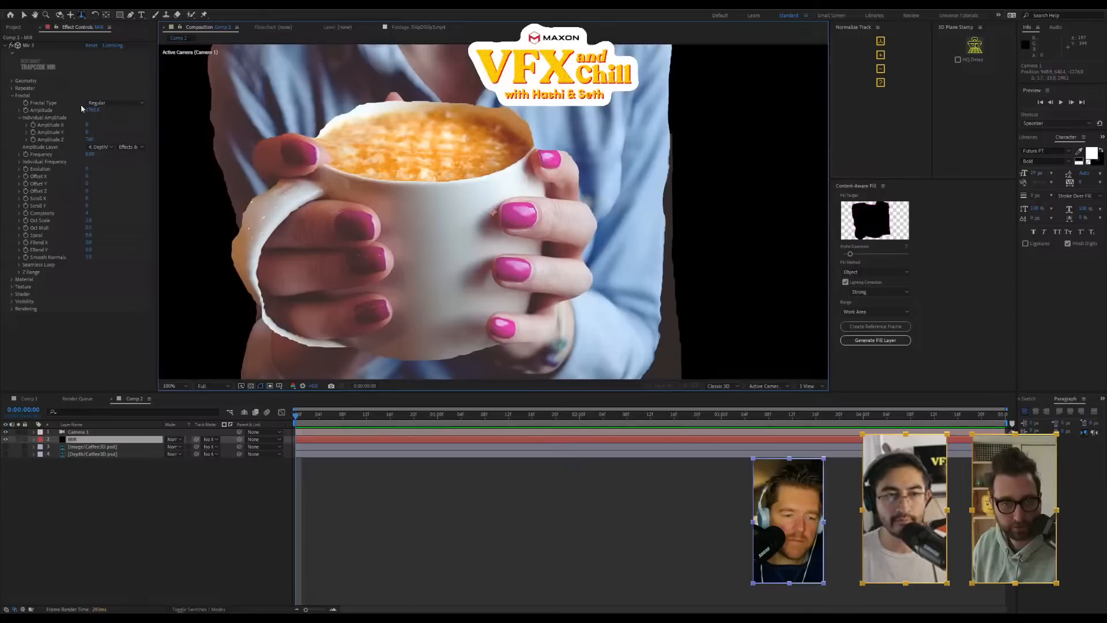
click(12, 81)
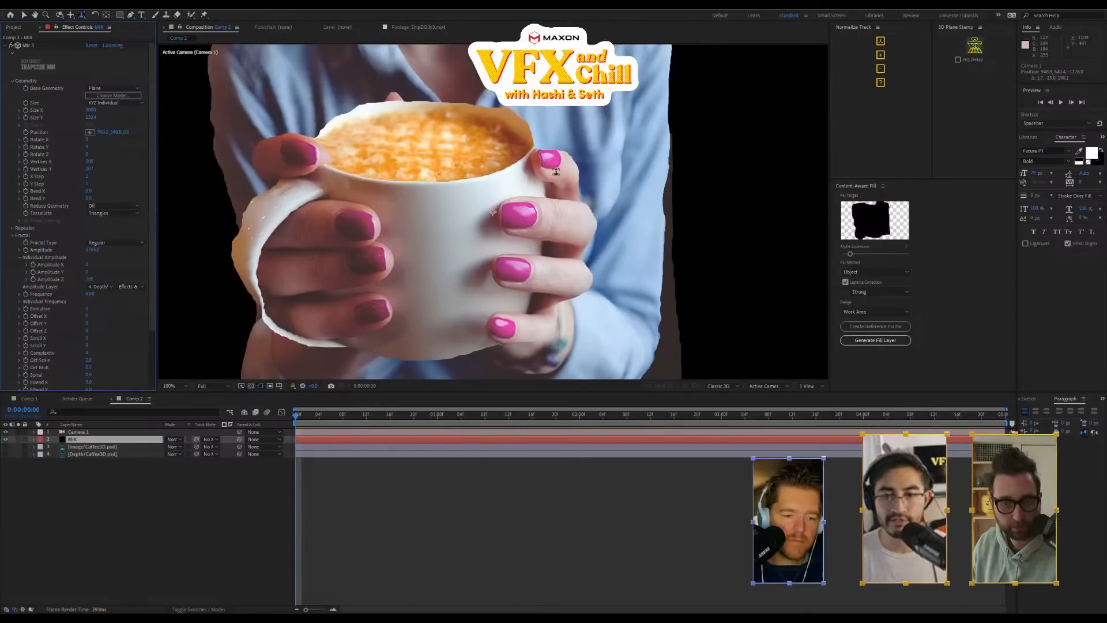
drag(91, 161, 108, 162)
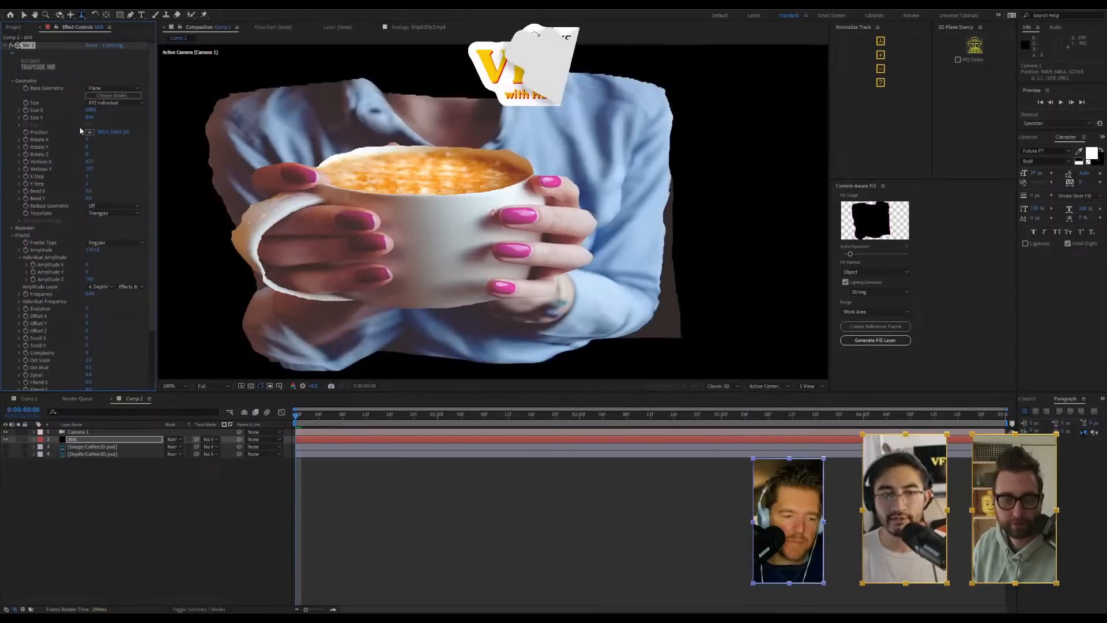
key(ctrl+z)
drag(91, 169, 77, 169)
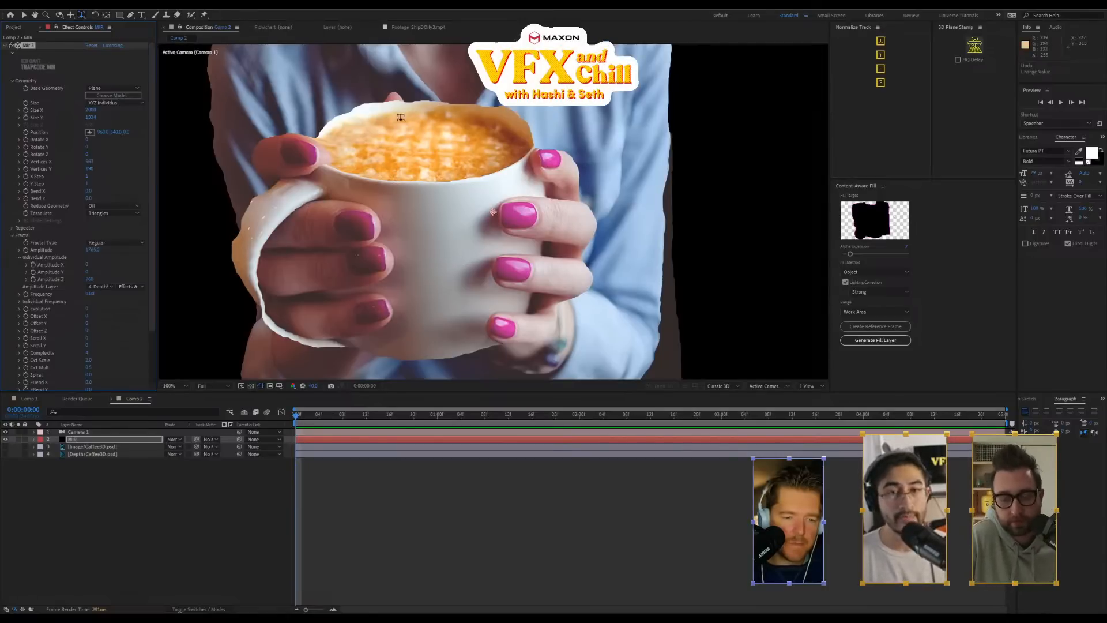
Cycle the project color depth through 16 and 32 bits per channel and back to 8, comparing the mug's displaced edges
click(106, 447)
click(106, 454)
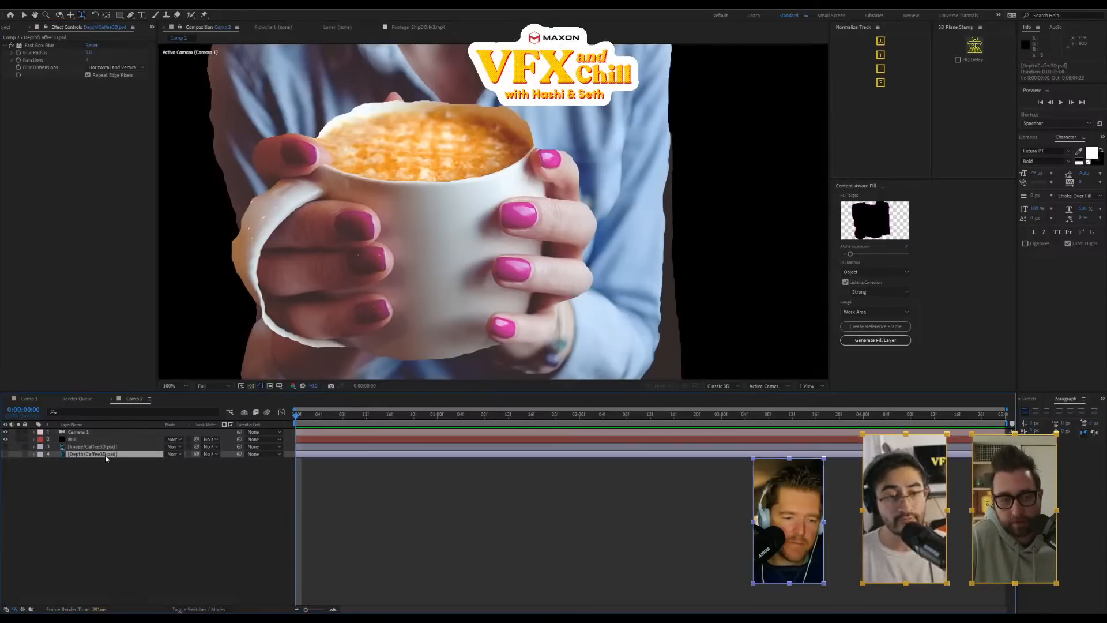
click(33, 46)
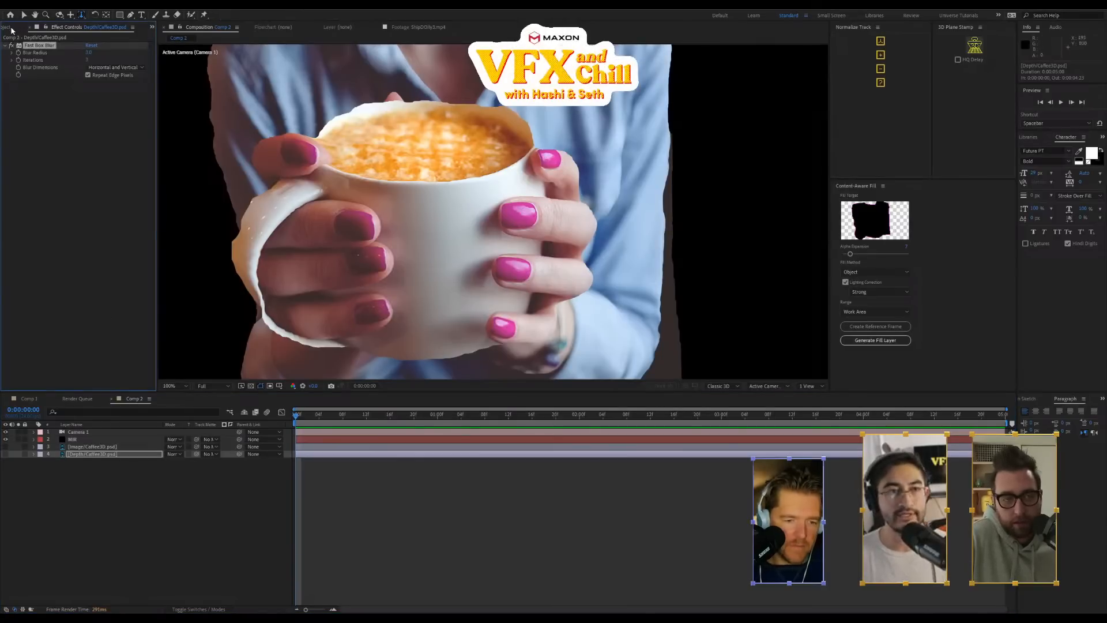
click(11, 28)
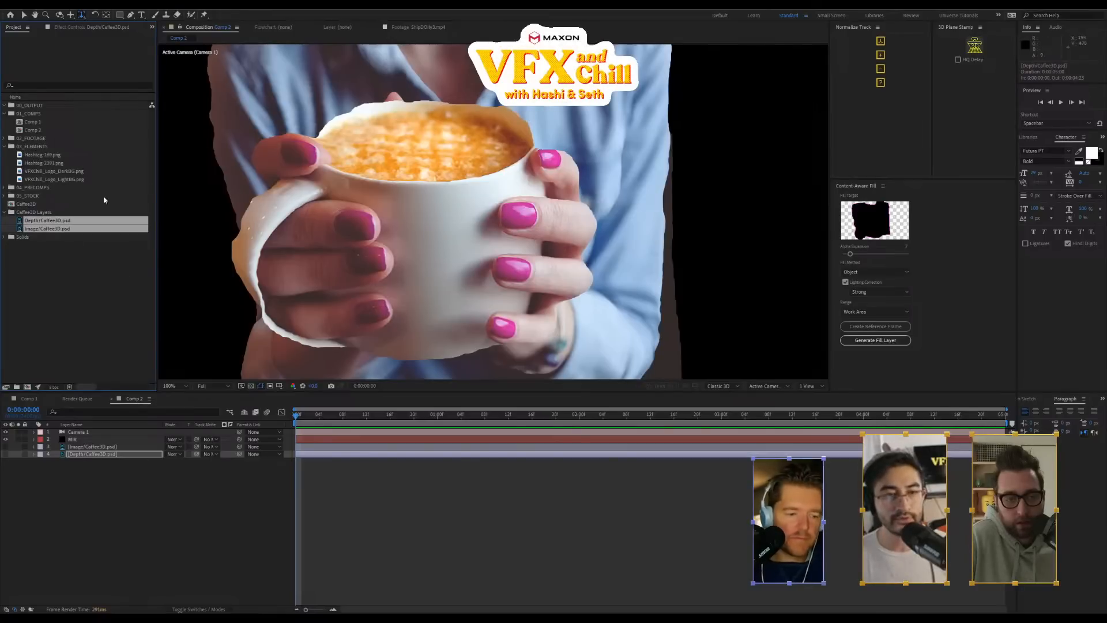
click(59, 387)
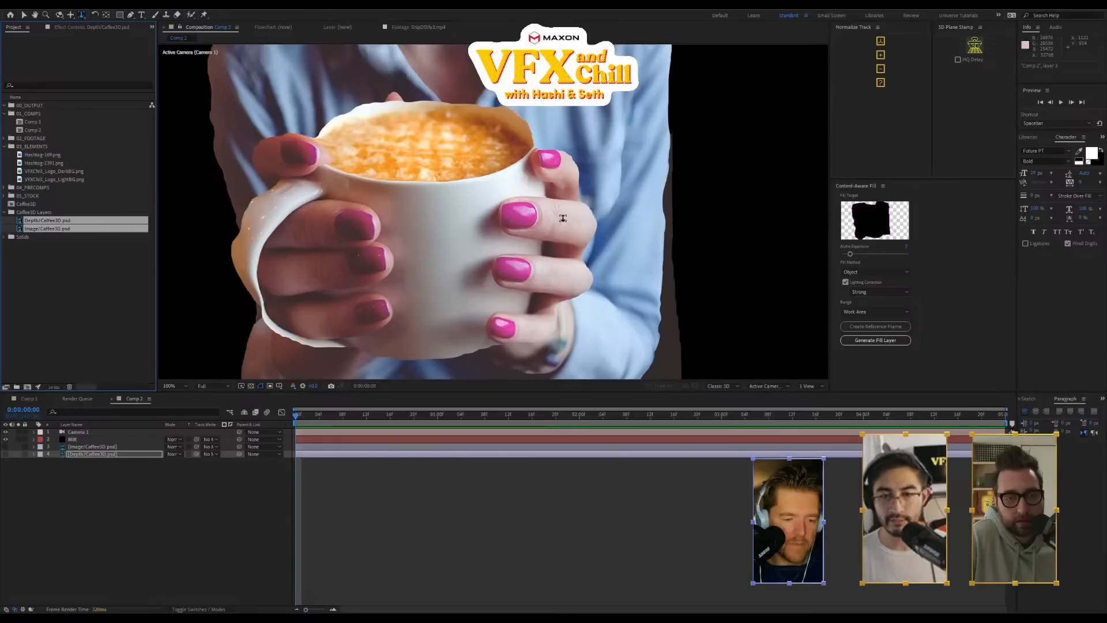
key(c)
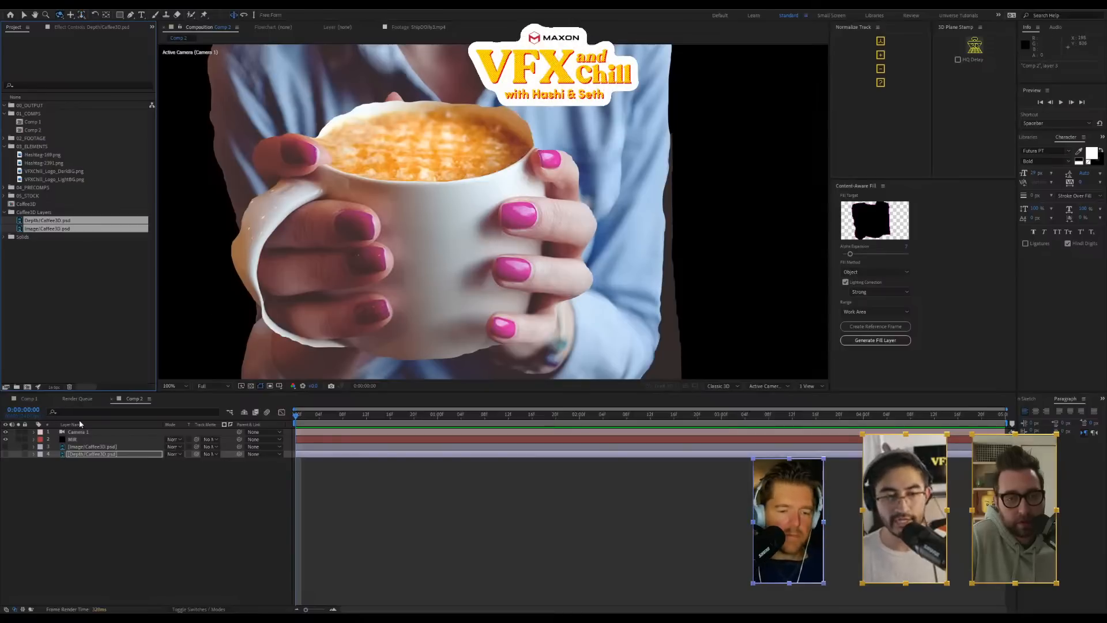
alt+click(58, 388)
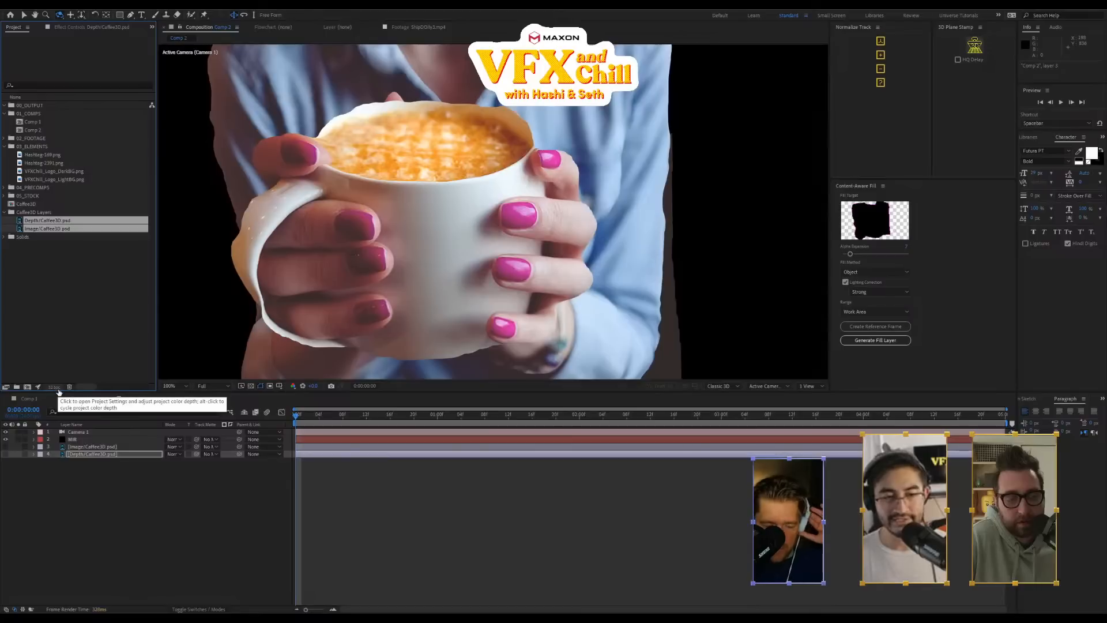
alt+click(58, 388)
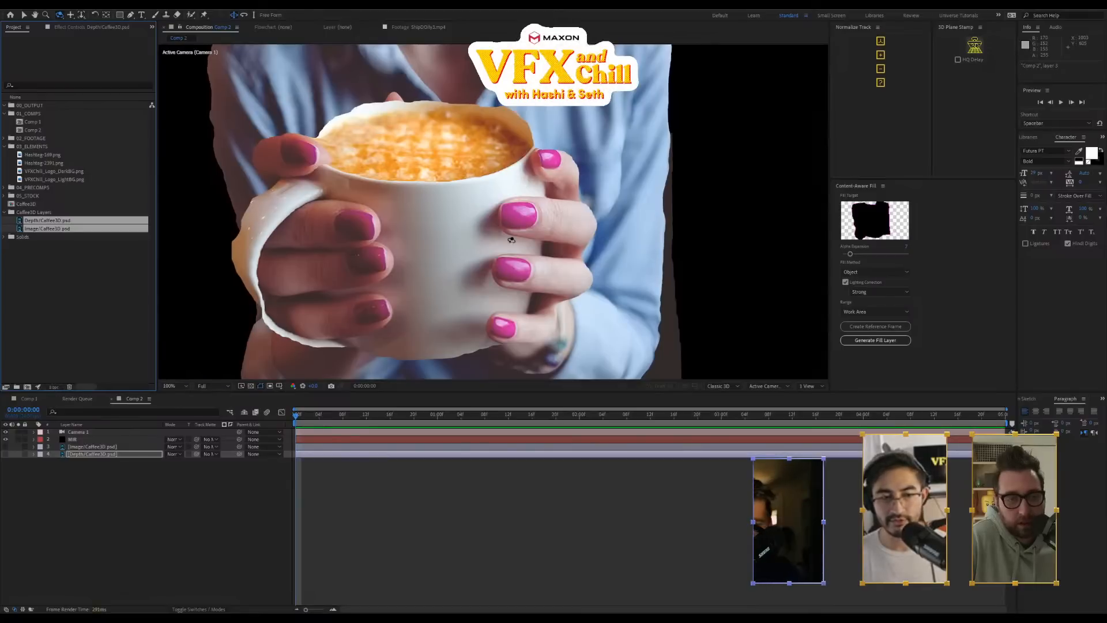
Examine the finger edges up close and set the project color depth to 32 bits per channel
scroll(511, 240, up, 4)
key(h)
drag(699, 178, 326, 193)
key(c)
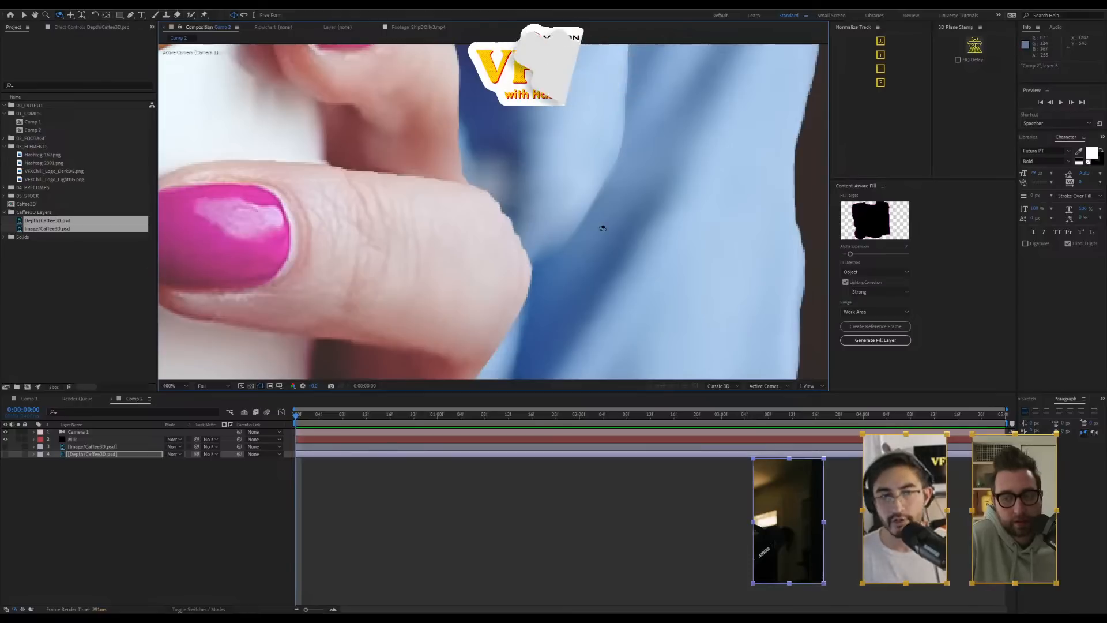
alt+click(58, 389)
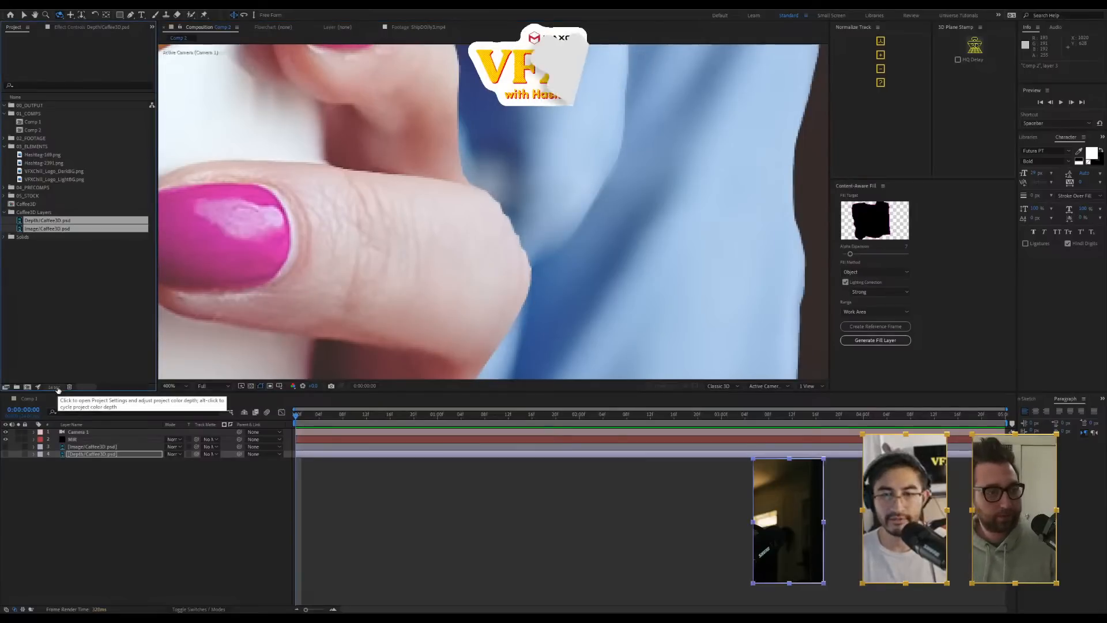
alt+click(54, 387)
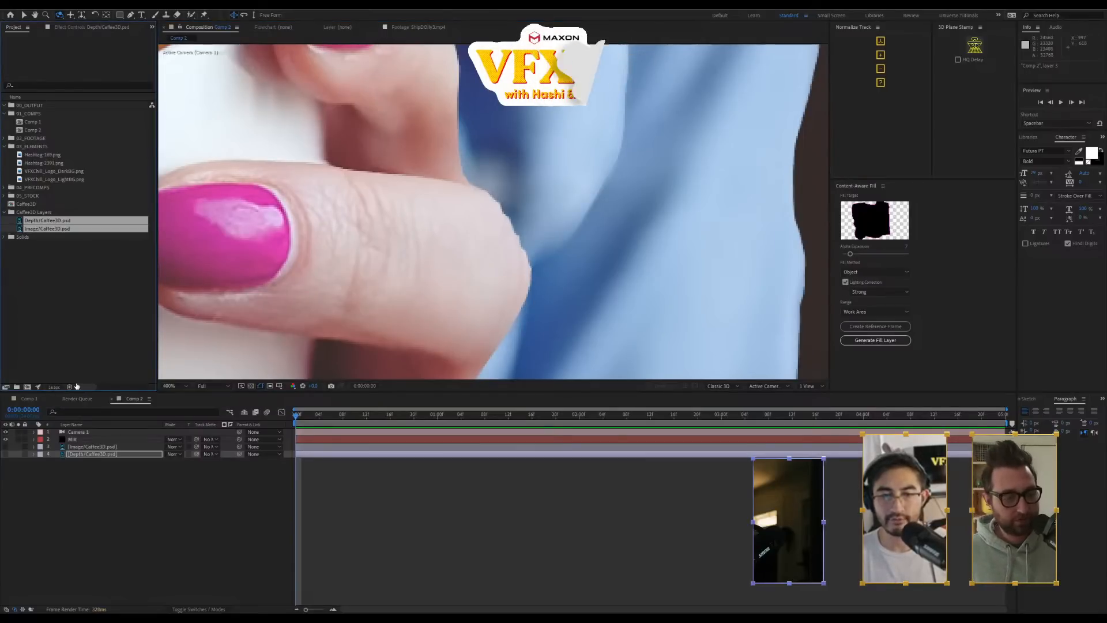
scroll(459, 247, down, 2)
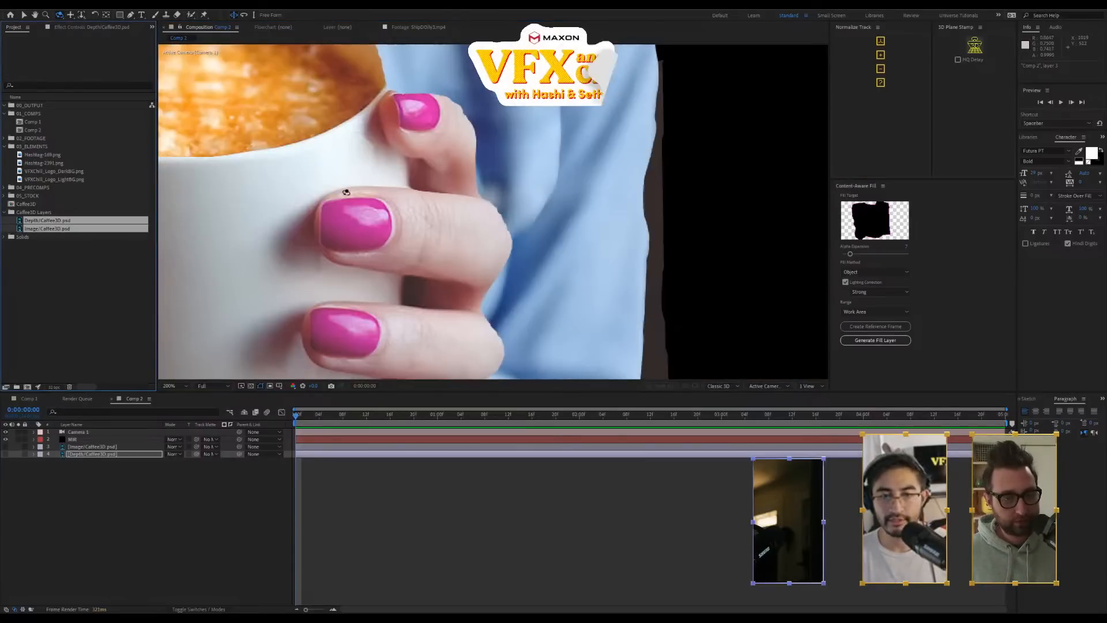
Pan Camera 1 across the fingers and increase the Fast Box Blur radius on the Depth/Coffee3D.psd layer to smooth the edges
key(c)
drag(398, 223, 479, 224)
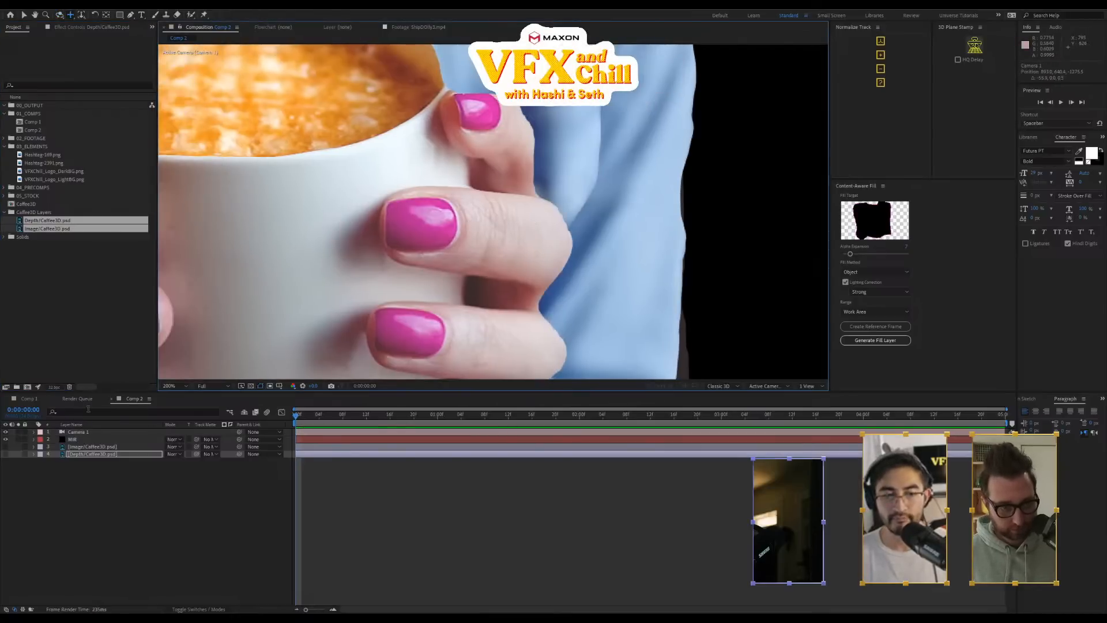
click(72, 439)
click(81, 26)
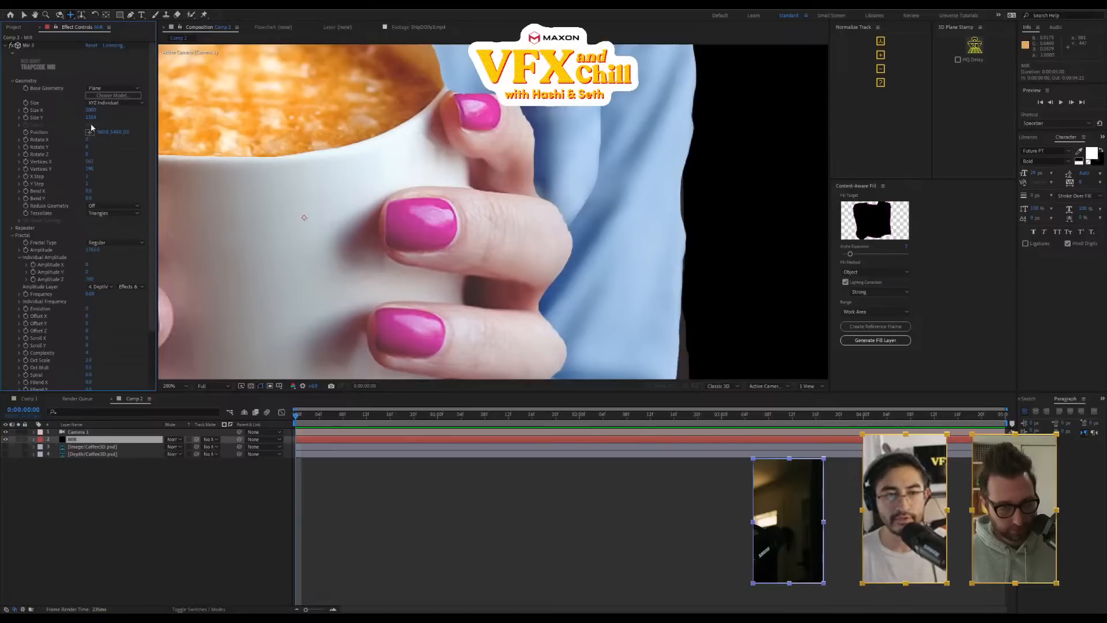
click(89, 454)
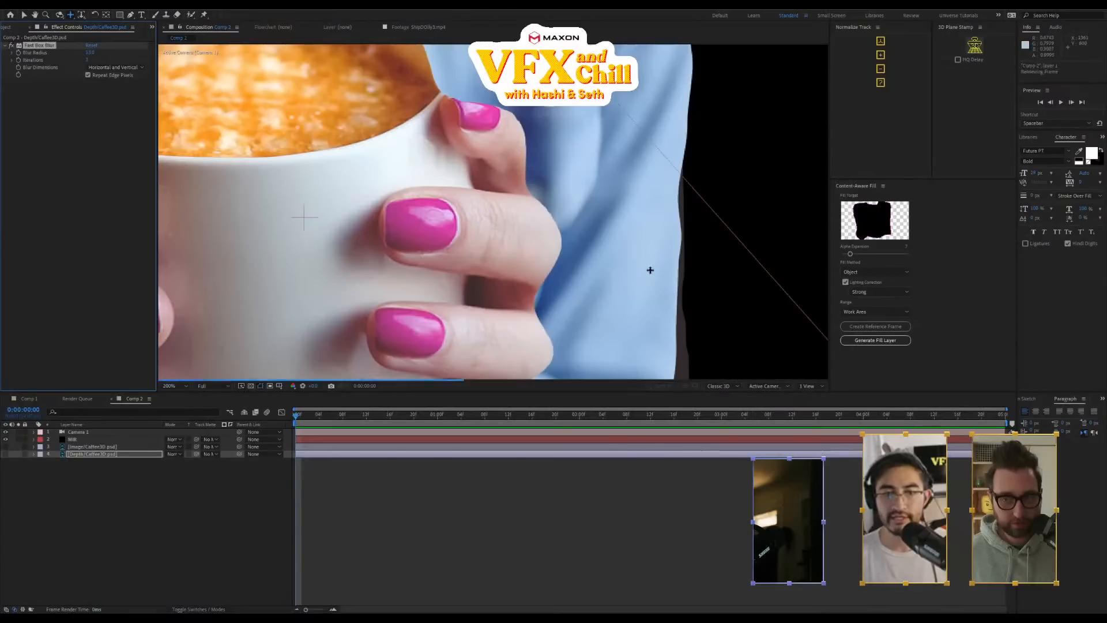
key(comma)
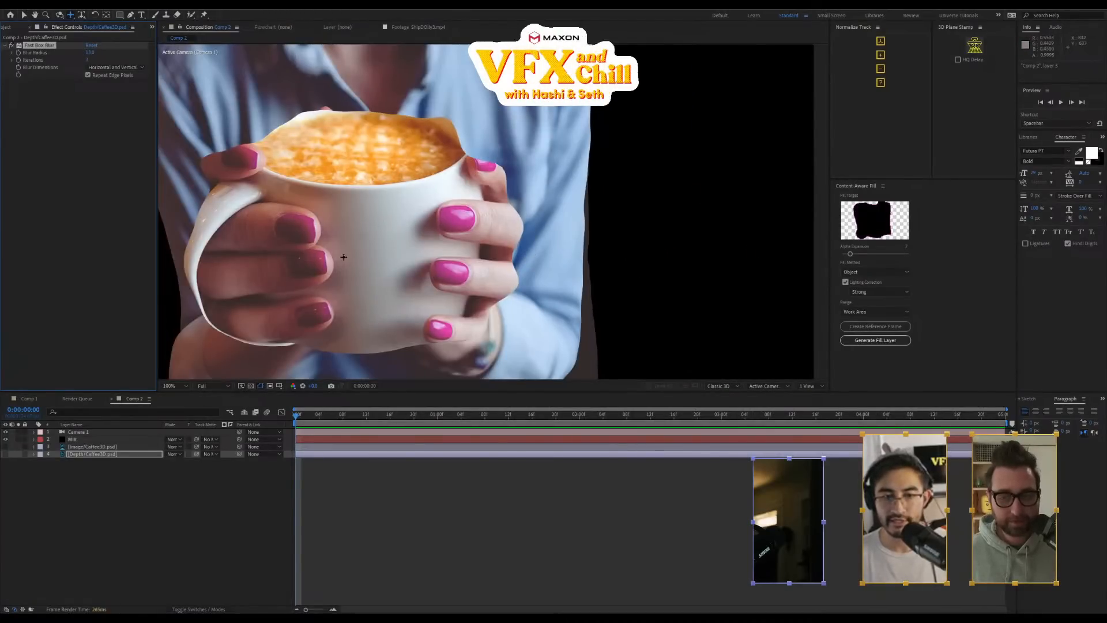
key(comma)
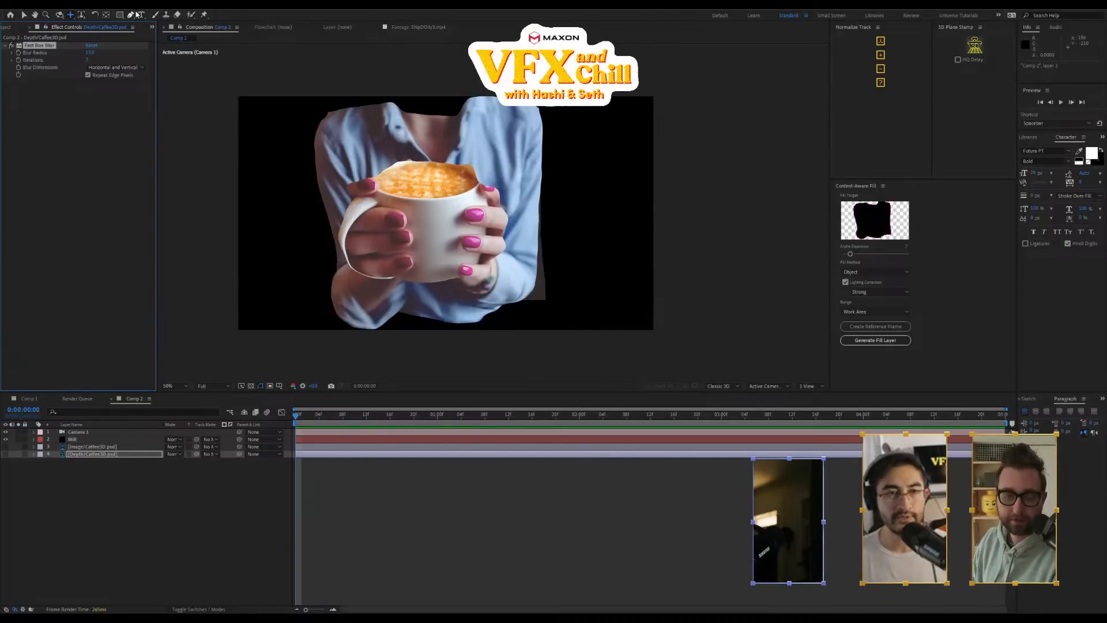
Review the Geometry and Fractal settings of the Mir layer
click(73, 5)
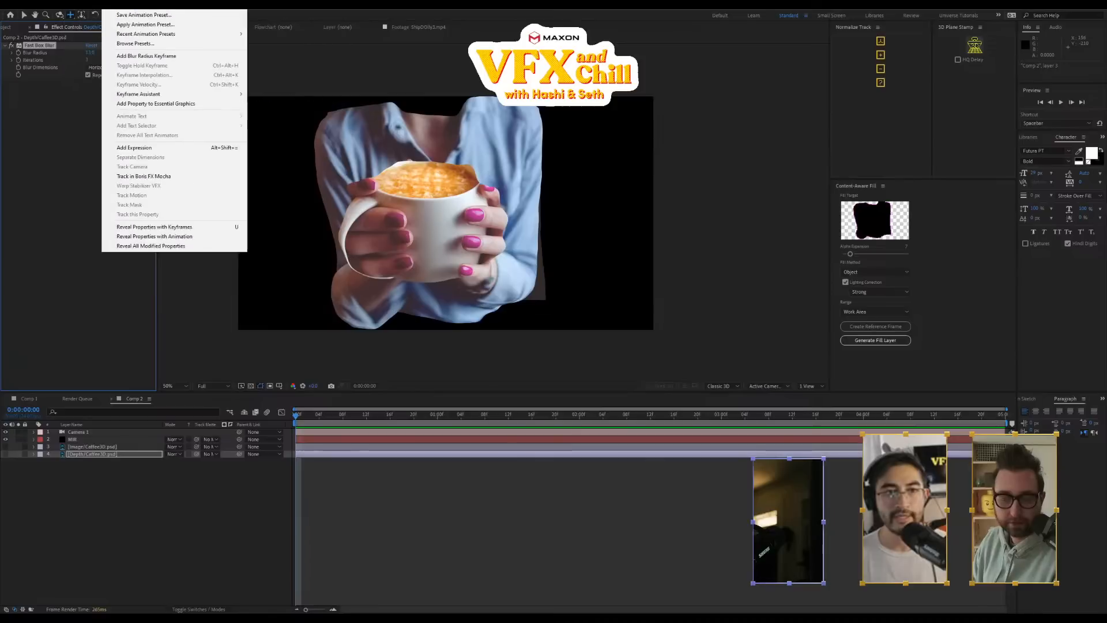
click(117, 5)
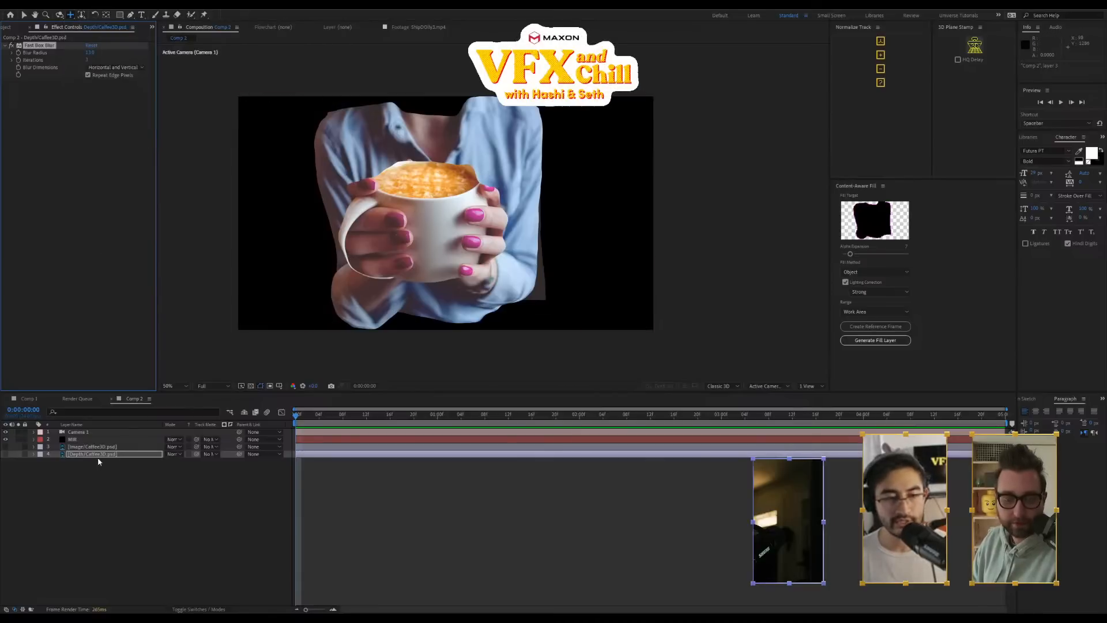
click(98, 439)
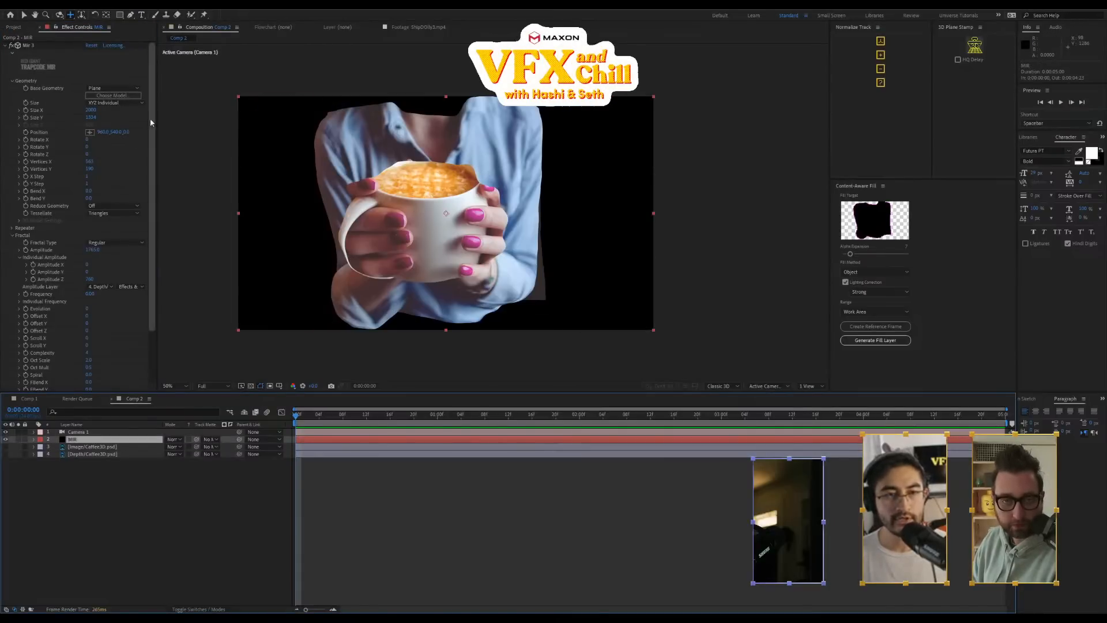
drag(152, 123, 153, 252)
scroll(10, 182, up, 1)
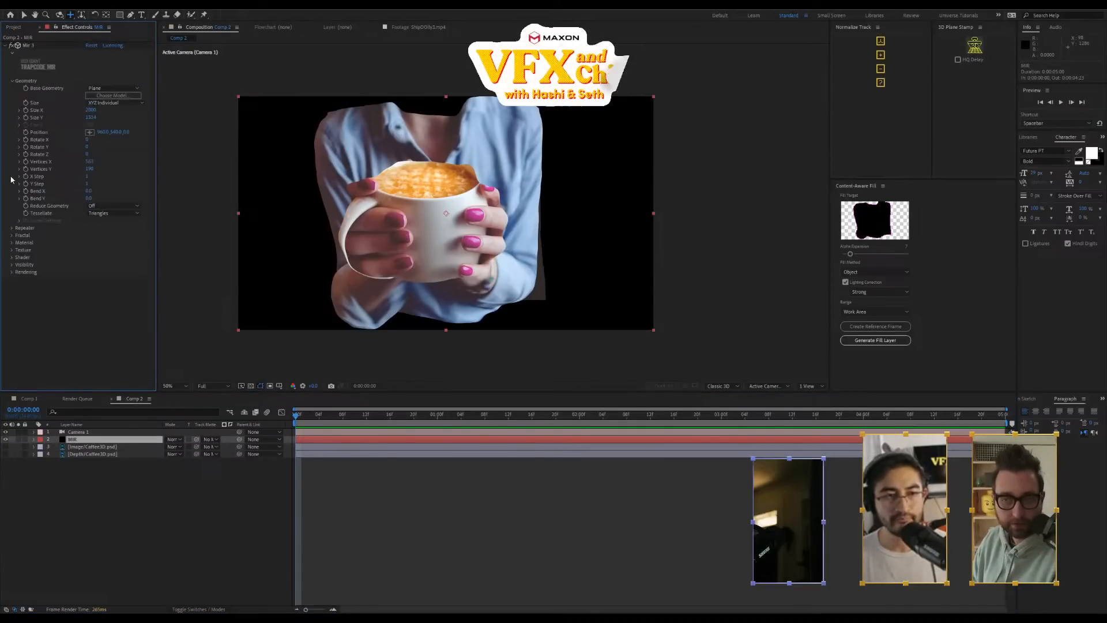
scroll(12, 240, up, 1)
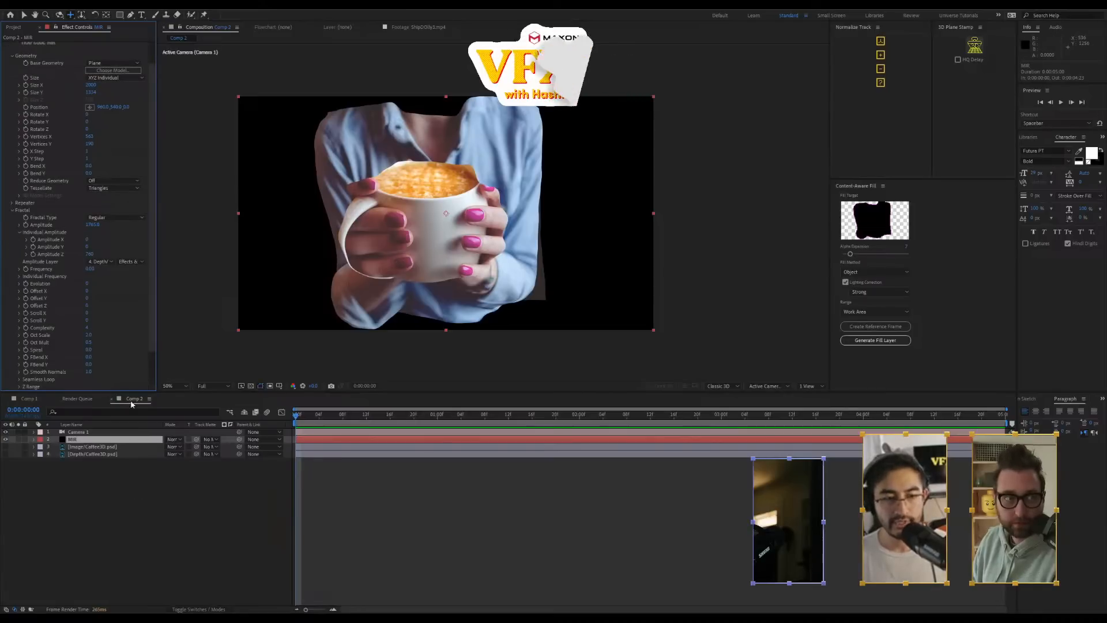
Pre-compose the Image/Coffee3D.psd layer with all attributes left in Comp 2, under the name Image/Coffee3D.psd Comp 1
click(102, 454)
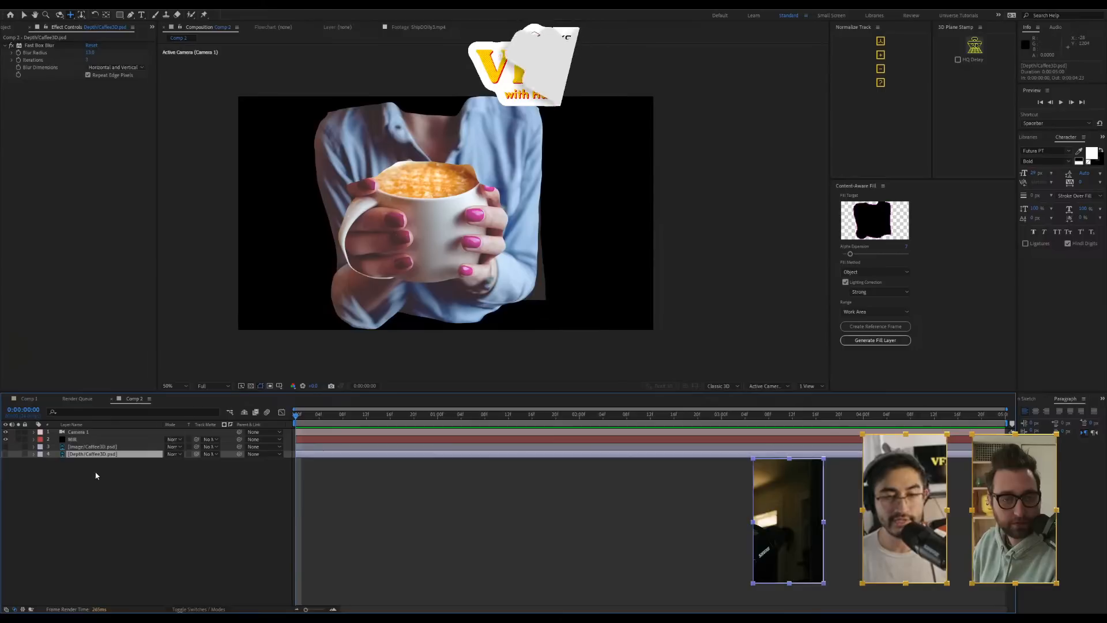
click(94, 447)
right_click(103, 449)
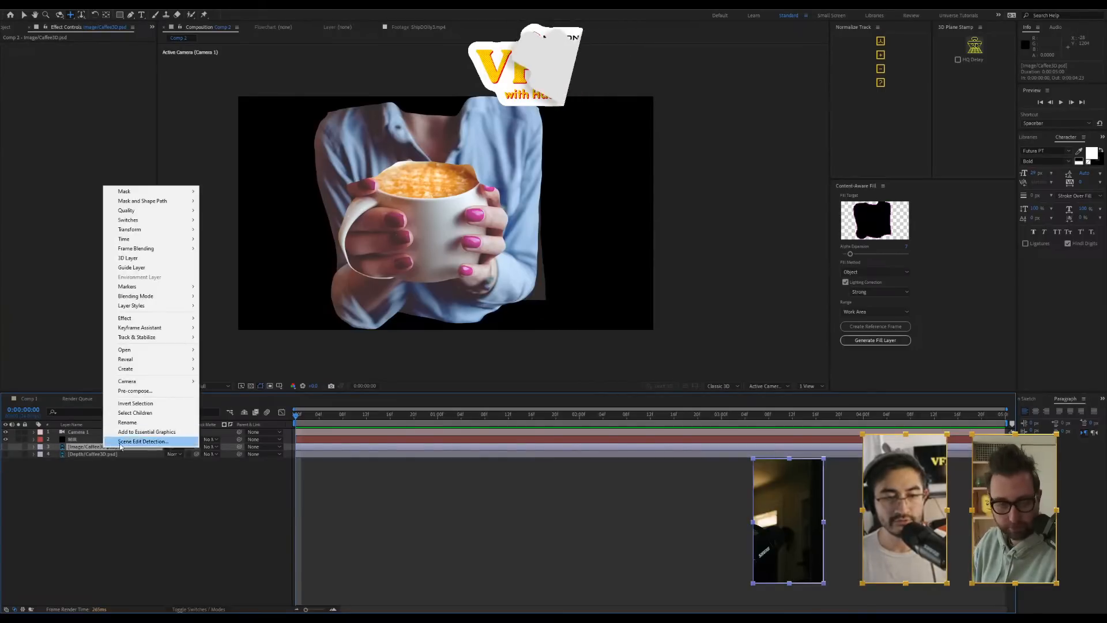
click(85, 448)
right_click(85, 448)
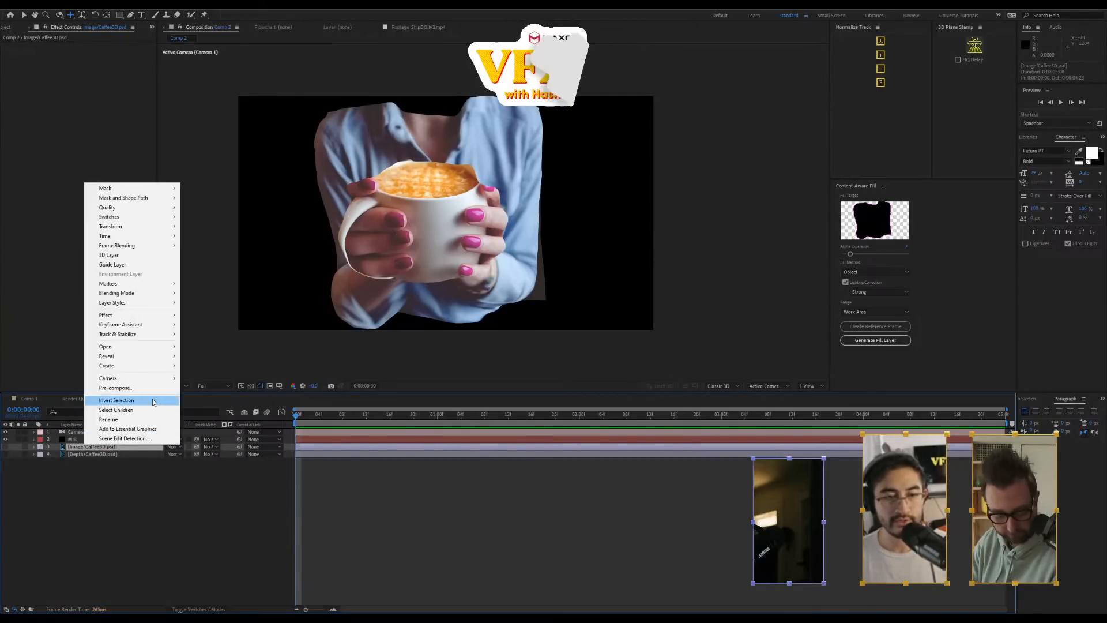
click(173, 389)
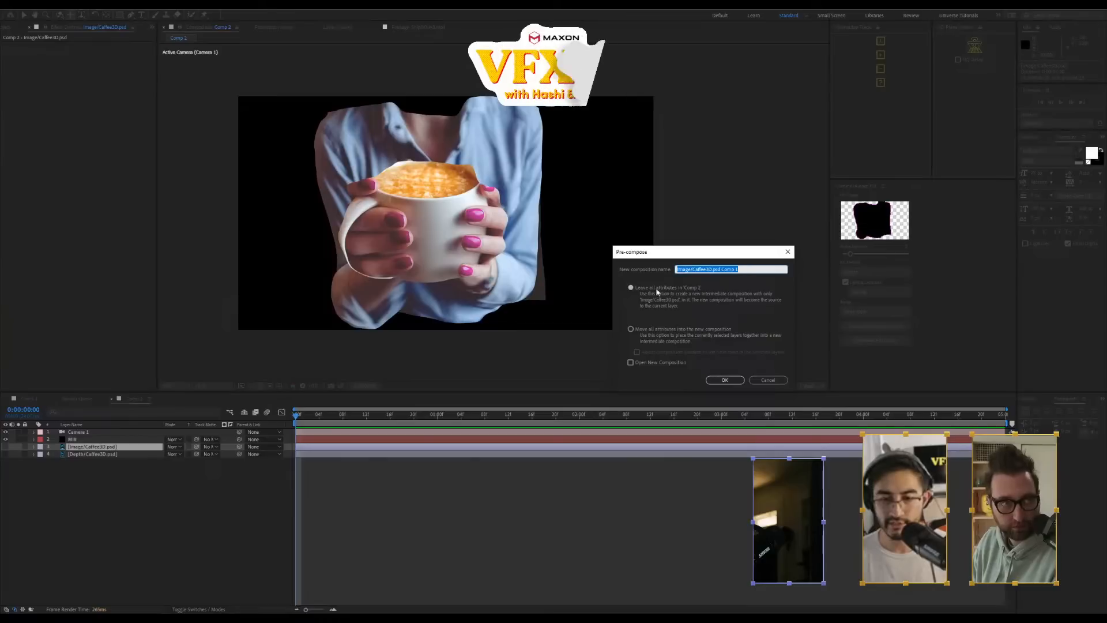
click(724, 380)
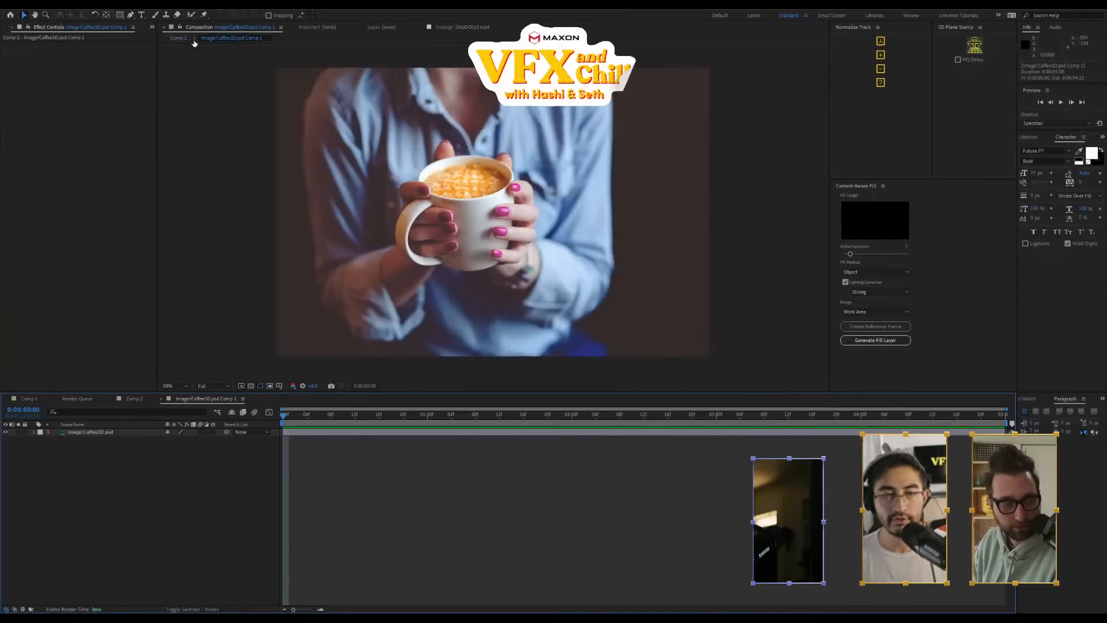
Add a text layer reading CHILL over the mug in the pre-composed image
click(141, 15)
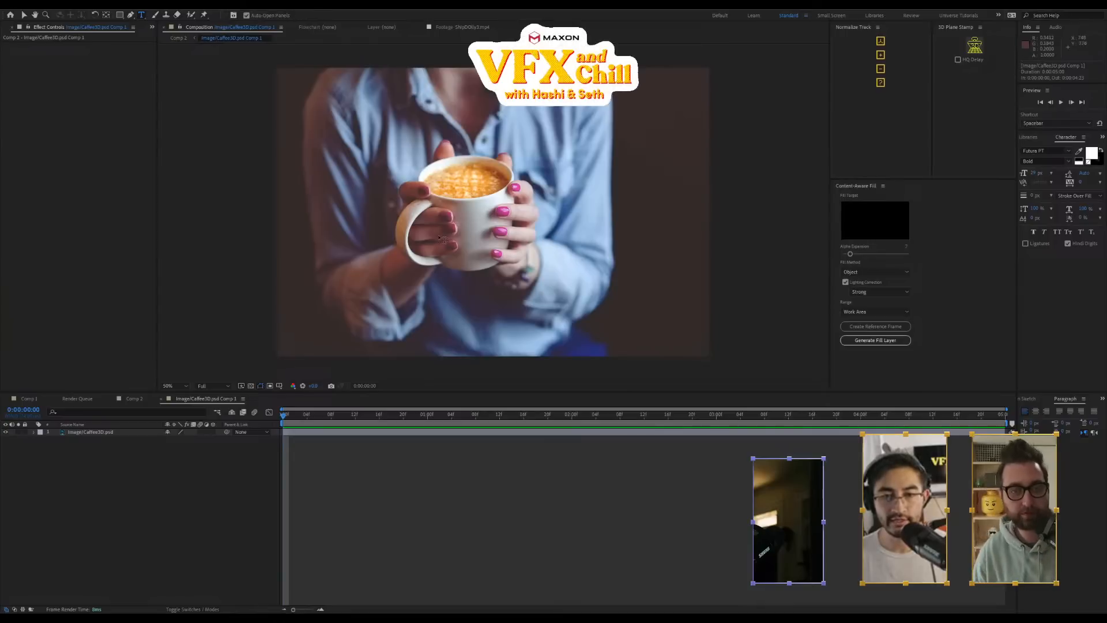
click(559, 280)
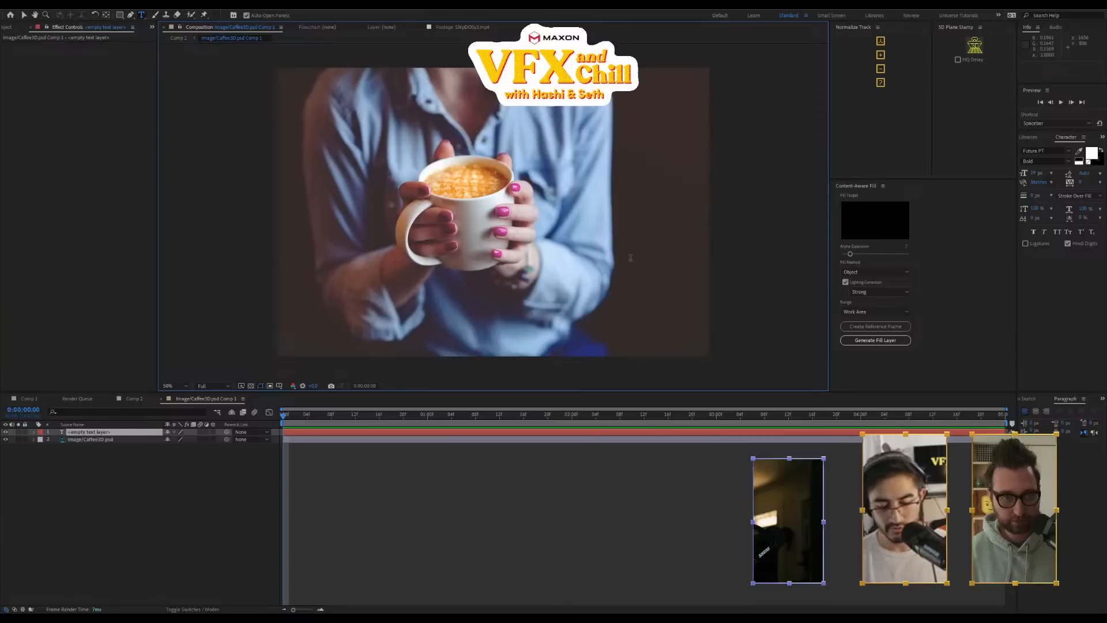
key(v)
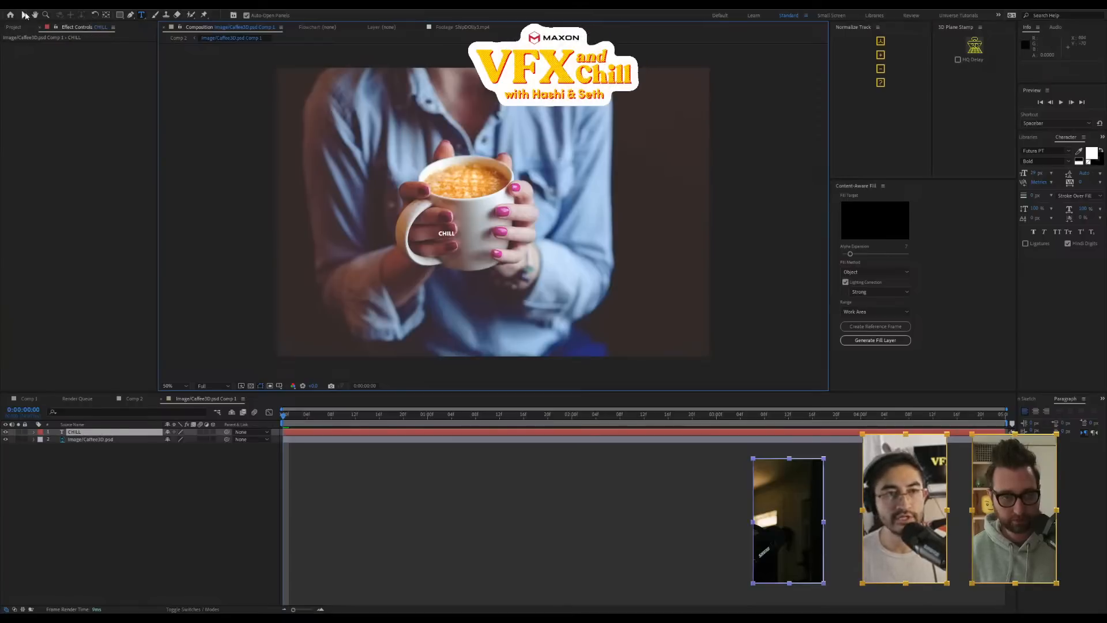
Rotate the CHILL text to read downwards and position it on the front of the mug between the fingers
key(period)
key(period)
drag(335, 298, 470, 242)
key(w)
drag(470, 242, 440, 285)
key(v)
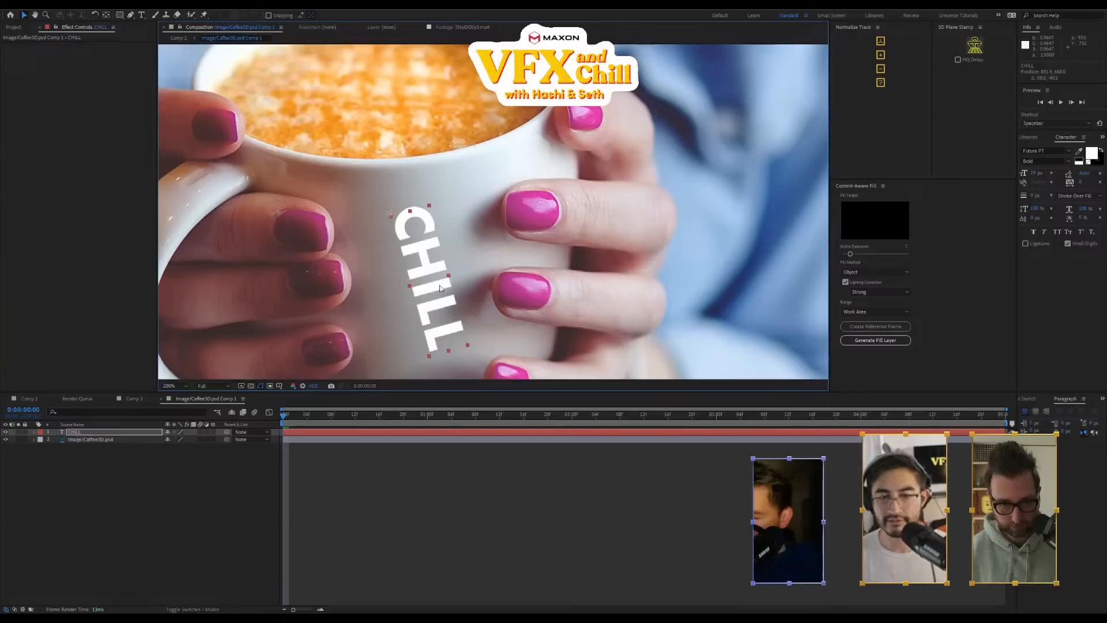
Color the CHILL text with the pink sampled from a fingernail and undo the accidental move of the image layer
click(1079, 151)
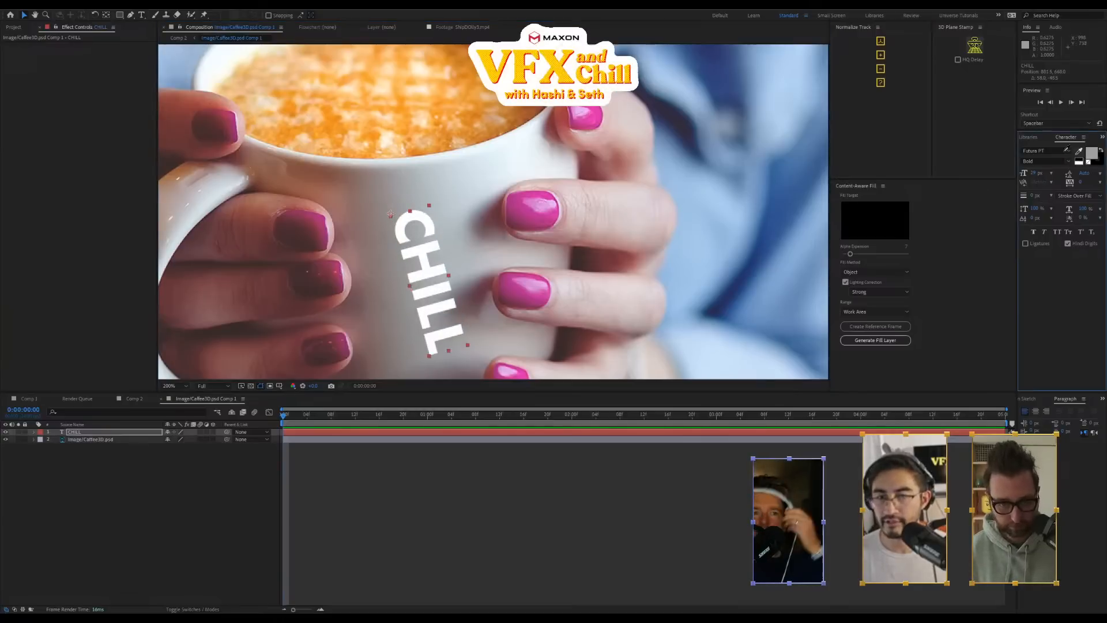
click(536, 206)
drag(403, 313, 419, 250)
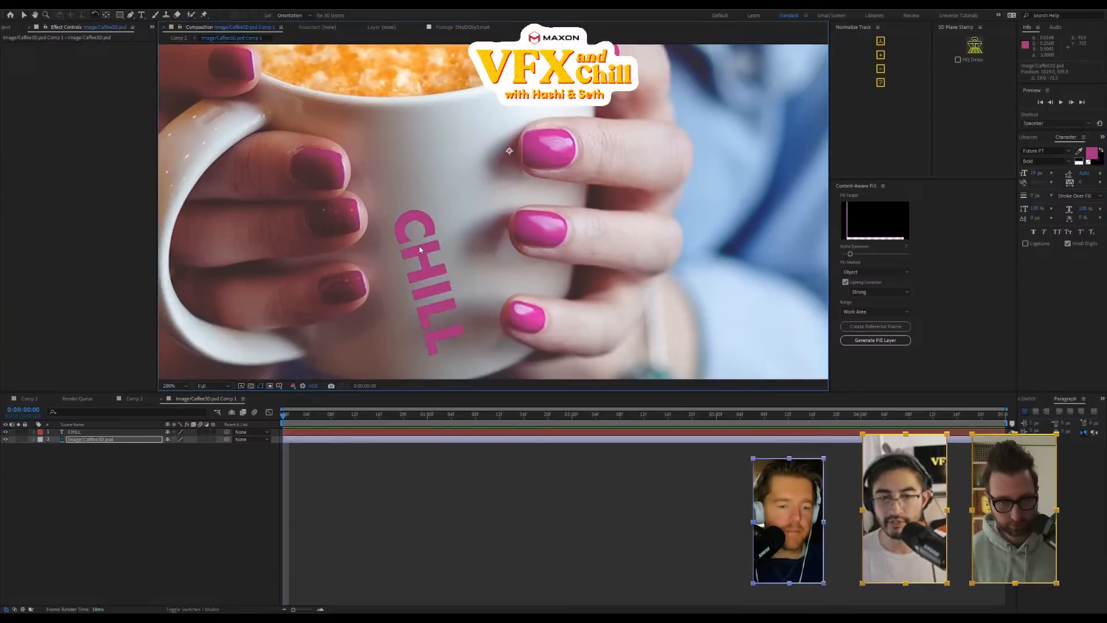
key(ctrl+z)
Set the blending mode of the CHILL text layer and the image layer to Multiply
right_click(420, 250)
mouse_move(466, 363)
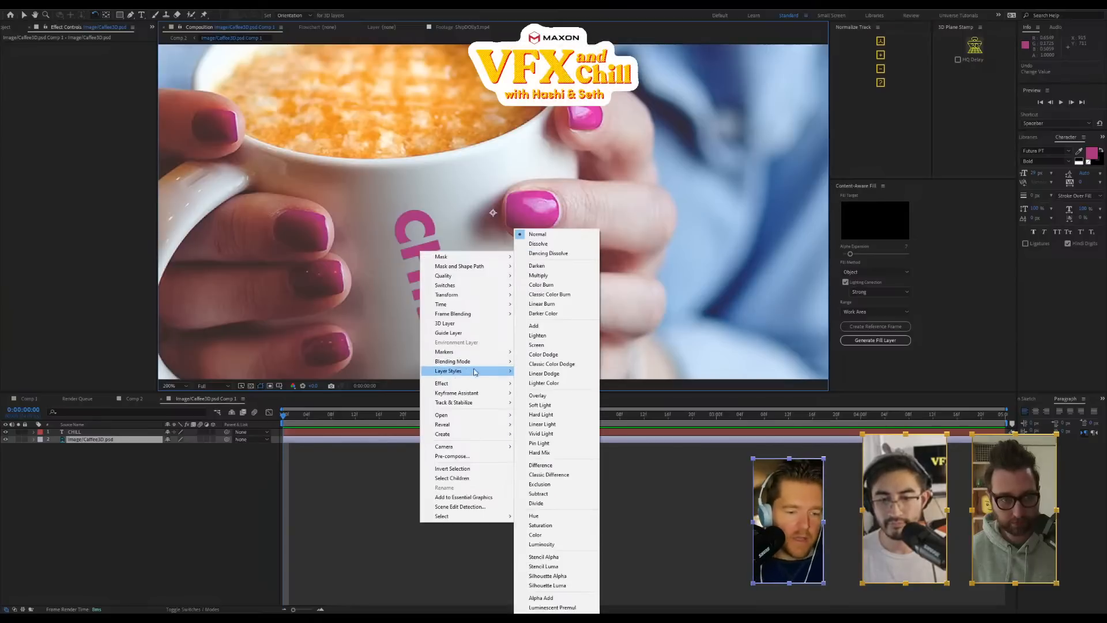
click(568, 275)
shift+click(106, 432)
right_click(106, 435)
mouse_move(186, 282)
click(227, 276)
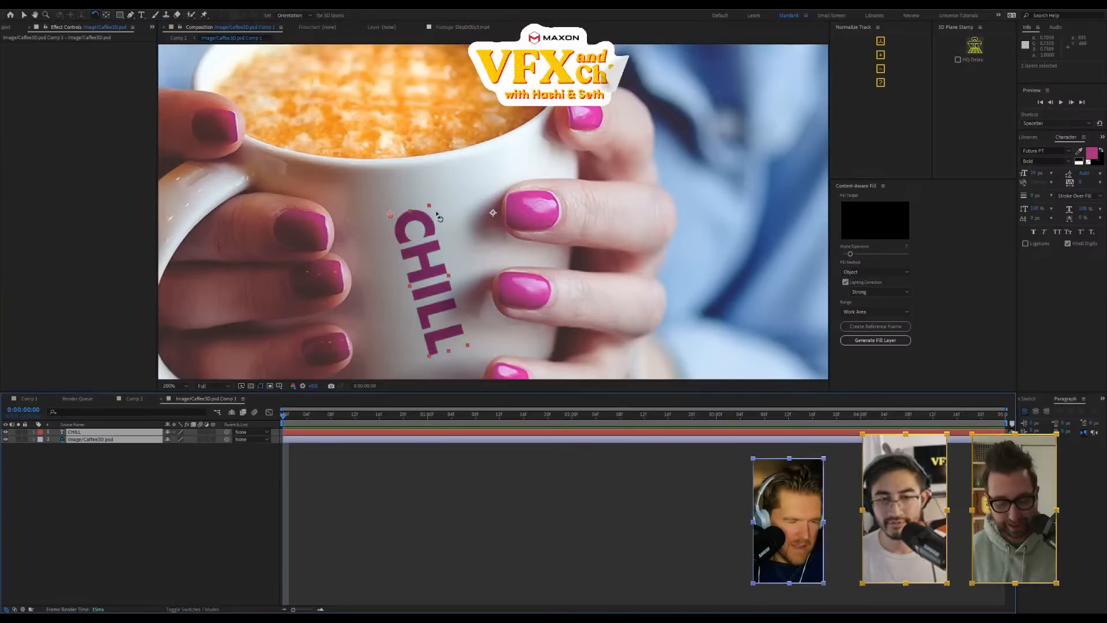
key(v)
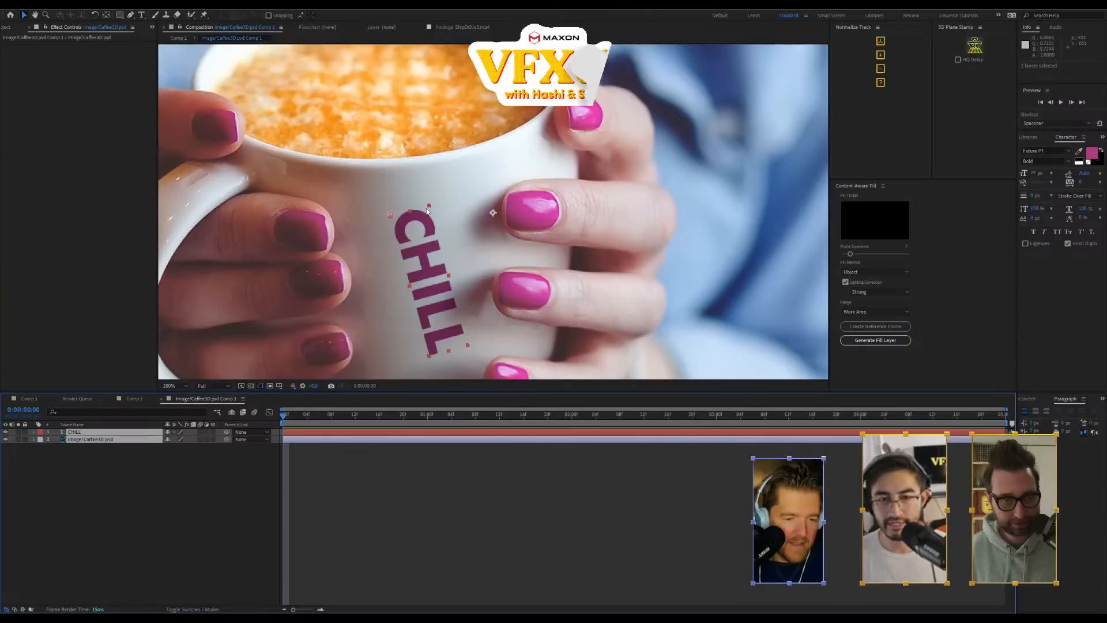
key(comma)
drag(461, 285, 465, 299)
key(ctrl+z)
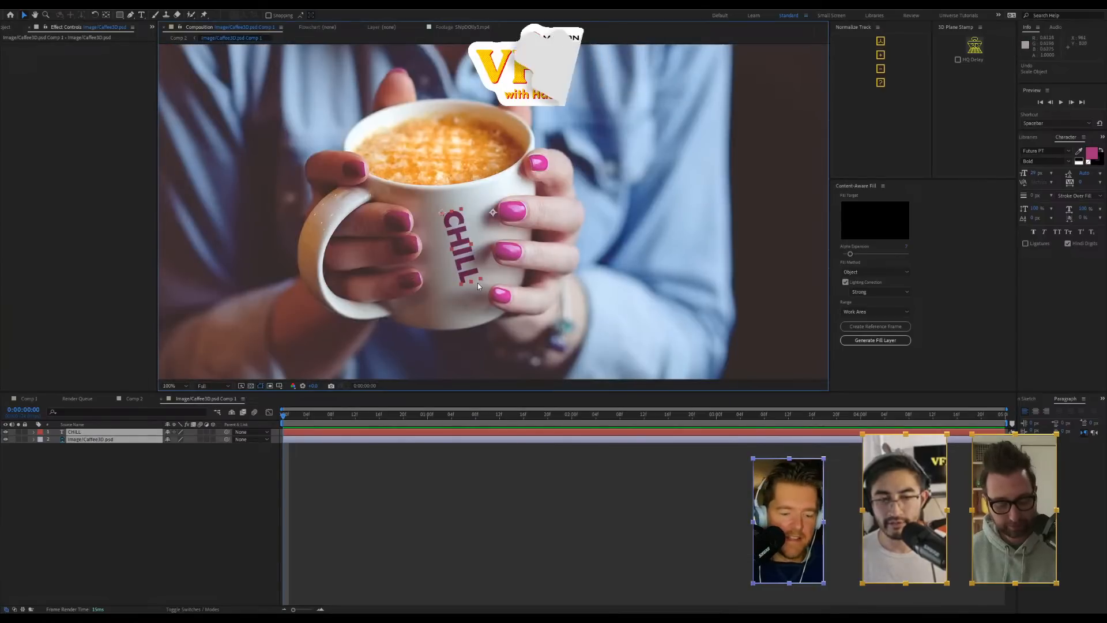
Select only the CHILL text layer and enlarge the text to span the mug's height
click(216, 484)
click(133, 431)
drag(480, 279, 493, 286)
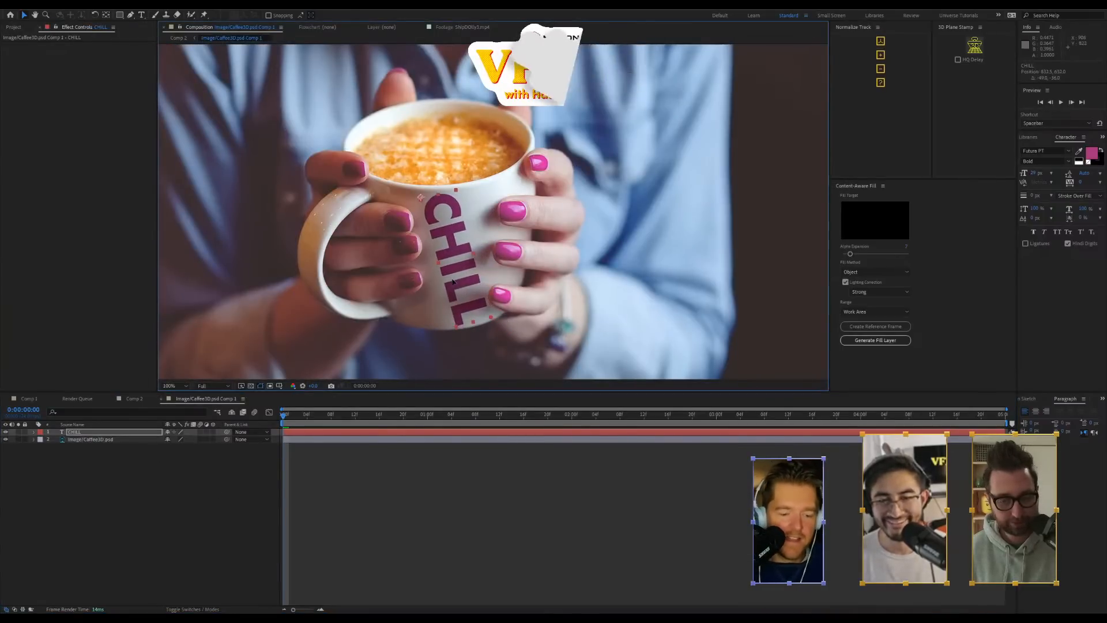
click(540, 447)
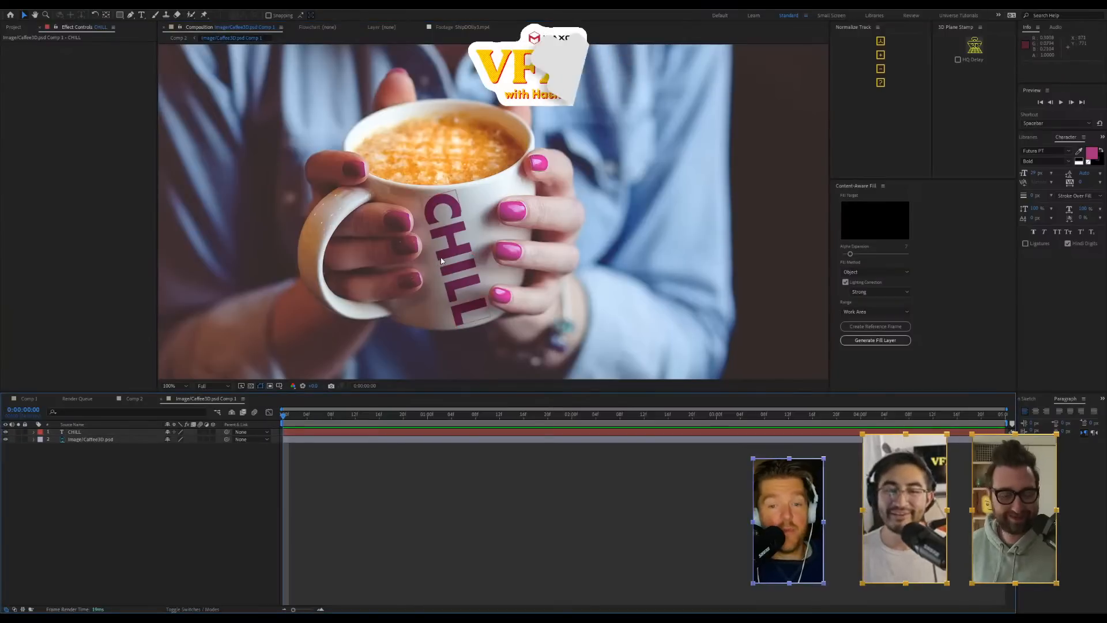
key(comma)
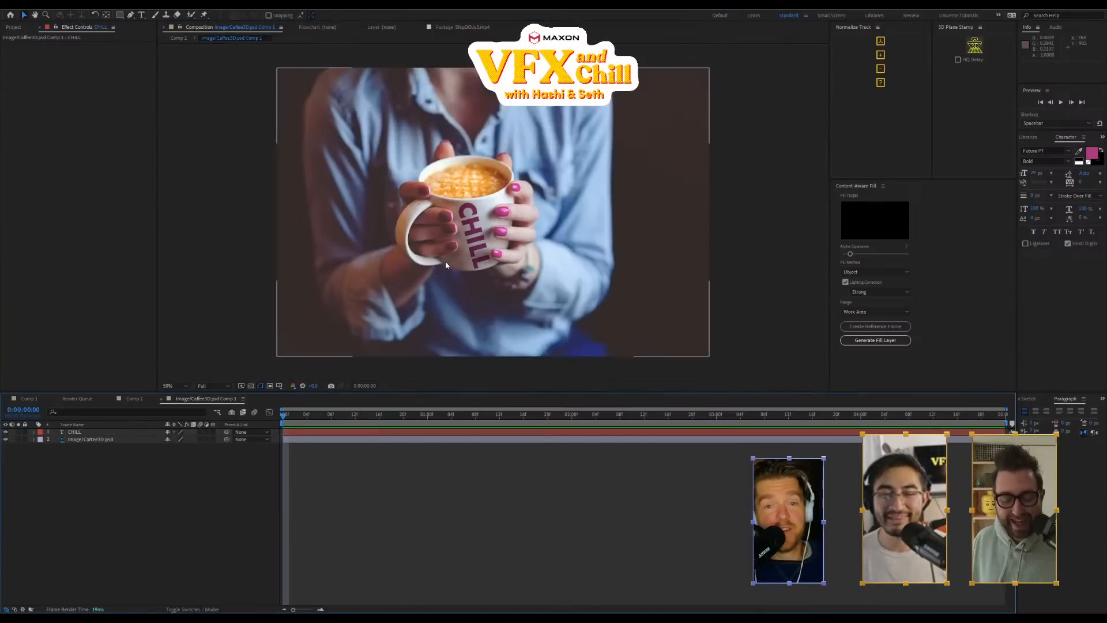
Refine the CHILL text's scale, position and rotation so it stands nearly vertical and fits within the mug
click(478, 232)
key(period)
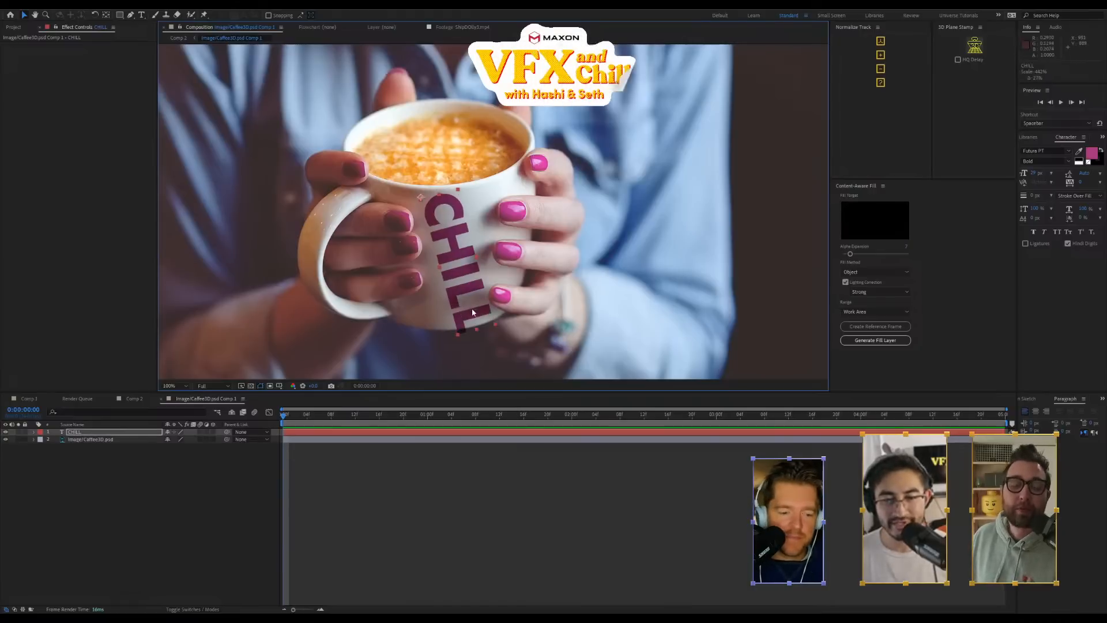
drag(472, 310, 474, 316)
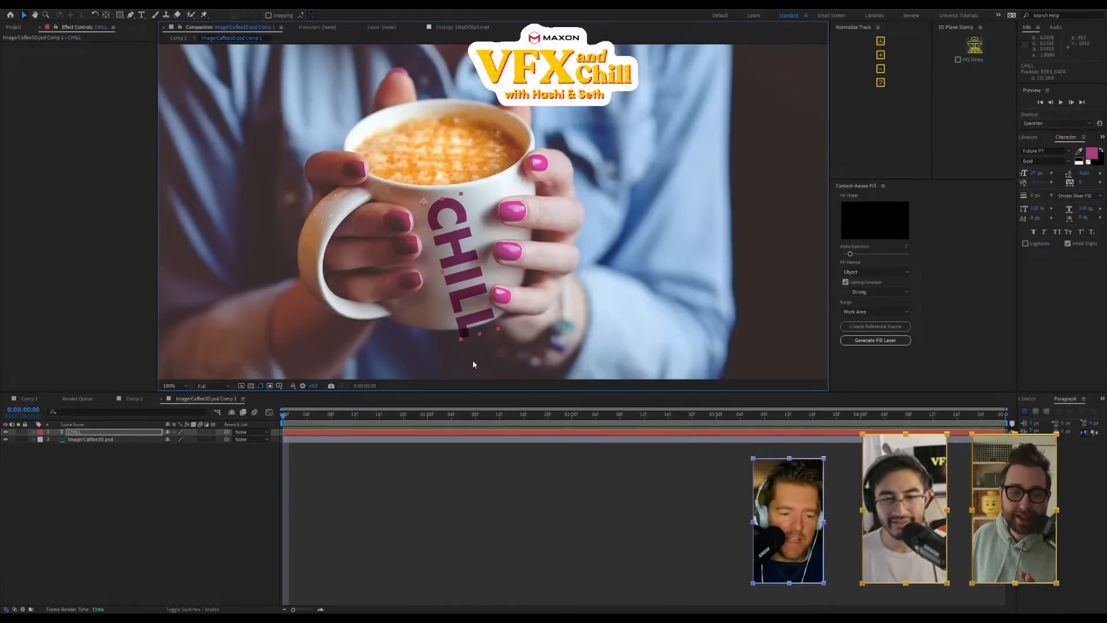
mouse_move(480, 261)
mouse_down()
mouse_move(468, 262)
mouse_move(478, 260)
mouse_up()
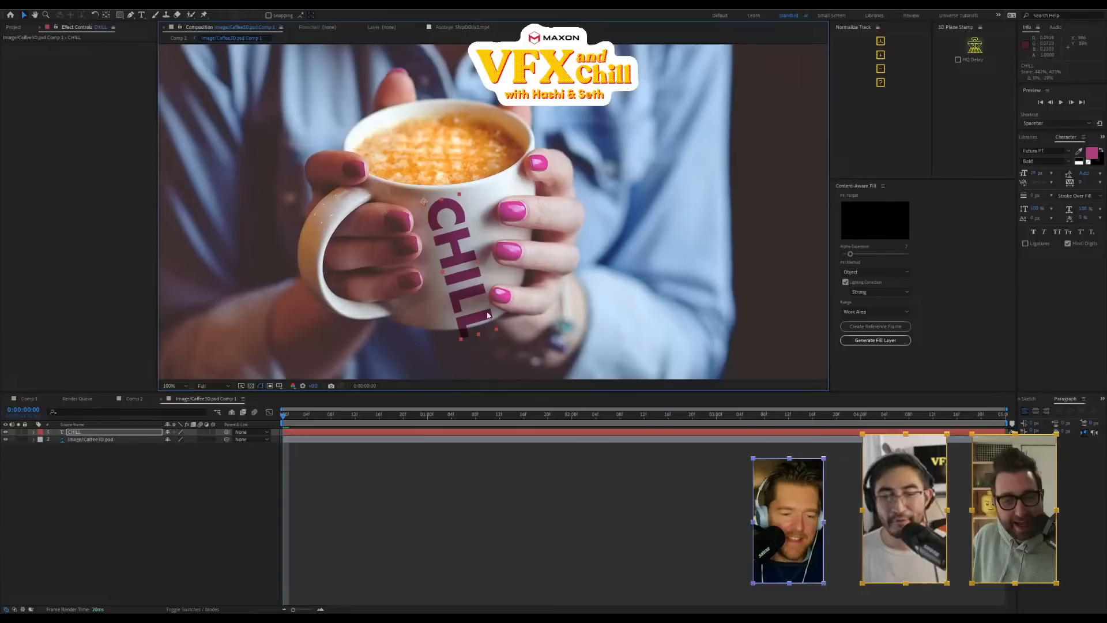
drag(496, 329, 484, 320)
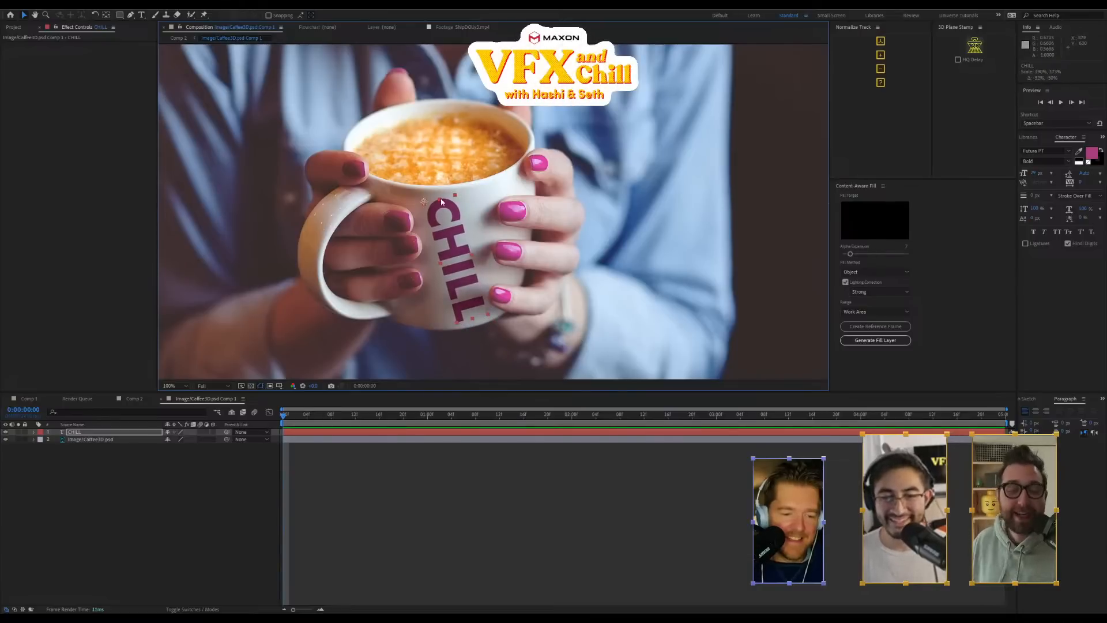
drag(454, 205, 459, 214)
key(v)
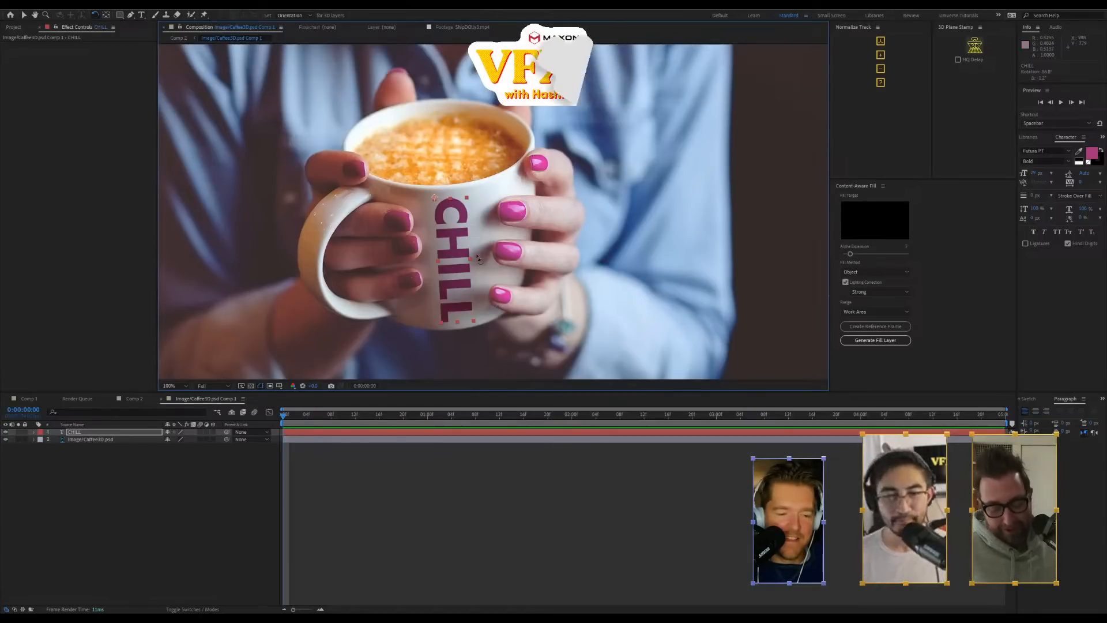
drag(468, 282, 470, 280)
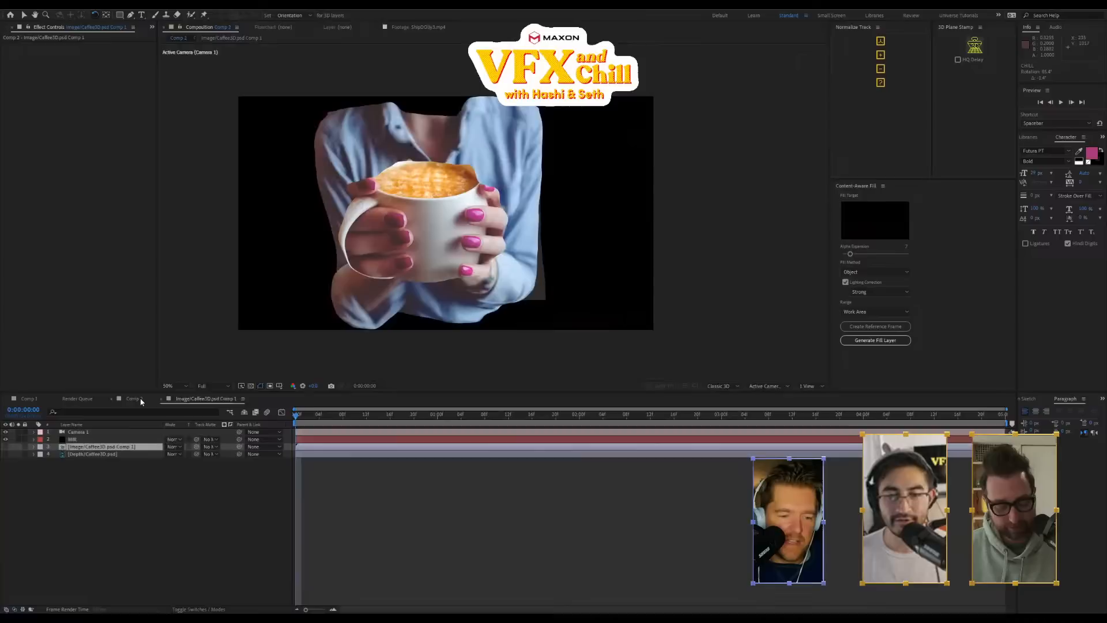
Return to Comp 2 and orbit Camera 1 around the mug to examine the CHILL text on the displaced mesh
click(141, 400)
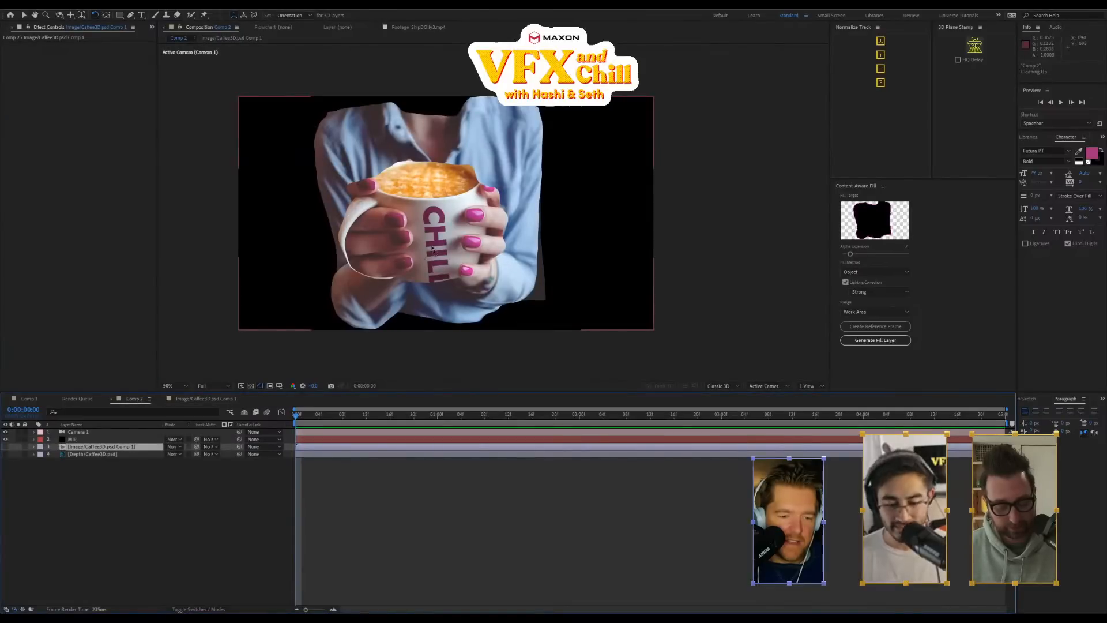
drag(431, 245, 441, 237)
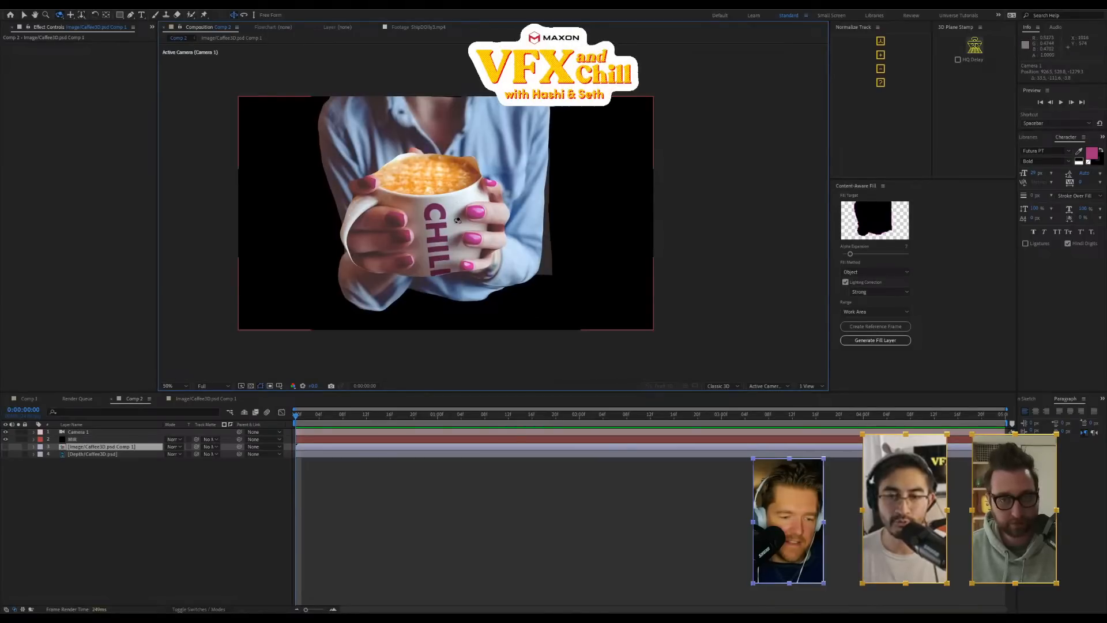
key(c)
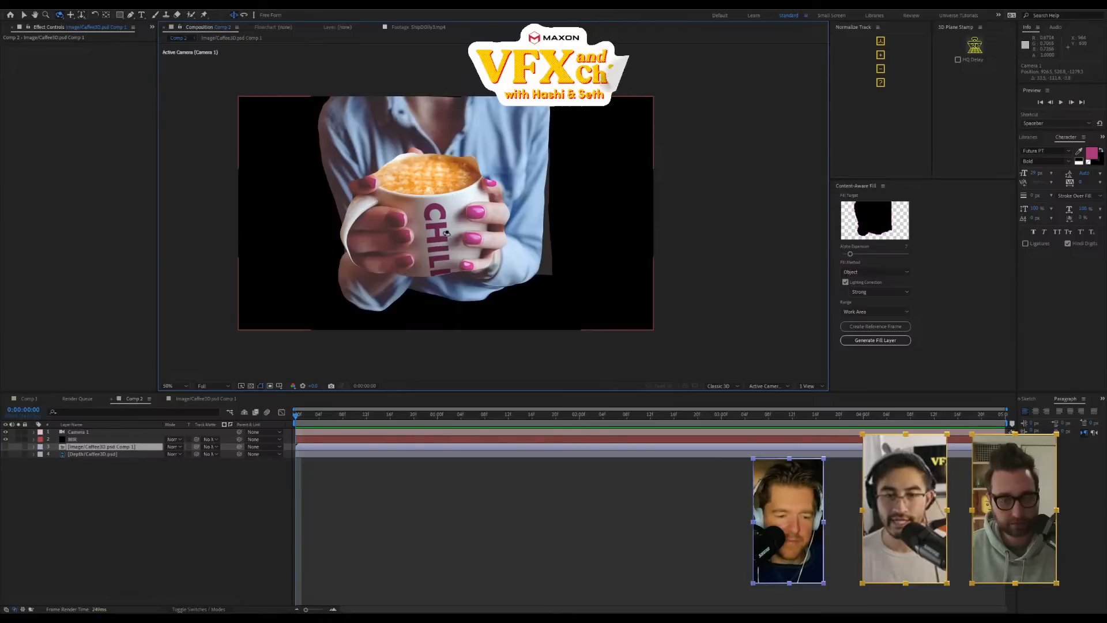
drag(447, 233, 445, 233)
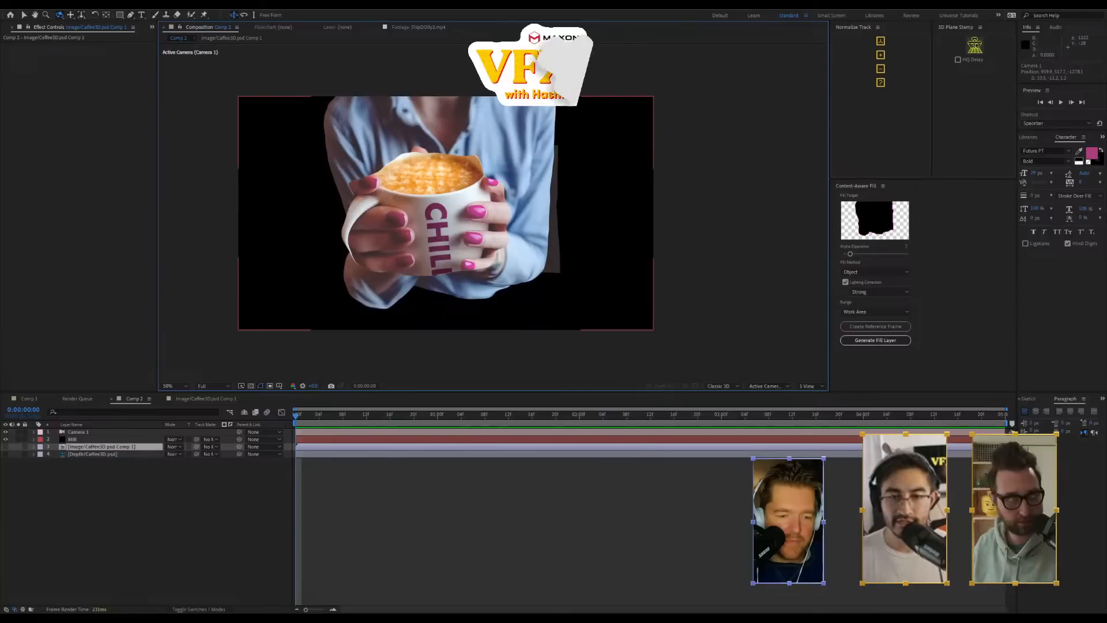
drag(512, 260, 674, 159)
drag(649, 202, 657, 214)
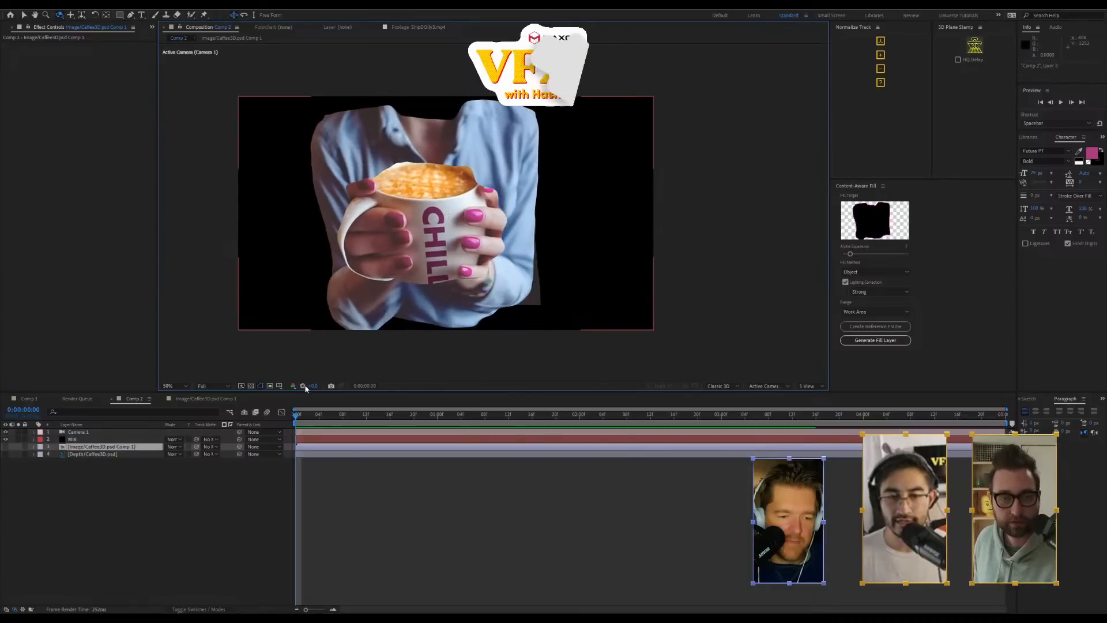
Reduce the Fractal Amplitude of the Mir layer to flatten the displacement
click(91, 440)
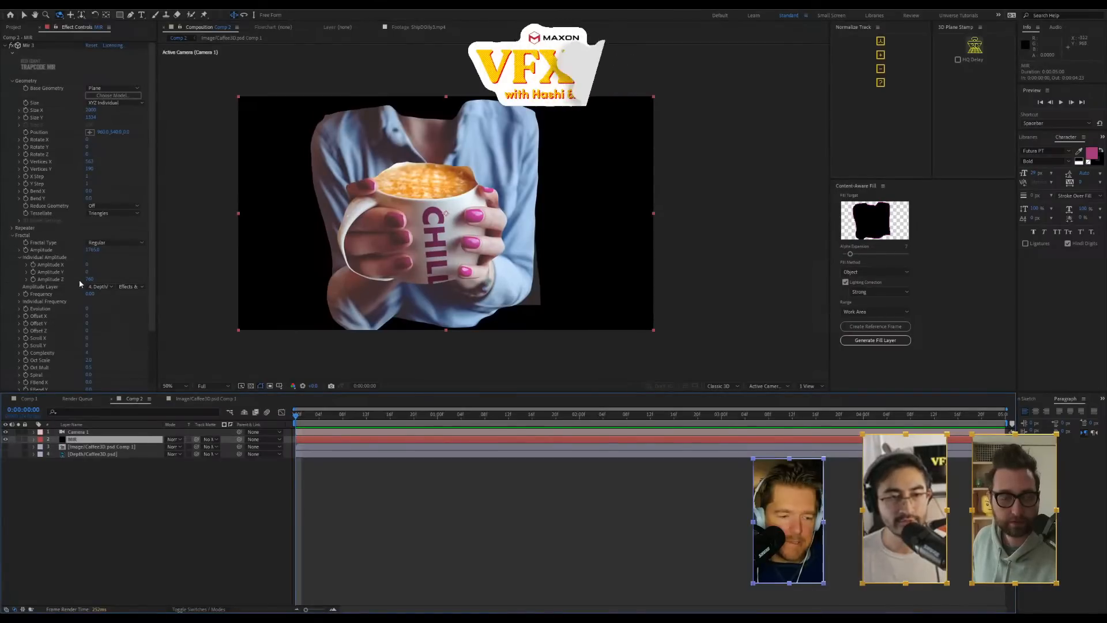
drag(95, 250, 107, 482)
key(ctrl+z)
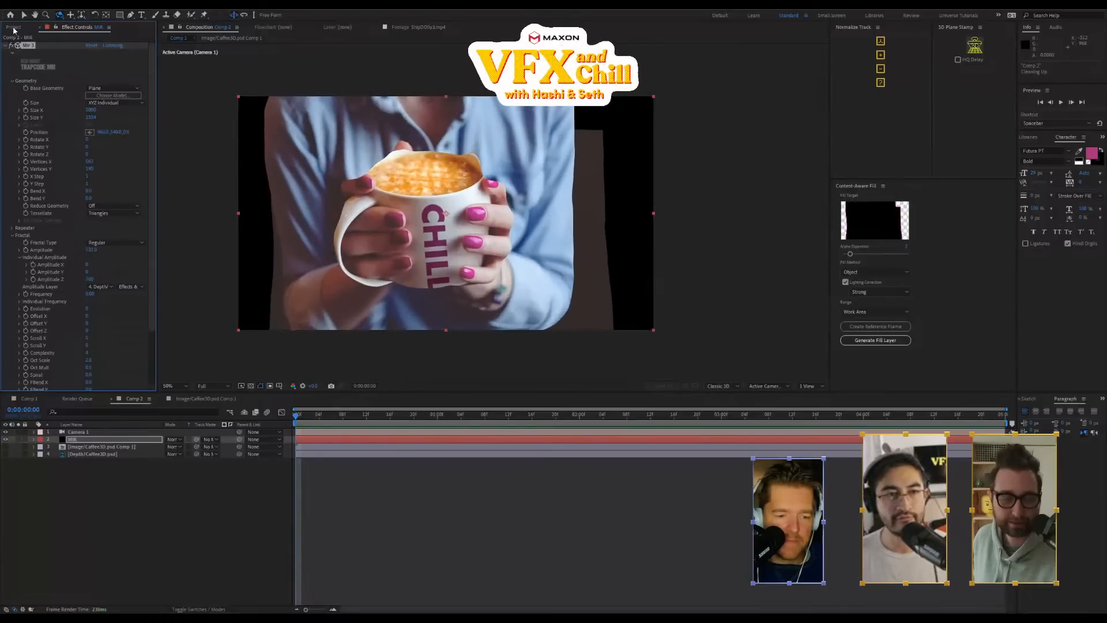
Find JawsRoyRend.mp4 in the project's 02_FOOTAGE folder and play it in the footage viewer
click(13, 28)
click(65, 196)
click(20, 147)
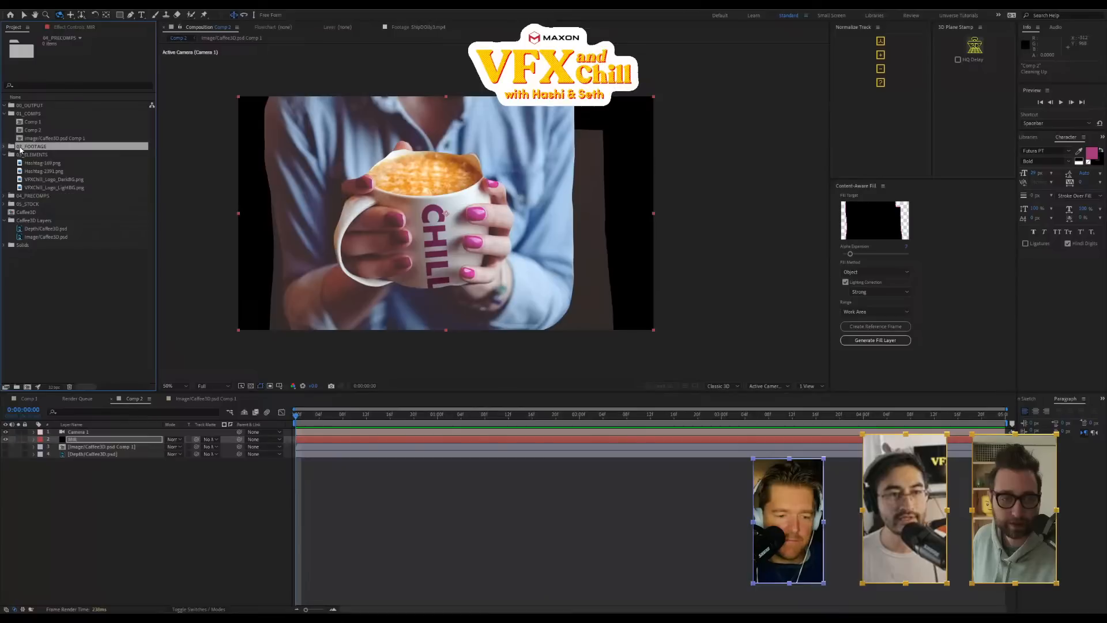
click(5, 147)
click(36, 286)
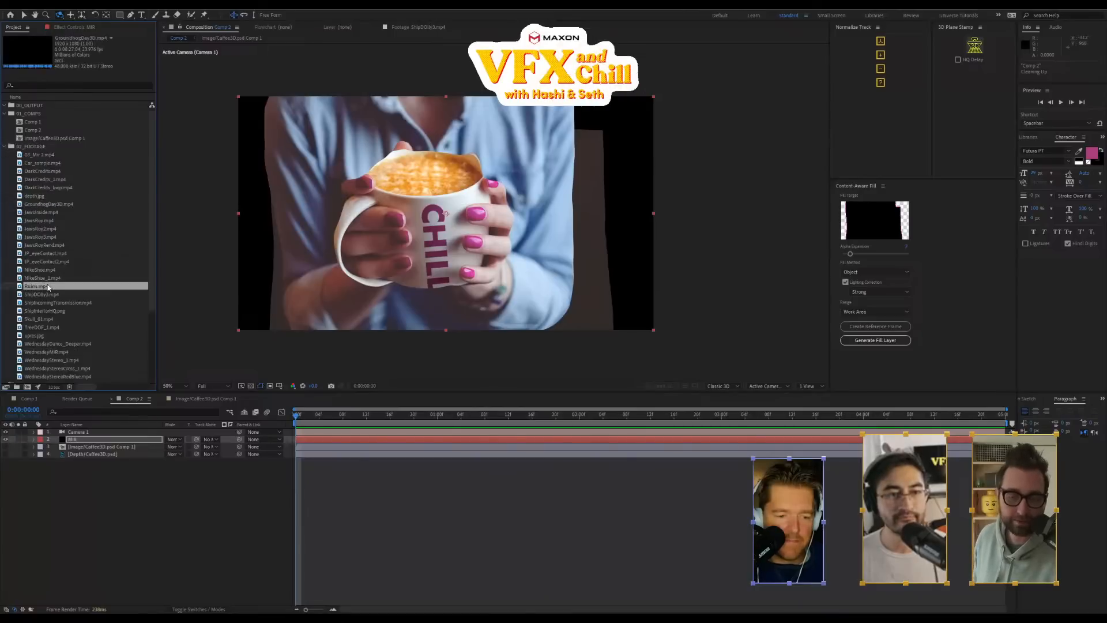
click(55, 246)
scroll(58, 223, down, 1)
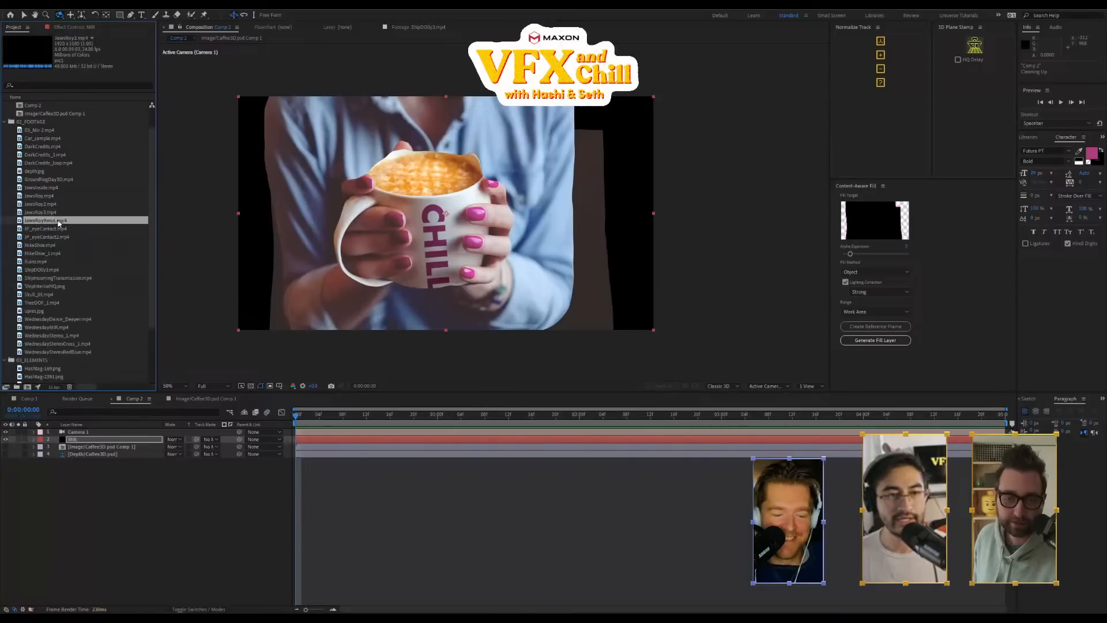
double_click(26, 222)
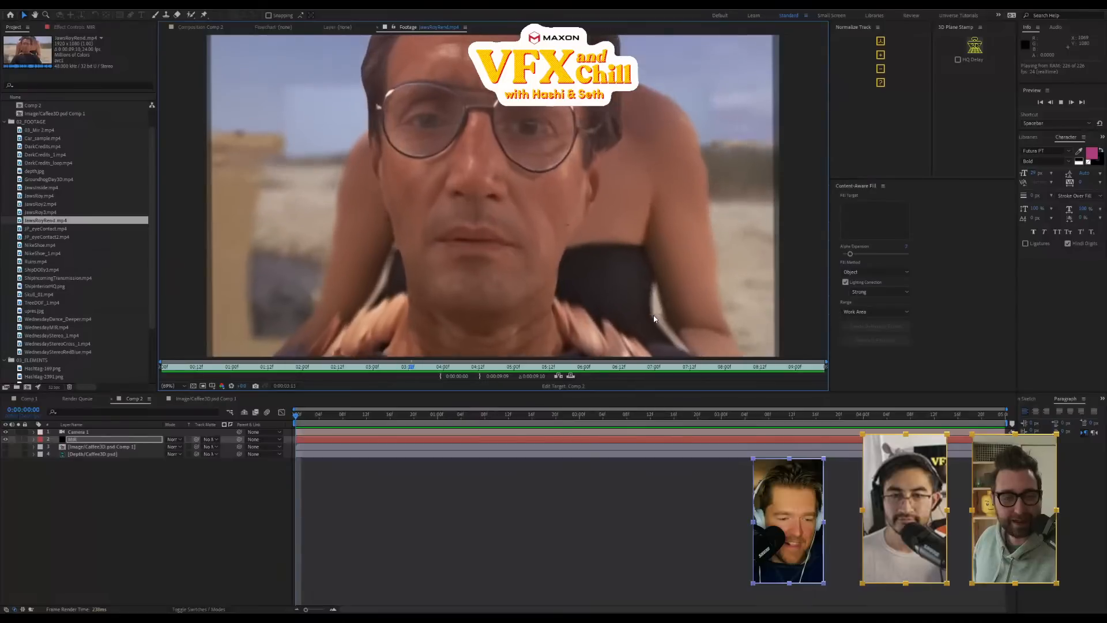
Scrub to a later frame of JawsRoyRend.mp4 and play JawsInside.mp4 in the footage viewer
drag(558, 372, 578, 369)
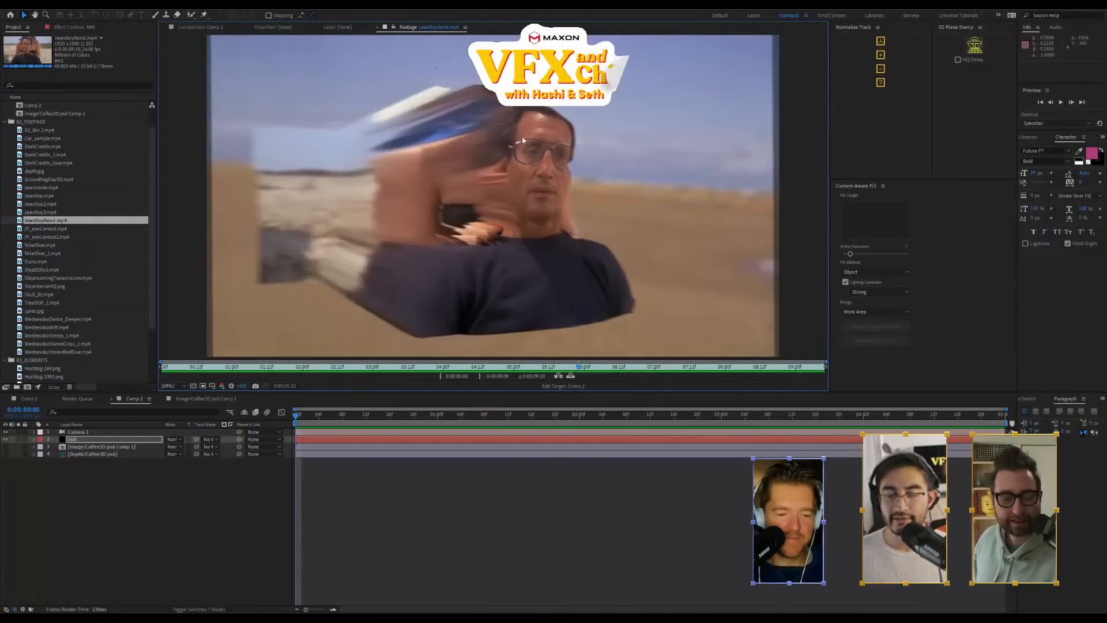
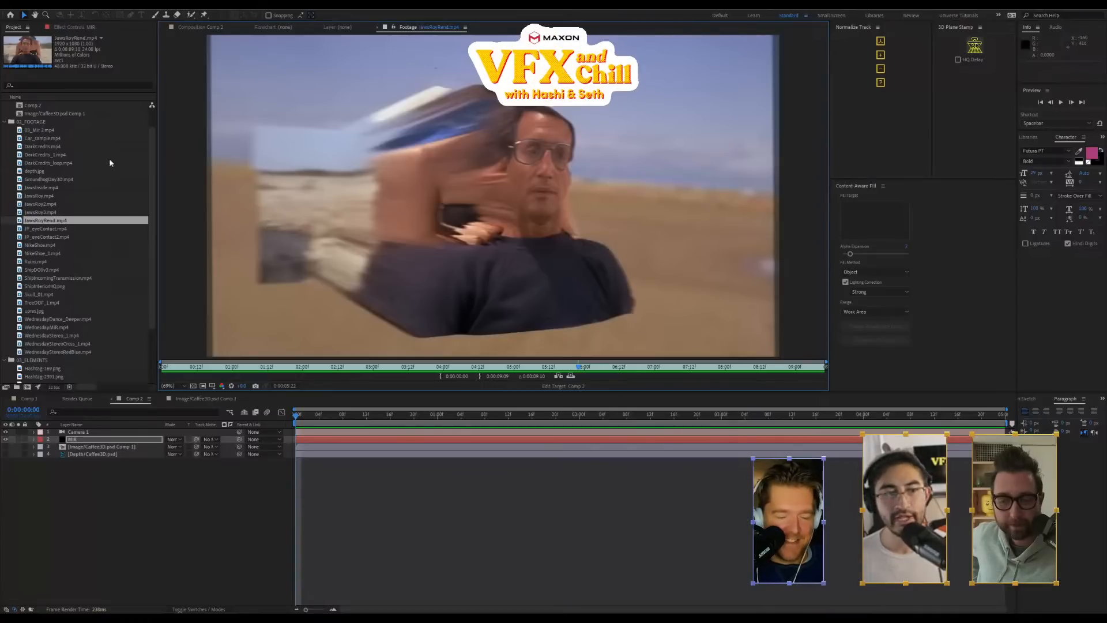
click(49, 179)
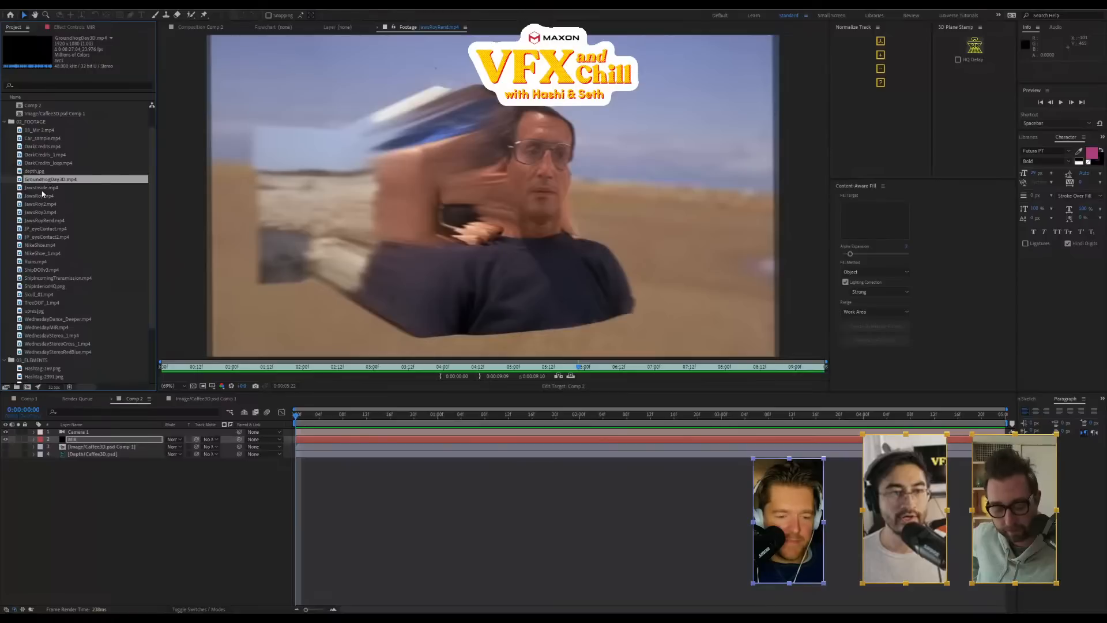
double_click(23, 188)
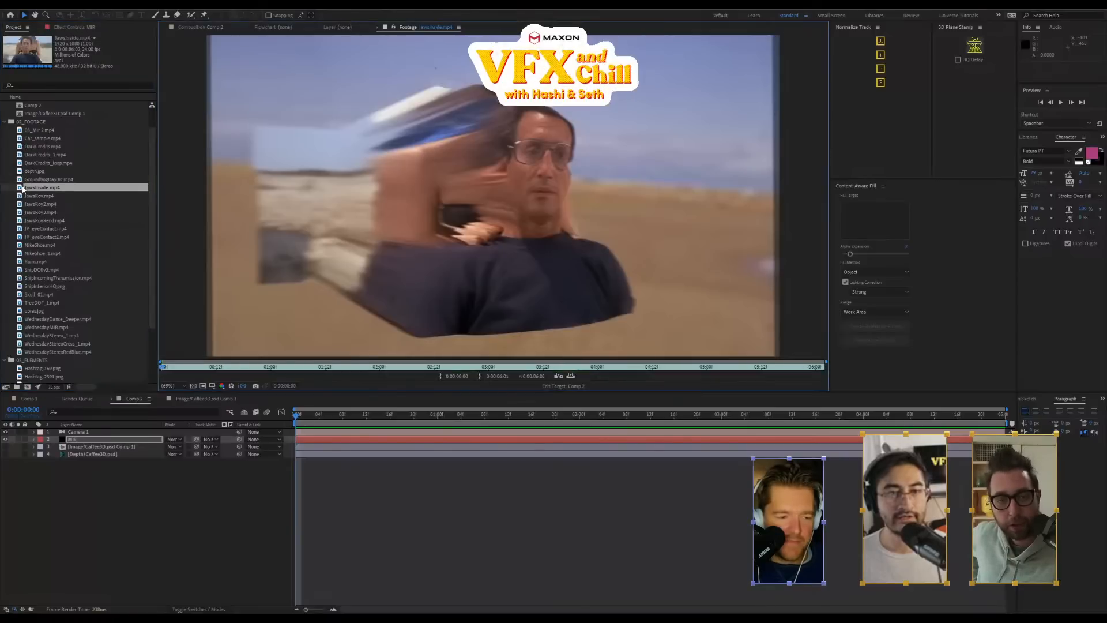
key(space)
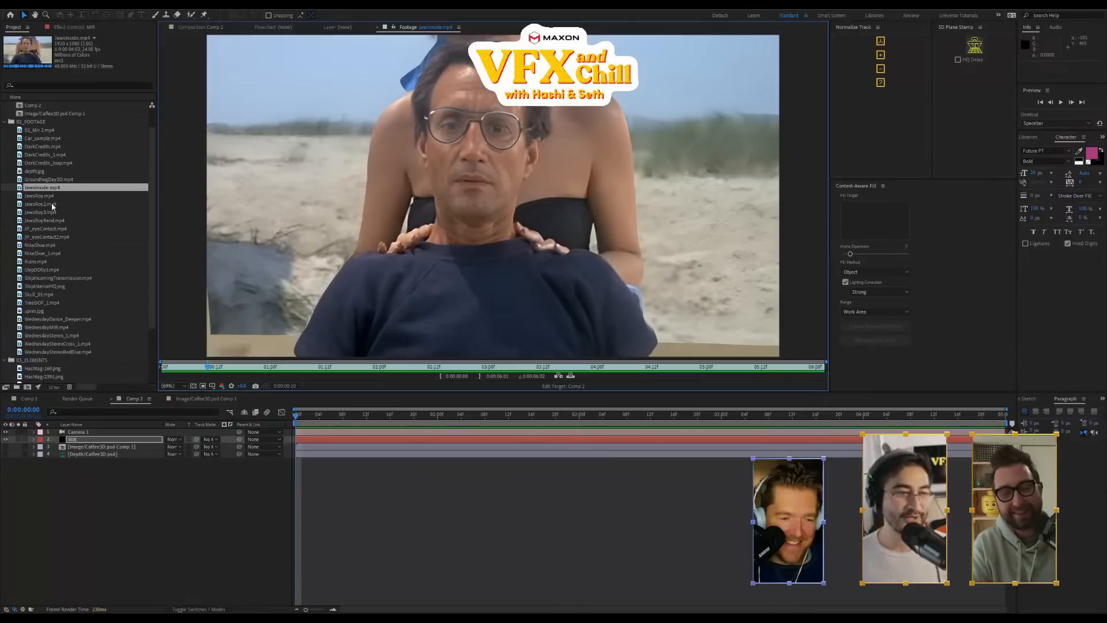
Play Ruins.mp4 and the ship depth-of-field clip listed directly below it in 02_FOOTAGE
click(52, 213)
click(53, 229)
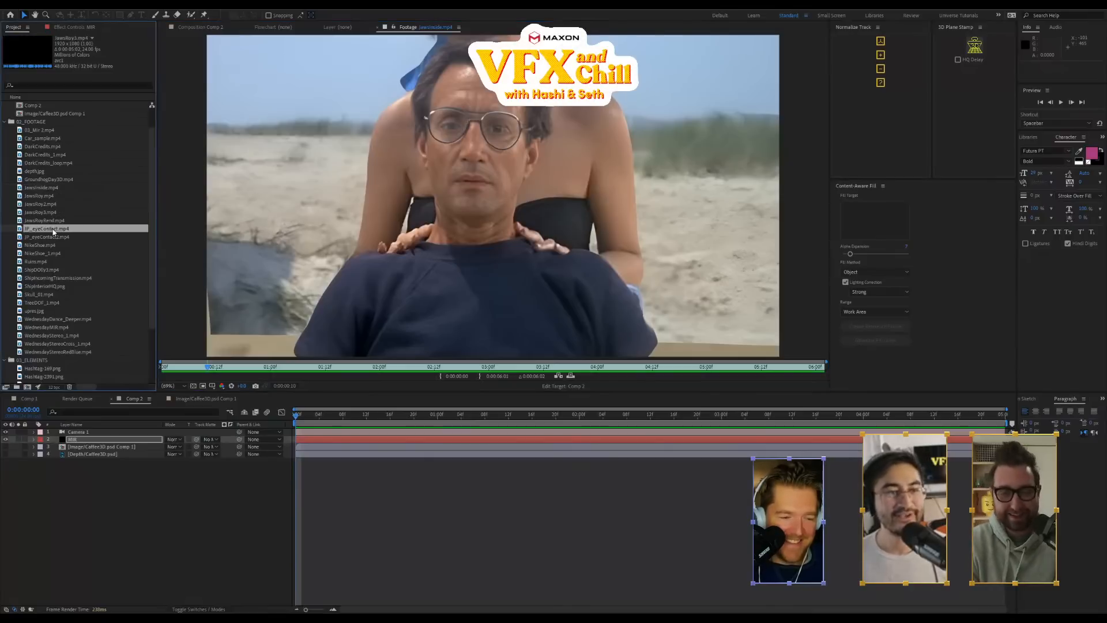
double_click(33, 262)
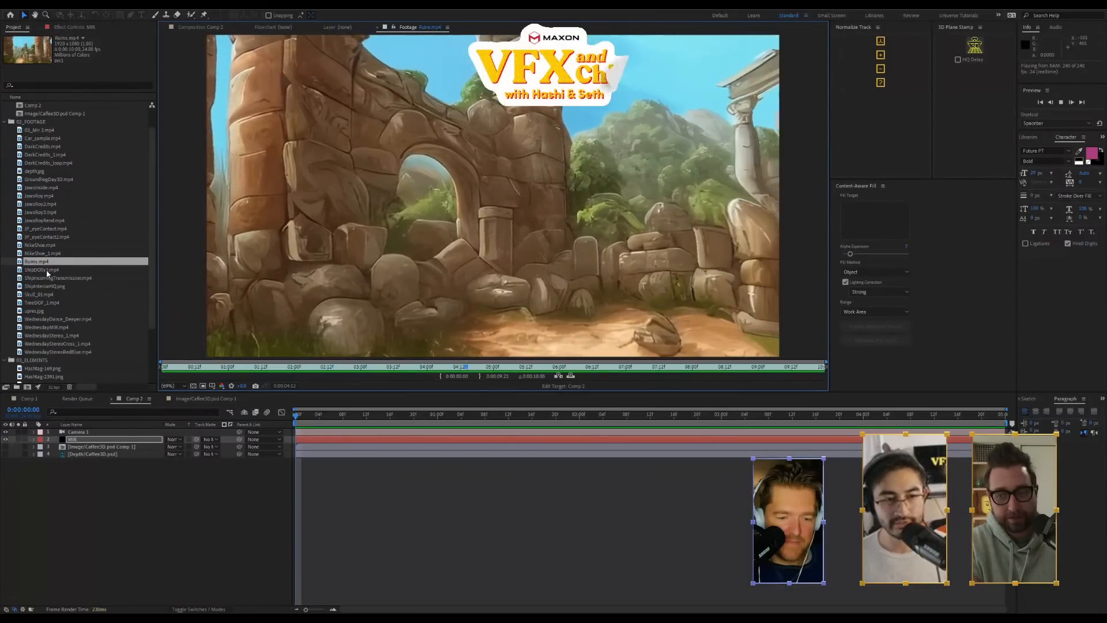
double_click(48, 270)
key(space)
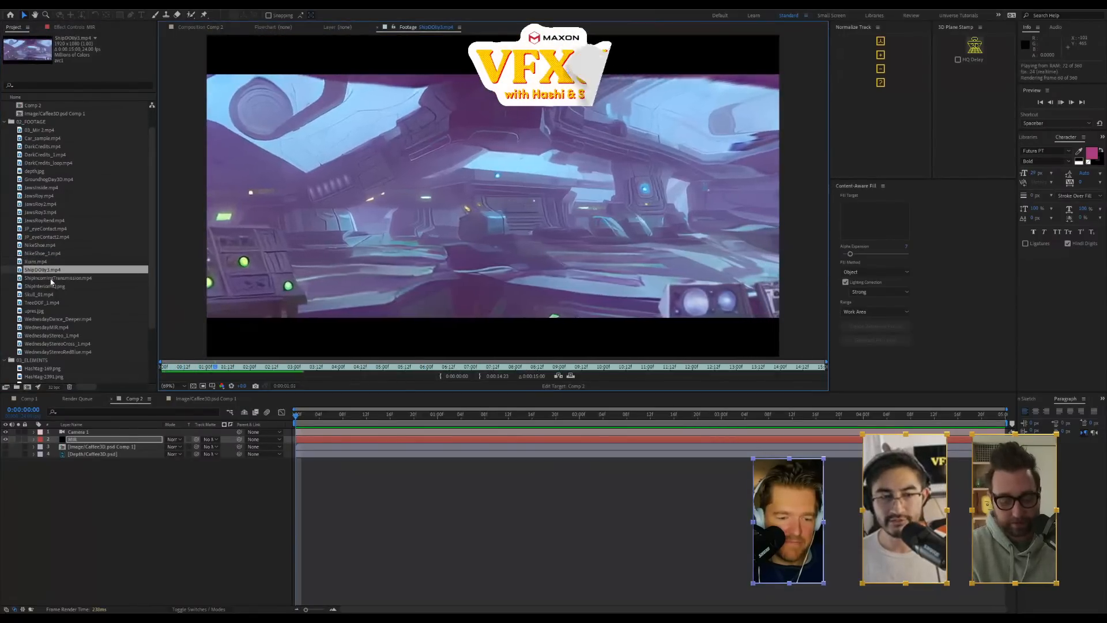
Review ShipIncomingTransmission.mp4, the ship interior still image and Skull_01.mp4 in the footage viewer
double_click(51, 278)
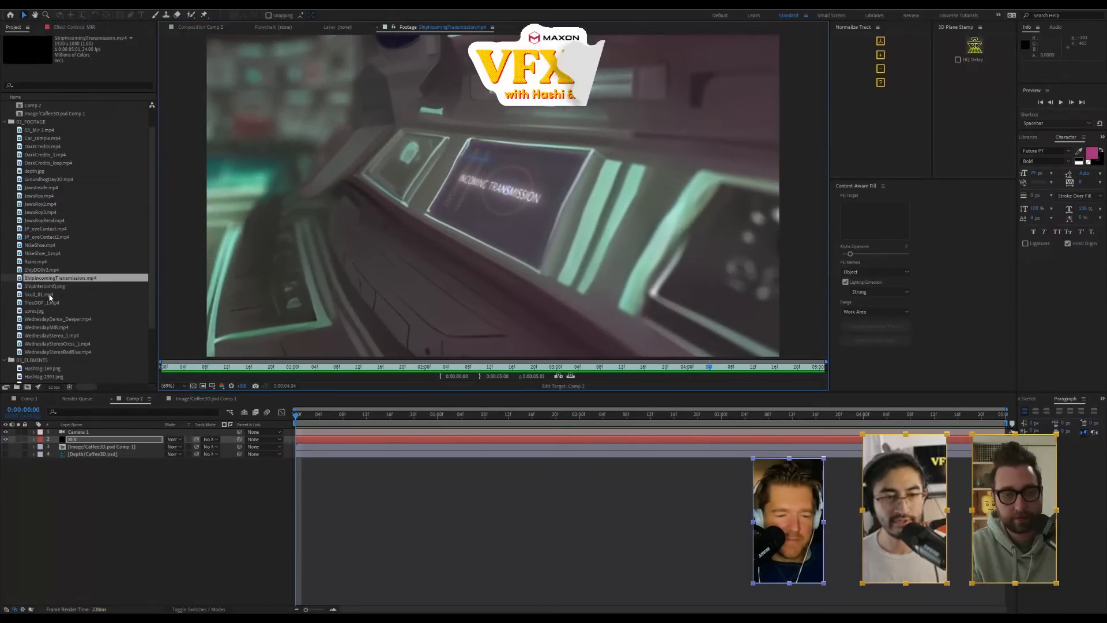
double_click(51, 295)
double_click(57, 279)
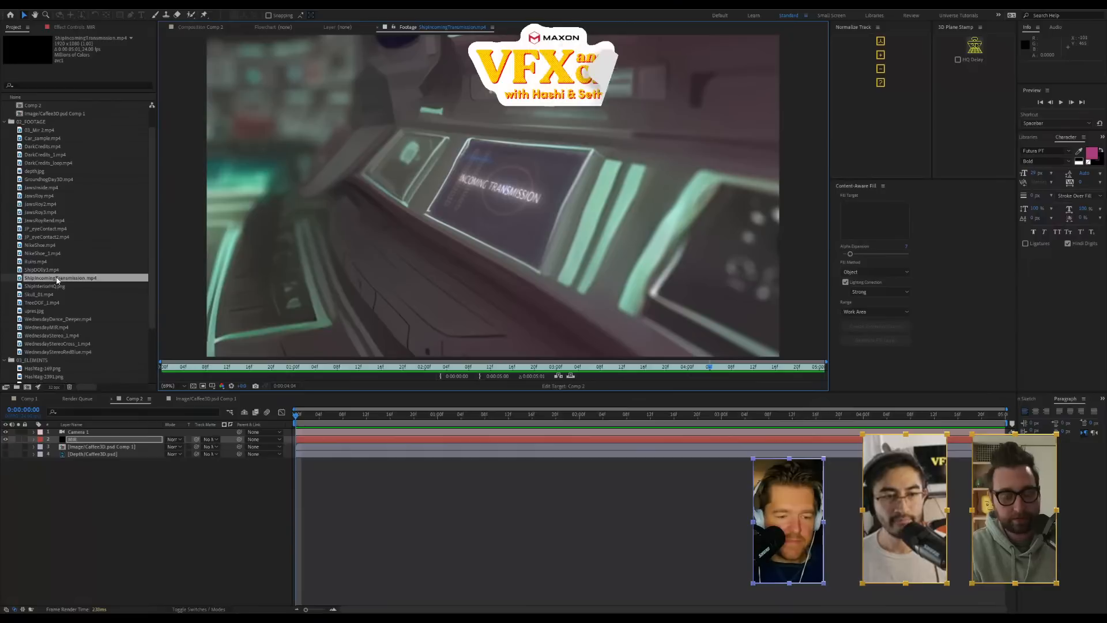
double_click(46, 287)
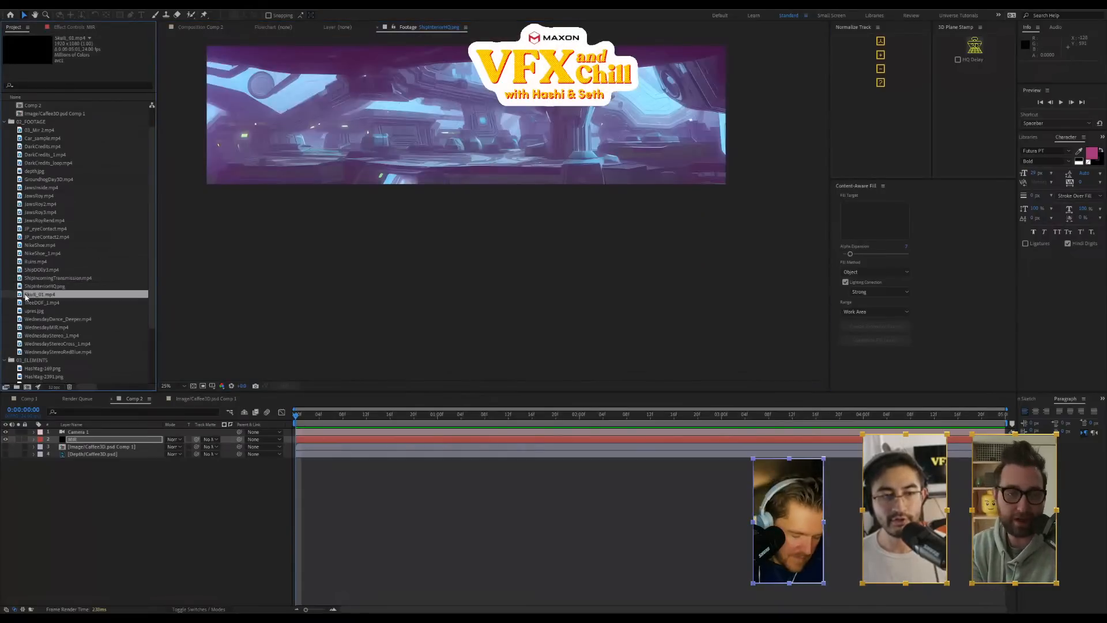
double_click(26, 295)
click(35, 302)
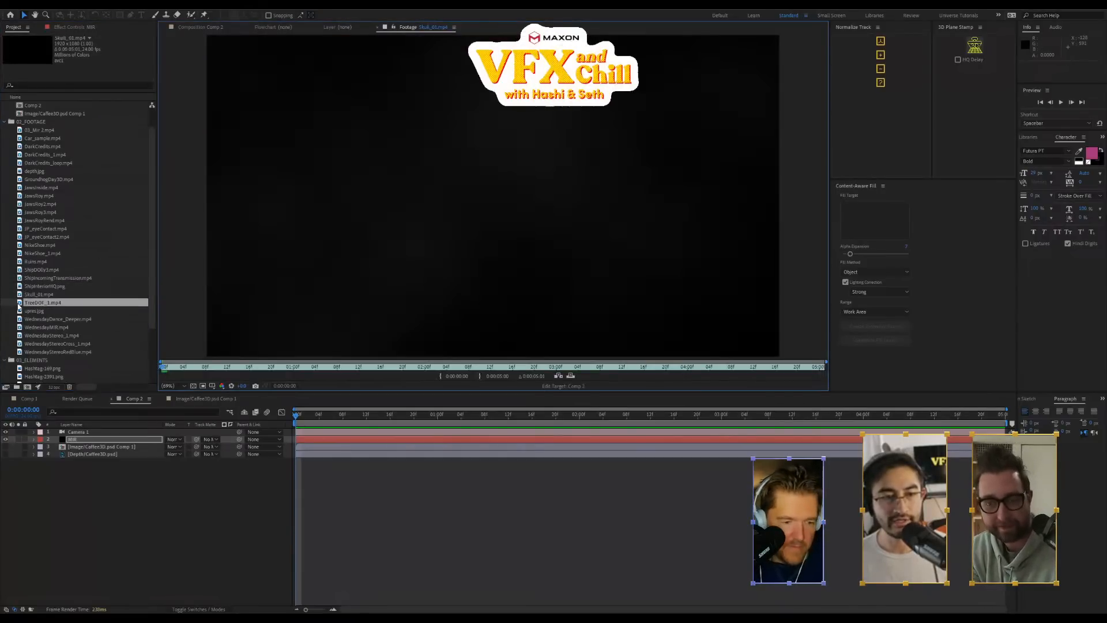
Play DarkCredits_loop.mp4 from 02_FOOTAGE to examine the skull and tree credits sequence
click(48, 164)
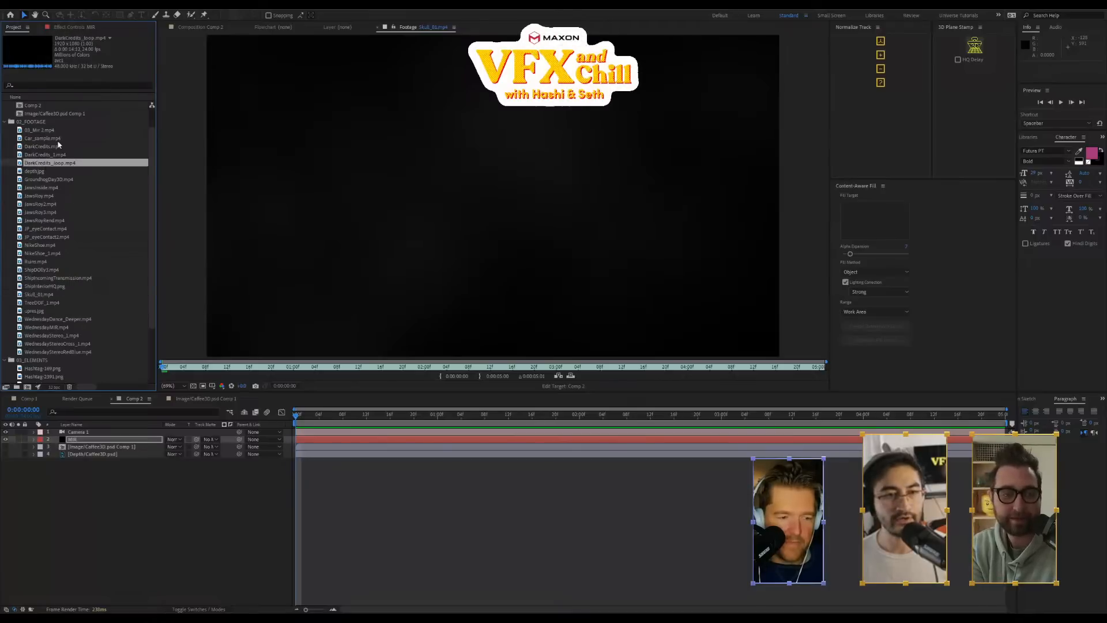
double_click(22, 166)
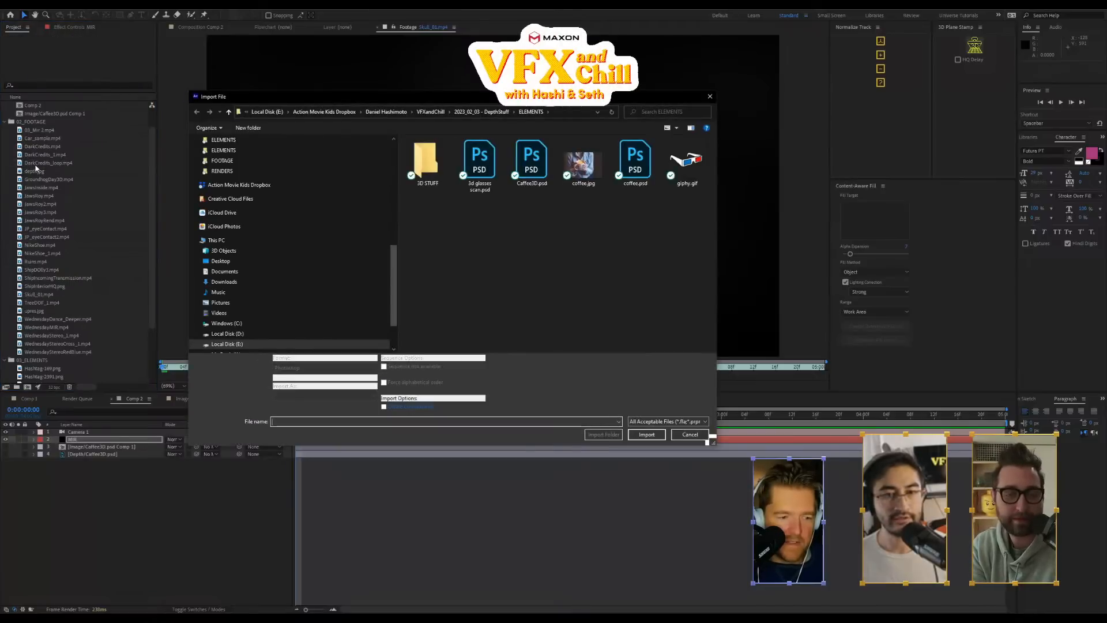
click(705, 435)
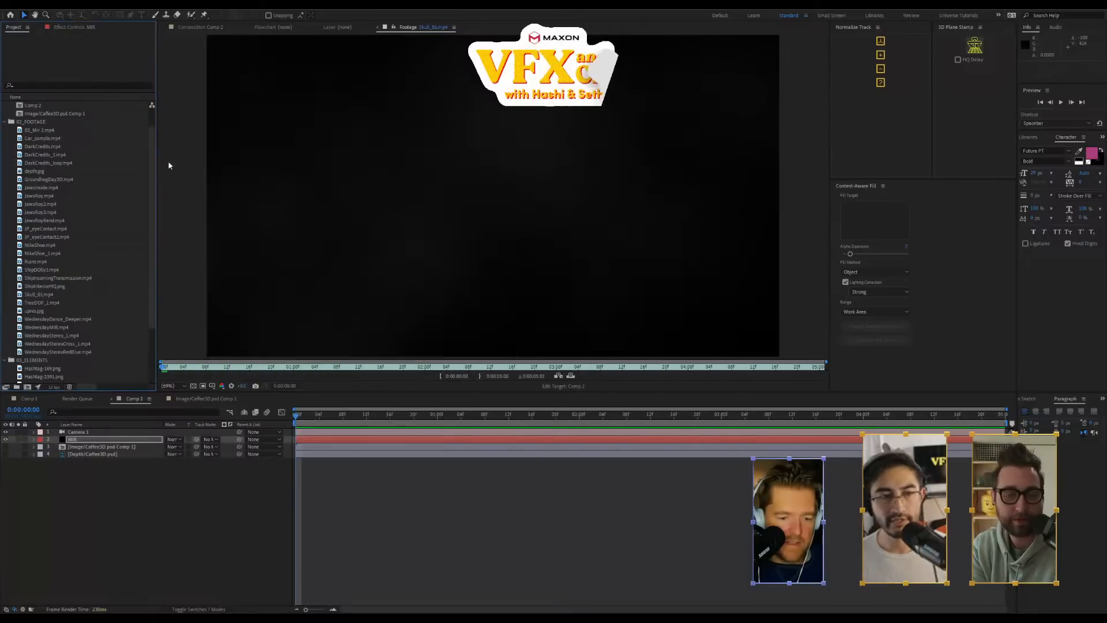
double_click(54, 164)
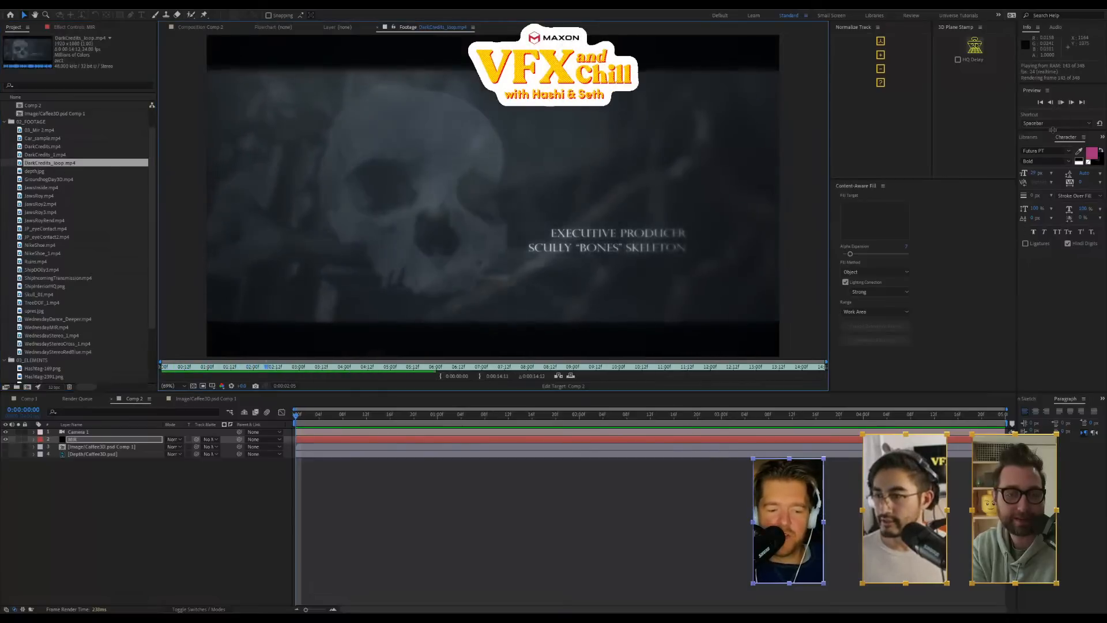
drag(1053, 131, 1053, 178)
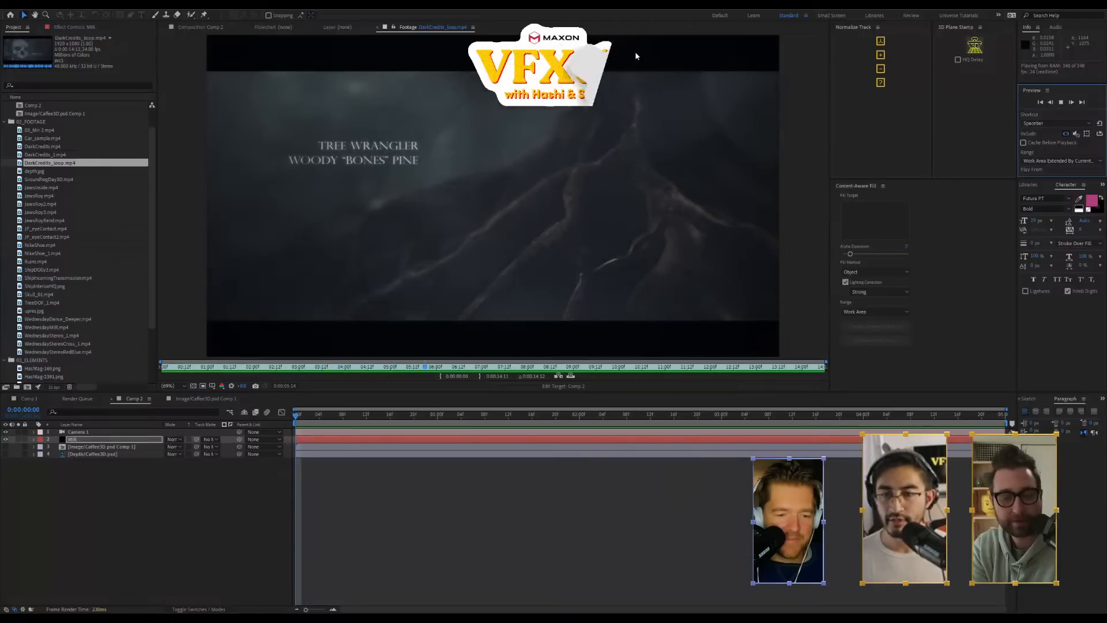
key(space)
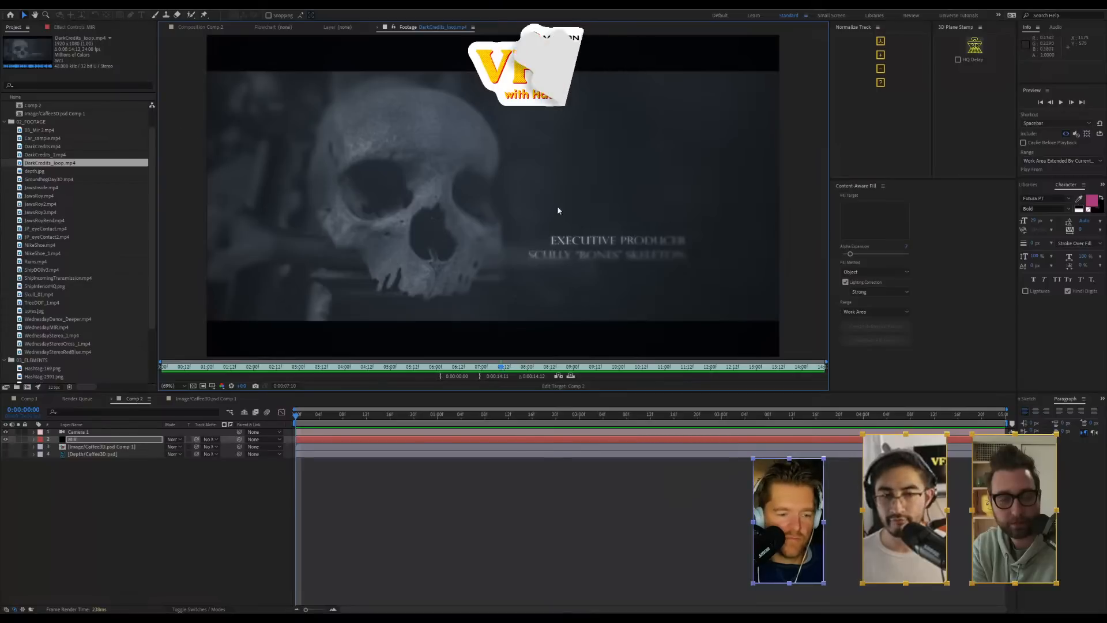
Collapse the 02_FOOTAGE folder, return to Comp 2 and open the recent project ProductShots_02.aep without saving the current one
click(5, 123)
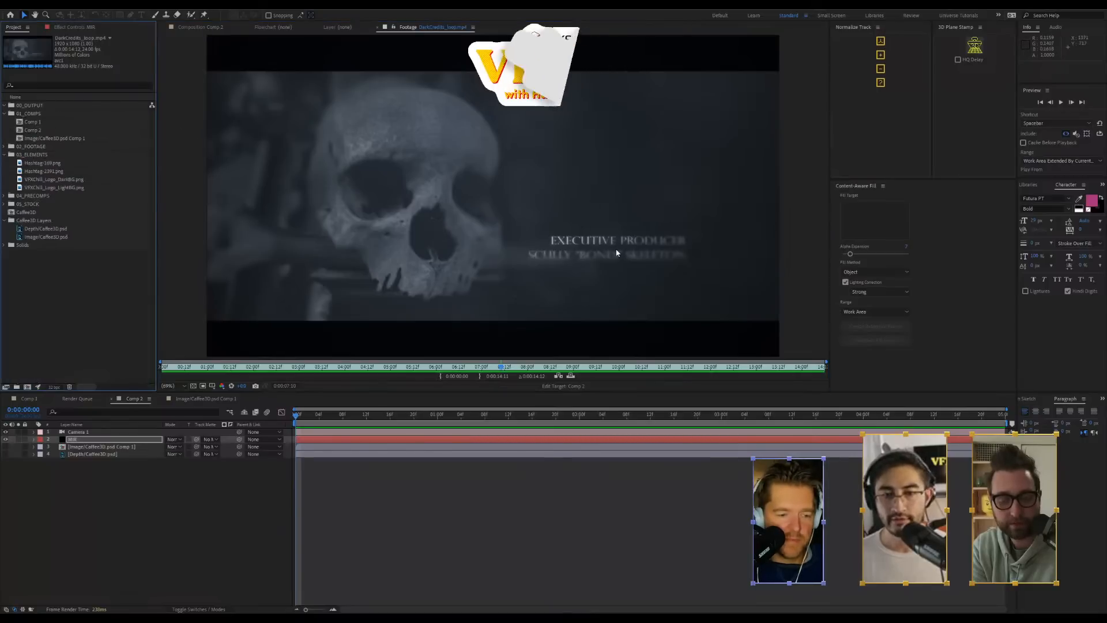
click(134, 399)
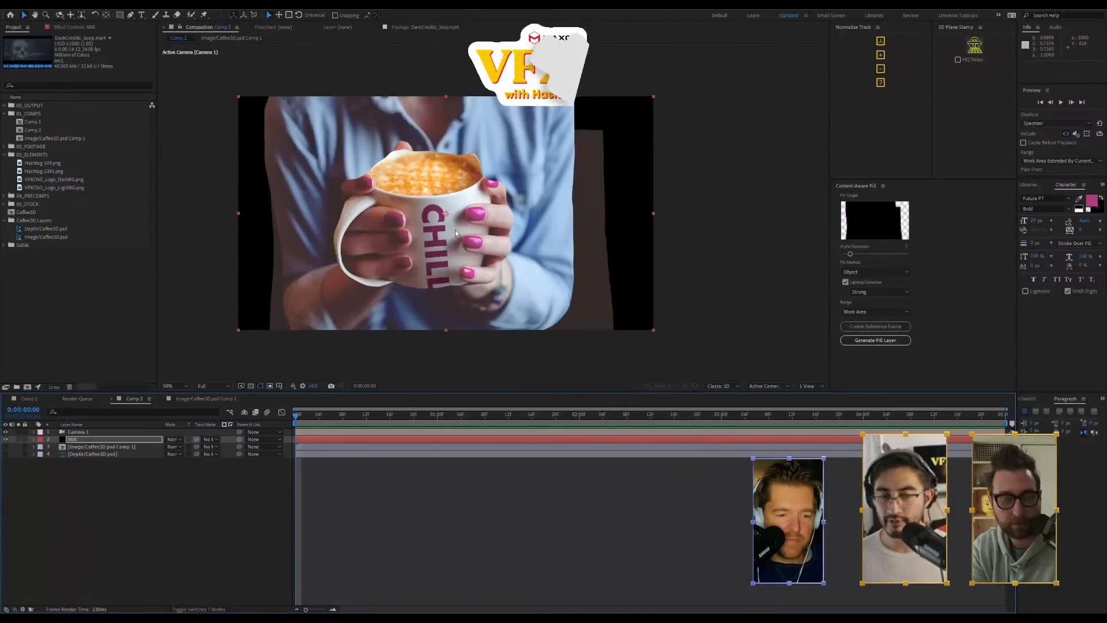
click(10, 4)
mouse_move(69, 43)
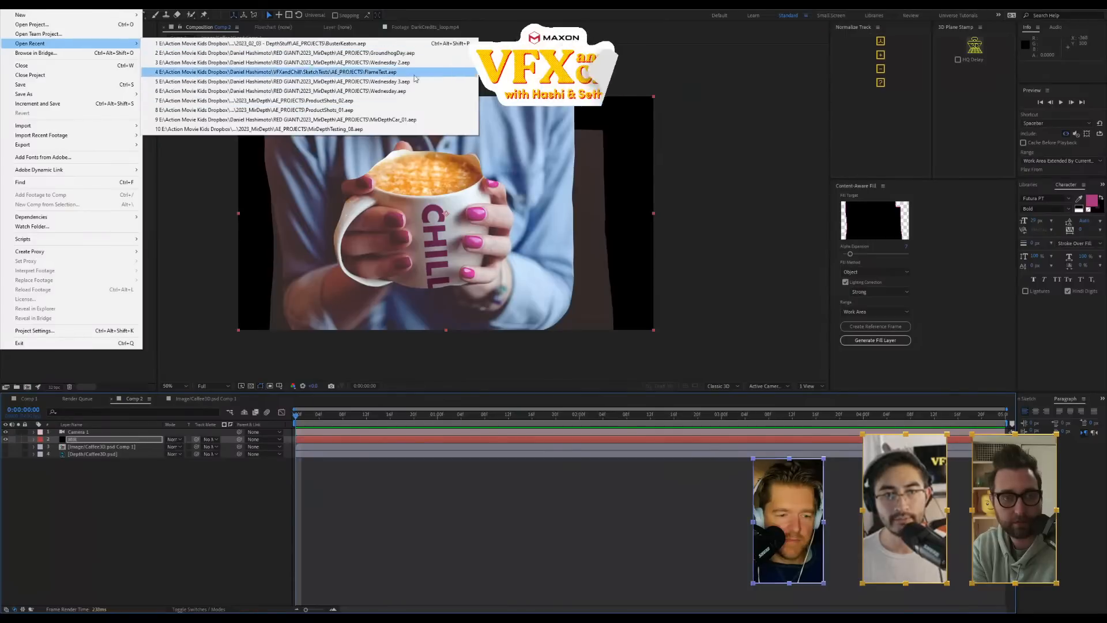
click(384, 101)
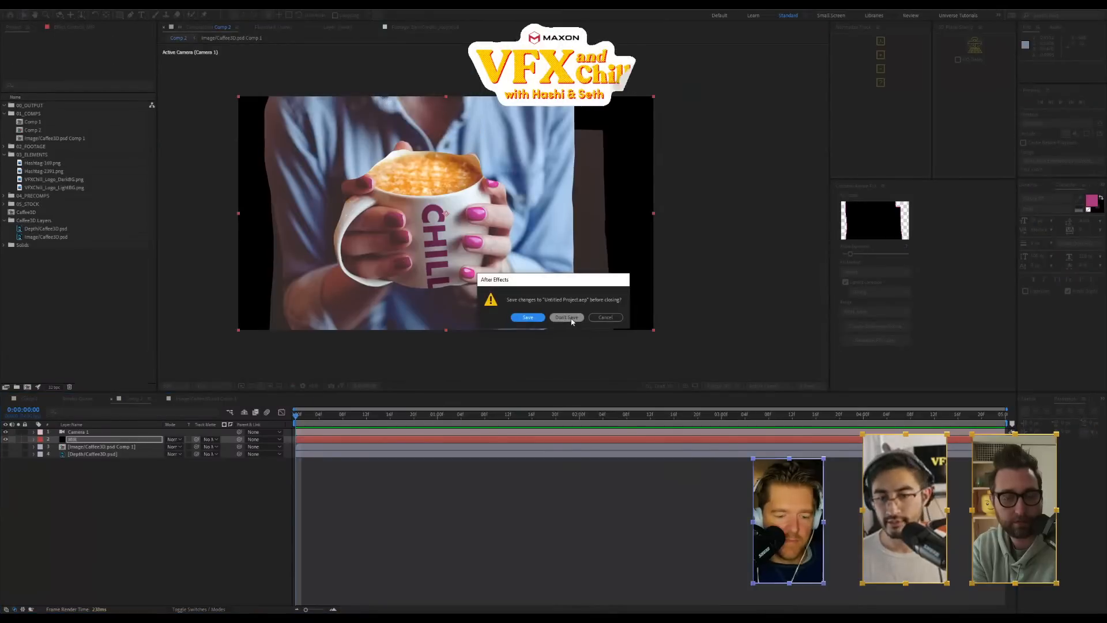
click(570, 318)
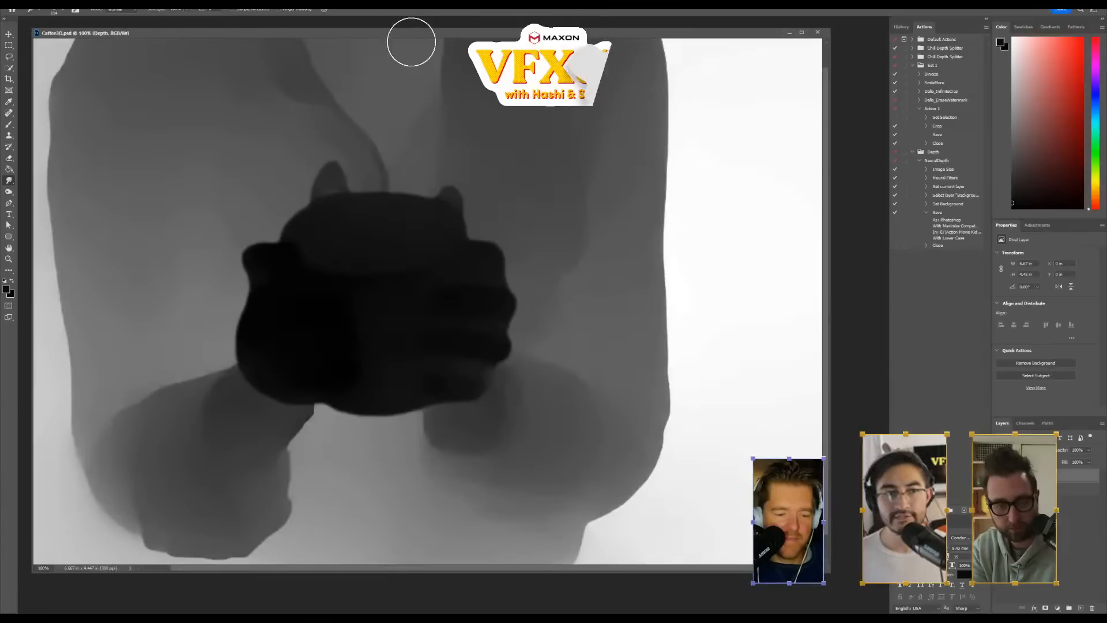
key(alt+Tab)
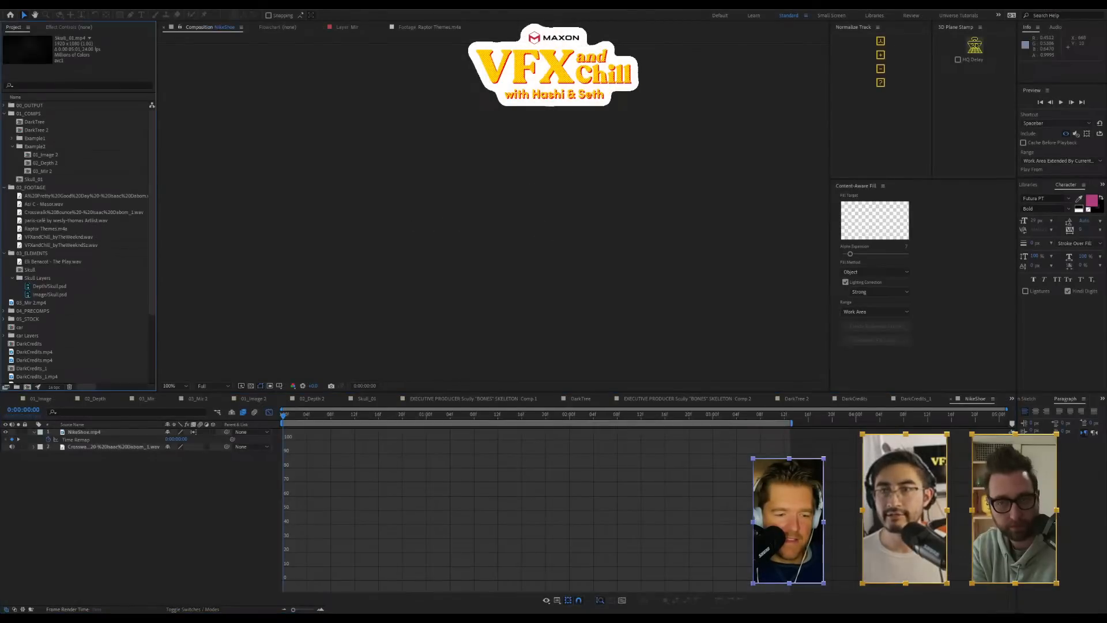
key(alt+Tab)
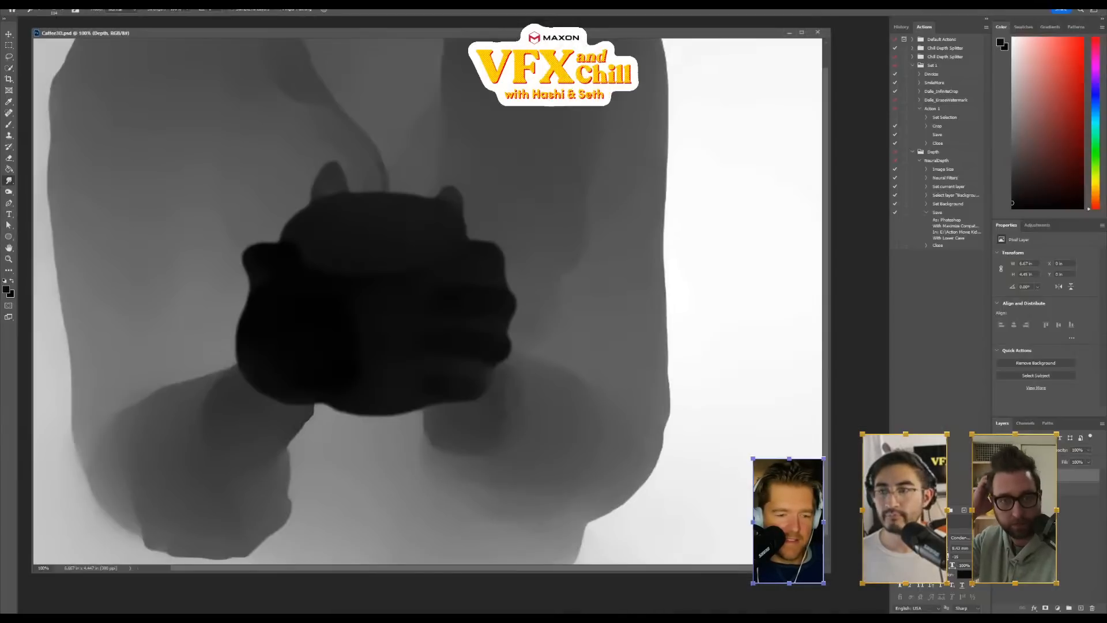
key(alt+Tab)
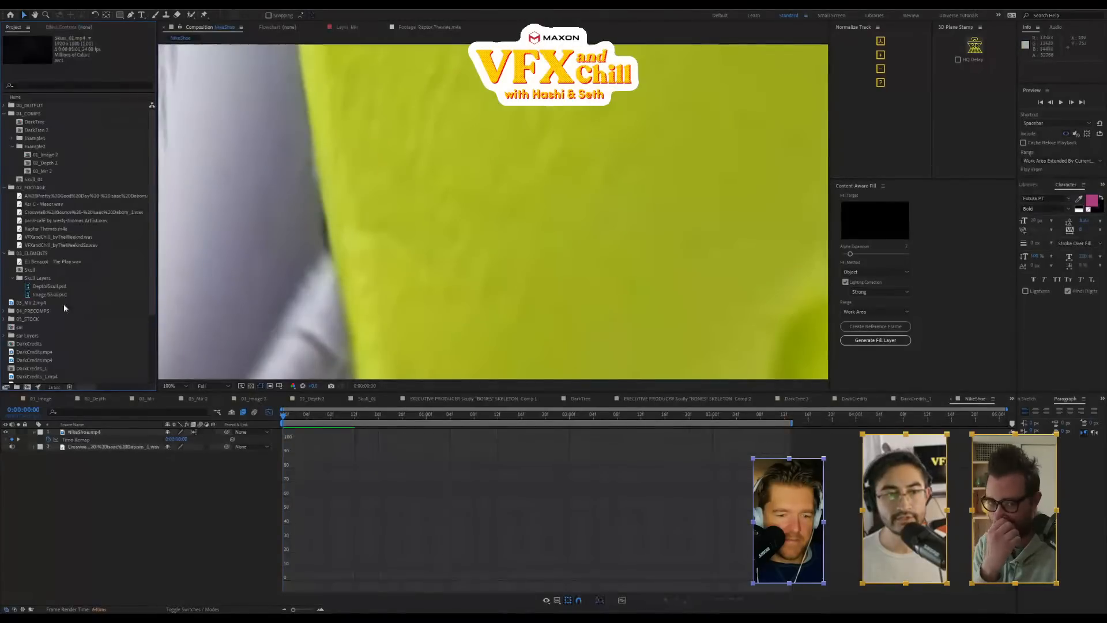
Look through the project's comps, footage, elements and stock folders for the product shot source layers
click(50, 288)
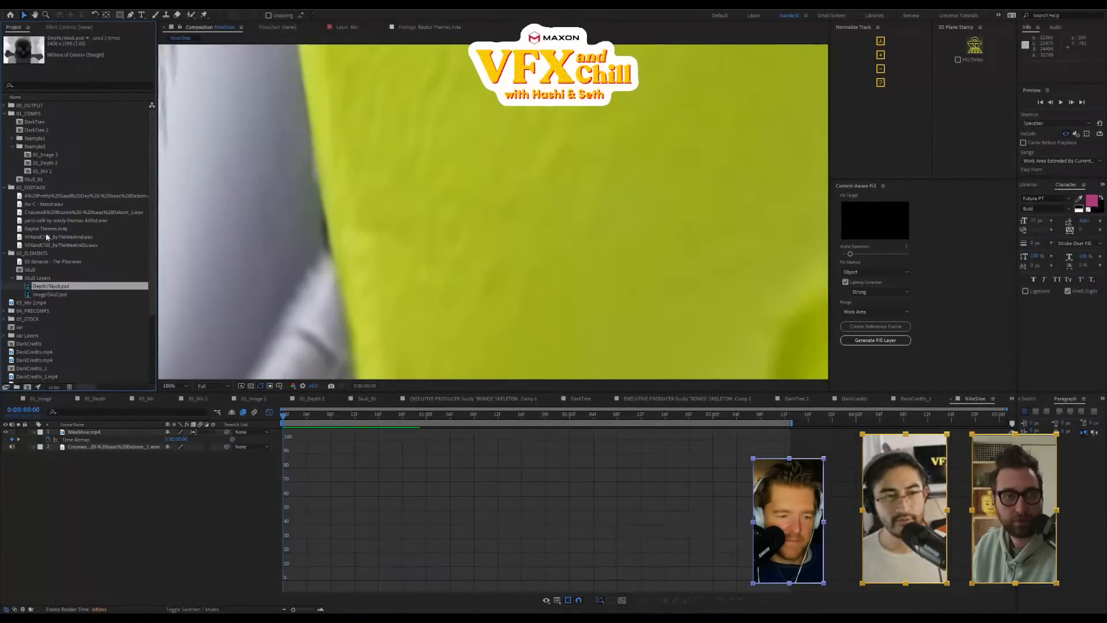
scroll(46, 236, down, 4)
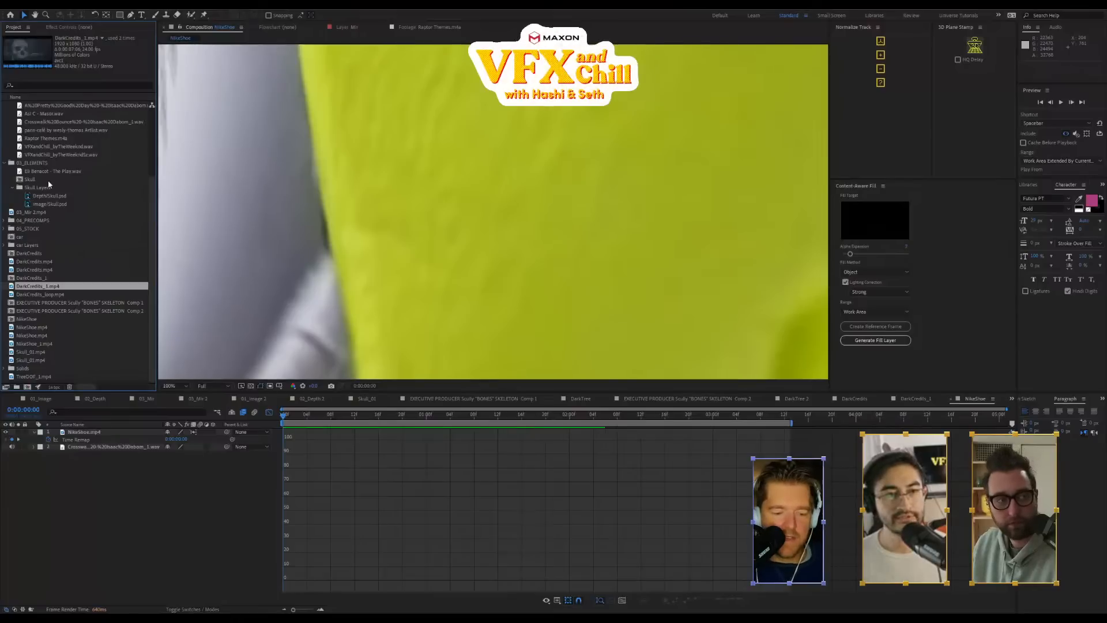
scroll(49, 184, up, 3)
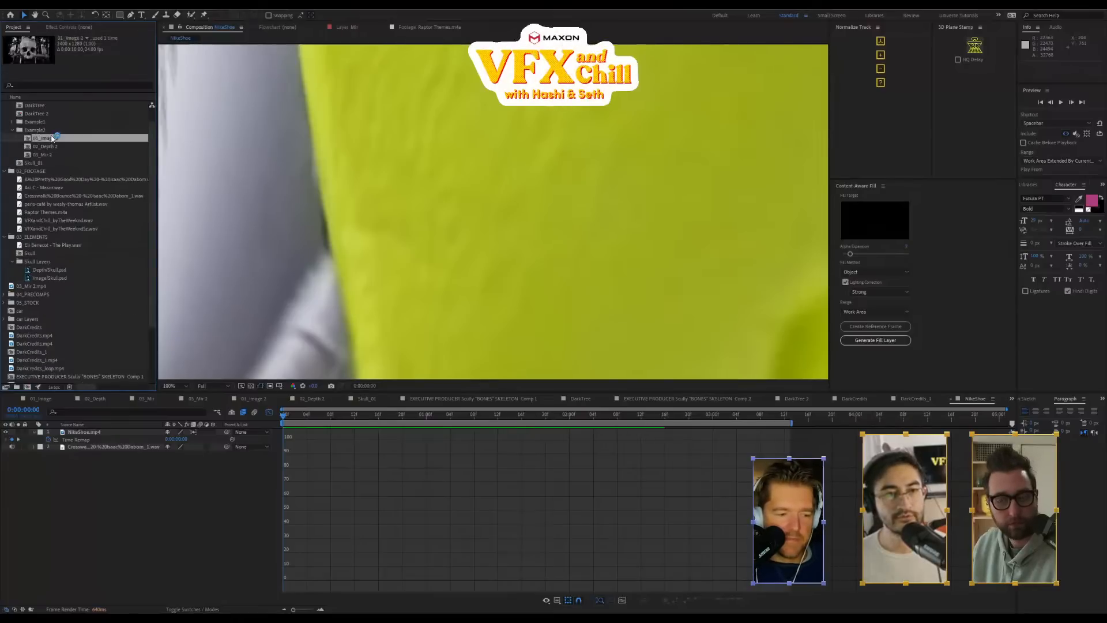
click(54, 154)
click(50, 220)
click(51, 238)
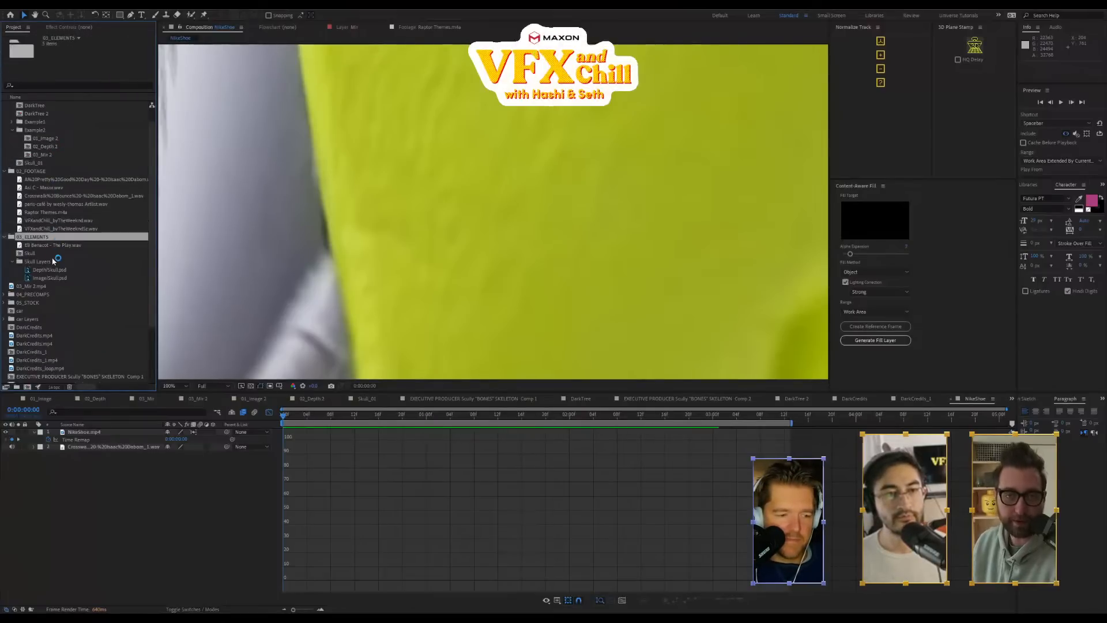
scroll(51, 255, down, 2)
click(11, 245)
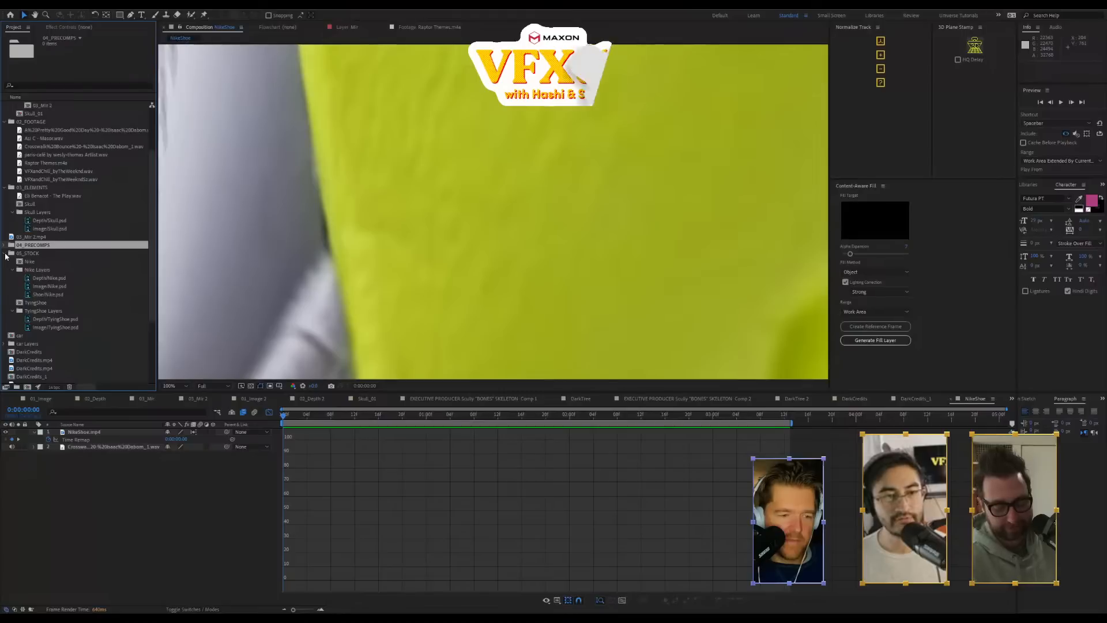
Inspect the Nike layers in 05_STOCK and view the whole shoe image from Image/Nike.psd at 50% zoom
click(60, 278)
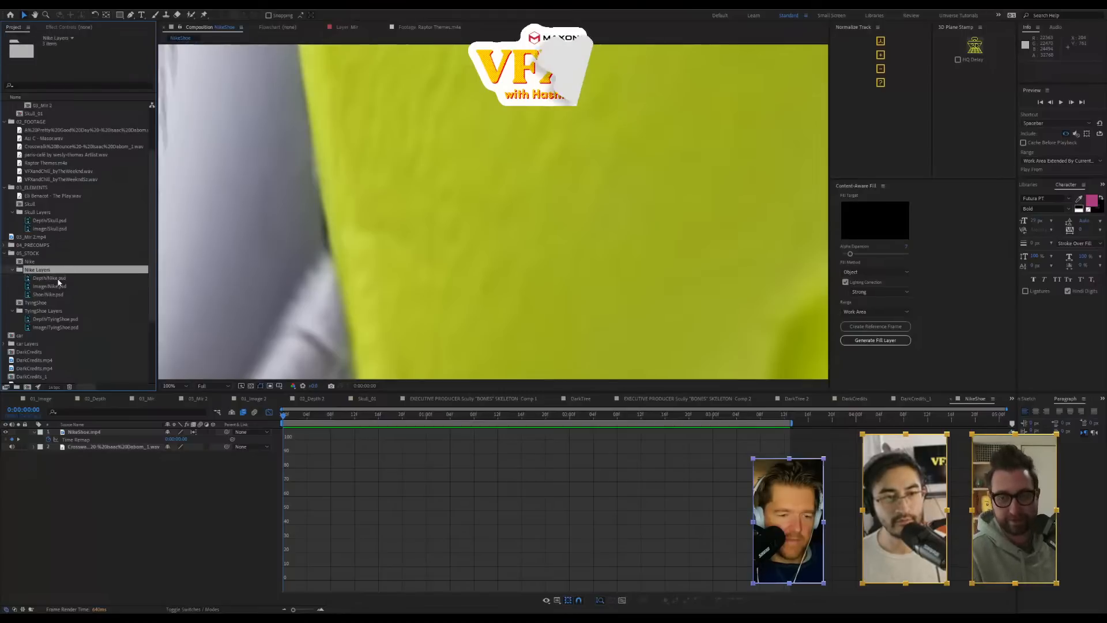
click(42, 286)
click(47, 279)
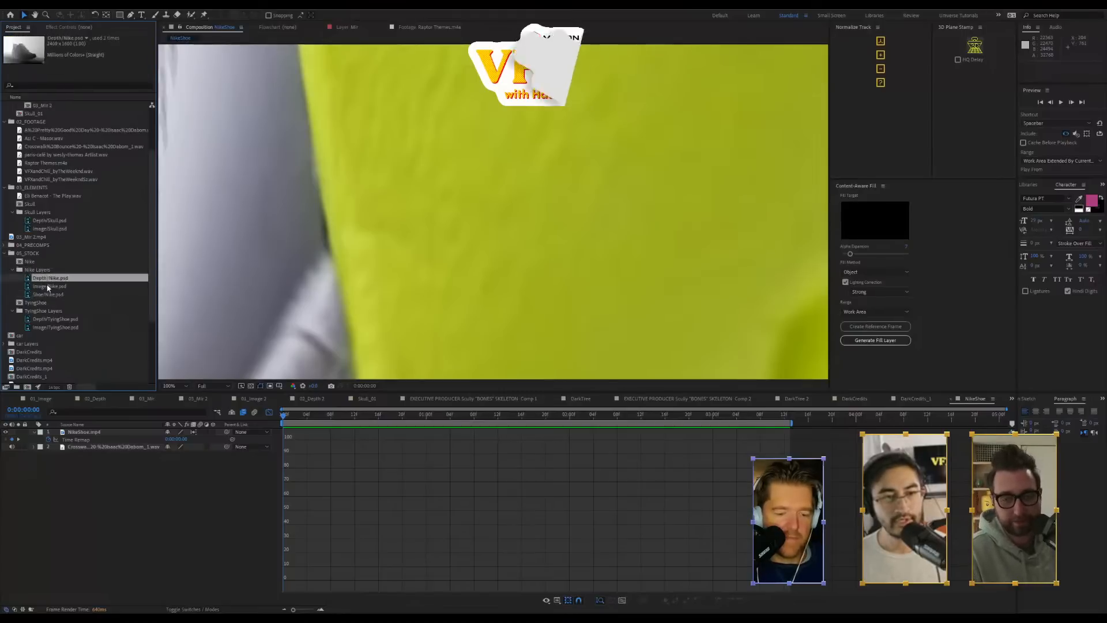
click(47, 294)
double_click(48, 286)
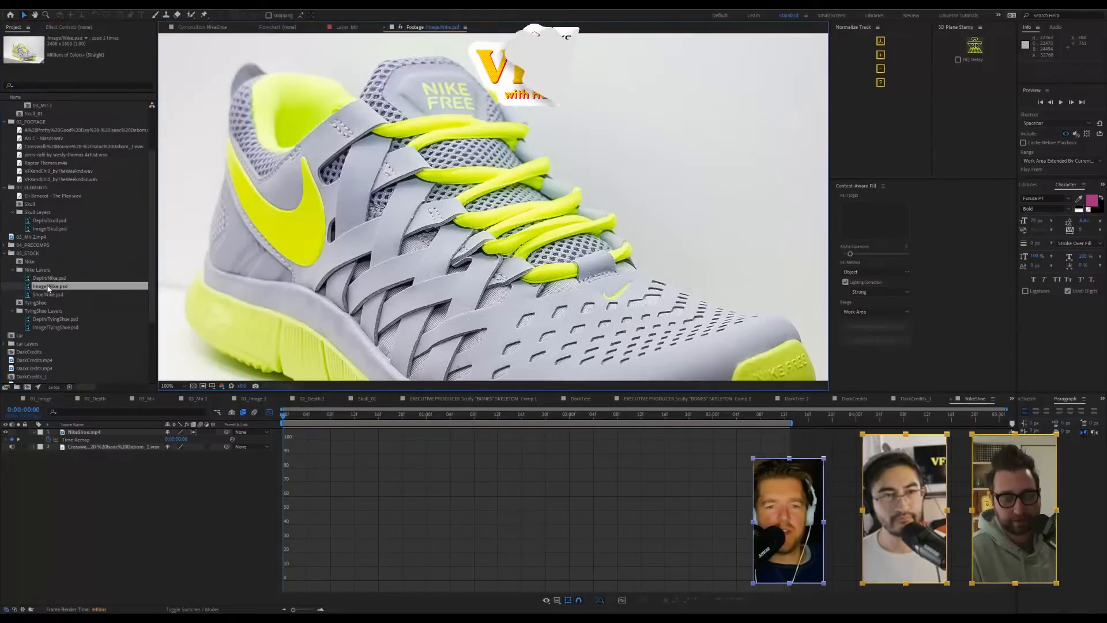
scroll(506, 167, down, 1)
drag(505, 166, 491, 176)
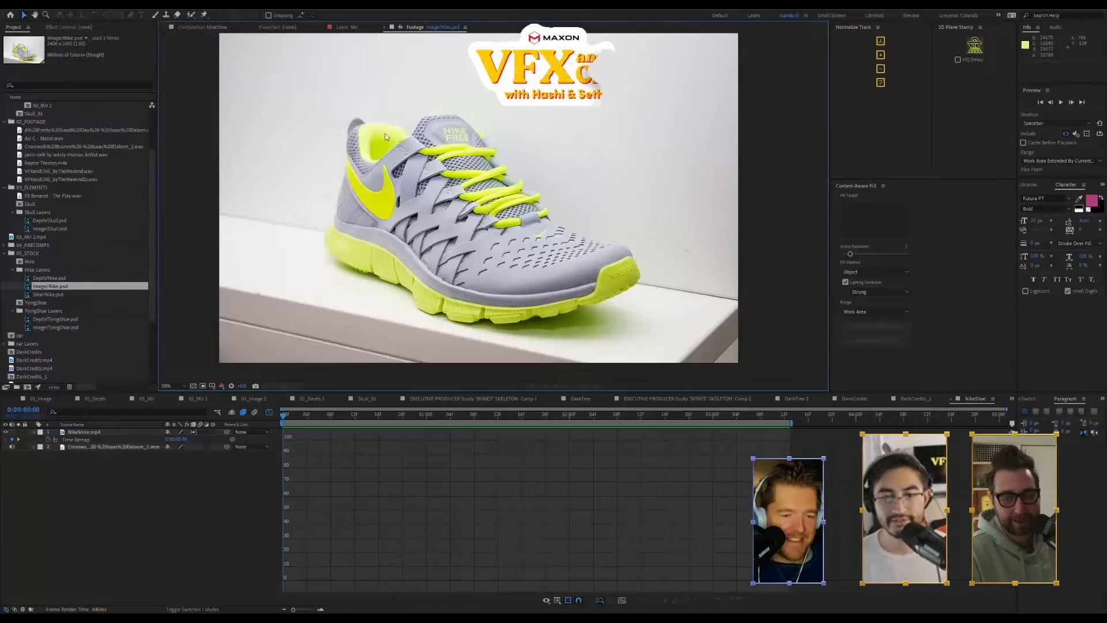
View the cut-out shoe layer Shoe/Nike.psd and its depth map Depth/Nike.psd
double_click(48, 294)
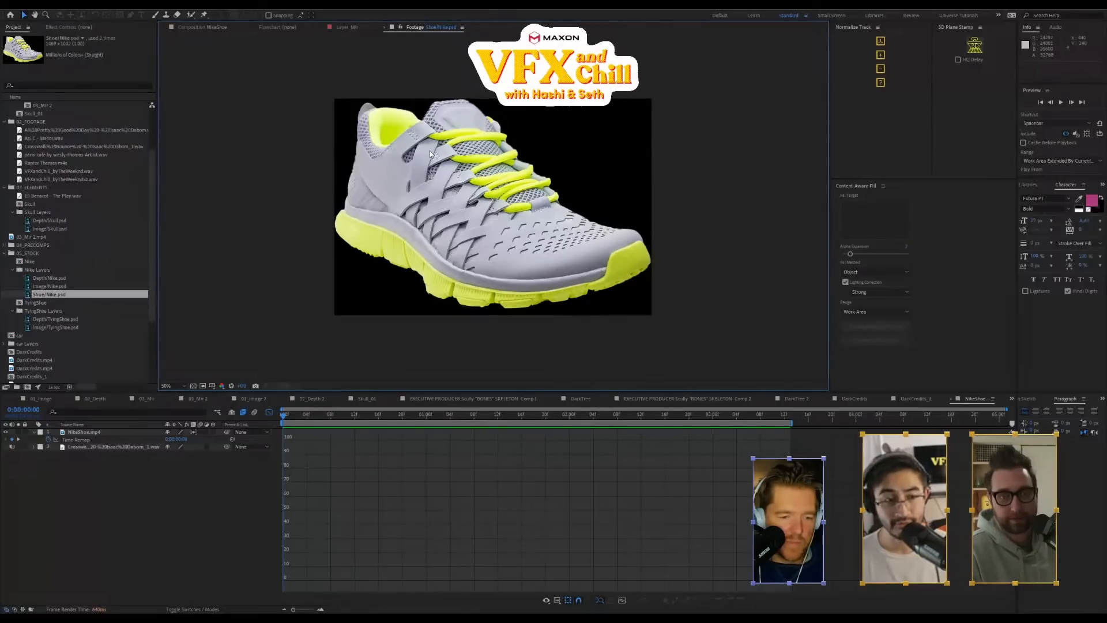
click(44, 278)
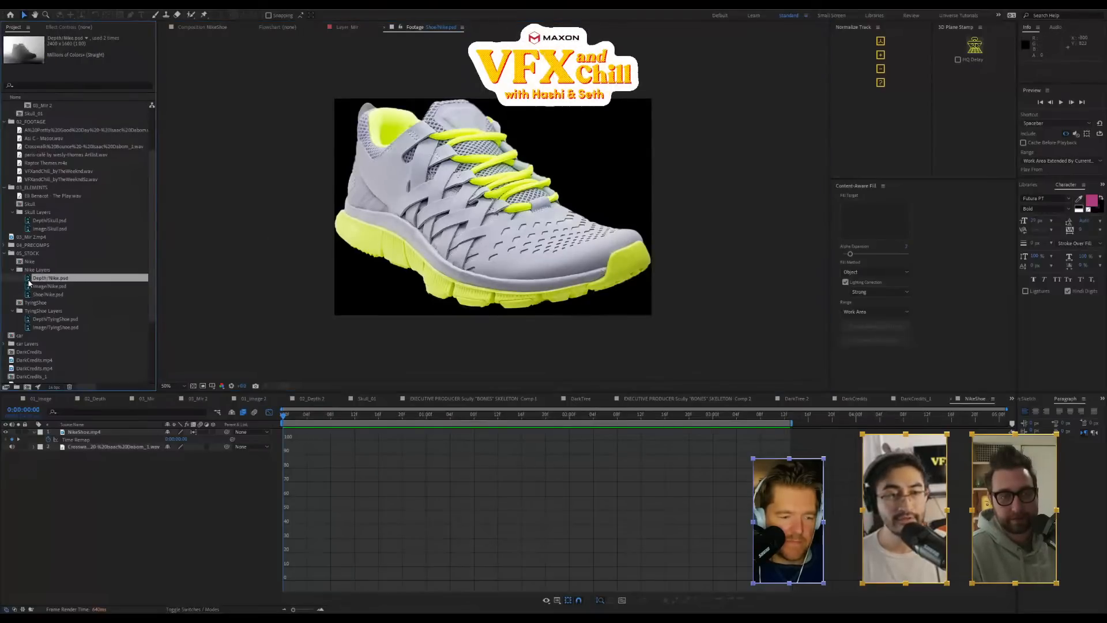
double_click(30, 279)
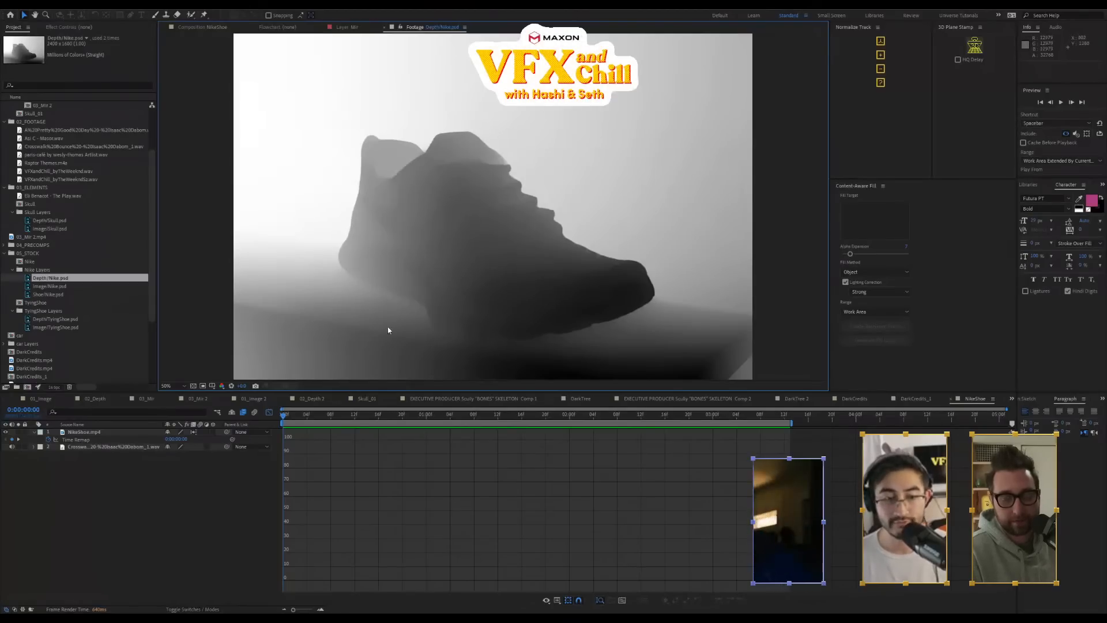
Open the 03_Mir comp, and play and scrub through the finished shoe ad NikeShoe_1.mp4
click(324, 399)
click(196, 399)
click(143, 400)
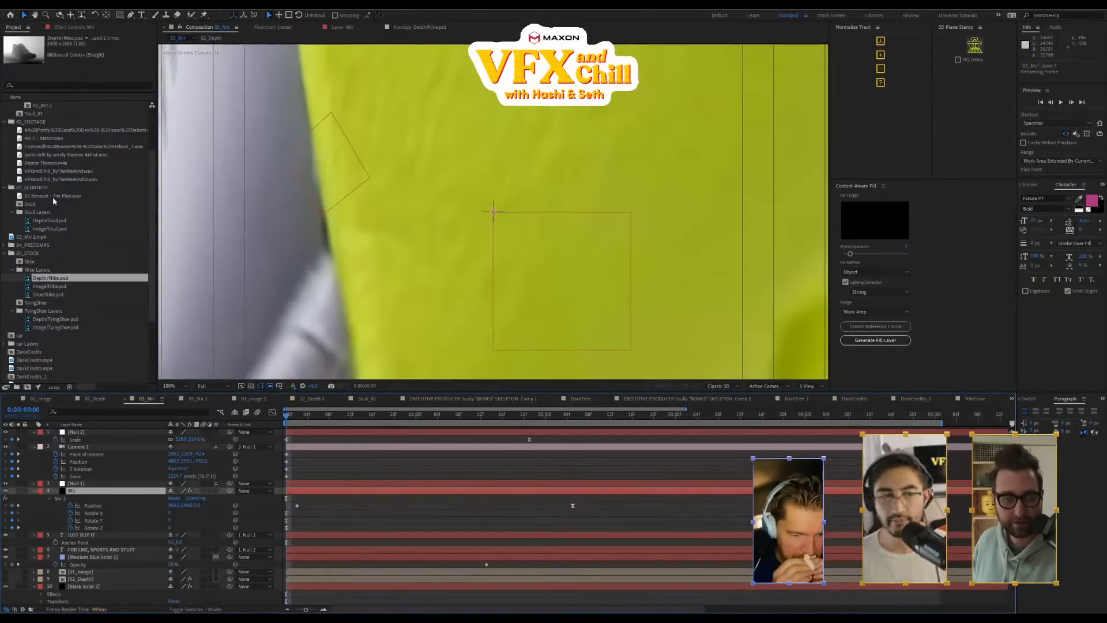
scroll(87, 219, down, 3)
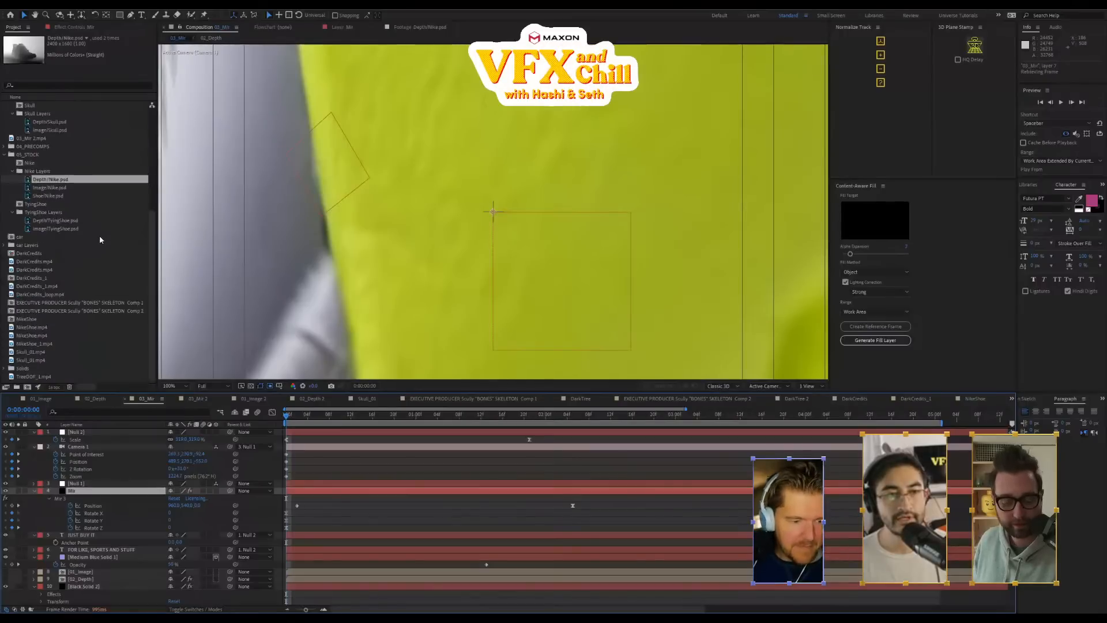
double_click(42, 343)
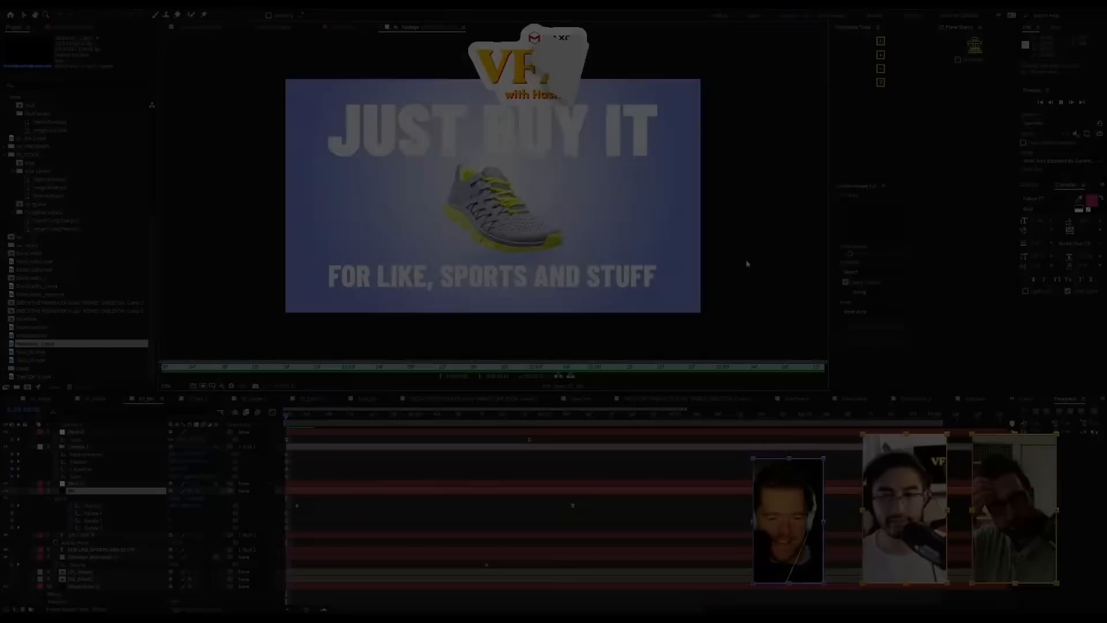
key(space)
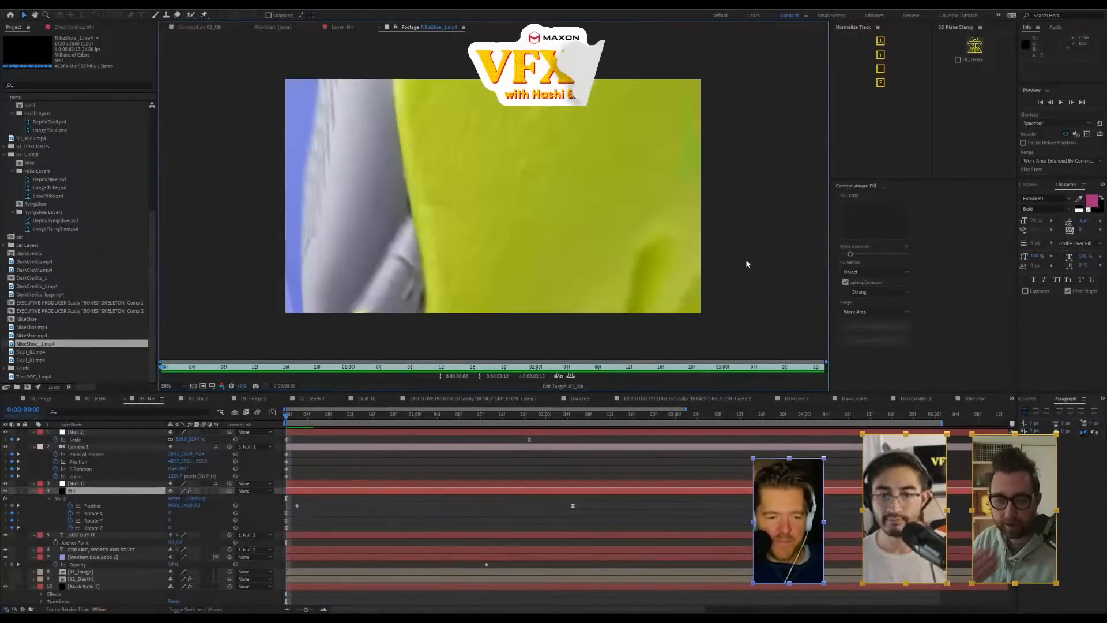
drag(213, 369, 483, 382)
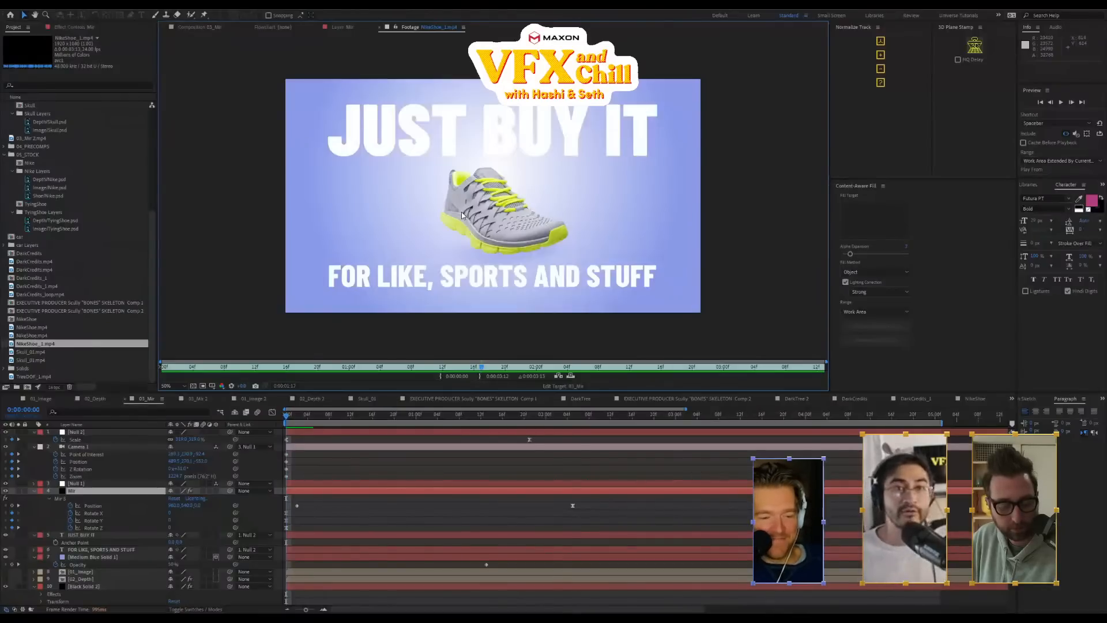
click(44, 335)
click(51, 344)
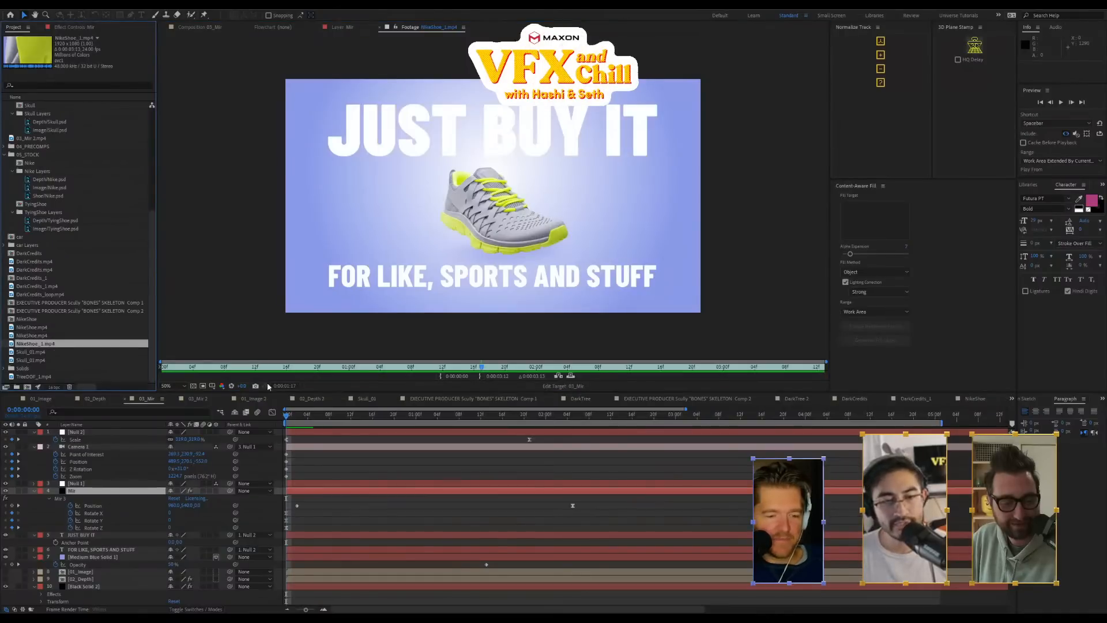
Check the skull scene in 03_Mir 2, return to 03_Mir and view the whole shoe ad frame at 0:00:03:01
click(198, 398)
drag(300, 414, 430, 414)
key(comma)
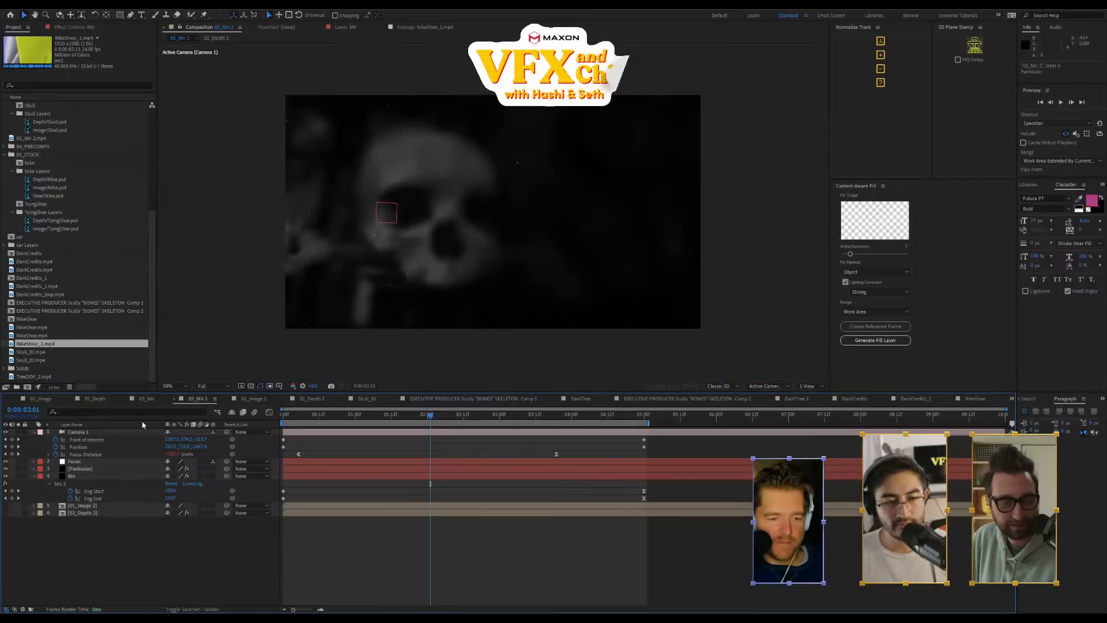
click(148, 399)
scroll(527, 288, down, 2)
drag(504, 415, 681, 426)
scroll(505, 222, up, 4)
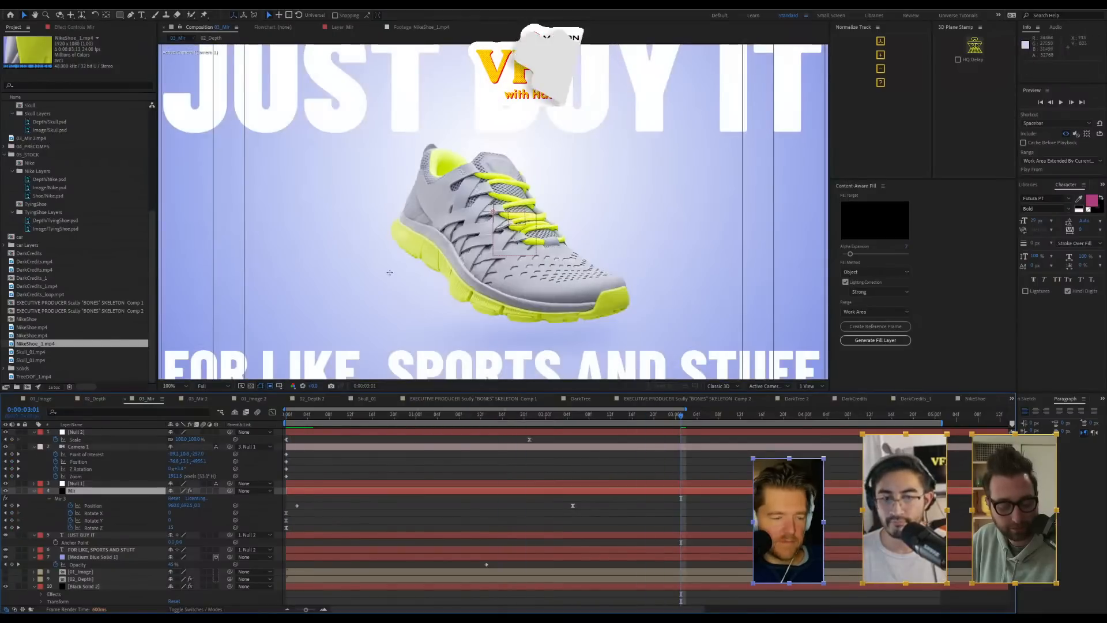
scroll(413, 240, down, 2)
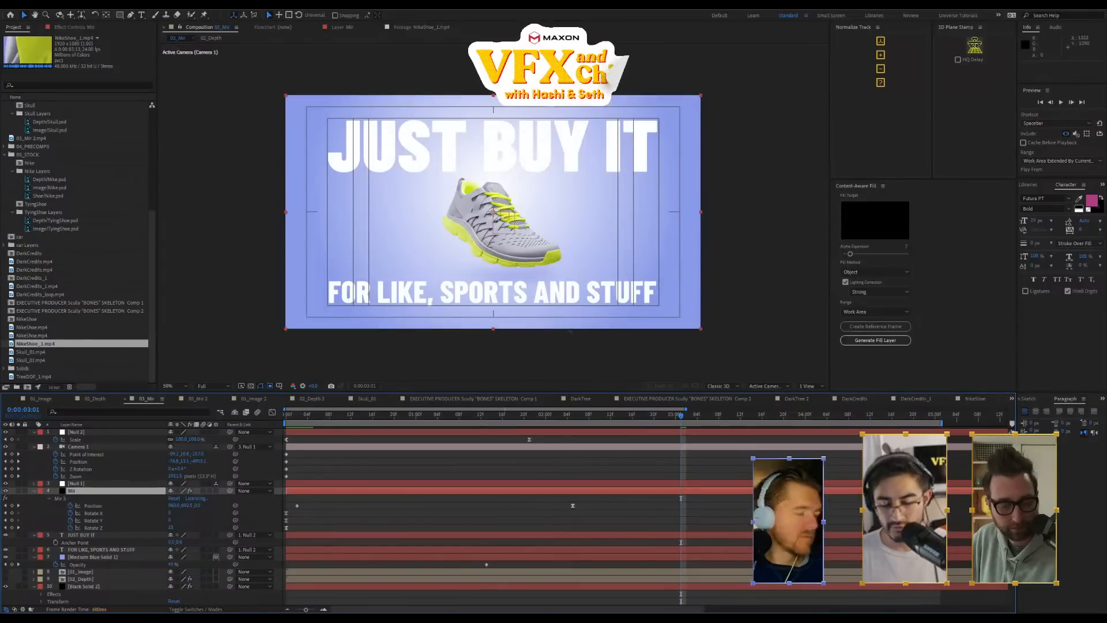
Switch the 03_Mir comp to Custom View 1 and disable the RSMB motion blur effect on the Mir layer
key(F11)
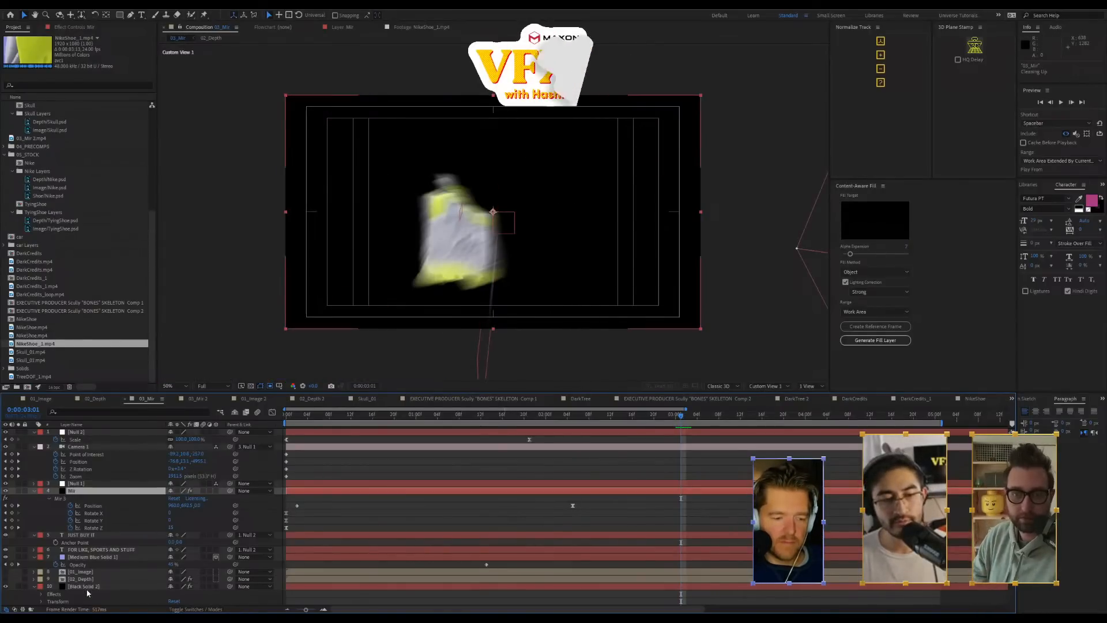
click(69, 28)
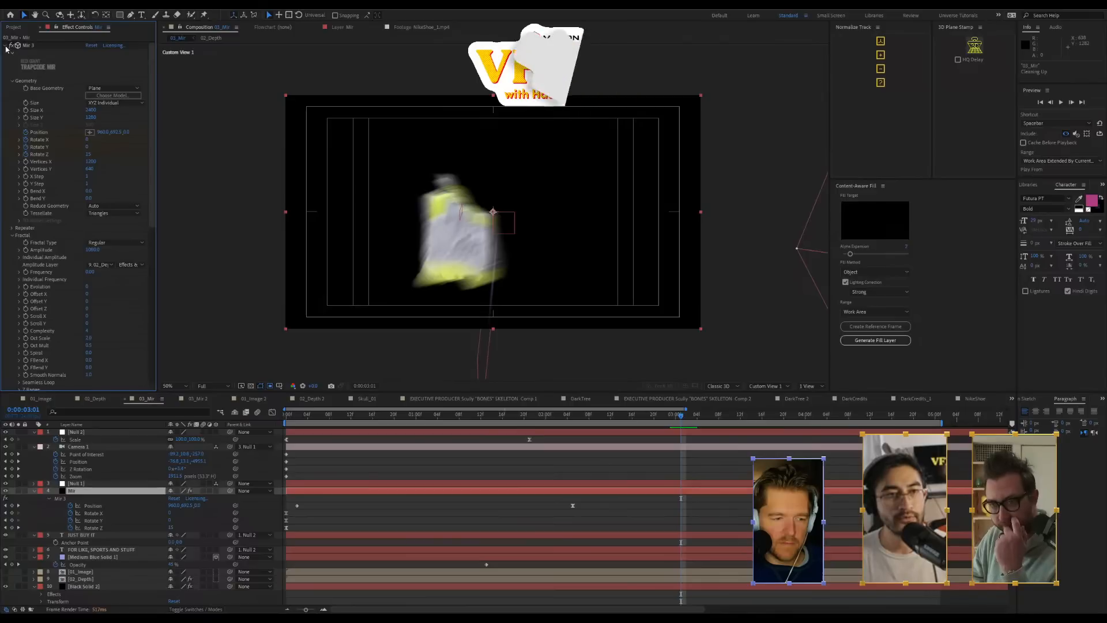
click(6, 46)
click(11, 245)
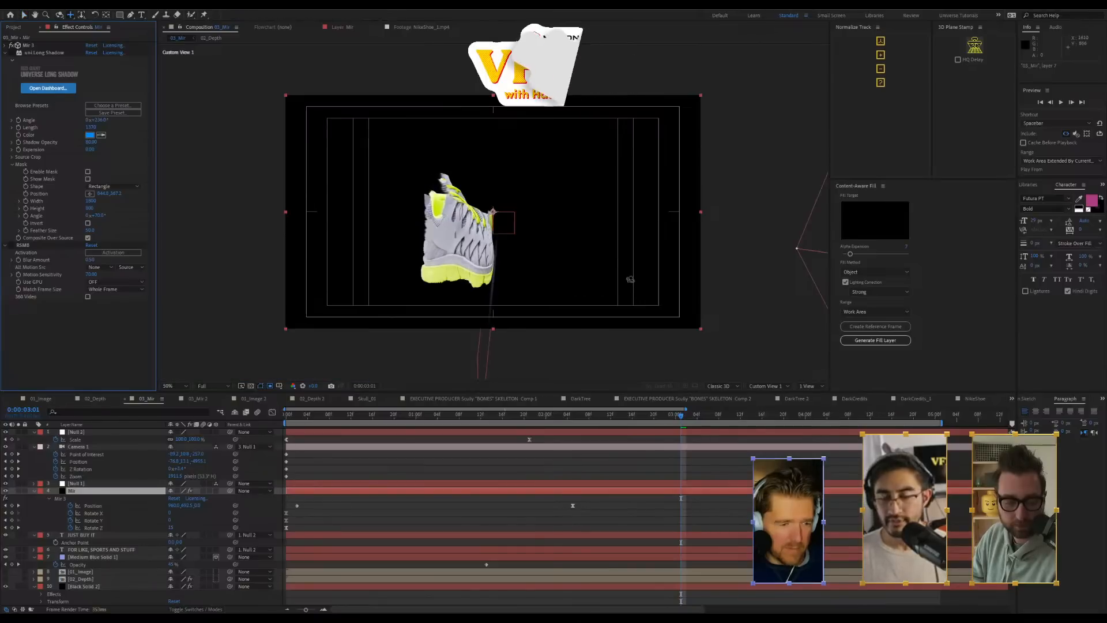
Orbit around the displaced 3D shoe near the start of 03_Mir to examine its depth from several angles
drag(596, 263, 525, 230)
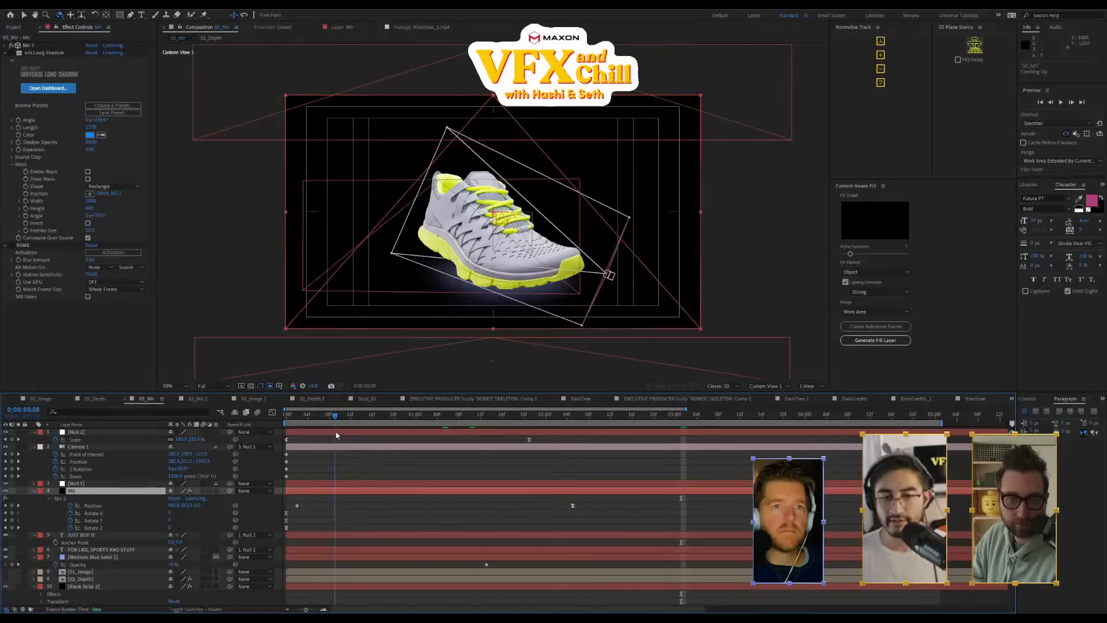
key(Page_Up)
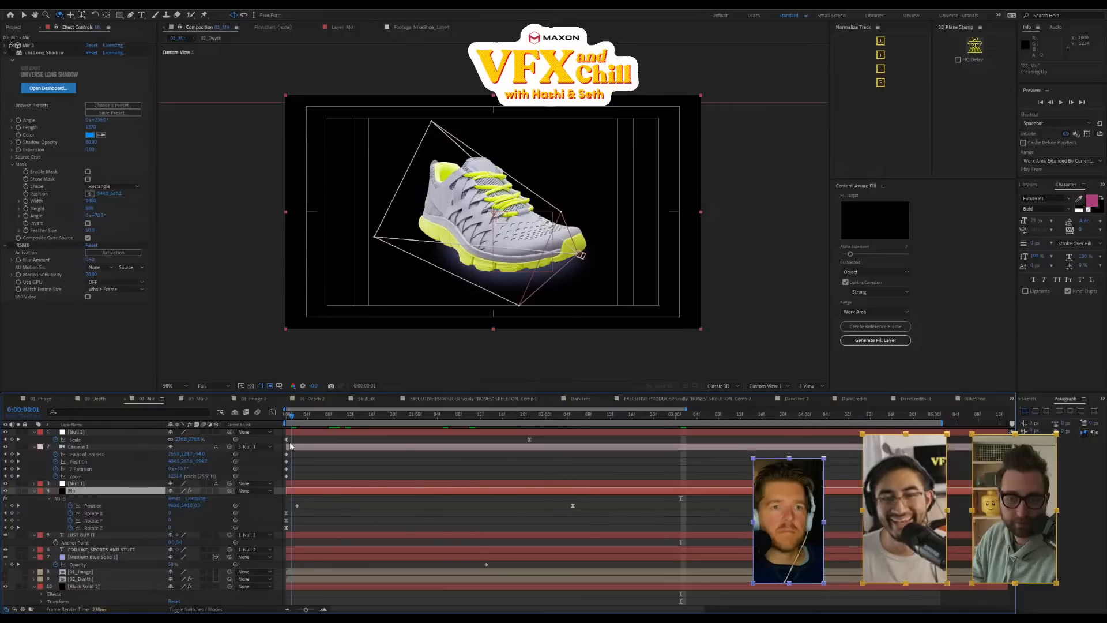
drag(483, 278, 512, 269)
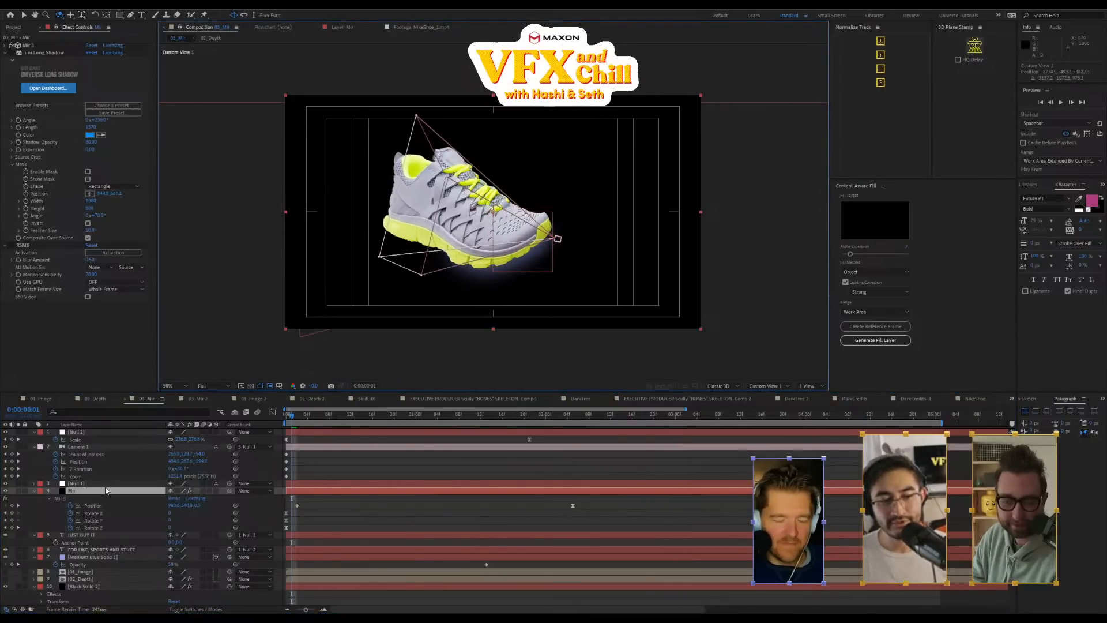
drag(500, 263, 518, 230)
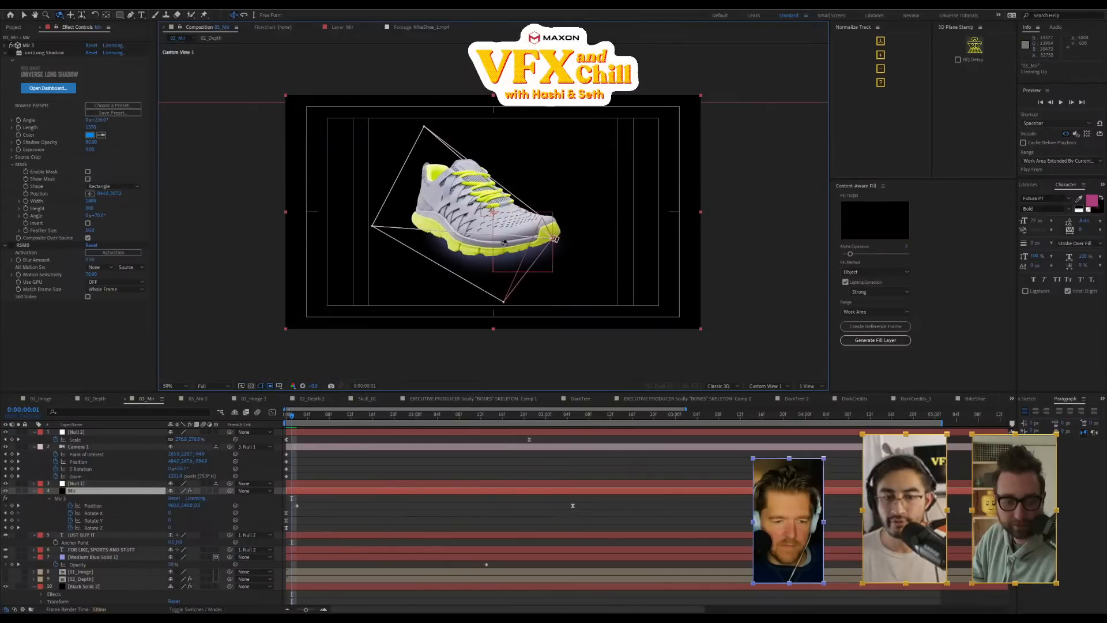
Scrub 03_Mir between its first frame and 0:00:04:22, orbiting the shoe to examine its rotation and the shadow beneath it
drag(543, 416, 924, 453)
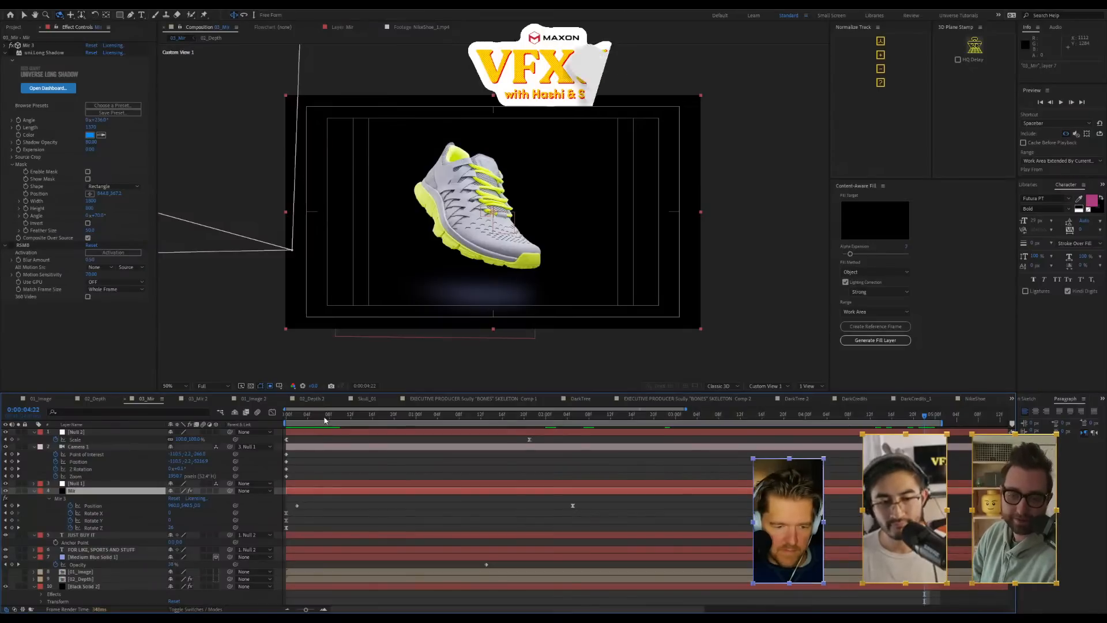
drag(324, 420, 272, 429)
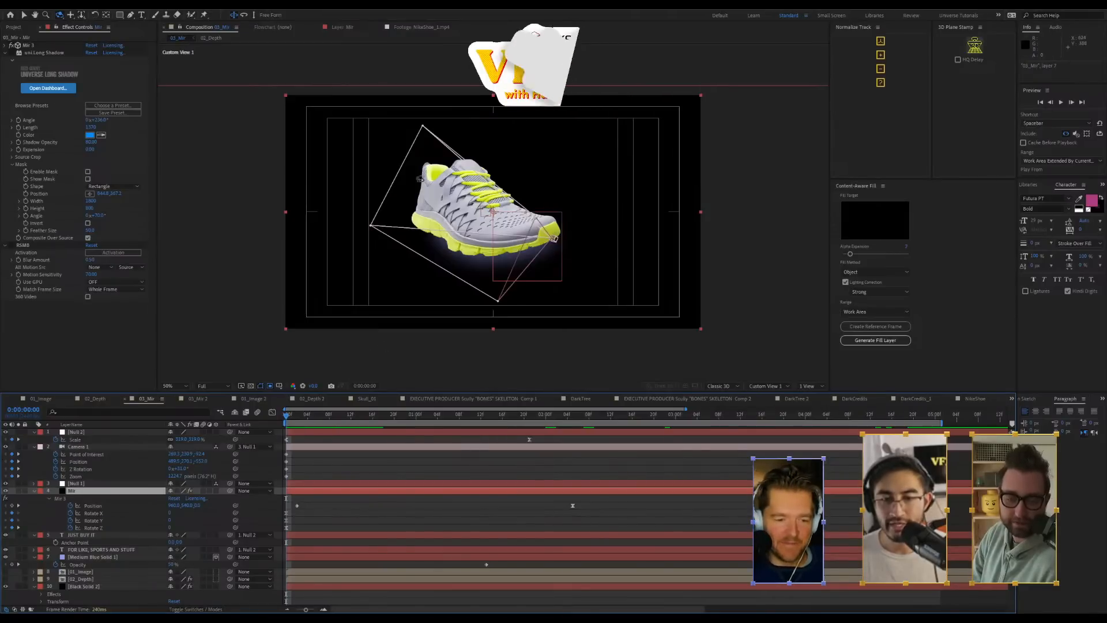
drag(500, 276, 512, 277)
drag(289, 416, 924, 430)
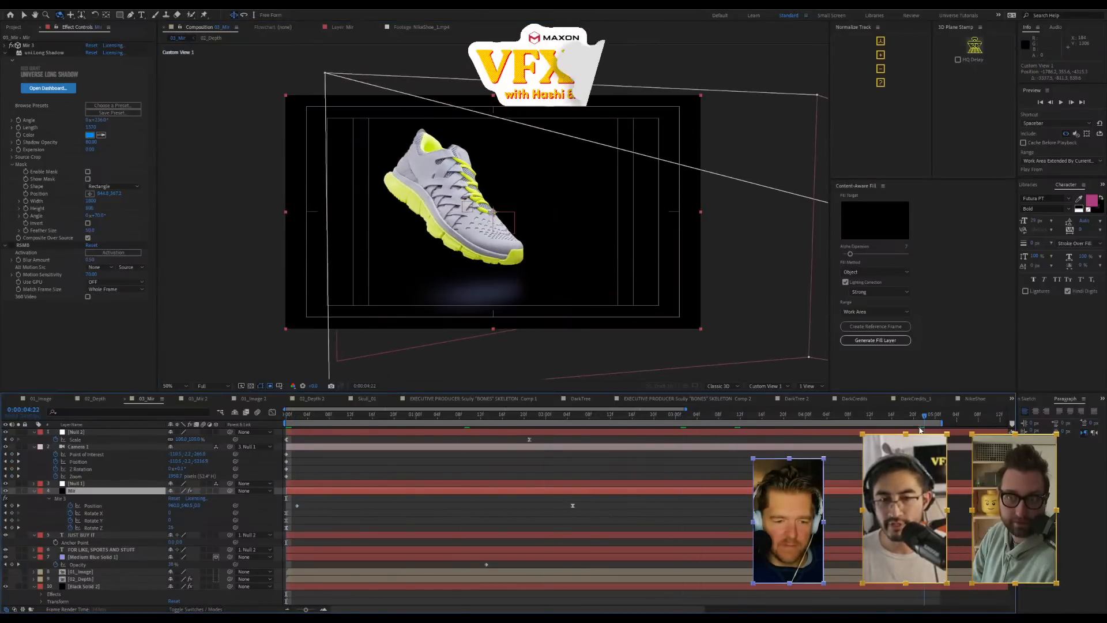
drag(550, 238, 517, 230)
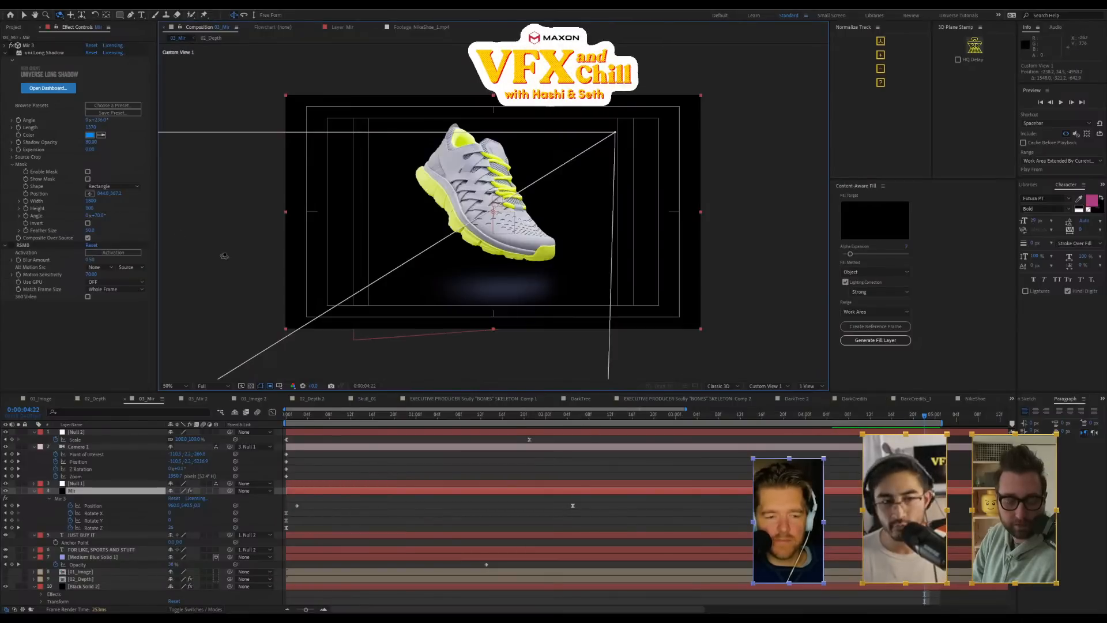
Replay NikeShoe_1.mp4 to review the finished ad, and save the project
click(13, 27)
double_click(48, 346)
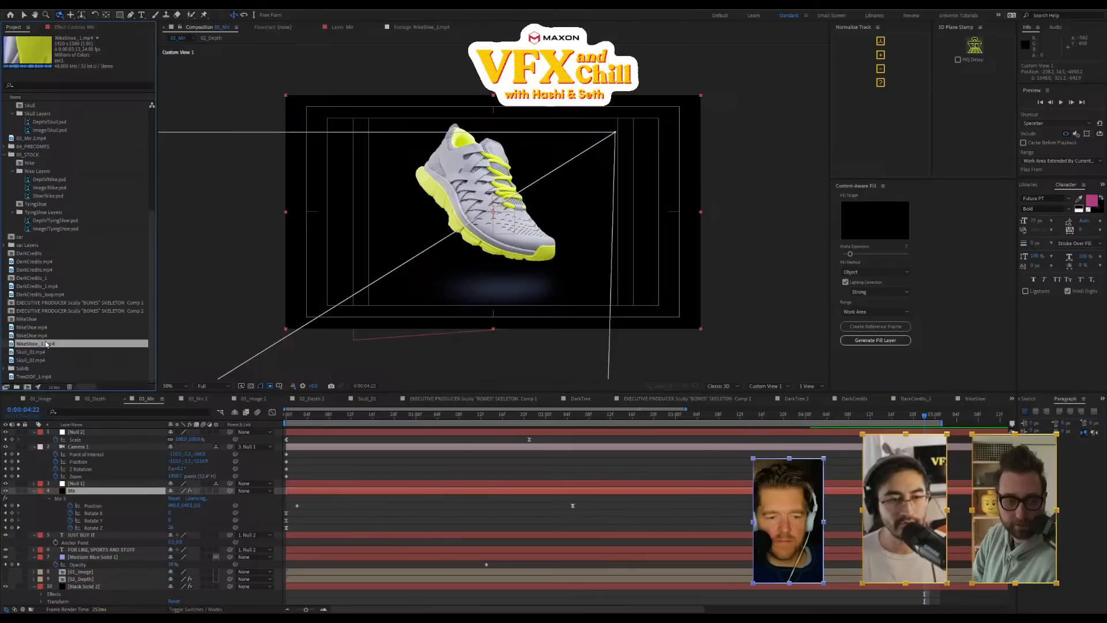
key(space)
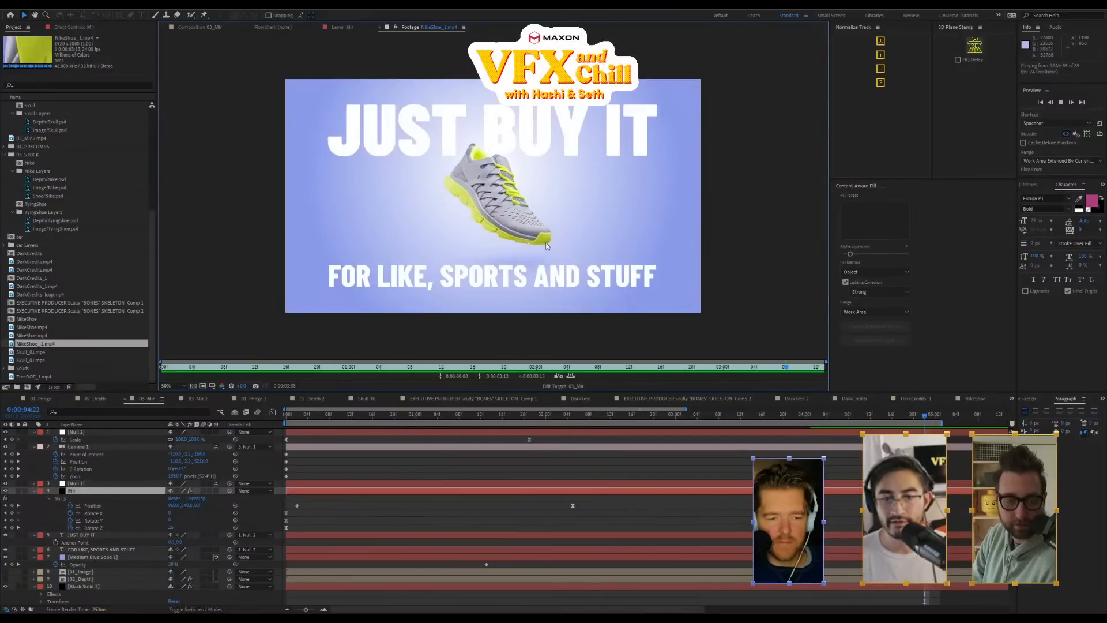
key(space)
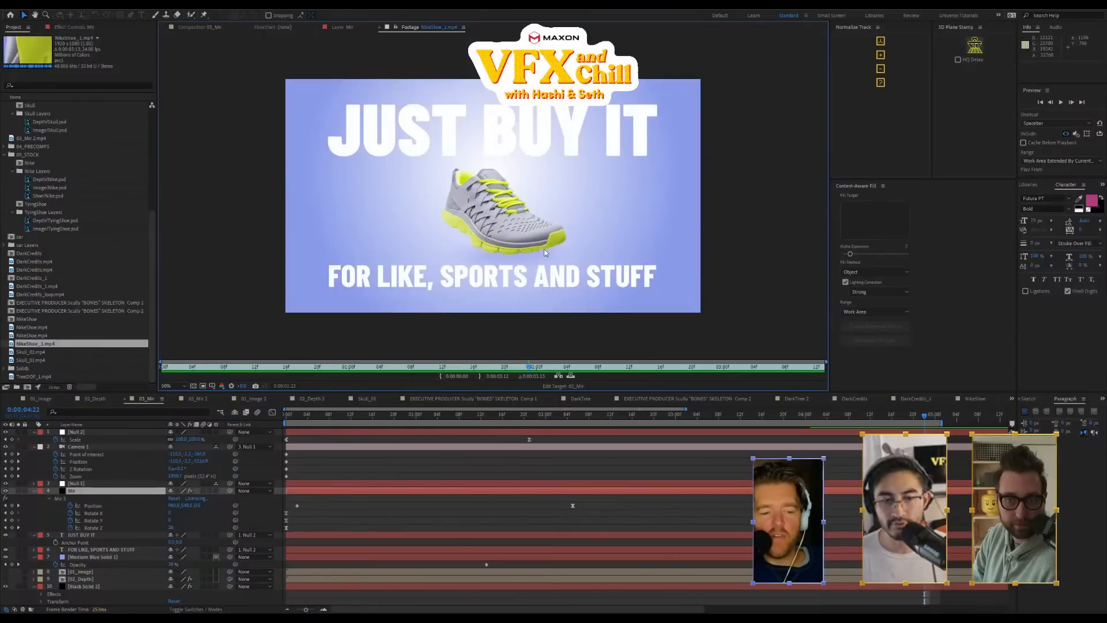
key(ctrl+s)
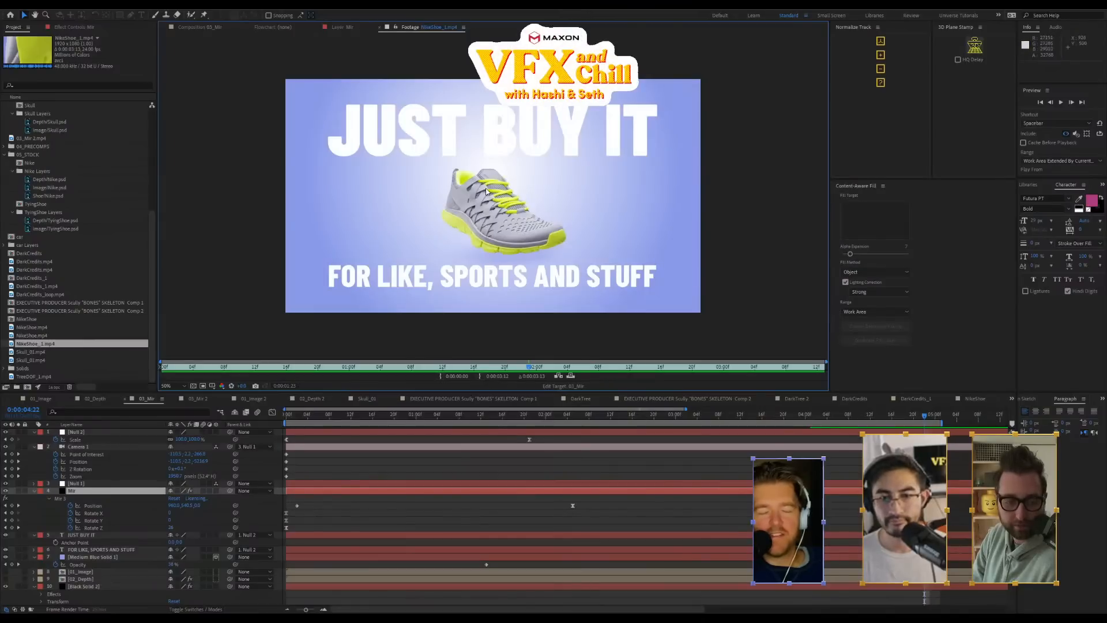
key(ctrl+s)
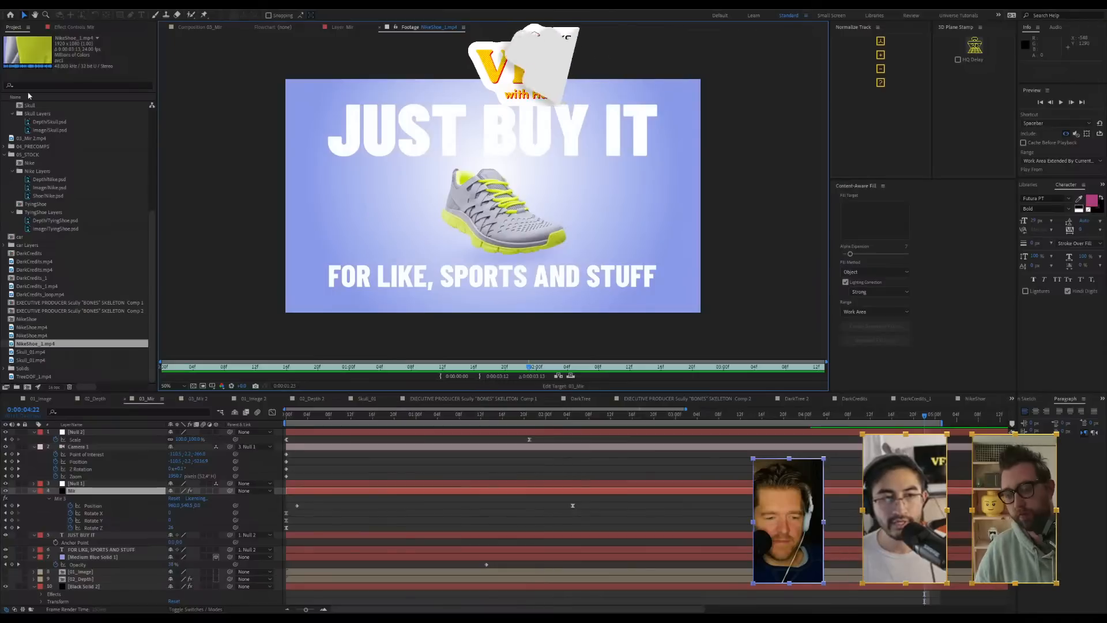
Return to the 03_Mir comp and reduce the project with NikeShoe_1.mp4 selected, accepting the removal of unused items
scroll(56, 172, up, 7)
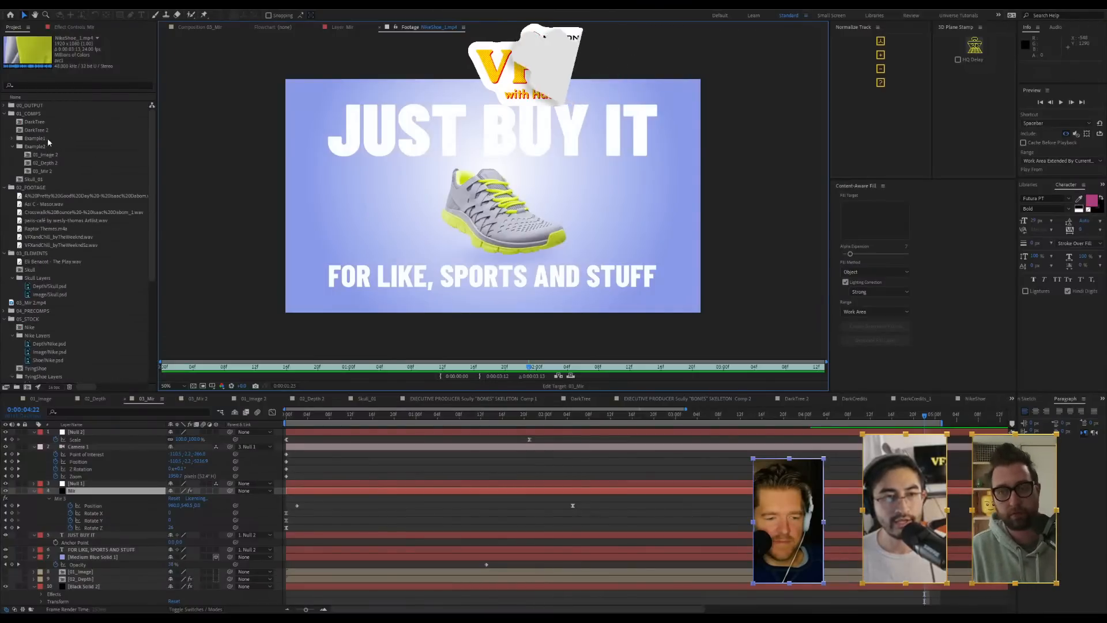
click(148, 401)
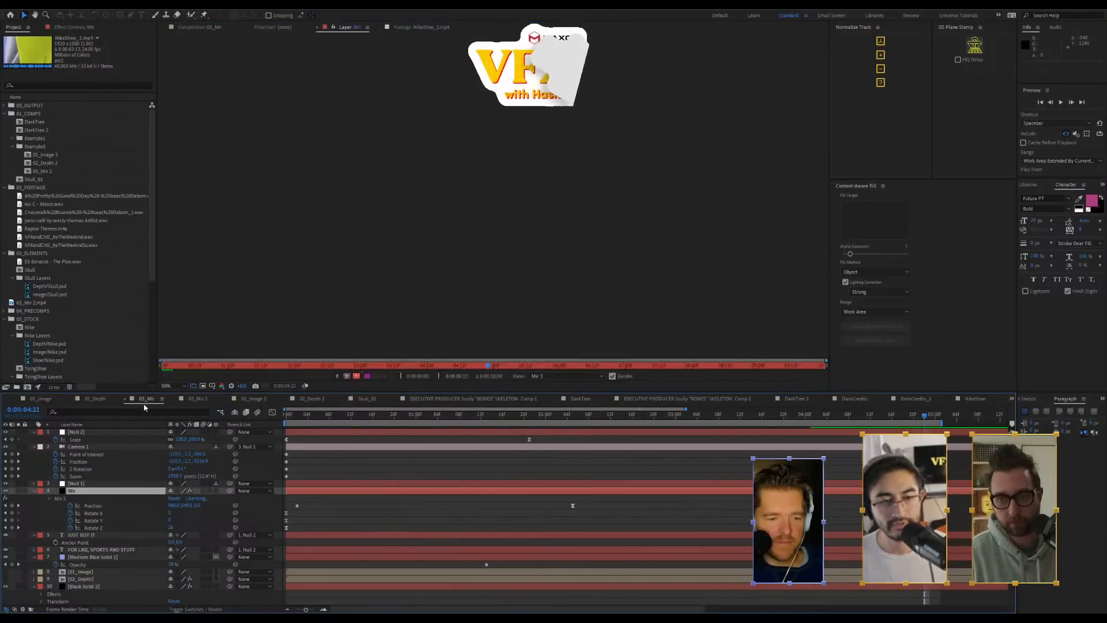
click(209, 28)
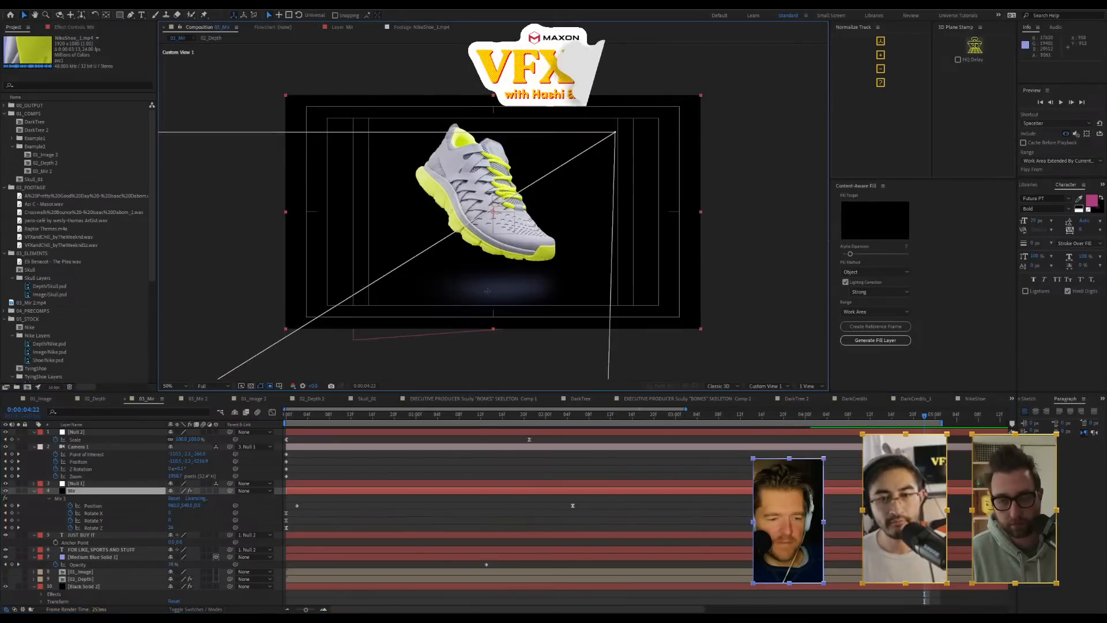
click(53, 7)
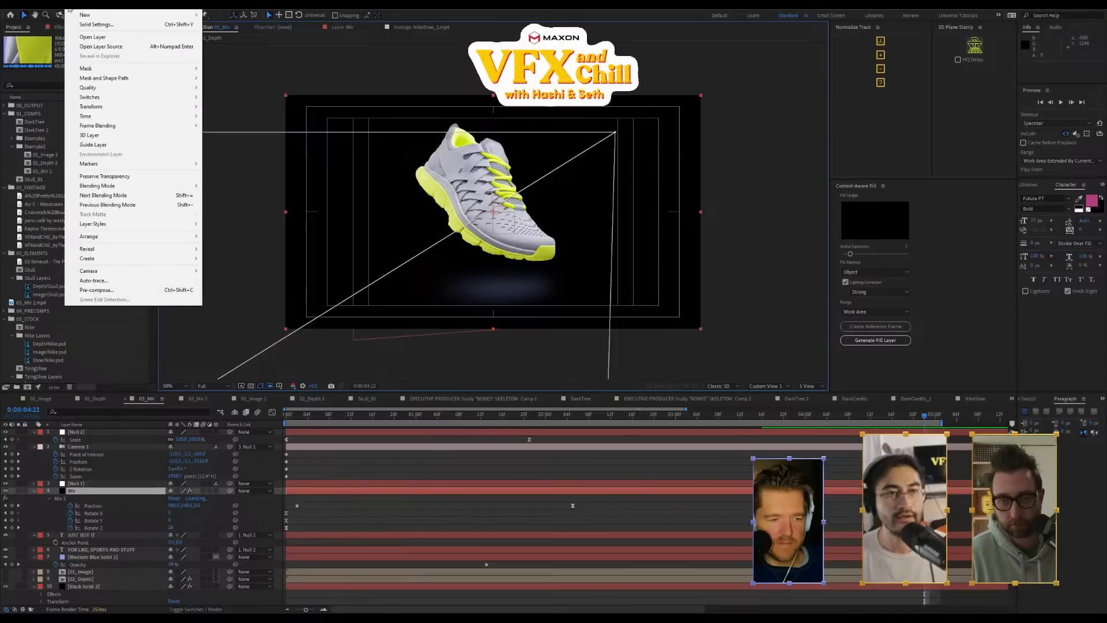
mouse_move(8, 9)
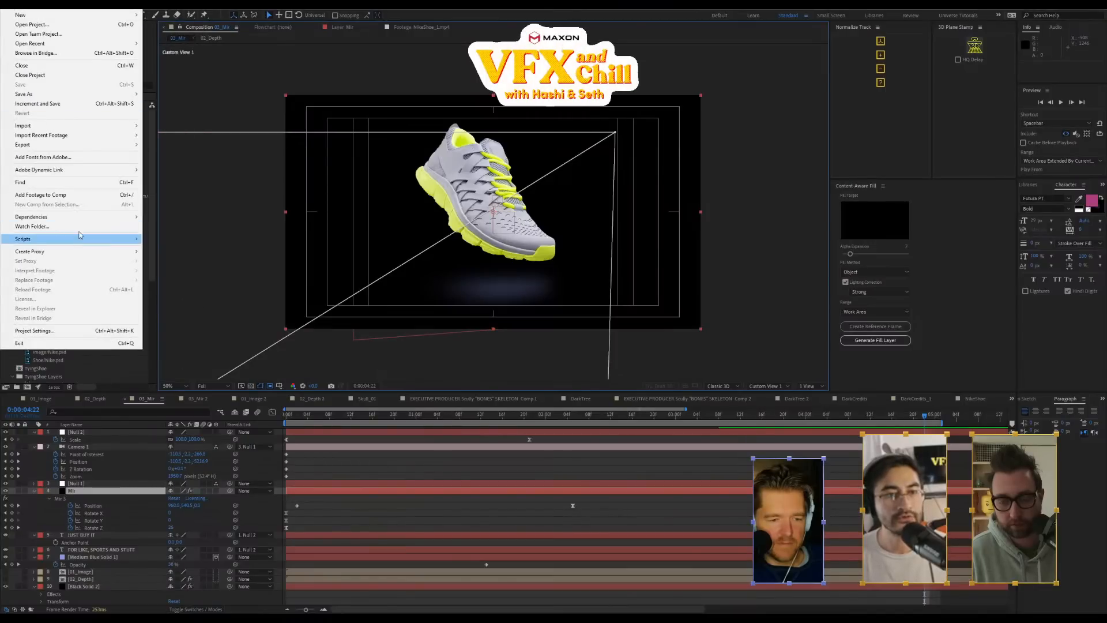
click(236, 247)
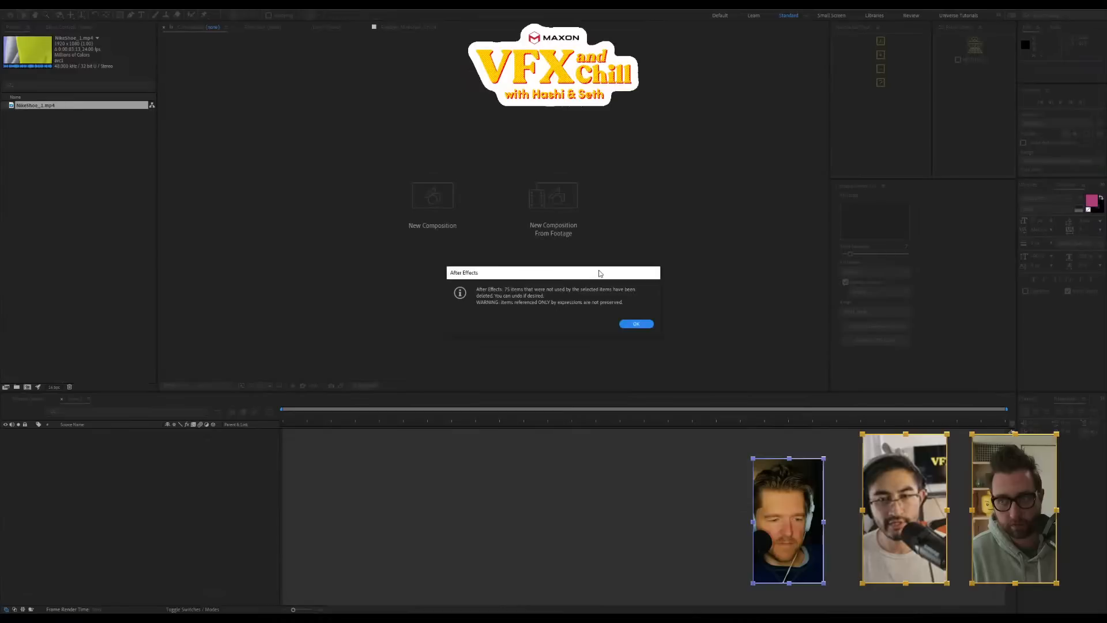
click(624, 325)
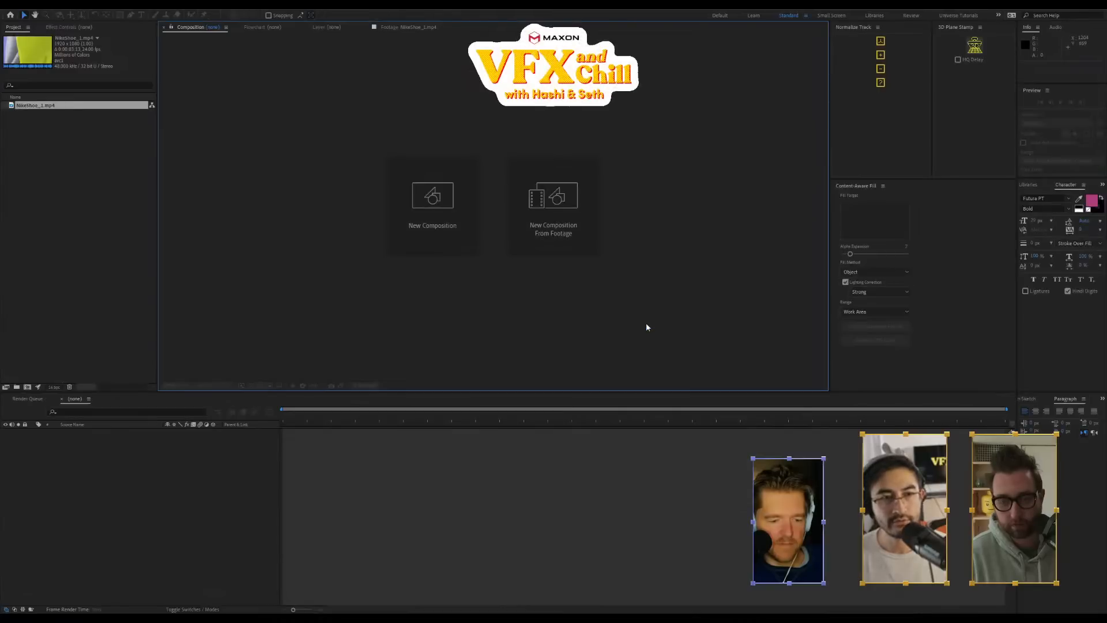
Undo the last project reduction and reduce the project to the 03_Mix composition from the Example1 folder instead
key(ctrl+z)
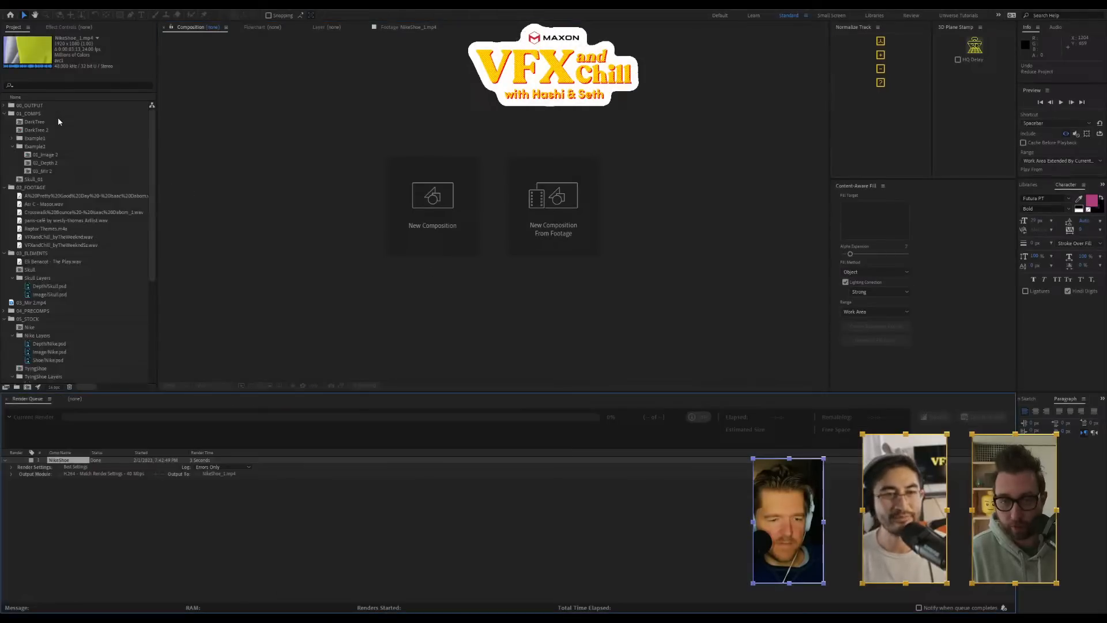
click(48, 179)
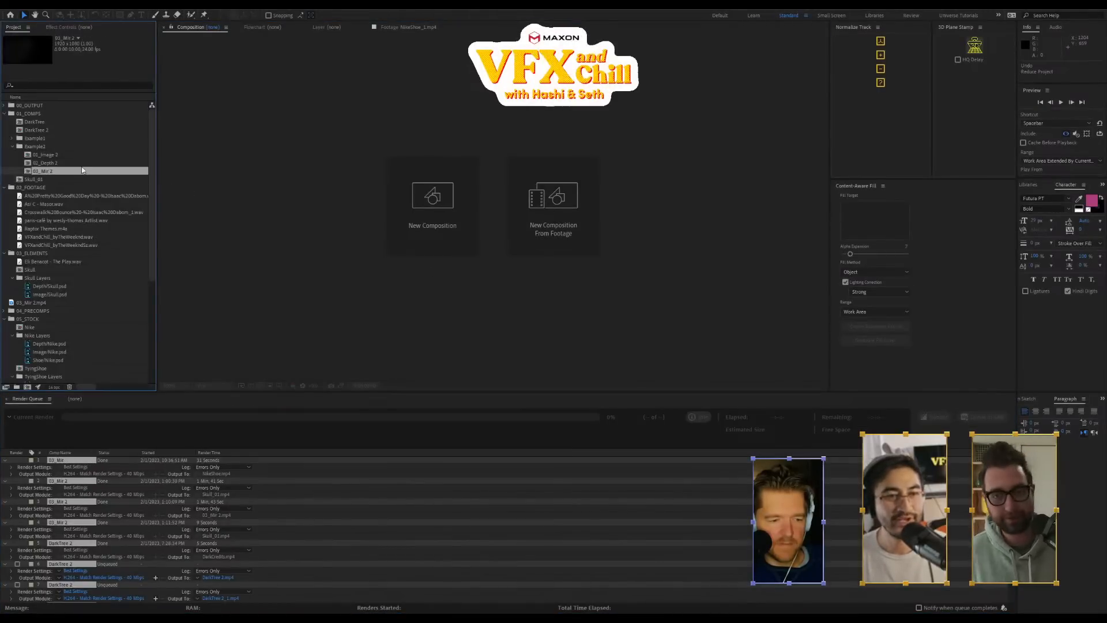
click(13, 139)
click(43, 163)
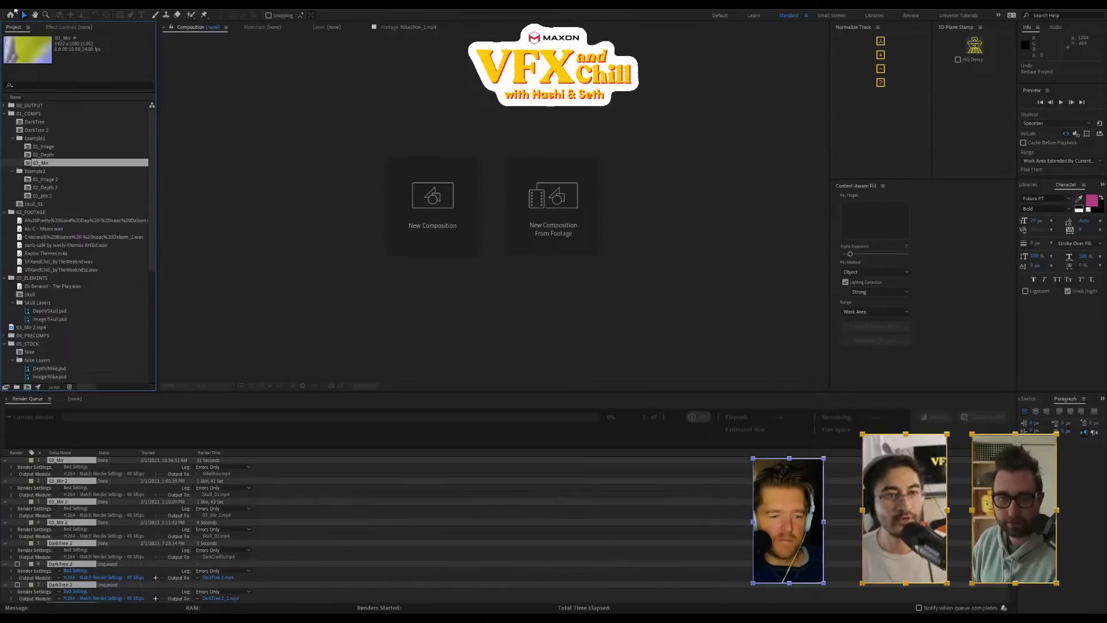
click(16, 11)
mouse_move(89, 219)
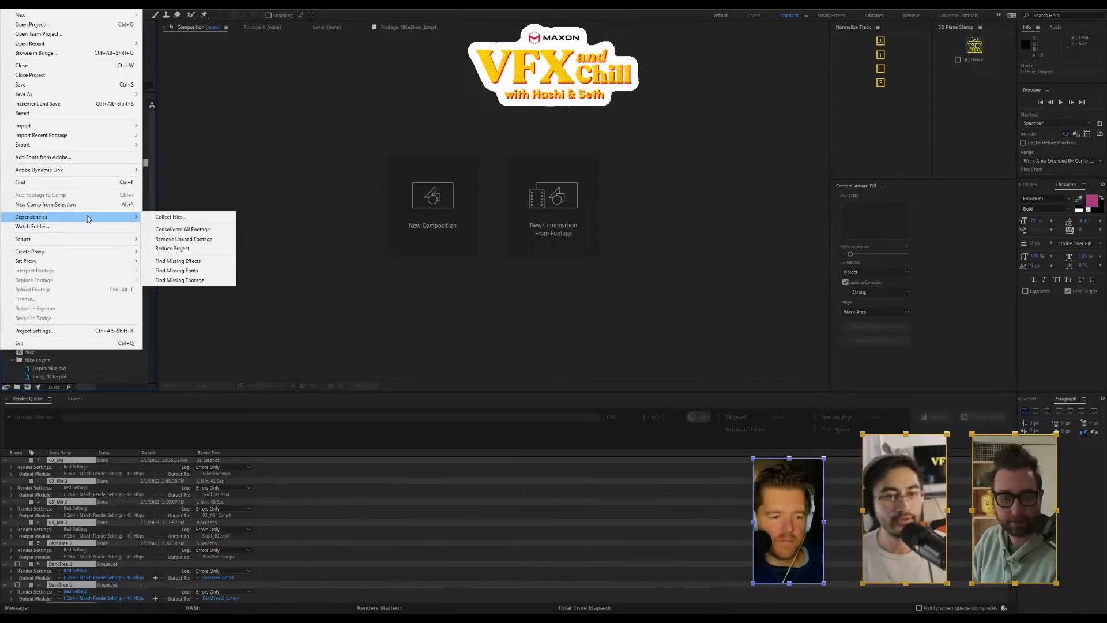
click(219, 252)
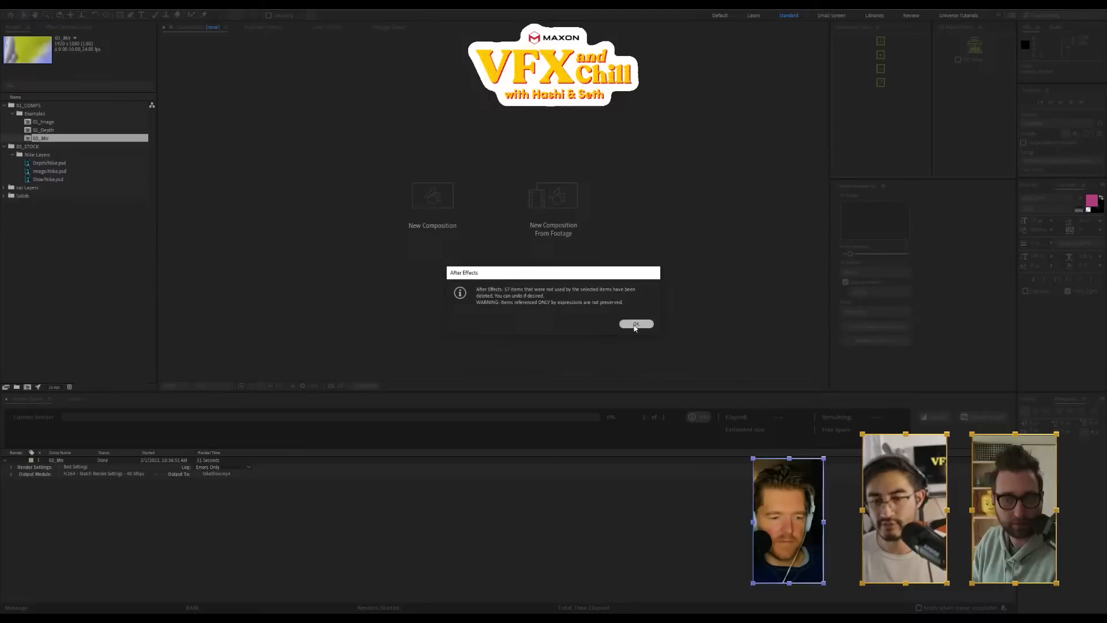
click(635, 326)
Preview the Depth, Image and Shoe layer footage in the Nike Layers folder
click(51, 164)
click(50, 179)
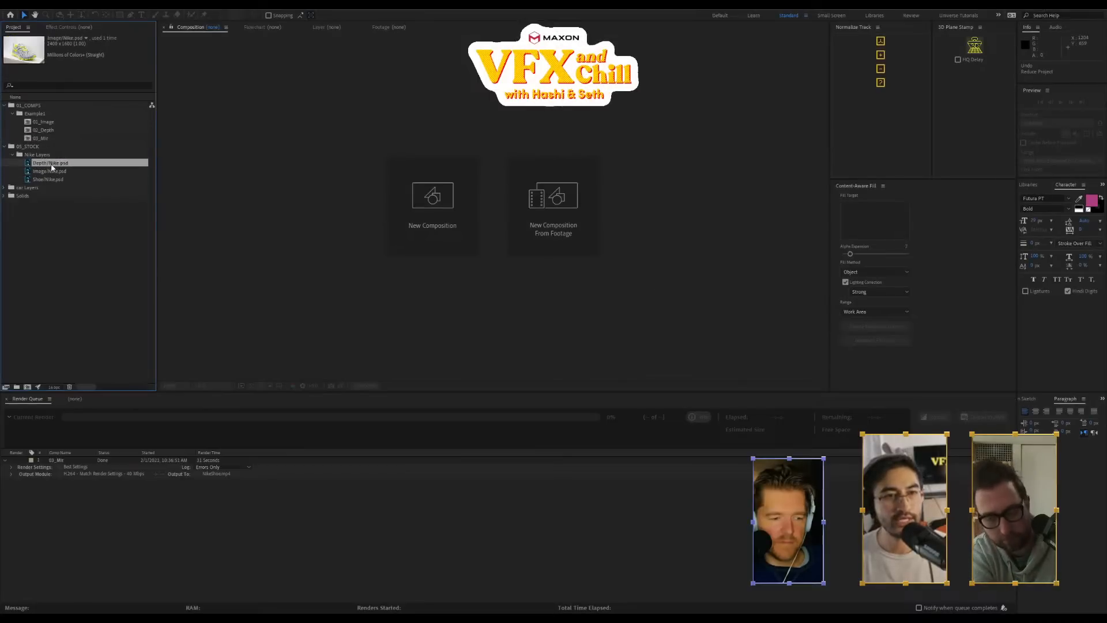
click(54, 180)
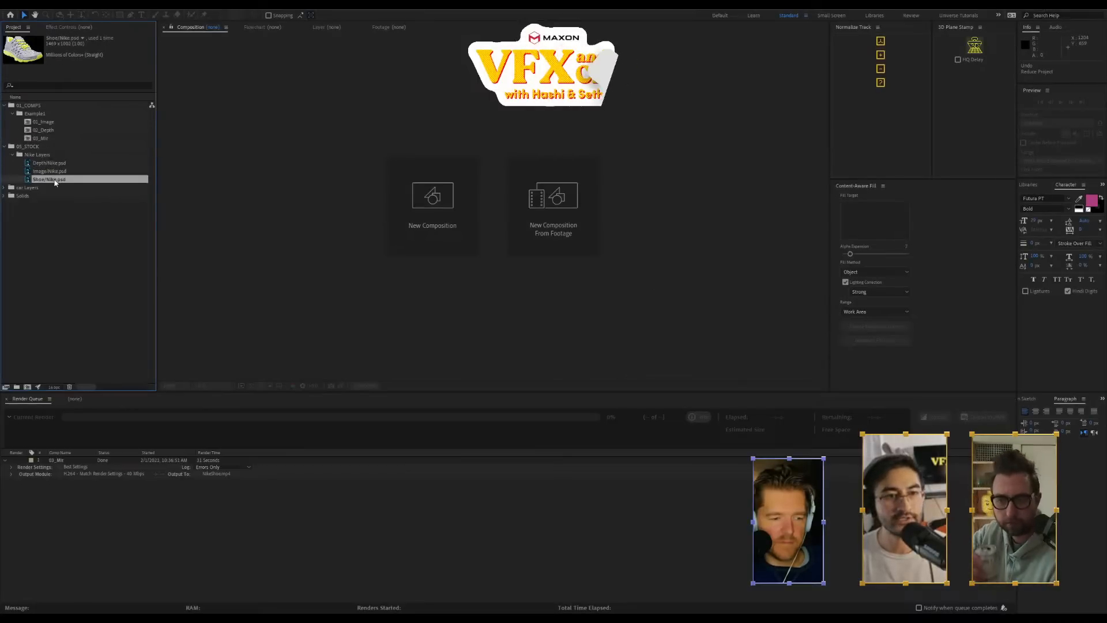
Open the 01_Image composition and check the cut-out shoe against the transparency grid
double_click(44, 122)
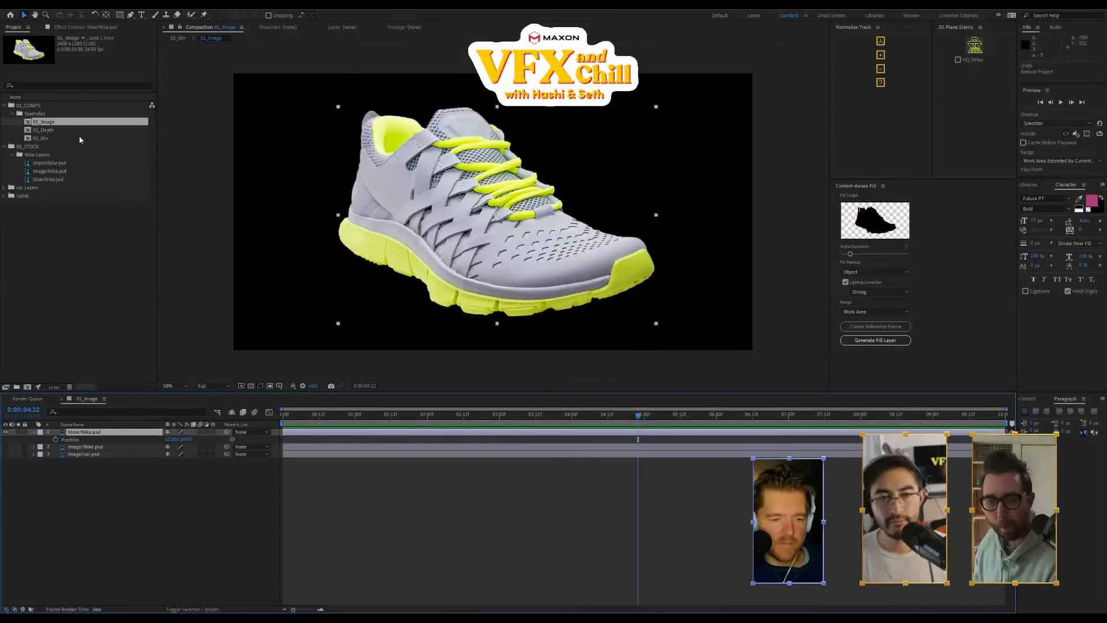
click(250, 386)
click(250, 385)
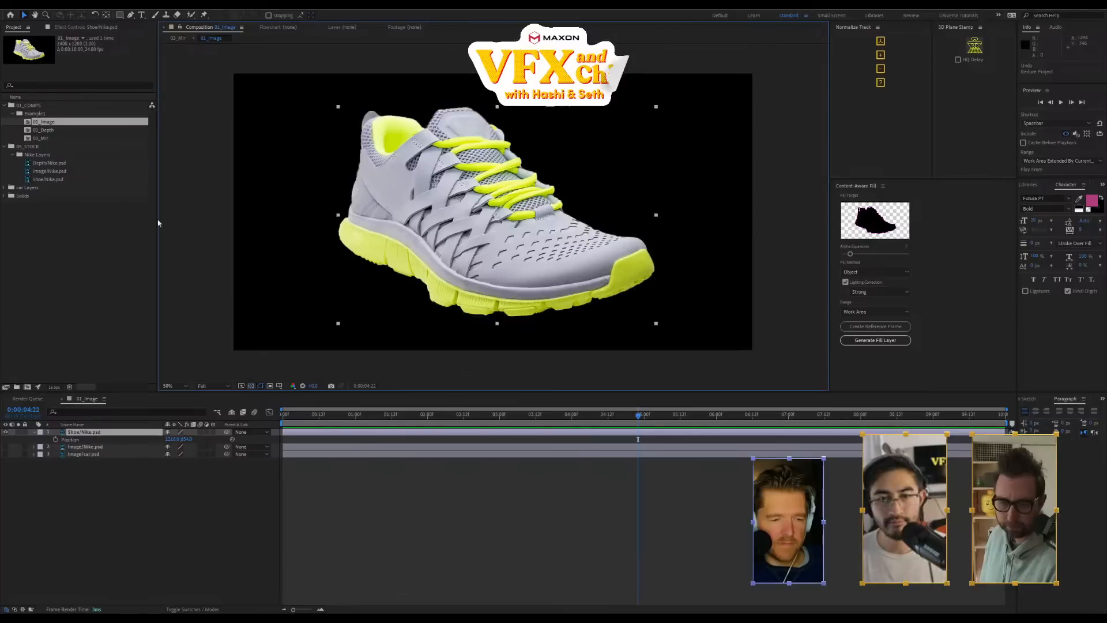
Open the 02_Depth composition to examine the shoe's depth map
click(56, 123)
double_click(56, 130)
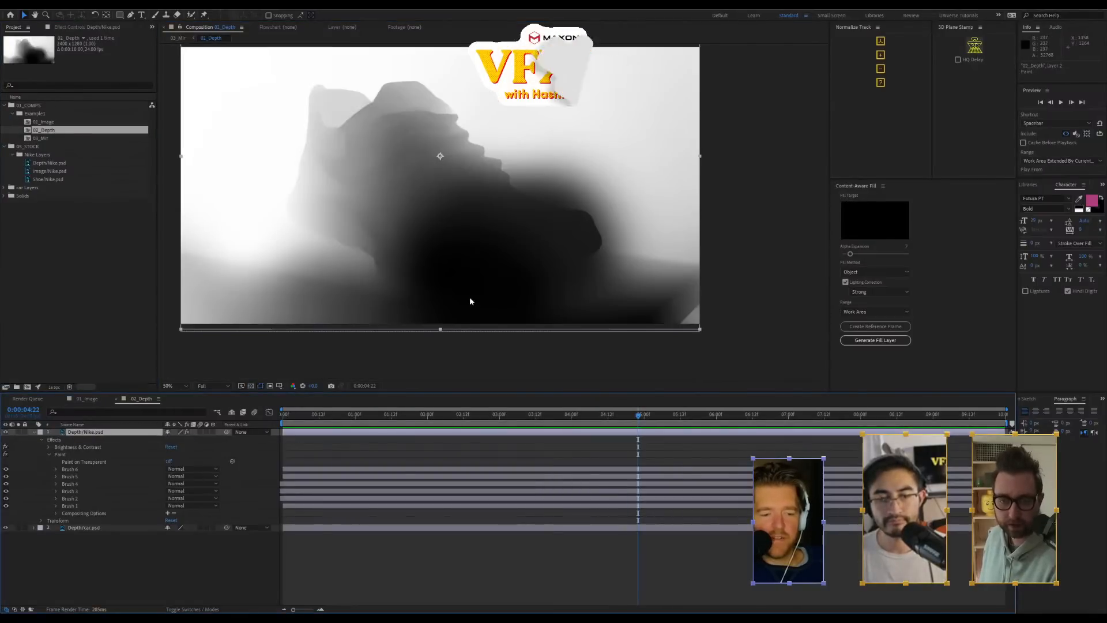
click(44, 123)
double_click(44, 130)
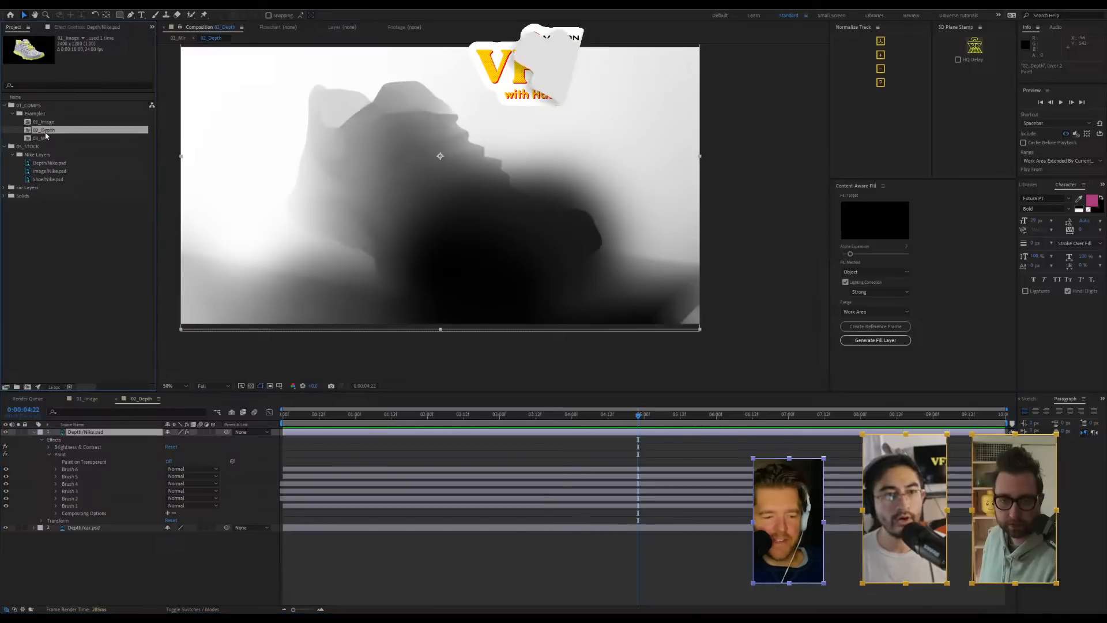
In the 03_Mix composition, hide the Medium Blue Solid 1 layer and view the frame at 0:00:00:08 through the active camera
double_click(45, 139)
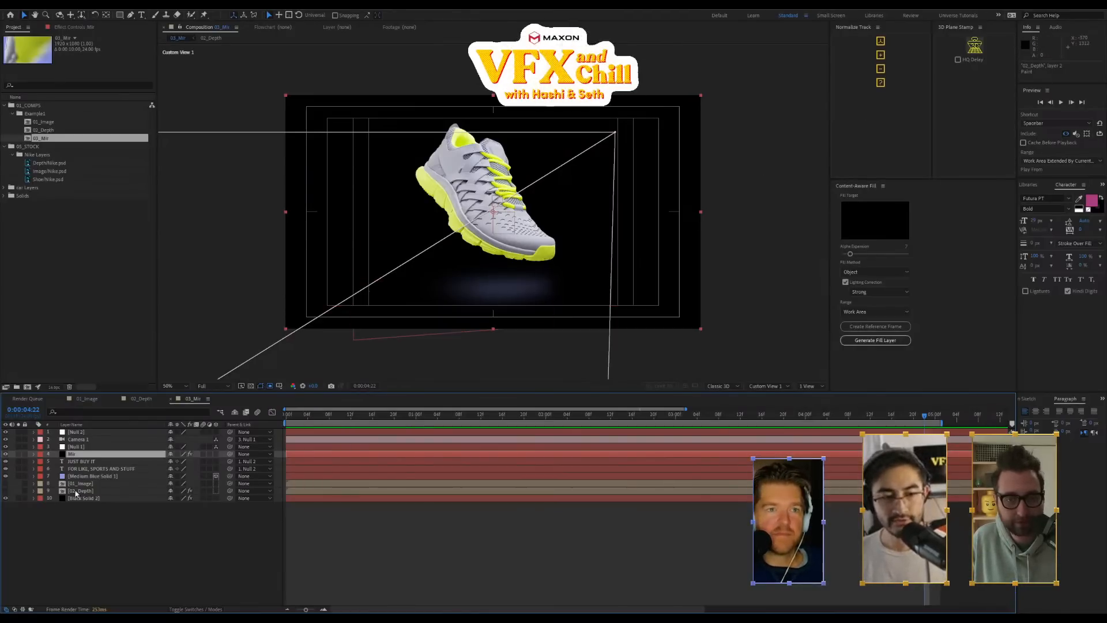
click(5, 476)
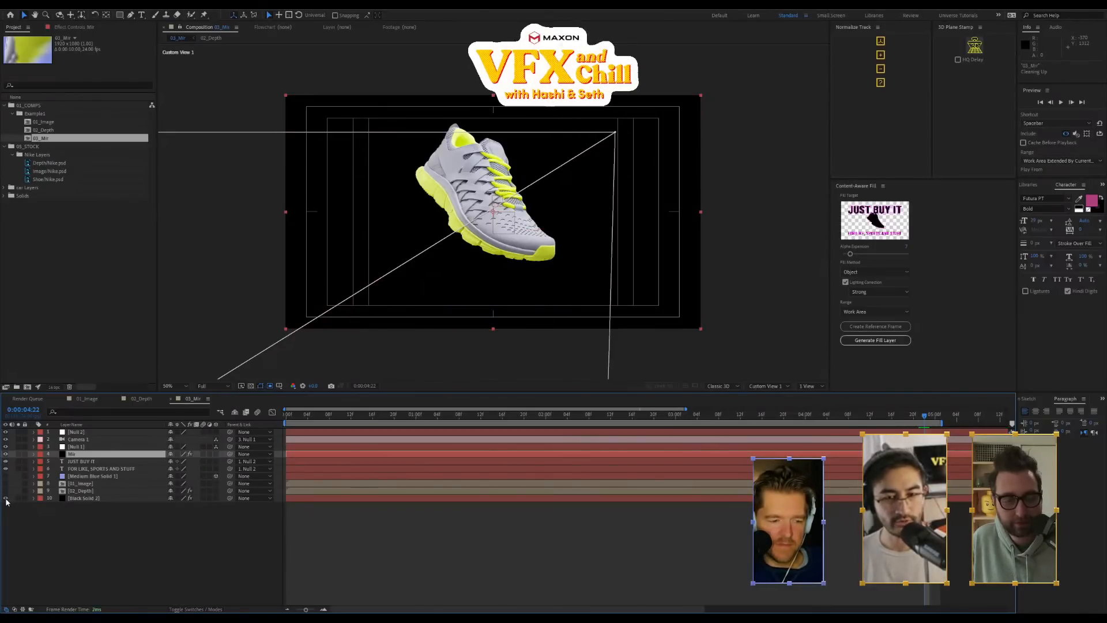
click(329, 422)
key(F12)
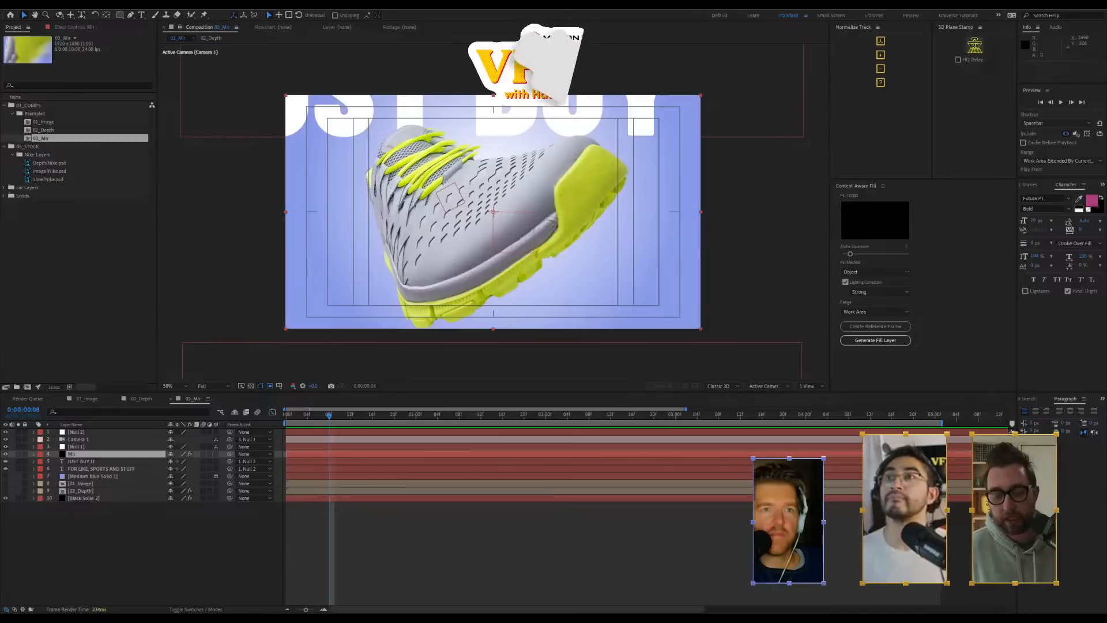
Switch to a maximized browser window with the pxhere photo site and search it for "guitar"
drag(1106, 277, 575, 271)
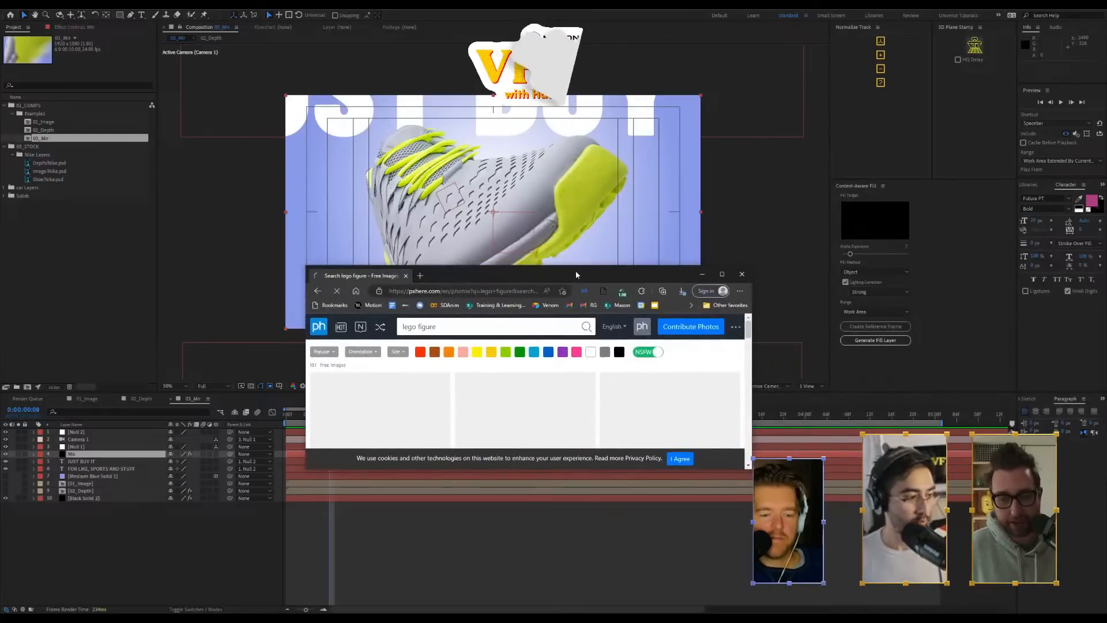
double_click(576, 271)
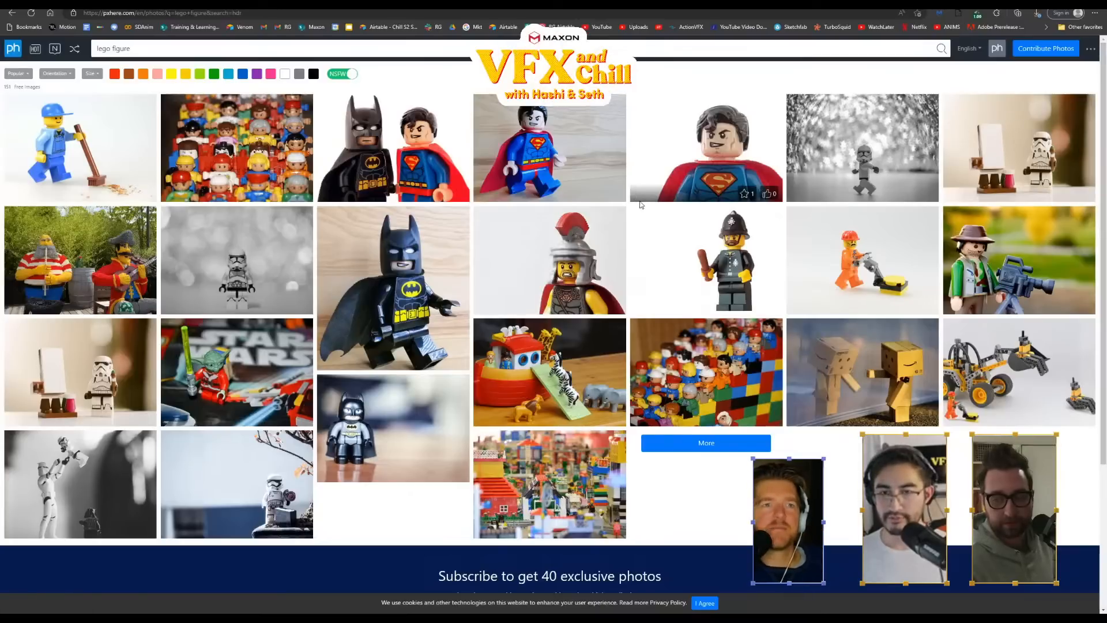
drag(241, 49, 3, 55)
text(gu)
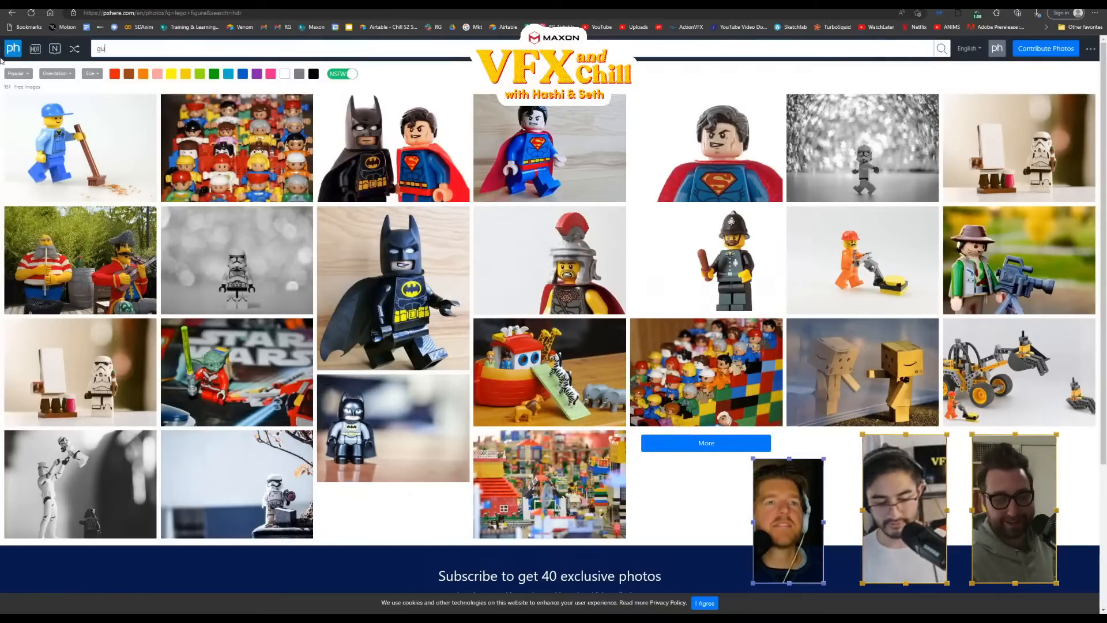
text(itar)
key(Return)
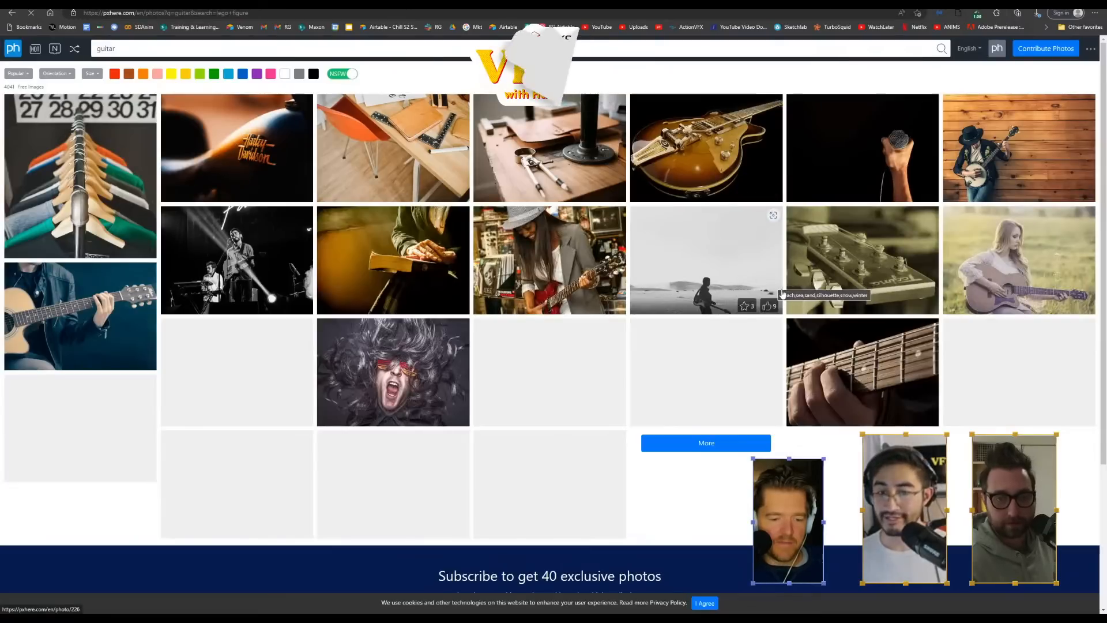
Load more guitar search results and look through the photos for a suitable guitar image
click(719, 445)
scroll(749, 438, down, 3)
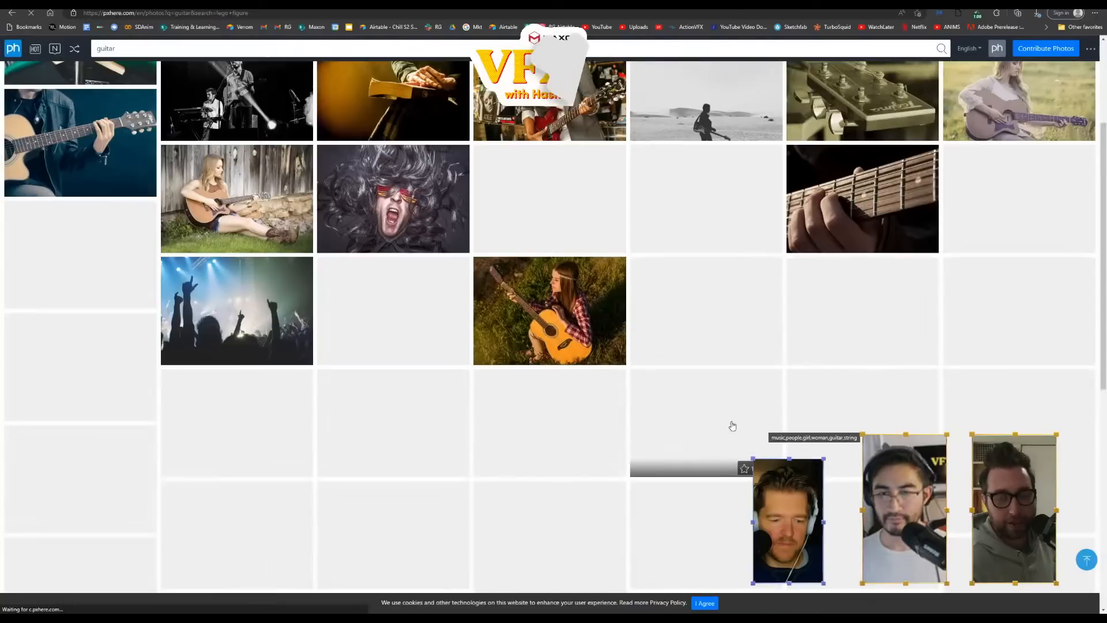
scroll(539, 430, down, 4)
scroll(615, 383, up, 5)
scroll(615, 384, up, 2)
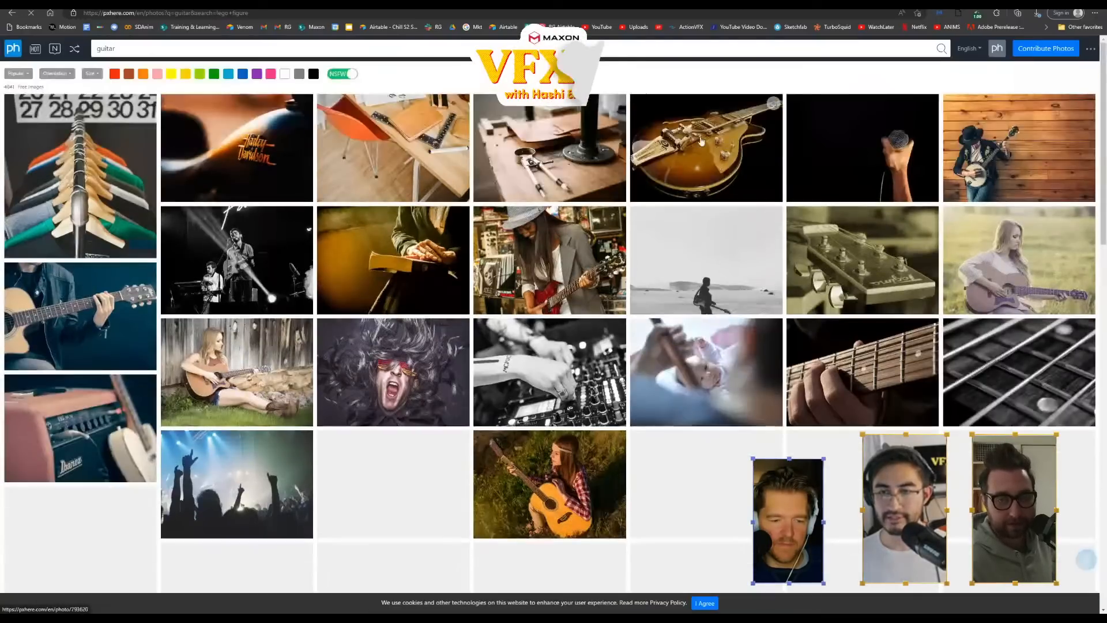
scroll(175, 348, down, 5)
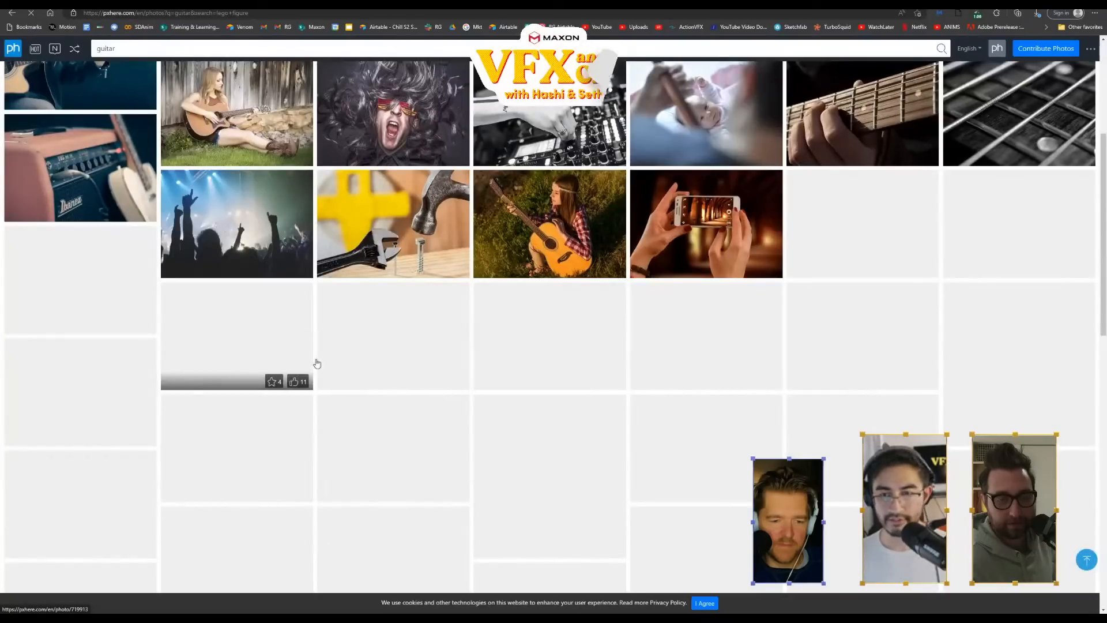
scroll(838, 160, up, 3)
scroll(713, 224, down, 6)
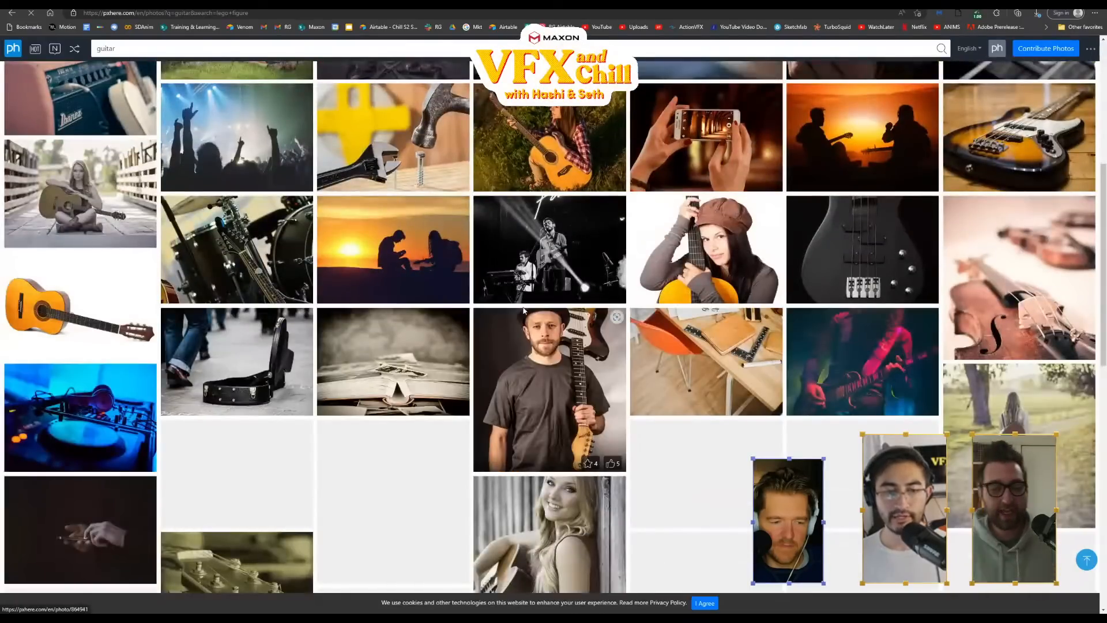
scroll(525, 313, down, 3)
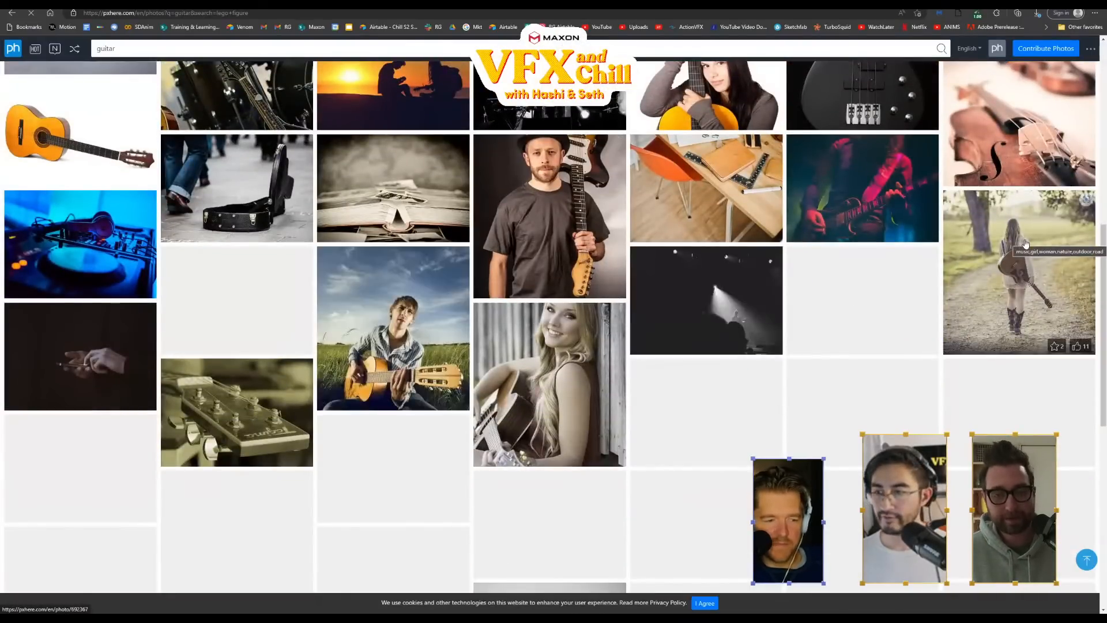
scroll(404, 455, down, 2)
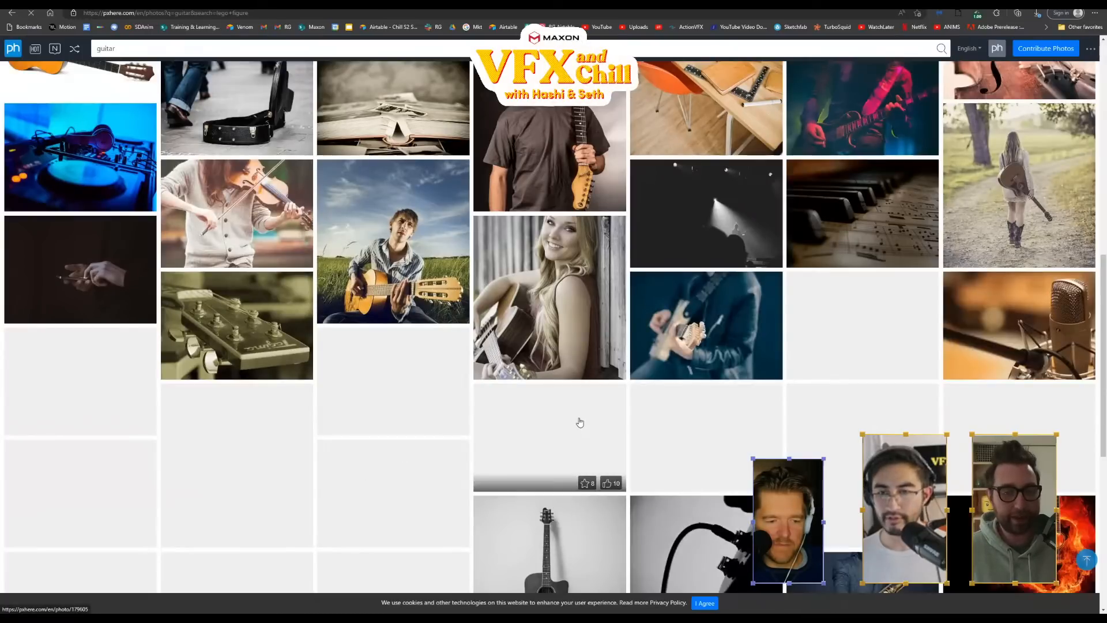
scroll(573, 425, up, 2)
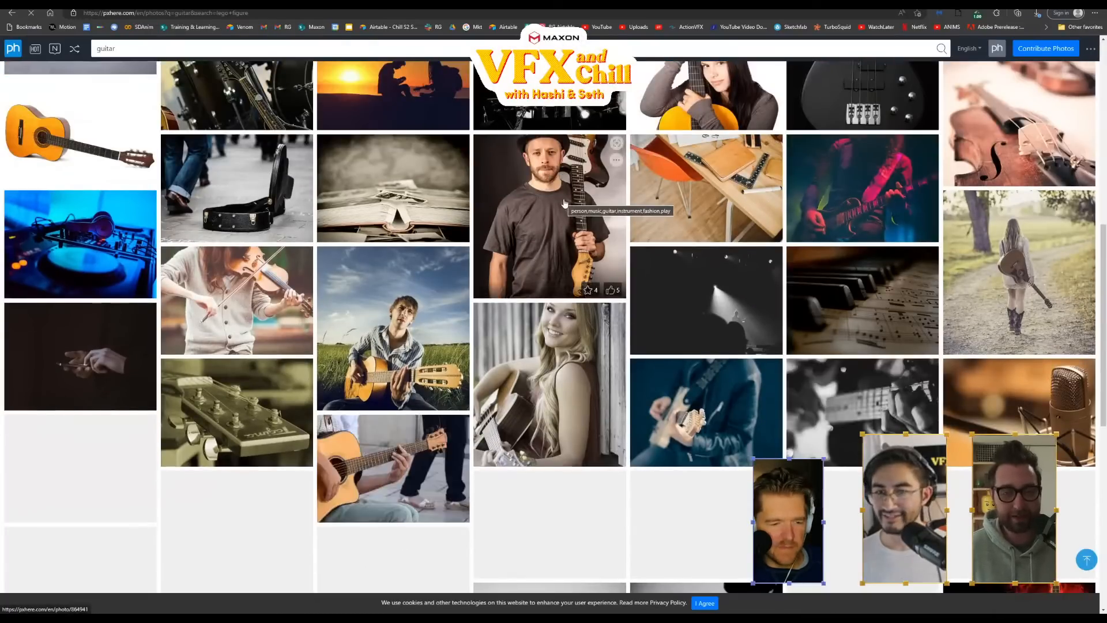
scroll(564, 203, down, 4)
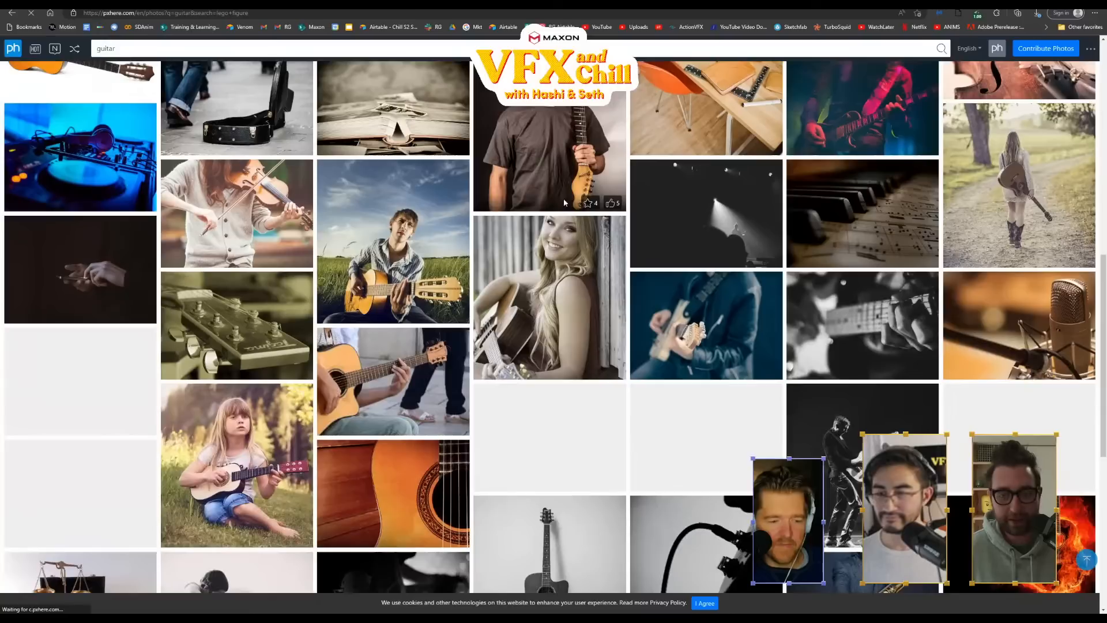
scroll(564, 203, down, 3)
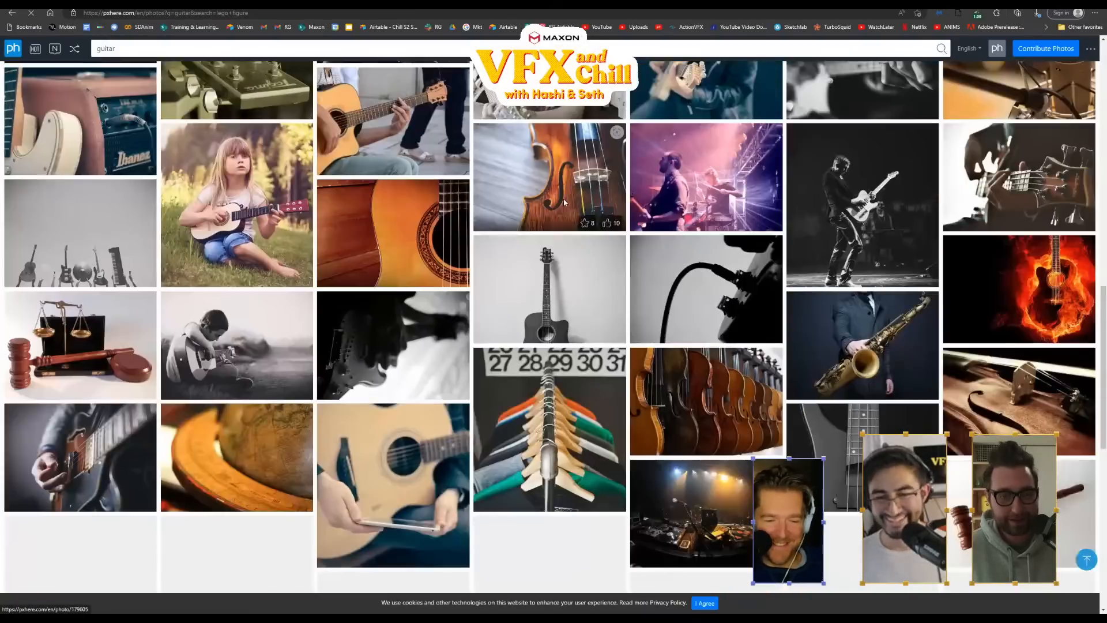
scroll(931, 382, down, 2)
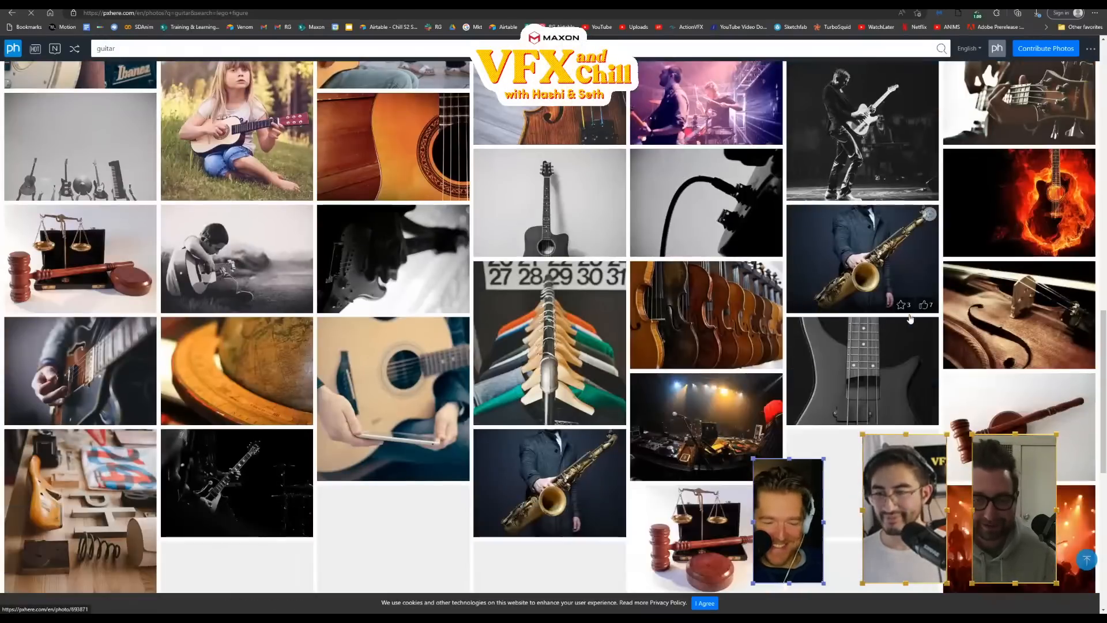
scroll(931, 381, up, 10)
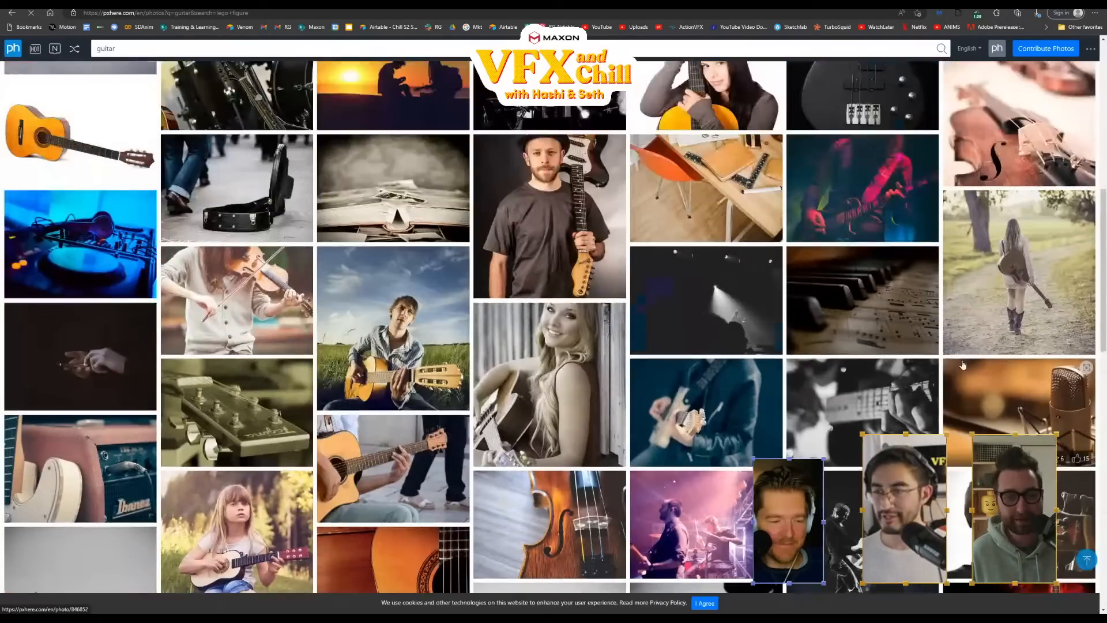
scroll(962, 363, up, 3)
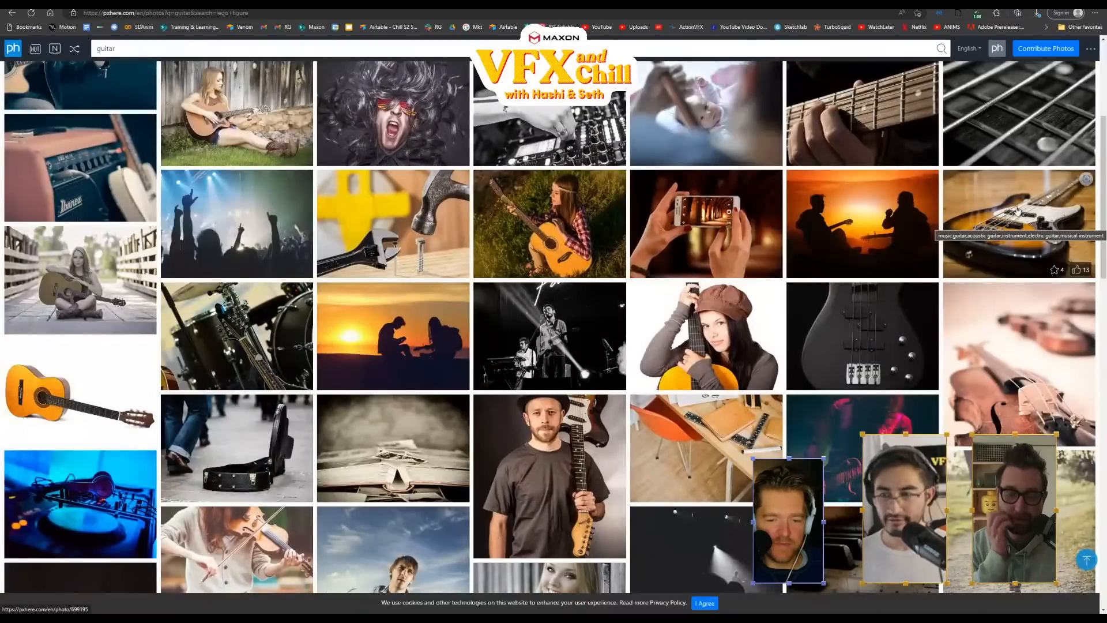
scroll(1038, 237, up, 3)
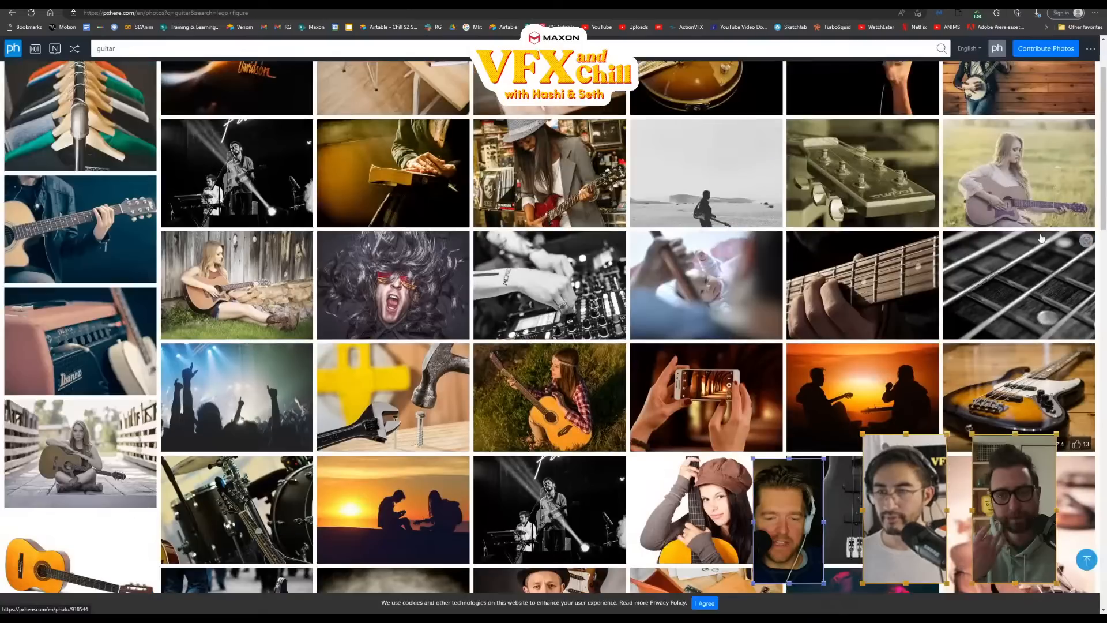
scroll(725, 179, up, 2)
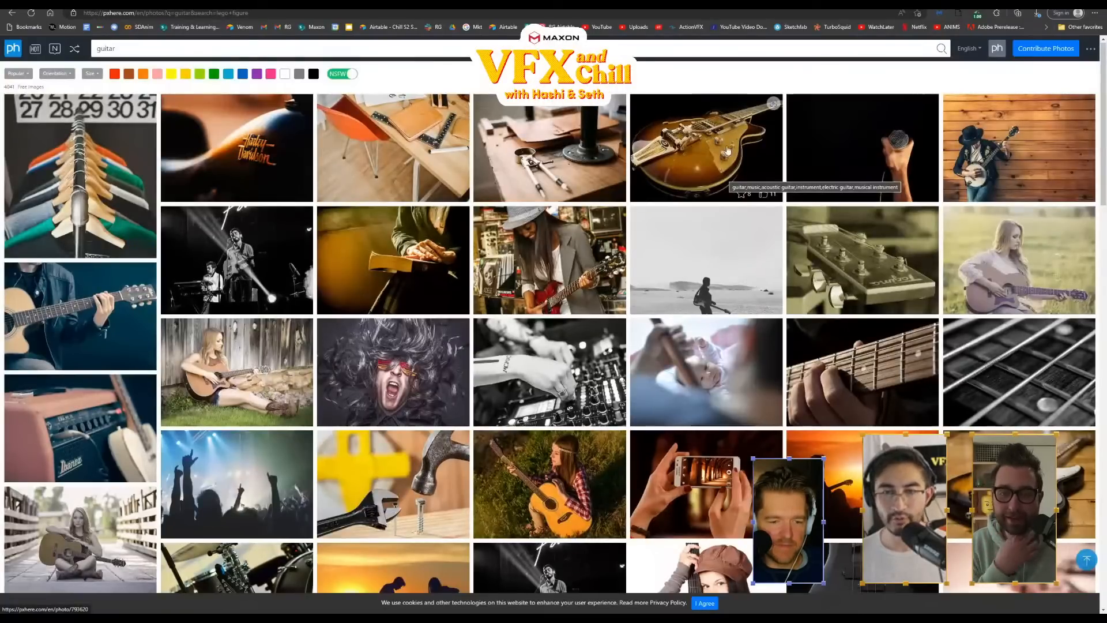
scroll(709, 132, down, 2)
scroll(712, 144, up, 2)
scroll(718, 162, down, 6)
scroll(720, 167, down, 10)
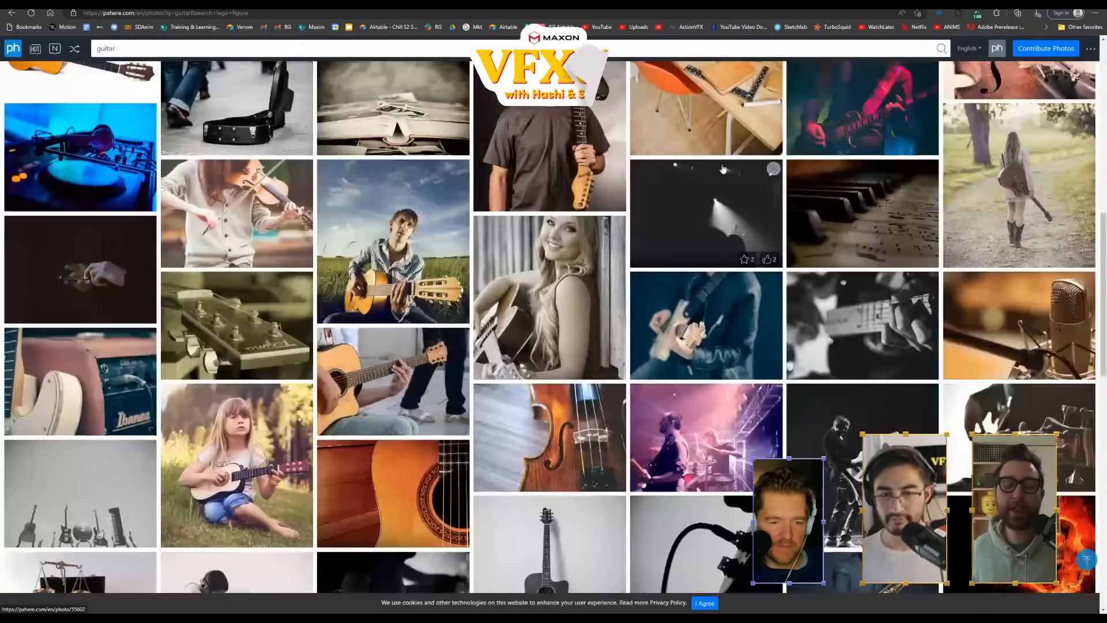
scroll(928, 271, down, 3)
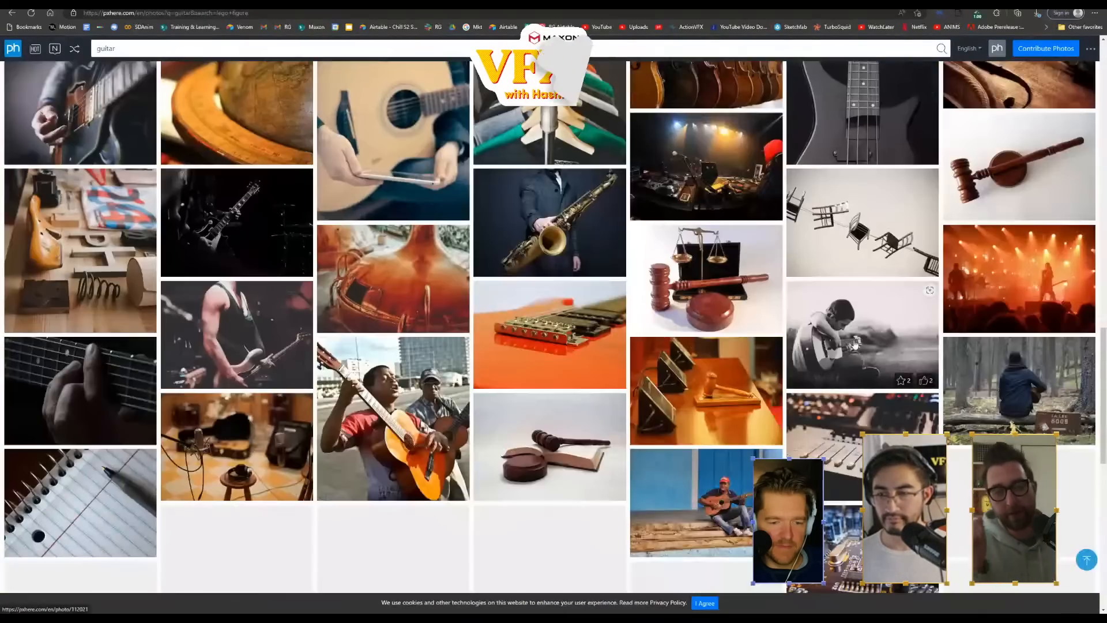
scroll(875, 385, down, 6)
scroll(875, 384, up, 6)
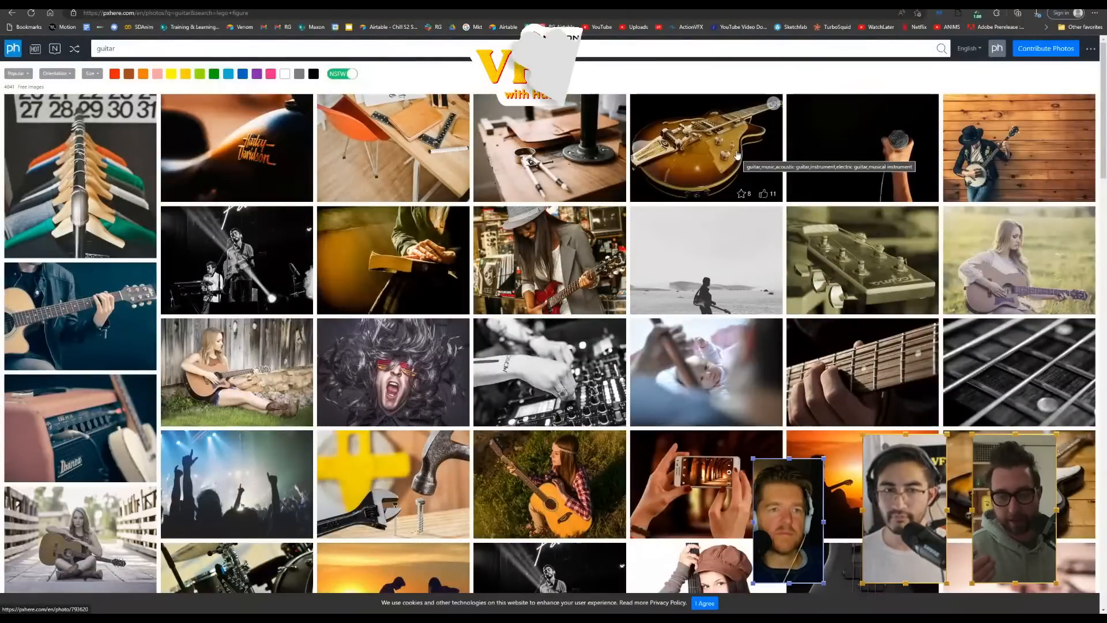
Look further through the guitar photos, view the photo of the seated guitarist by the blue door, and return to the results
scroll(728, 154, down, 10)
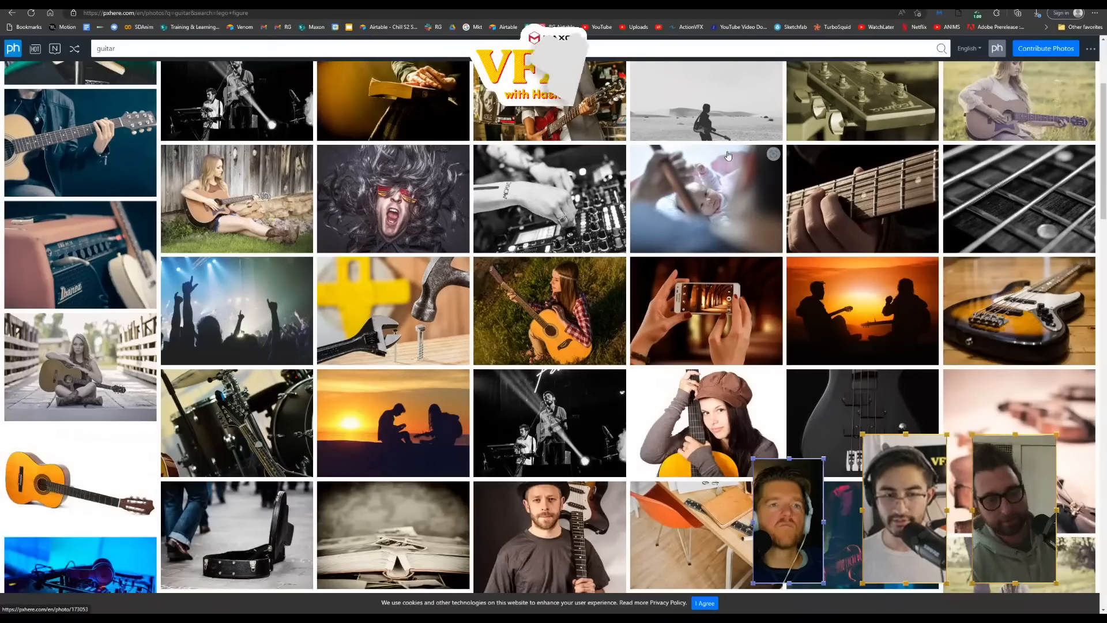
scroll(720, 159, down, 10)
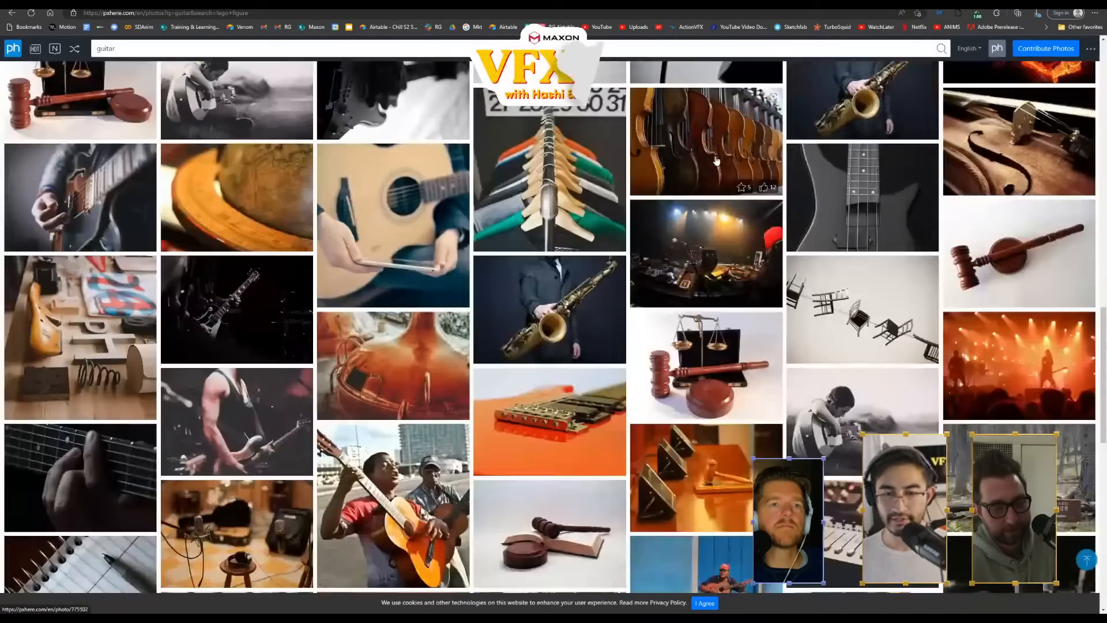
scroll(716, 159, down, 4)
scroll(716, 161, up, 2)
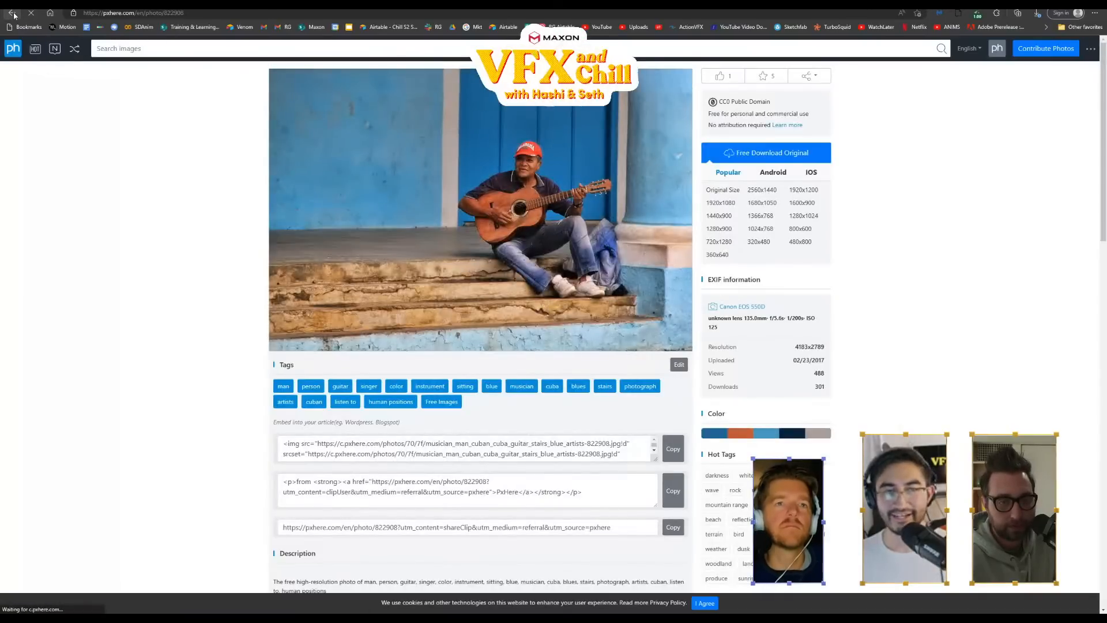
key(alt+Left)
Search the photo site for "toaster" and open the photo of the lime-green kettle and toaster
drag(185, 49, 2, 74)
text(toas)
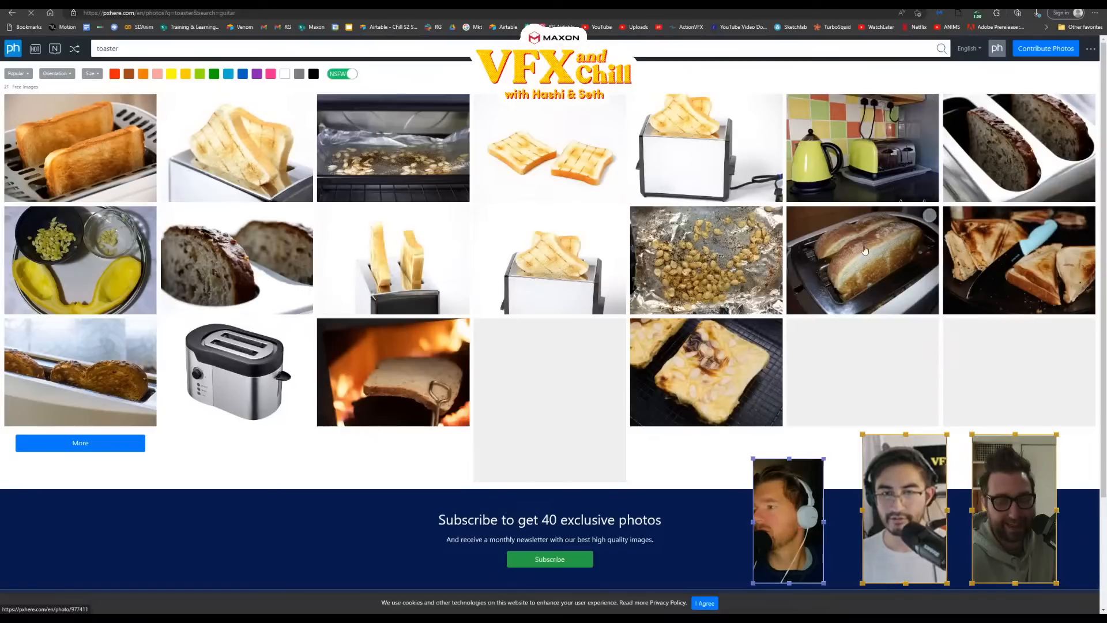
click(864, 151)
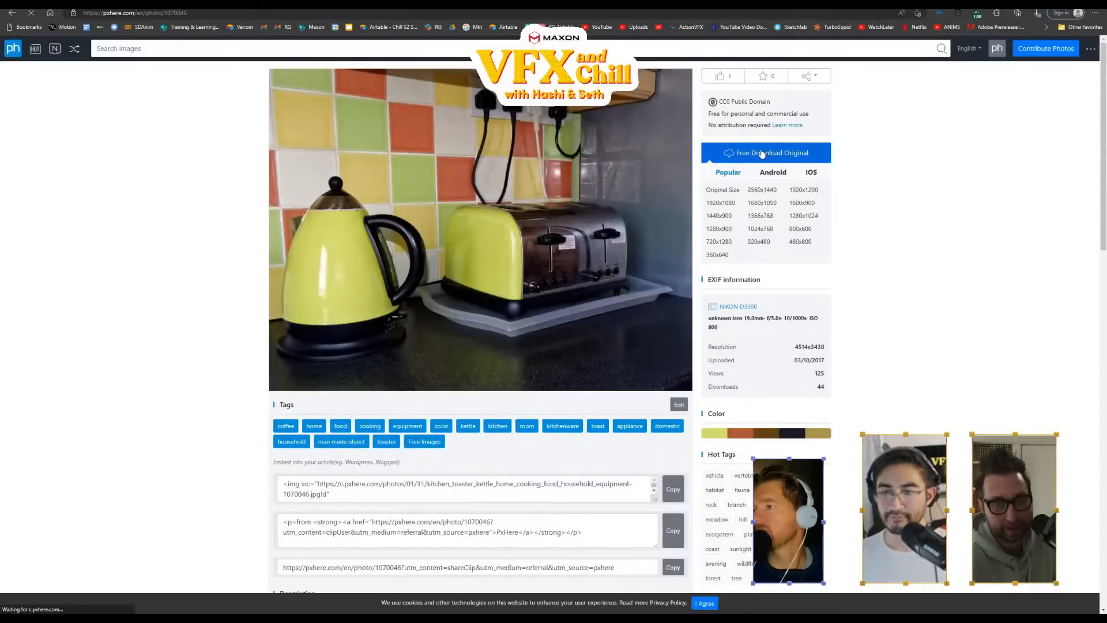
Request the free download of the original kettle and toaster photo and choose to save it to a custom location
click(761, 153)
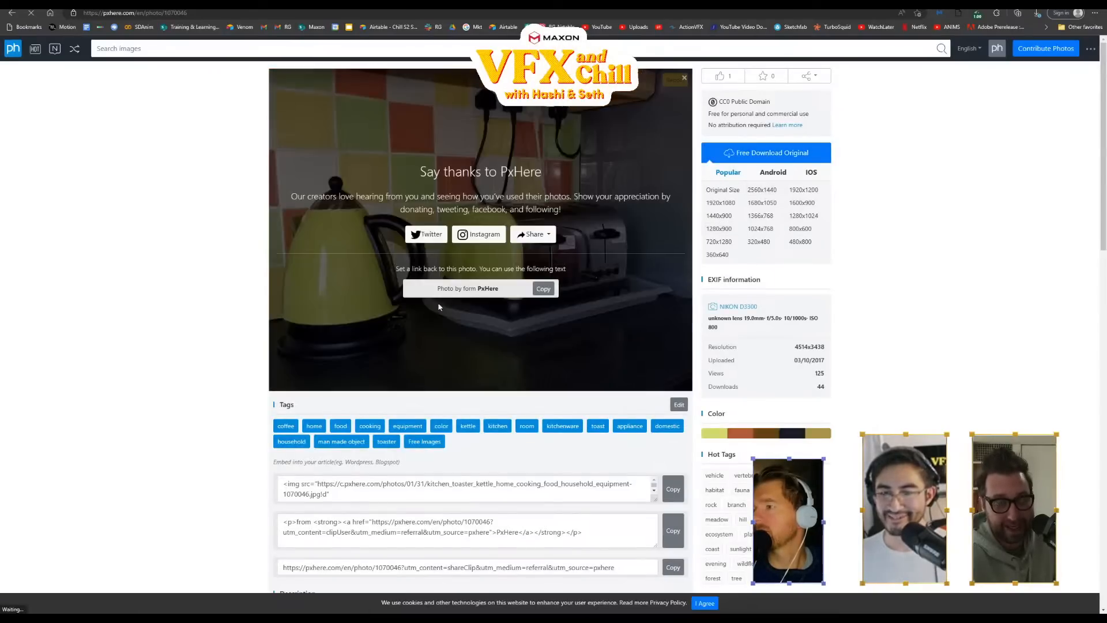
click(768, 157)
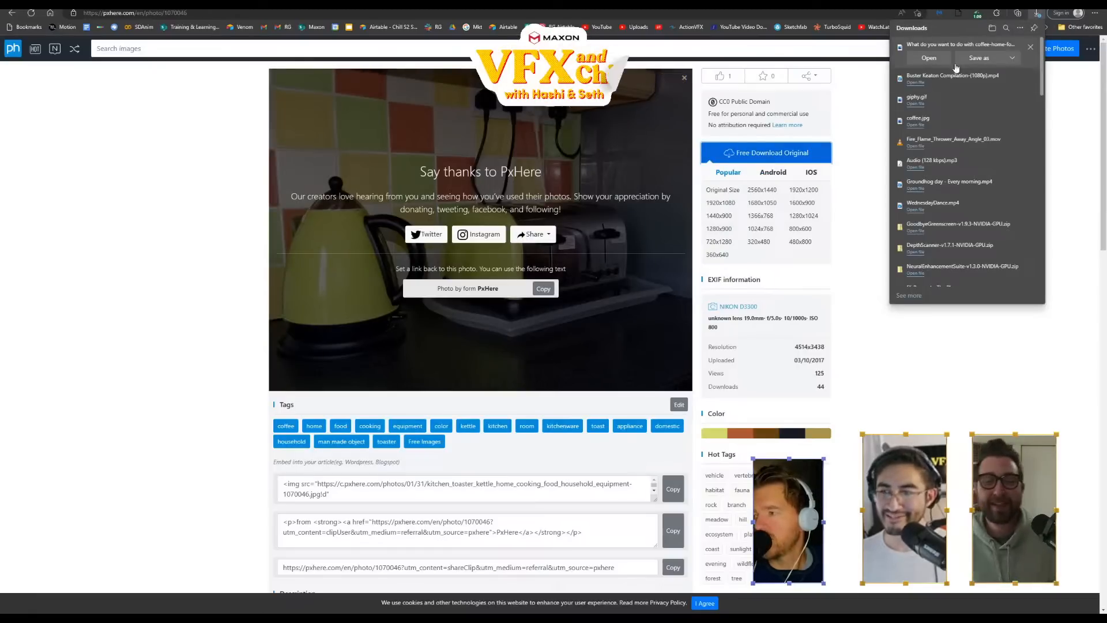
click(975, 58)
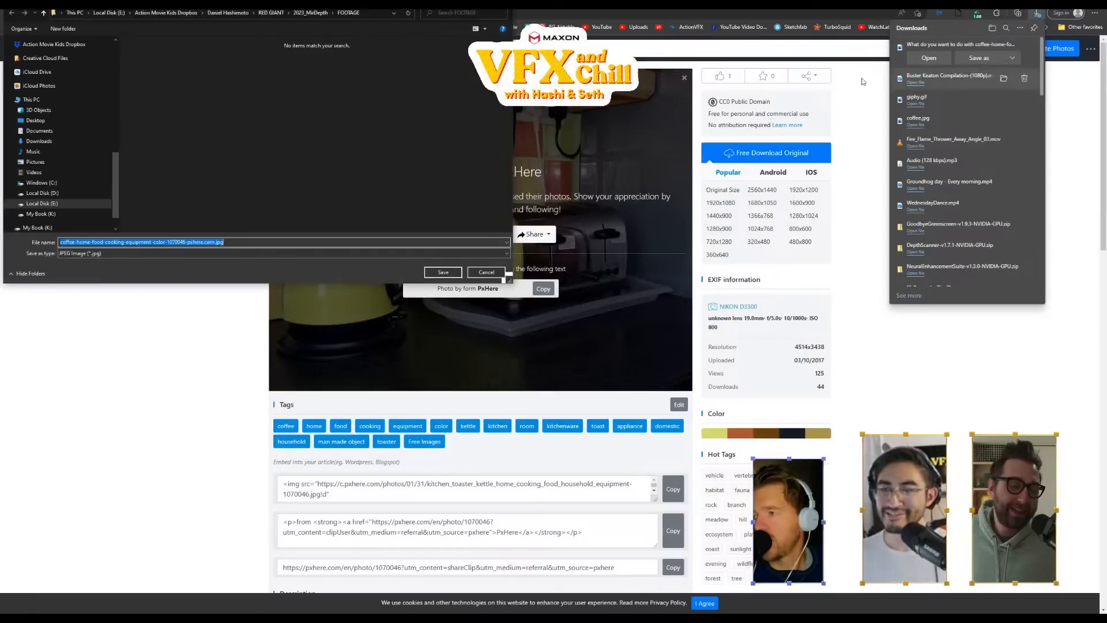
Save the photo as "kitchen" in the ELEMENTS folder inside 2023_02_03 - DepthStuff
click(307, 12)
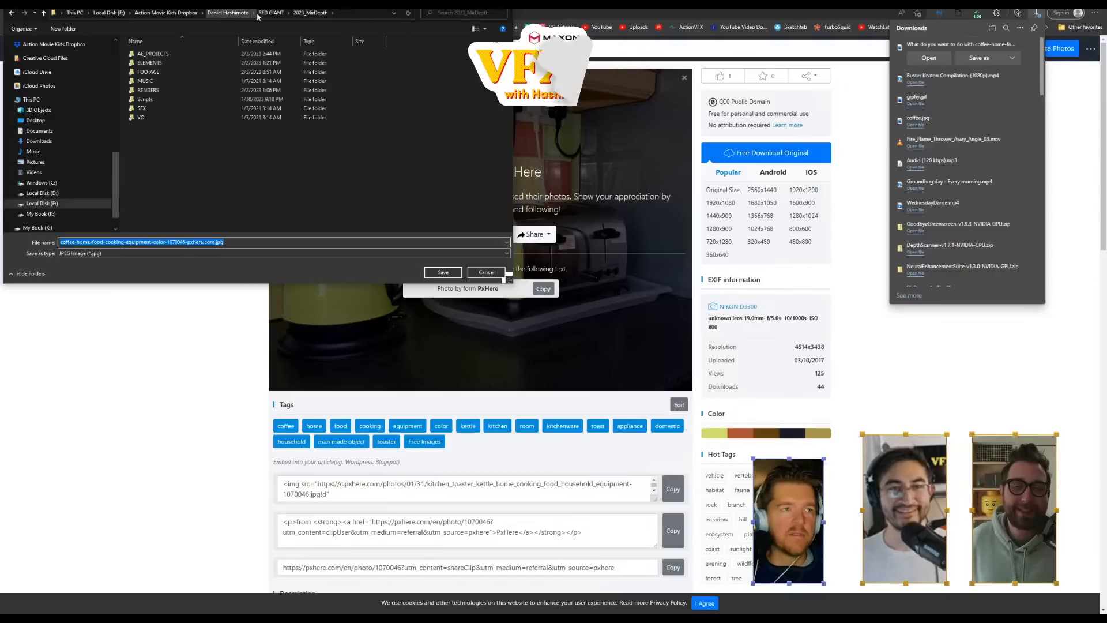
scroll(81, 102, up, 4)
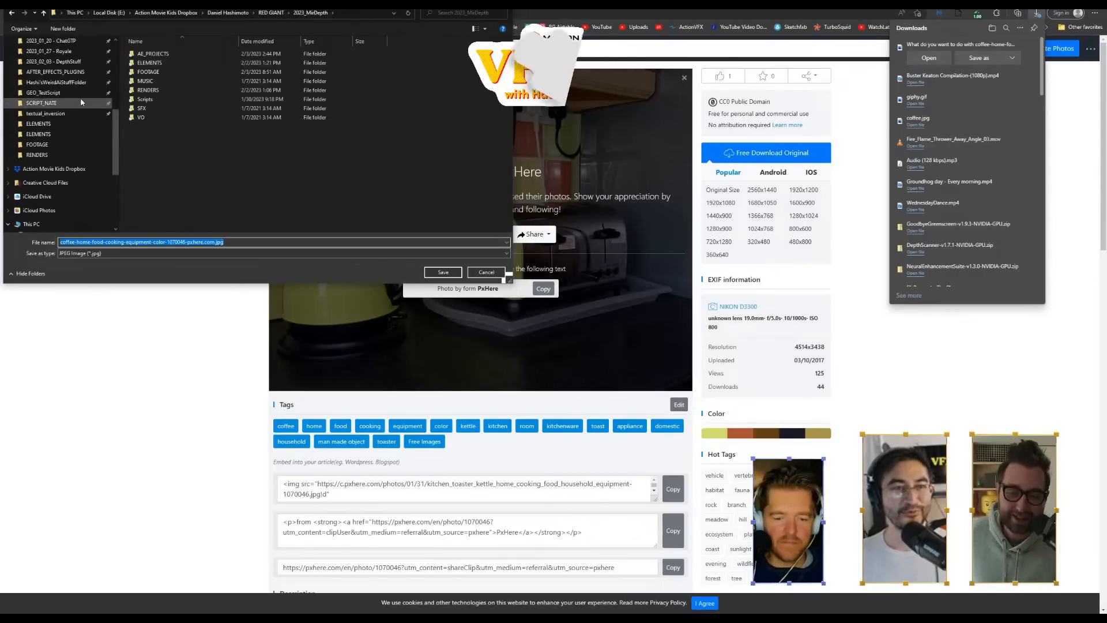
scroll(80, 102, up, 2)
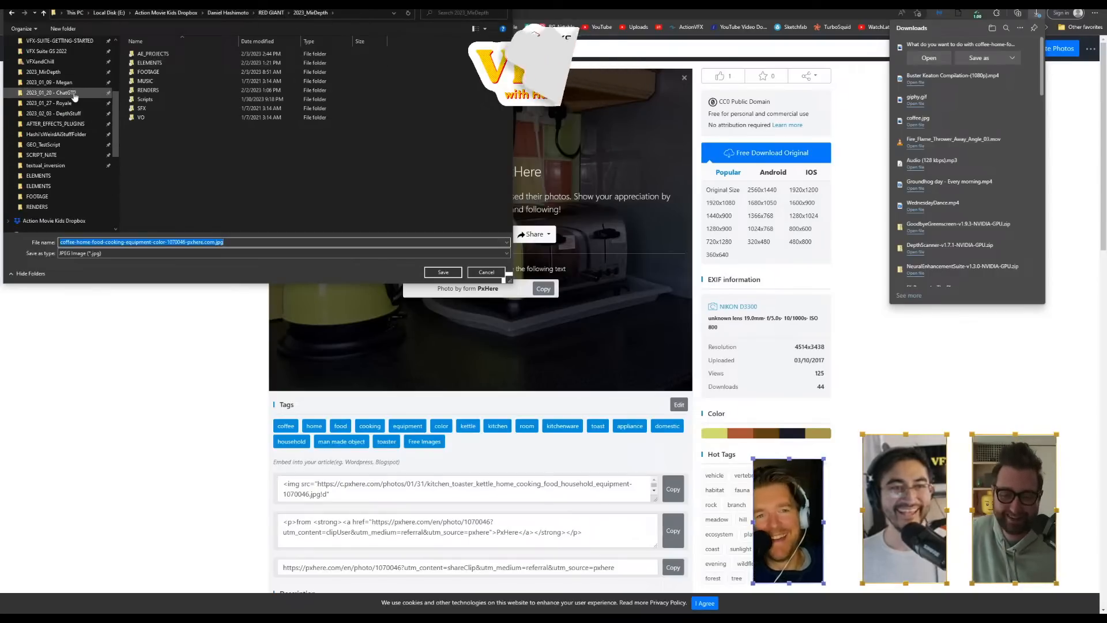
click(54, 113)
double_click(149, 64)
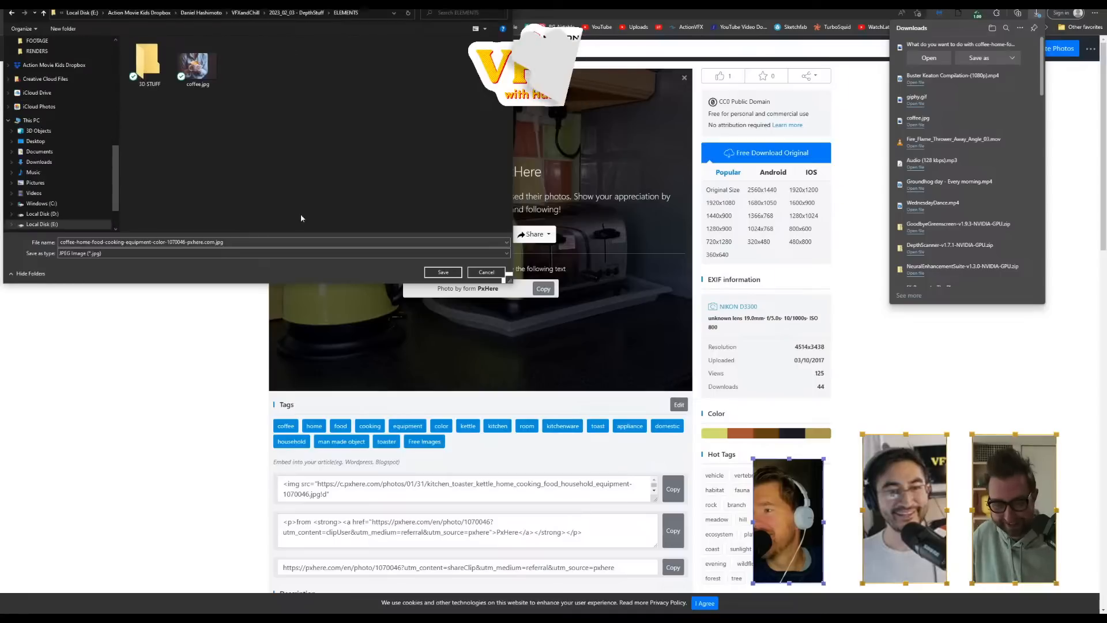
click(317, 236)
text(kitchen)
key(Return)
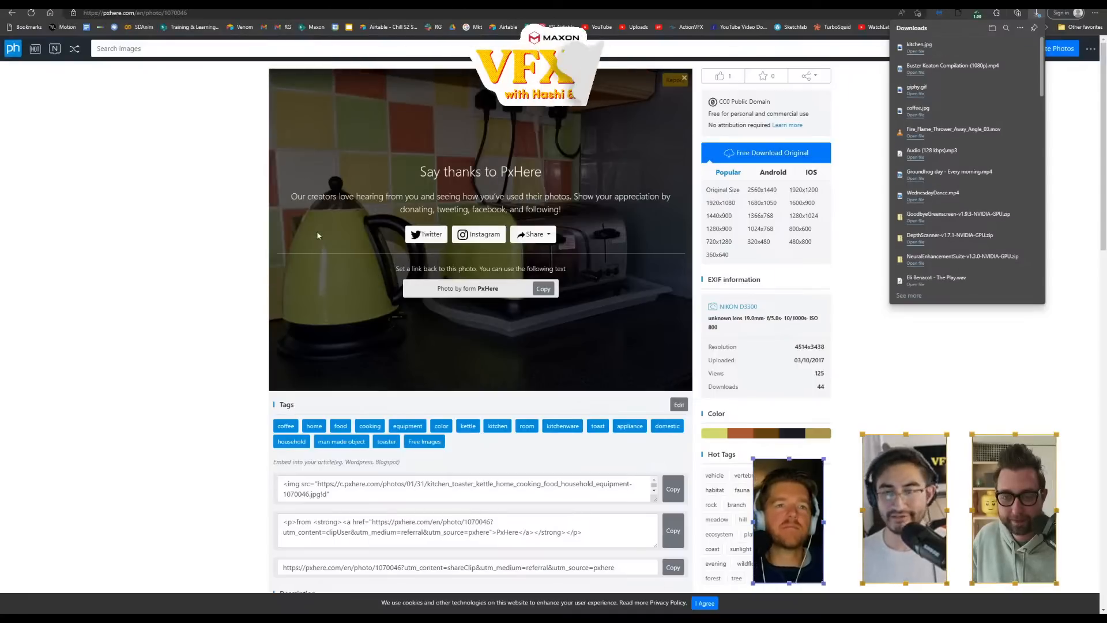
Switch from the browser to Photoshop, close the coffee depth document, and open kitchen.jpg from the ELEMENTS folder
click(1057, 4)
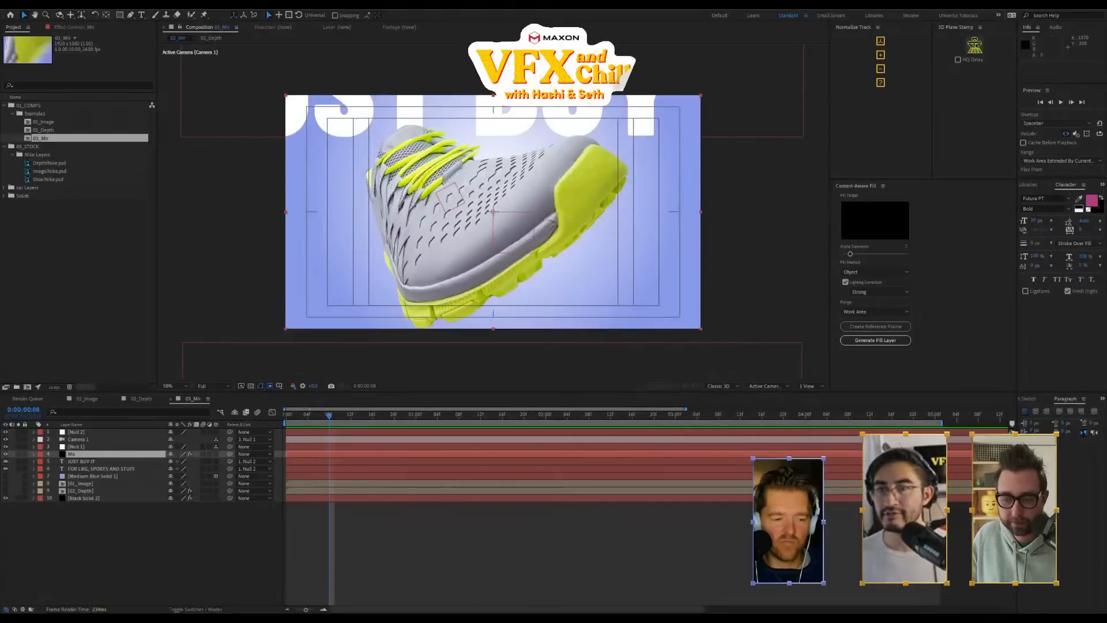
key(alt+Tab)
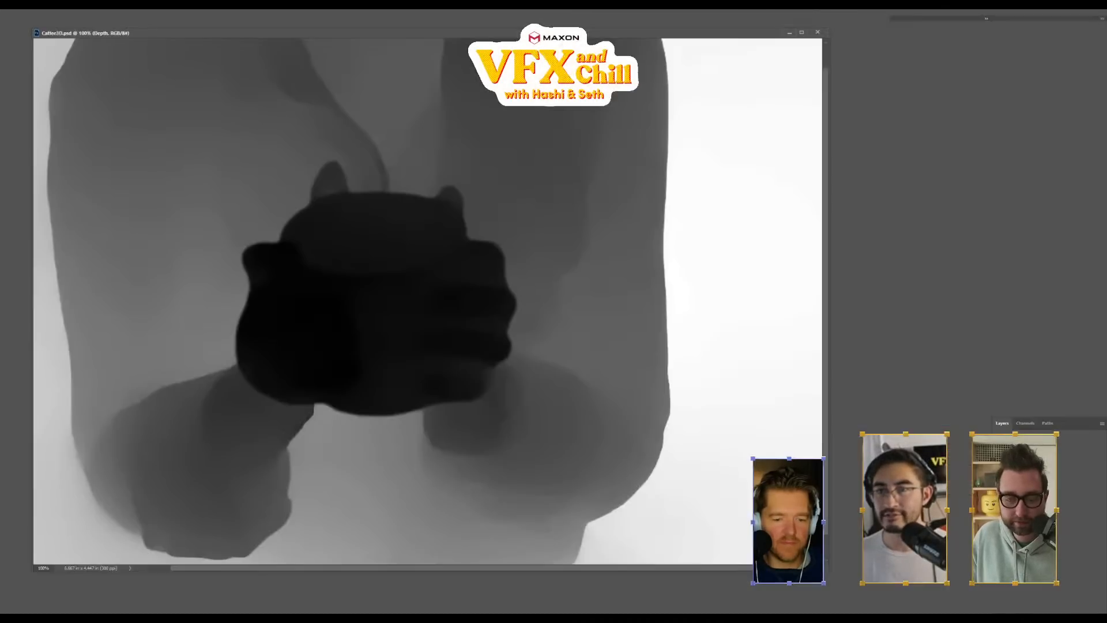
click(818, 32)
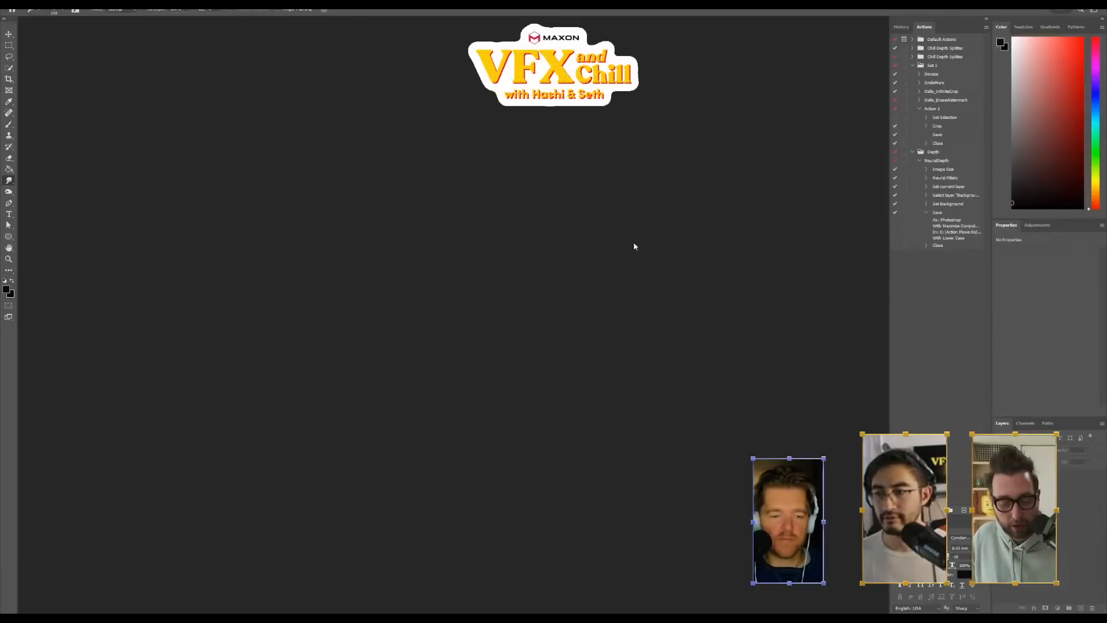
double_click(462, 248)
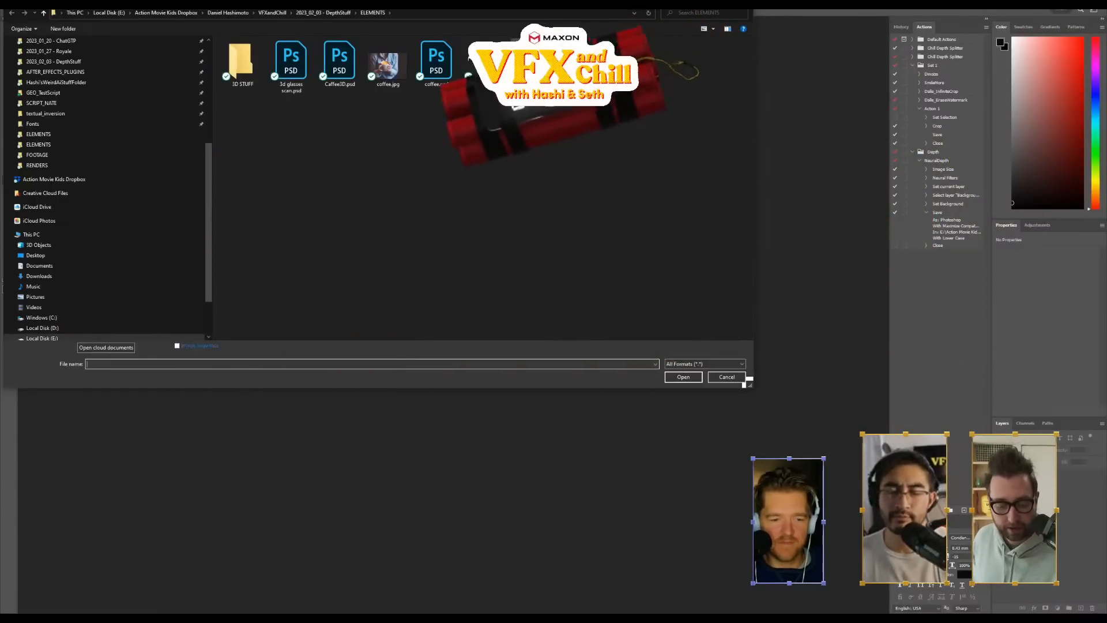
double_click(534, 64)
Generate a depth map of the kitchen photo with Neural Filters
click(165, 2)
mouse_move(118, 3)
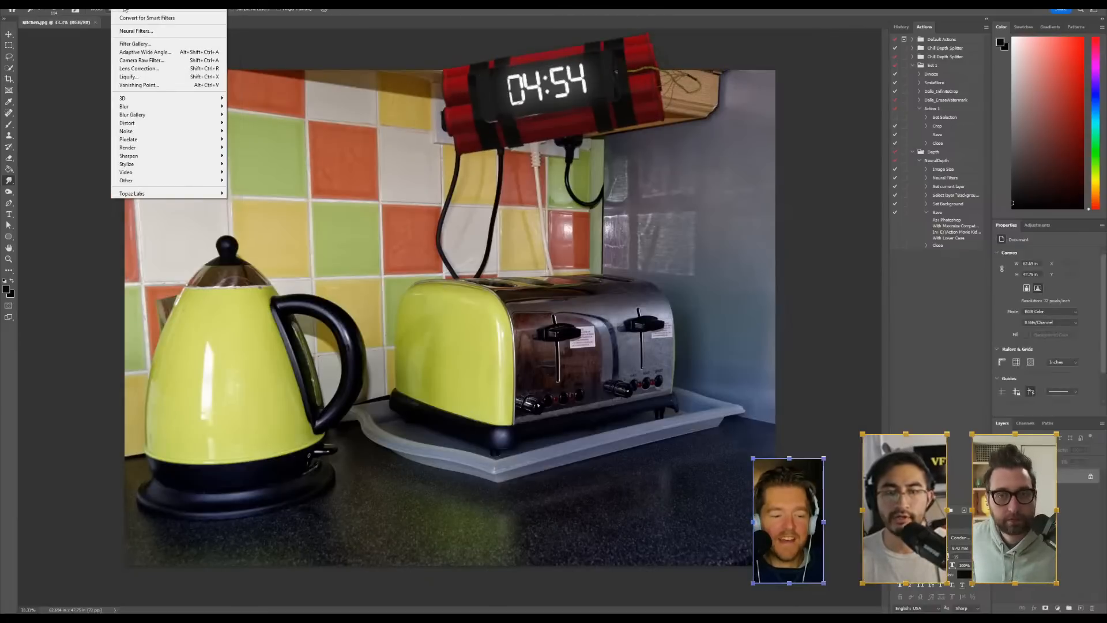
click(136, 31)
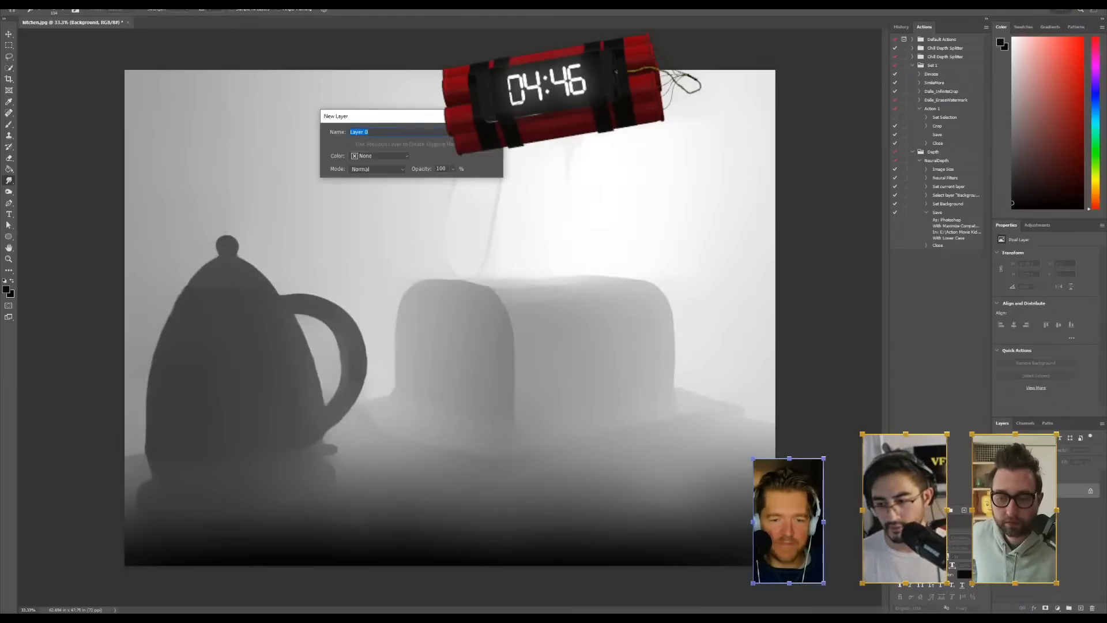
Convert the background to a layer named Image and save the document as kitchen.psd
text(ge)
key(Return)
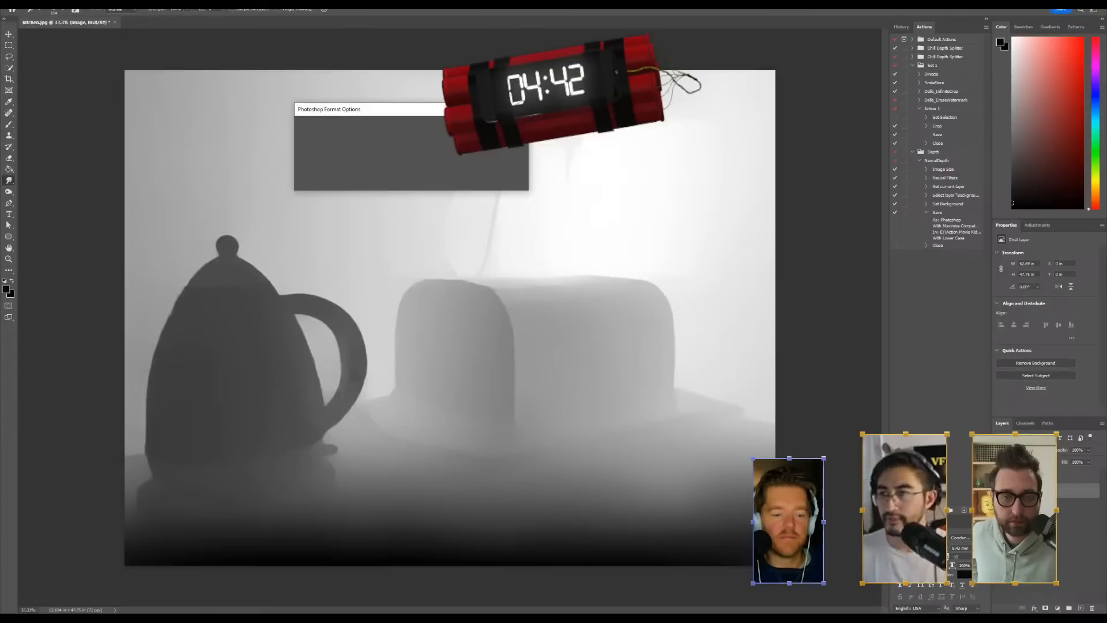
key(Return)
Switch to After Effects and import kitchen.psd as Composition - Retain Layer Sizes with editable layer styles
click(1055, 5)
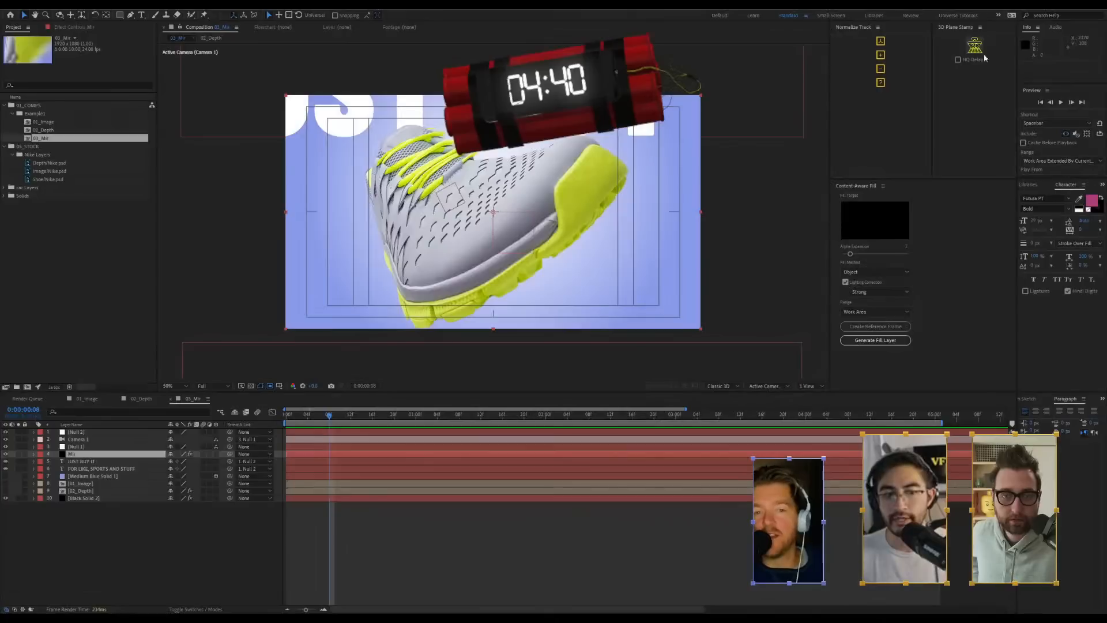
double_click(63, 251)
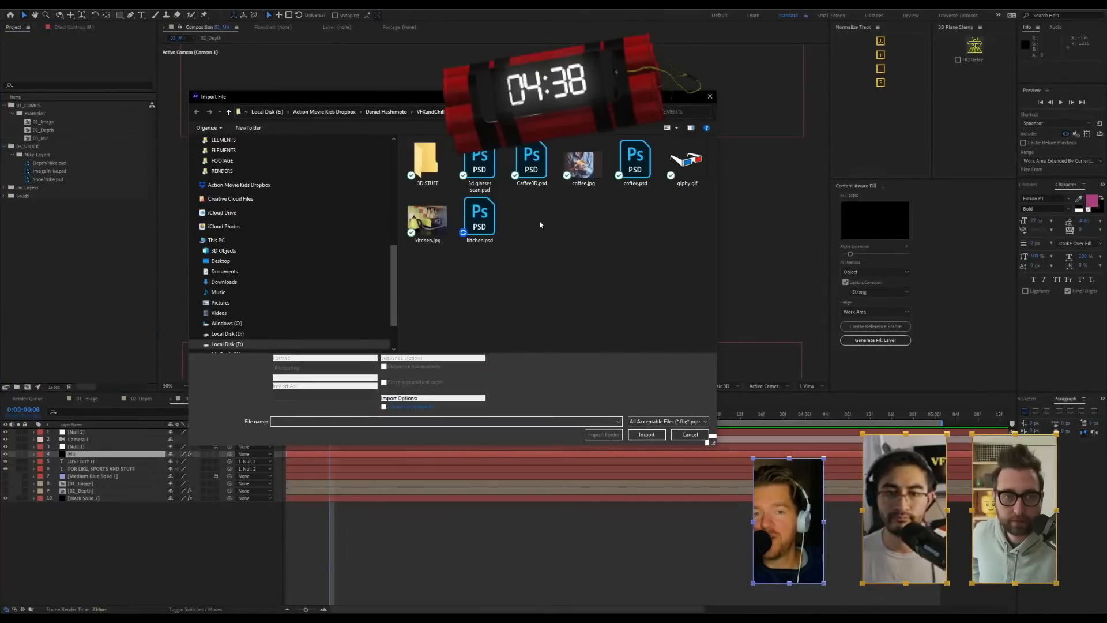
double_click(480, 220)
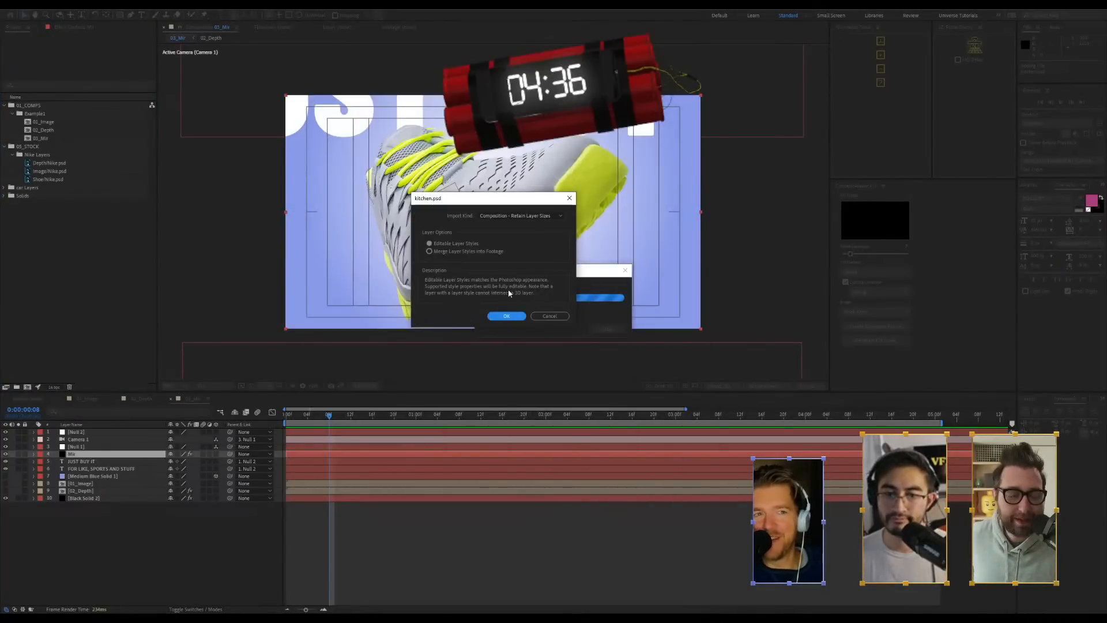
click(506, 315)
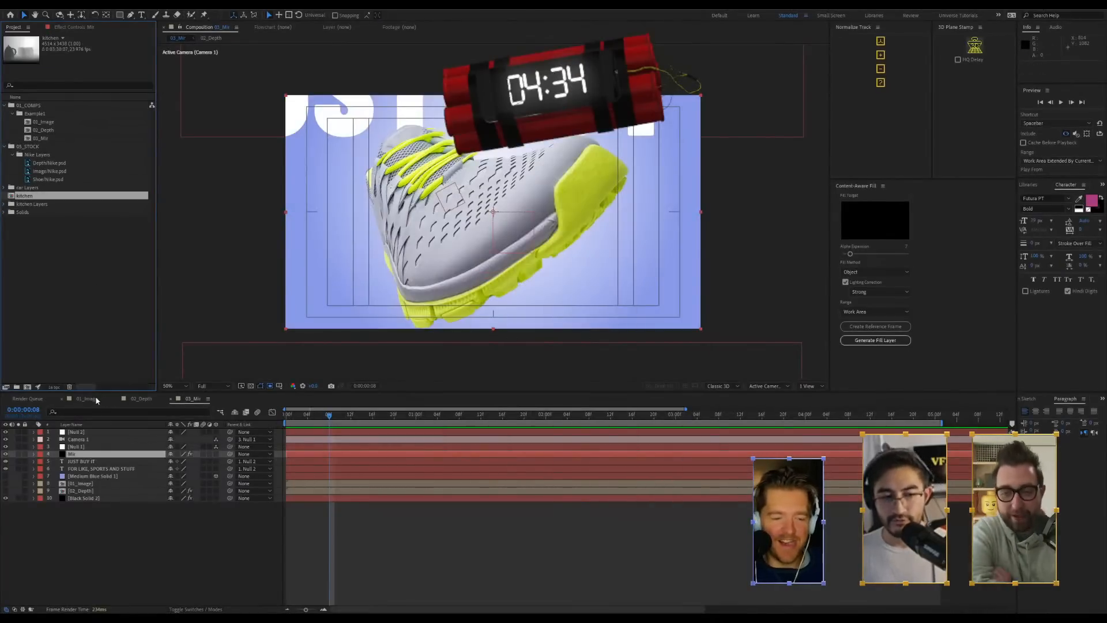
Add the Image/kitchen.psd layer at the top of the 01_Image composition and fit it to the composition height
click(87, 399)
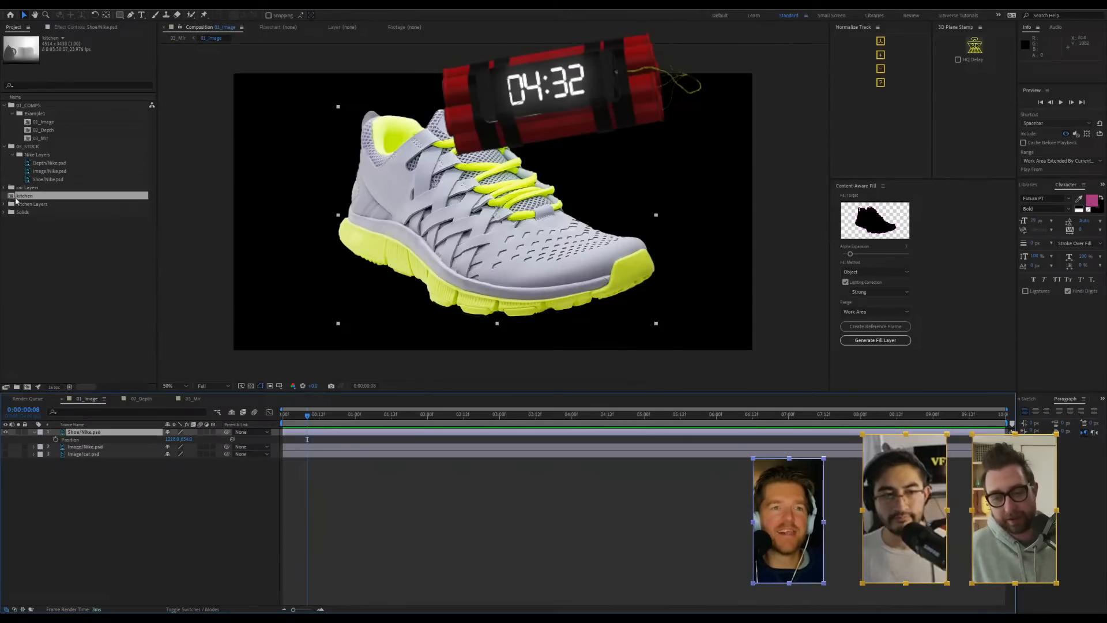
click(5, 205)
drag(45, 221, 130, 432)
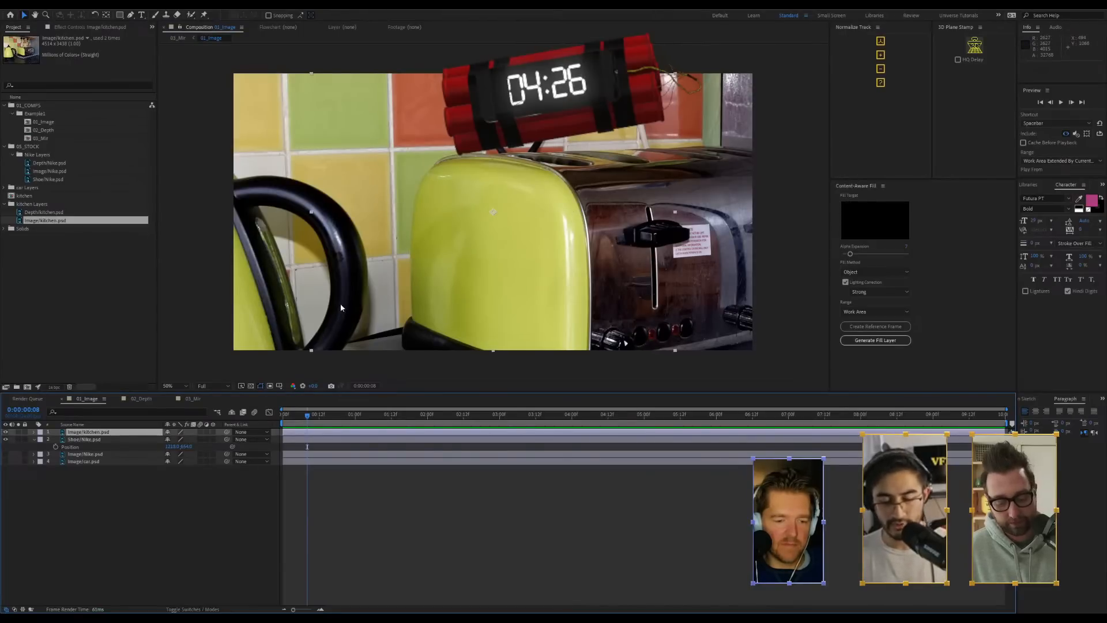
key(ctrl+alt+shift+h)
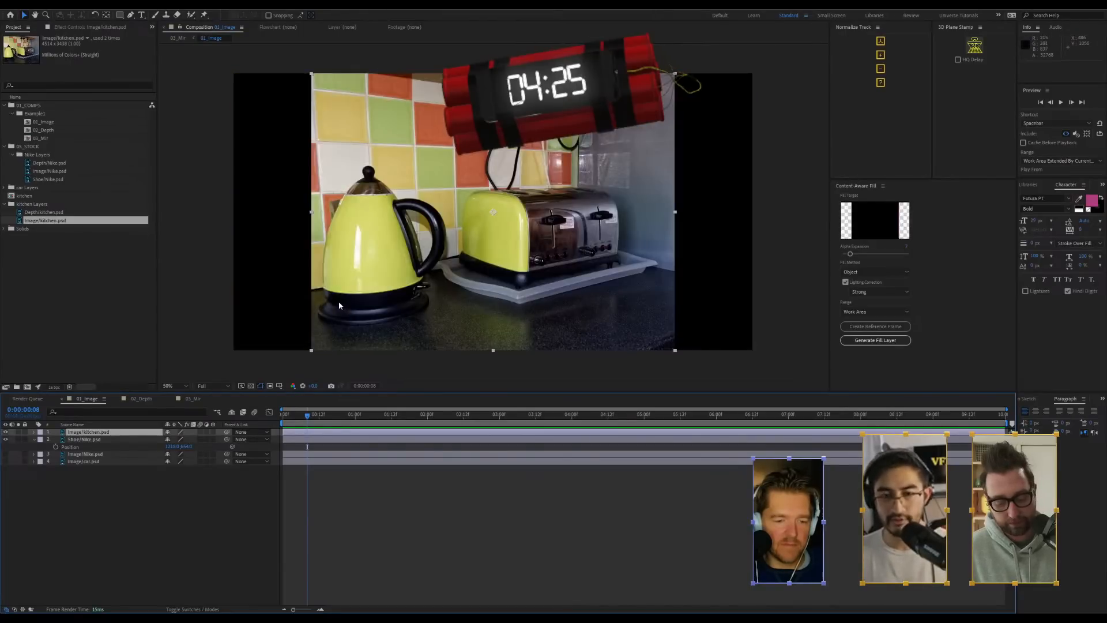
Add Depth/kitchen.psd at the top of the 02_Depth composition and fit it to the composition height
click(148, 401)
drag(51, 214, 146, 434)
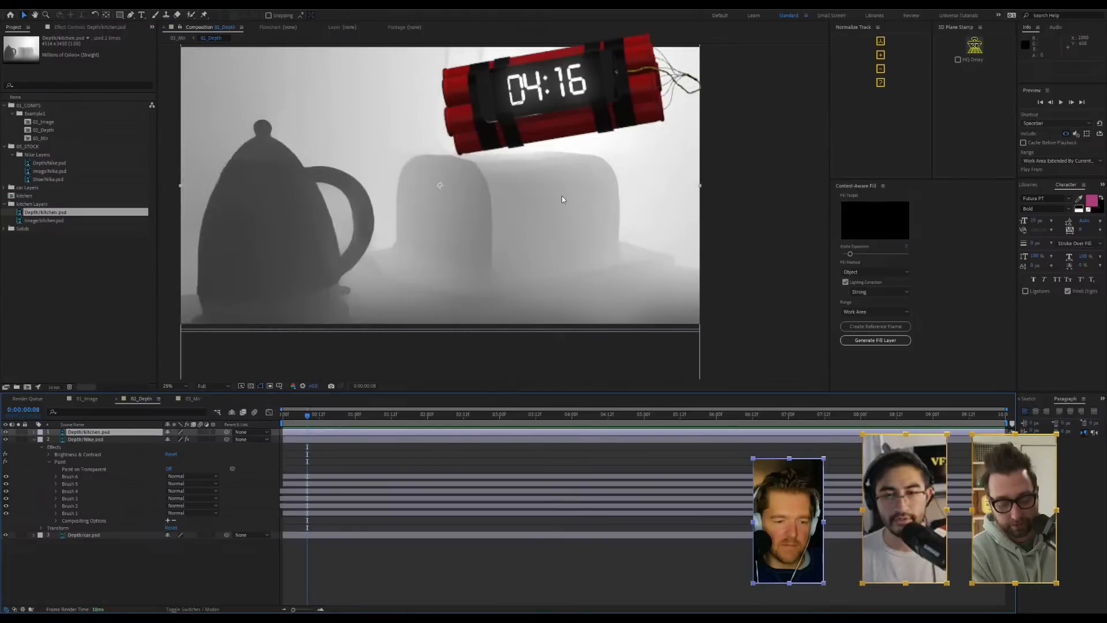
scroll(561, 197, down, 1)
click(75, 440)
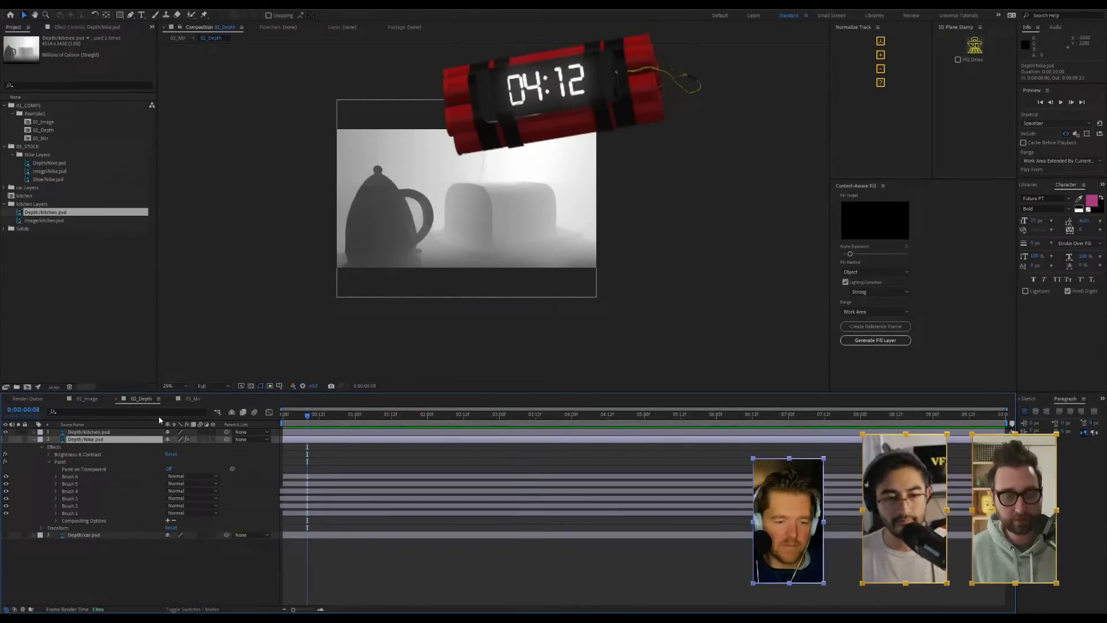
click(112, 433)
click(479, 175)
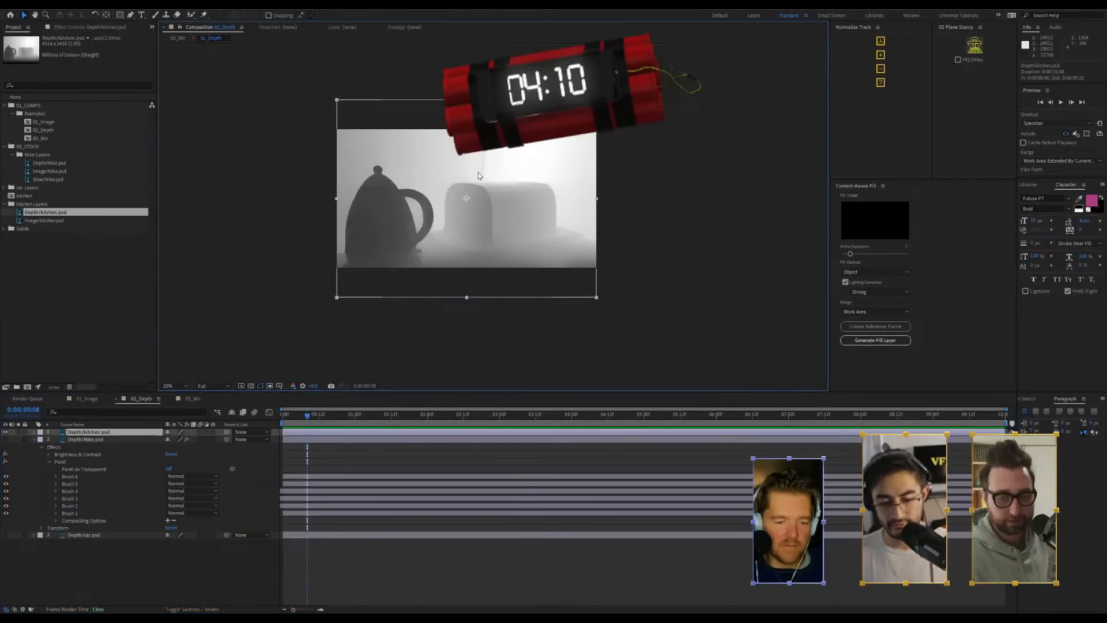
key(ctrl+alt+shift+g)
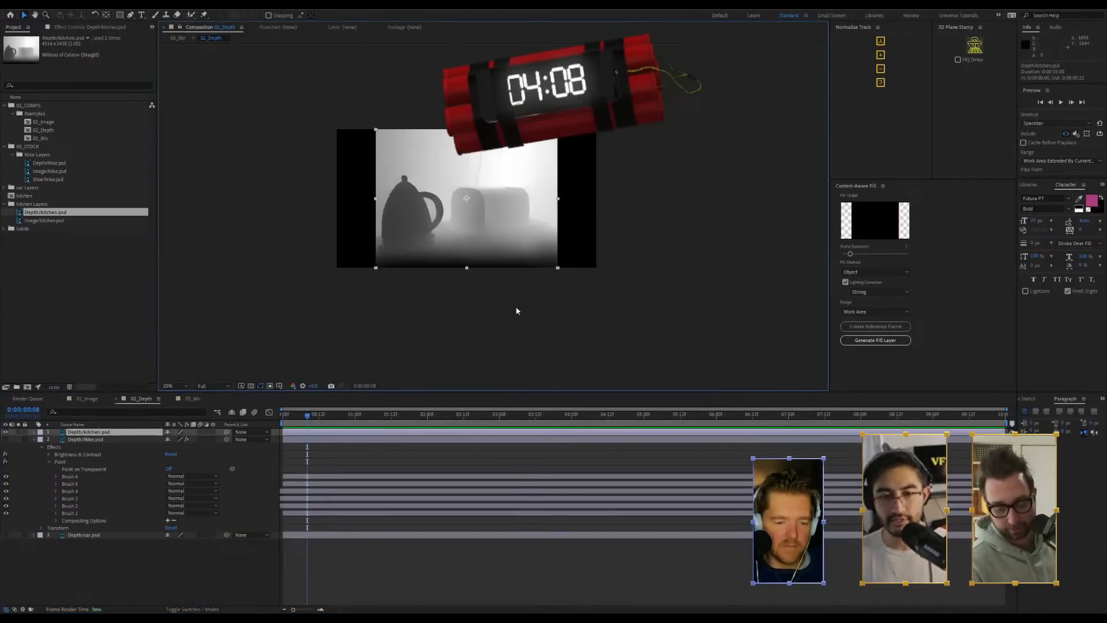
key(period)
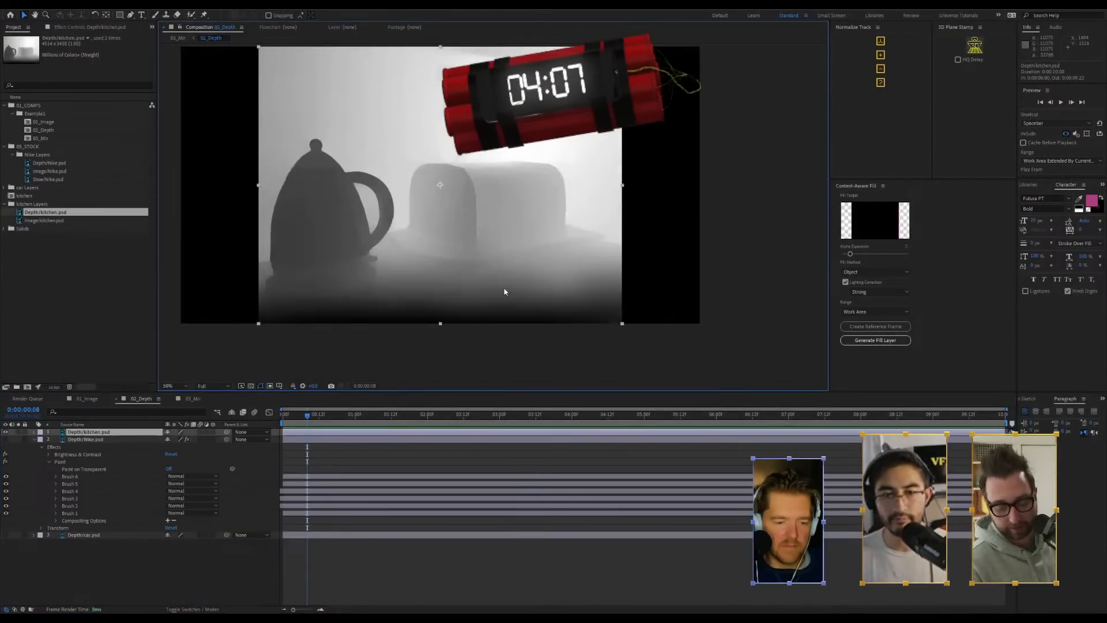
Check the 01_Image and 02_Depth compositions against each other, and view the 03_Mix composition at 0:00:04:00
click(86, 398)
click(141, 399)
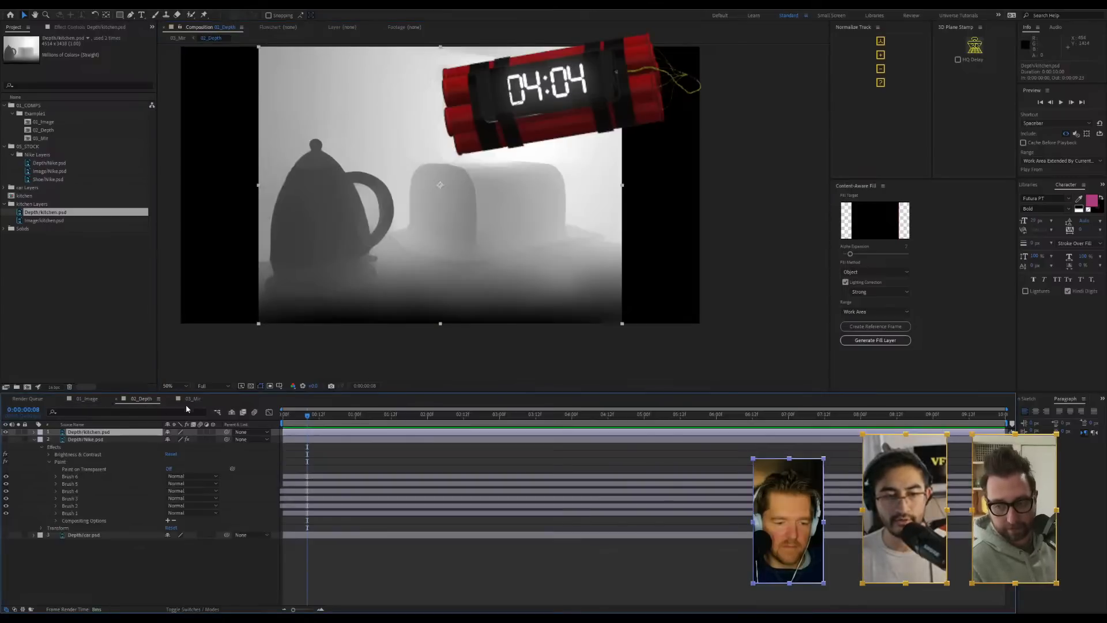
click(193, 399)
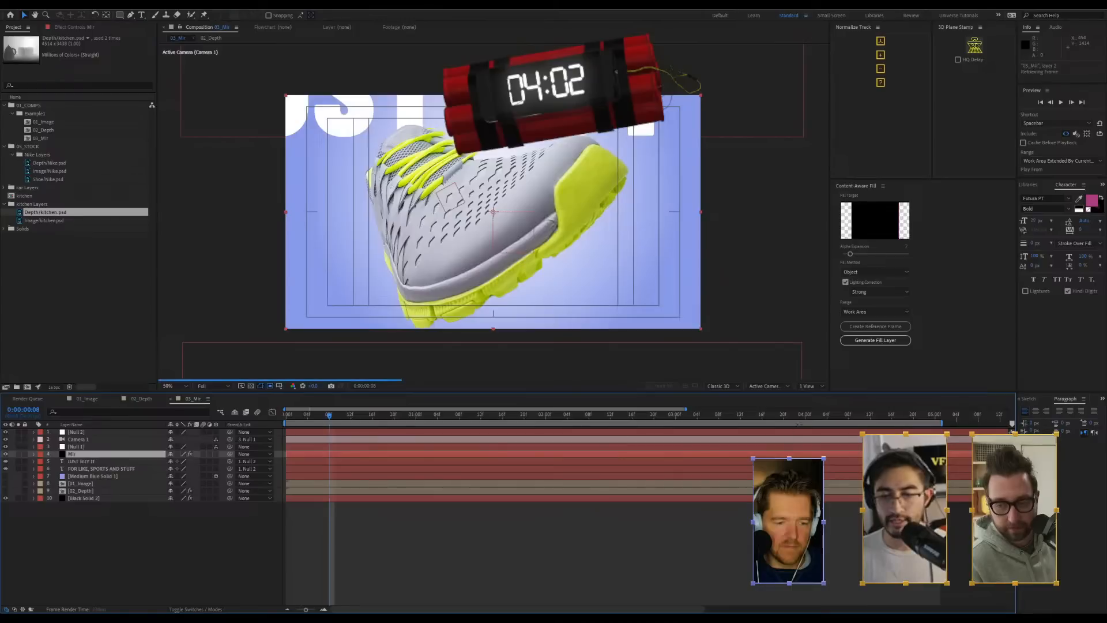
key(2)
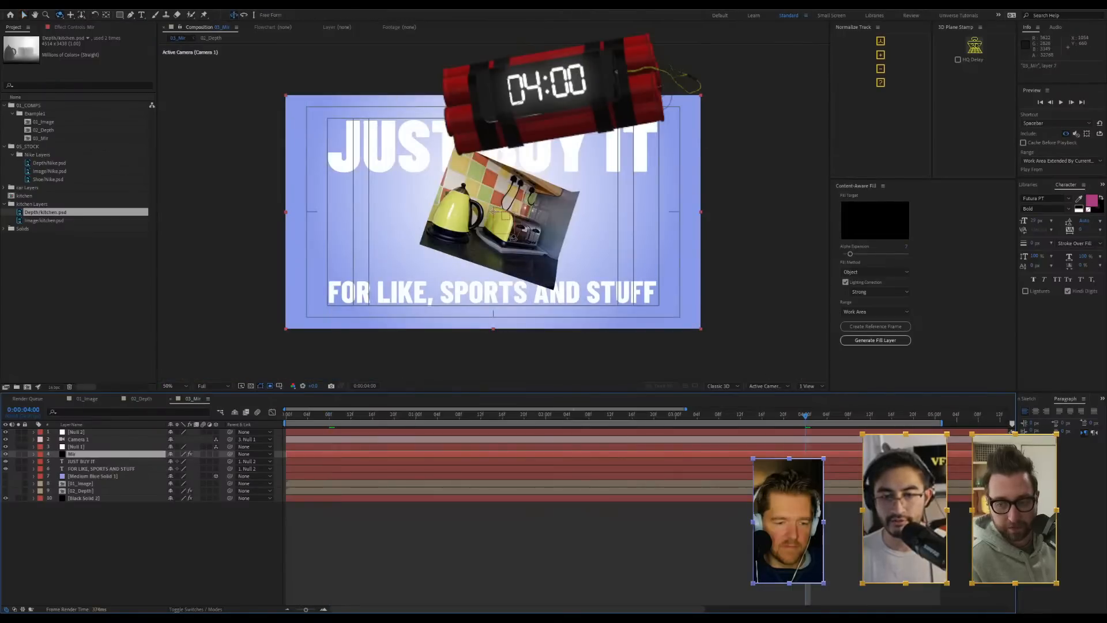
Delete both null objects and the old camera from 03_Mix, and add a new camera with default settings
click(76, 432)
shift+click(78, 446)
key(Delete)
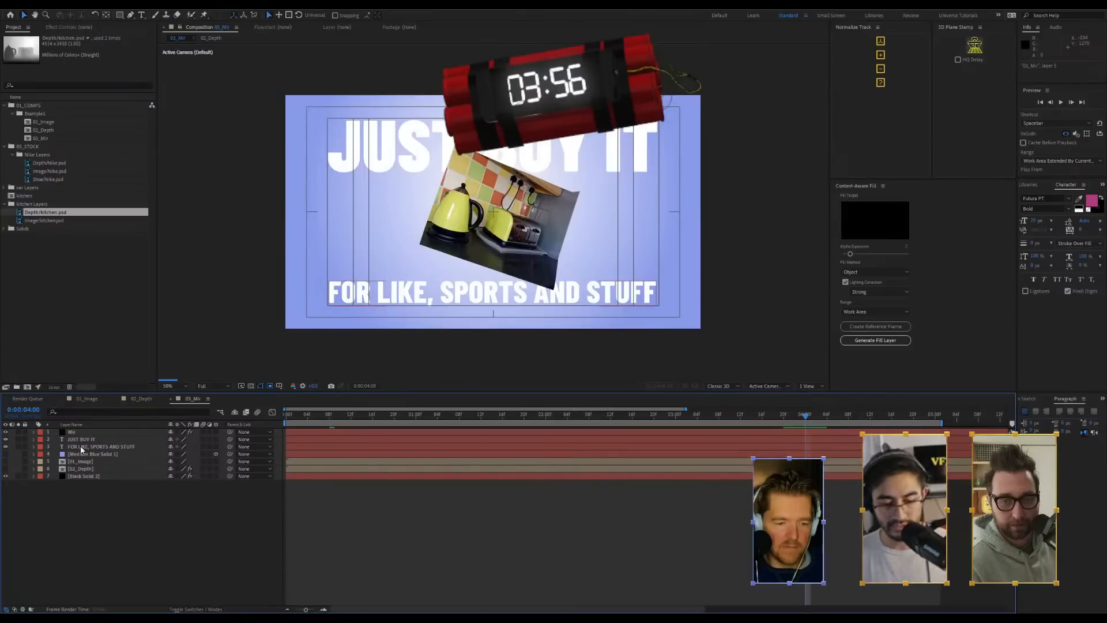
key(ctrl+alt+shift+c)
key(Return)
Clear the rotation keyframes of the Mir effect and set its Rotate Z to 0 so the kitchen image stands upright
click(84, 439)
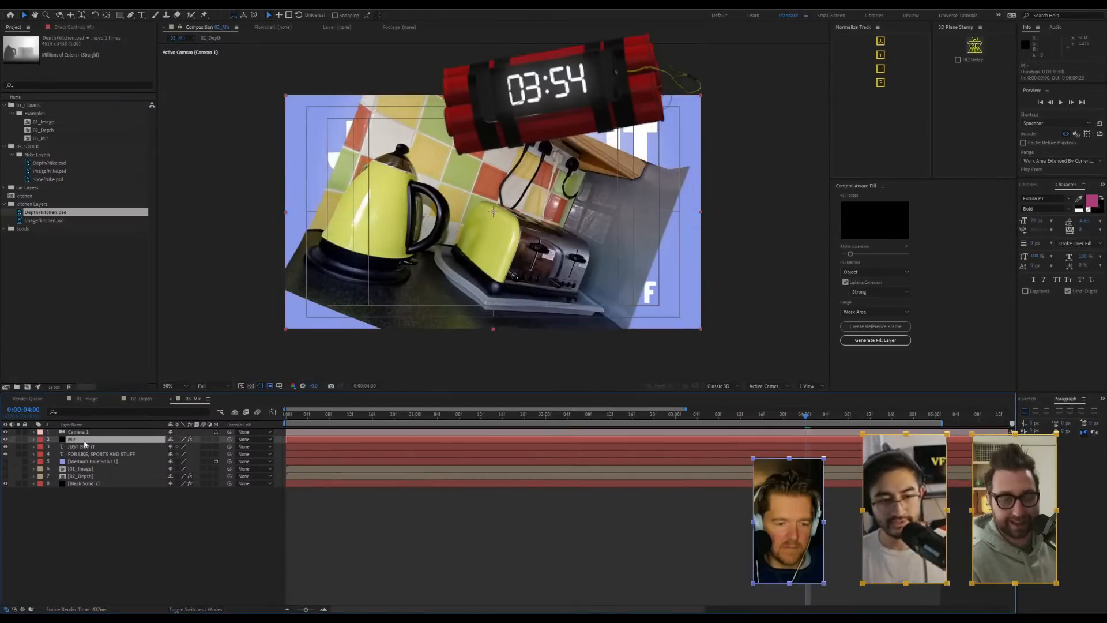
click(79, 28)
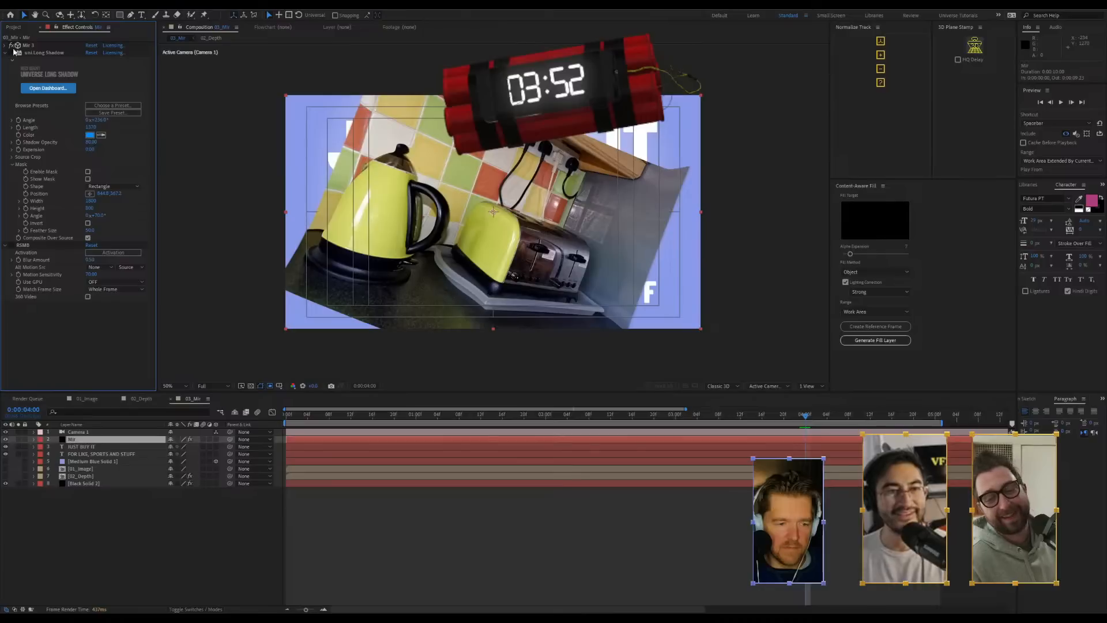
click(6, 45)
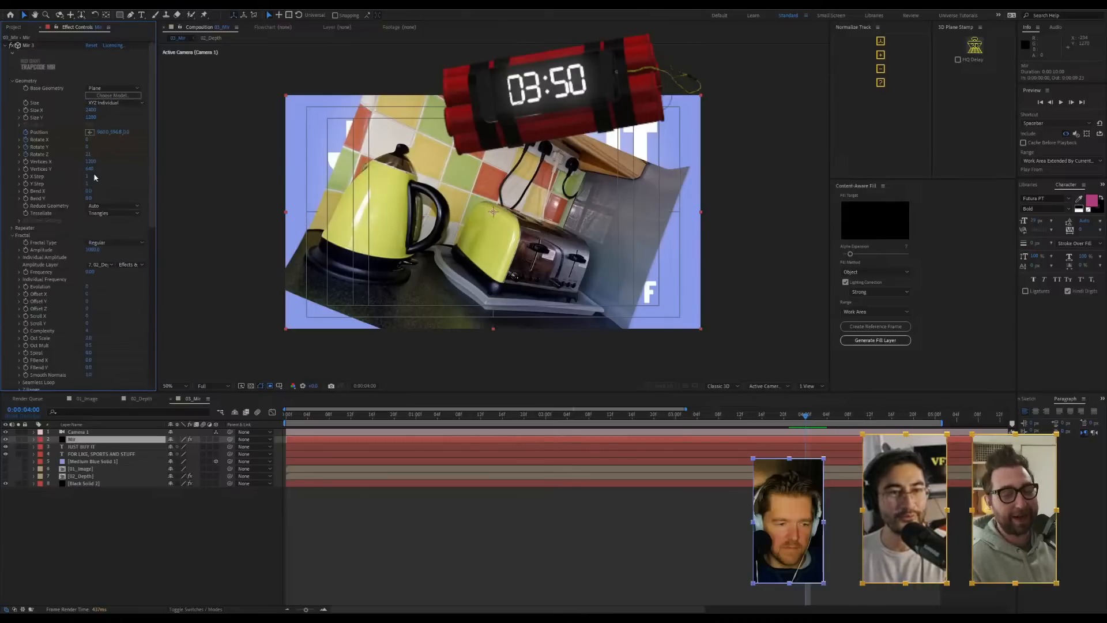
click(89, 154)
text(21)
key(Return)
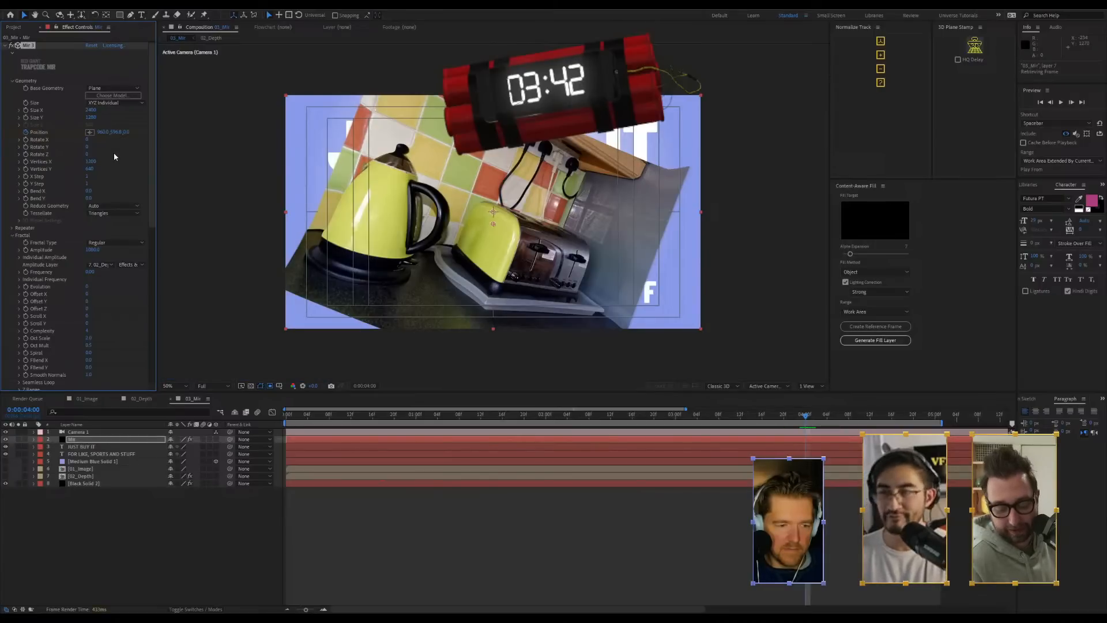
text(0)
key(Return)
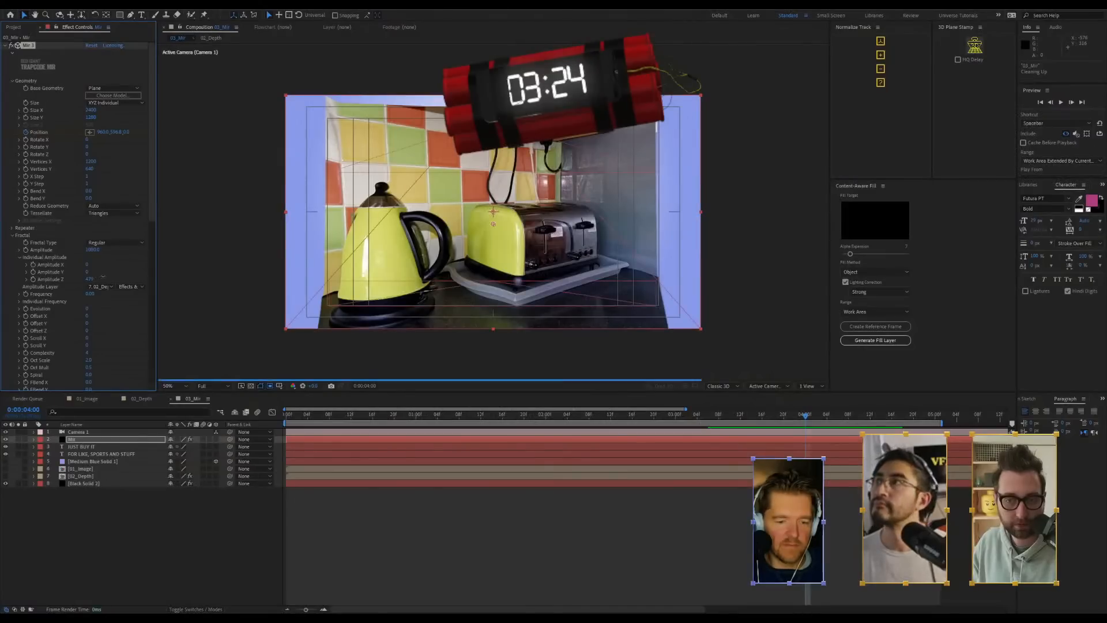
Adjust Mir's individual Amplitude Z and move the camera to a low, close view of the kettle and toaster
drag(108, 275, 153, 275)
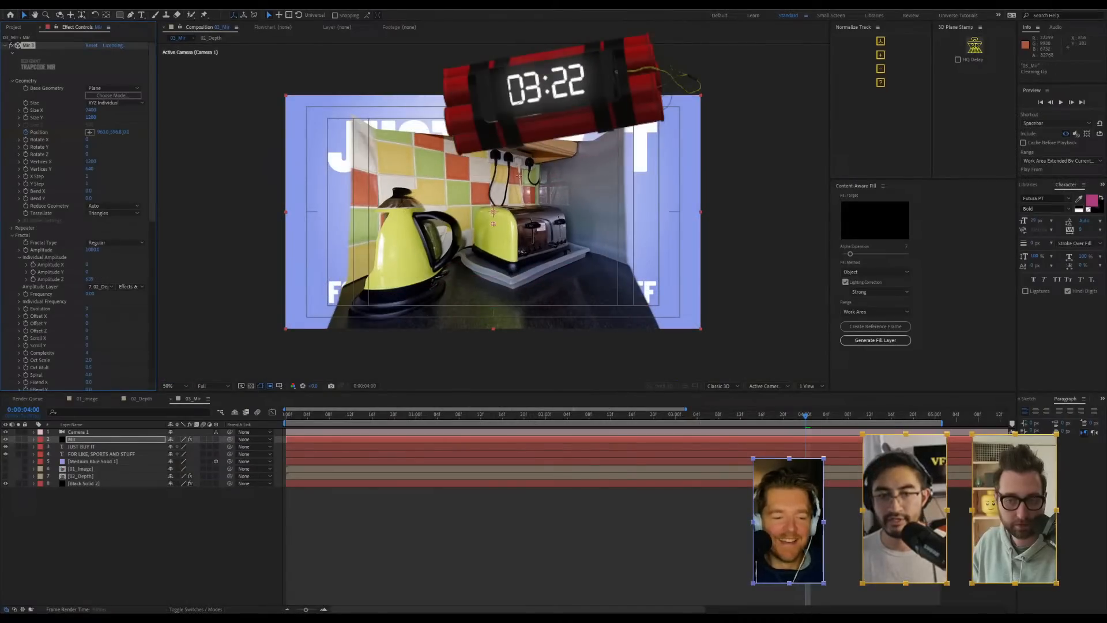
key(2)
drag(529, 269, 526, 232)
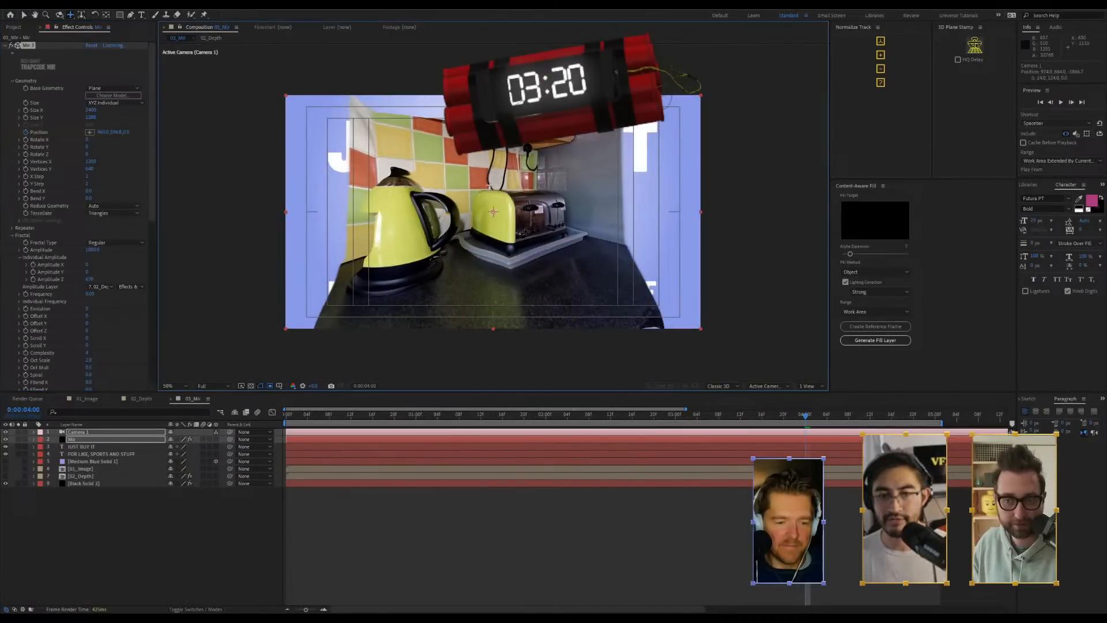
key(3)
drag(513, 269, 519, 226)
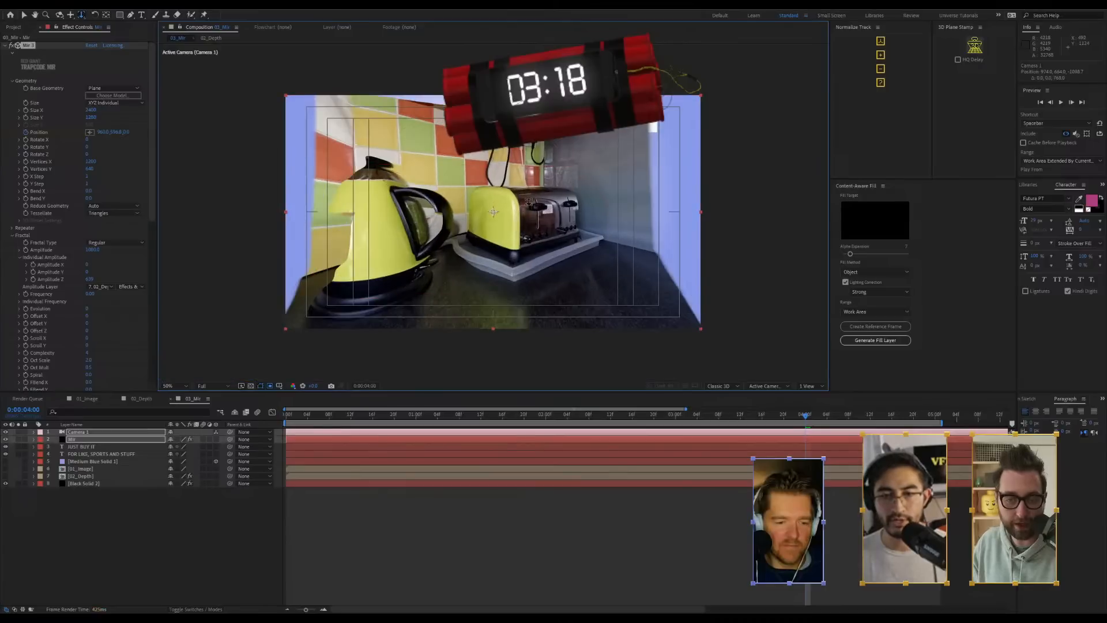
key(1)
drag(525, 254, 527, 221)
drag(501, 271, 523, 200)
key(1)
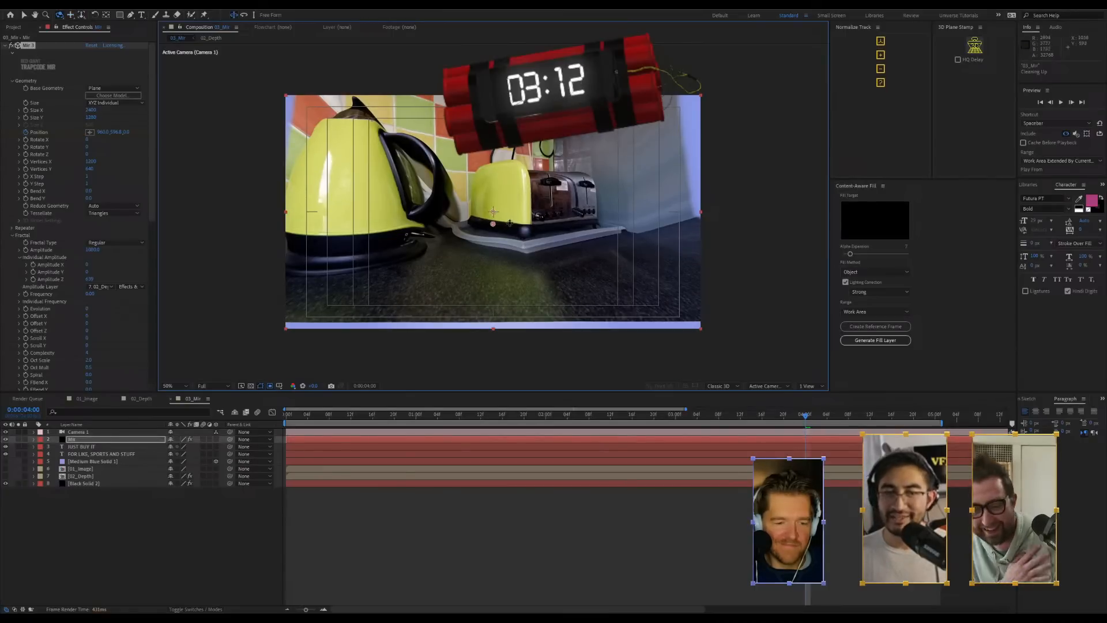
key(2)
key(1)
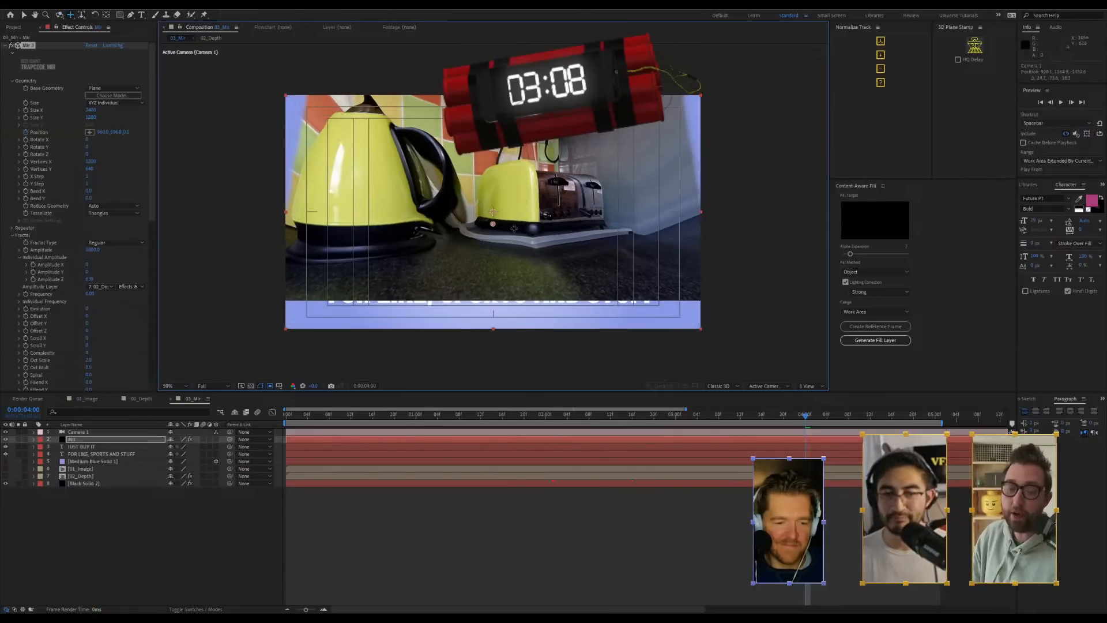
key(3)
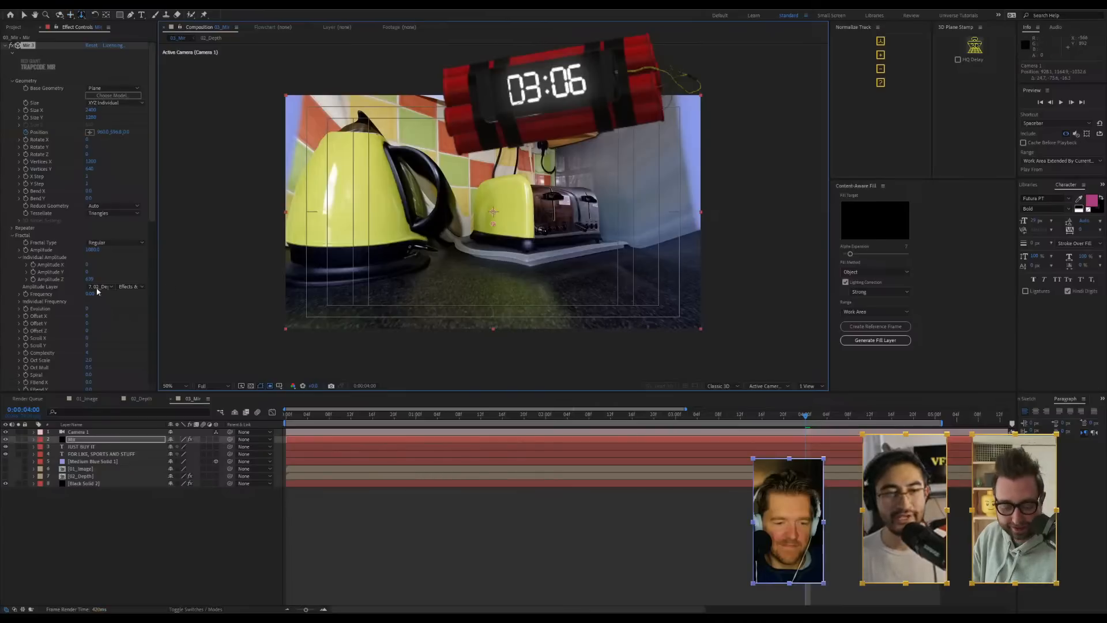
click(33, 279)
key(u)
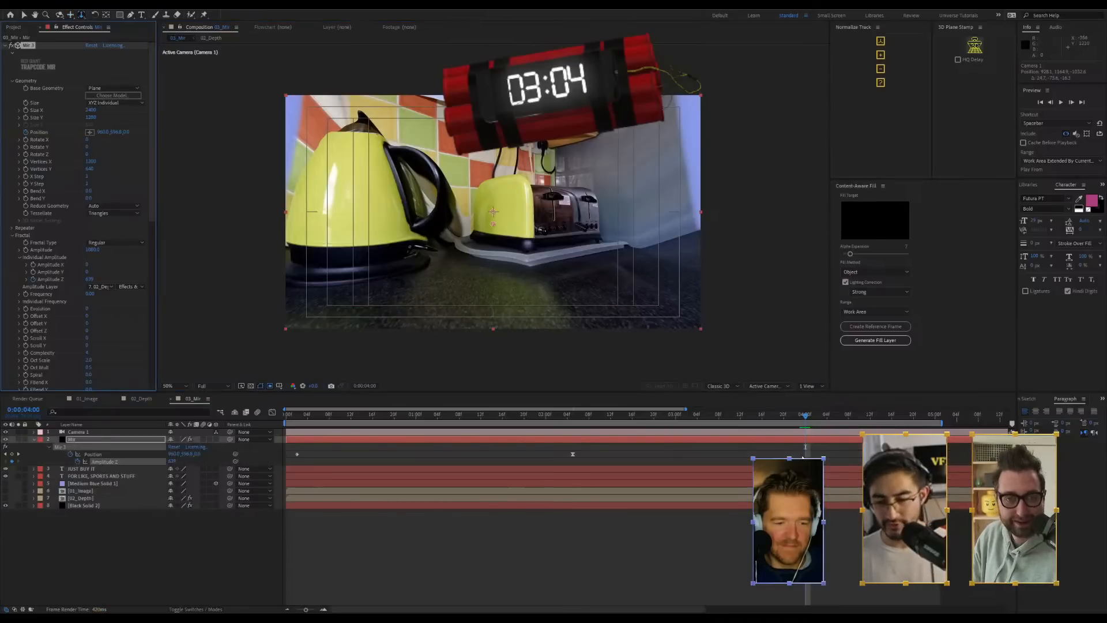
key(Home)
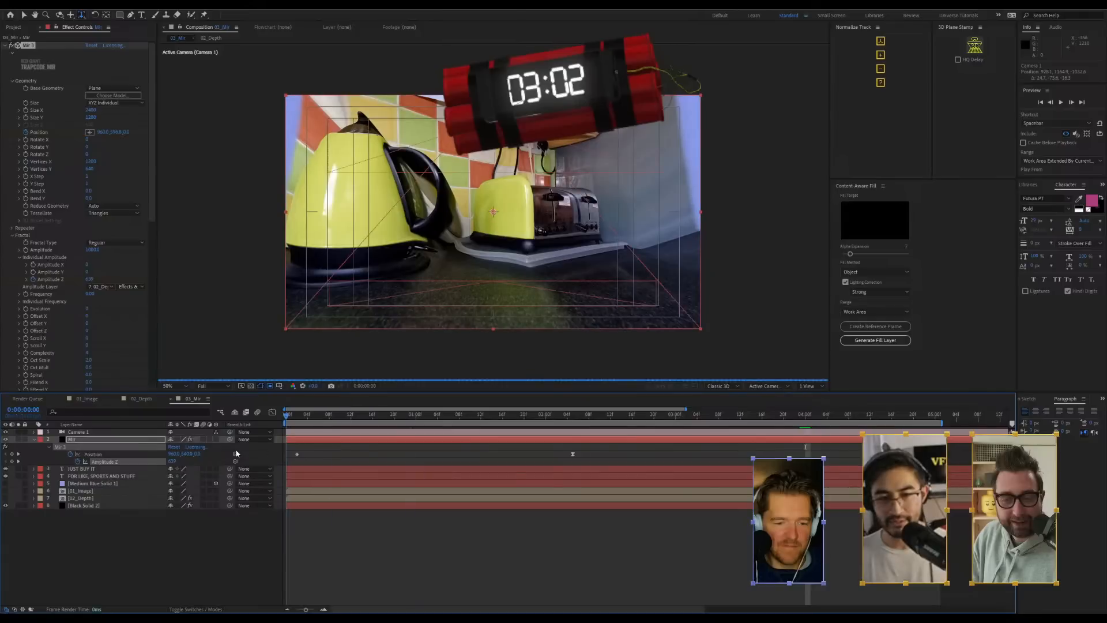
drag(805, 462, 332, 460)
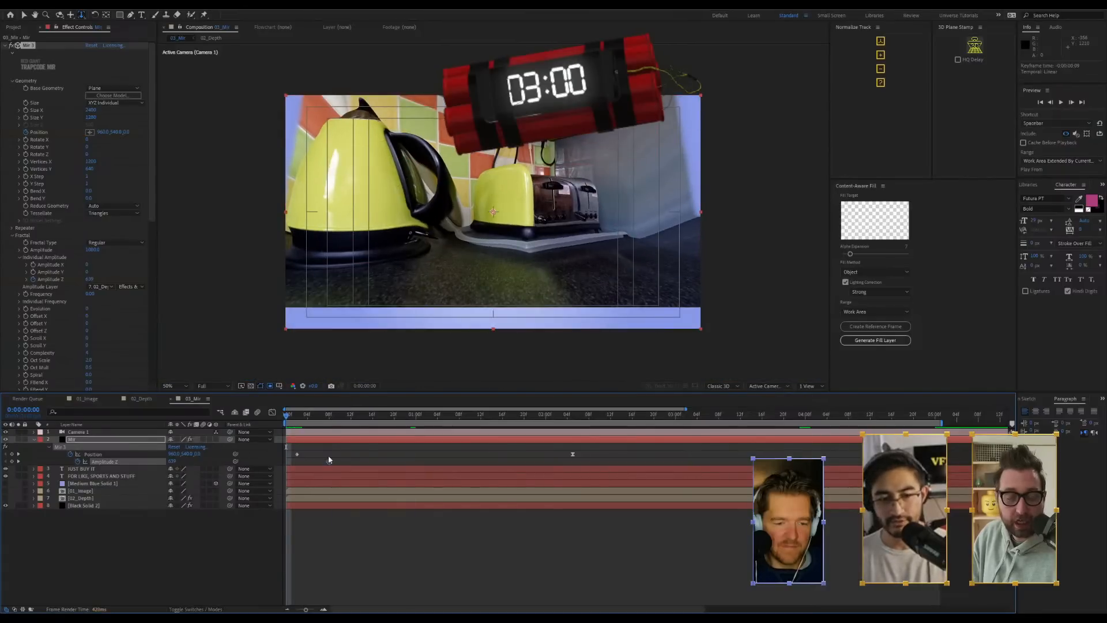
Remove the keyframes from Mir's Position and Amplitude Z, and reframe the camera so the counter fills the bottom of the frame
click(71, 454)
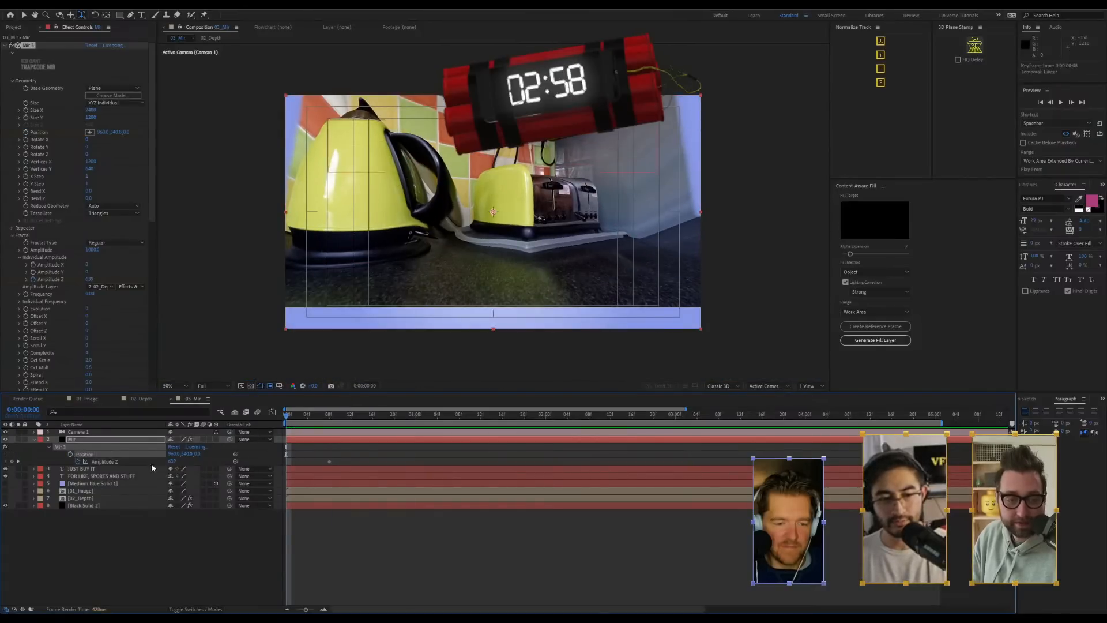
click(80, 461)
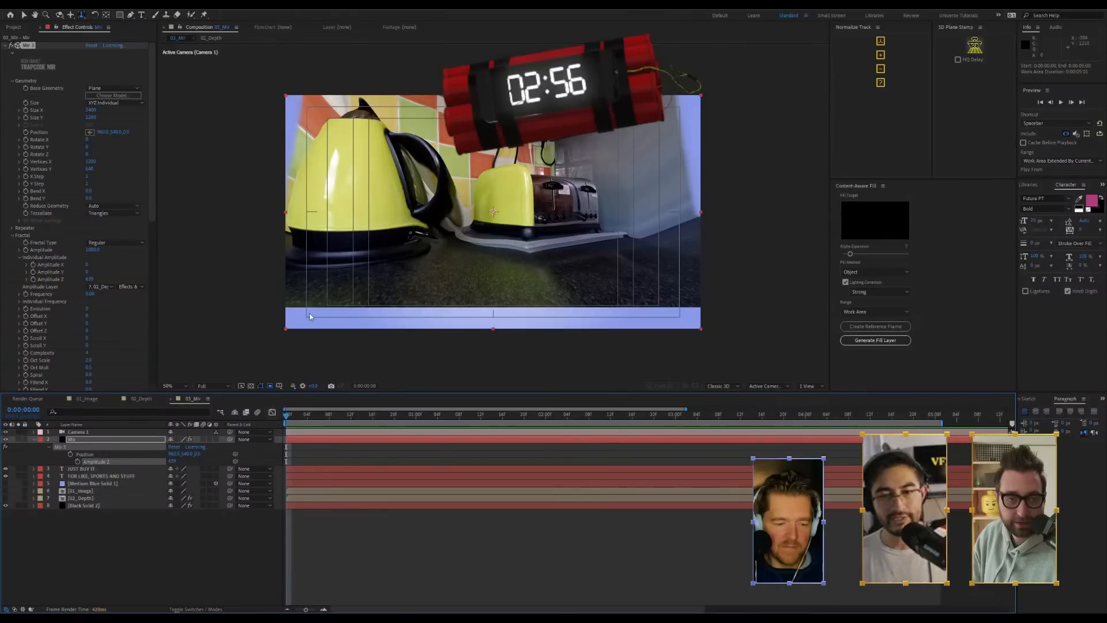
key(c)
key(c)
drag(505, 178, 508, 212)
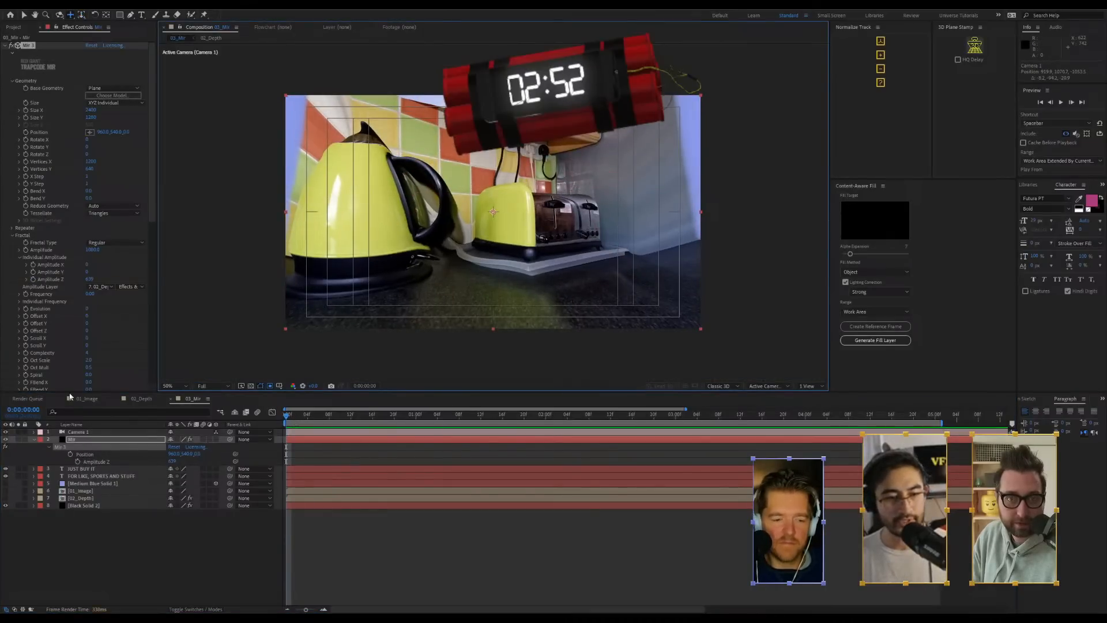
Keyframe Camera 1's Point of Interest and Position at 0:00:00:00
click(75, 432)
key(a)
key(a)
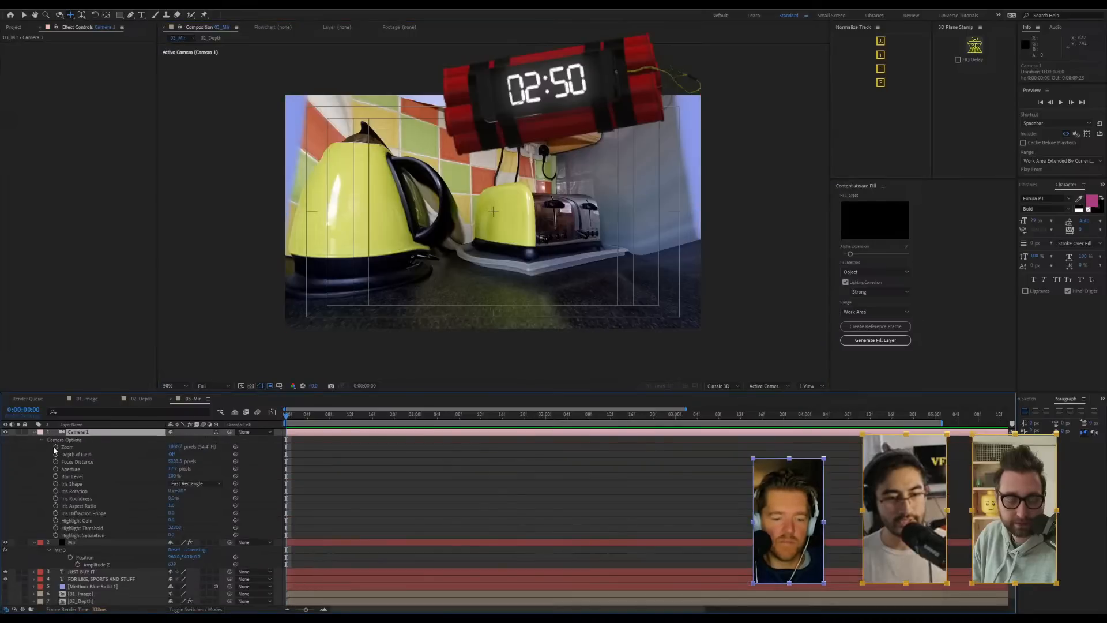
key(p)
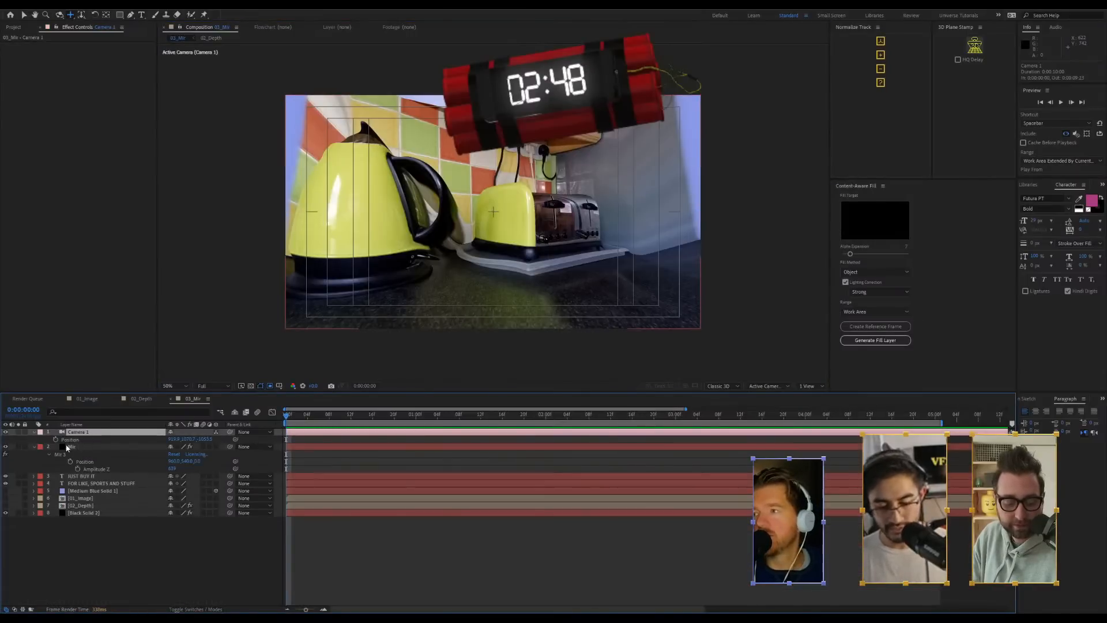
key(shift+a)
click(56, 439)
click(56, 447)
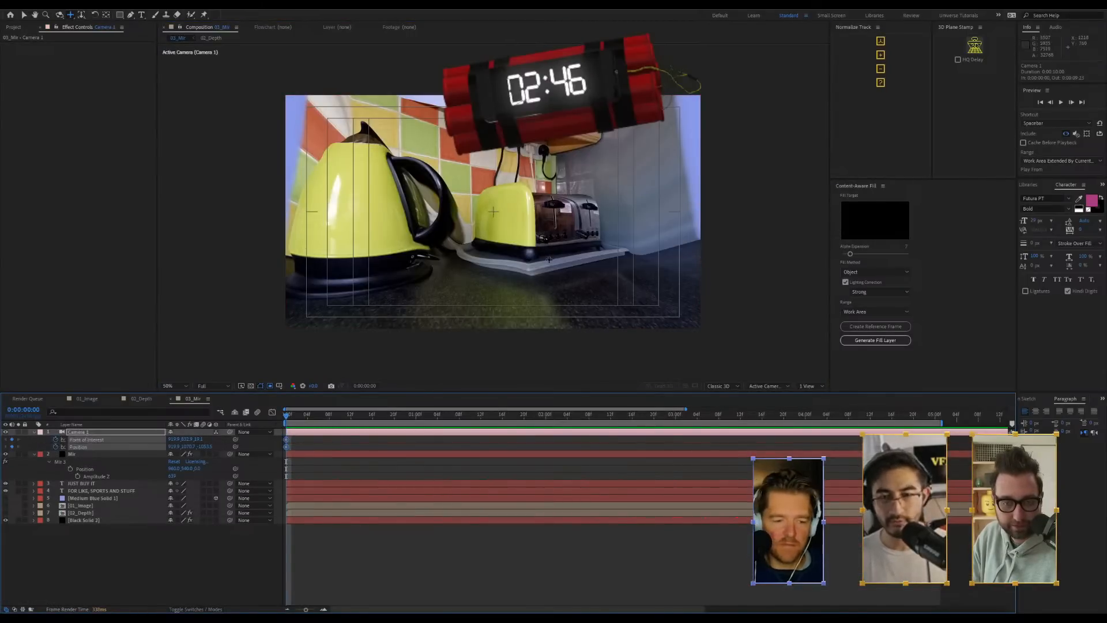
Create an Amplitude keyframe for Mir at 0:00:00:00 and adjust its value there
key(shift+End)
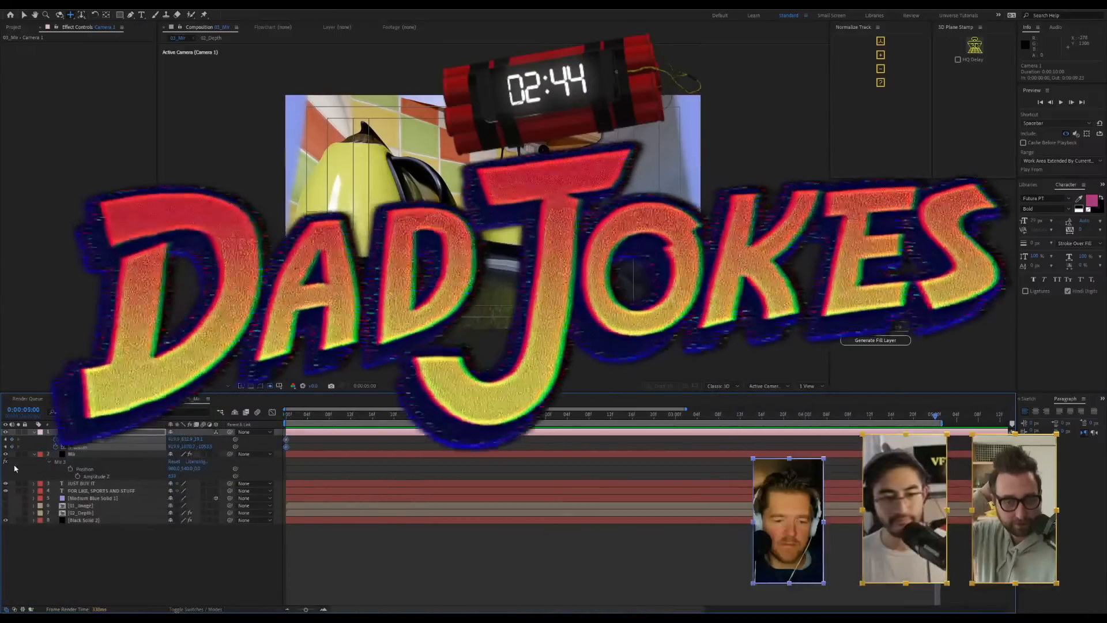
click(81, 454)
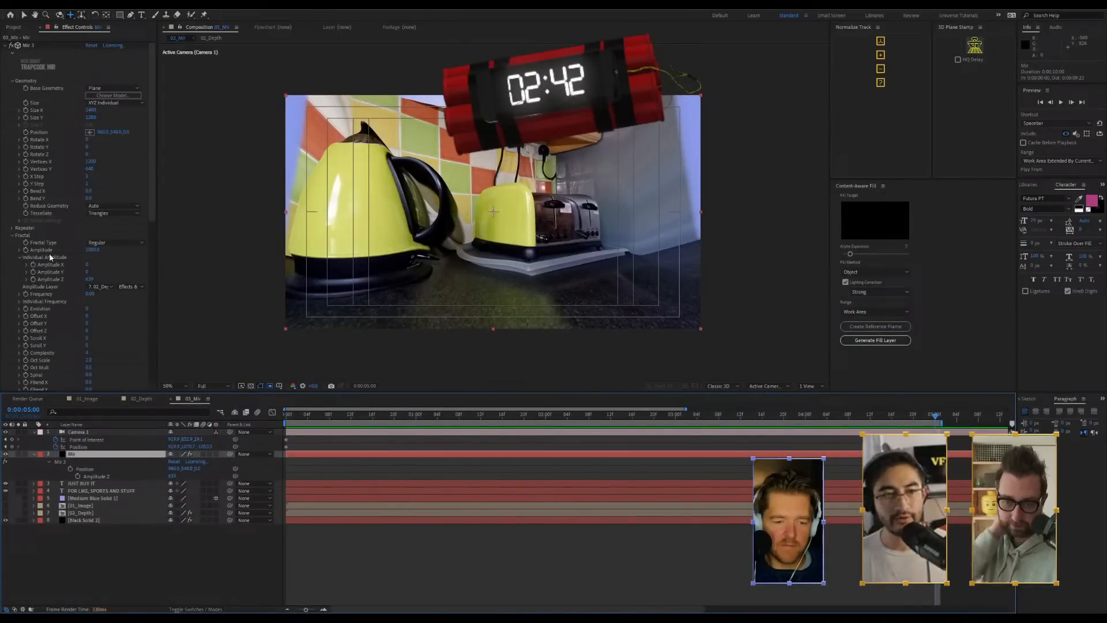
click(67, 259)
drag(935, 469, 290, 480)
click(173, 469)
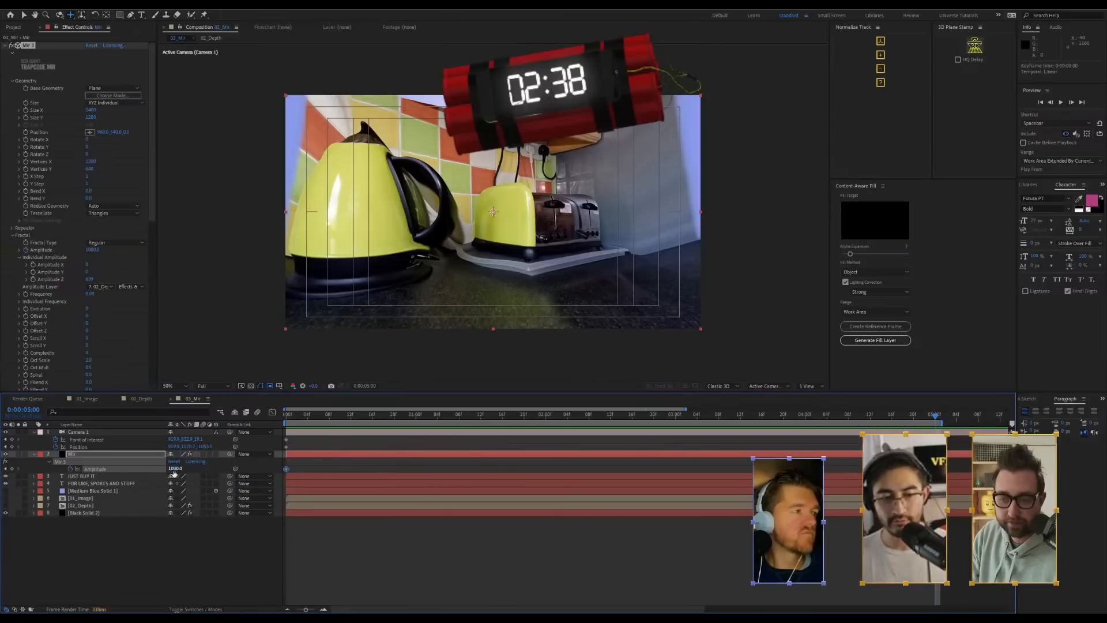
drag(159, 473, 127, 479)
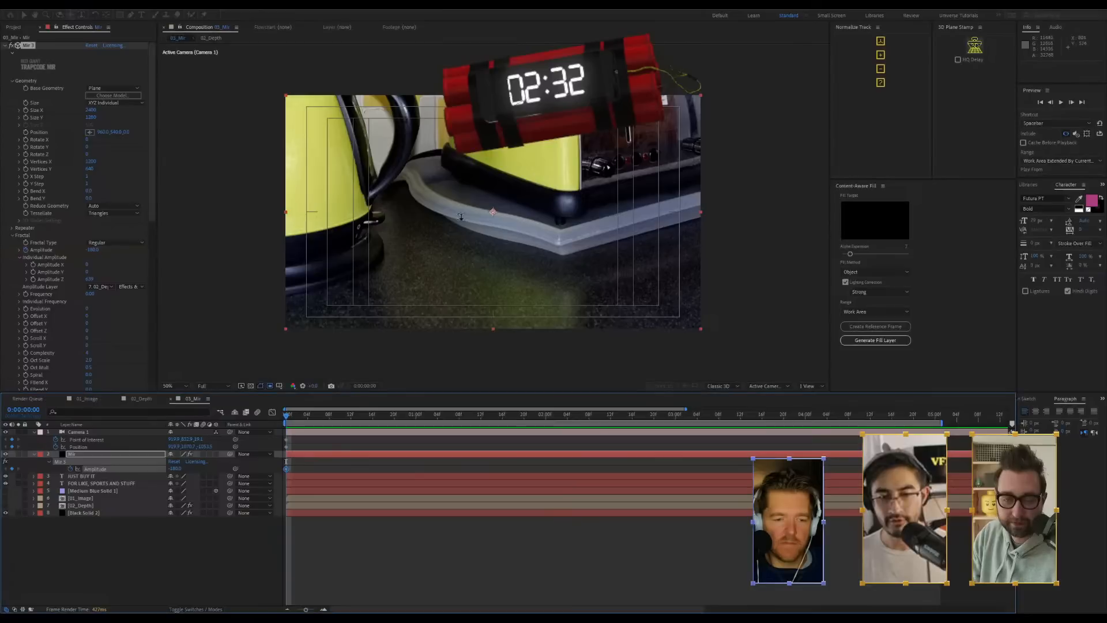
Reposition the camera at 0:00:00:00 so the kettle and toaster together fill the frame
drag(489, 192, 531, 212)
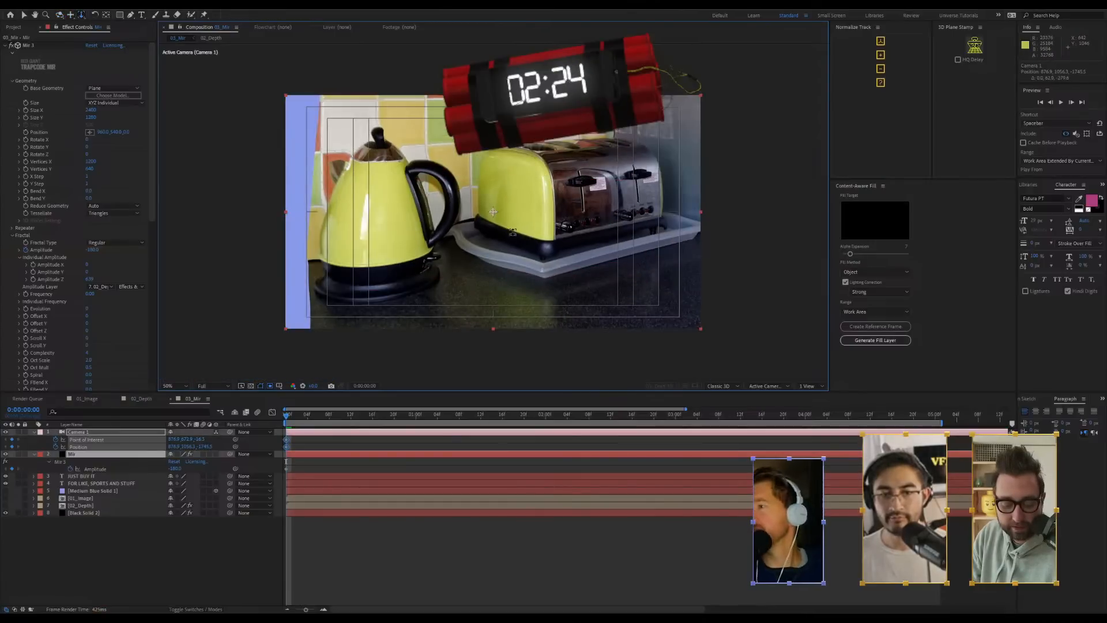
key(1)
key(2)
drag(493, 211, 526, 196)
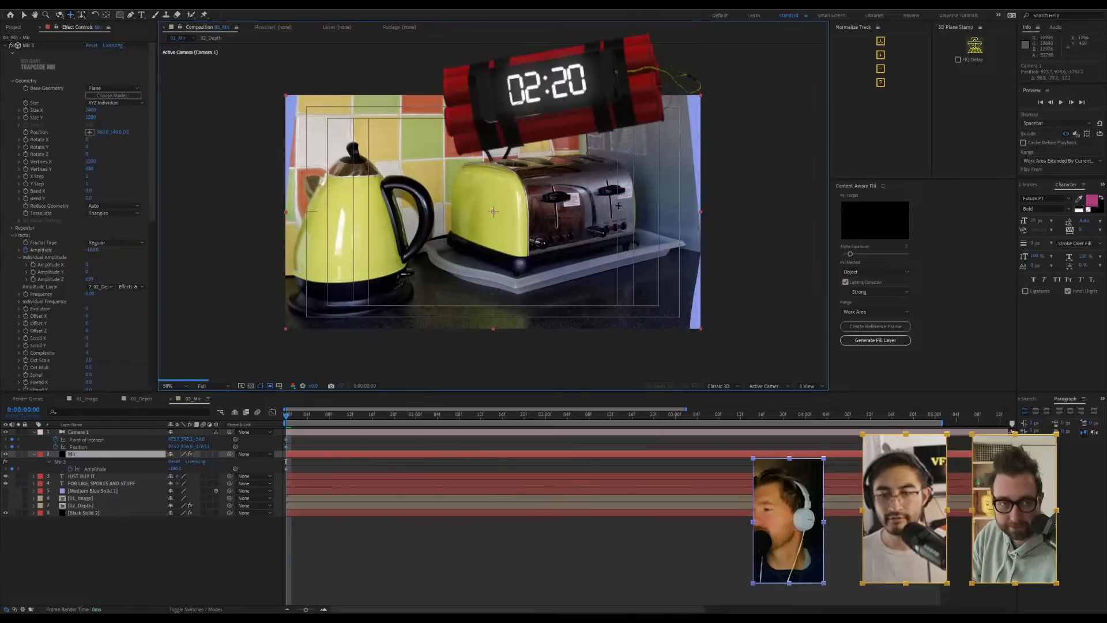
Raise Mir's Amplitude at 0:00:05:00 to exaggerate the depth of the kitchen image
click(937, 416)
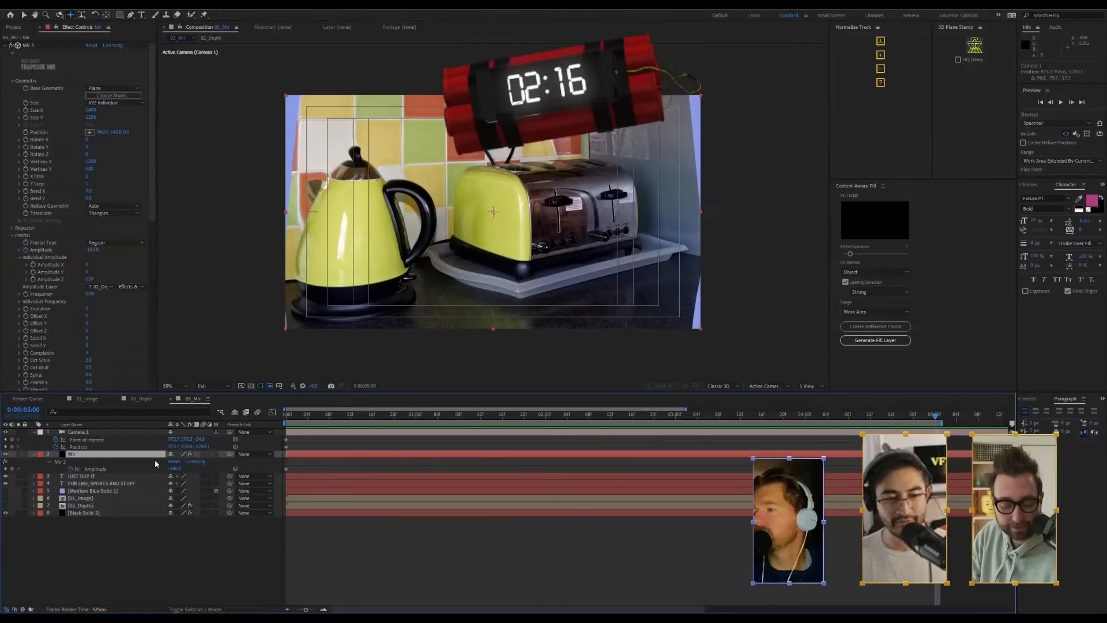
drag(180, 470, 87, 471)
drag(243, 483, 267, 483)
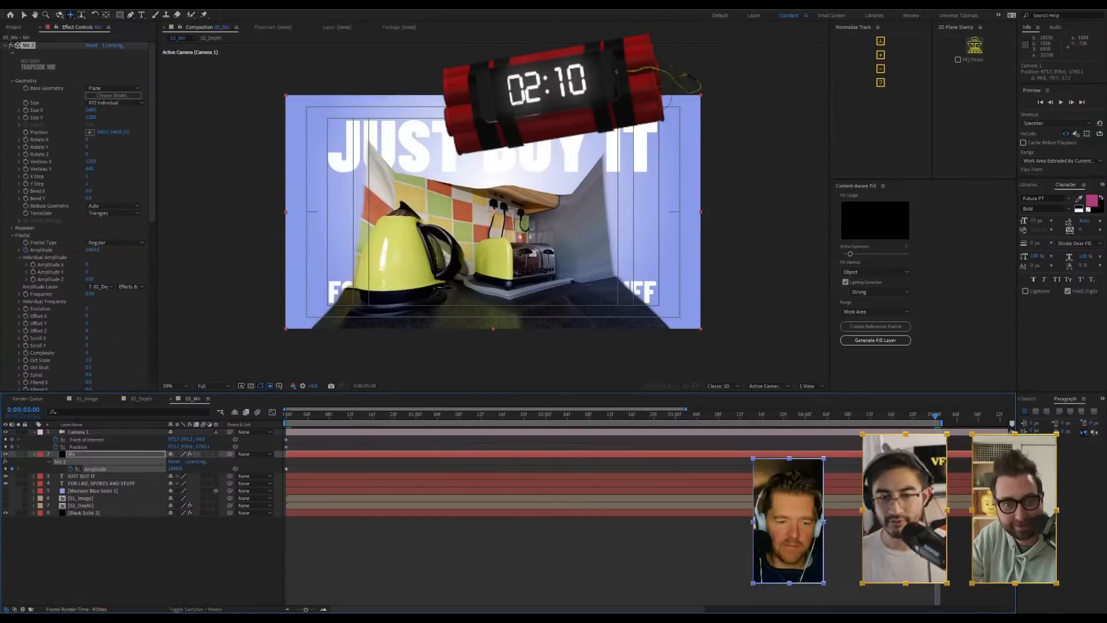
Move the camera at 0:00:05:00 in to a low, close view between the kettle and toaster
drag(493, 212, 510, 231)
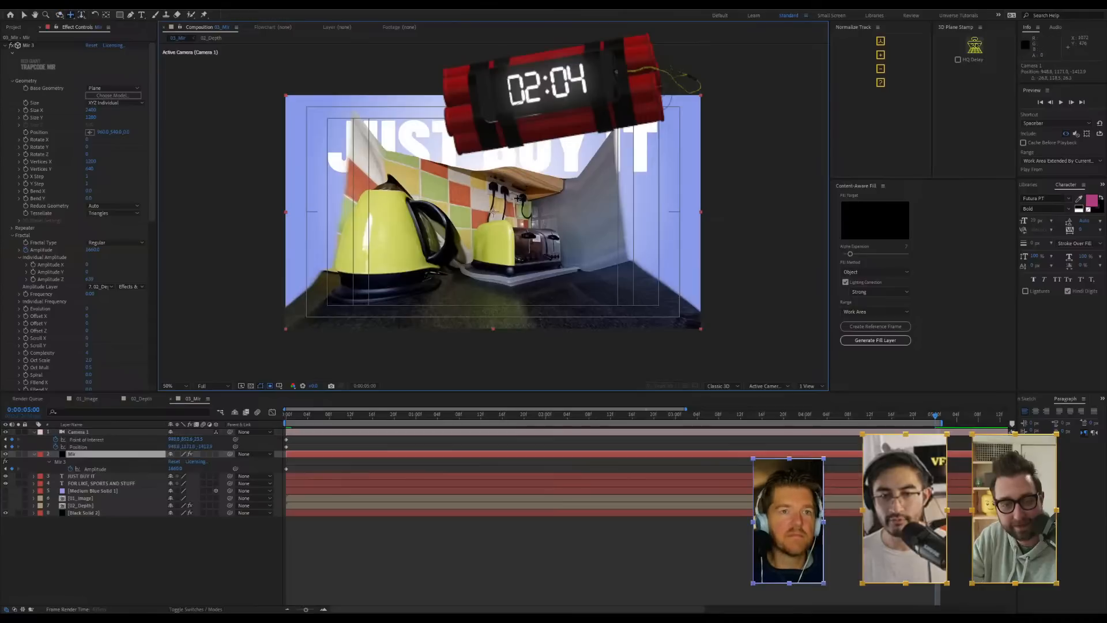
drag(509, 232, 507, 199)
key(c)
drag(510, 241, 516, 214)
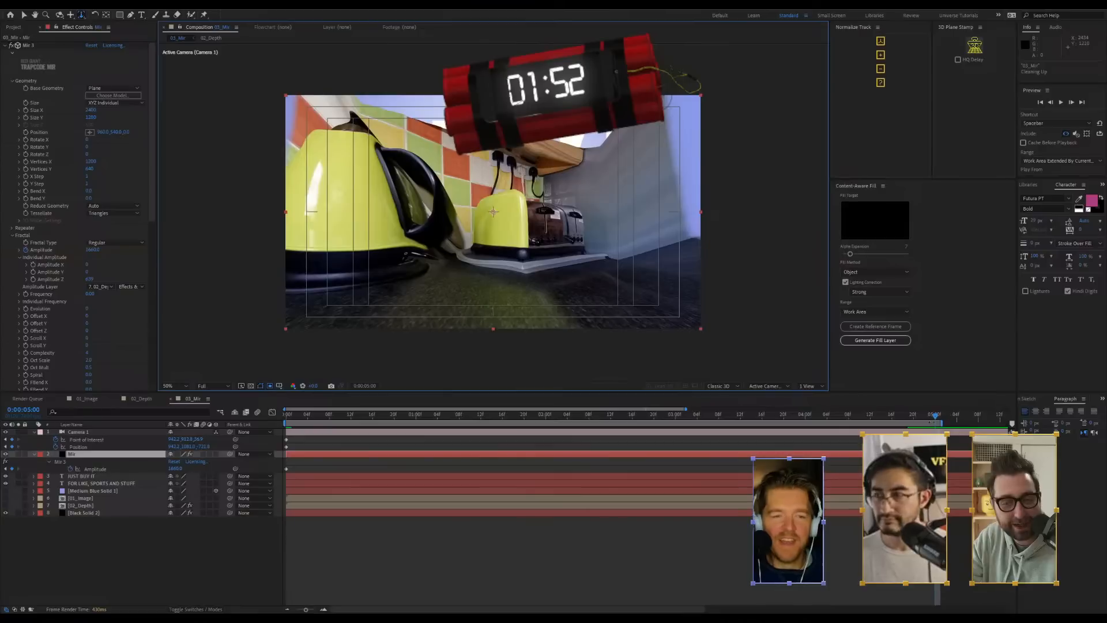
Preview the animation from the start and set the project color depth to 8 bits per channel
key(Home)
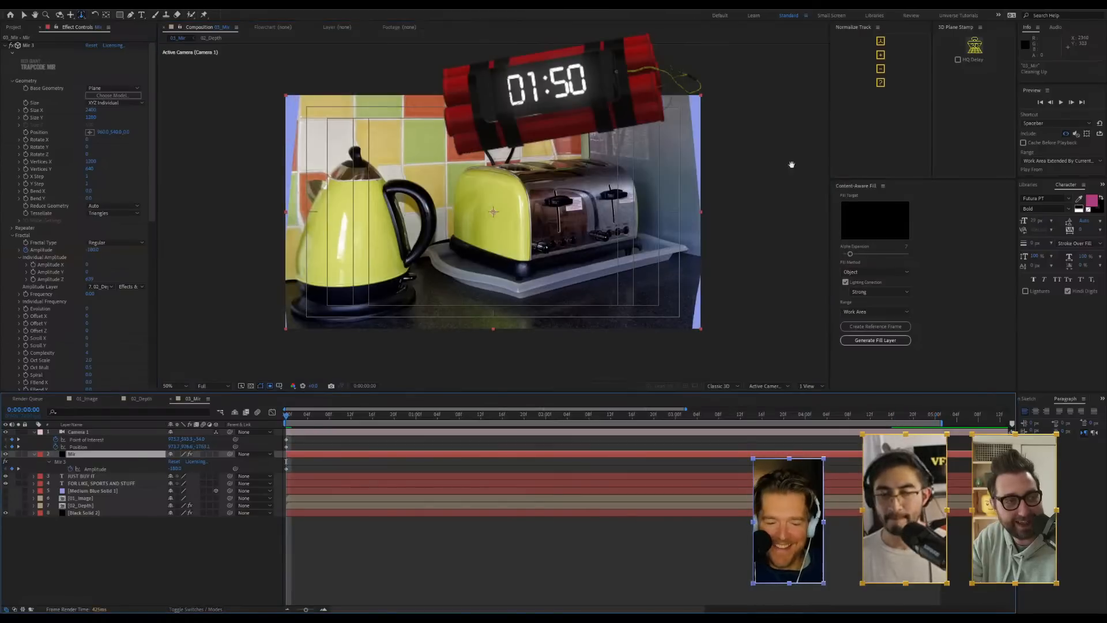
key(space)
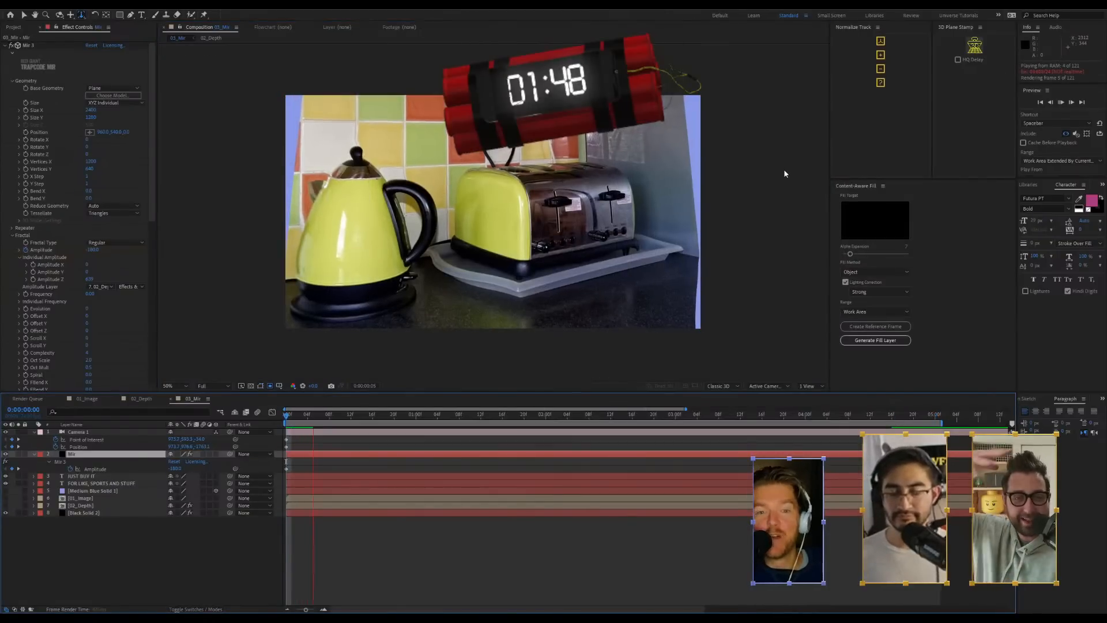
click(15, 27)
click(54, 387)
click(398, 153)
click(399, 164)
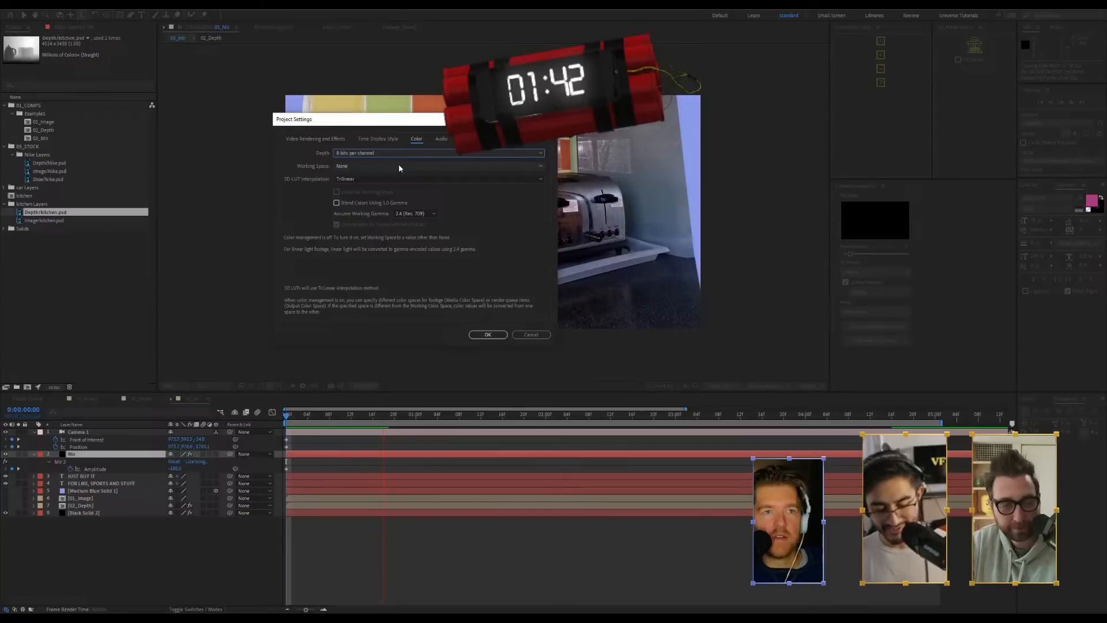
click(494, 339)
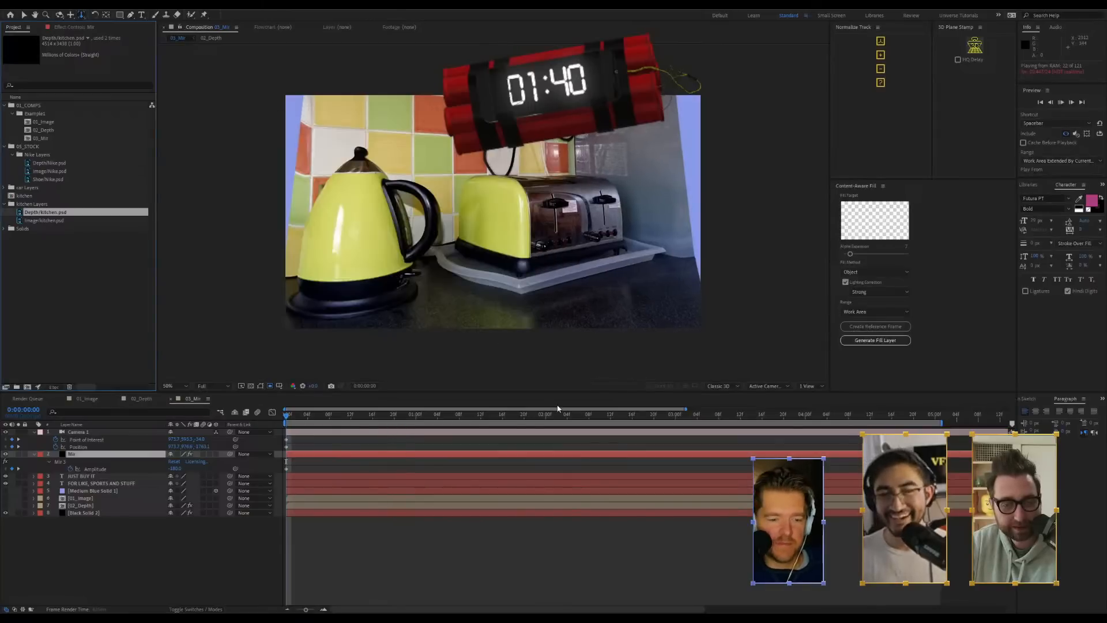
Preview the kettle and toaster animation from 0:00:00:00
click(286, 417)
key(space)
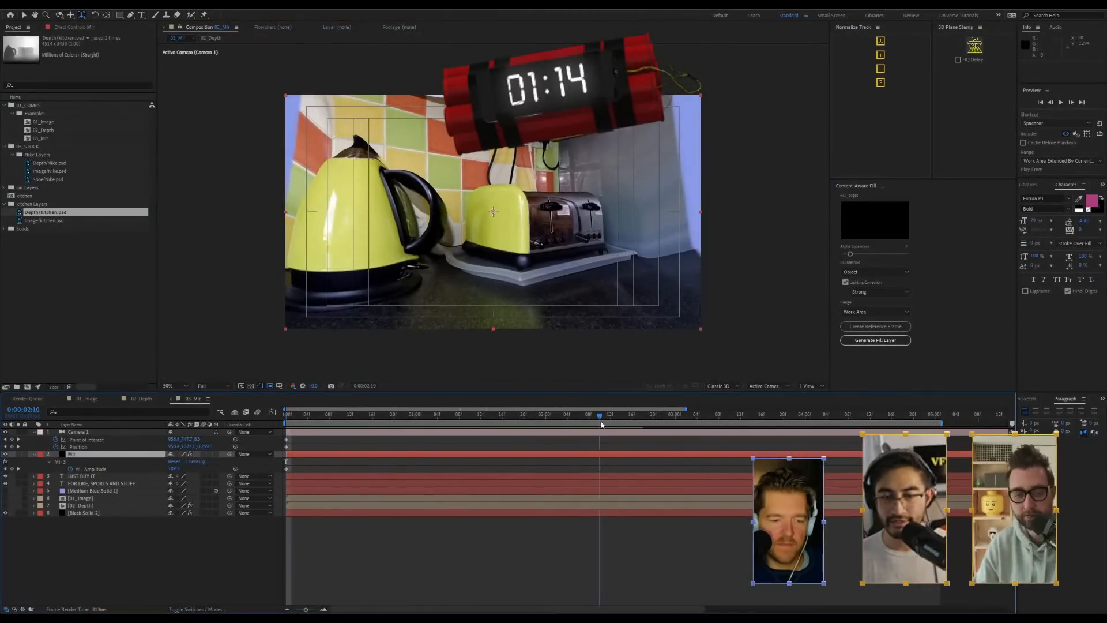
Move the JUST BUY IT and FOR LIKE, SPORTS AND STUFF text layers above the Mir layer
click(86, 477)
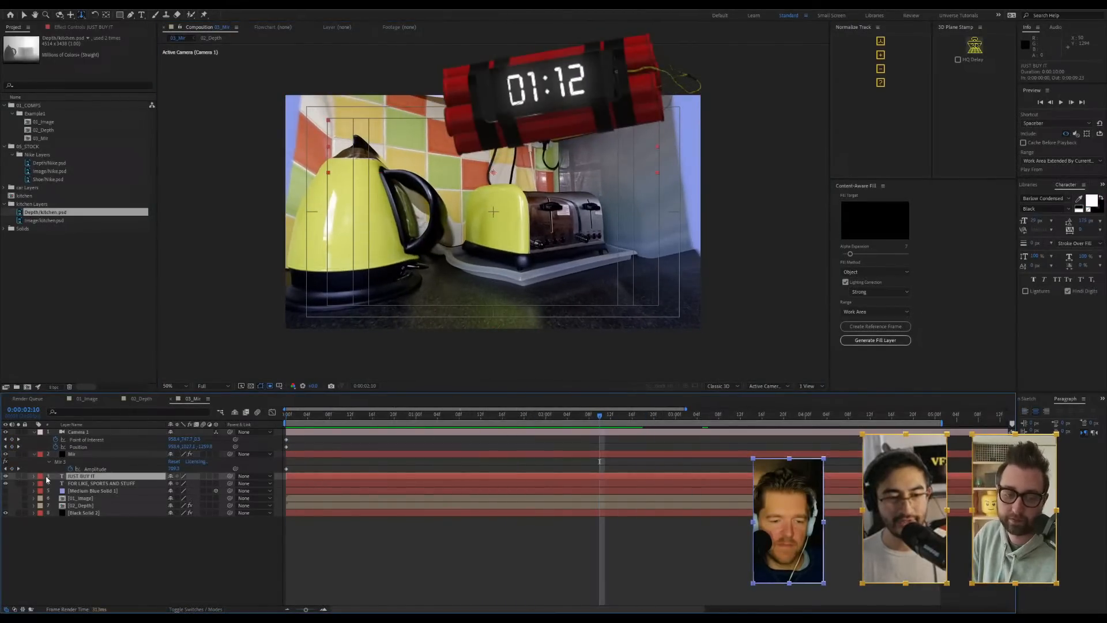
drag(86, 477, 86, 455)
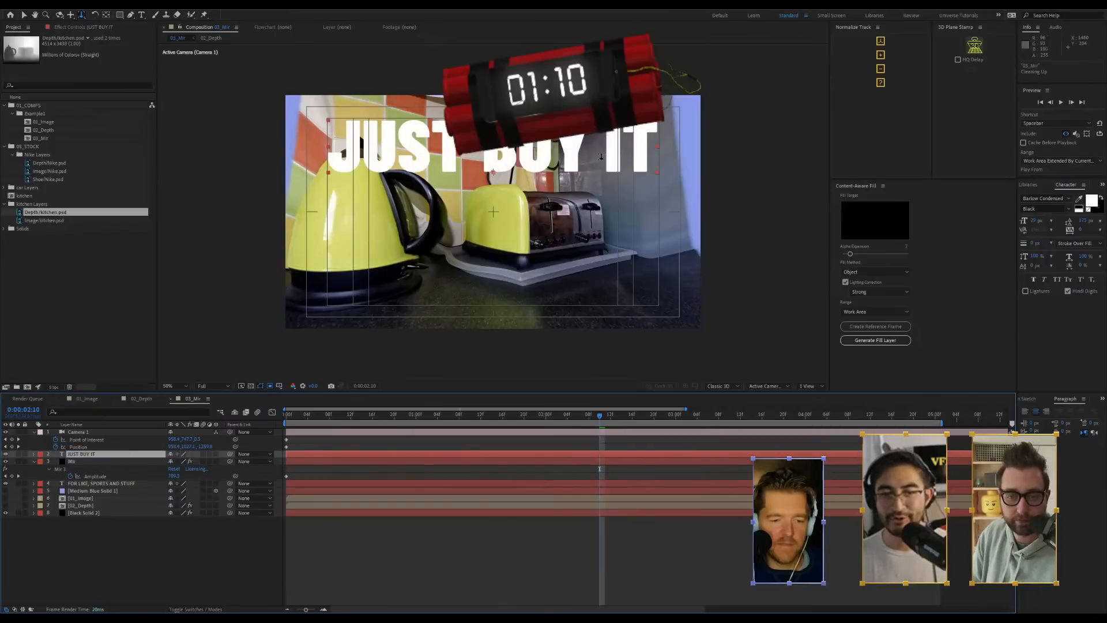
key(v)
drag(104, 484, 102, 461)
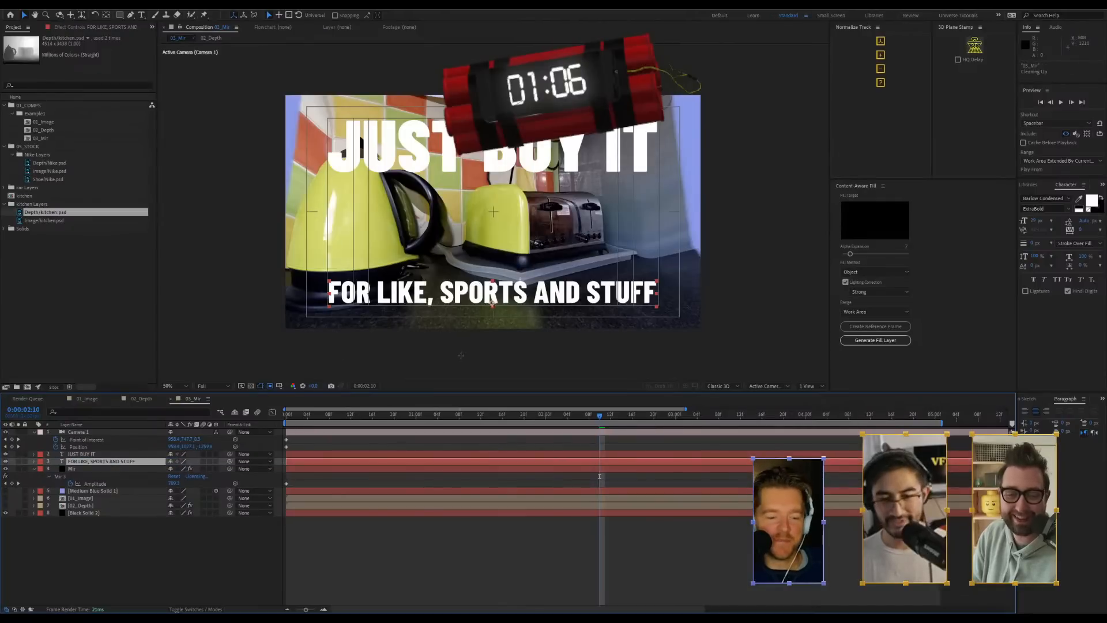
Undo the region of interest and the reordering of the text layers
click(490, 293)
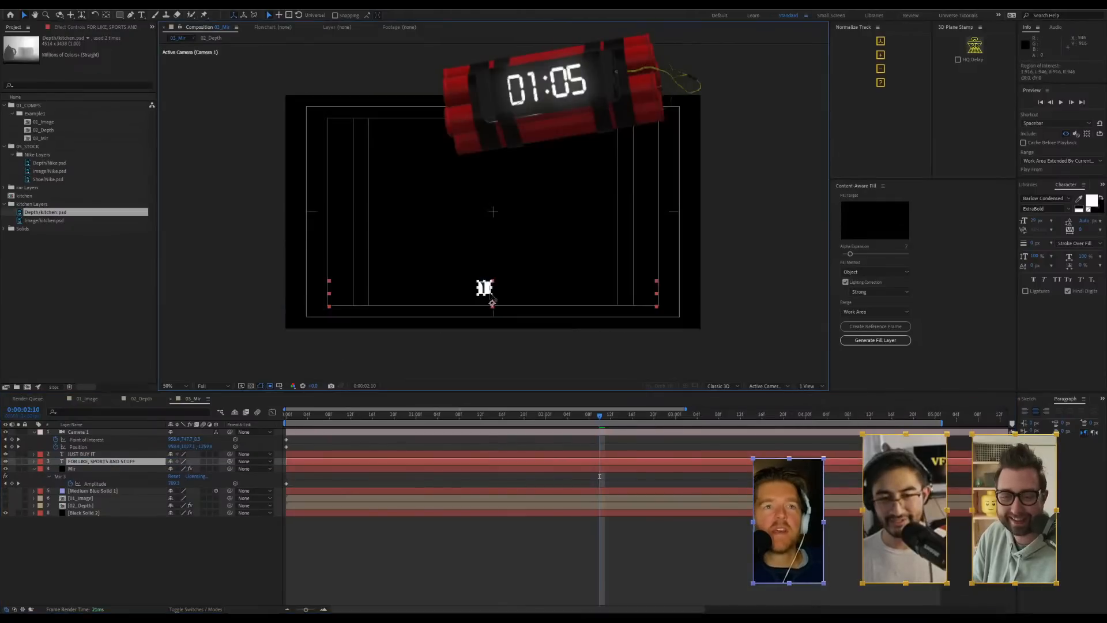
key(ctrl+z)
click(104, 454)
drag(600, 416, 667, 420)
key(ctrl+z)
key(ctrl+z)
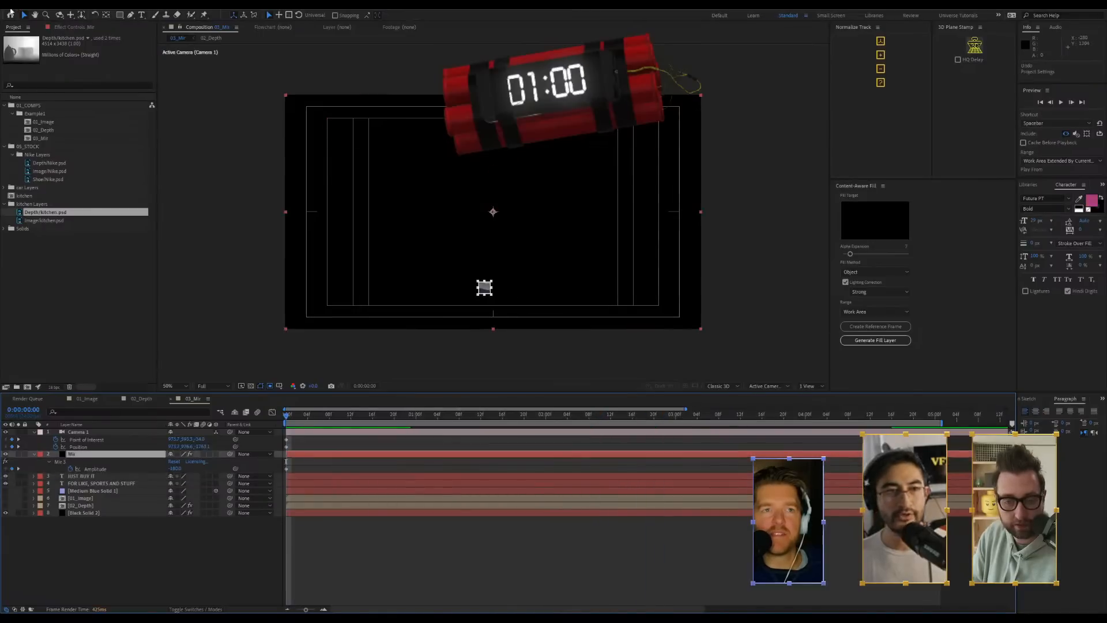
Close the kitchen project, start opening another project and browse to the 2023_MirDepth folder
click(10, 7)
click(32, 24)
click(567, 318)
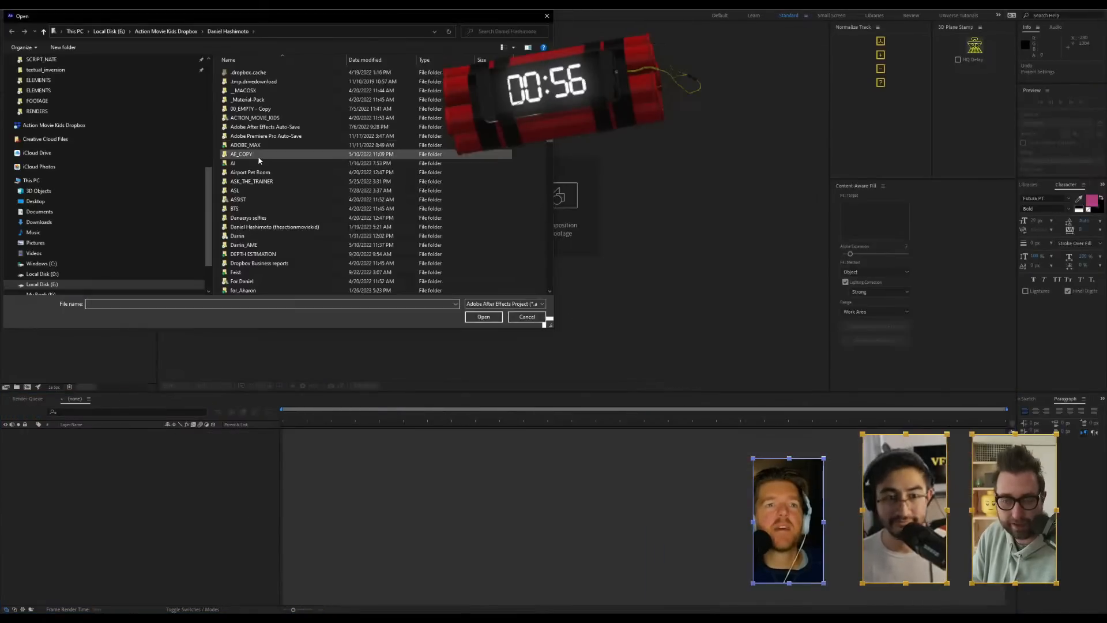
click(46, 70)
scroll(53, 173, up, 7)
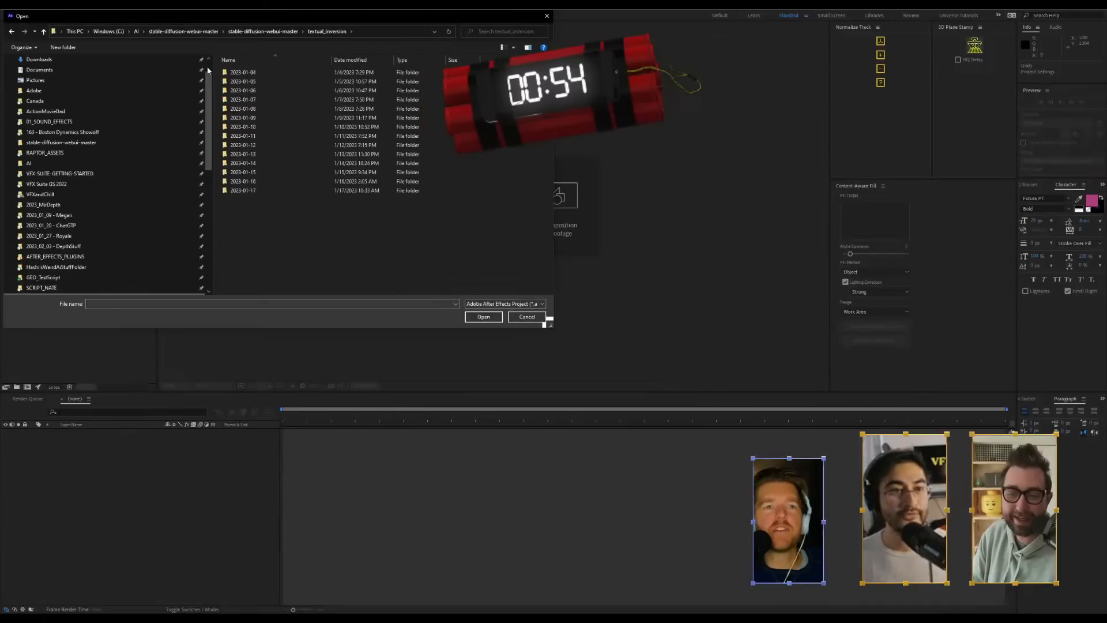
click(53, 184)
click(86, 206)
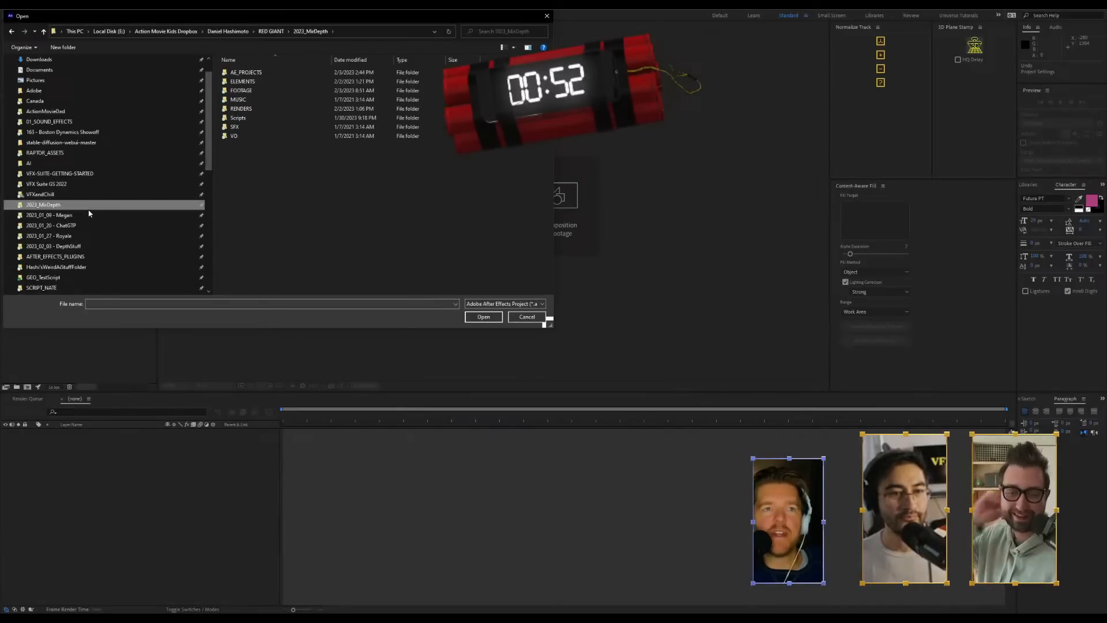
Open the project MirDepthTesting_08.aep from the AE_PROJECTS folder of 2023_MirDepth
double_click(279, 84)
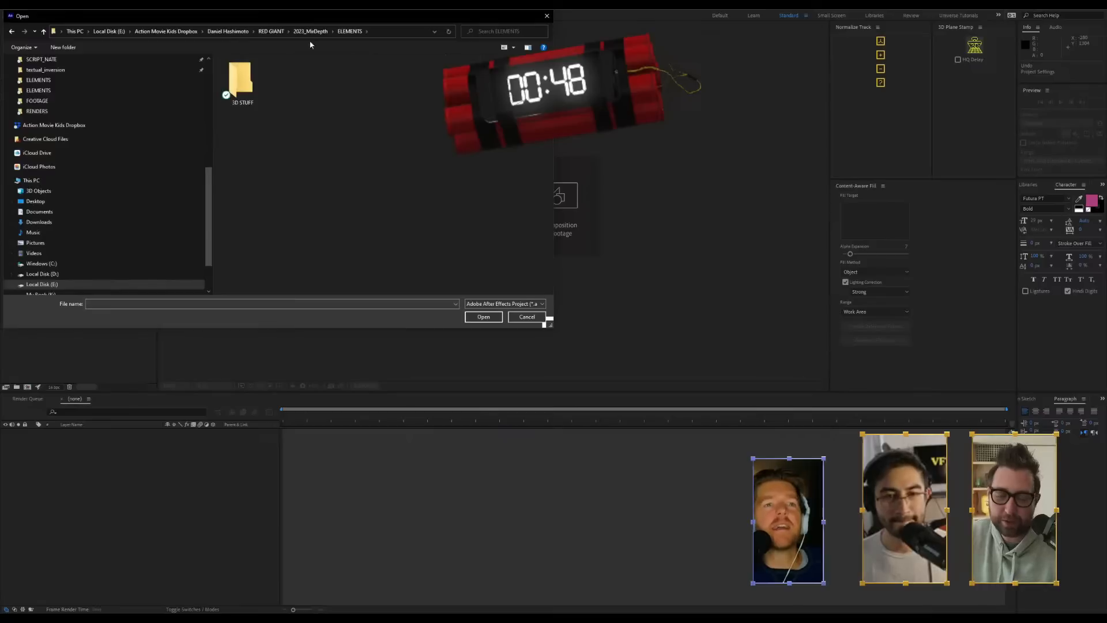
scroll(124, 128, up, 3)
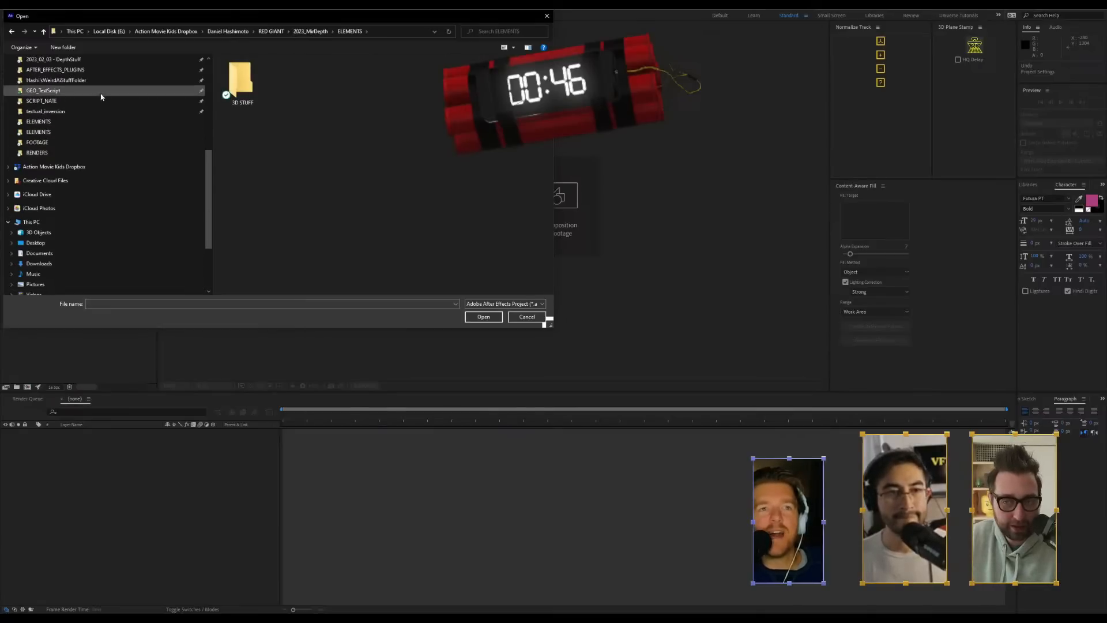
scroll(115, 66, up, 1)
click(114, 92)
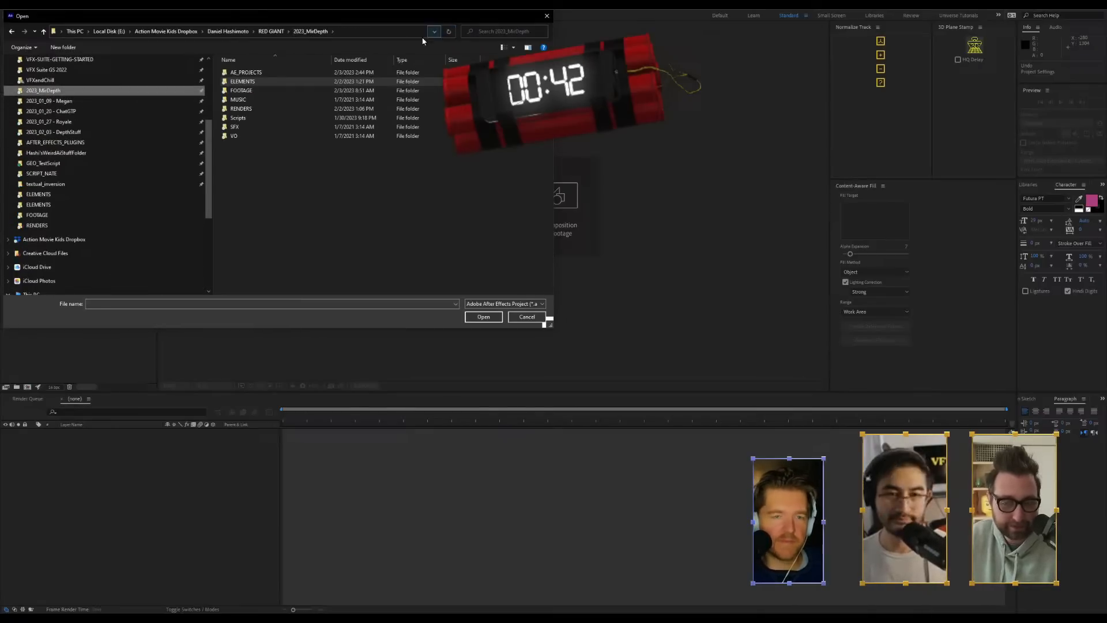
double_click(247, 72)
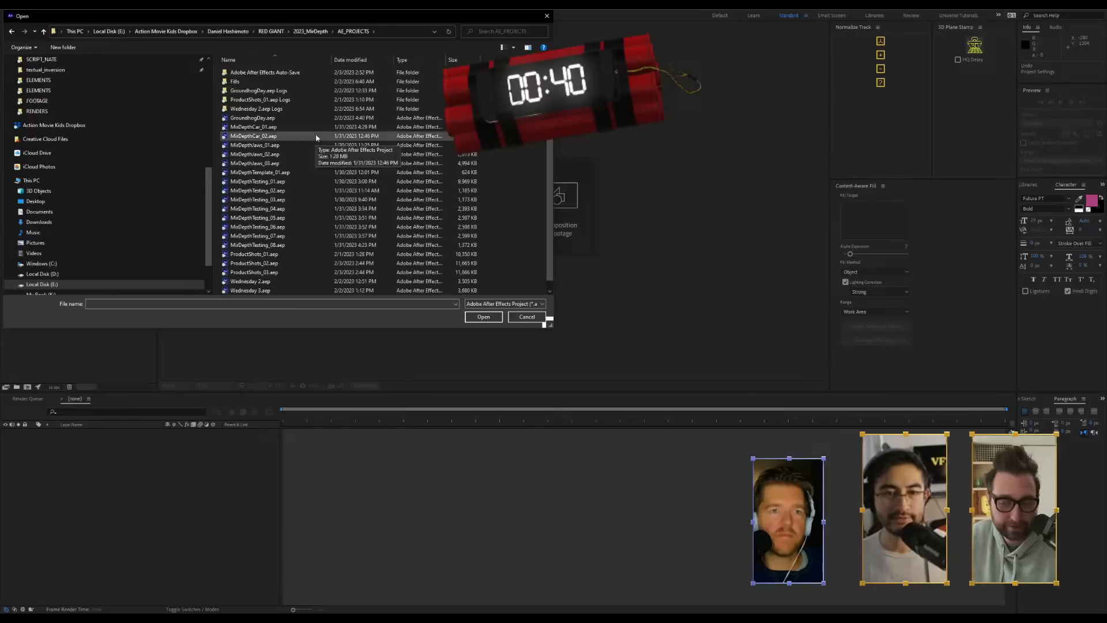
scroll(314, 136, down, 1)
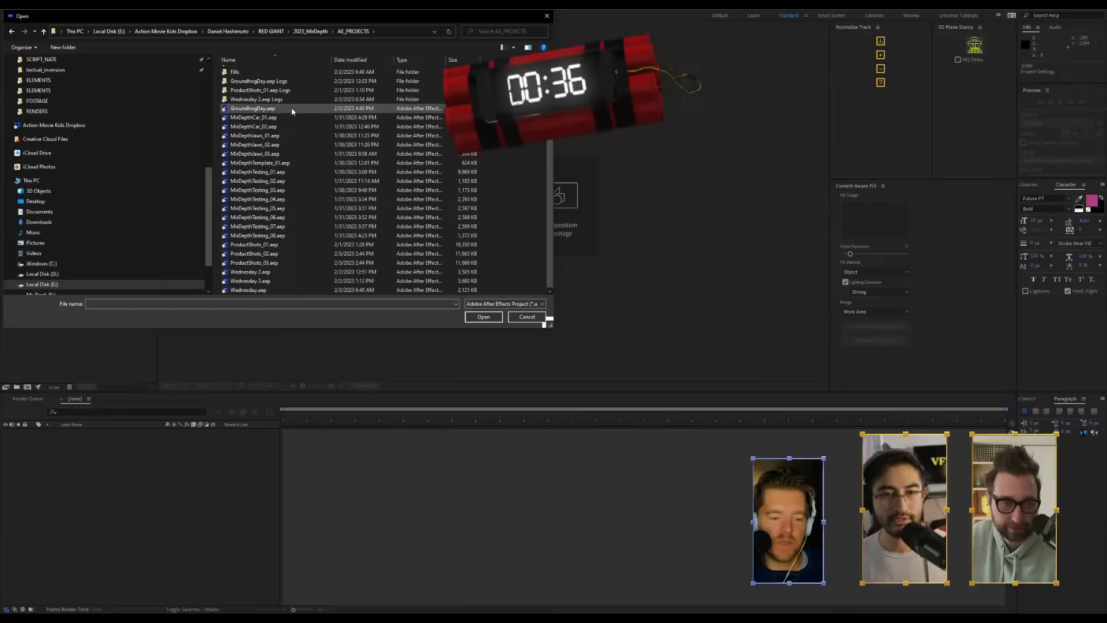
click(289, 235)
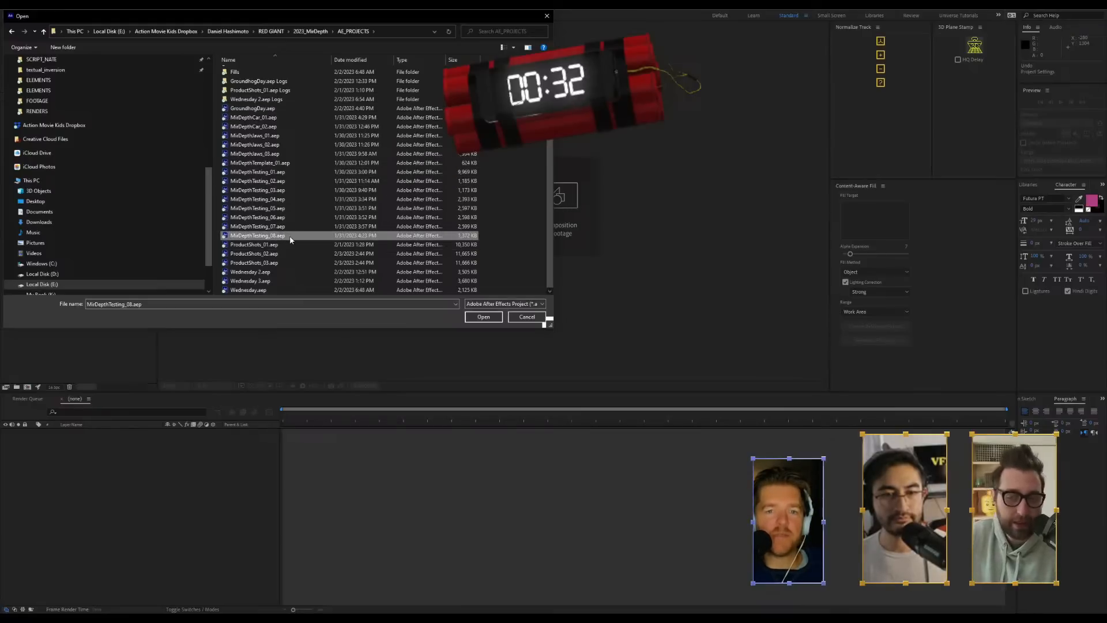
double_click(289, 236)
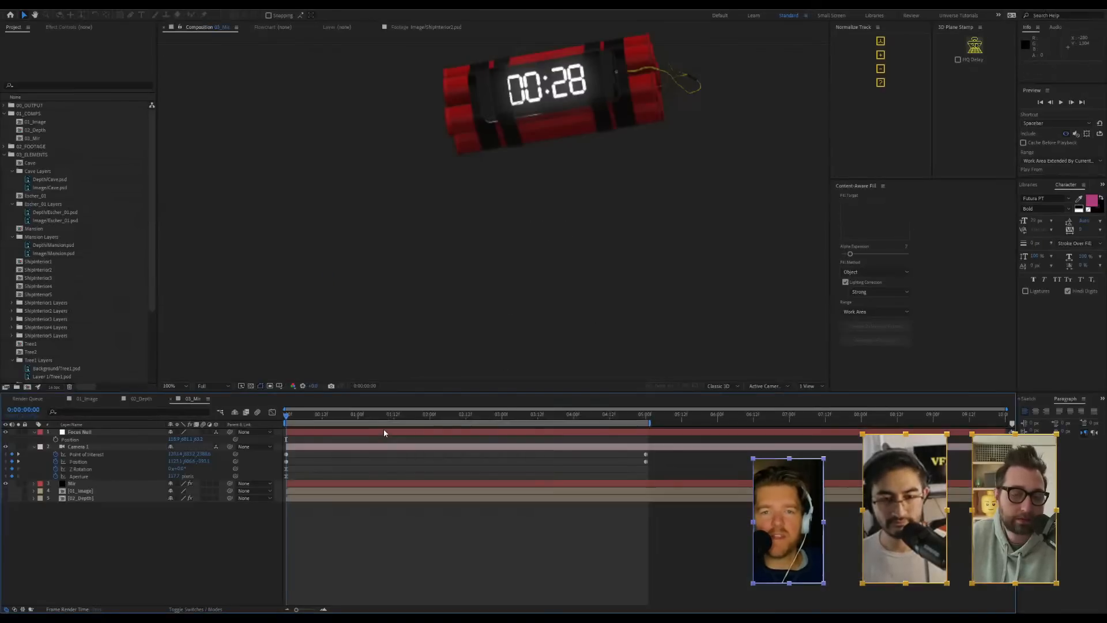
View the rocky cave landscape in the 03_Mir composition at 0:00:02:14
click(472, 427)
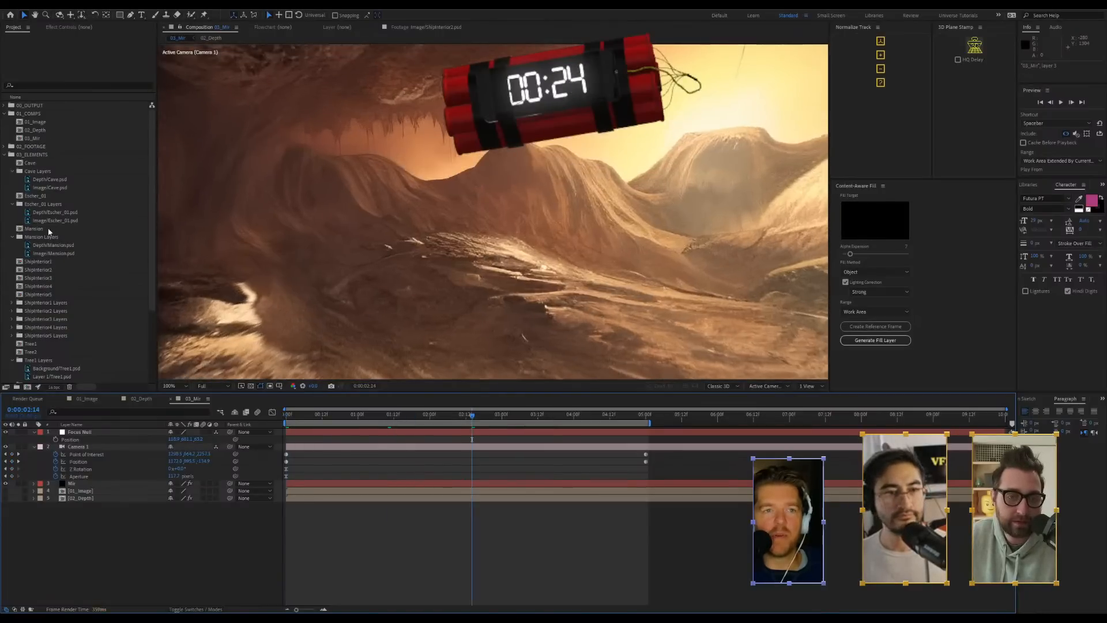
double_click(20, 2)
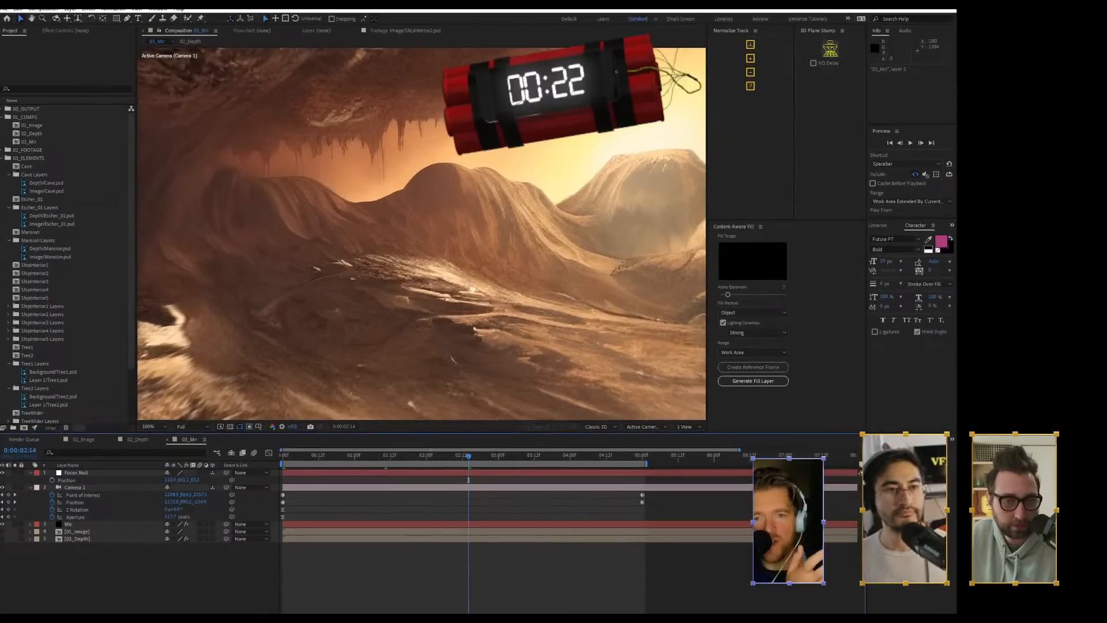
double_click(20, 2)
Start opening another project and search the AE_PROJECTS, ELEMENTS and Environments folders of the weird AI stuff folder
click(12, 6)
click(31, 24)
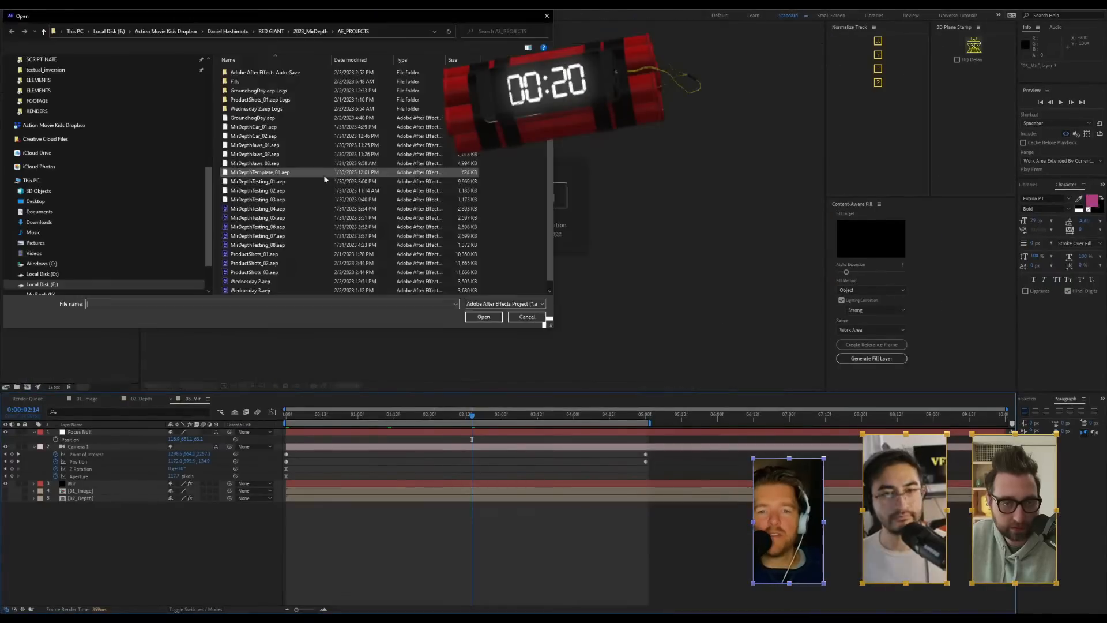
scroll(105, 121, up, 3)
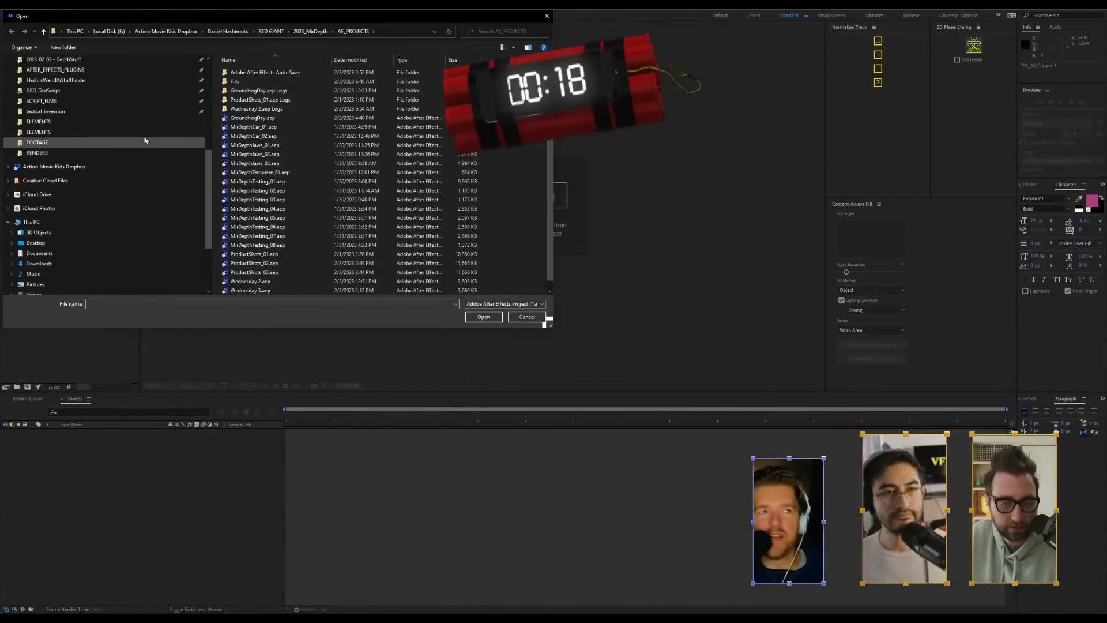
click(155, 121)
double_click(248, 81)
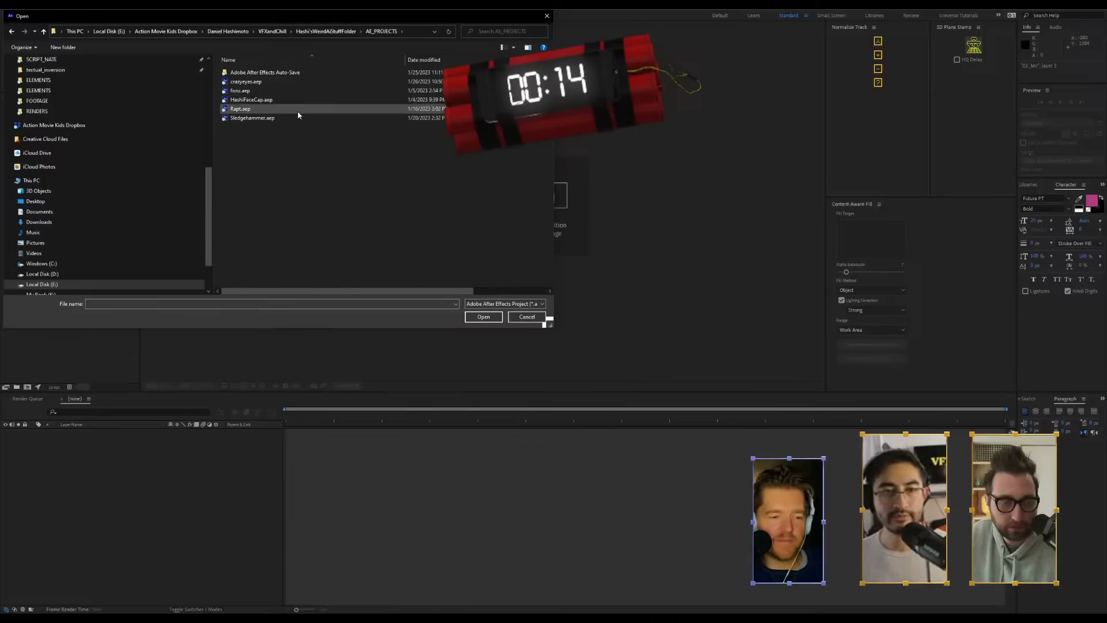
click(330, 32)
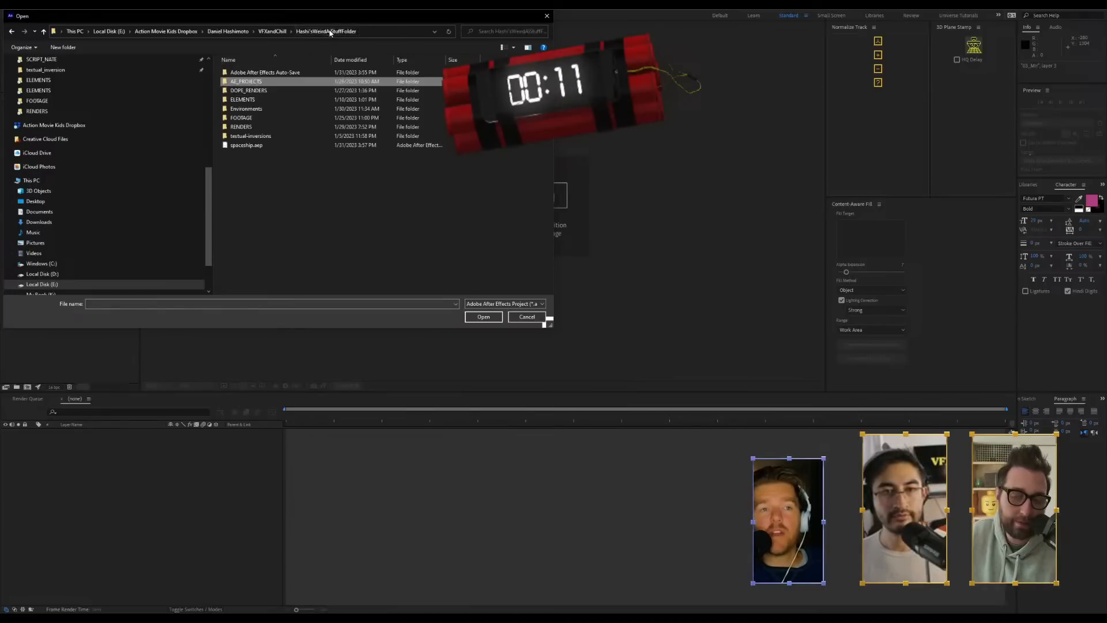
double_click(260, 100)
click(326, 31)
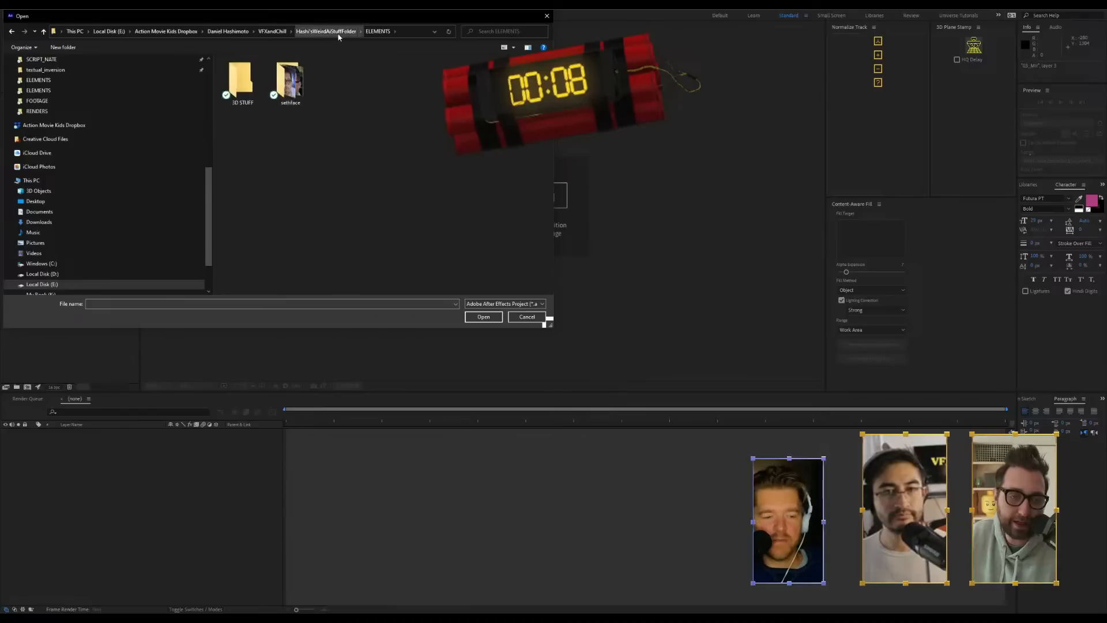
double_click(278, 85)
click(272, 31)
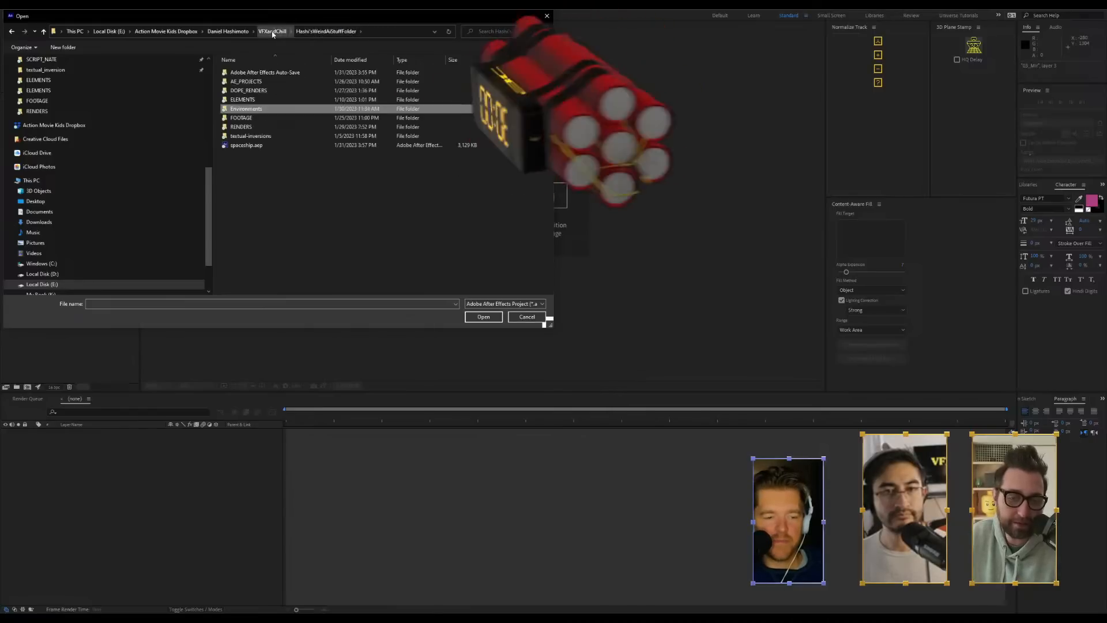
Search the 2023_MirDepth, 2023_01_27 - Royale and 2023_02_03 - DepthStuff folders for a project, then cancel opening
scroll(74, 115, up, 3)
click(57, 91)
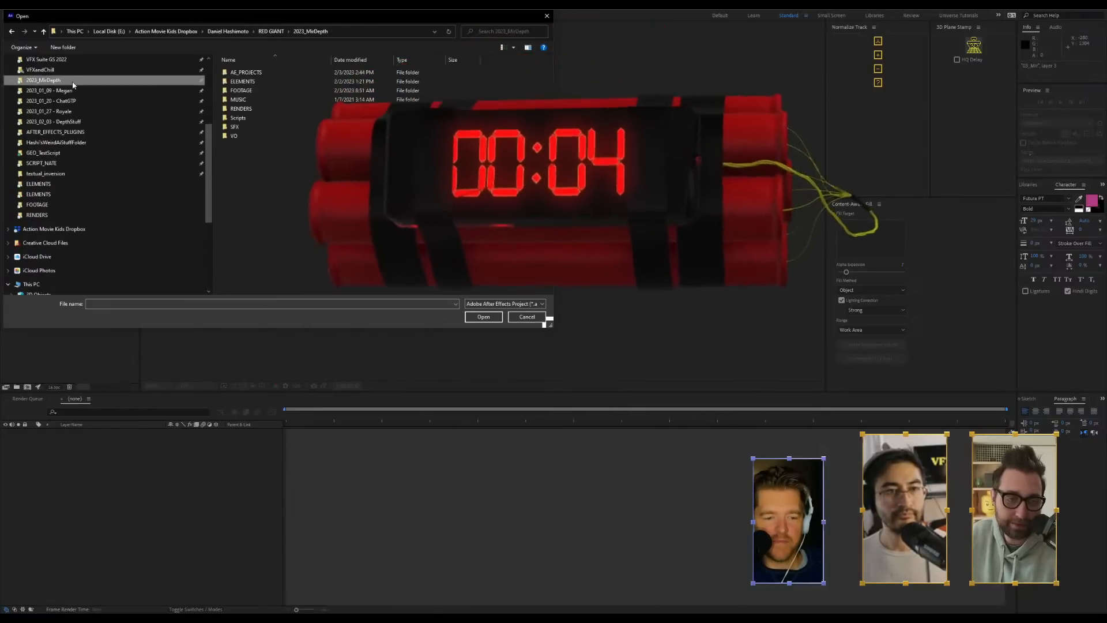
click(43, 80)
double_click(243, 82)
click(311, 31)
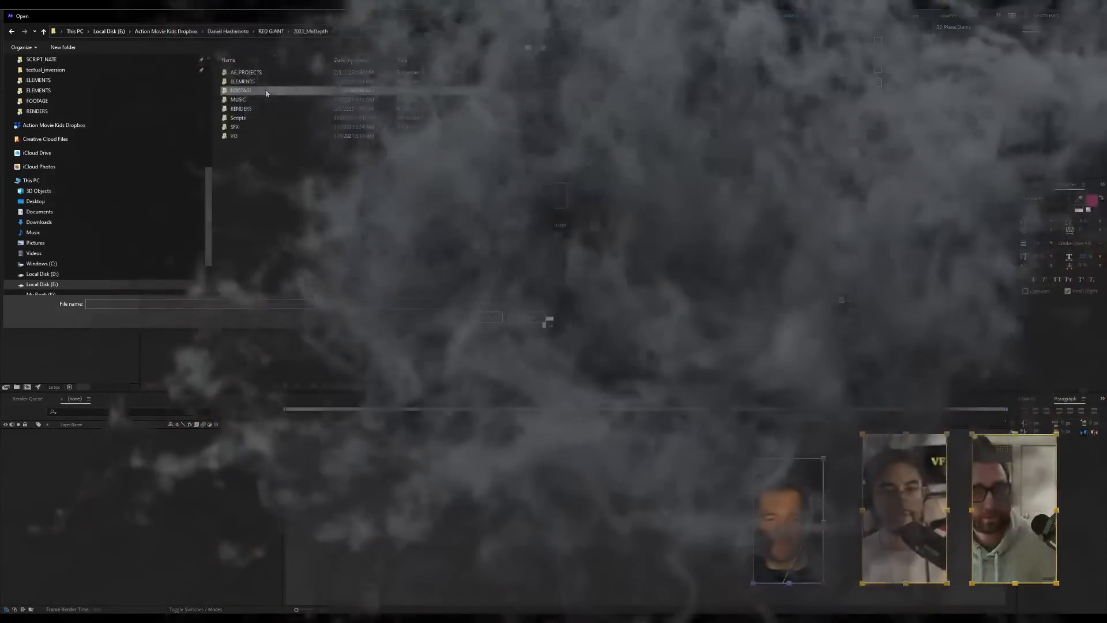
double_click(267, 92)
scroll(92, 107, up, 3)
click(88, 102)
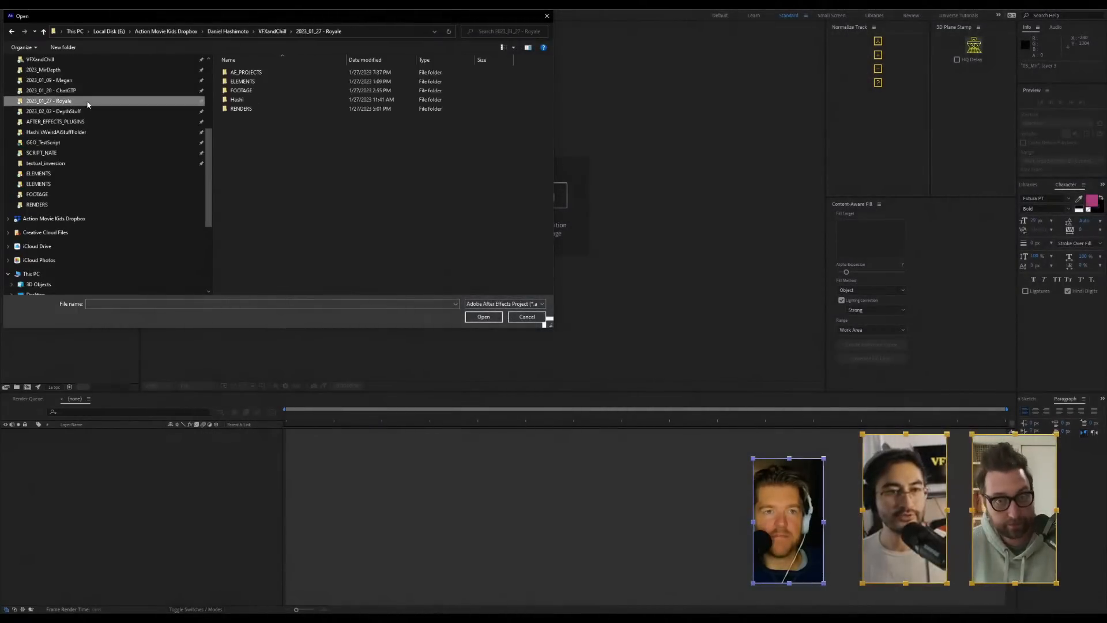
click(88, 112)
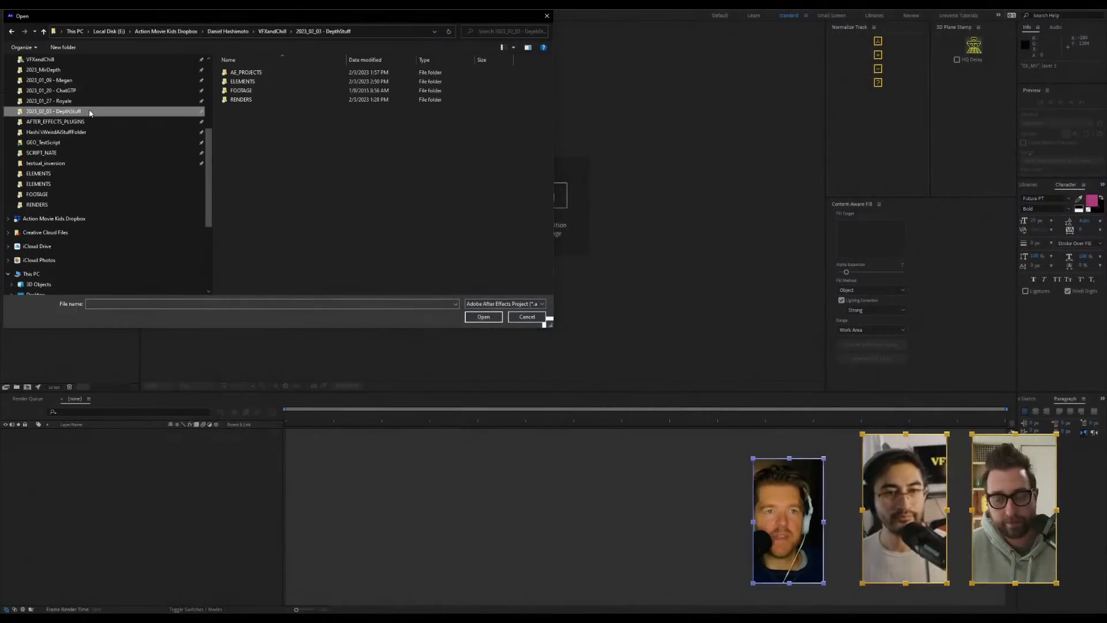
click(526, 317)
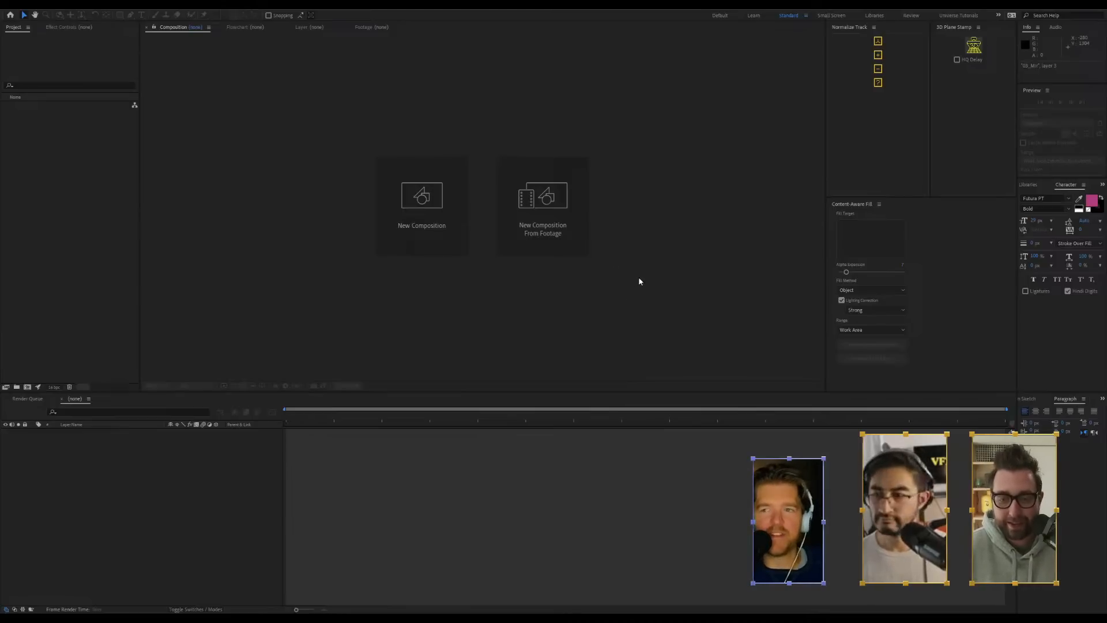
Open the recent project that contains the WednesdayDance 3D glasses compositions
click(354, 246)
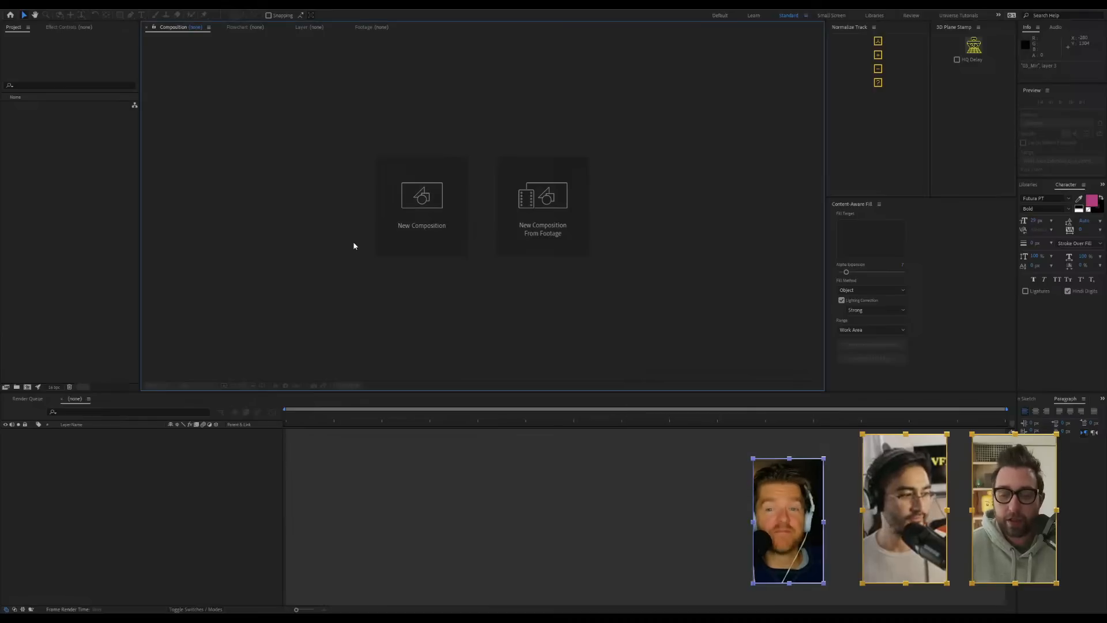
click(55, 178)
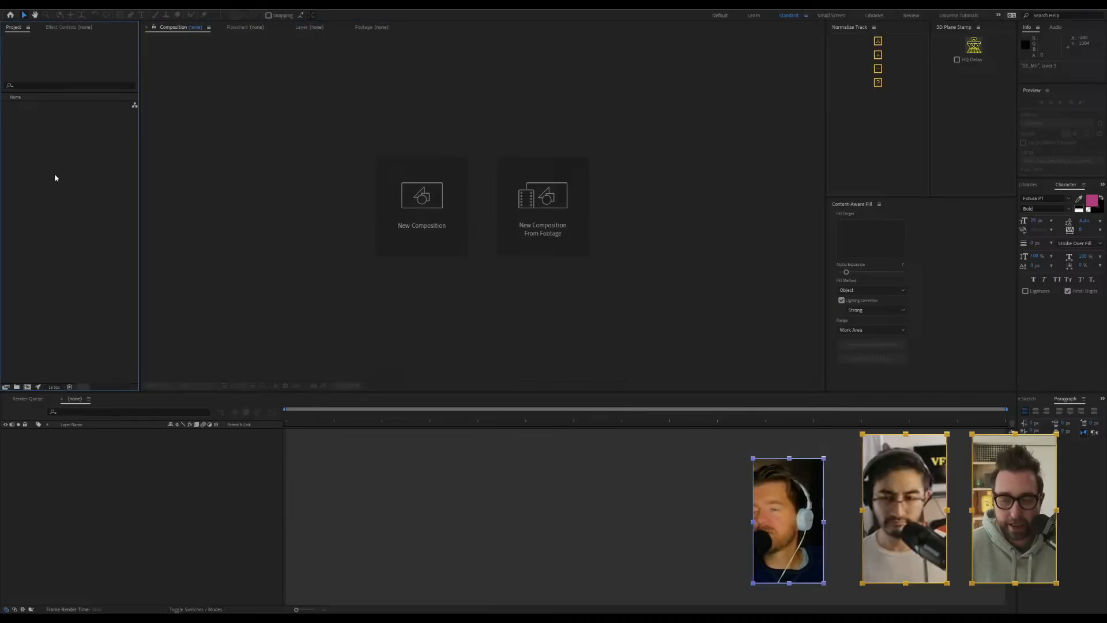
click(7, 10)
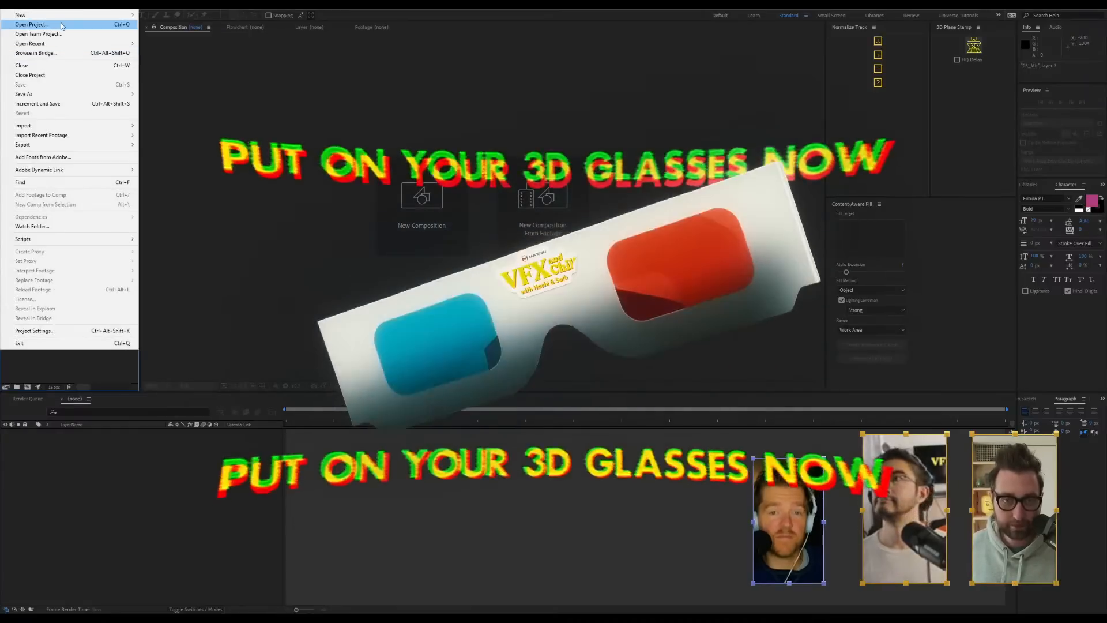
mouse_move(92, 46)
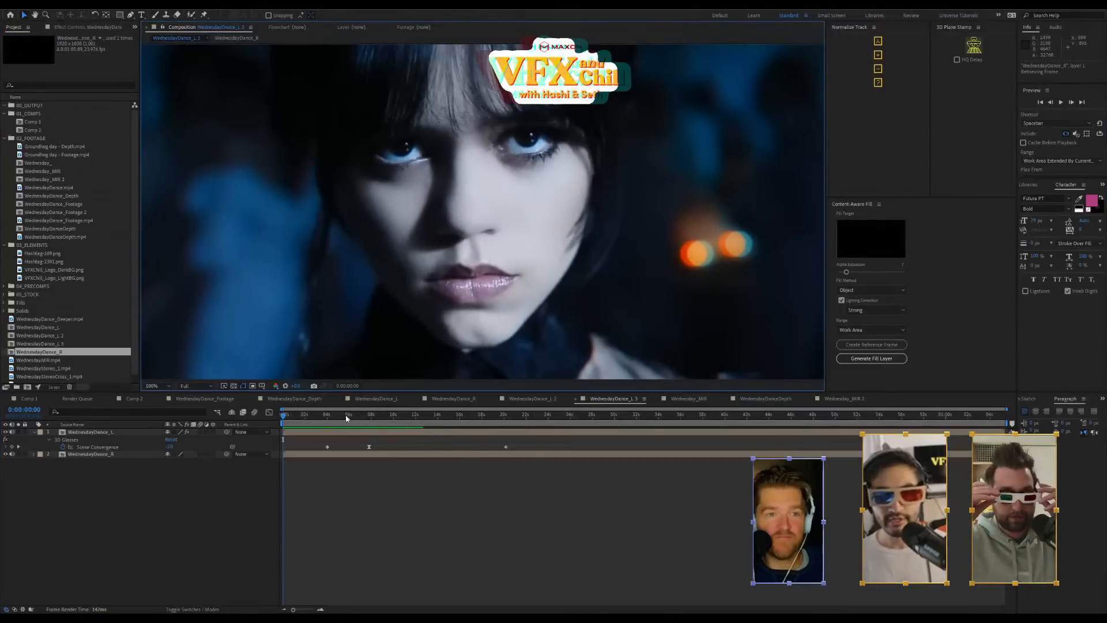
Scrub the WednesdayDance_L 3 composition to 0:00:29:12 and enlarge the composition viewer
drag(346, 418, 608, 407)
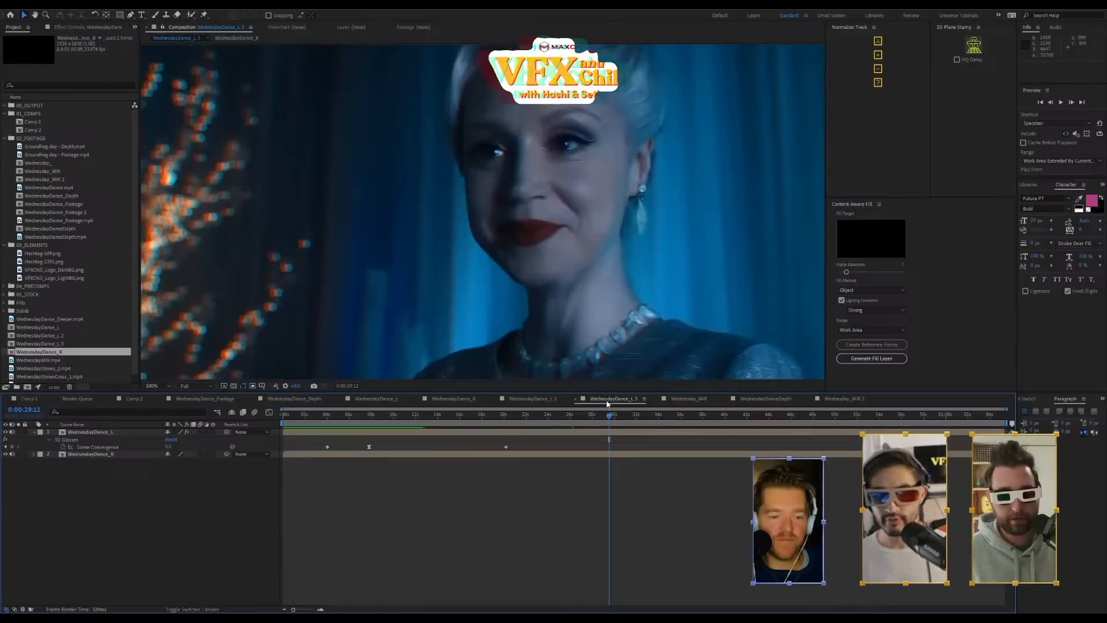
drag(607, 392, 607, 499)
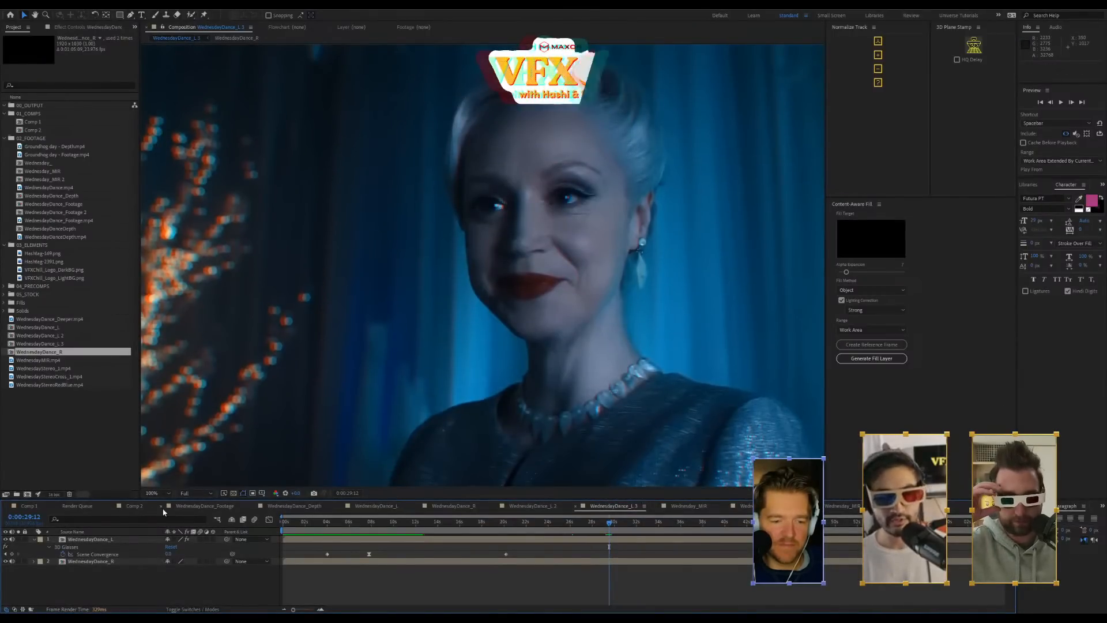
Inspect the 3D Glasses effect on the WednesdayDance_L layer and the footage's Displacement Map inside the WednesdayDance_L composition
click(127, 540)
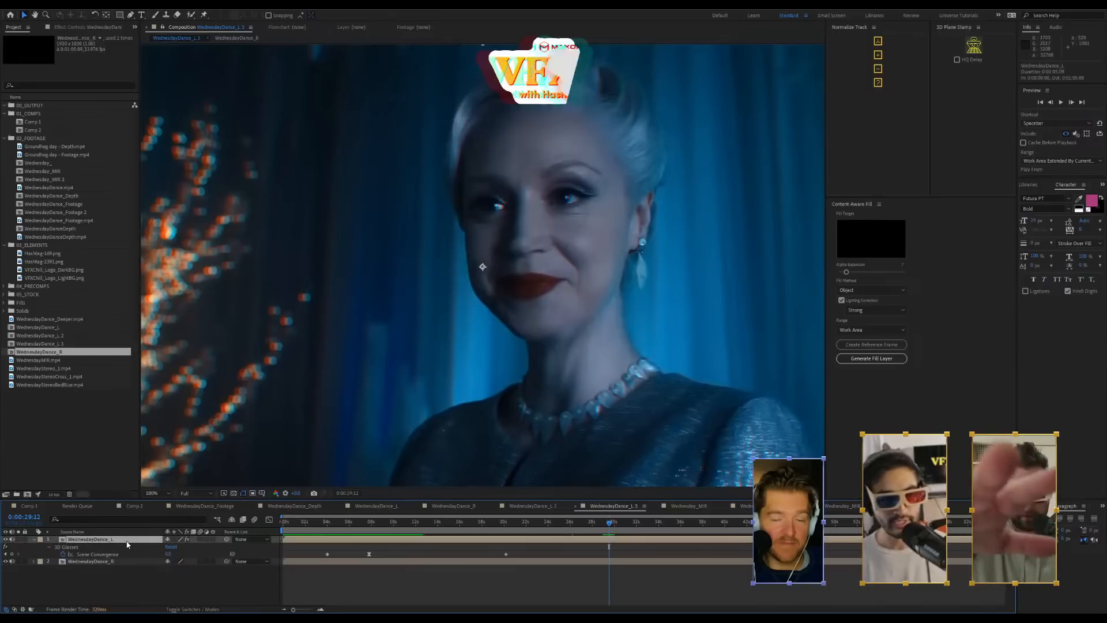
click(87, 27)
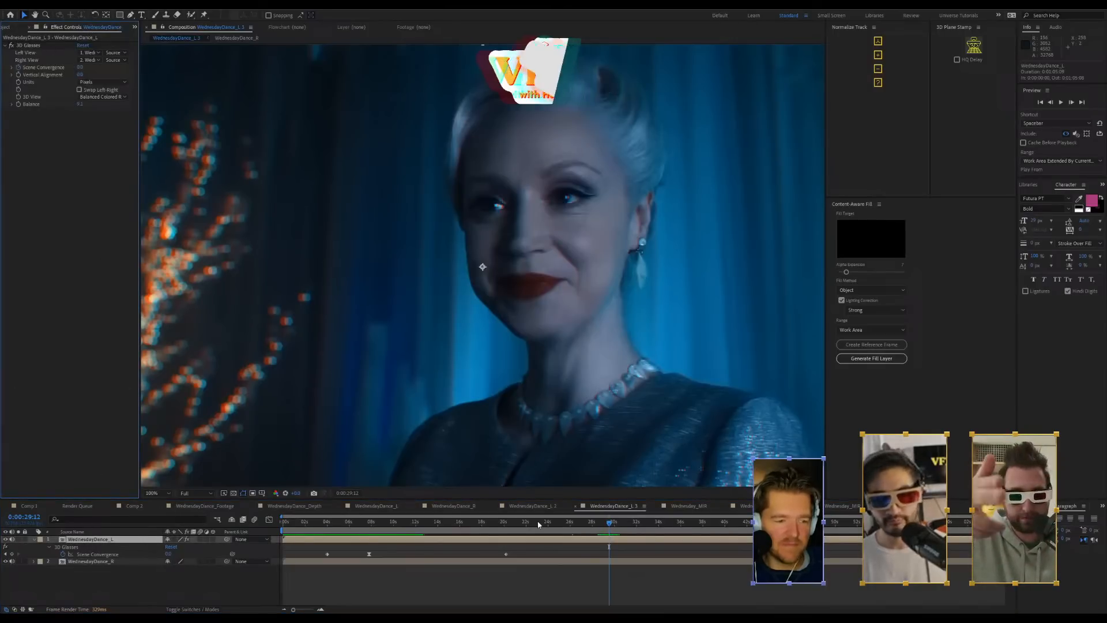
click(393, 507)
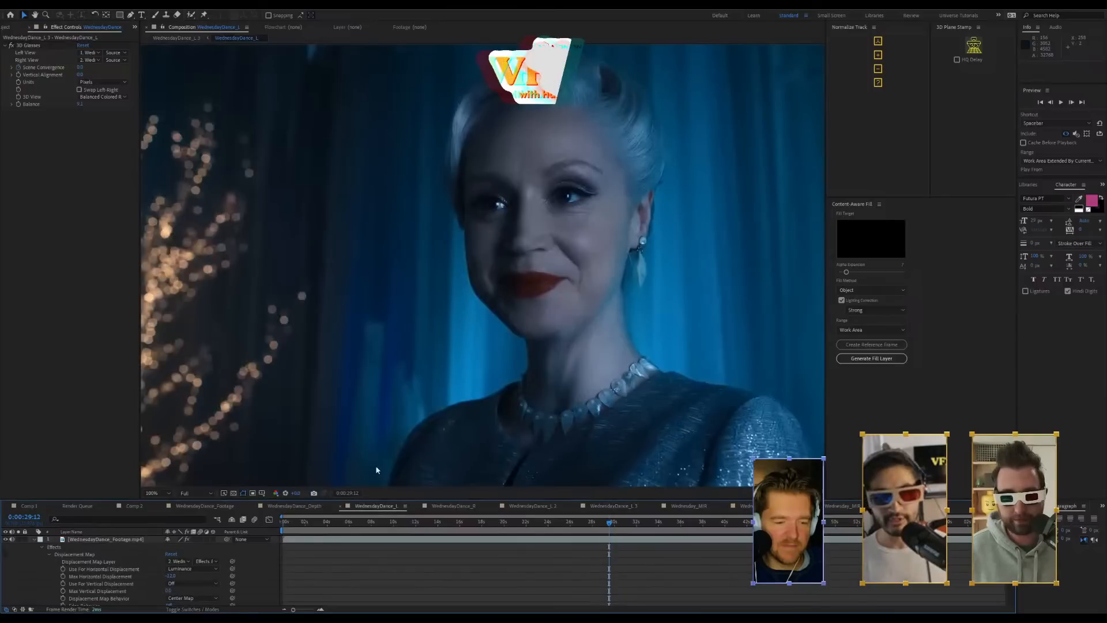
click(119, 541)
Inspect the depth layer's Fast Box Blur and the footage layer's Displacement Map in the WednesdayDance_R composition
click(454, 506)
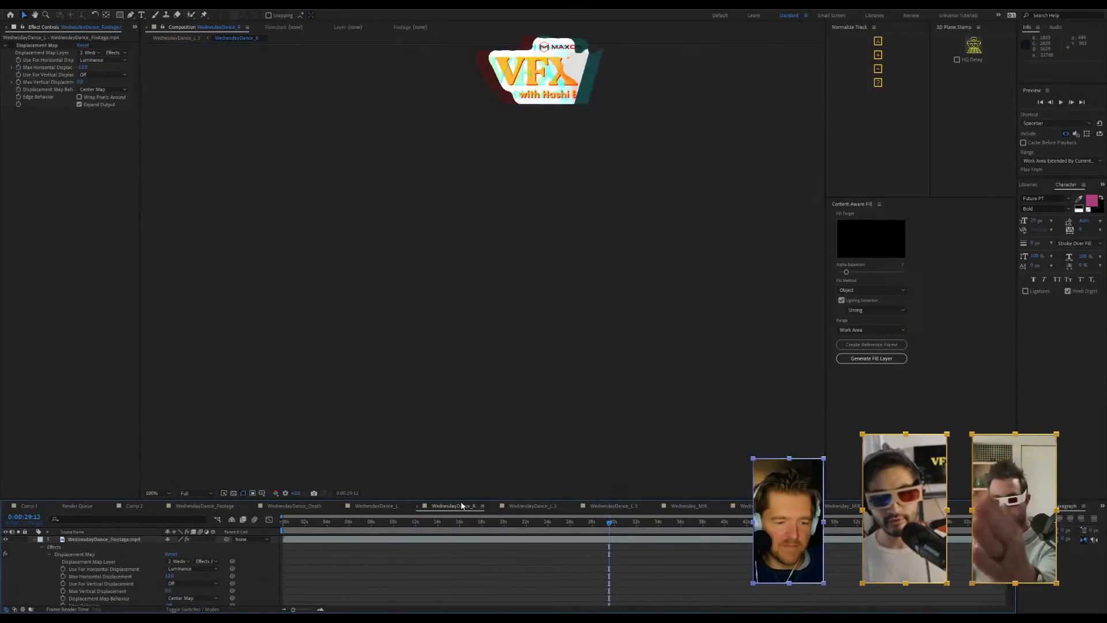
click(35, 540)
click(99, 547)
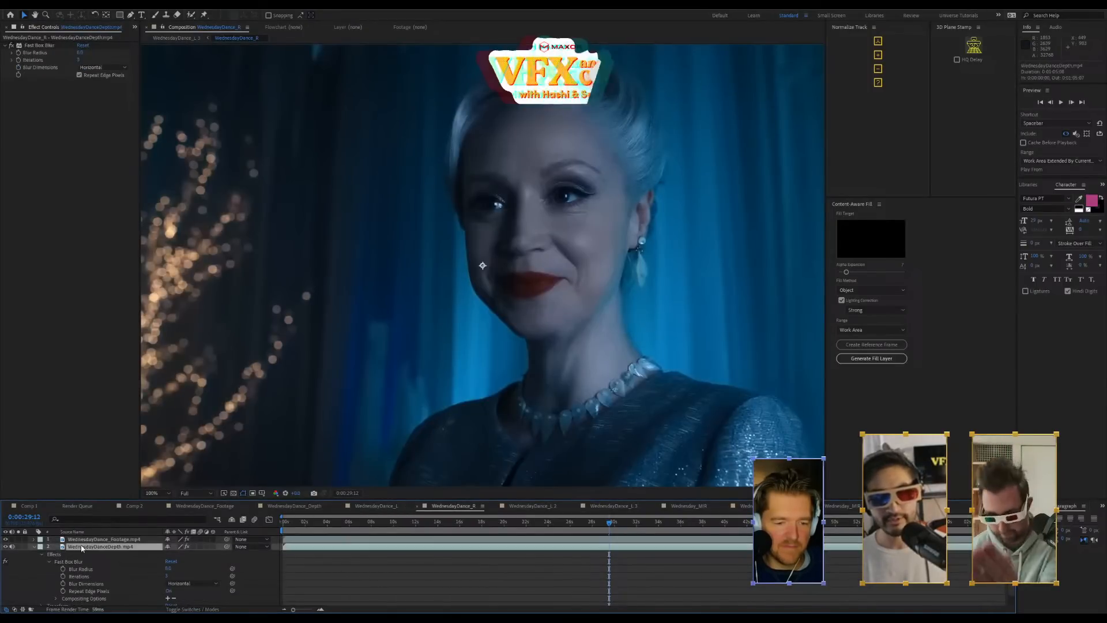
click(113, 540)
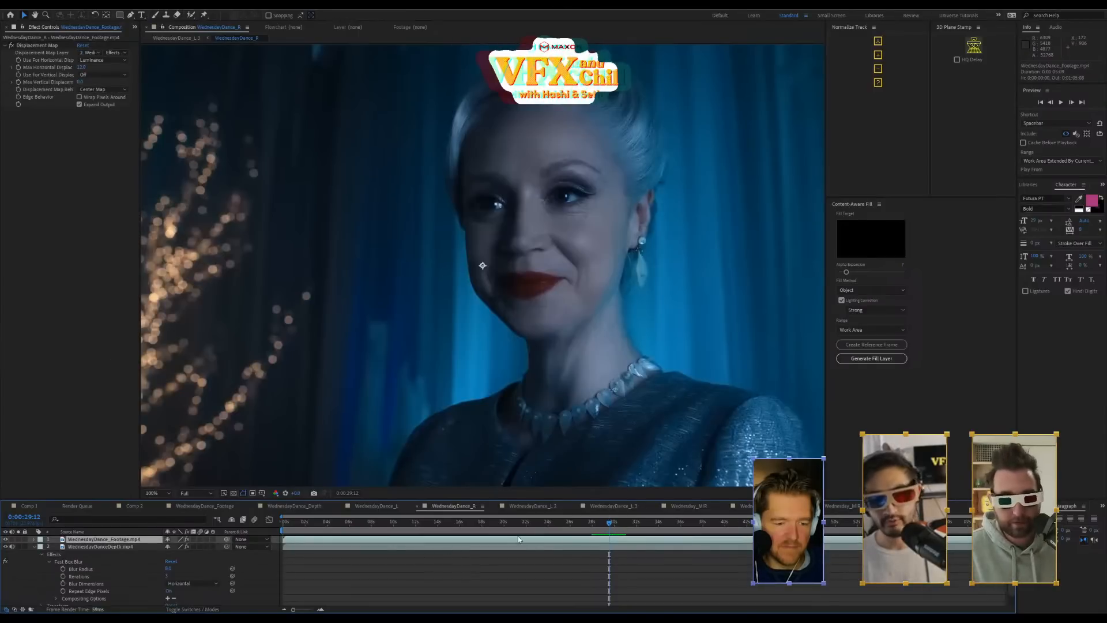
Set the footage's Max Horizontal Displacement to 19 in the WednesdayDance_R composition
click(533, 505)
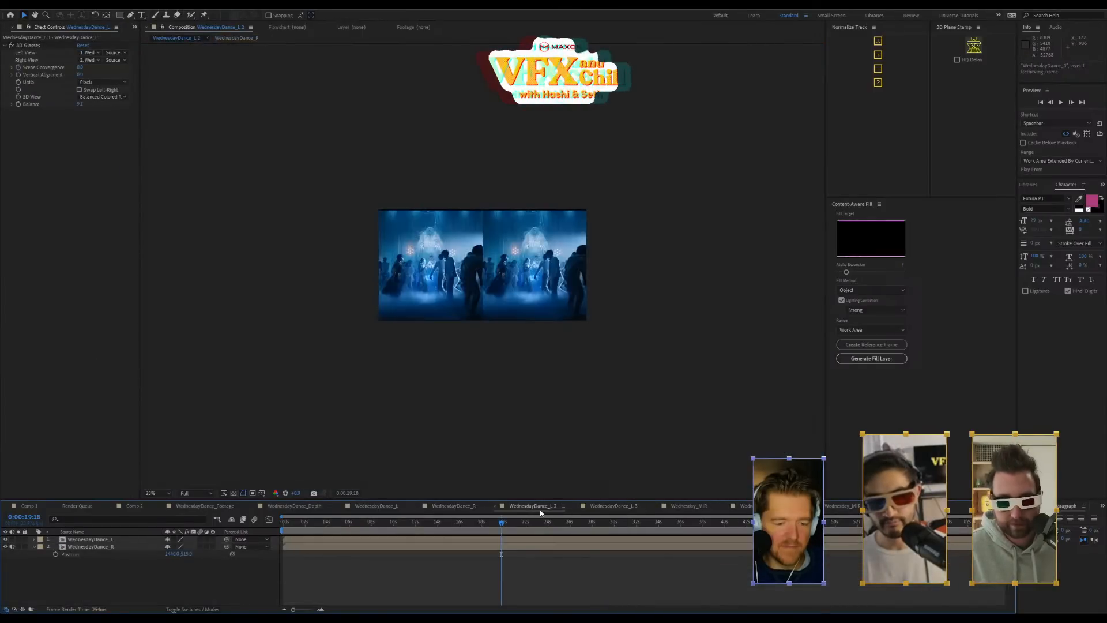
click(454, 506)
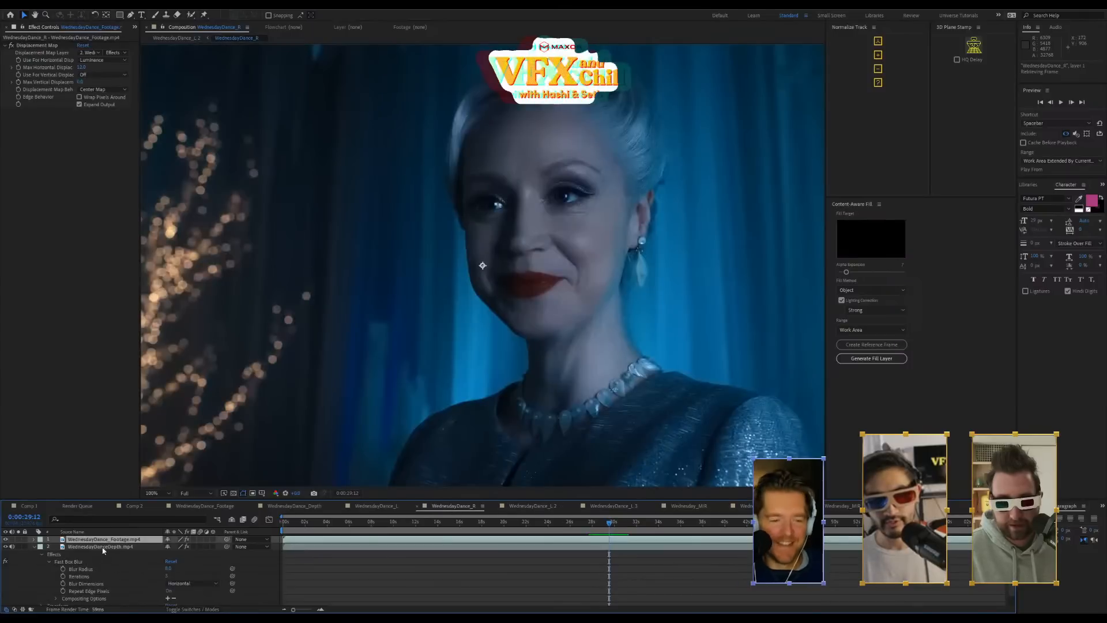
click(82, 67)
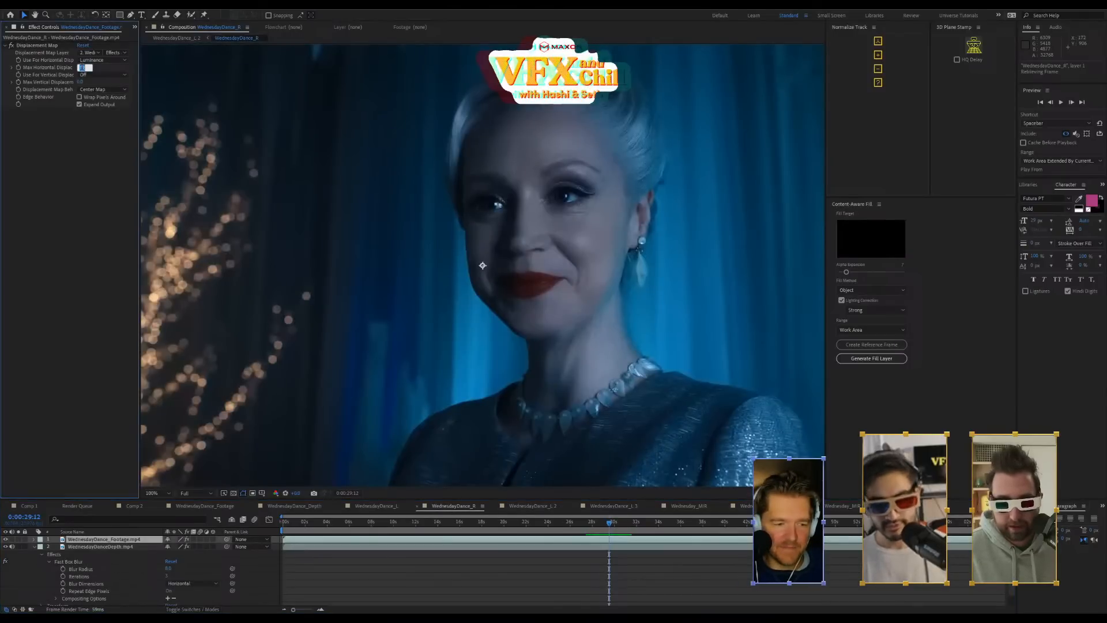
text(19.)
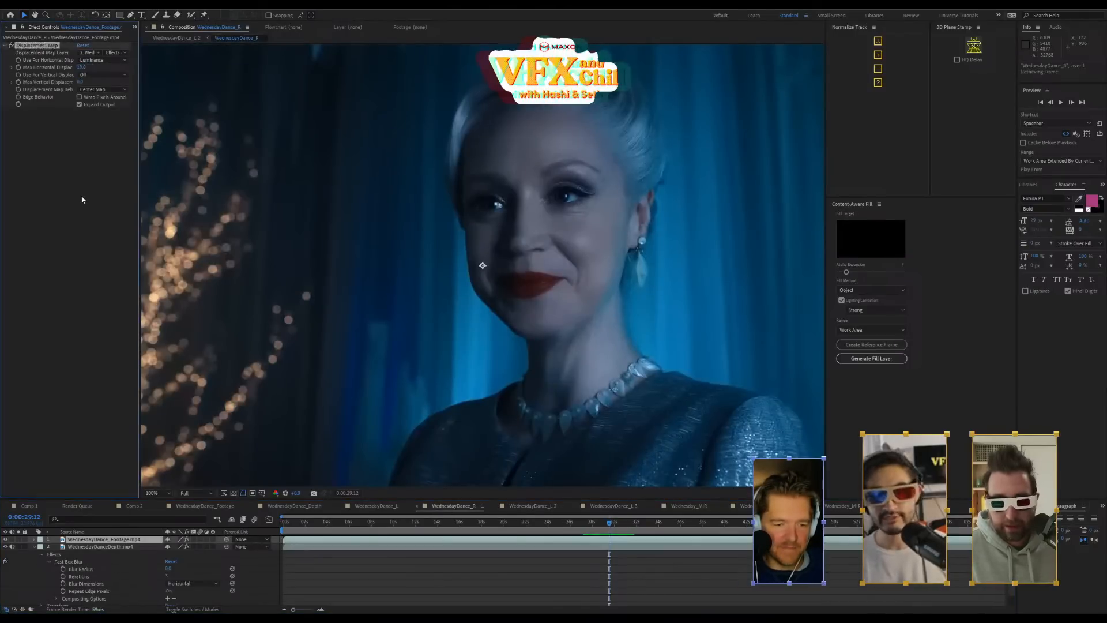
key(Return)
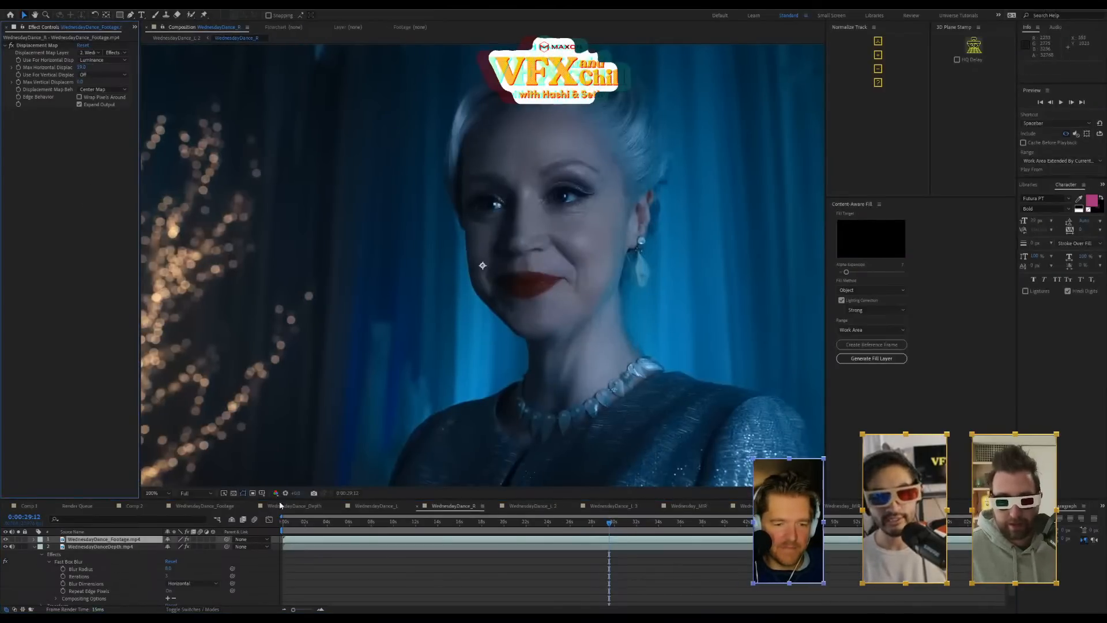
Set the footage's Max Horizontal Displacement to -19 in the WednesdayDance_L composition
click(375, 508)
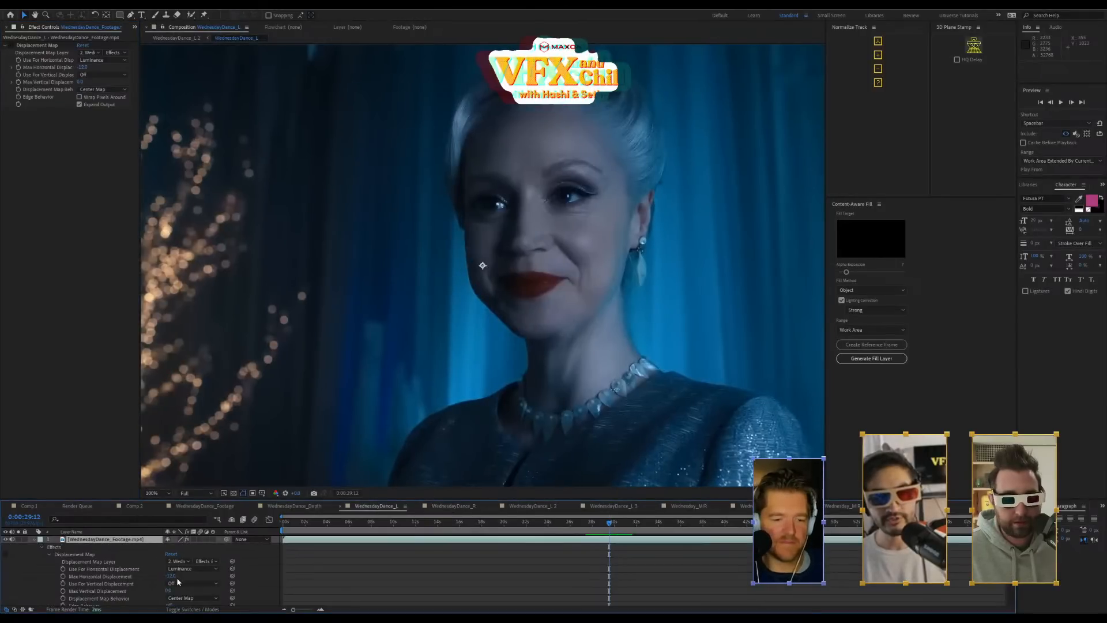
click(171, 575)
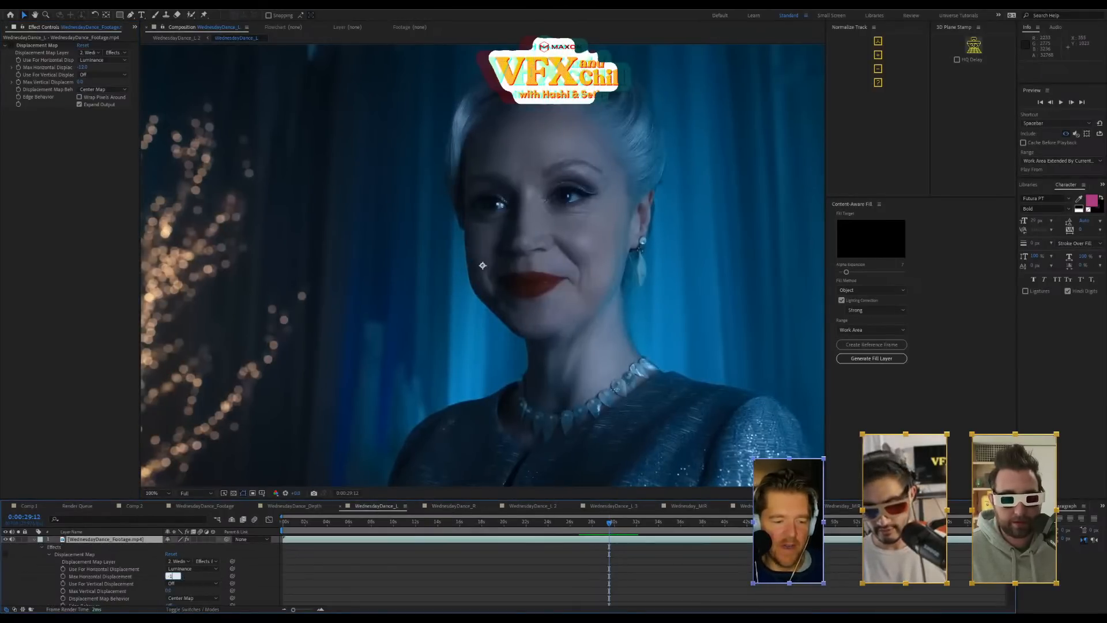
text(-19)
key(Return)
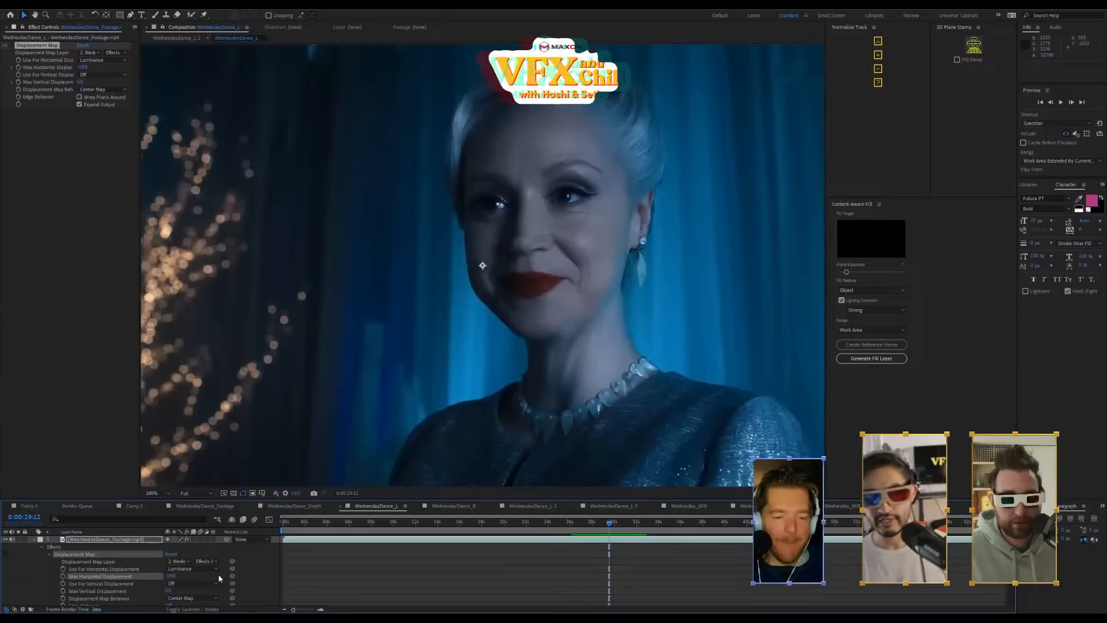
Return to the WednesdayDance_L 3 composition and scrub back to 0:00:15:07
click(536, 505)
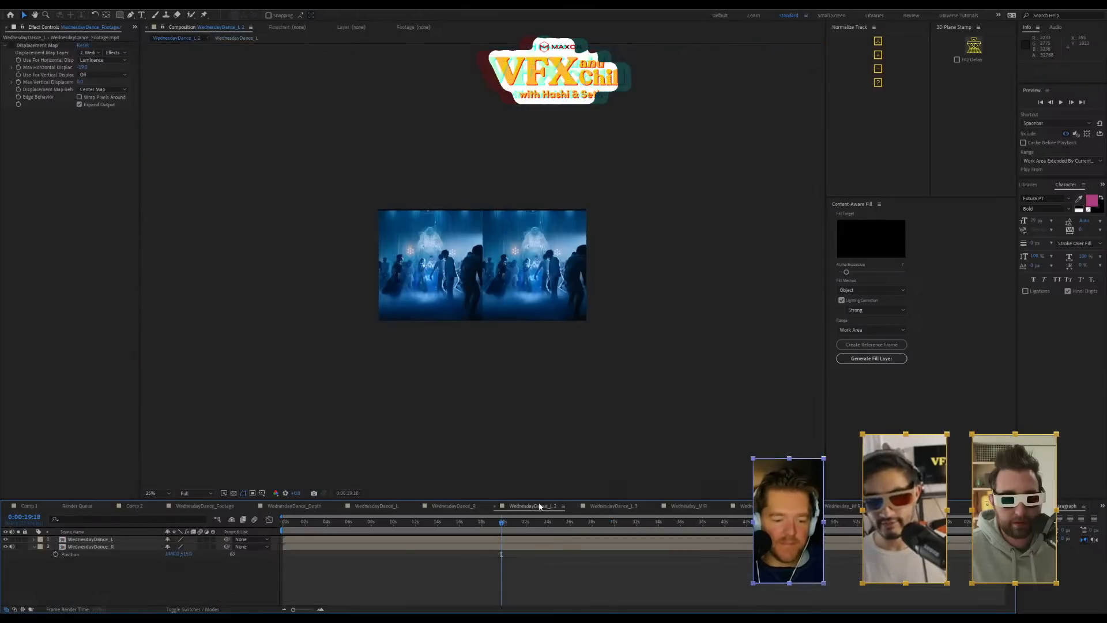
click(608, 505)
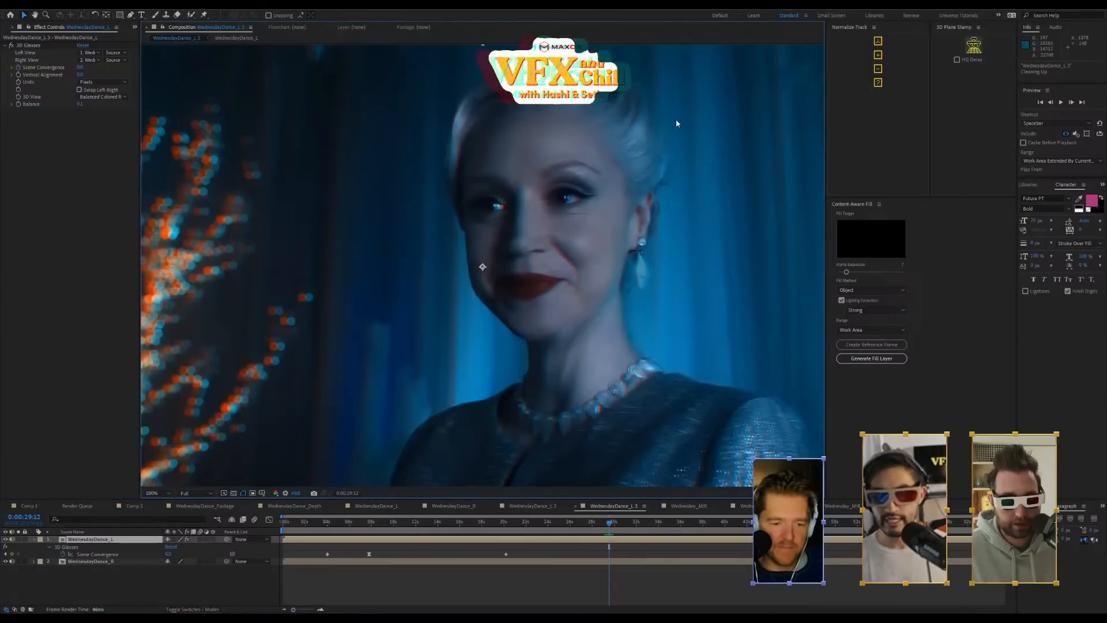
click(586, 522)
drag(589, 527, 452, 541)
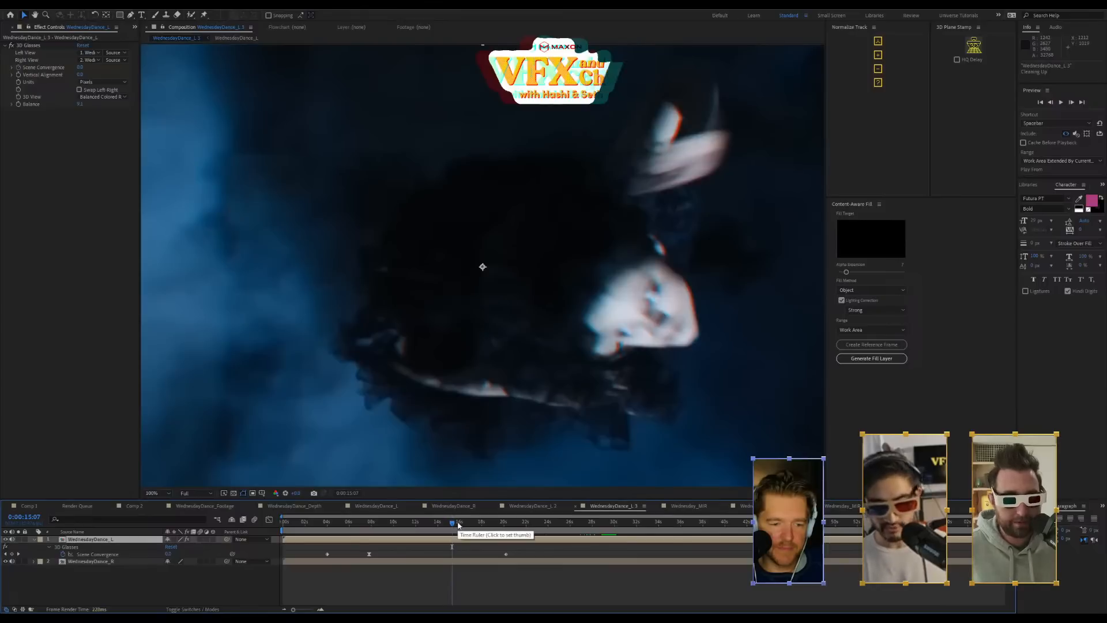
Play the 3D dance footage in an enlarged viewer, restore the panel layout and scrub to 0:00:33:19
key(grave)
key(grave)
click(385, 150)
key(grave)
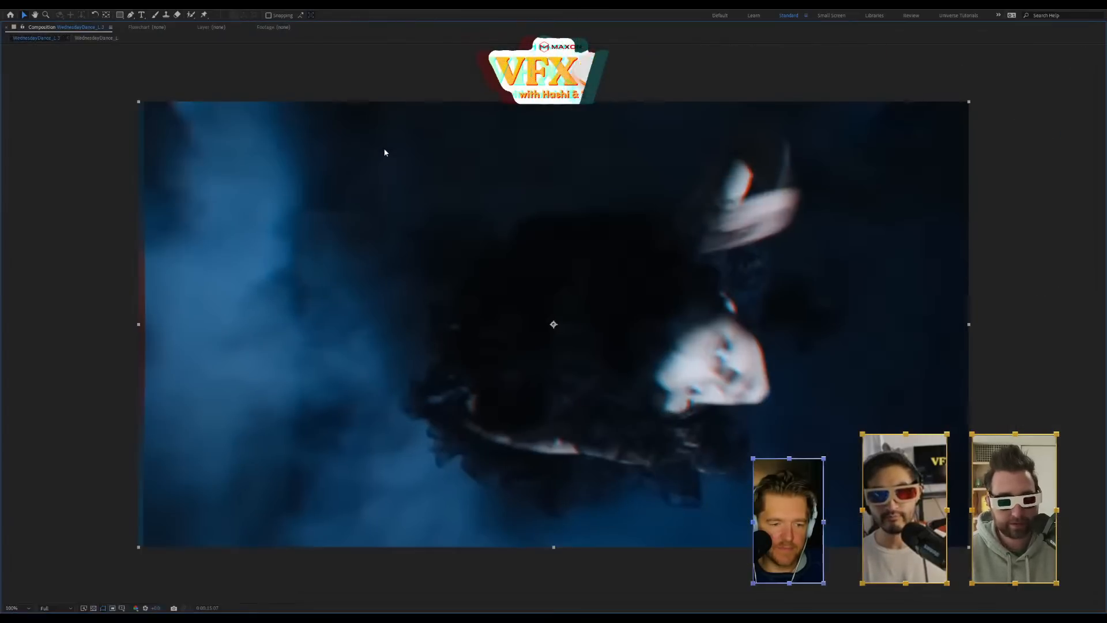
key(space)
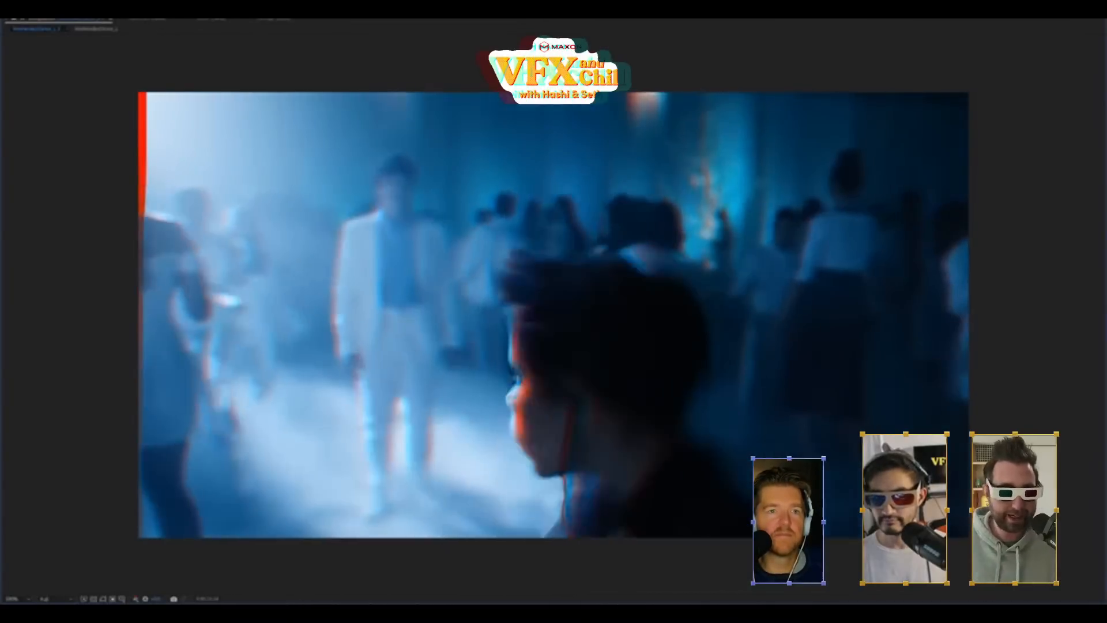
key(space)
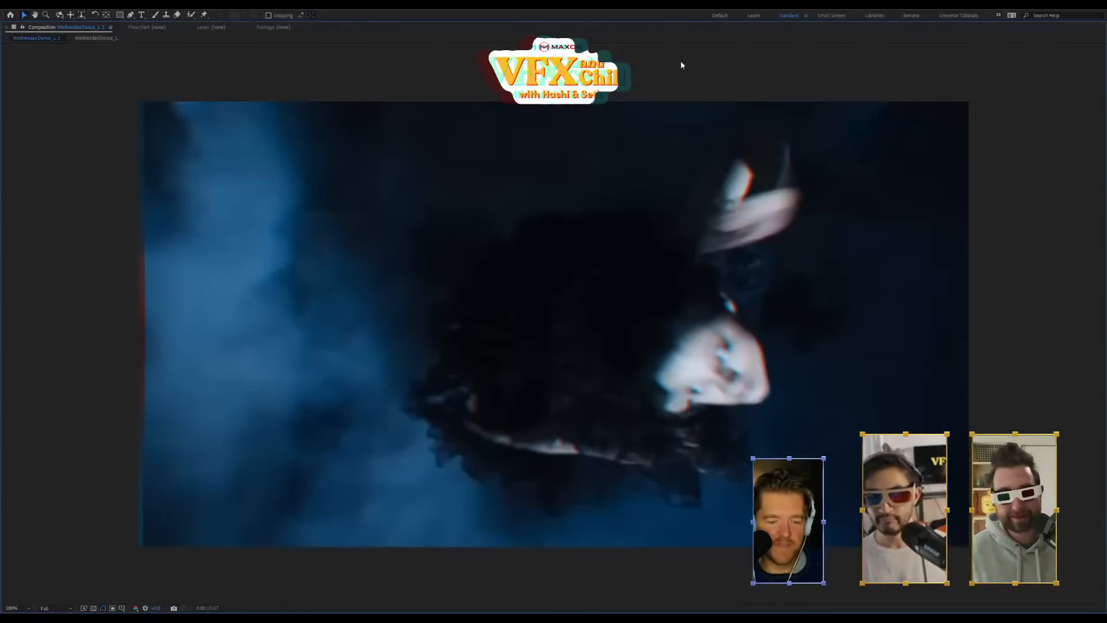
key(grave)
drag(565, 522, 704, 531)
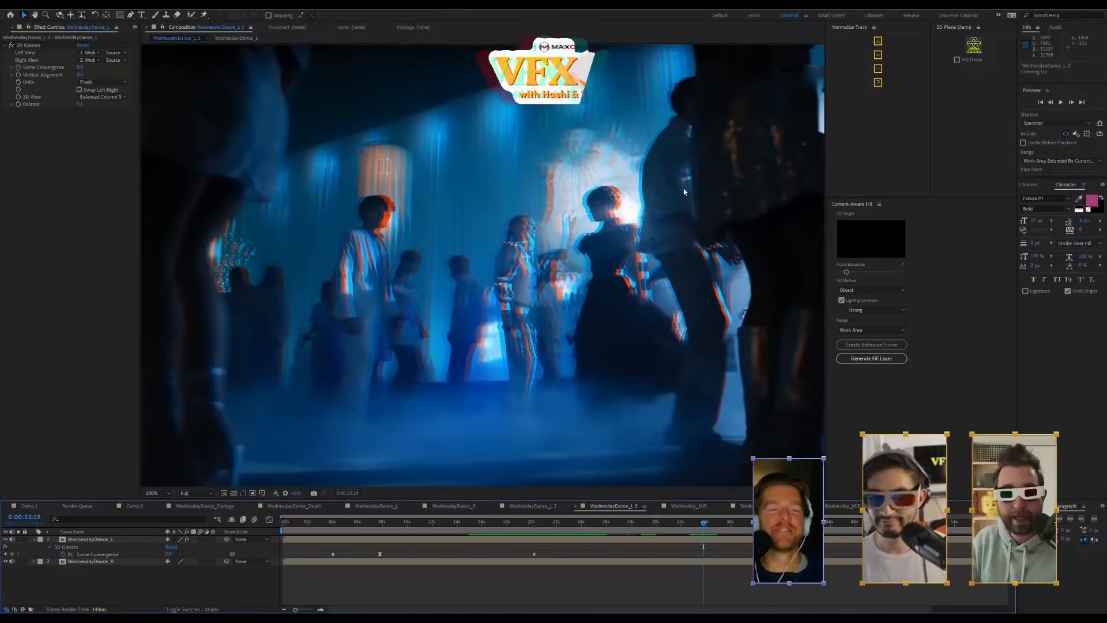
Open the recent BusterKeaton.aep project without saving the changes to Wednesday 2.aep
click(9, 28)
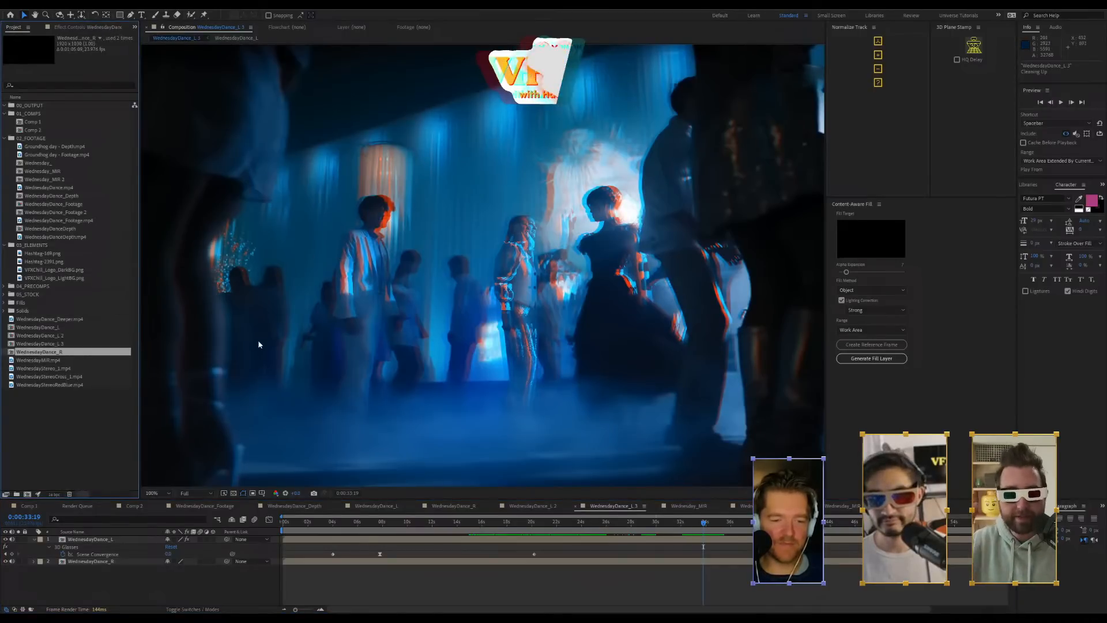
click(7, 5)
mouse_move(41, 44)
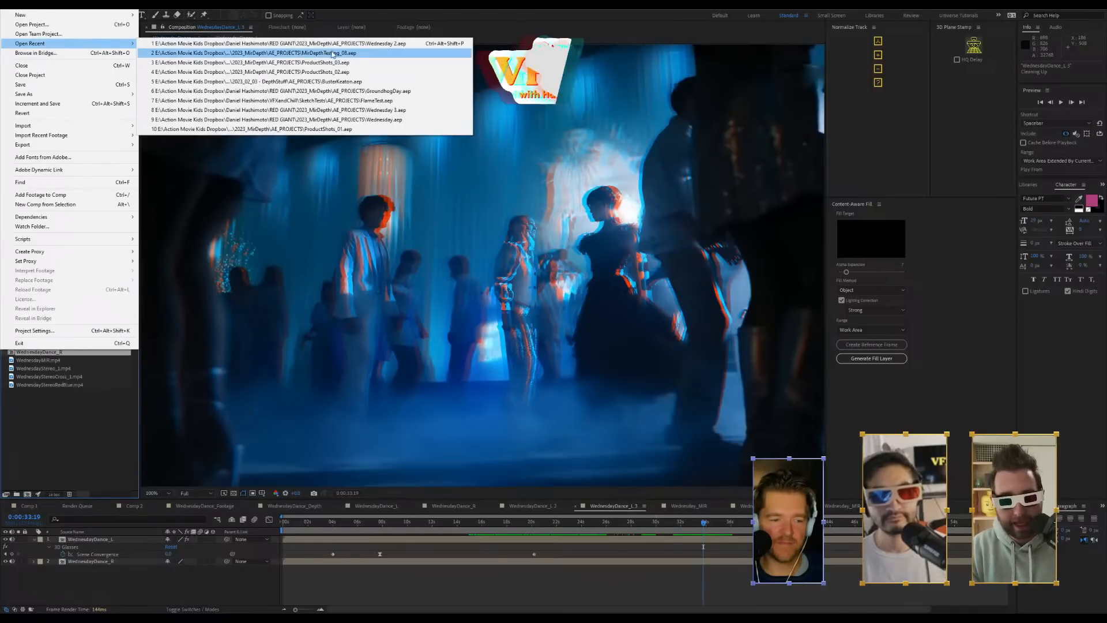
click(386, 82)
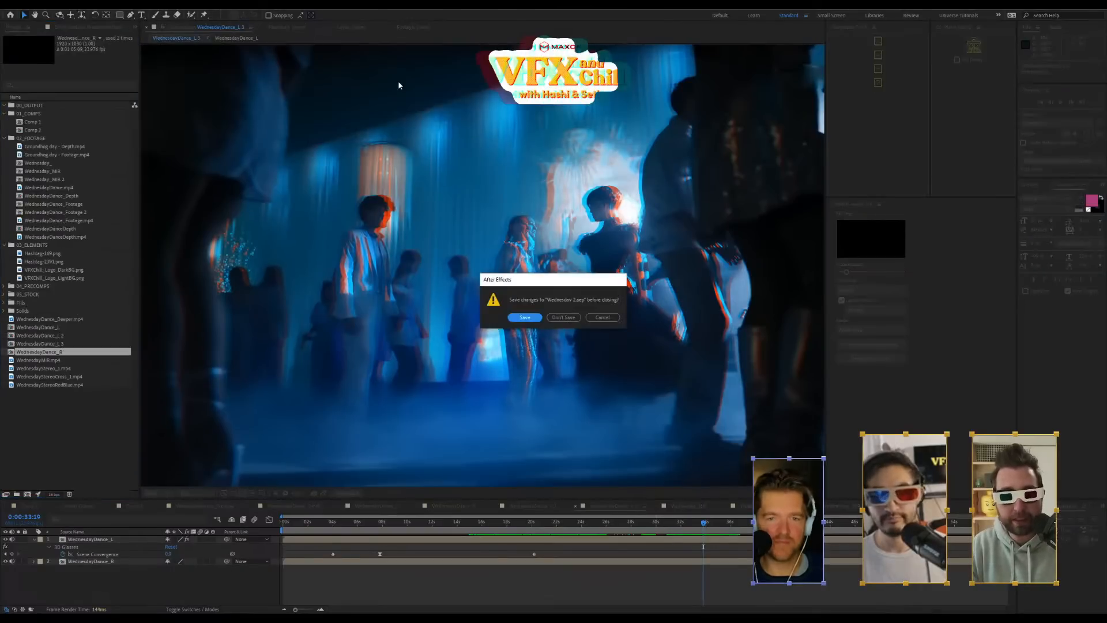
click(563, 317)
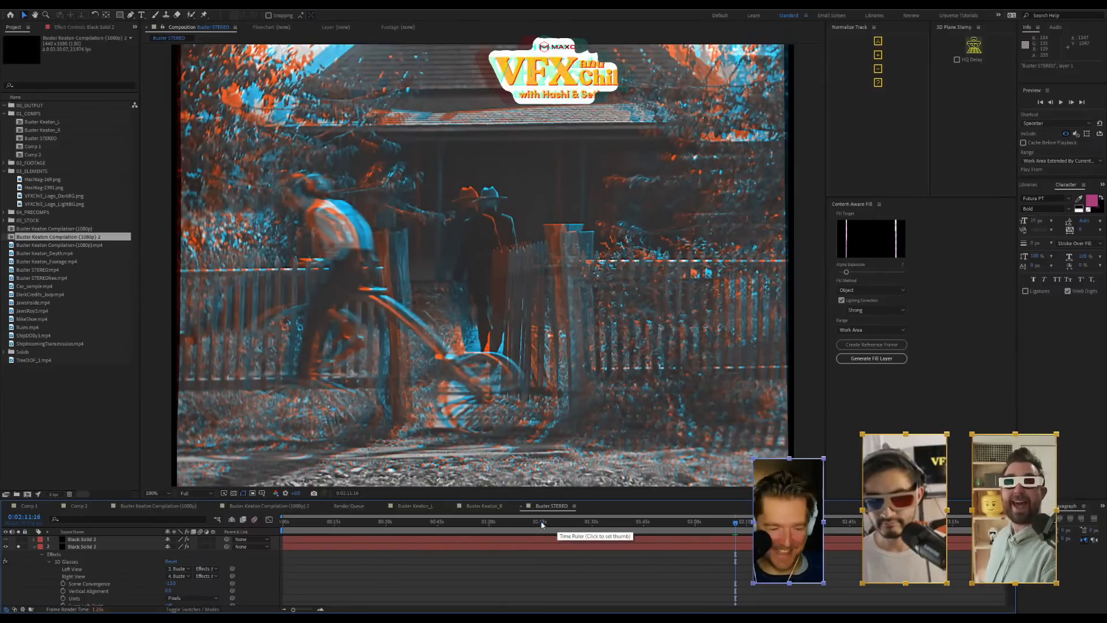
Raise the 3D Glasses Scene Convergence on the lower Black Solid 2 layer at 0:01:16:09 and preview the result in an enlarged viewer
click(541, 522)
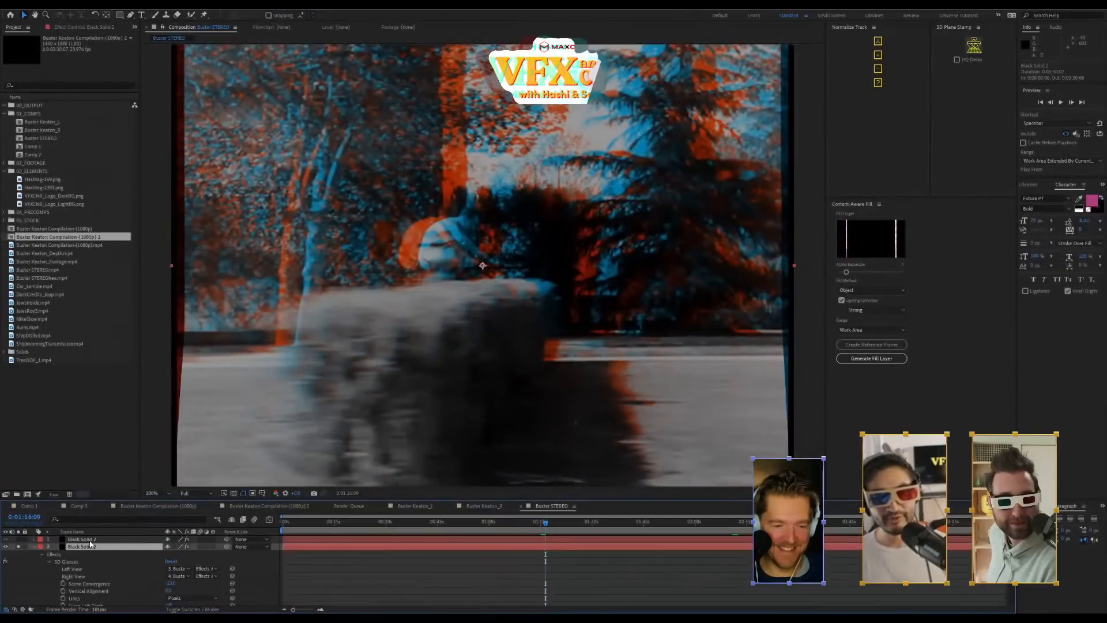
click(92, 529)
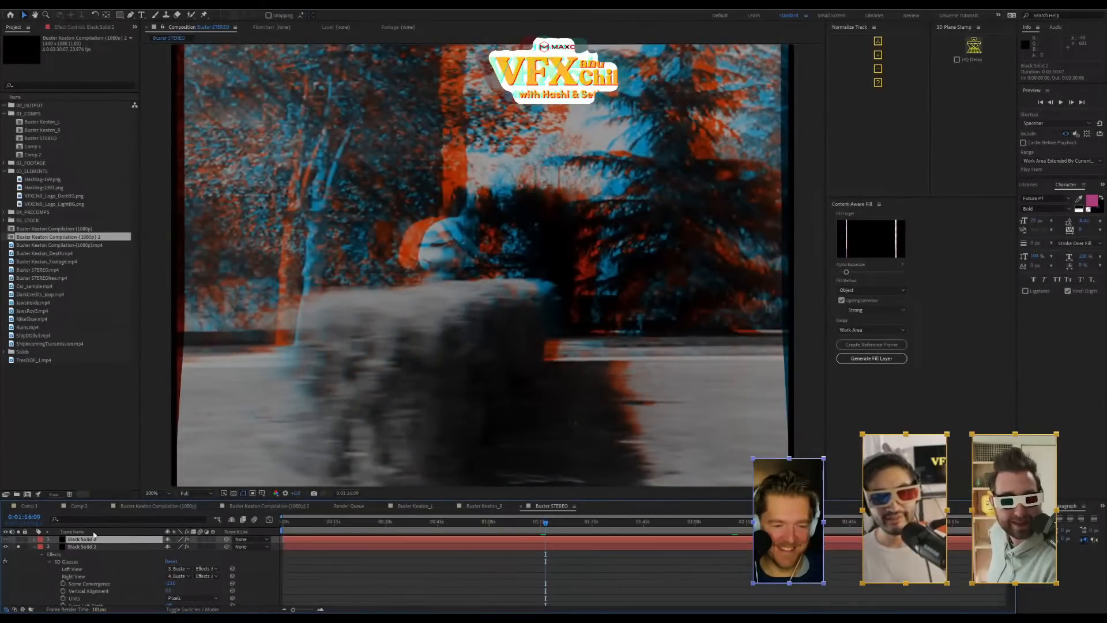
click(96, 547)
click(66, 28)
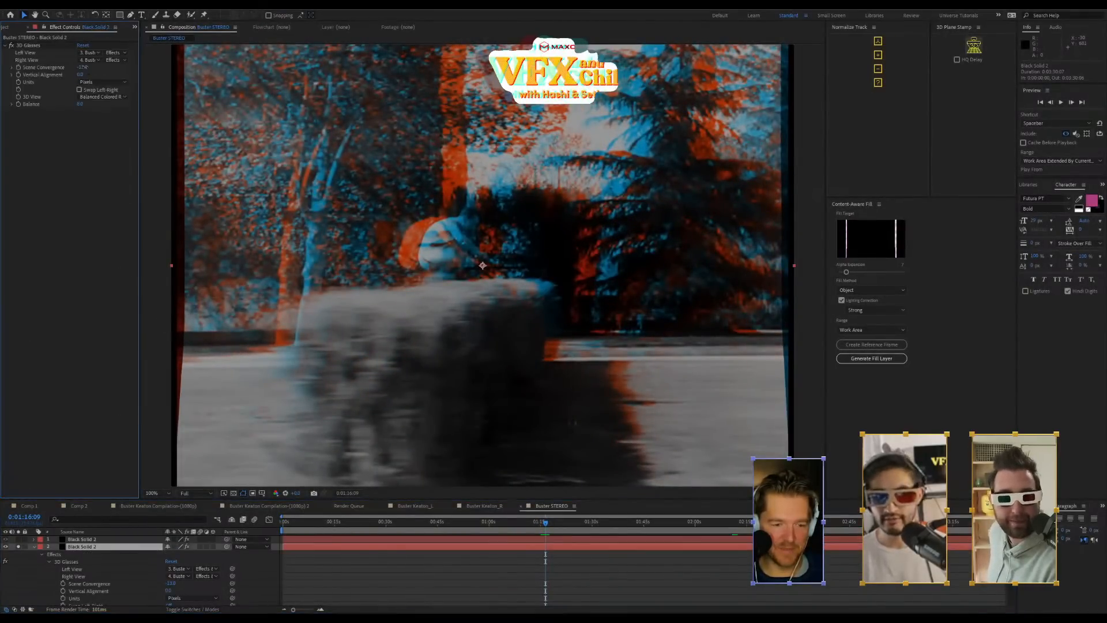
drag(85, 68, 91, 69)
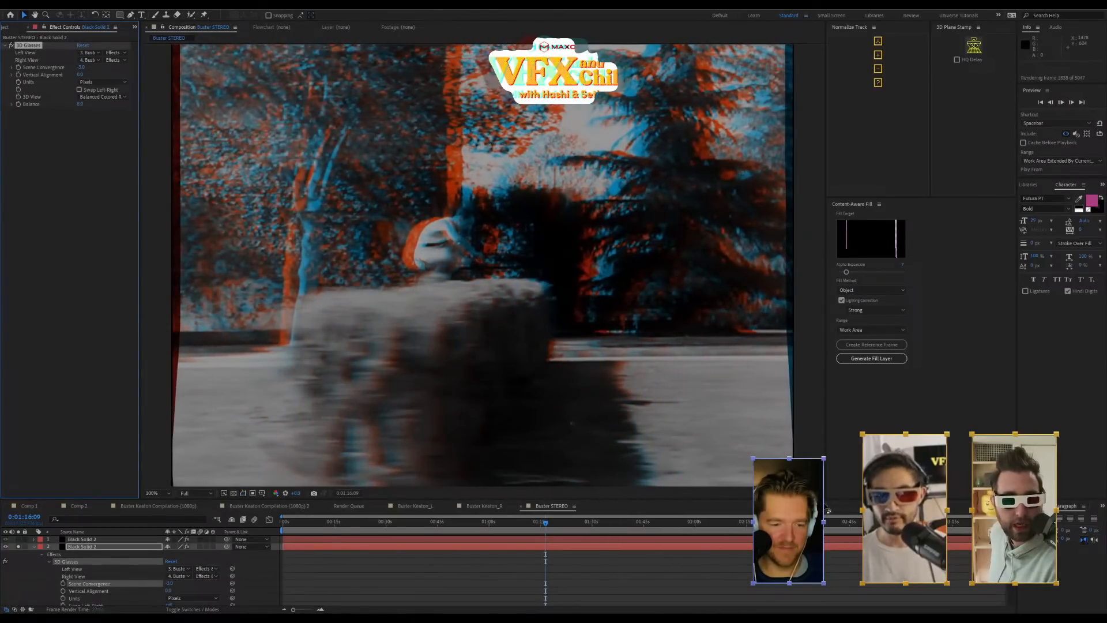
key(grave)
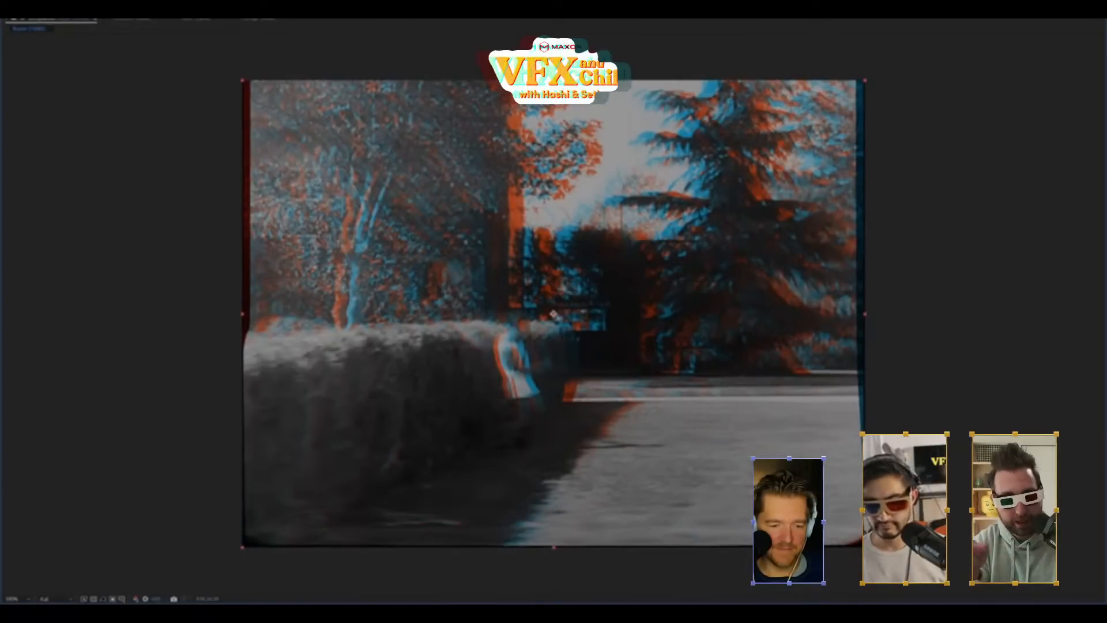
key(grave)
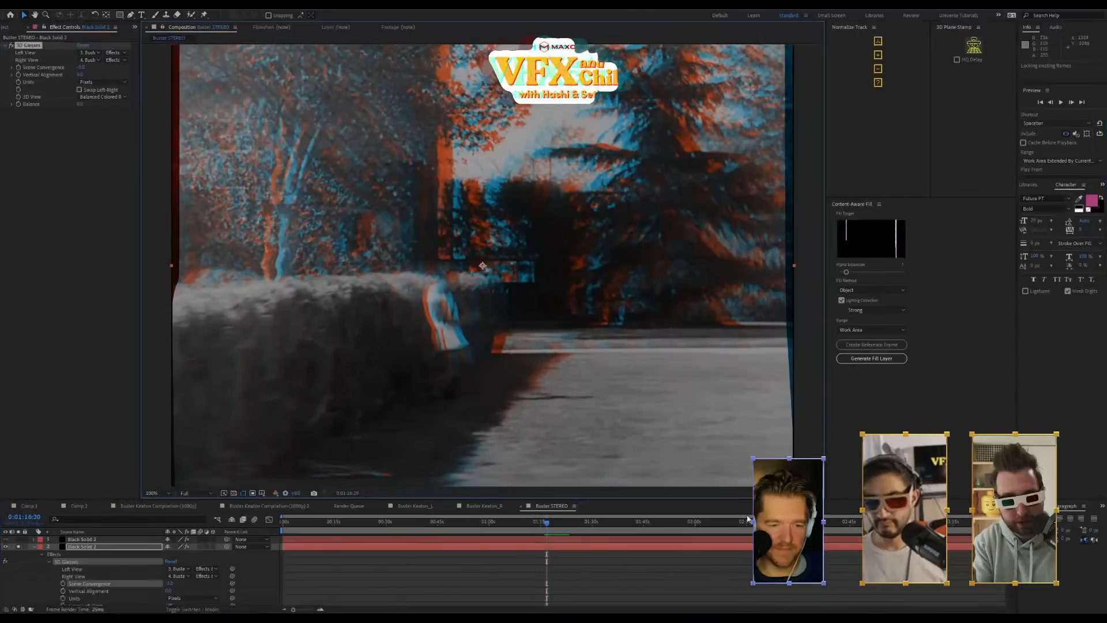
Play the end of the Buster STEREO composition from 0:02:59:02 and inspect the 3D Glasses effects on both Black Solid 2 layers
drag(878, 521, 968, 525)
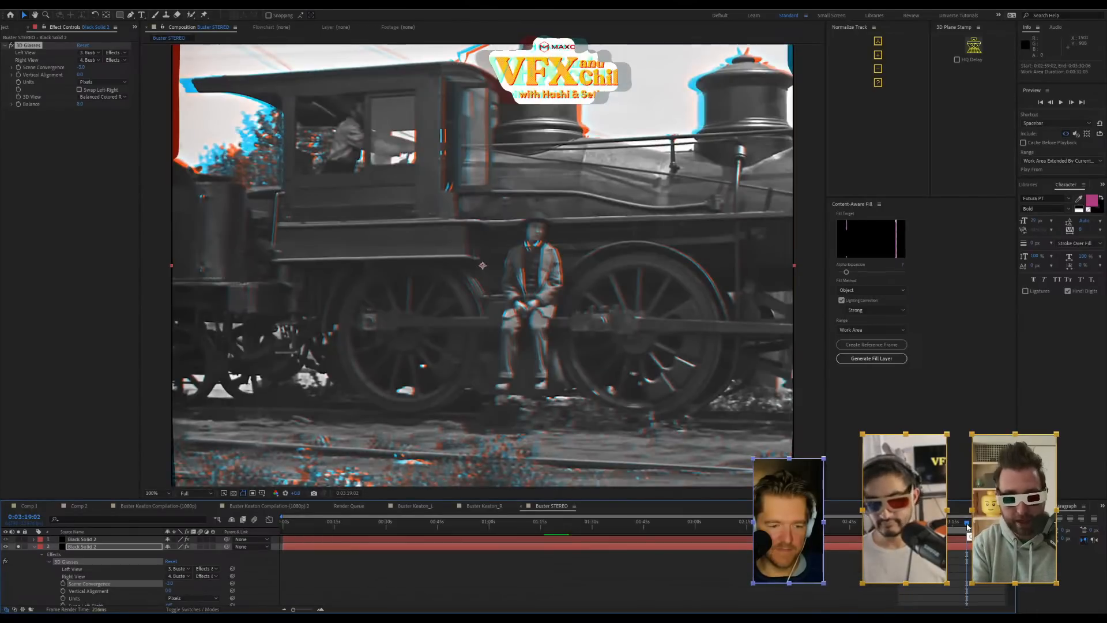
key(space)
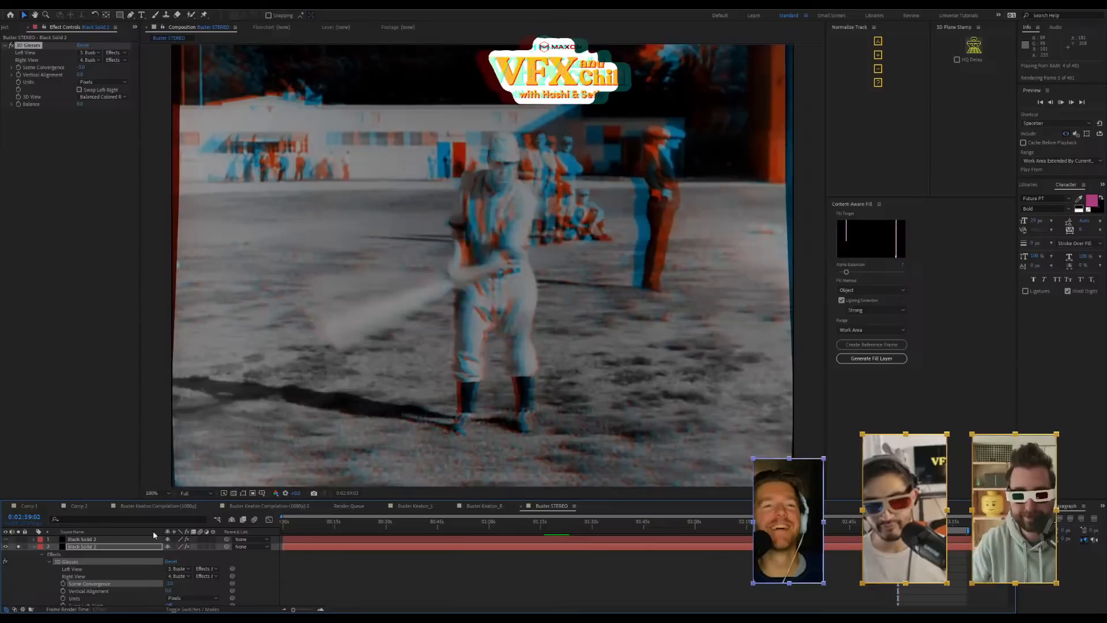
click(119, 540)
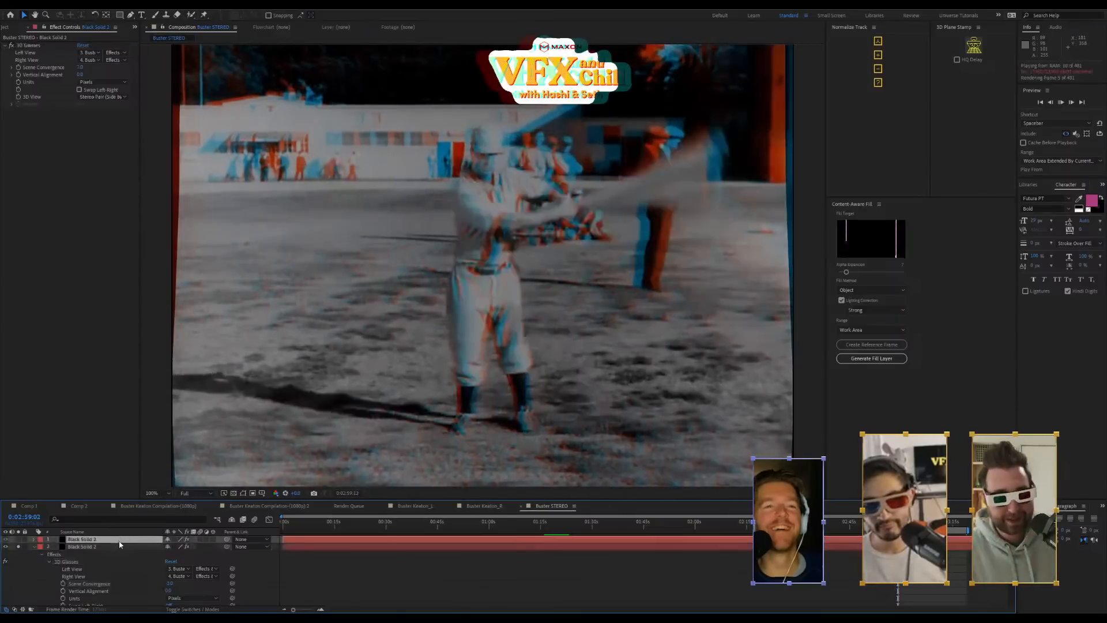
click(120, 547)
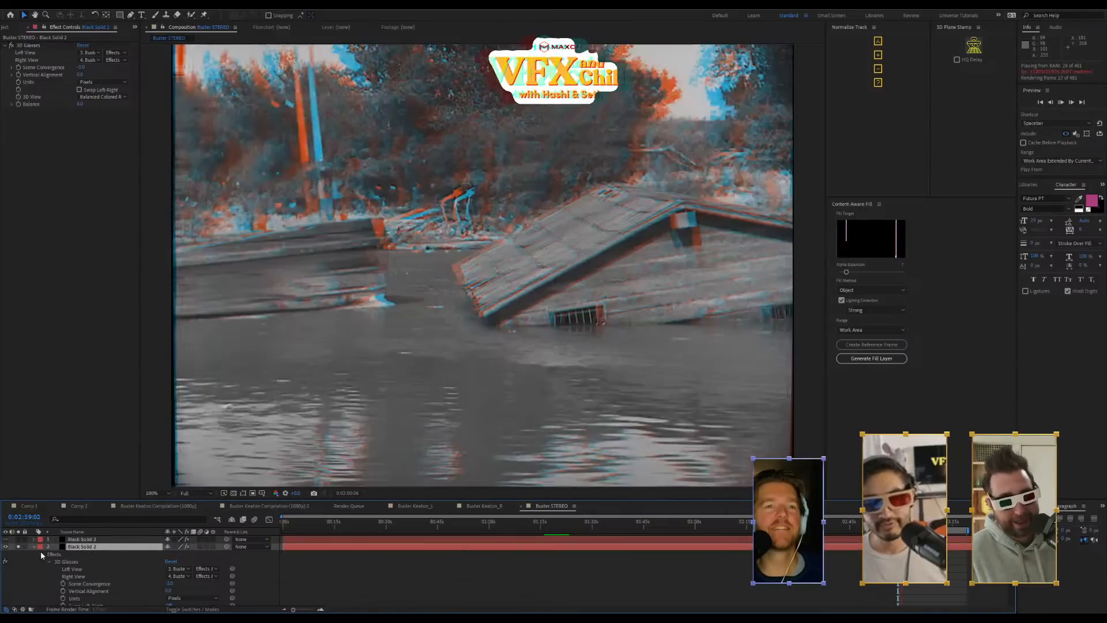
Collapse the lower Black Solid 2 layer and inspect the two Fast Box Blur effects on the Buster Keaton_Depth.mp4 layer
click(35, 547)
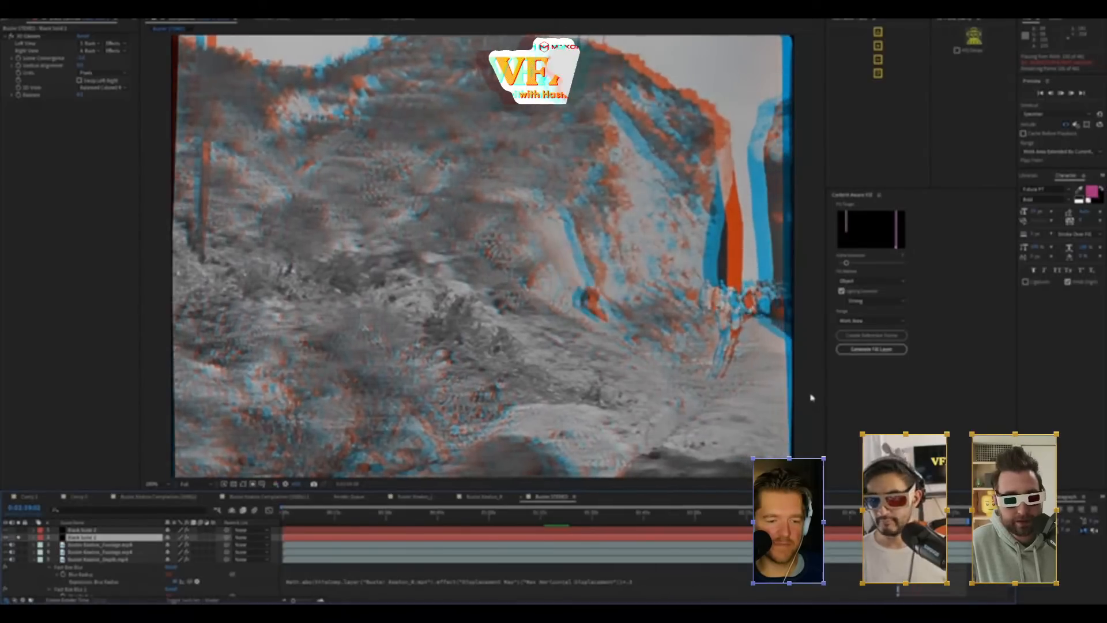
scroll(73, 569, down, 1)
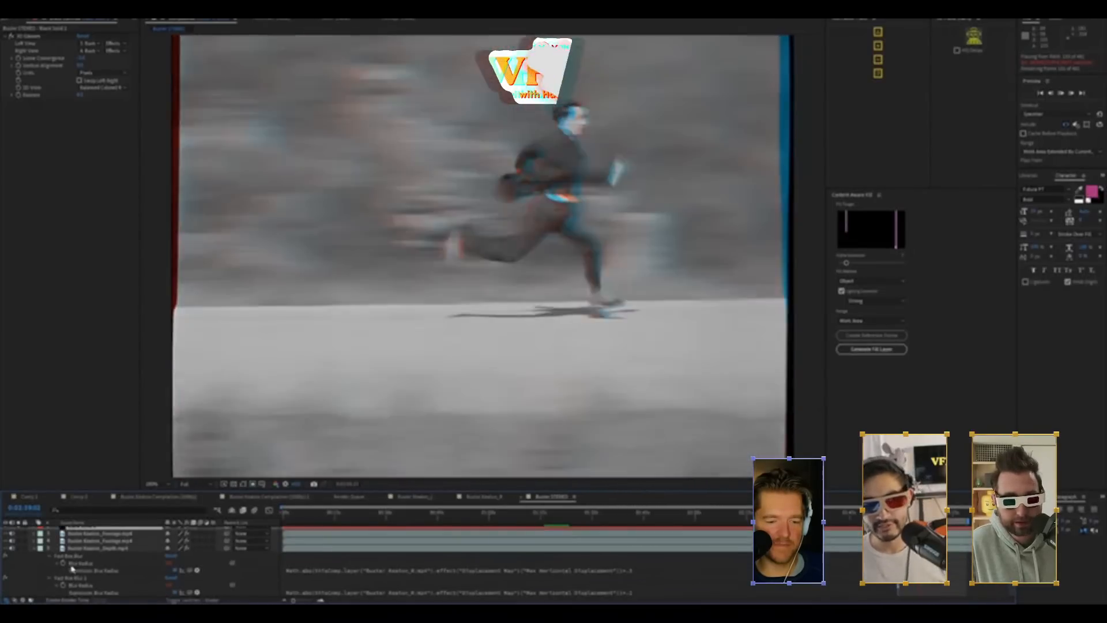
click(97, 549)
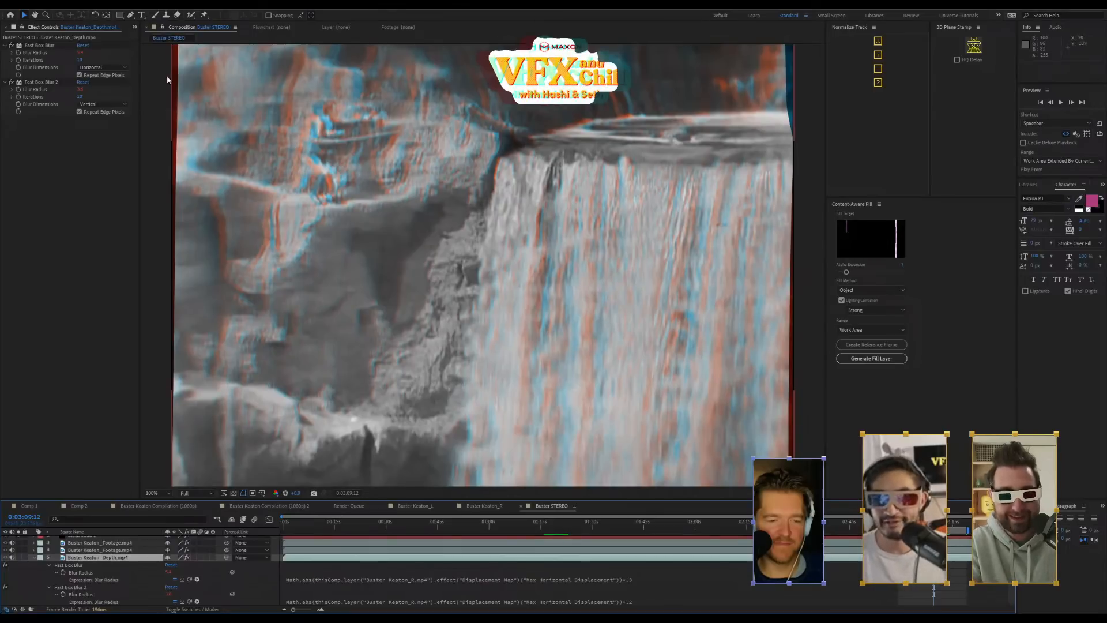
Close the BusterKeaton.aep project without saving its changes
click(6, 4)
click(7, 5)
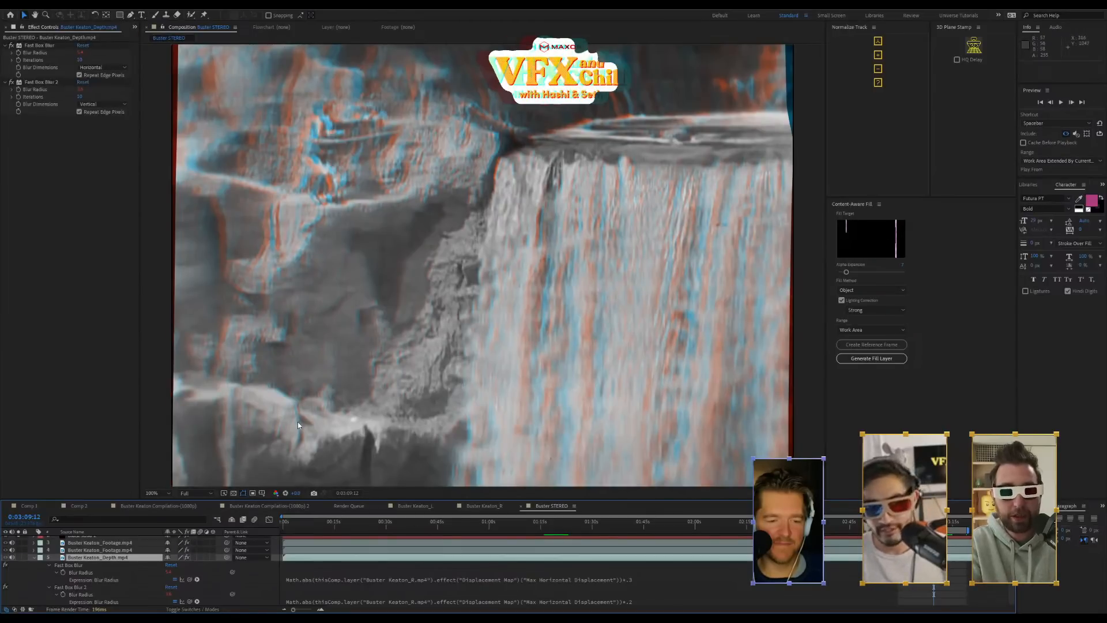
drag(140, 72, 202, 72)
click(14, 27)
click(7, 7)
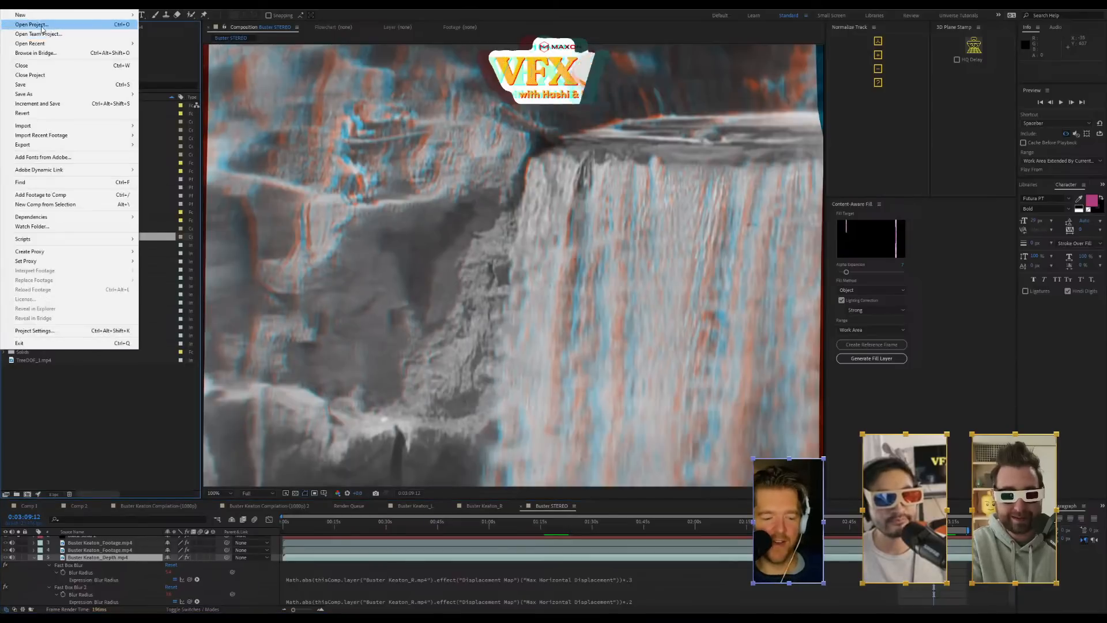
click(29, 75)
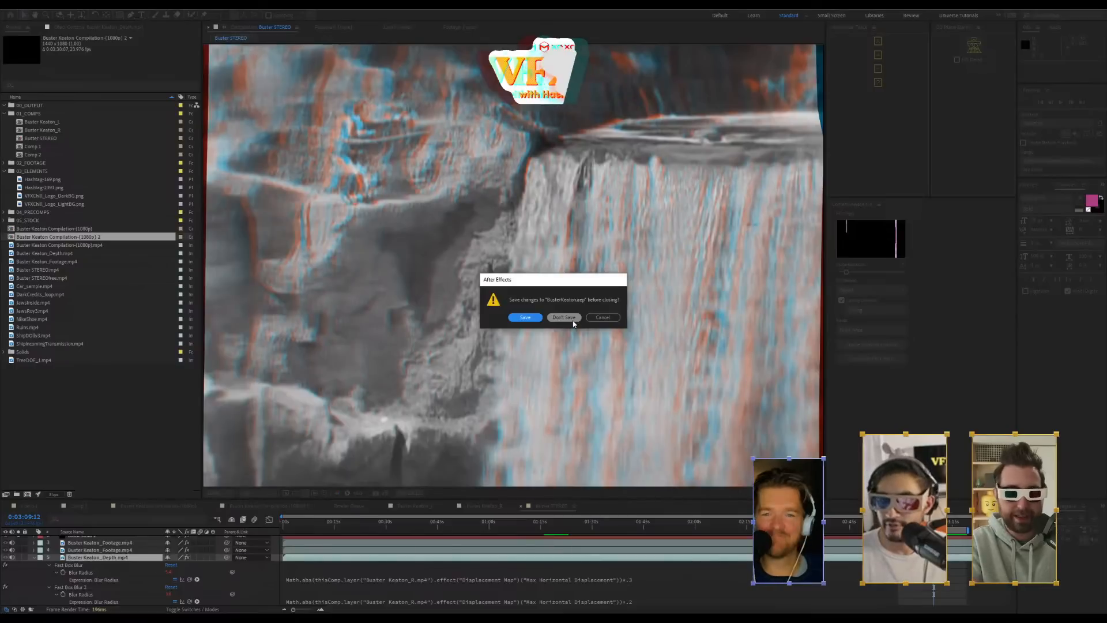
click(574, 324)
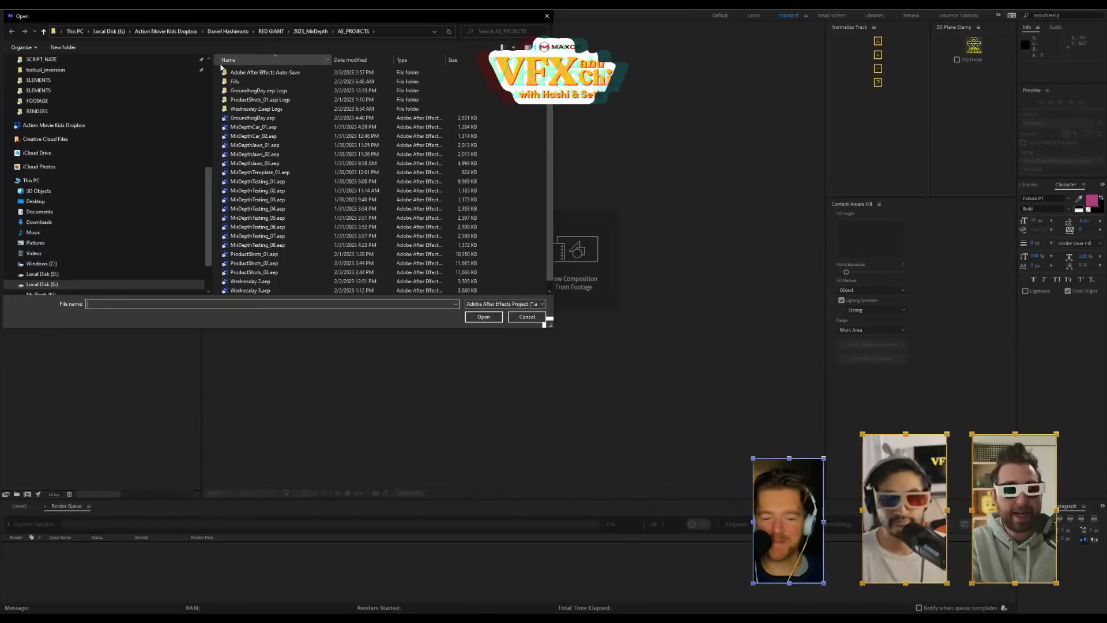
scroll(209, 70, up, 7)
scroll(320, 162, down, 1)
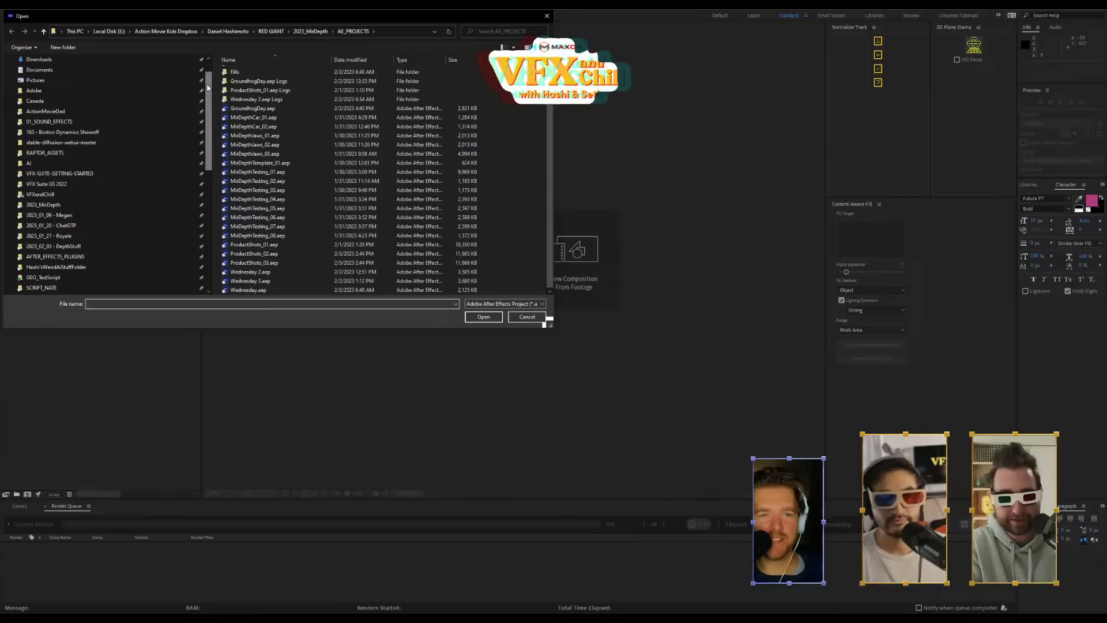
scroll(211, 67, up, 1)
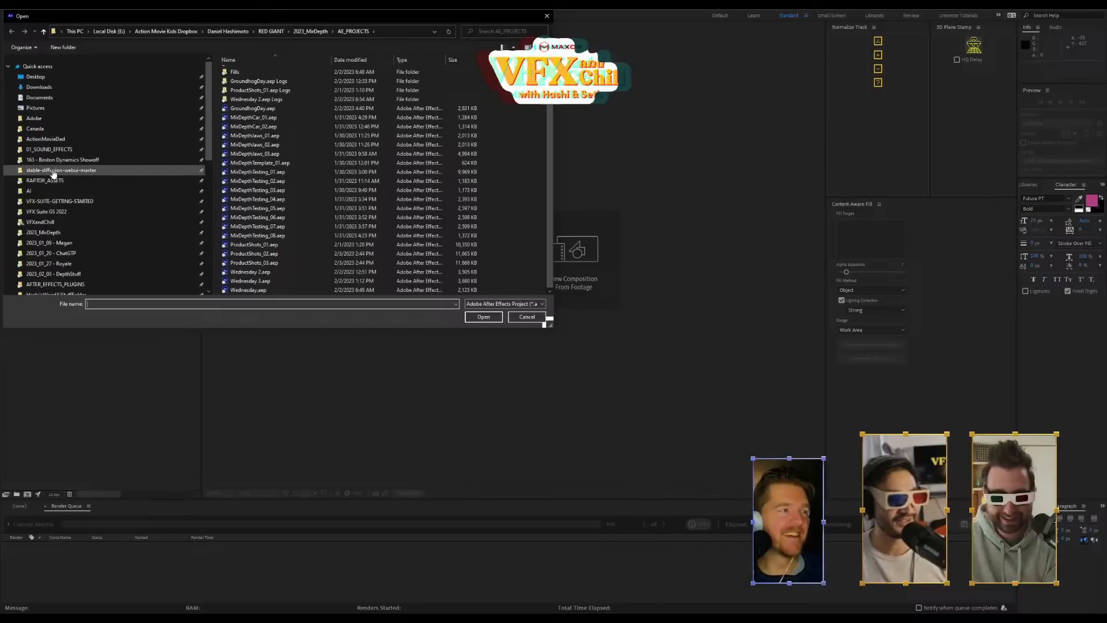
scroll(85, 167, down, 2)
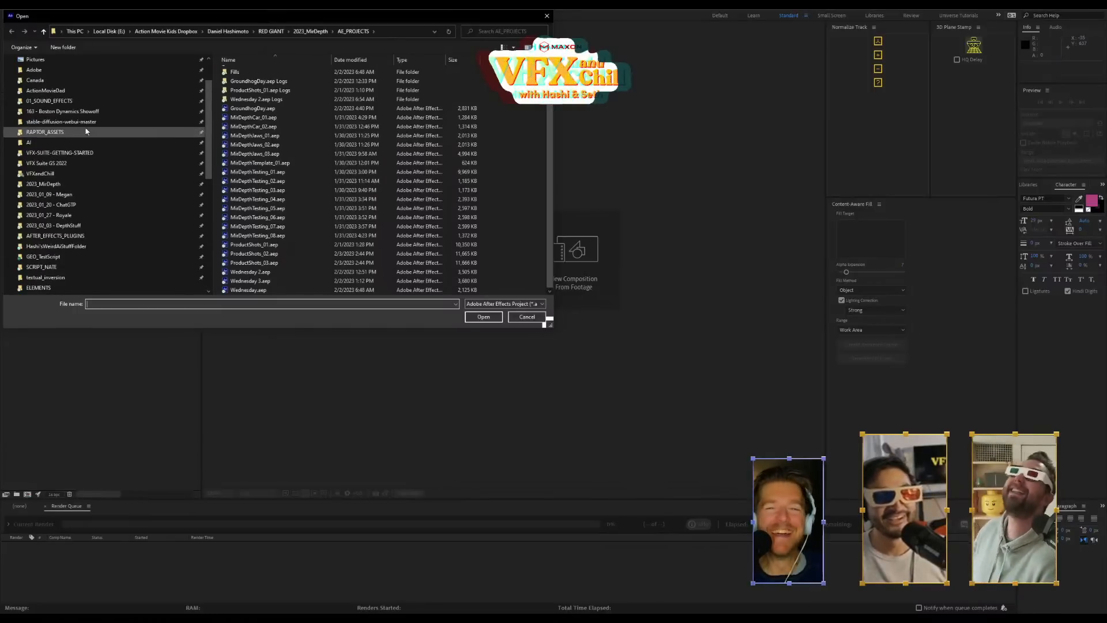
click(103, 164)
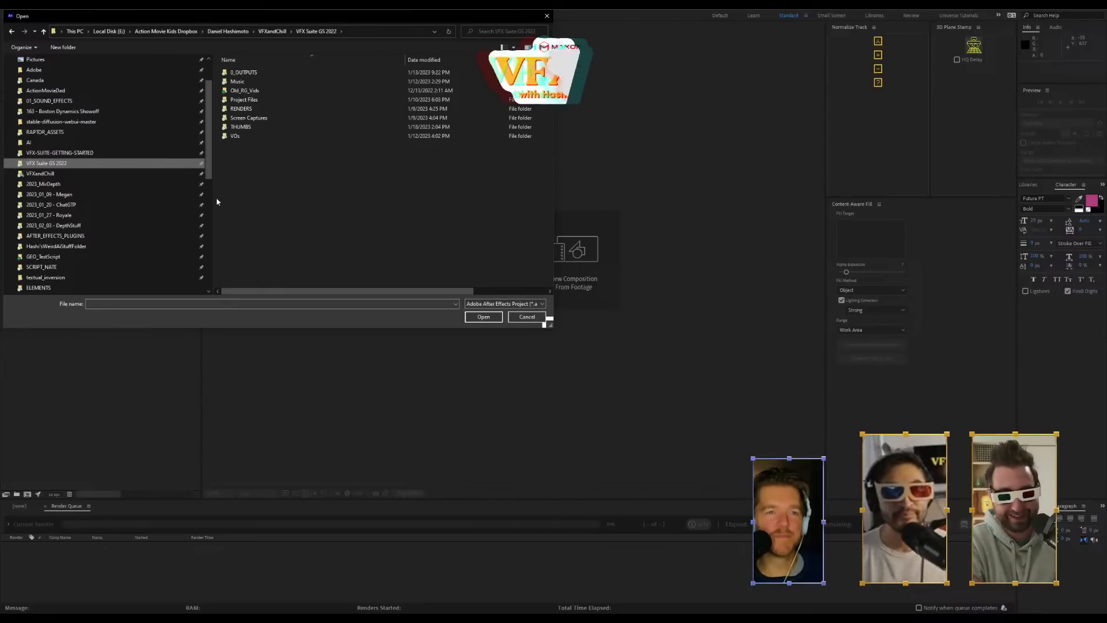
click(538, 318)
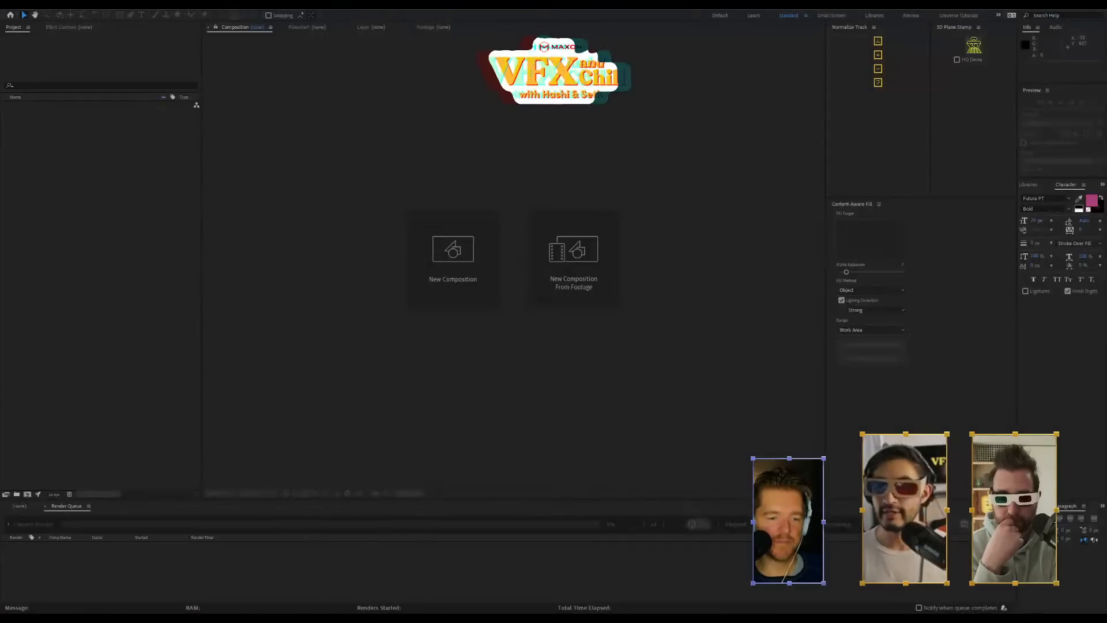
Switch to the File Explorer window showing the 0_Outputs folder and move it clear of the After Effects workspace
key(alt+Tab)
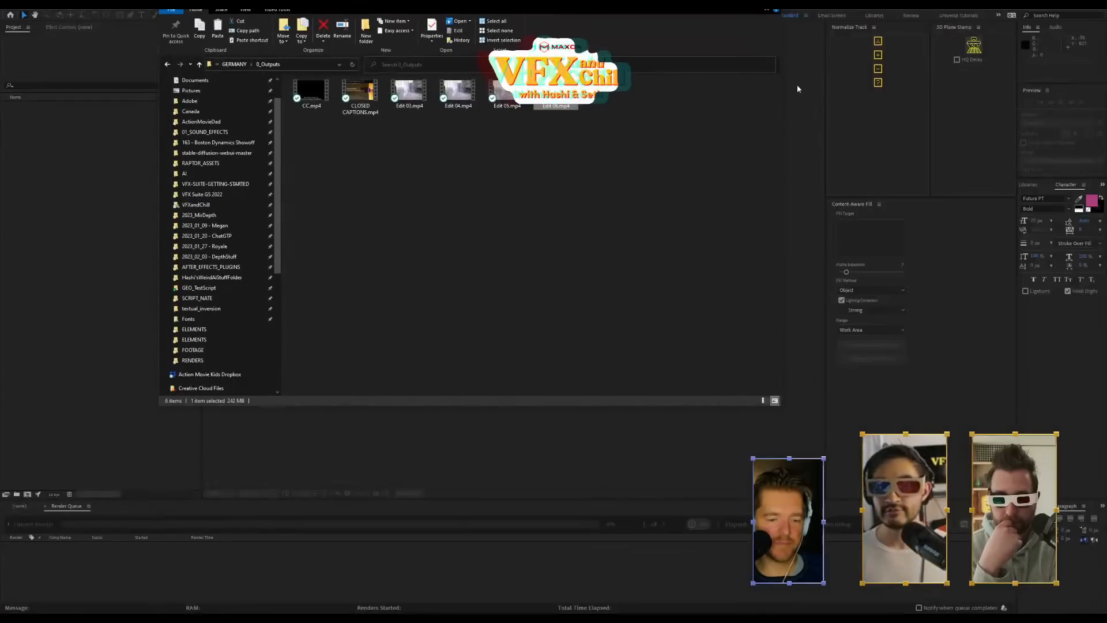
drag(610, 1, 608, 81)
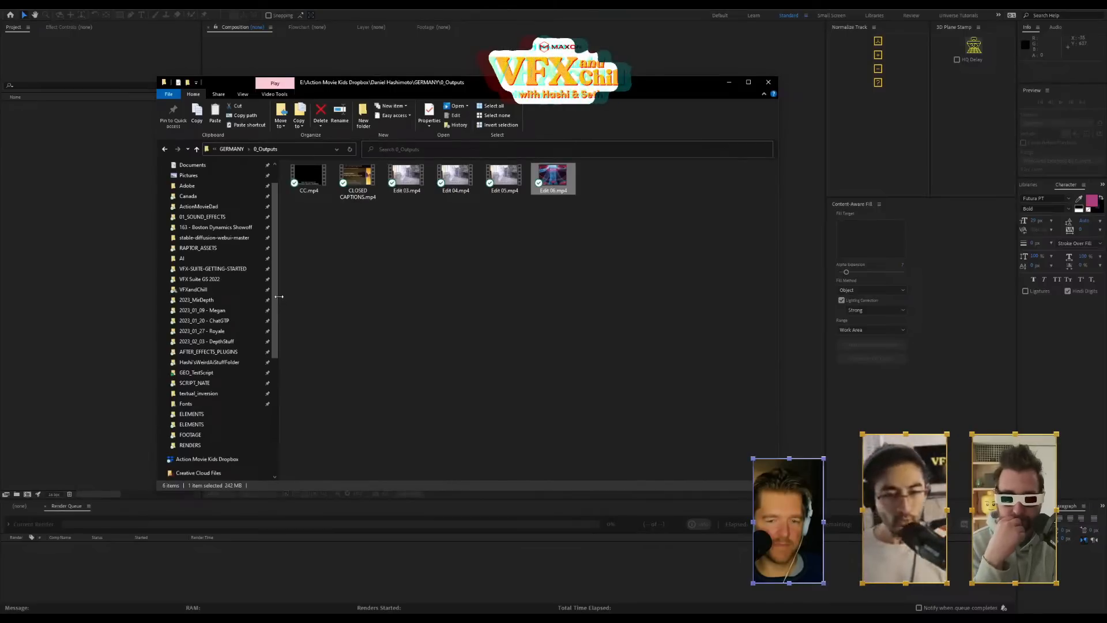
scroll(276, 250, up, 2)
drag(433, 83, 790, 1)
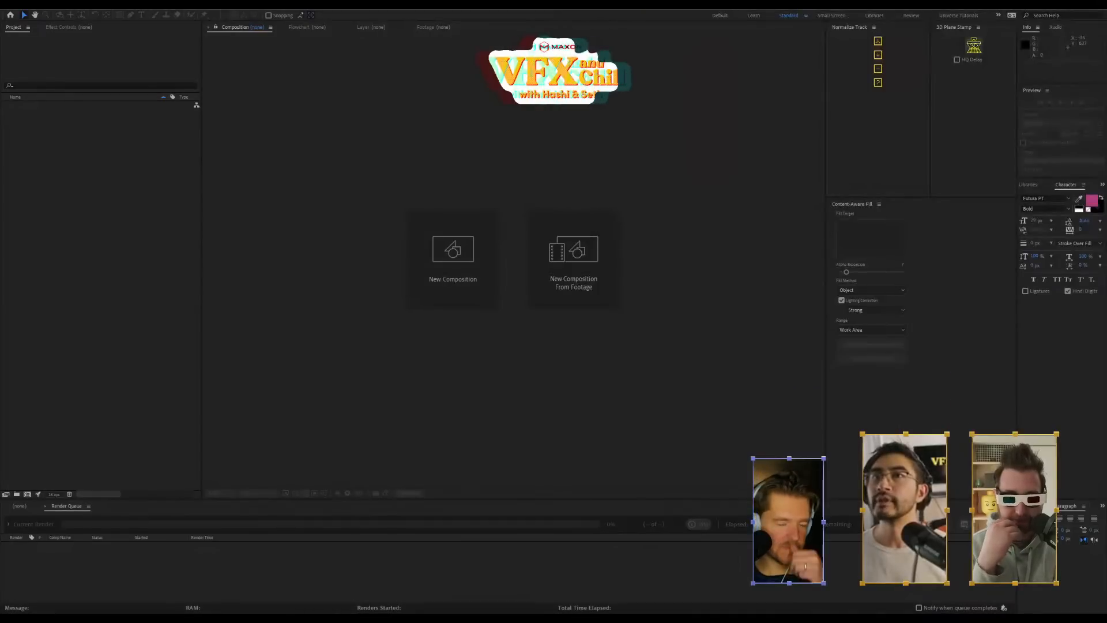
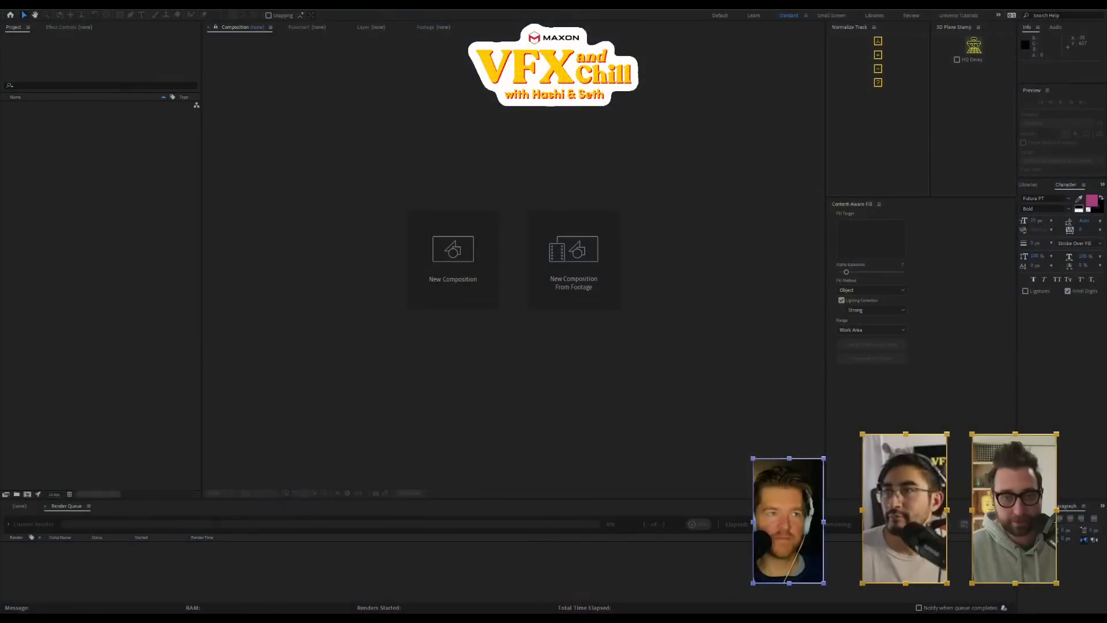
Import THE ABYSS Clip - Water Tentacle.mp4 into the empty project and create a composition from it
drag(1106, 196, 86, 244)
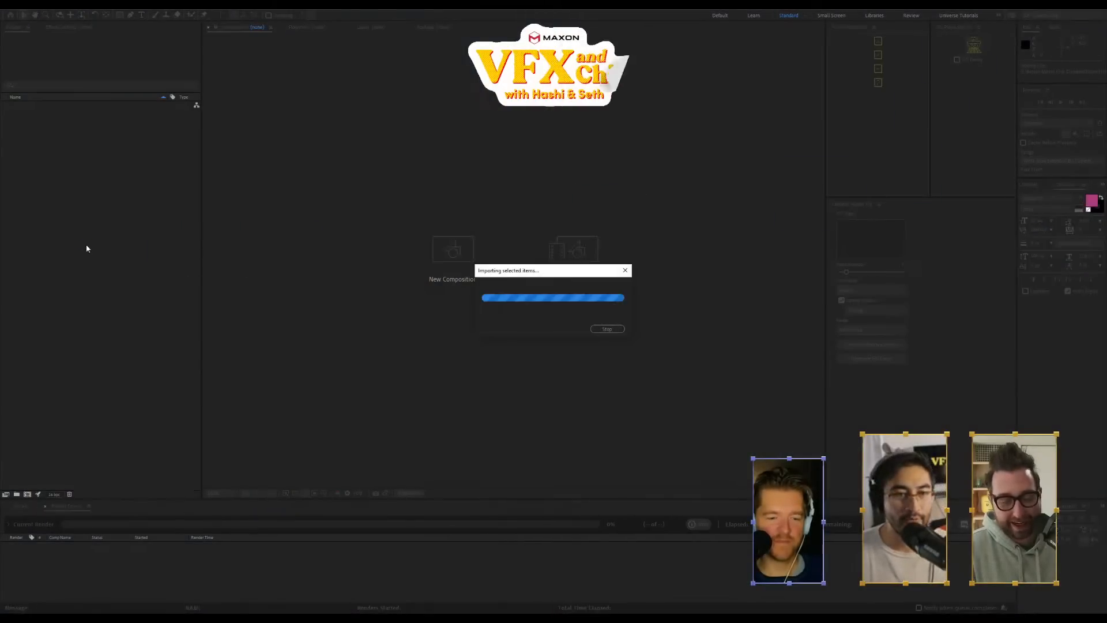
click(72, 247)
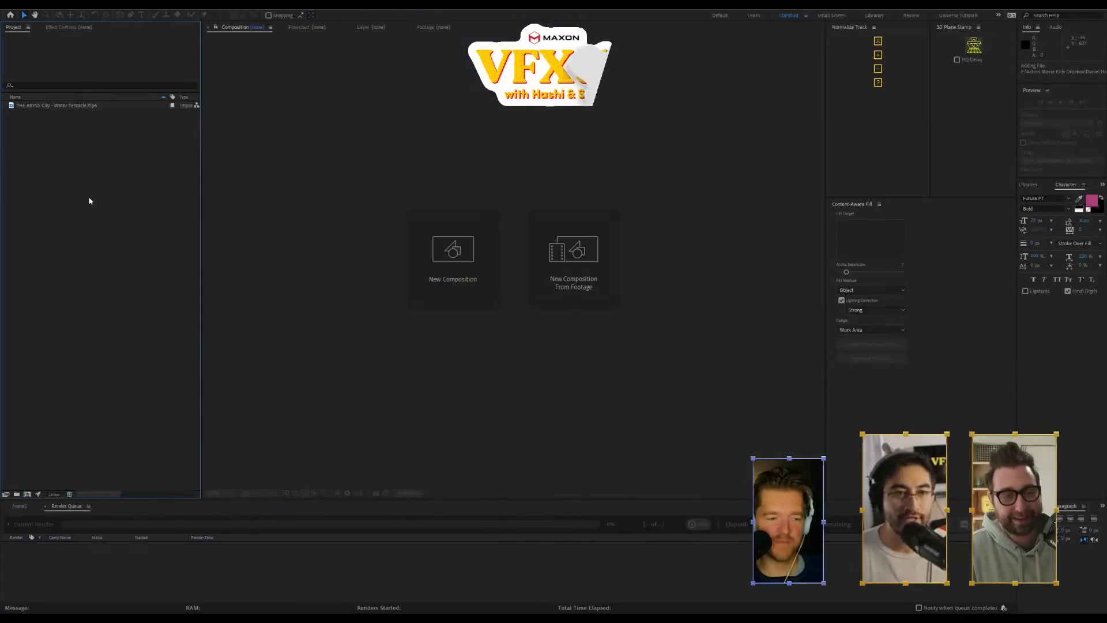
drag(83, 106, 28, 496)
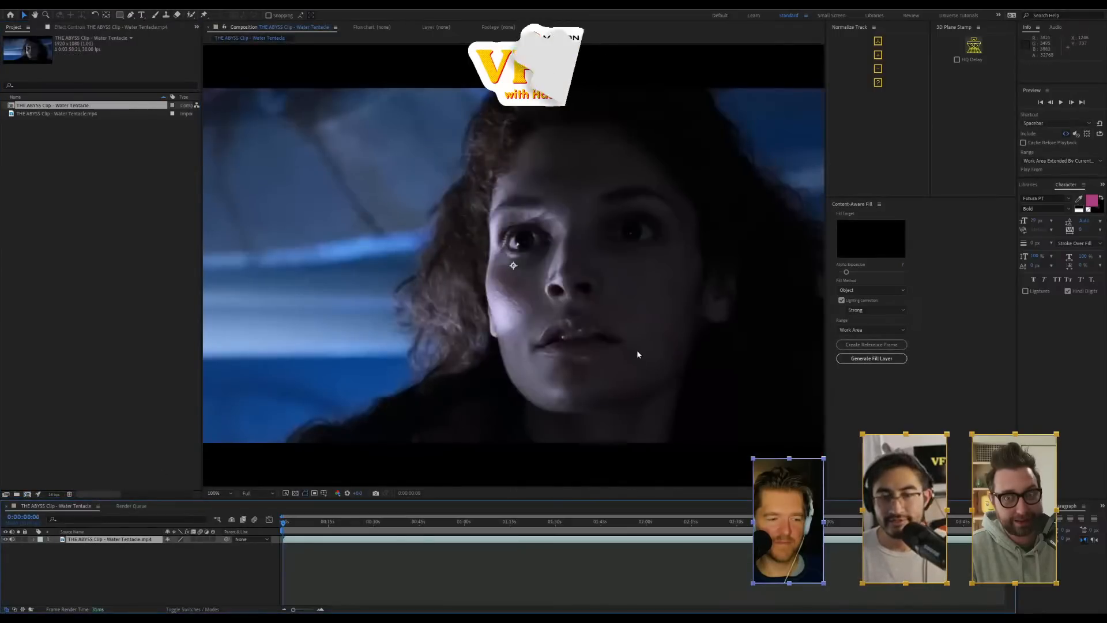
Scrub and play through the Water Tentacle composition, stopping on the man's close-up at 0:01:16:07
scroll(649, 377, up, 1)
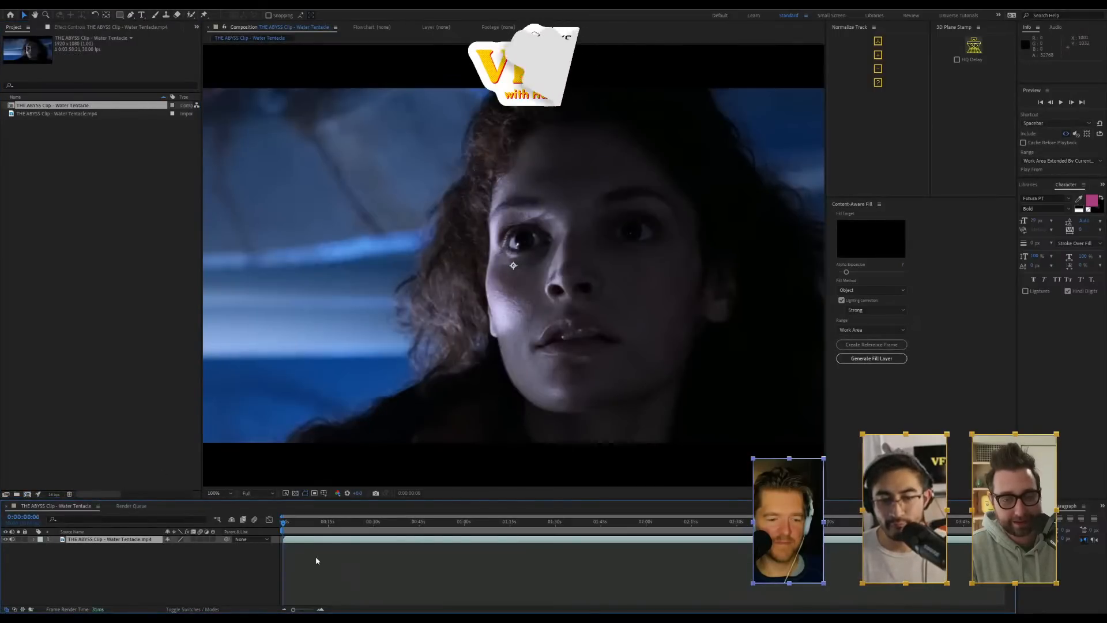
click(379, 522)
drag(408, 528, 504, 545)
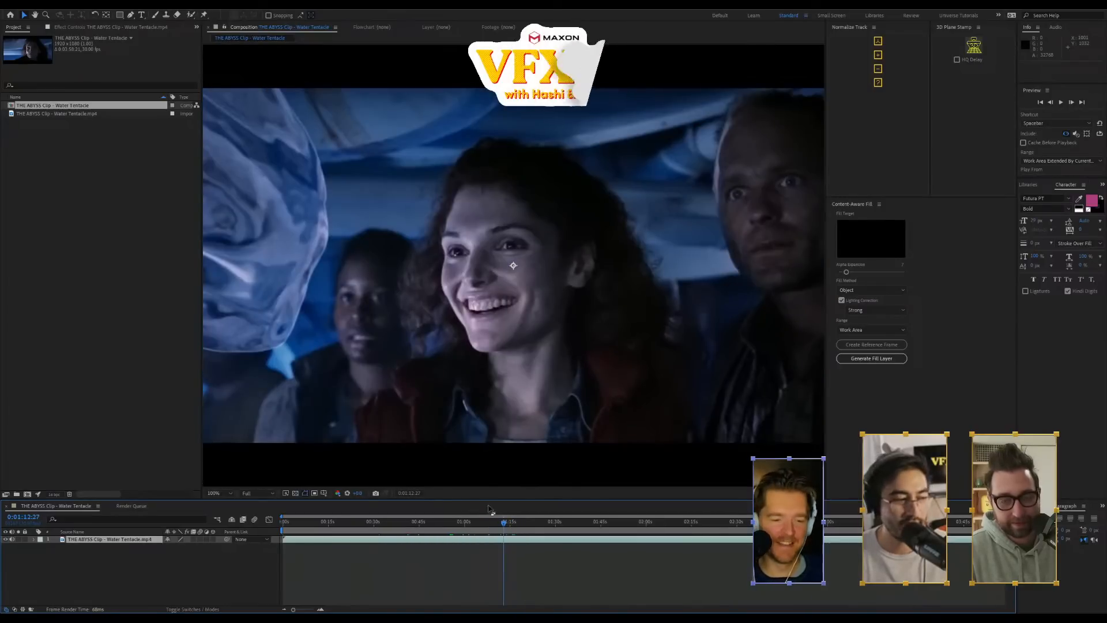
click(569, 523)
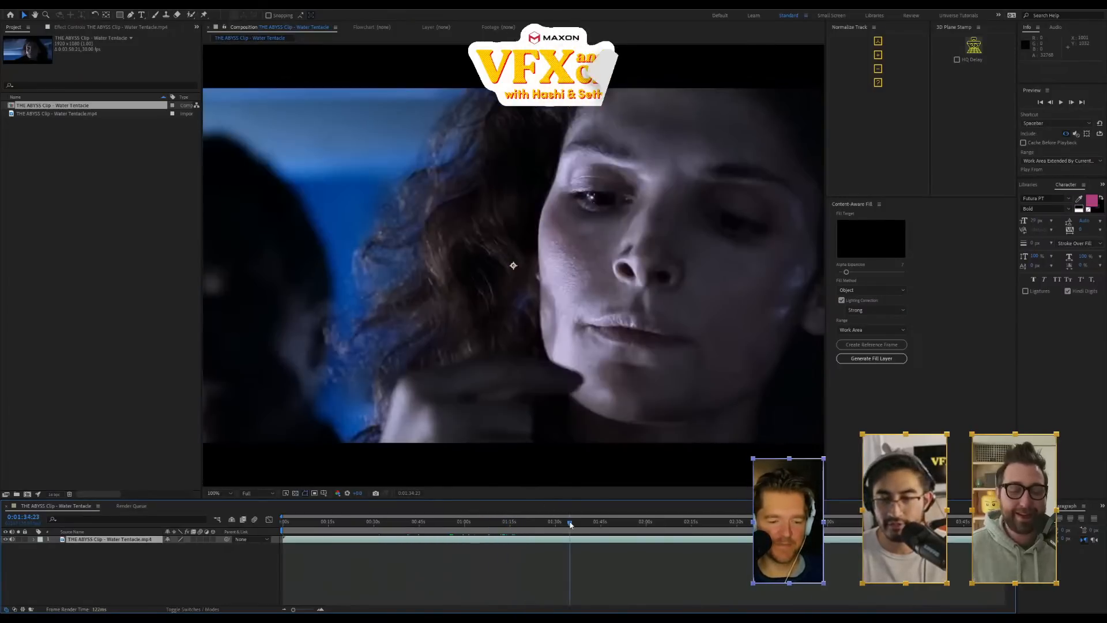
drag(569, 522, 512, 536)
key(space)
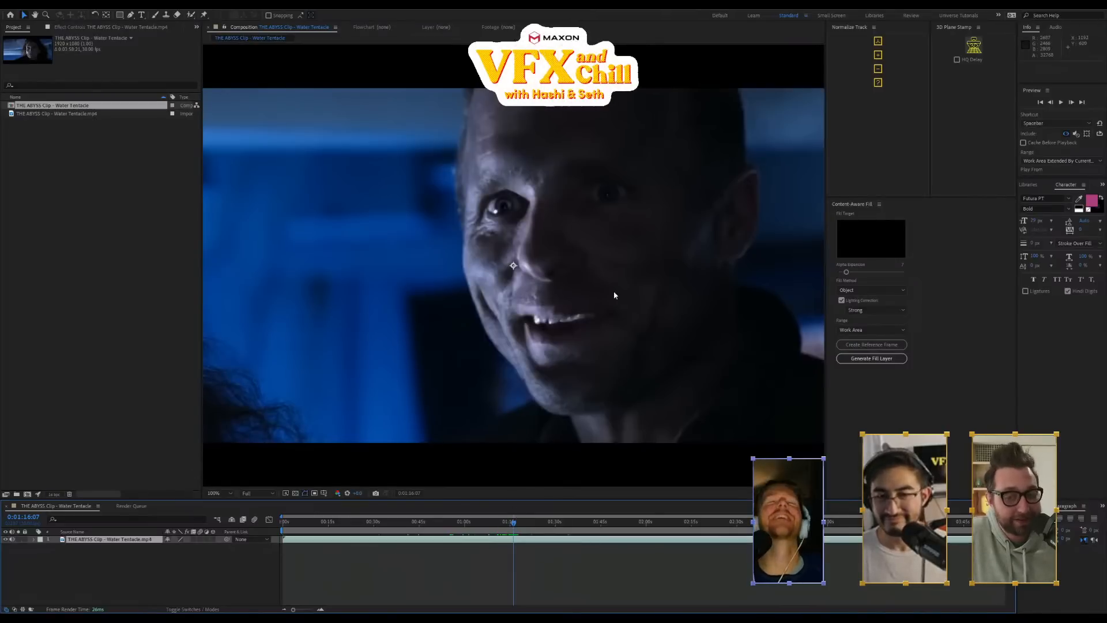
Apply the Liquify effect to the Water Tentacle clip layer and try a small warp on the man's brightly lit eye
key(ctrl+space)
text(liqu)
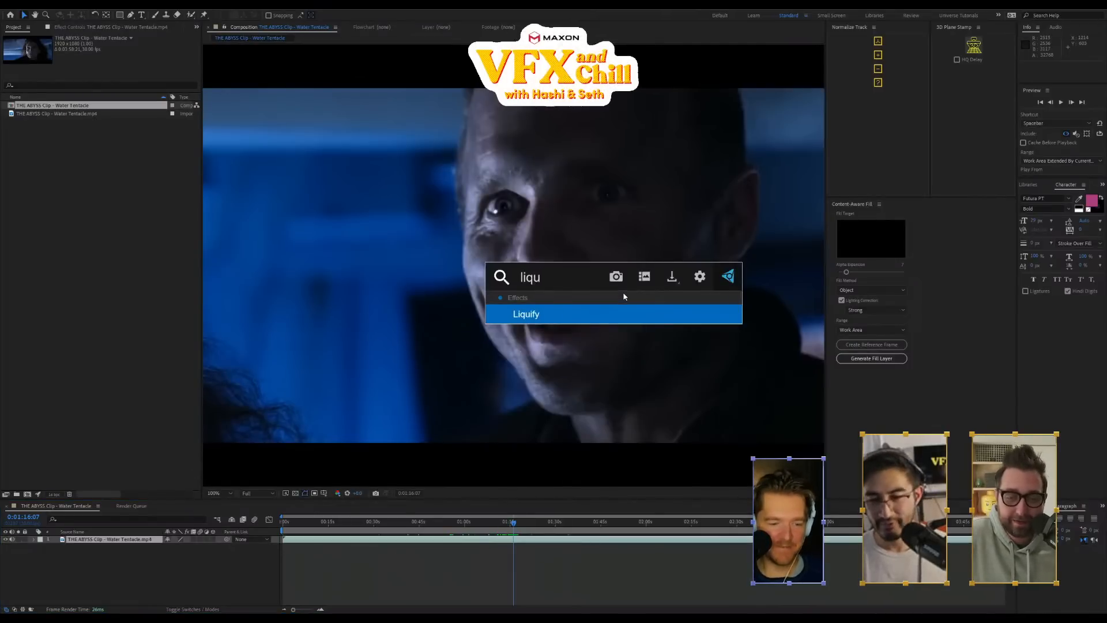
key(Return)
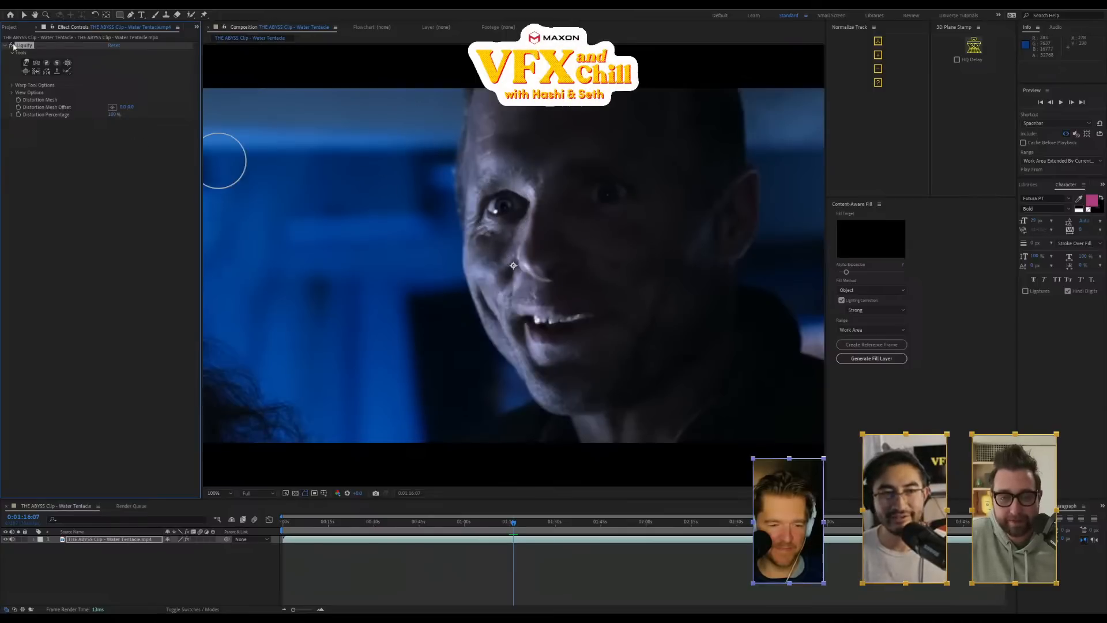
click(503, 206)
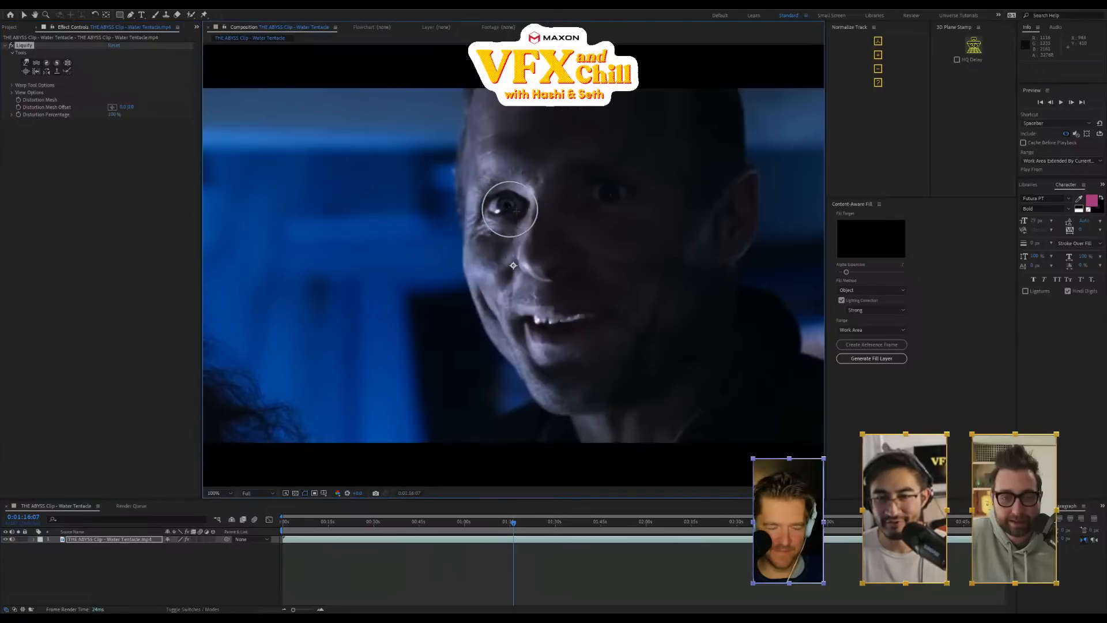
Toggle the Liquify effect to compare the warped eye with the original at 200% magnification
click(12, 47)
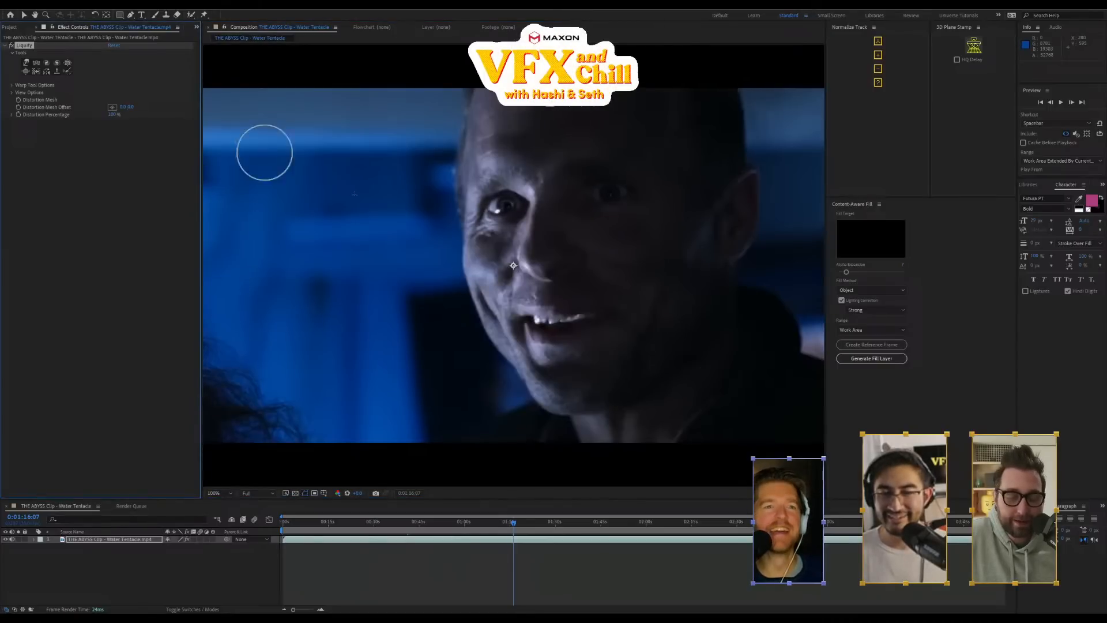
scroll(482, 223, up, 1)
drag(458, 141, 321, 198)
click(12, 47)
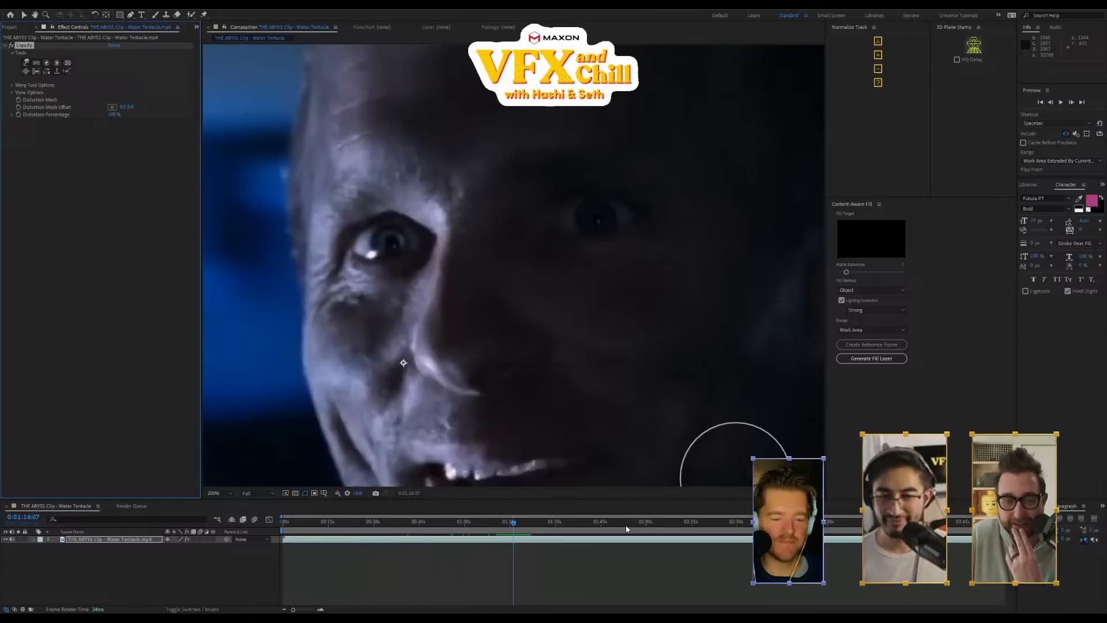
key(comma)
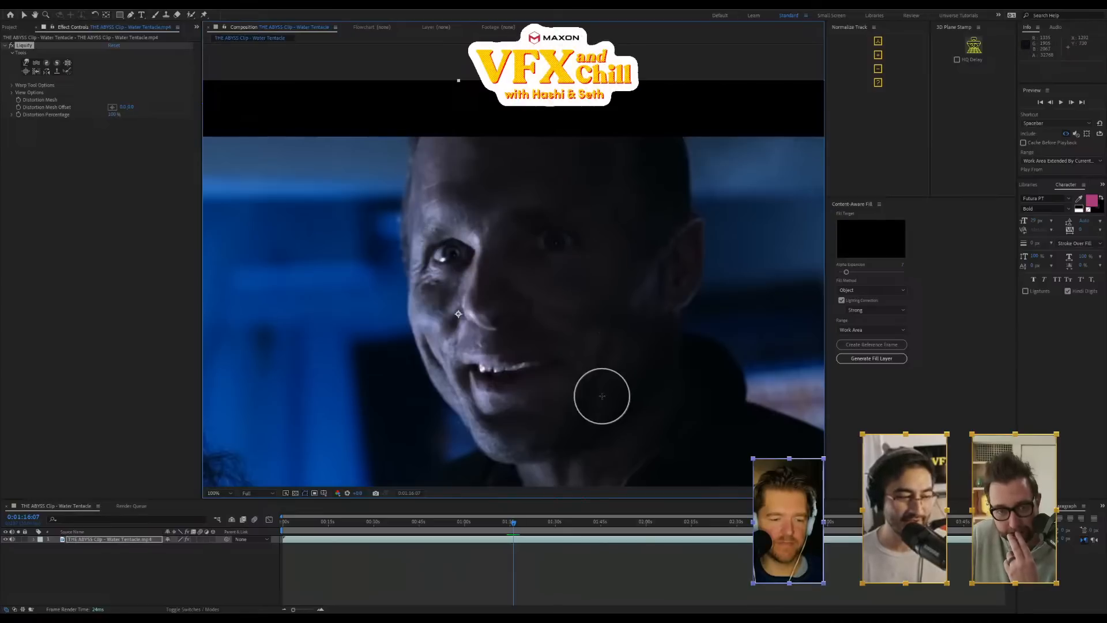
Remove the Liquify effect from the clip layer and show the whole frame at 50% magnification
click(11, 50)
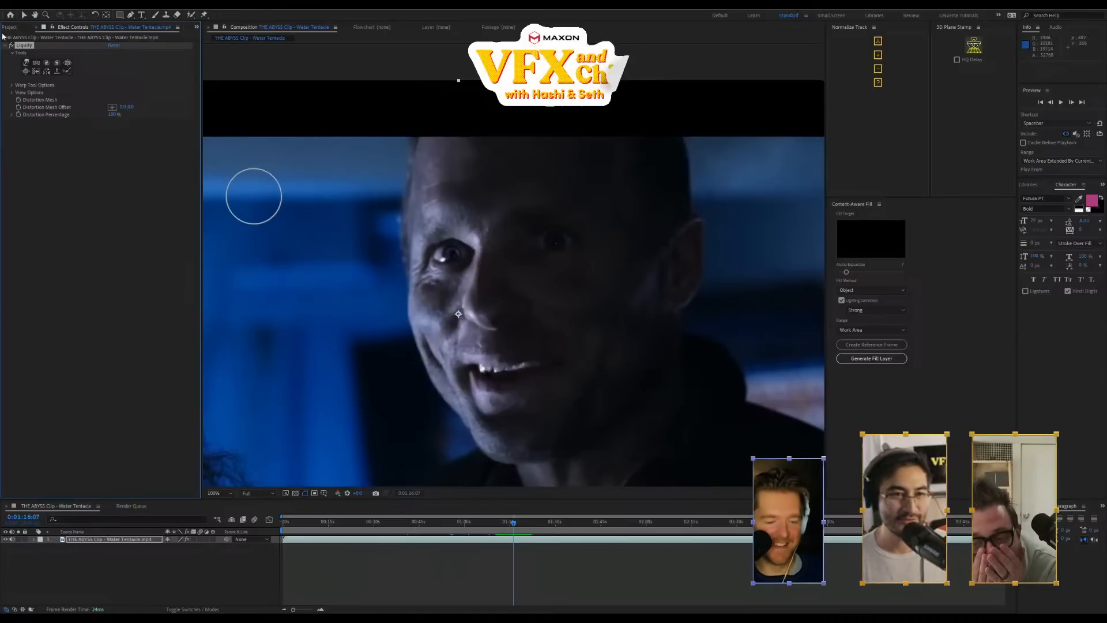
key(Delete)
scroll(512, 309, down, 1)
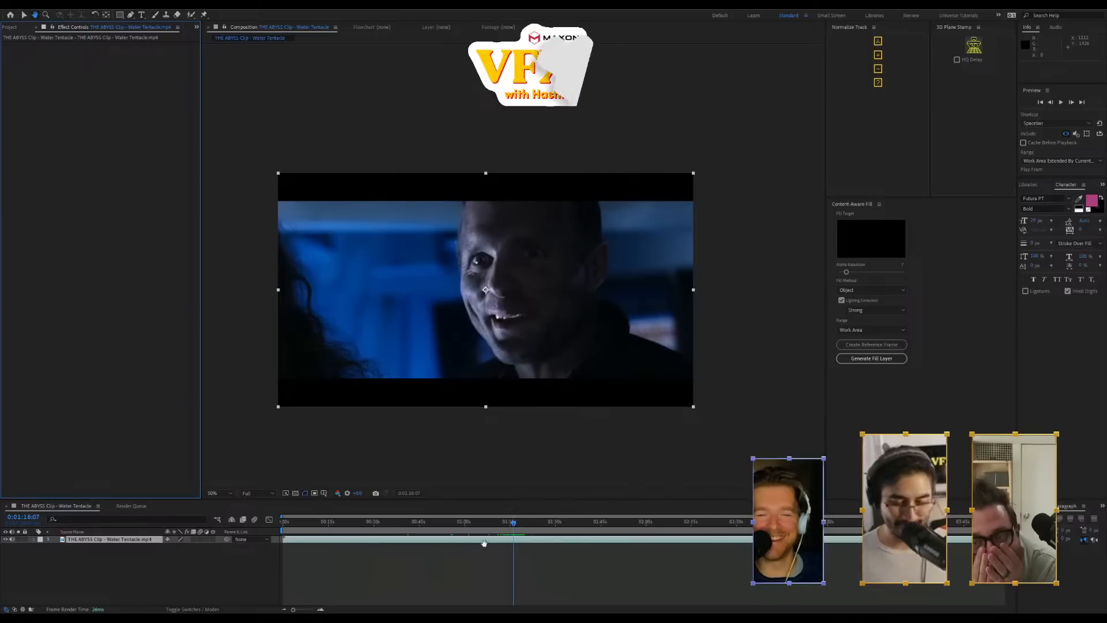
Set the work area from 0:00:57:01 to 0:01:36:06 around the water tentacle face scene and examine its last frame
drag(497, 522, 746, 574)
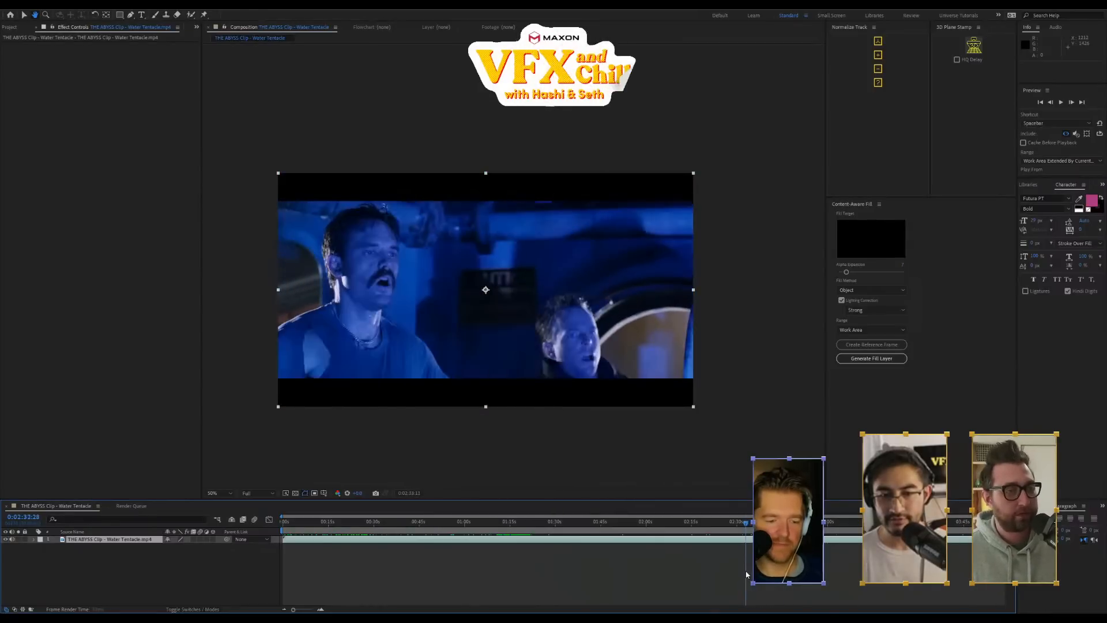
drag(646, 563, 457, 574)
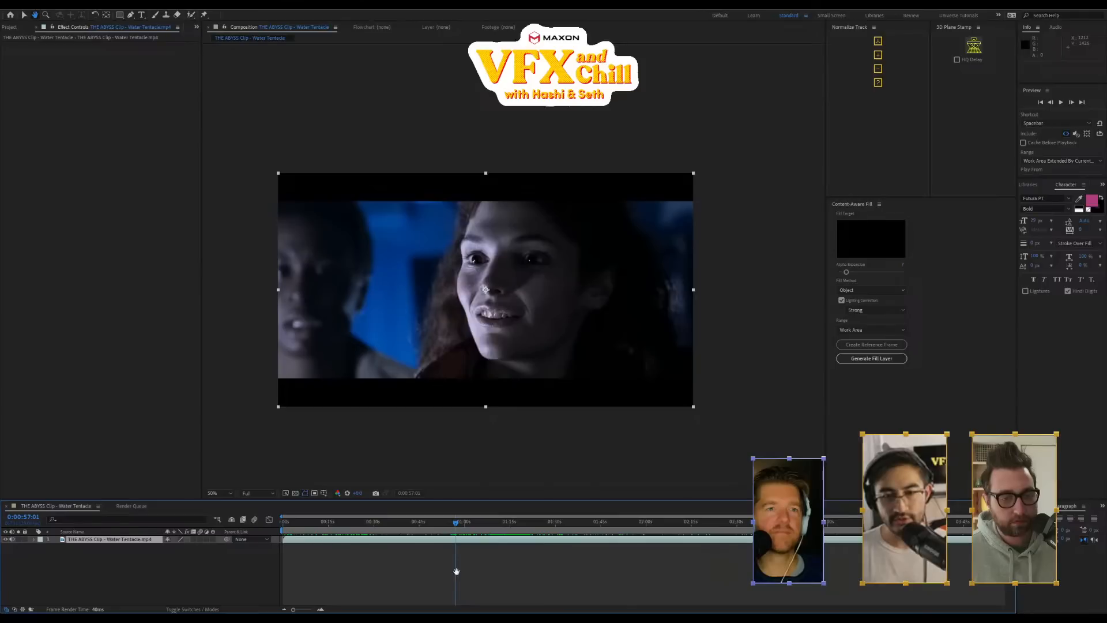
key(b)
drag(475, 522, 573, 535)
key(n)
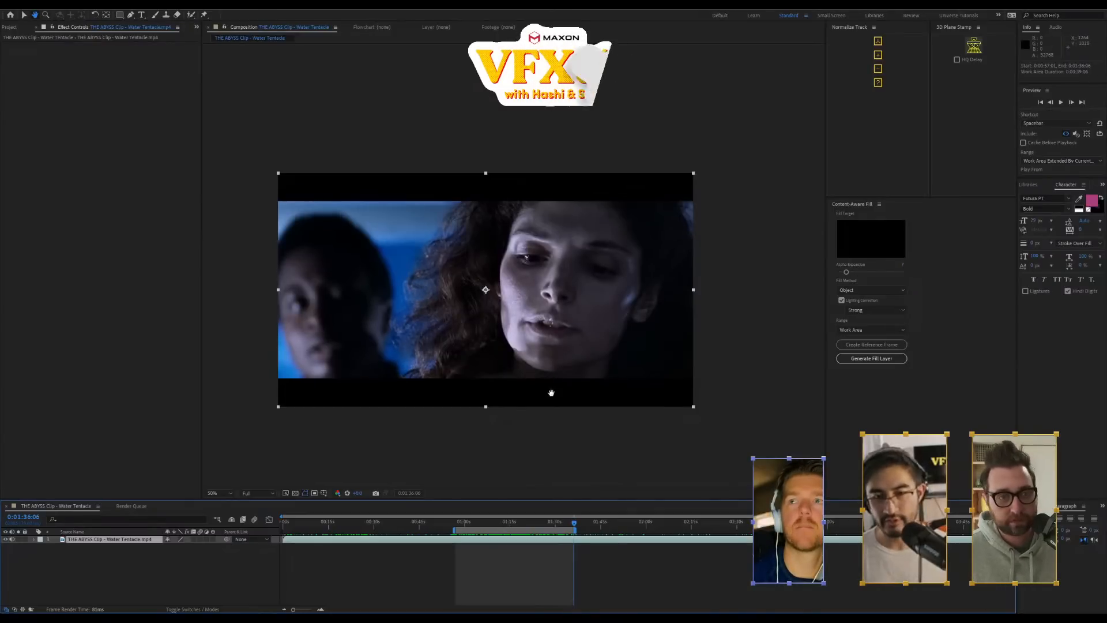
scroll(552, 393, up, 2)
scroll(522, 376, down, 1)
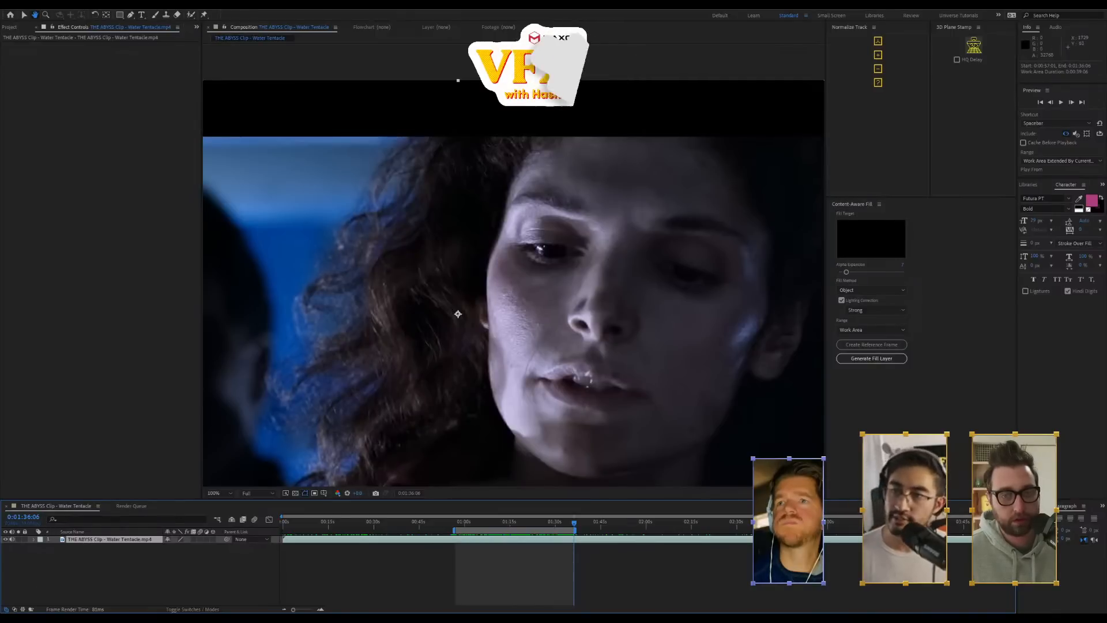
Switch to Photoshop and look over the batch automation commands for running the NeuralDepth action
key(alt+Tab)
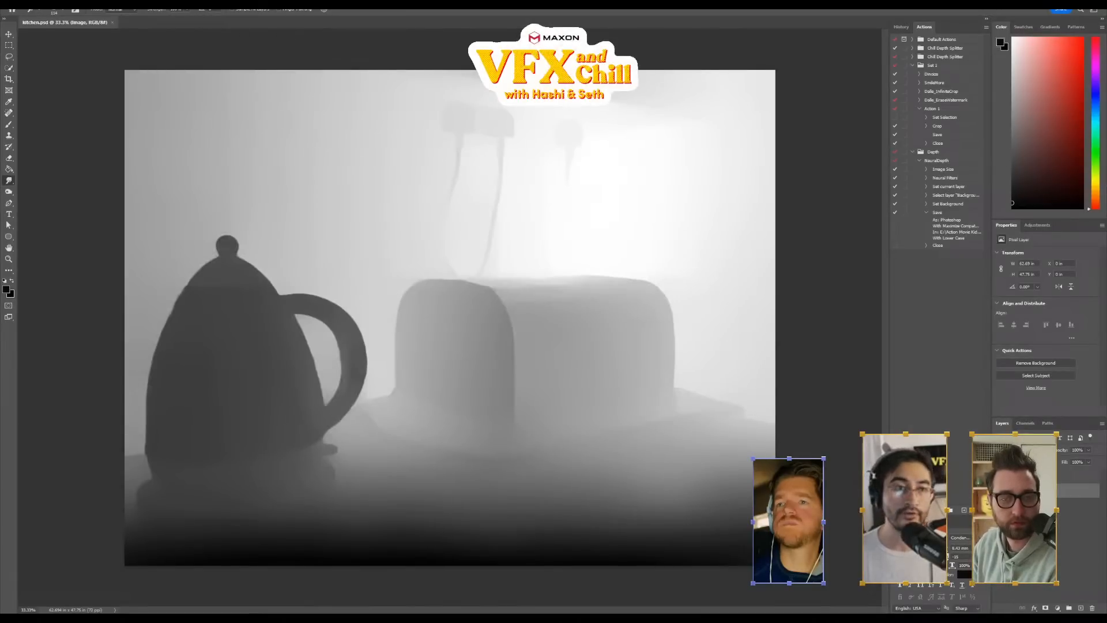
click(18, 2)
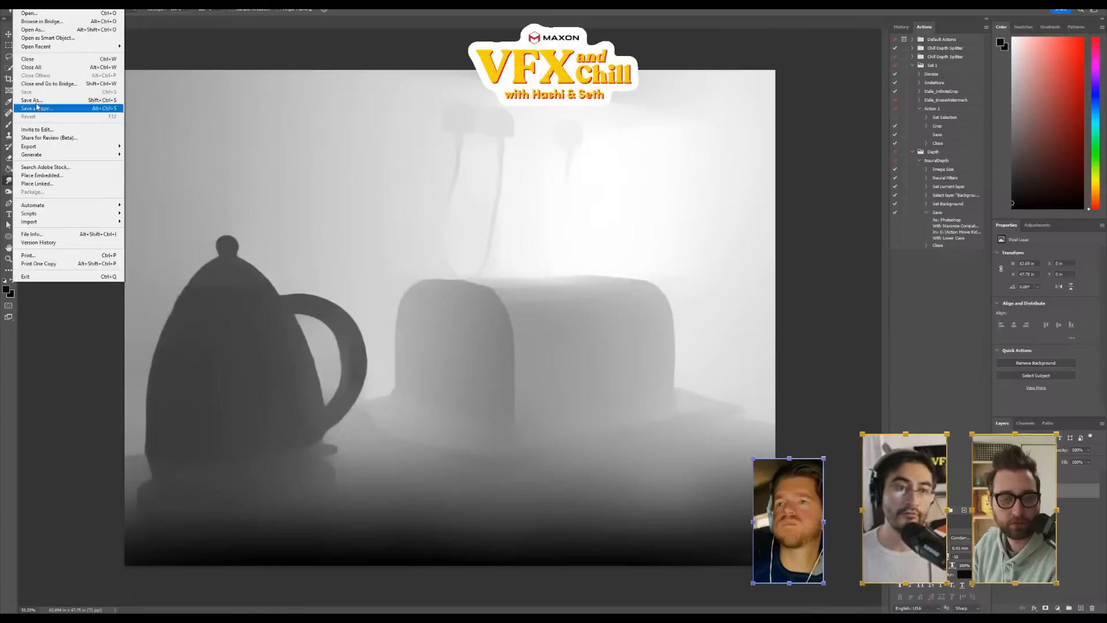
mouse_move(32, 2)
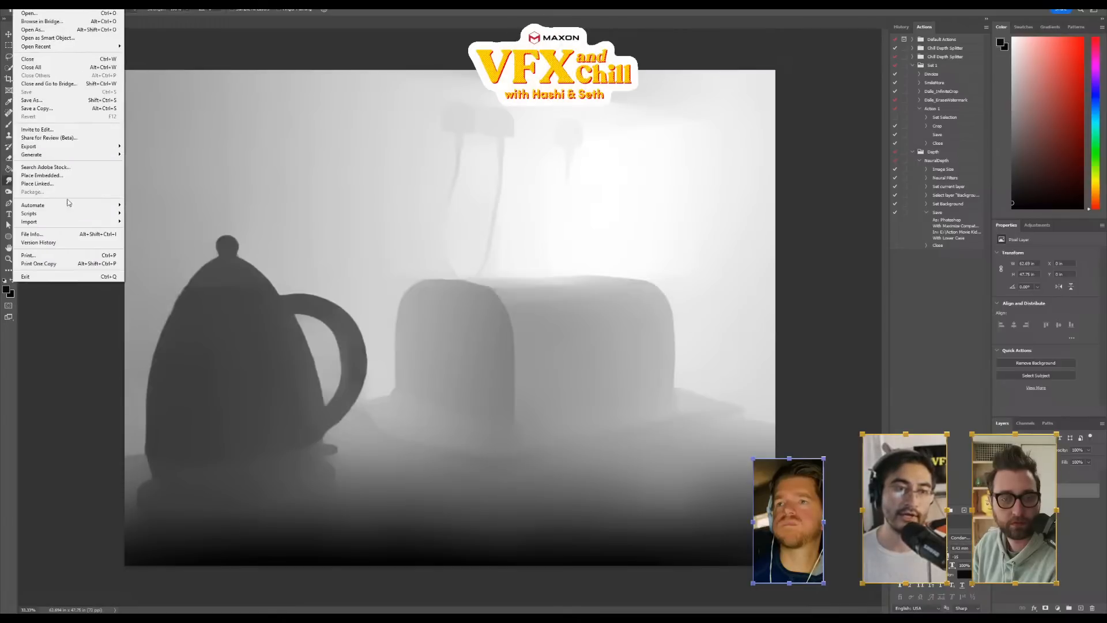
mouse_move(111, 207)
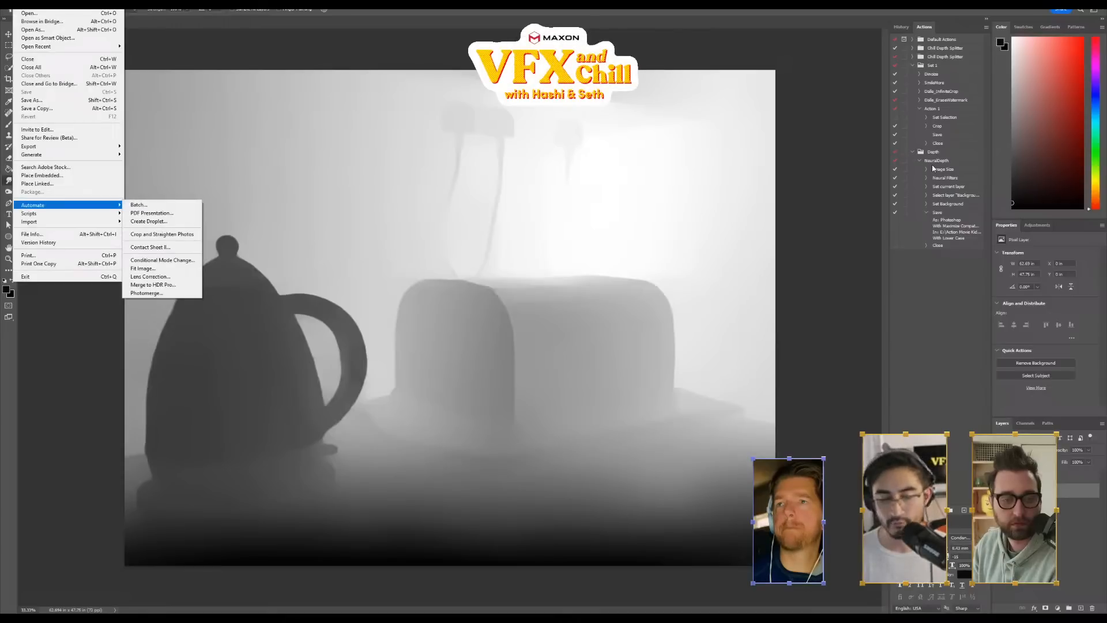
mouse_move(166, 2)
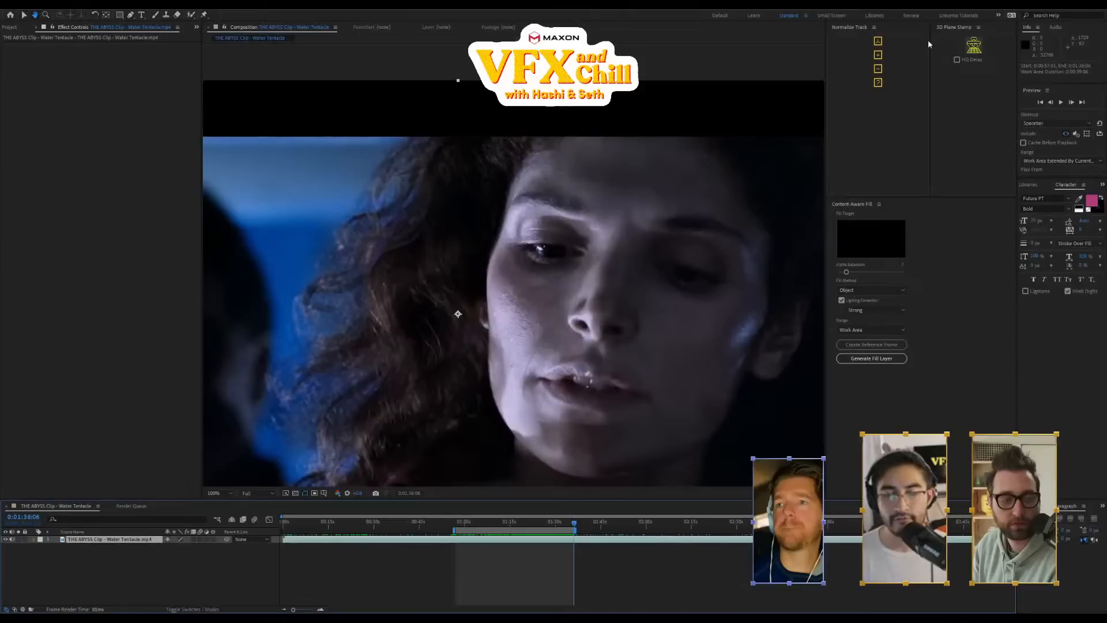
Trim the Water Tentacle composition to the work area around the face scene
scroll(516, 259, down, 4)
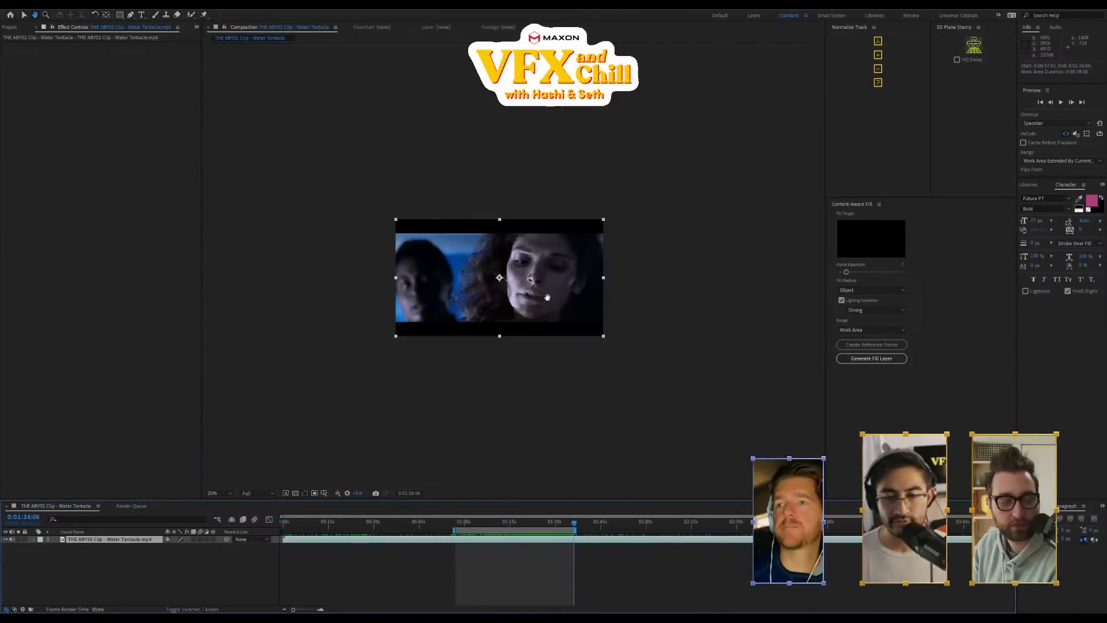
key(period)
click(62, 1)
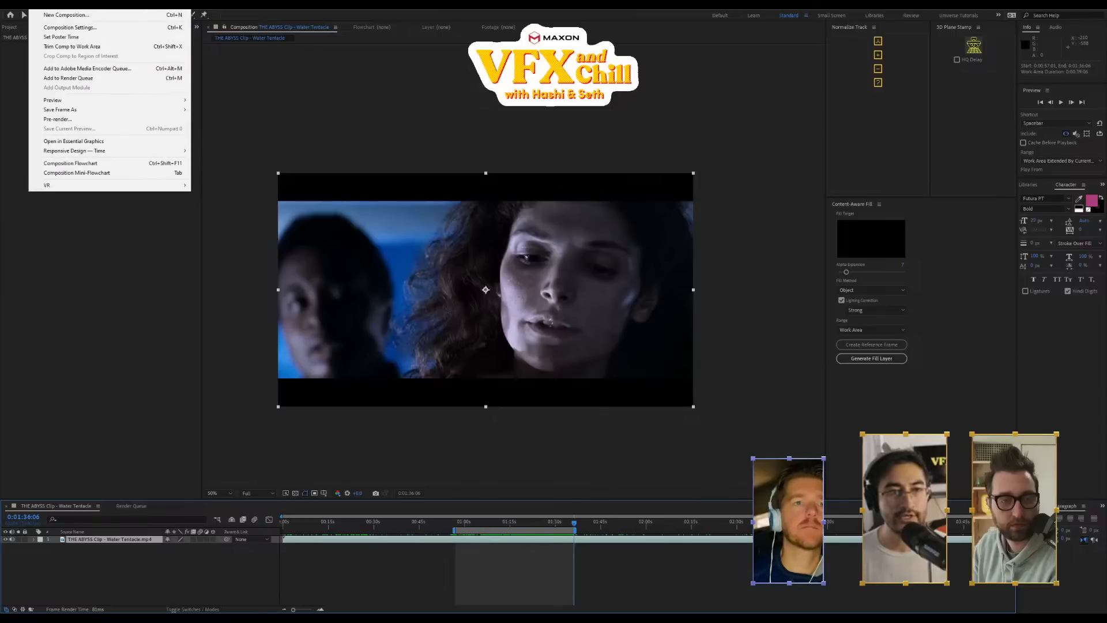
click(80, 46)
key(period)
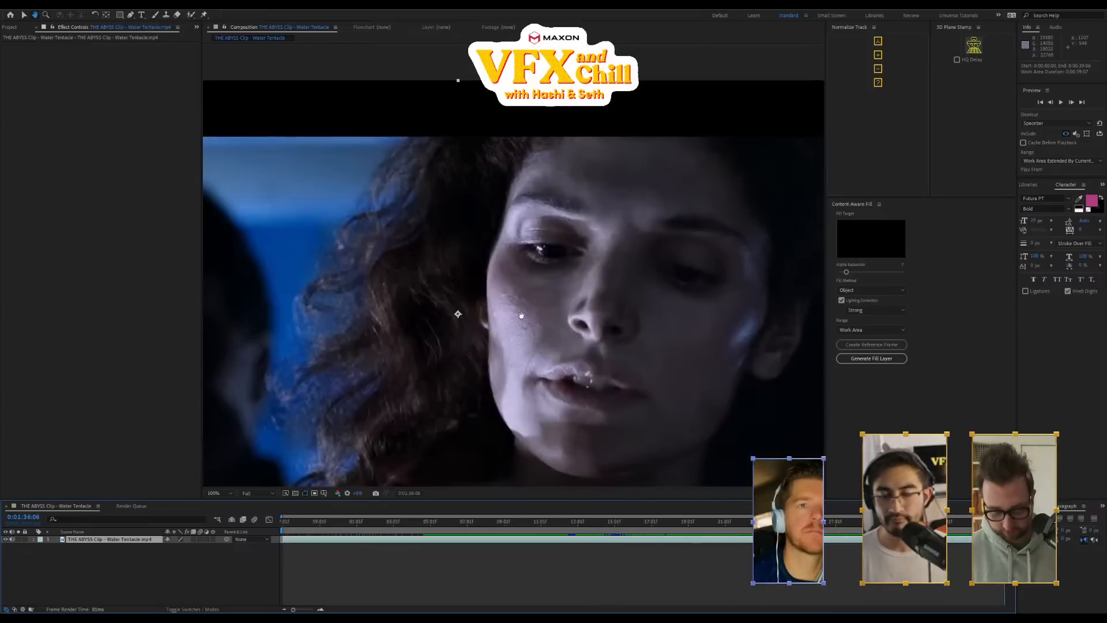
Show the water face at 0:01:08:22 and widen the composition viewer by narrowing the effect controls area
drag(522, 315, 546, 268)
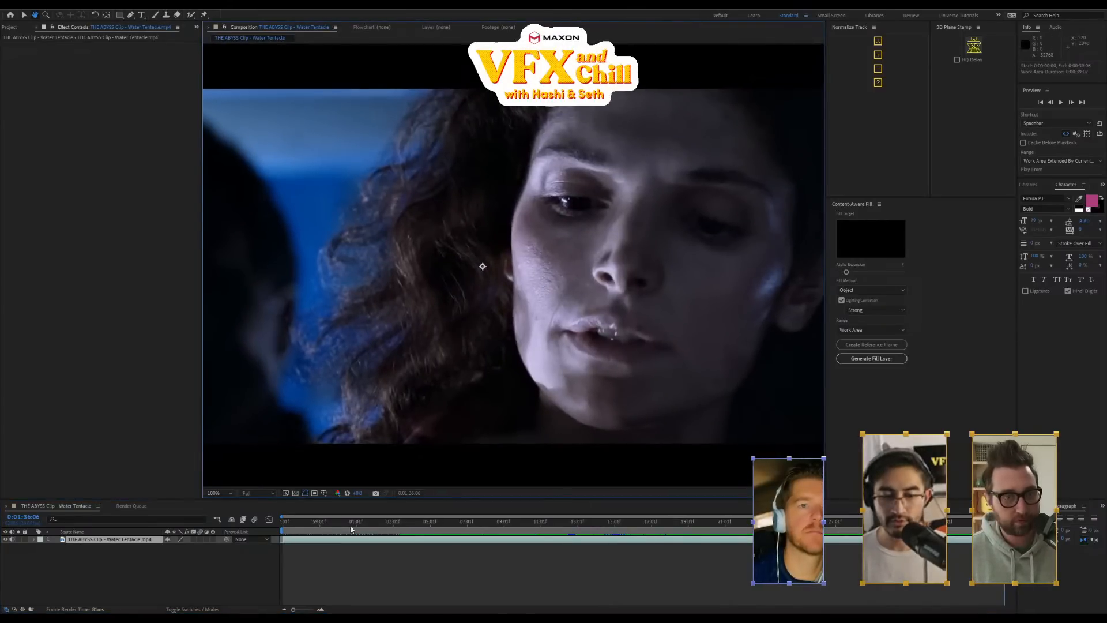
key(space)
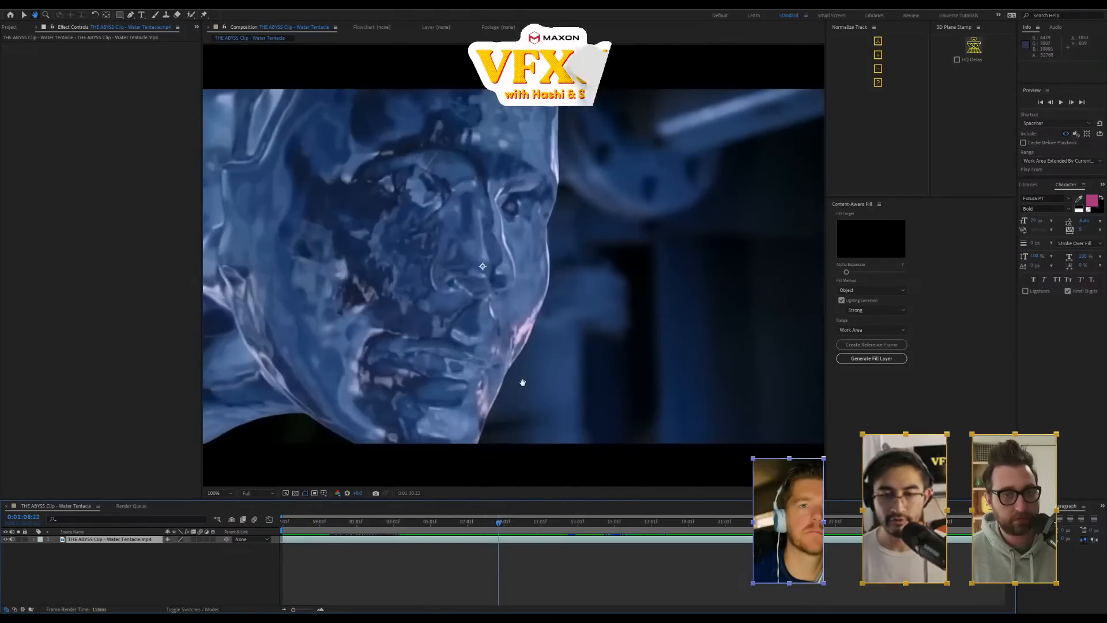
scroll(524, 383, down, 2)
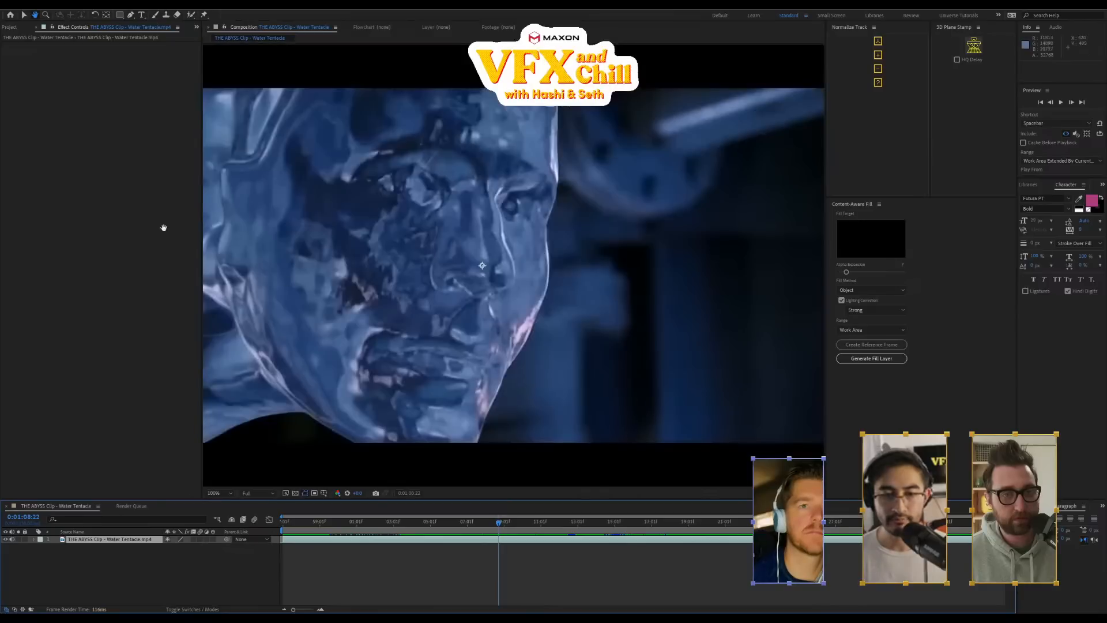
click(200, 252)
drag(201, 249, 94, 249)
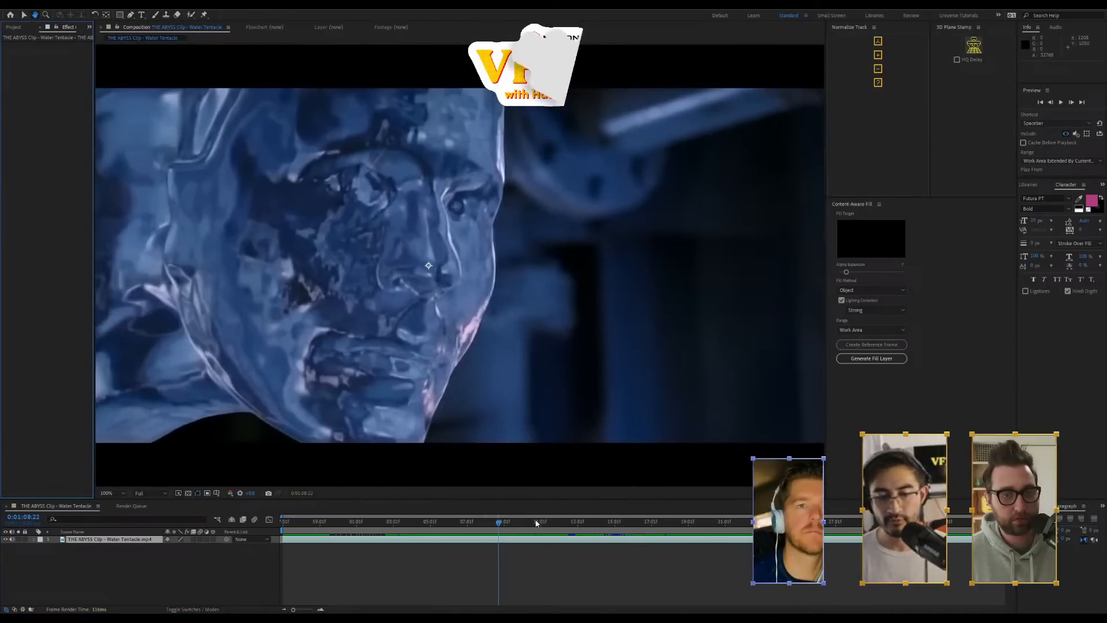
Go to 0:01:14:05 and apply the Depth Scanner effect to the Water Tentacle clip layer
drag(500, 521, 599, 538)
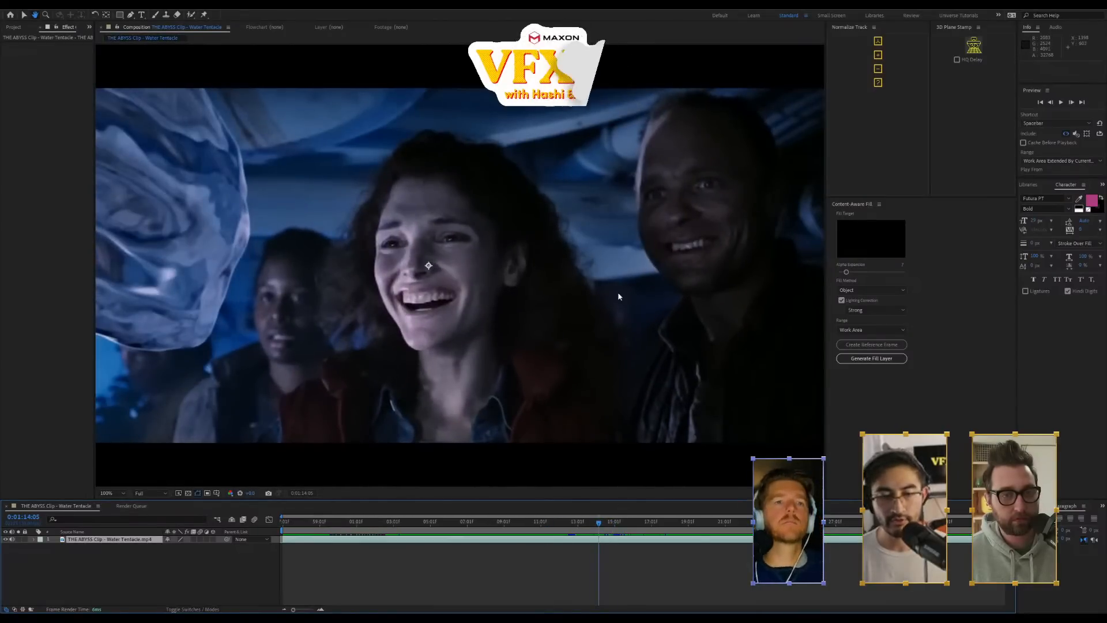
key(ctrl+space)
text(dep)
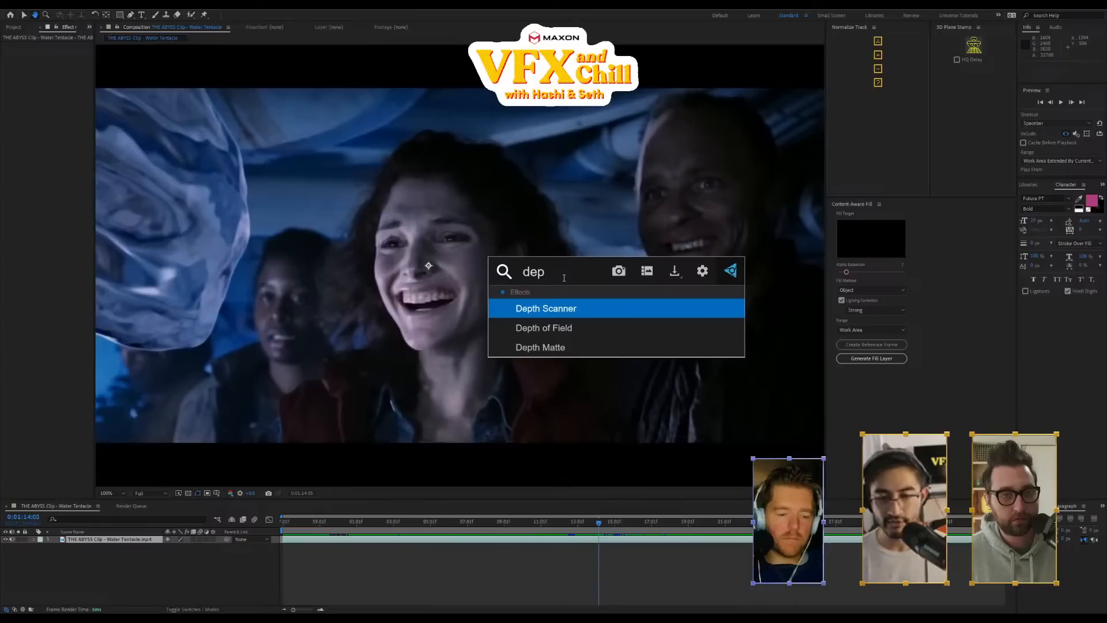
key(Return)
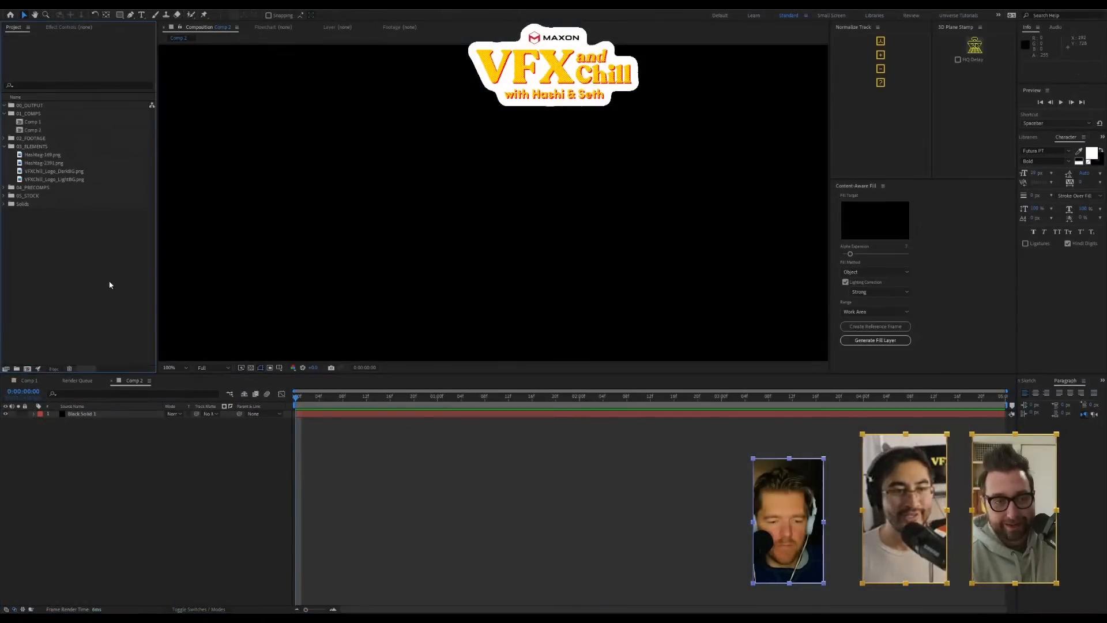
Import the THE ABYSS Clip - Water Tentacle.mp4 file from the RAPTOR_ASSETS Clips folder and create a composition from it
double_click(109, 285)
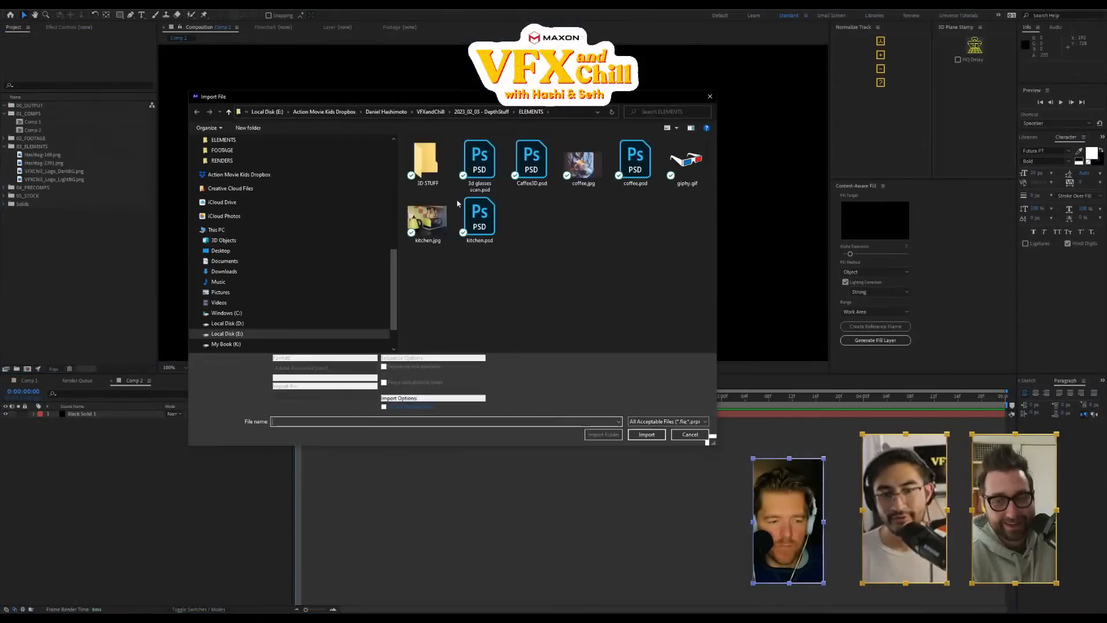
click(394, 164)
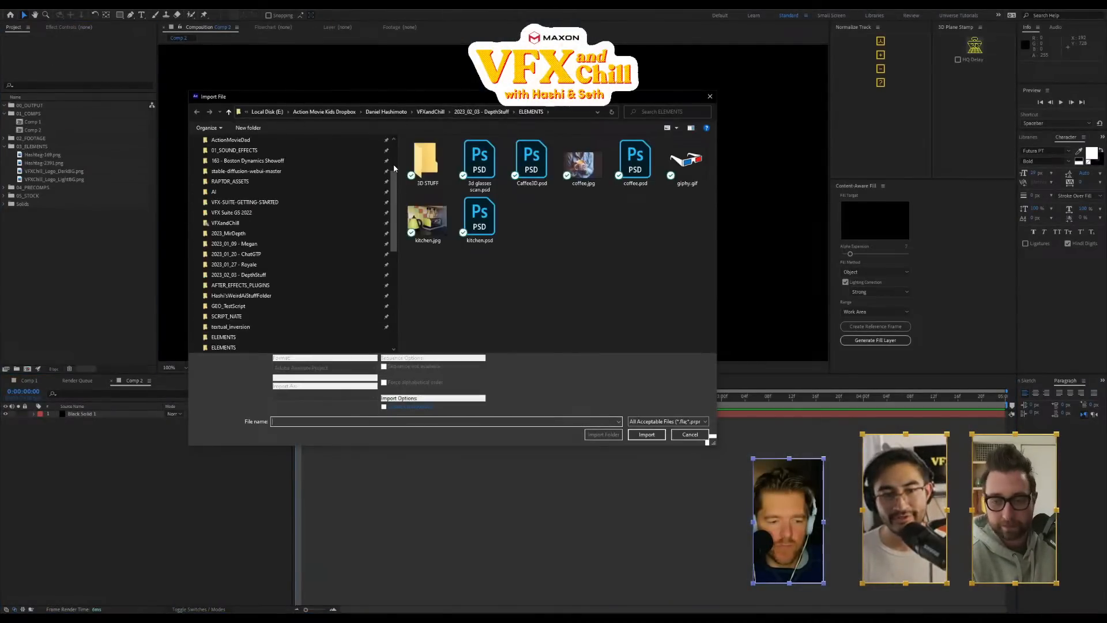
click(327, 182)
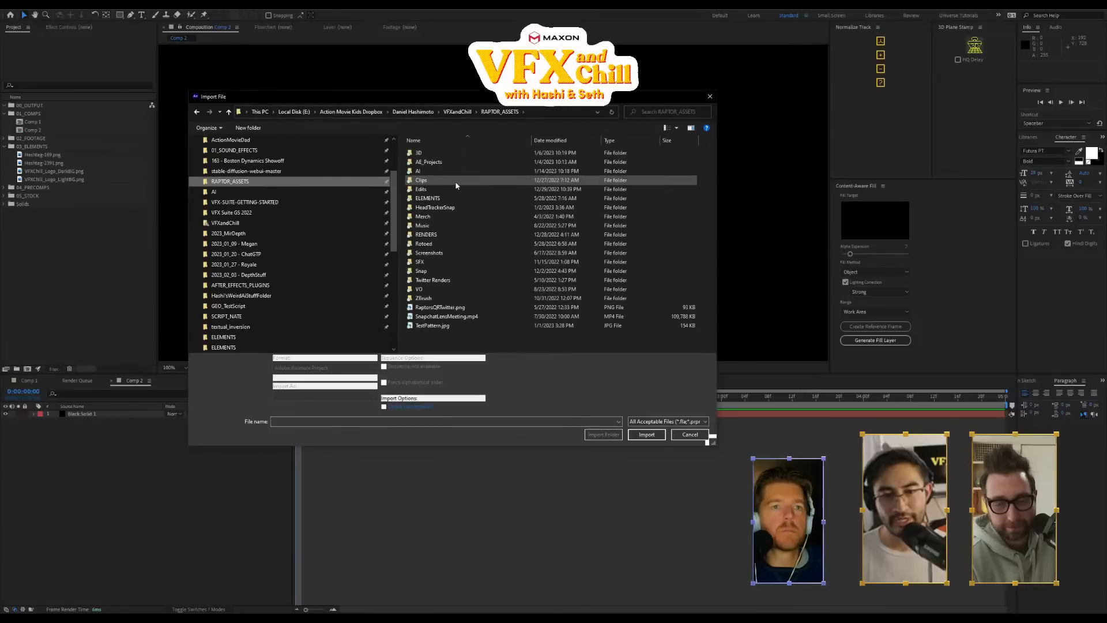
double_click(455, 182)
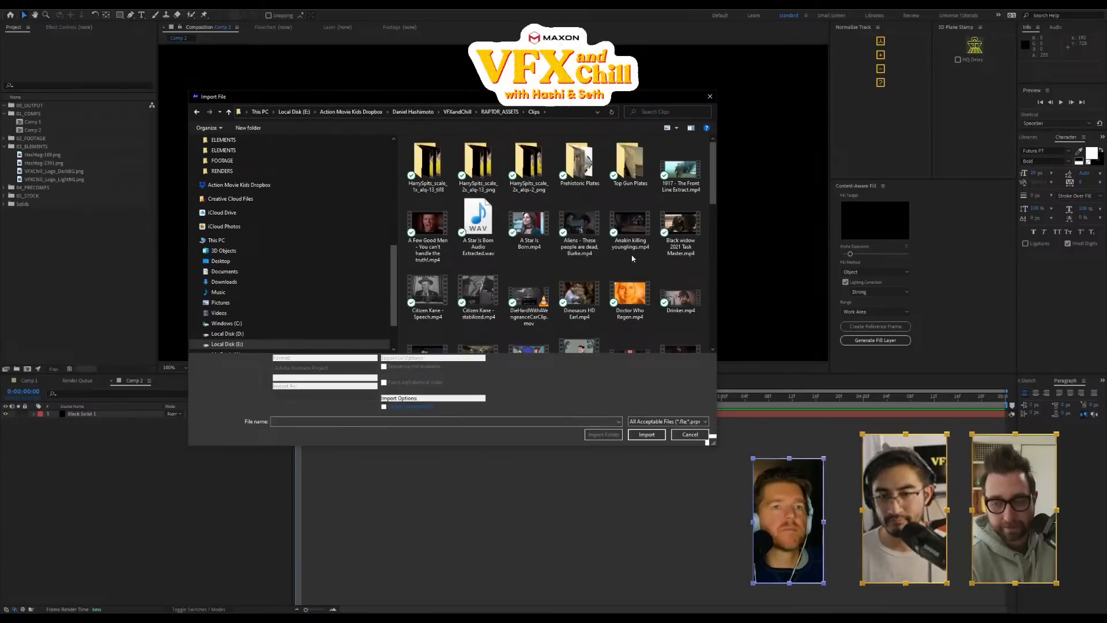
scroll(547, 265, down, 3)
scroll(467, 282, down, 5)
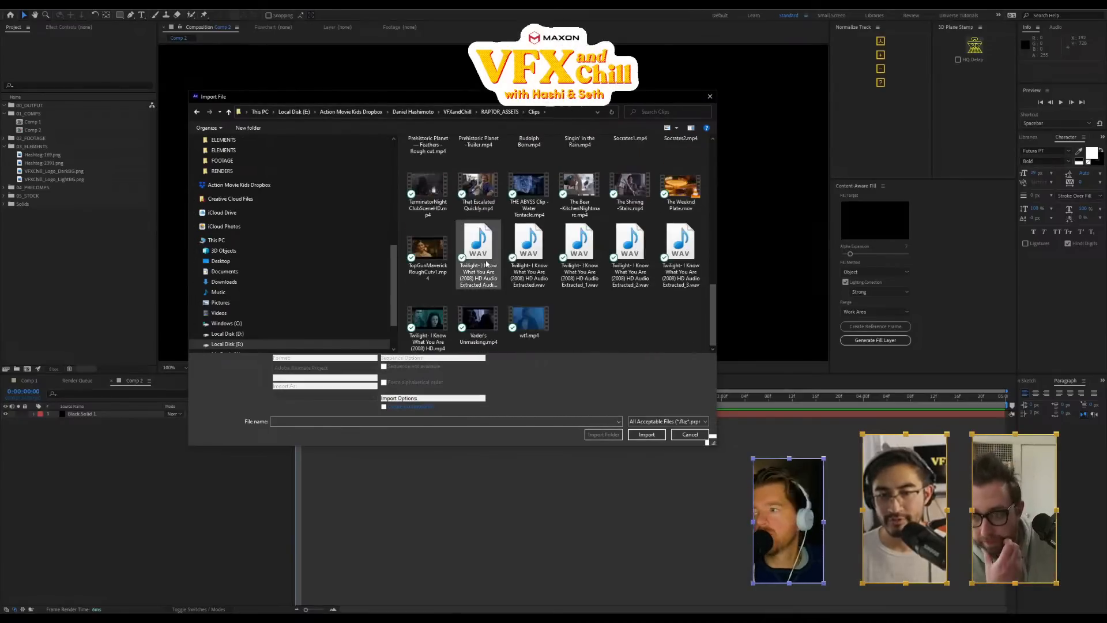
double_click(534, 201)
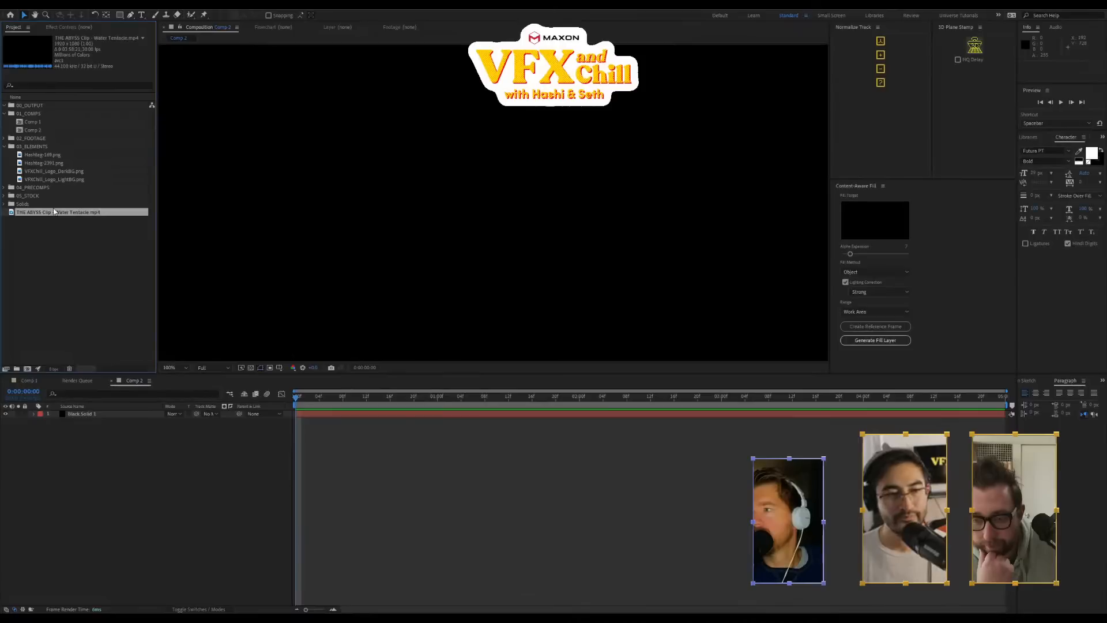
drag(53, 231, 28, 370)
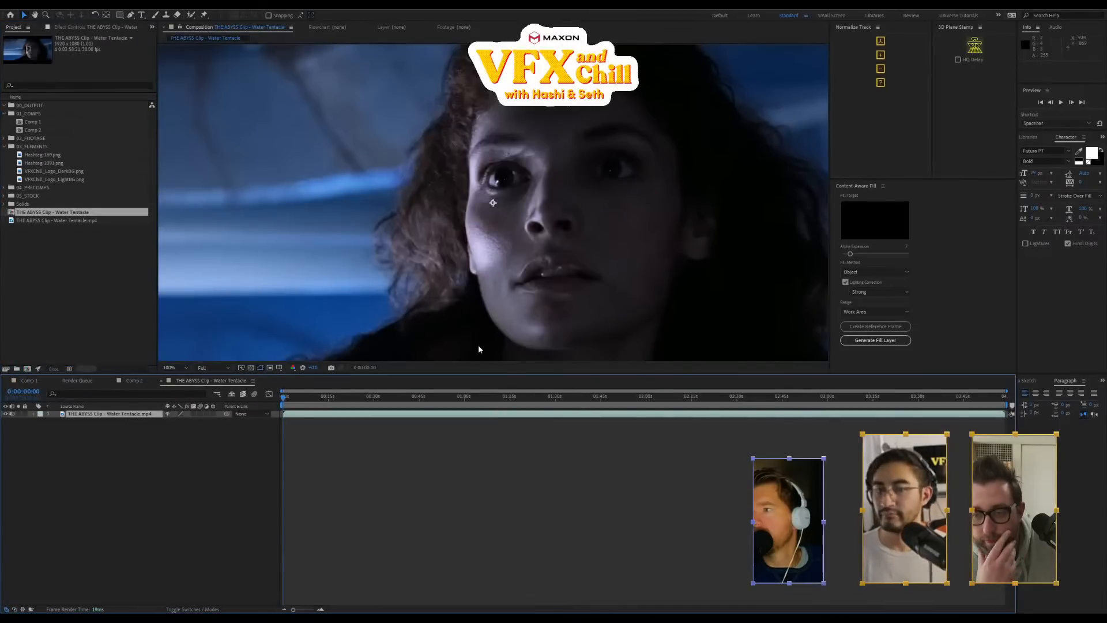
Set the work area from 0:00:47:05 to 0:01:04:05 and trim the composition to it
drag(425, 402, 410, 459)
scroll(541, 219, down, 3)
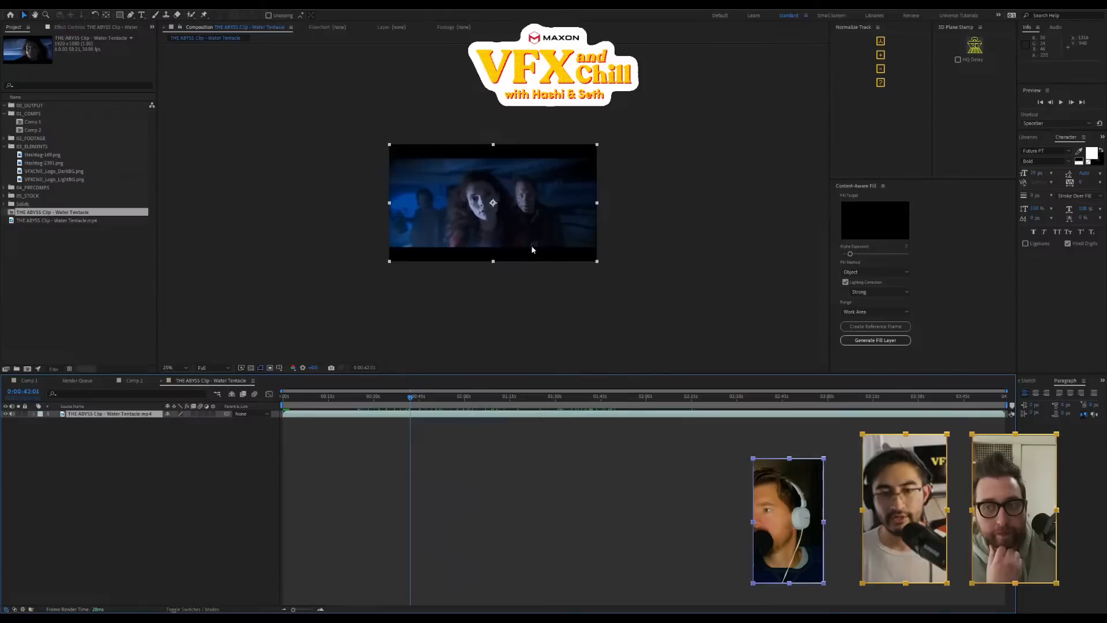
scroll(531, 245, up, 2)
drag(422, 398, 478, 403)
key(b)
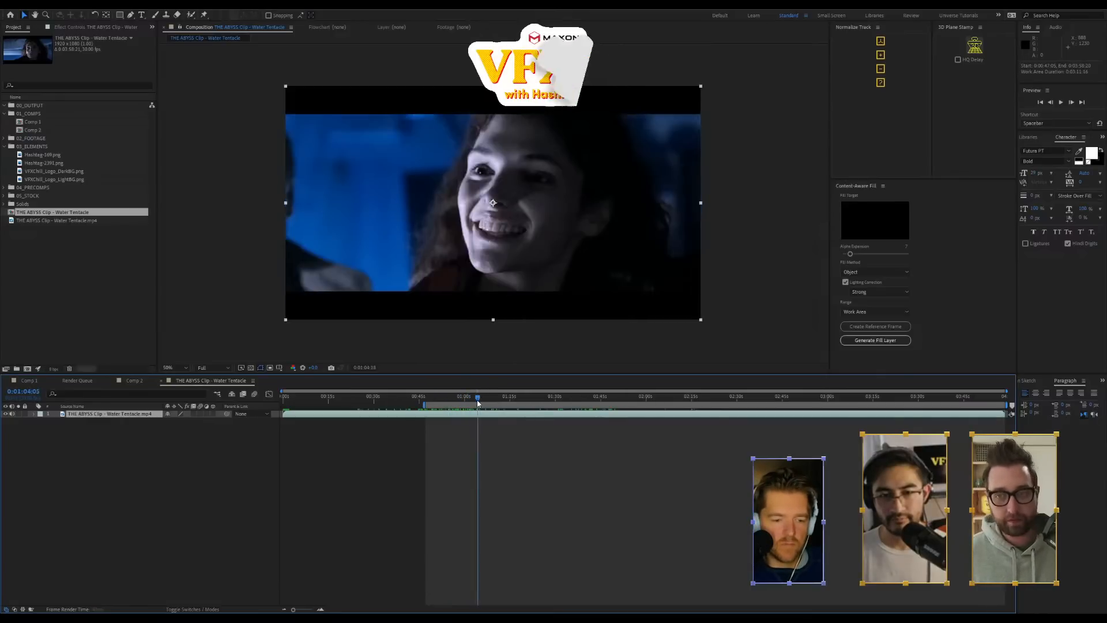
key(n)
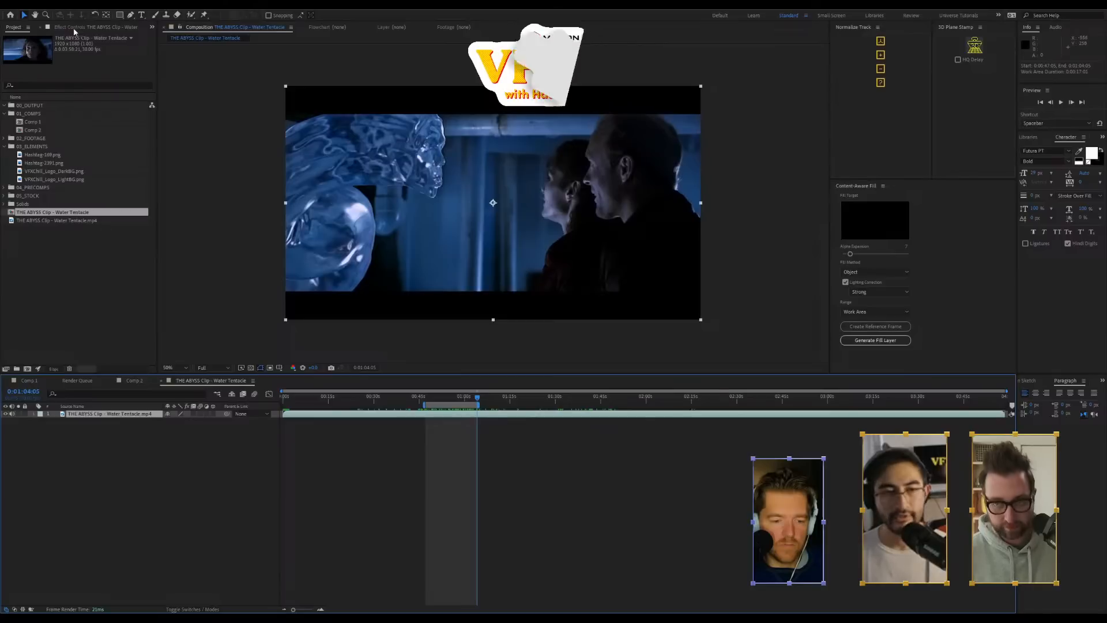
click(48, 4)
click(74, 46)
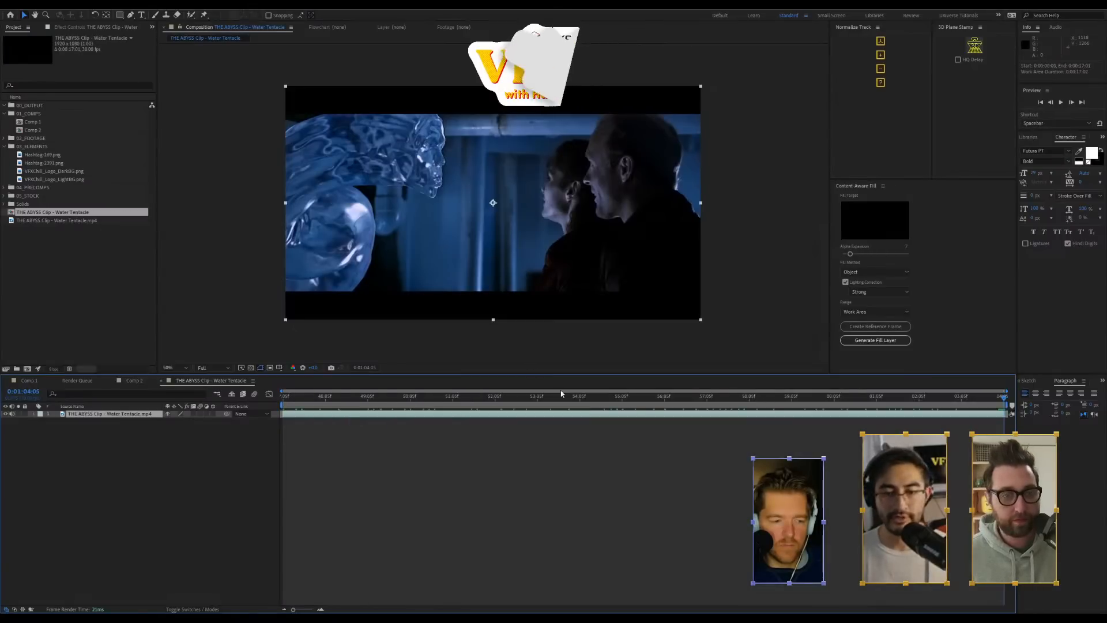
Set the composition width to 960 px and scale the clip layer to fit the composition width
key(space)
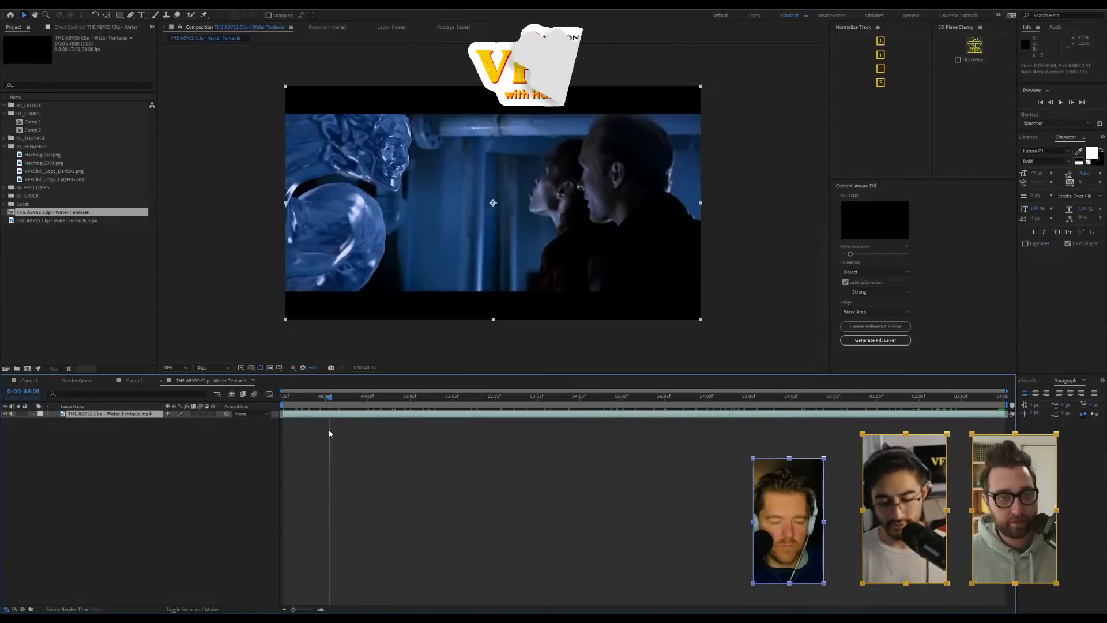
key(ctrl+k)
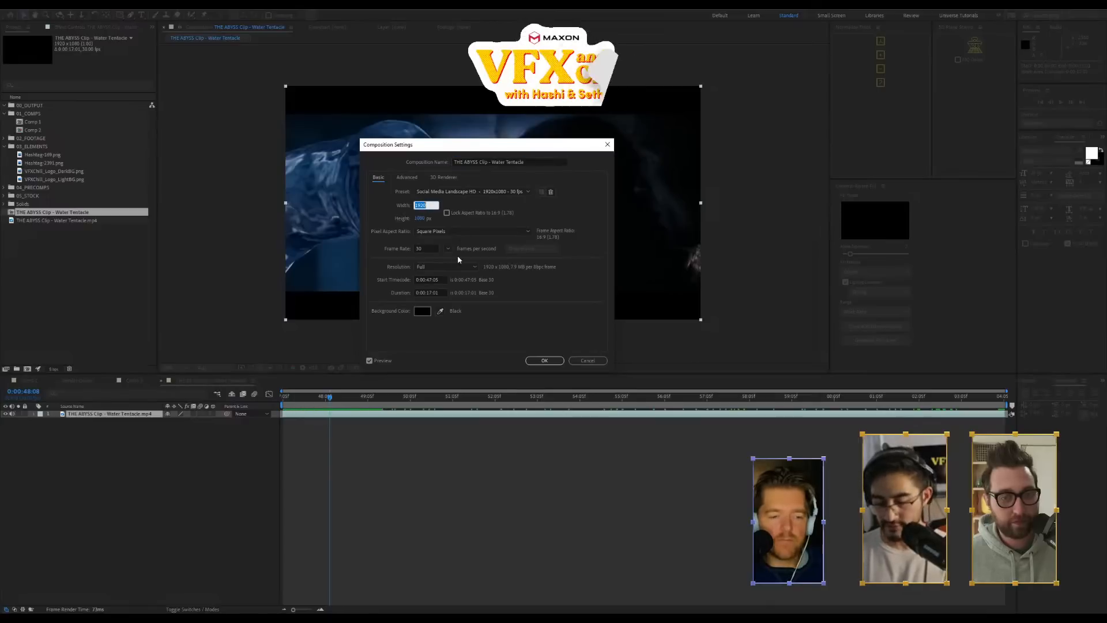
text(960)
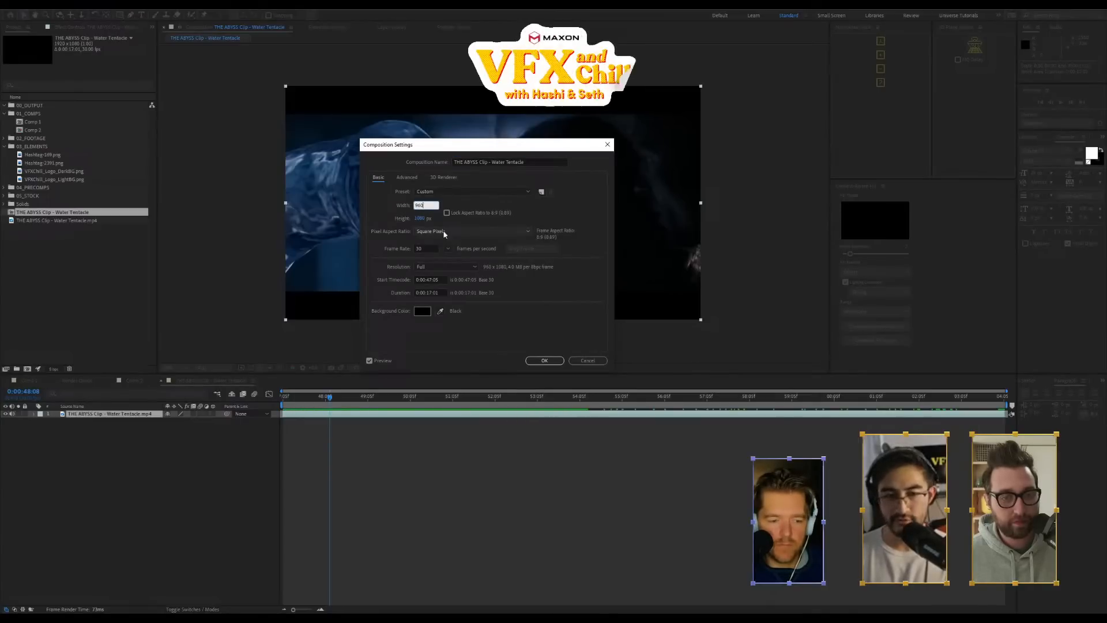
click(544, 360)
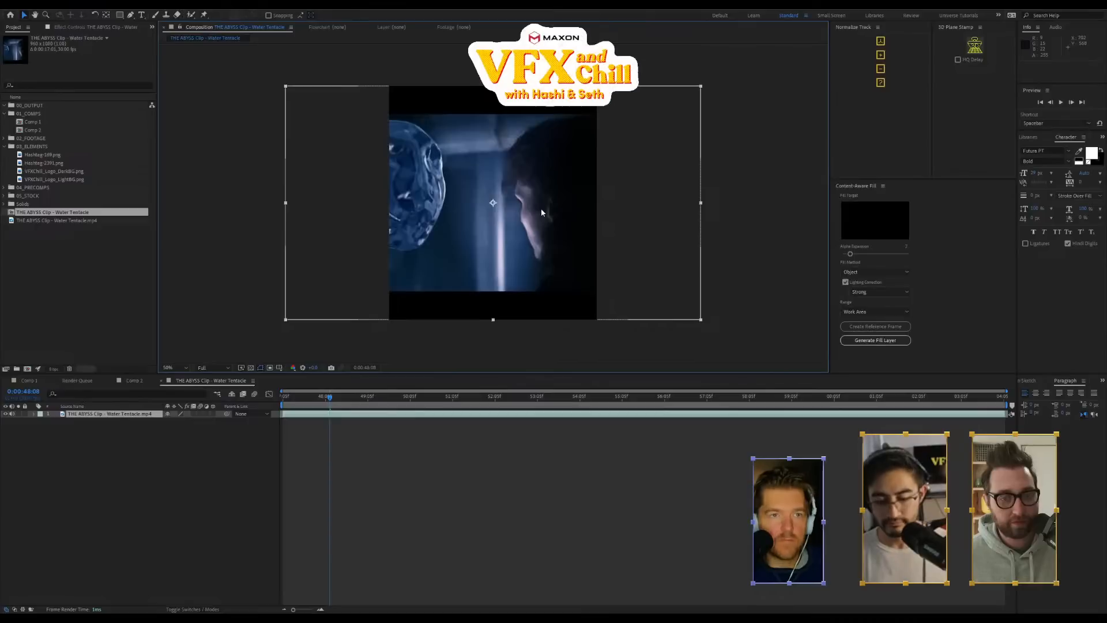
key(ctrl+alt+shift+h)
Reduce the composition height to 409 px, cropping away the clip's black letterbox bars
key(ctrl+k)
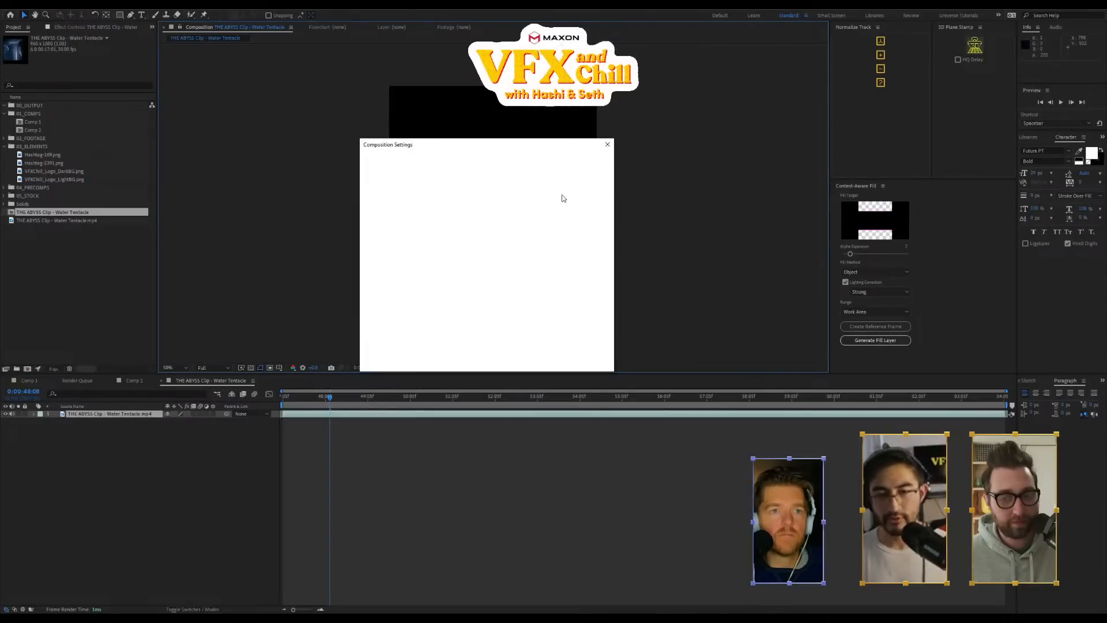
drag(499, 148, 783, 99)
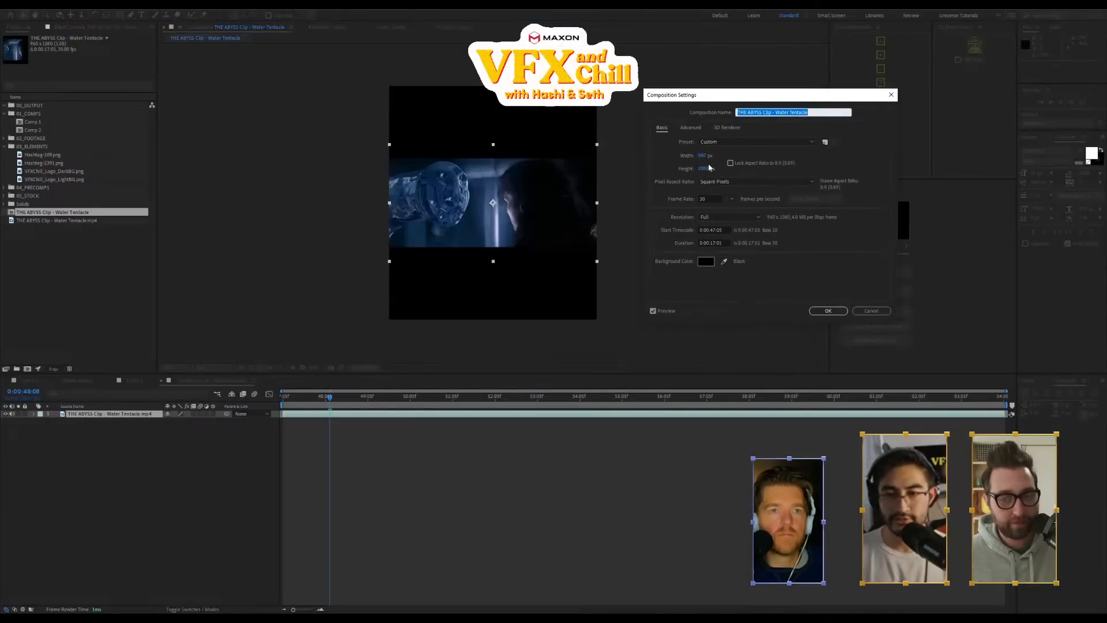
drag(661, 183, 638, 195)
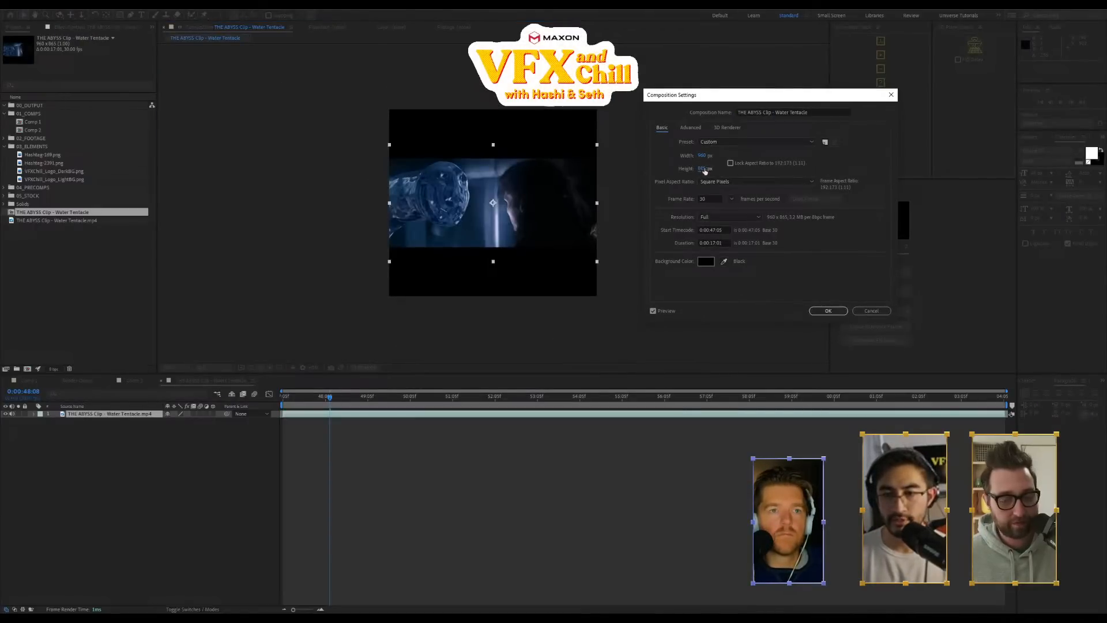
mouse_move(704, 170)
mouse_down()
mouse_move(680, 176)
mouse_move(708, 171)
mouse_move(695, 169)
mouse_up()
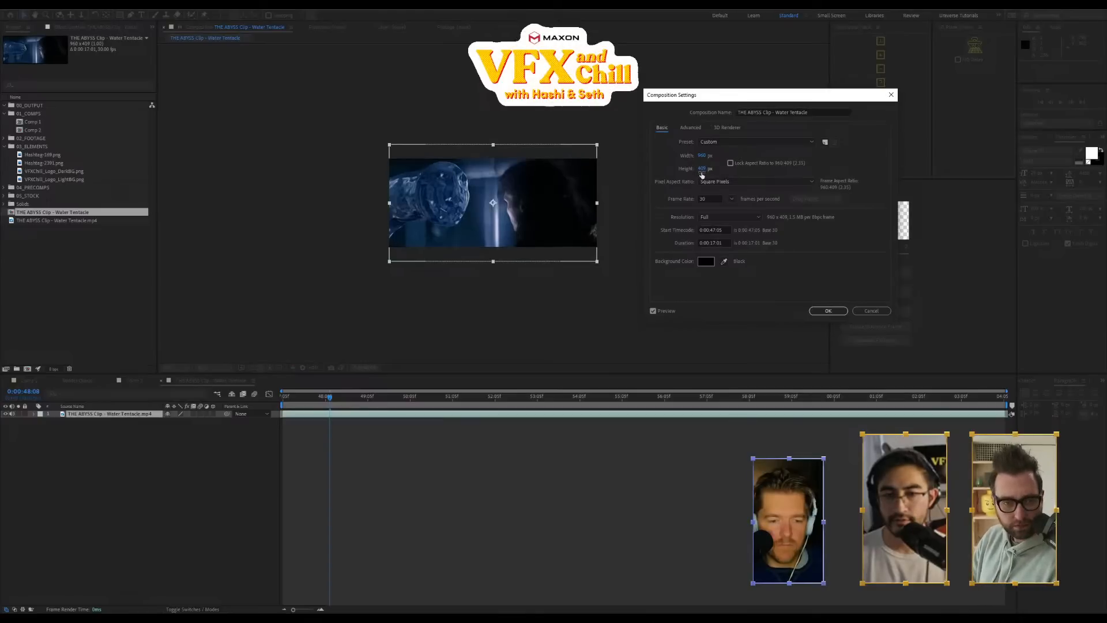
click(836, 309)
scroll(518, 174, up, 2)
scroll(521, 180, down, 1)
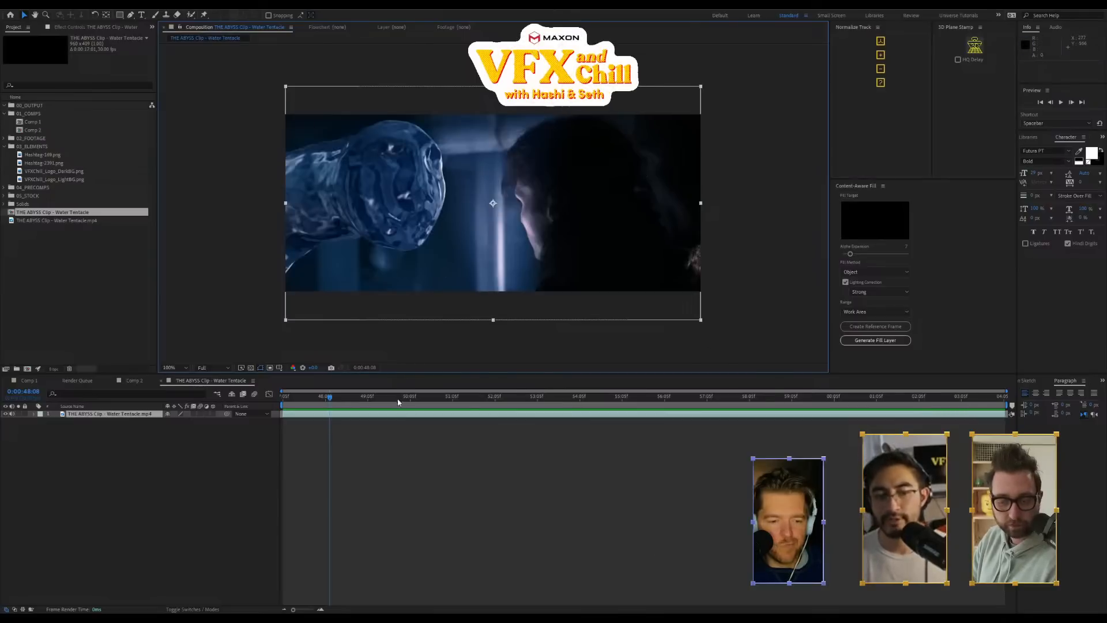
Save the project as Abyss in the AE_PROJECTS folder of 2023_02_03 - DepthStuff
key(ctrl+s)
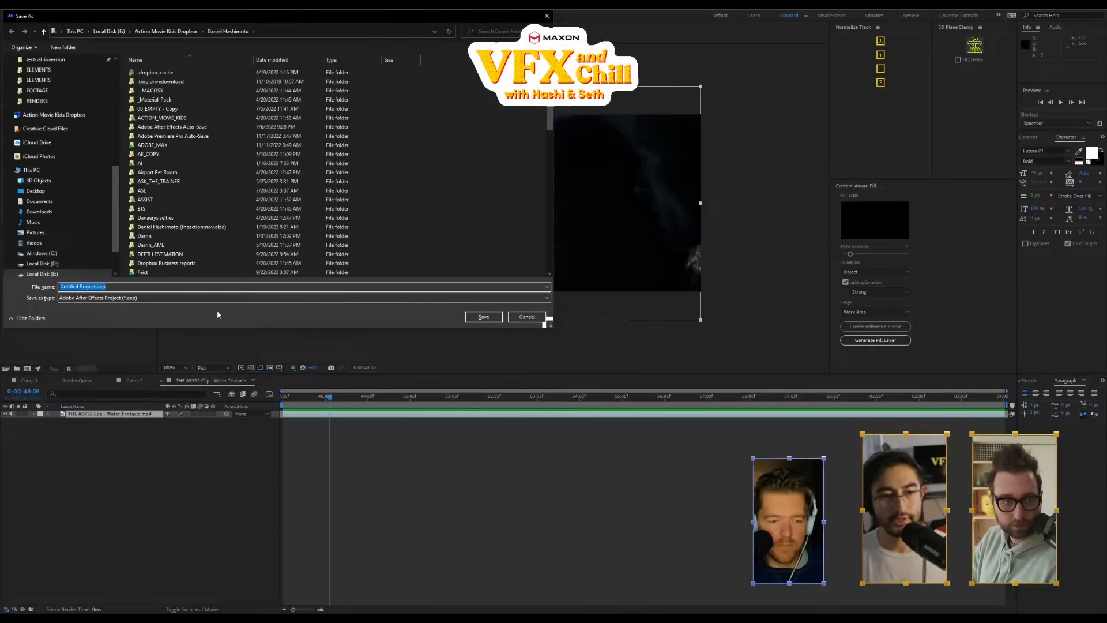
click(114, 91)
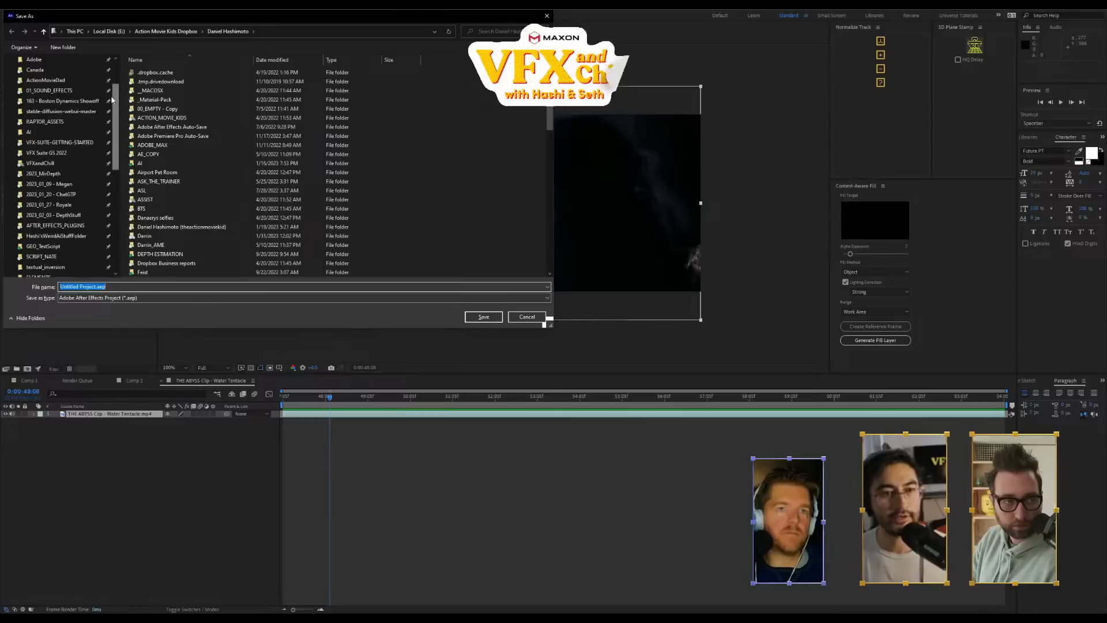
click(78, 176)
click(75, 217)
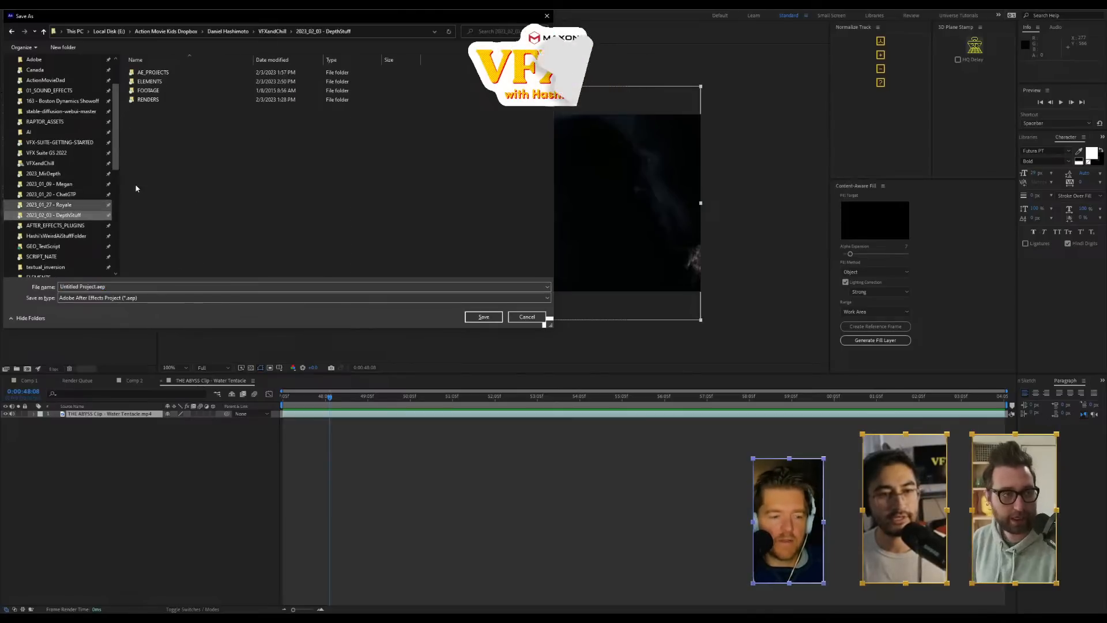
click(172, 73)
key(Return)
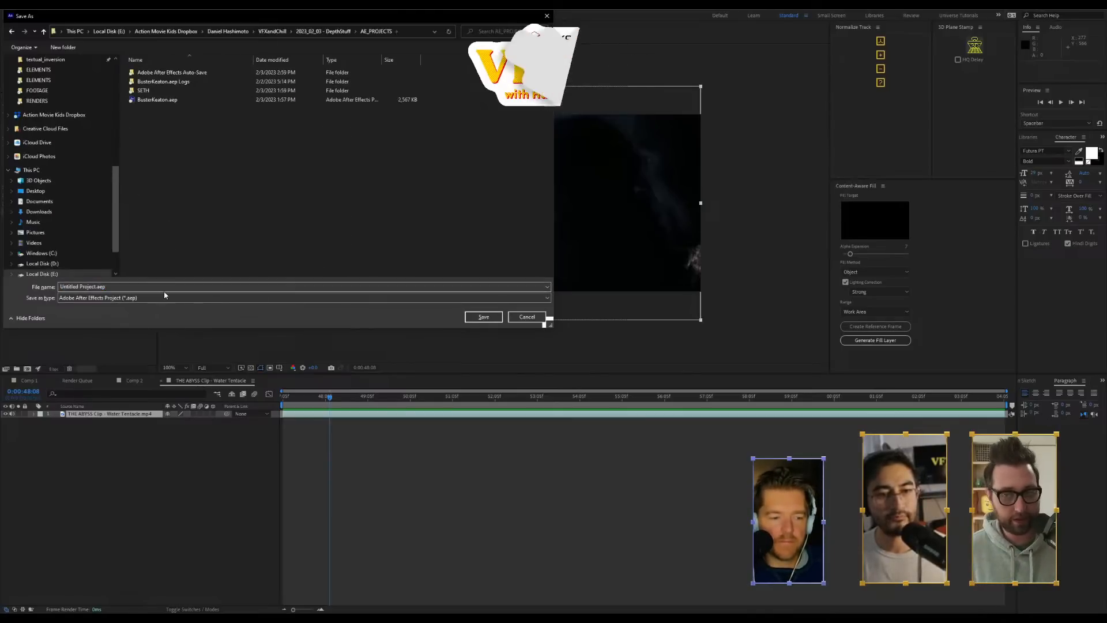
text(Abyss)
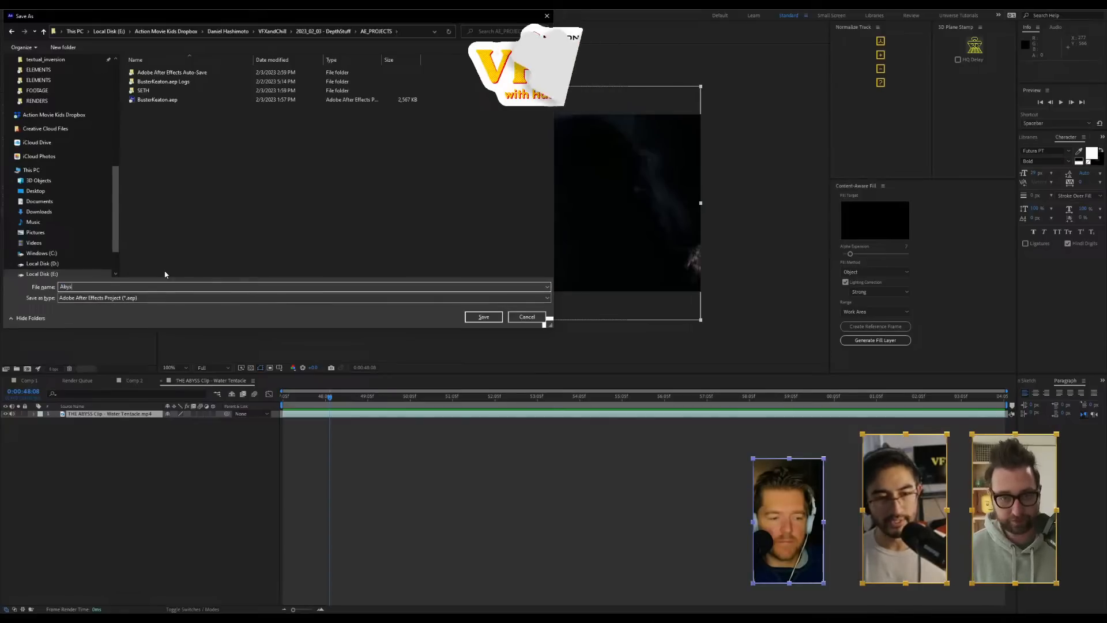
key(Return)
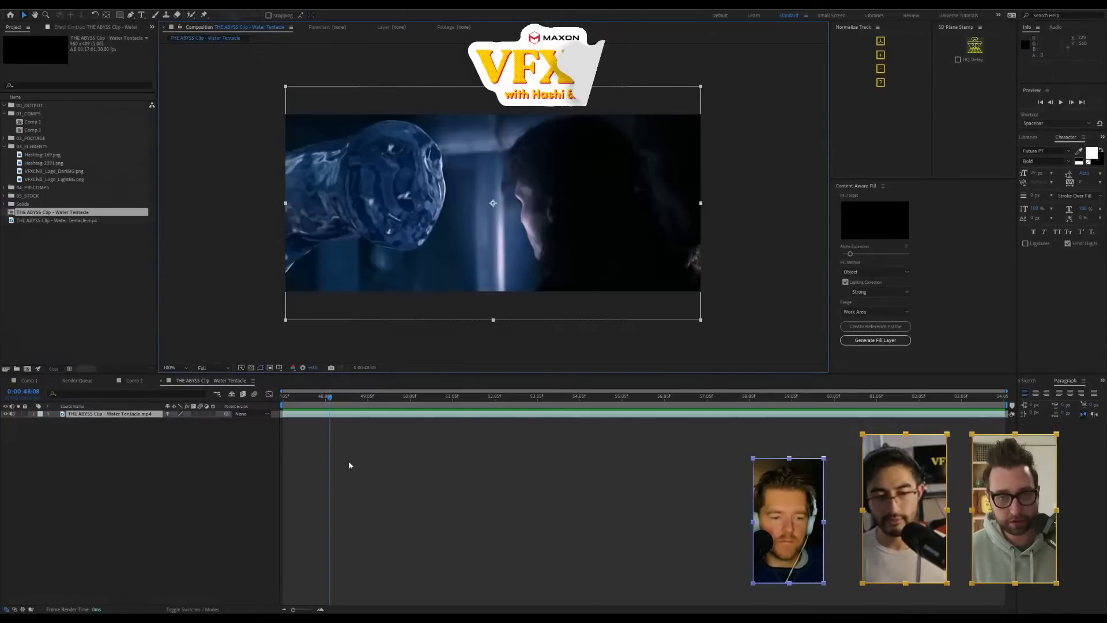
Add the THE ABYSS Clip - Water Tentacle composition to the render queue
click(373, 459)
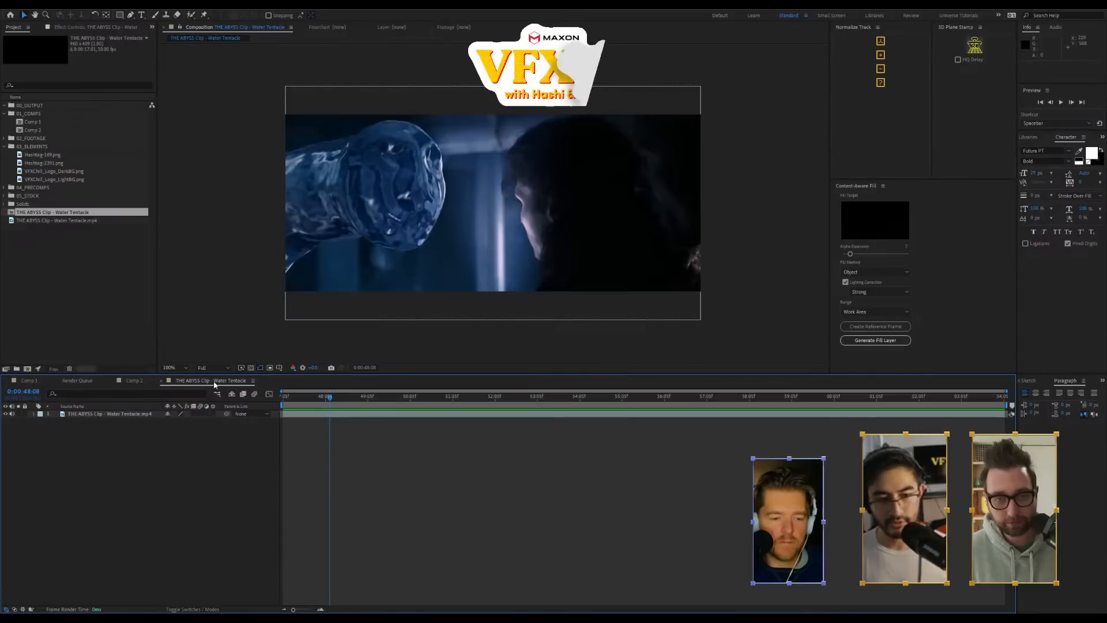
key(Home)
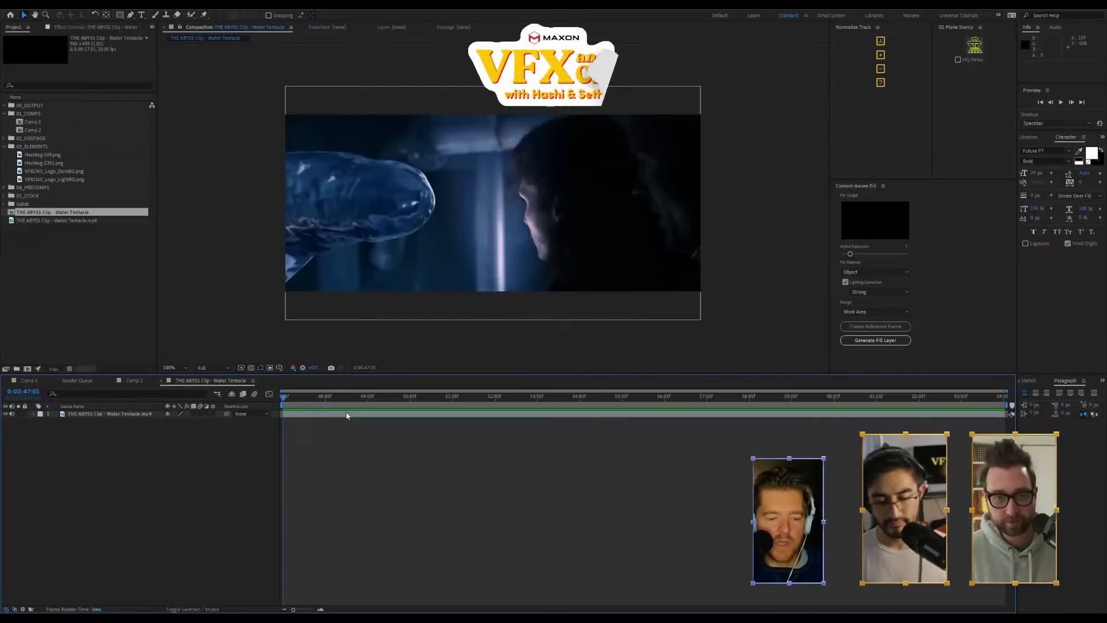
click(79, 381)
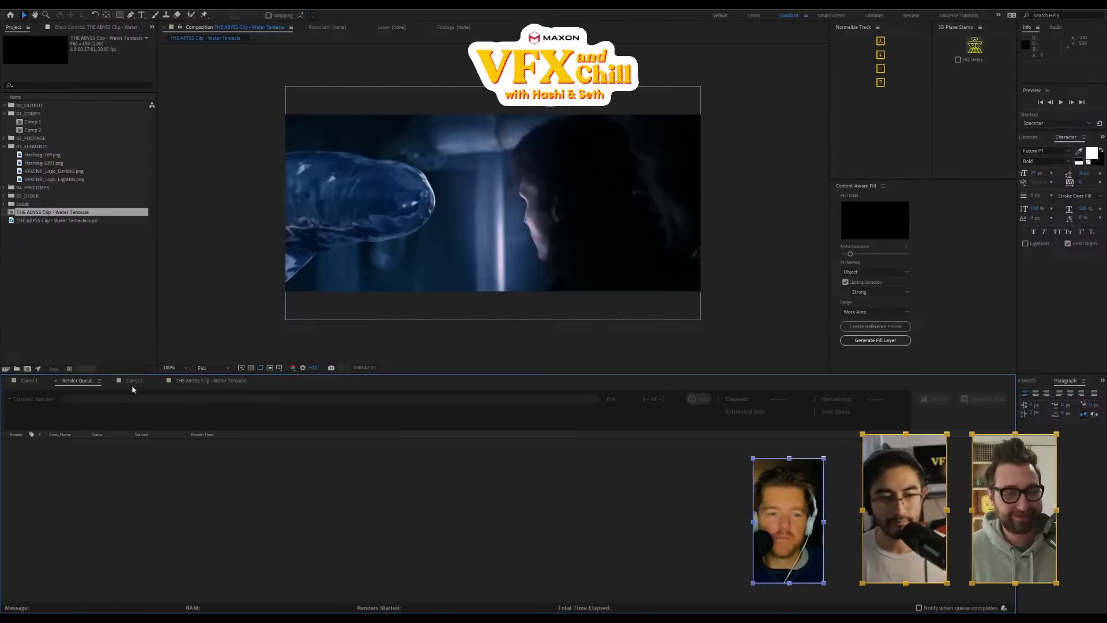
click(220, 383)
click(60, 8)
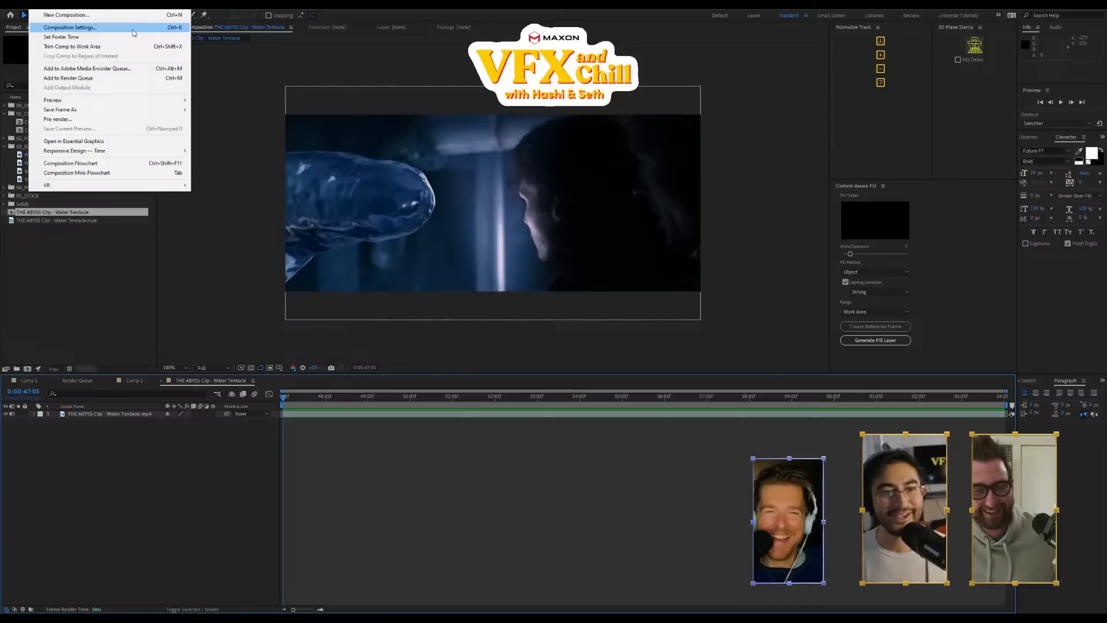
click(250, 204)
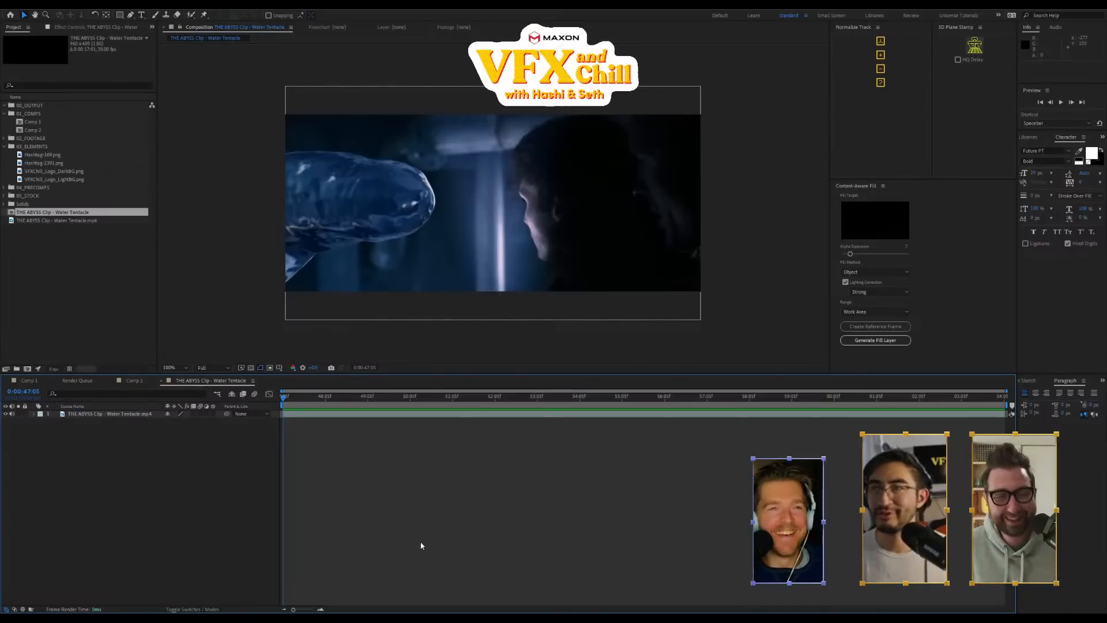
key(ctrl+m)
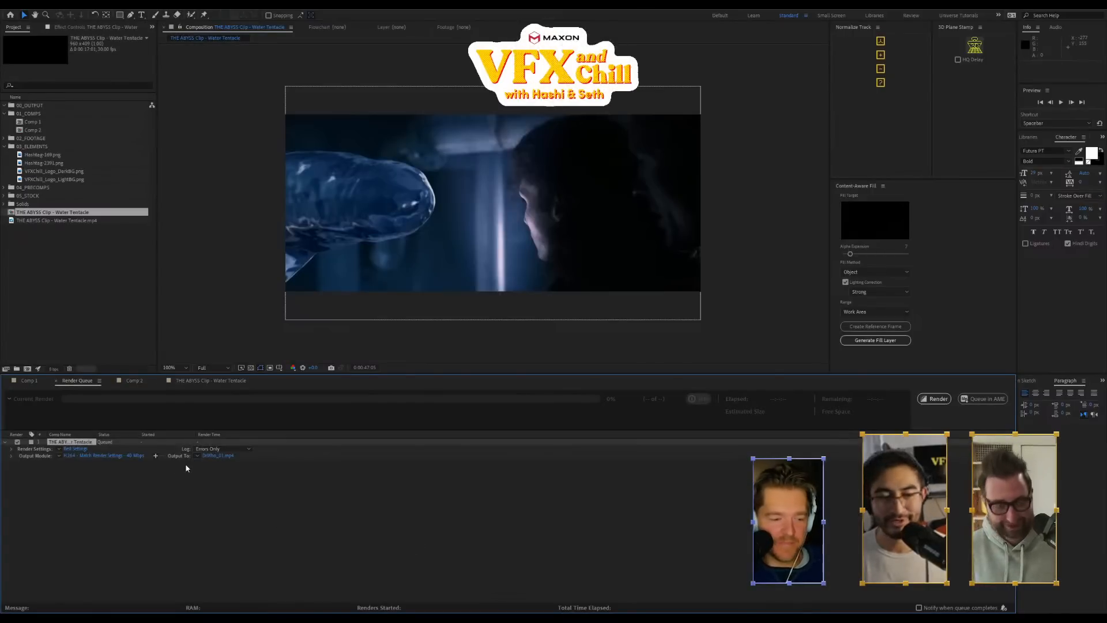
Set the render output to AbyssClipp.mp4 in the DepthStuff RENDERS folder and render the composition
click(228, 456)
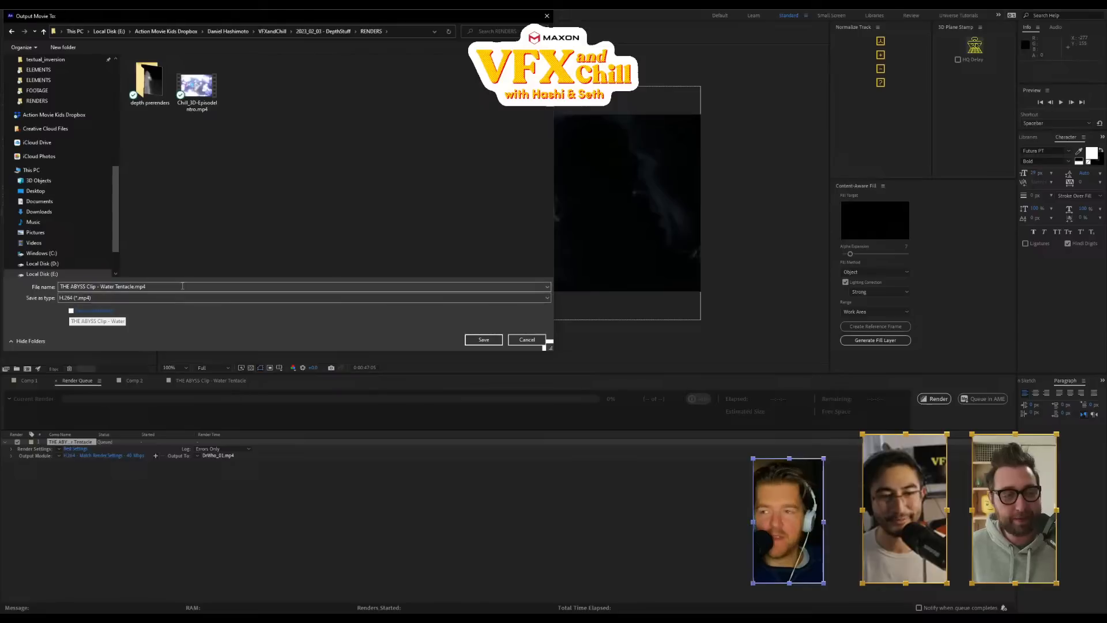
text(Cl)
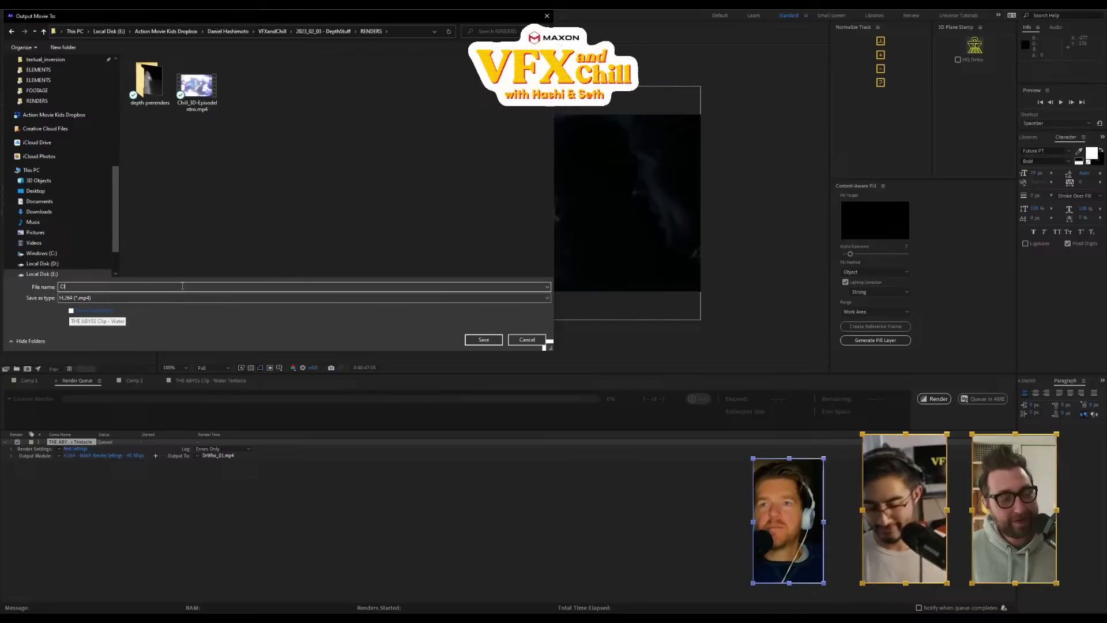
text(ipp)
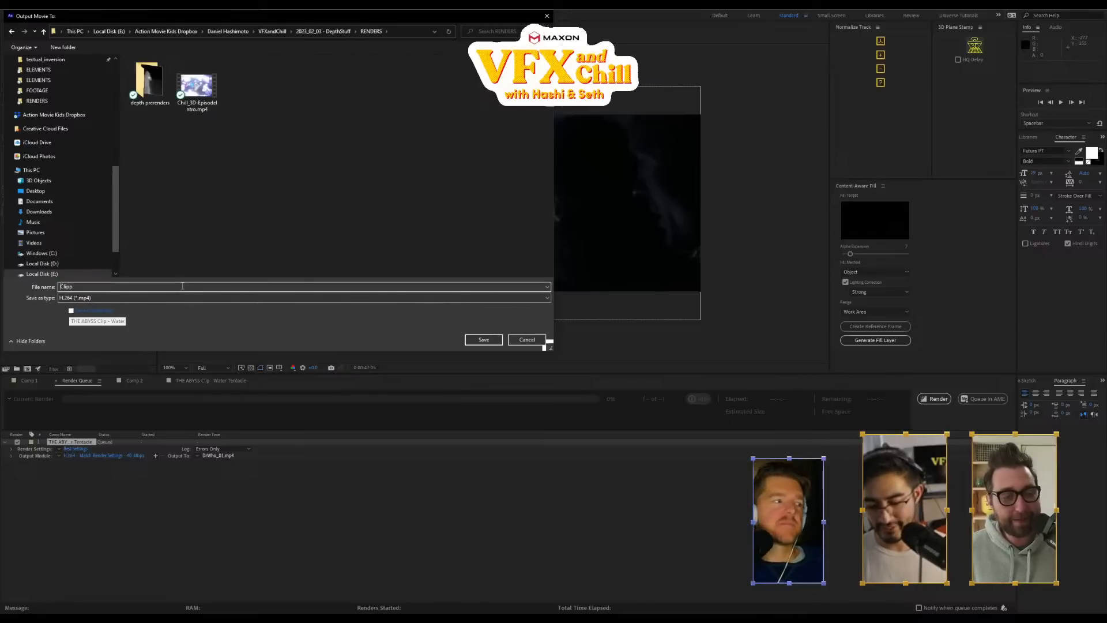
key(Home)
text(Abys)
key(Return)
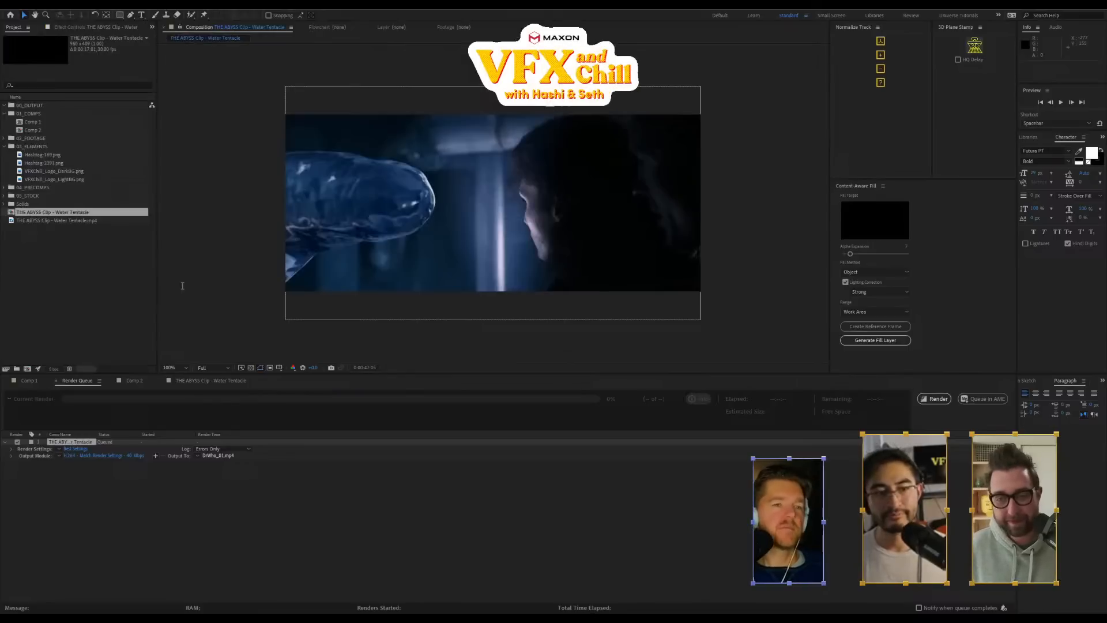
click(934, 398)
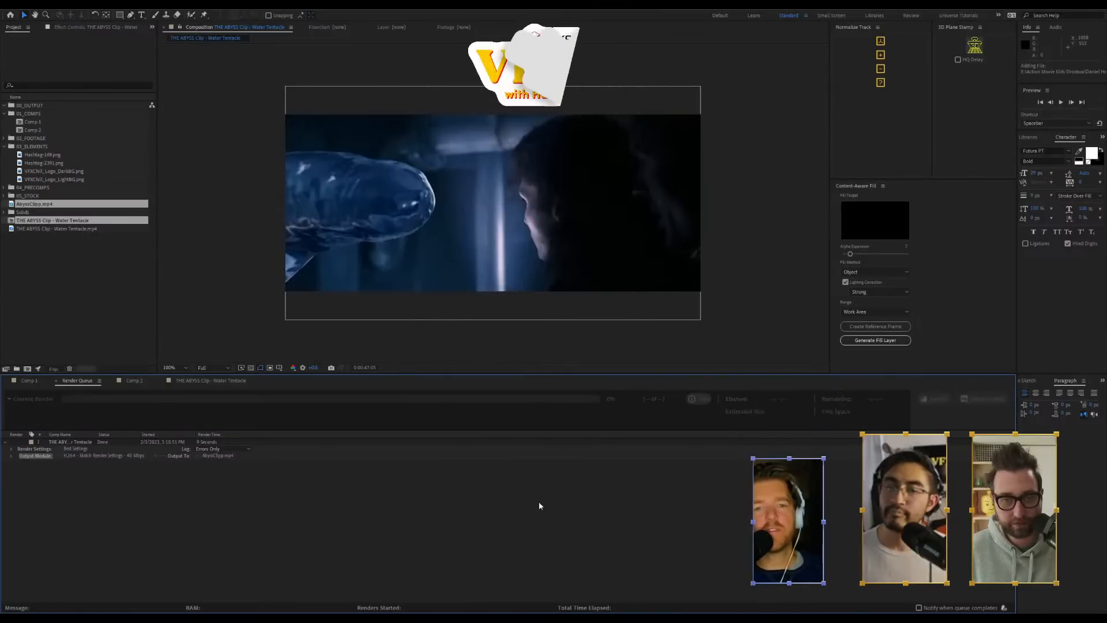
Create a new composition from the rendered AbyssClipp.mp4 footage
click(60, 206)
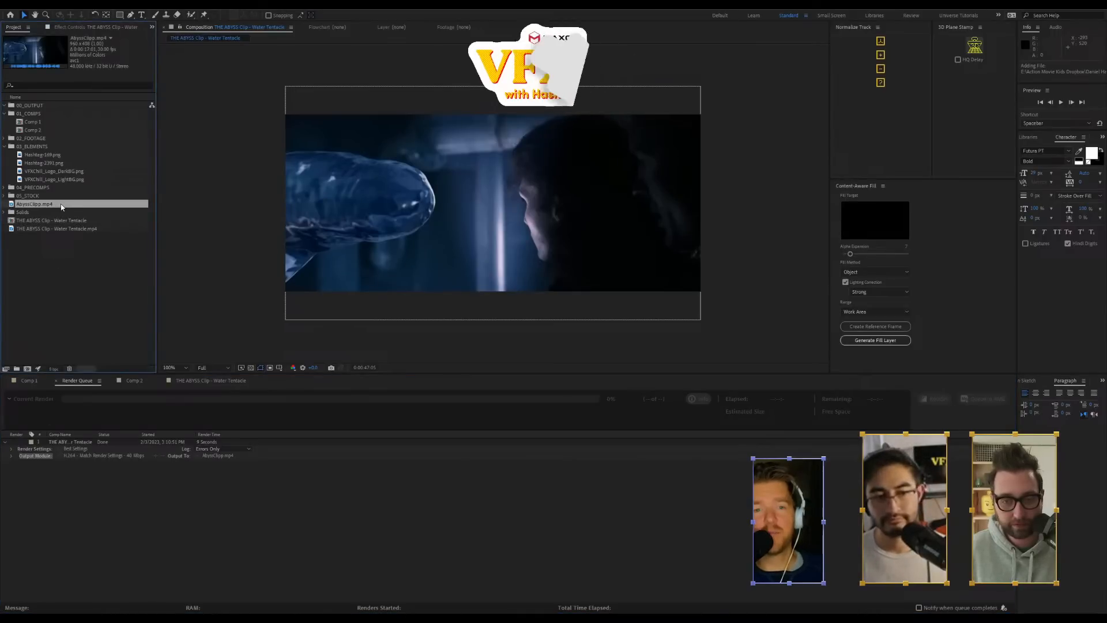
click(28, 369)
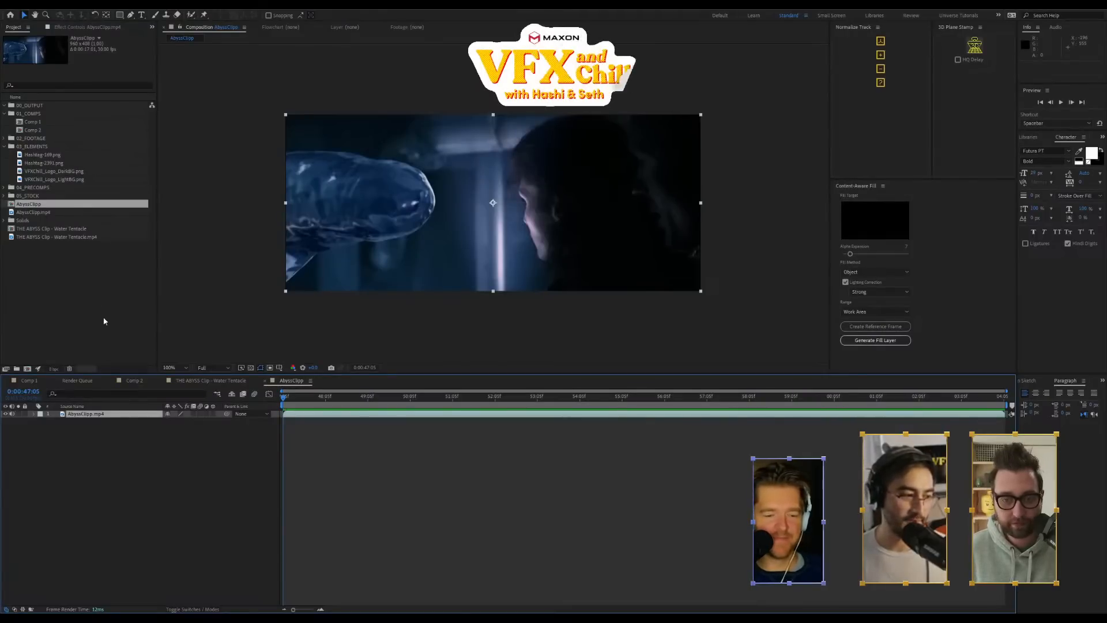
click(60, 171)
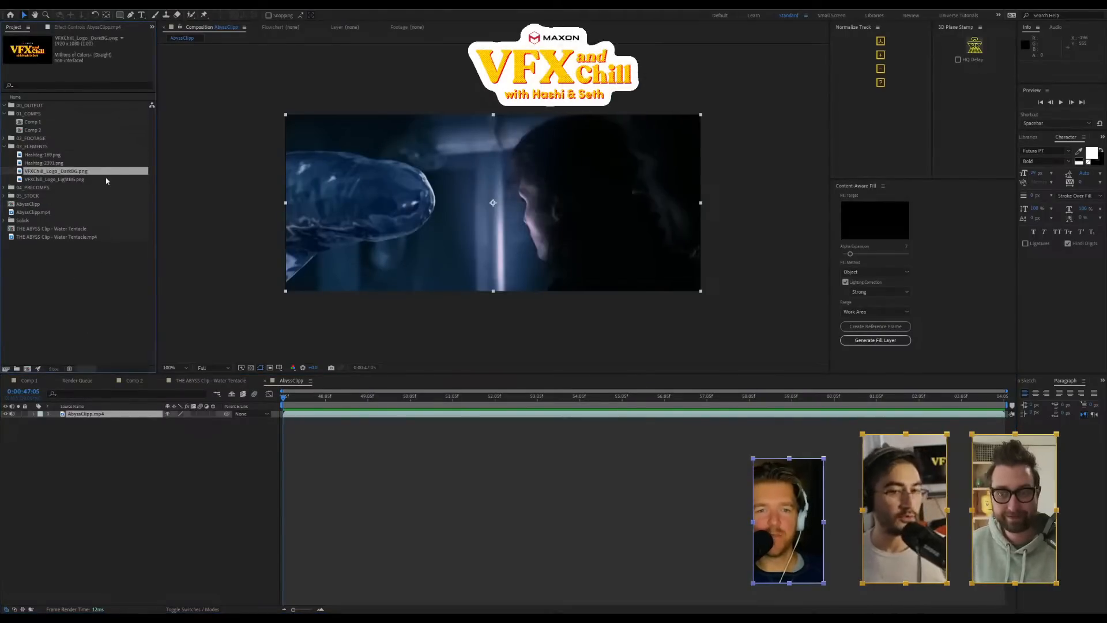
click(124, 281)
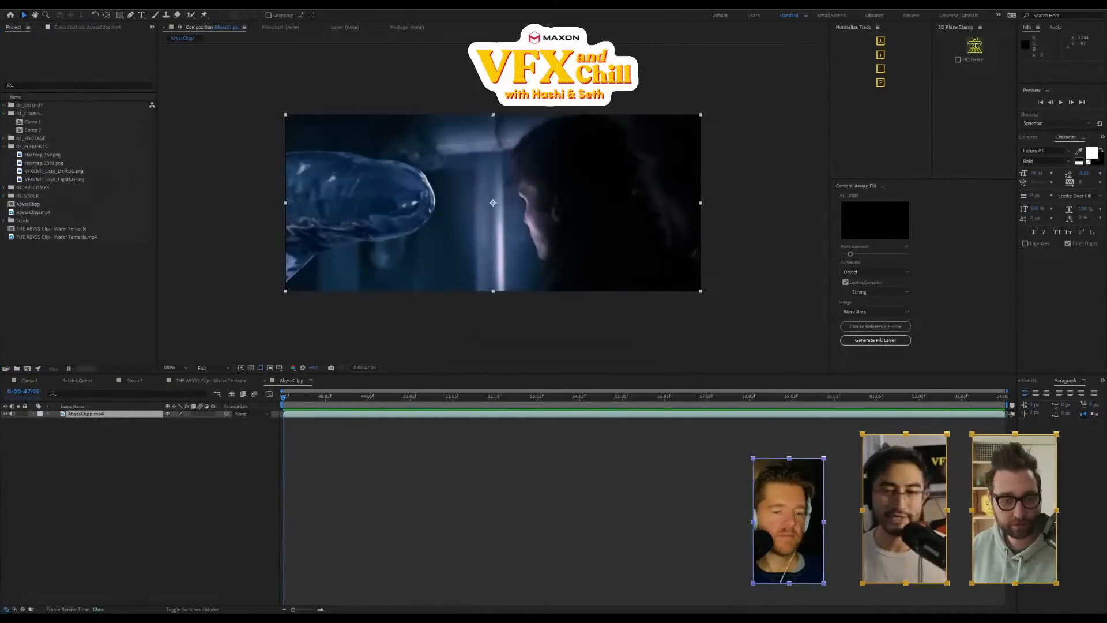
click(789, 313)
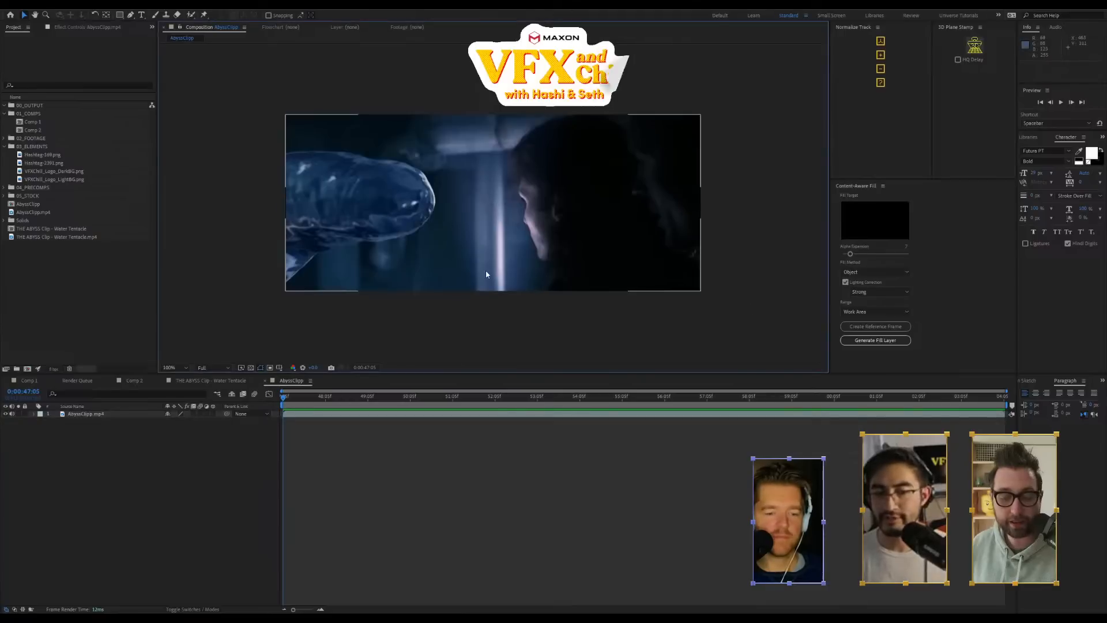
drag(424, 398, 278, 425)
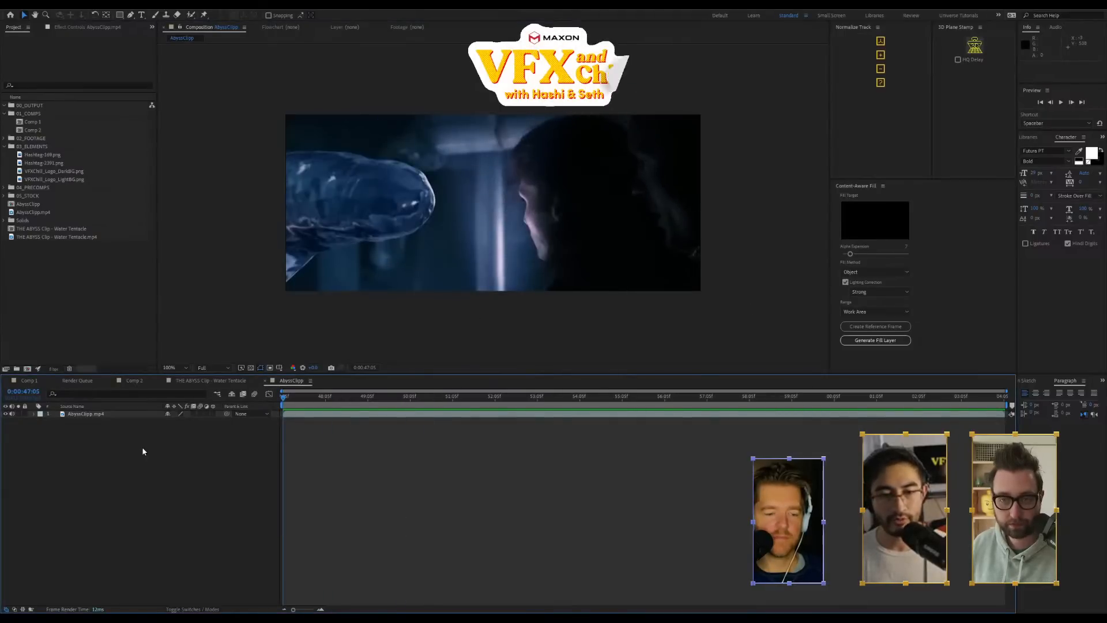
right_click(552, 144)
click(501, 184)
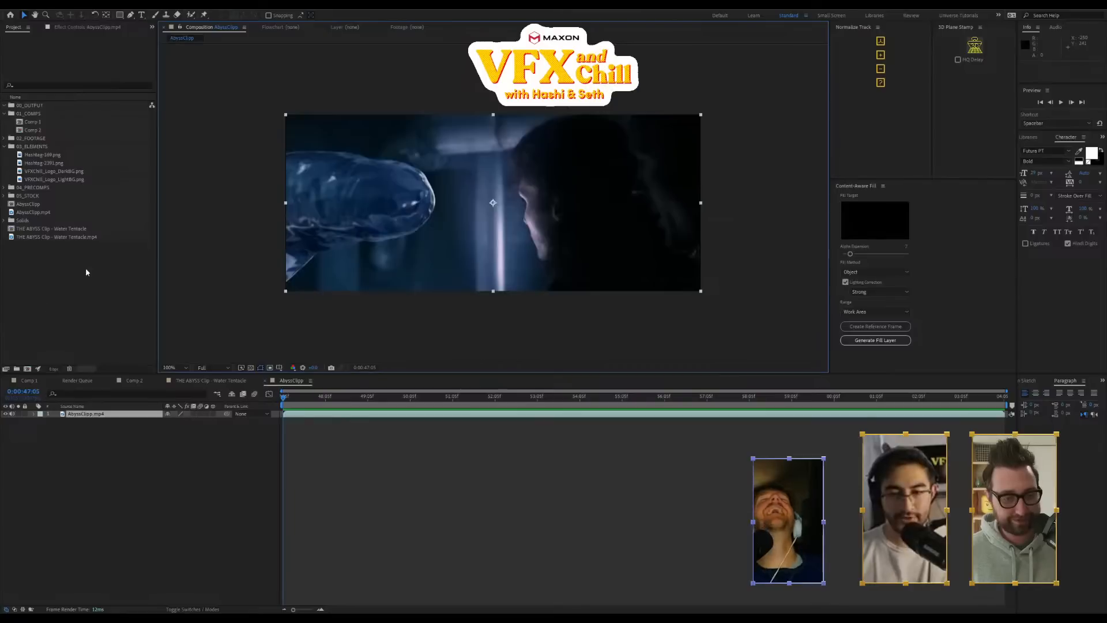
Create a second composition from AbyssClipp.mp4 and go to 0:00:54:11, the shot of the three faces
drag(40, 218, 28, 369)
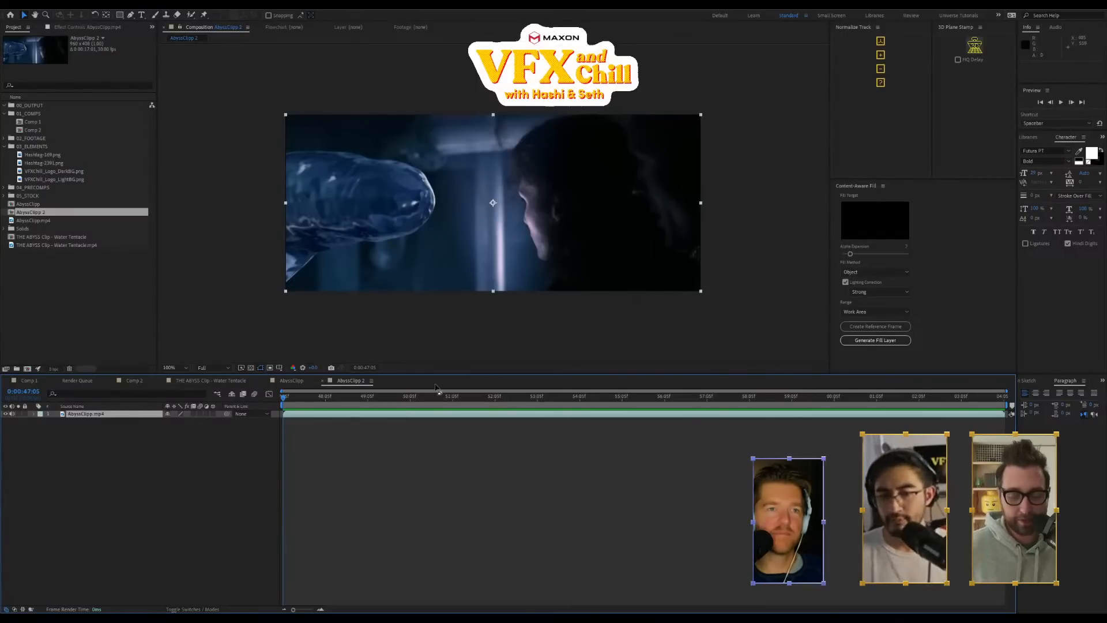
drag(436, 388, 588, 448)
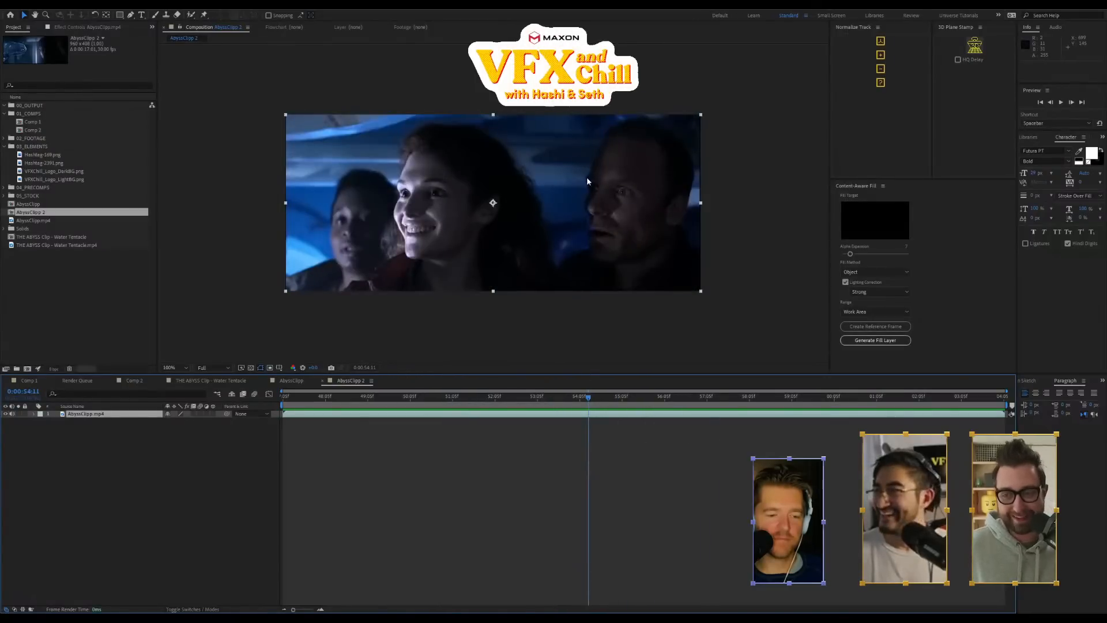
key(ctrl+space)
text(dep)
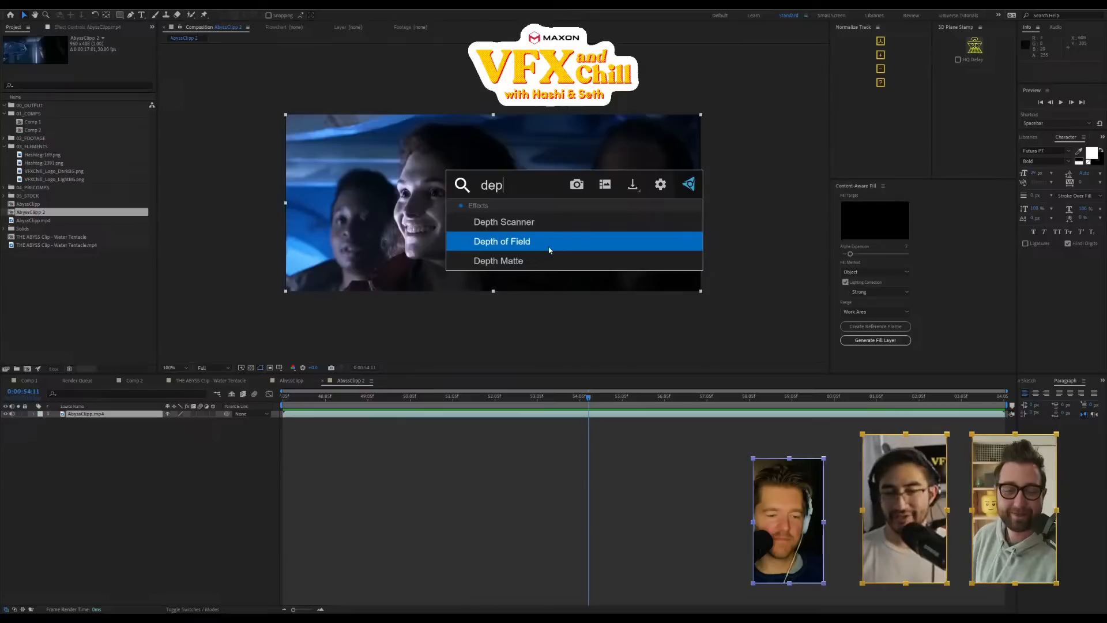
key(BackSpace)
click(549, 247)
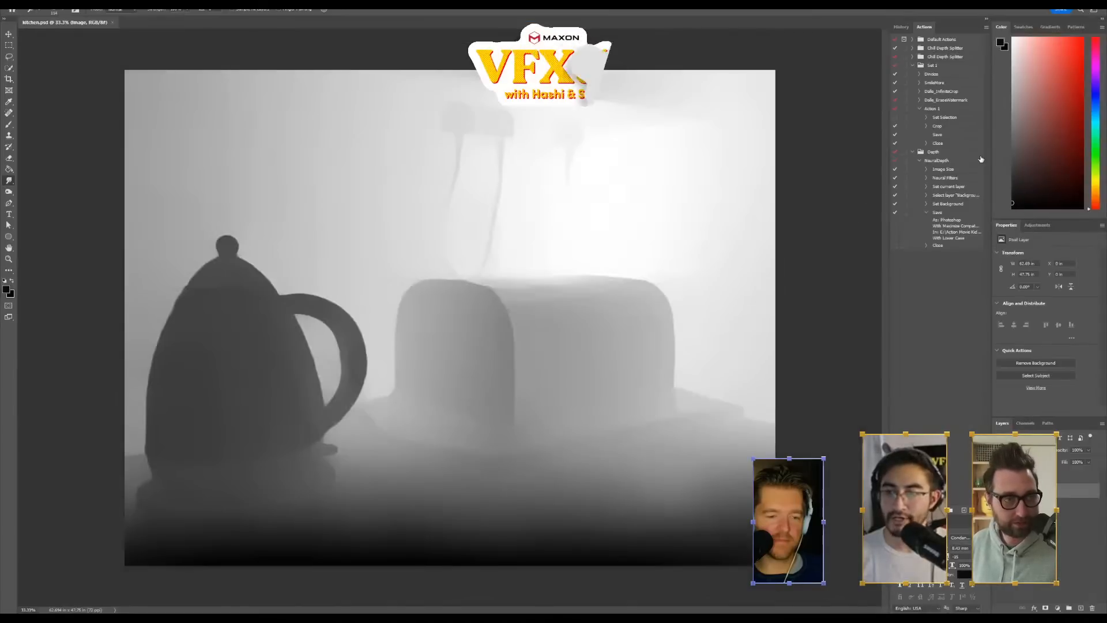
In Photoshop, select the Depth action set and locate the Batch automation command without running it
click(973, 153)
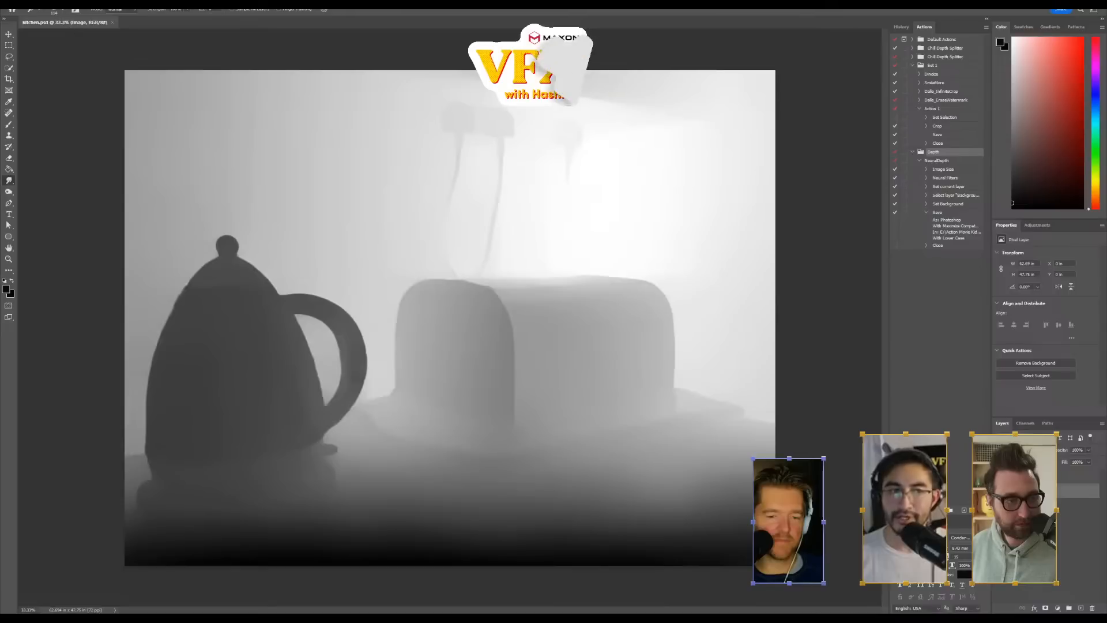
click(31, 1)
mouse_move(19, 1)
mouse_move(44, 207)
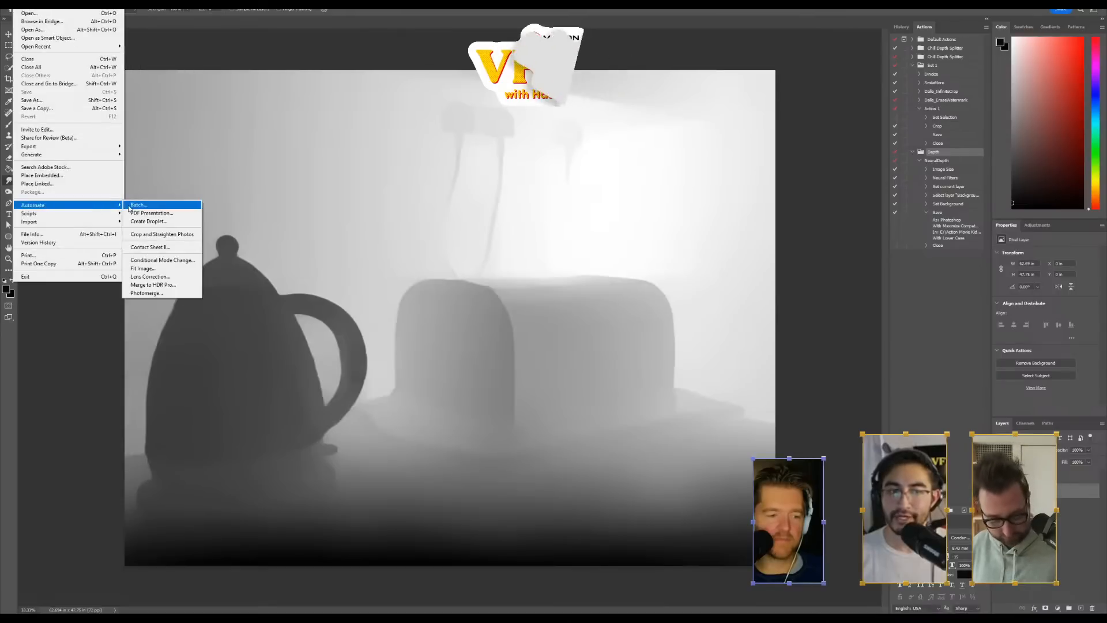
click(941, 156)
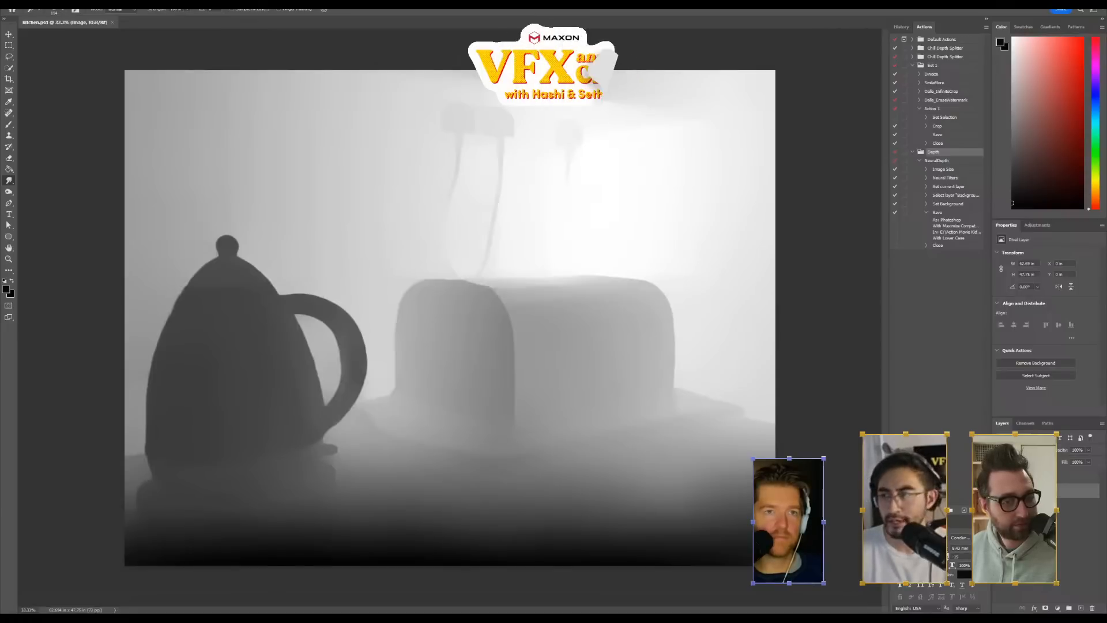
Switch back to After Effects, apply the Depth Scanner effect to the AbyssClipp.mp4 layer and preview its depth map
key(alt+Tab)
click(520, 283)
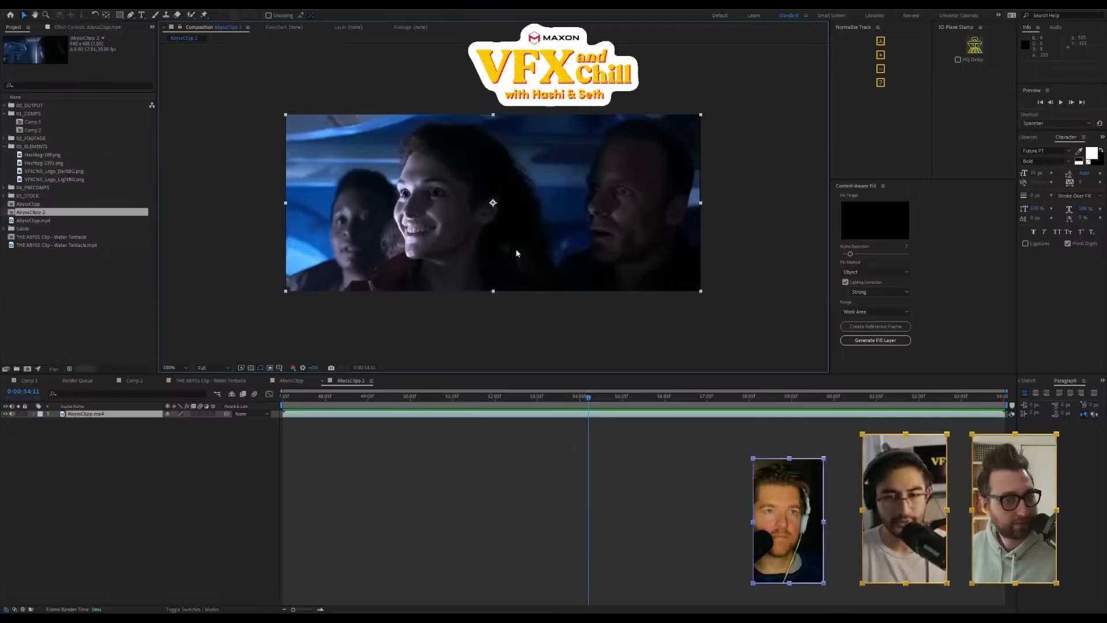
key(ctrl+space)
text(dep)
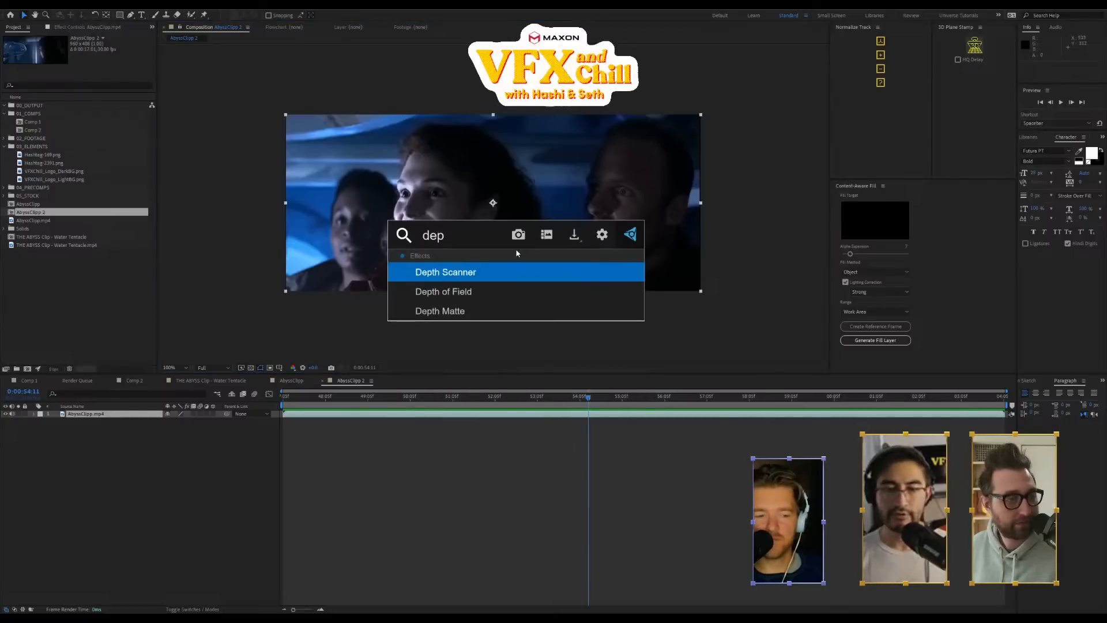
key(Return)
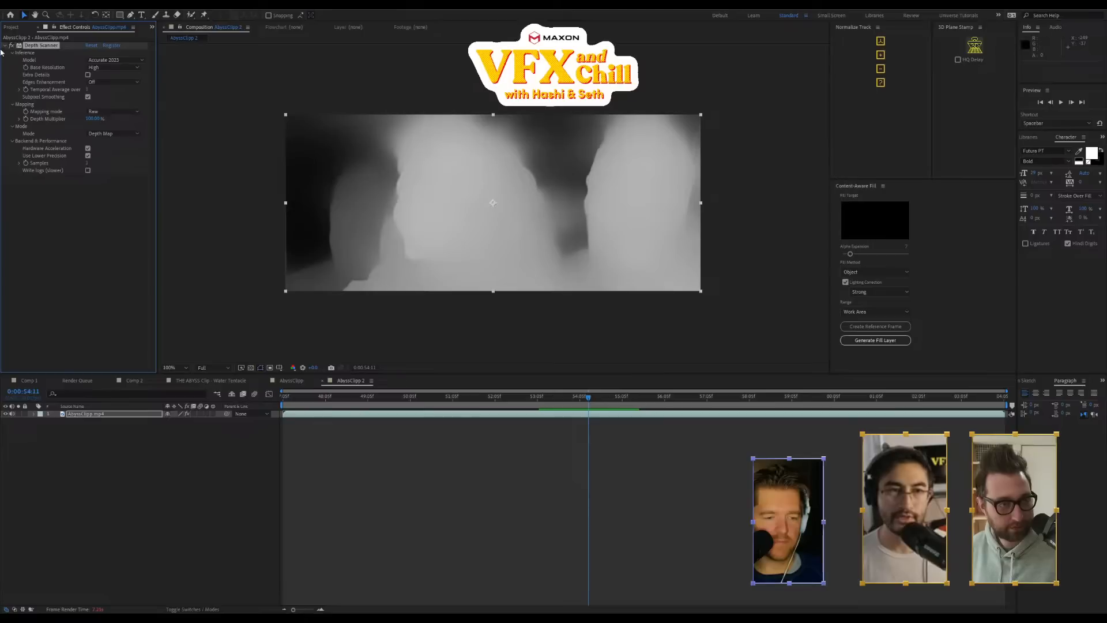
key(space)
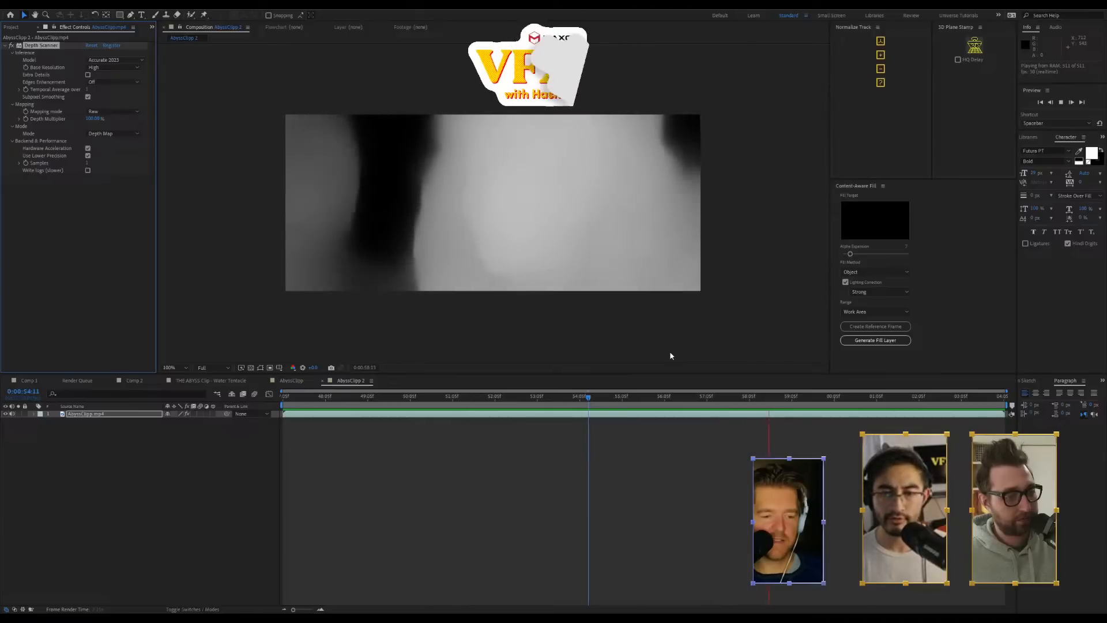
Stop the preview and scrub back through the clip to examine its depth map at earlier frames
key(space)
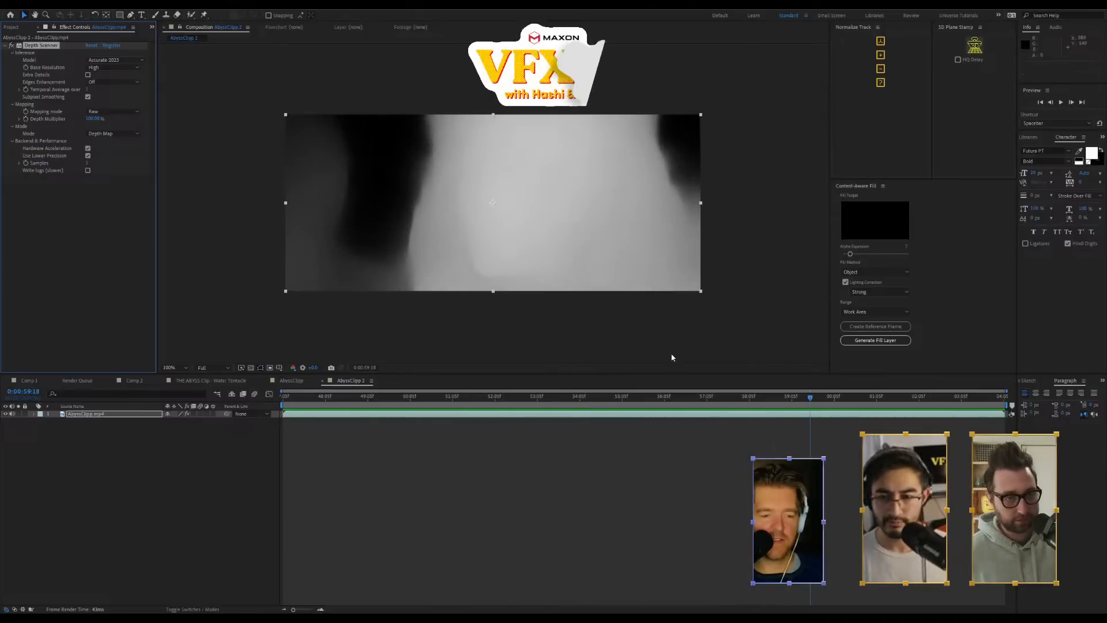
drag(810, 397, 497, 454)
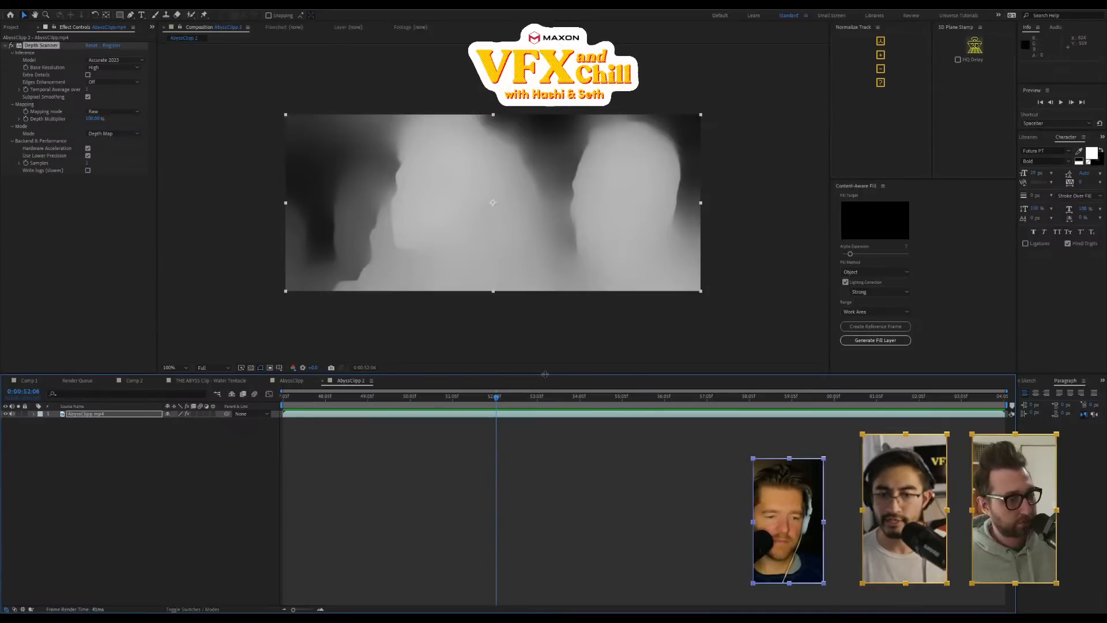
mouse_move(503, 400)
mouse_down()
mouse_move(523, 400)
mouse_move(493, 399)
mouse_up()
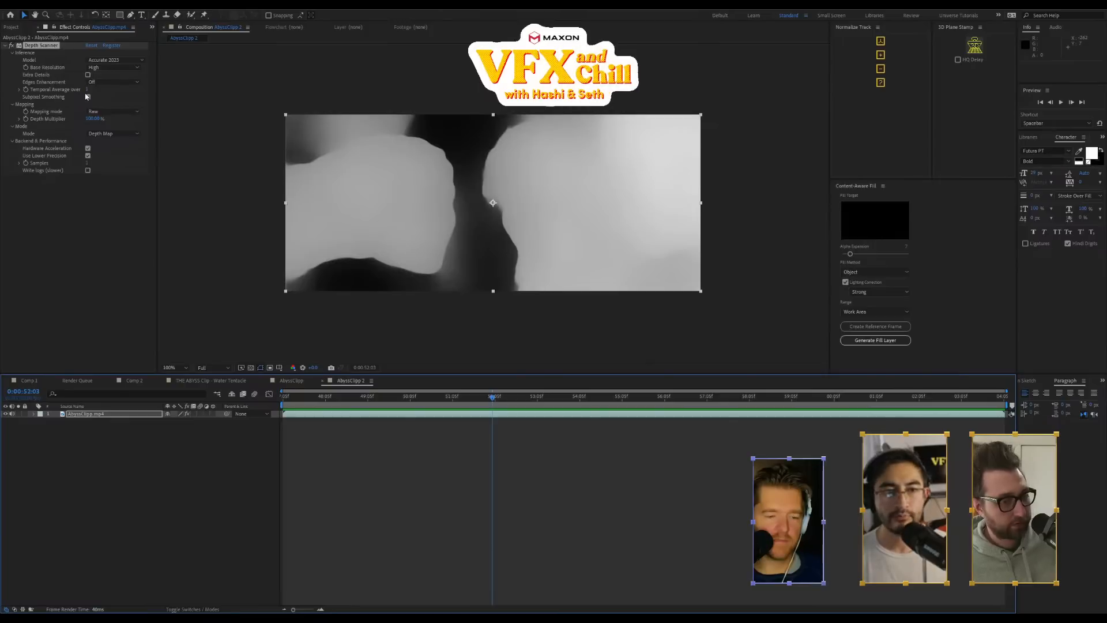
Set Depth Scanner's Samples to 2 and check the depth map on the shot of the faces
click(87, 163)
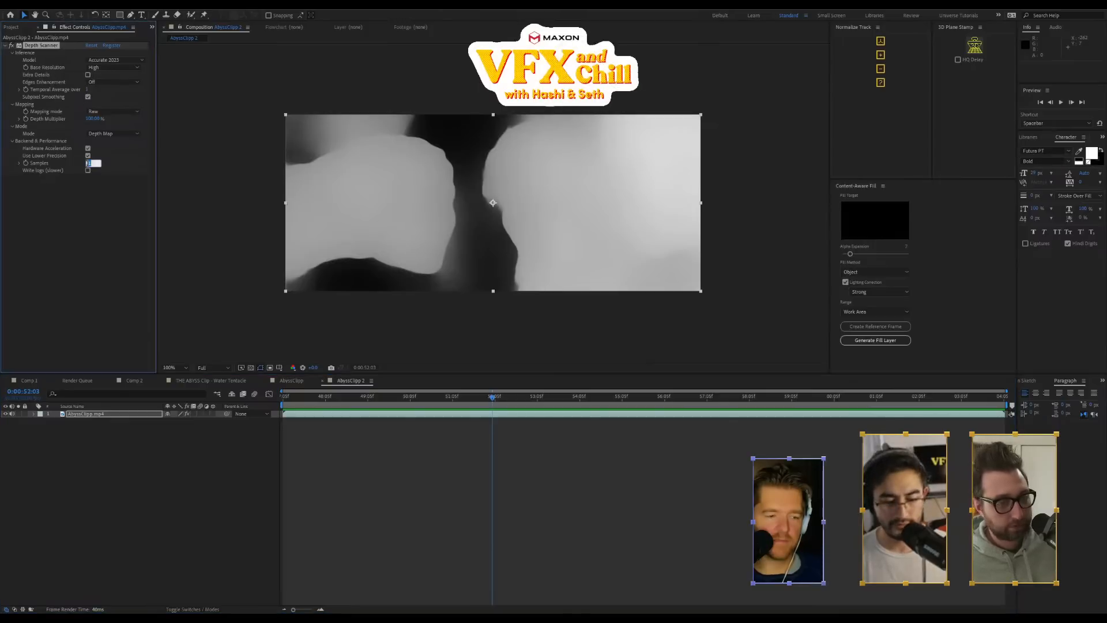
text(2)
click(114, 166)
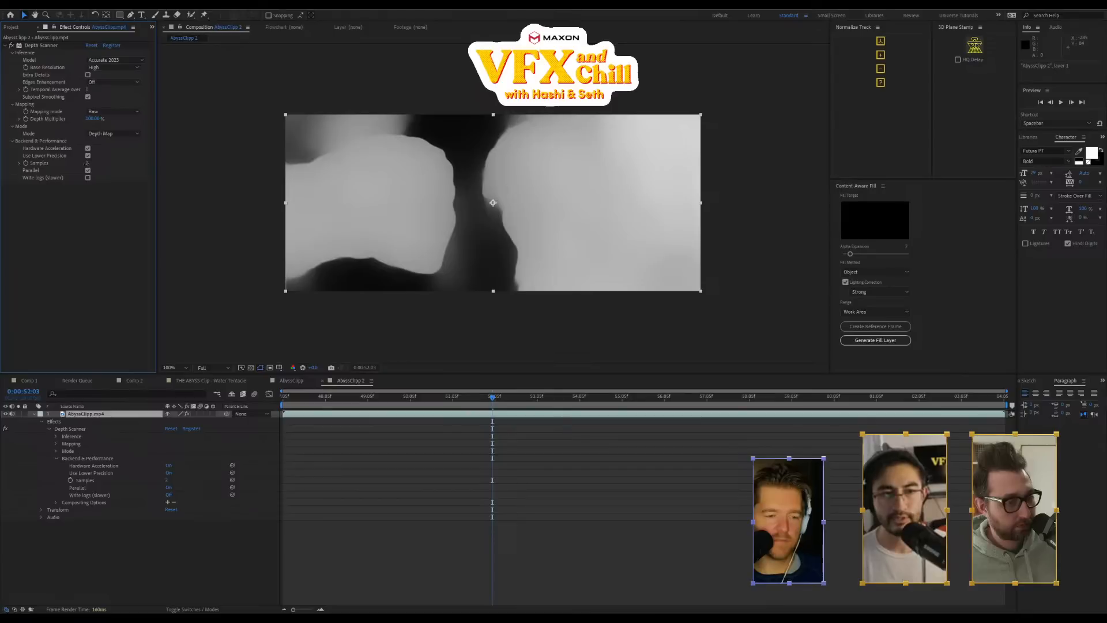
click(542, 138)
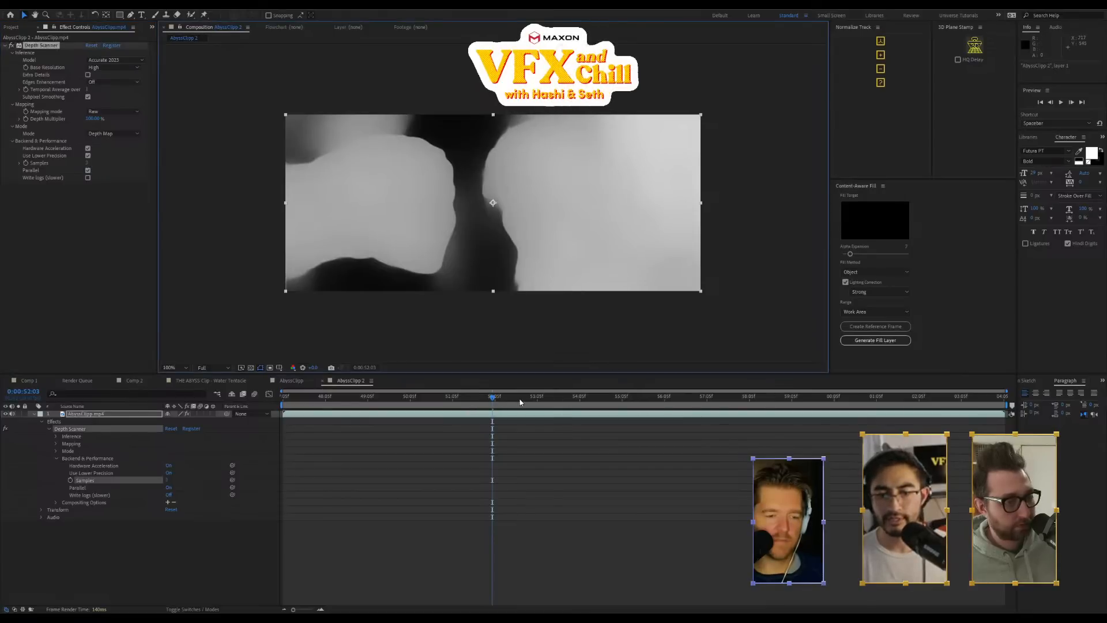
drag(520, 402, 563, 394)
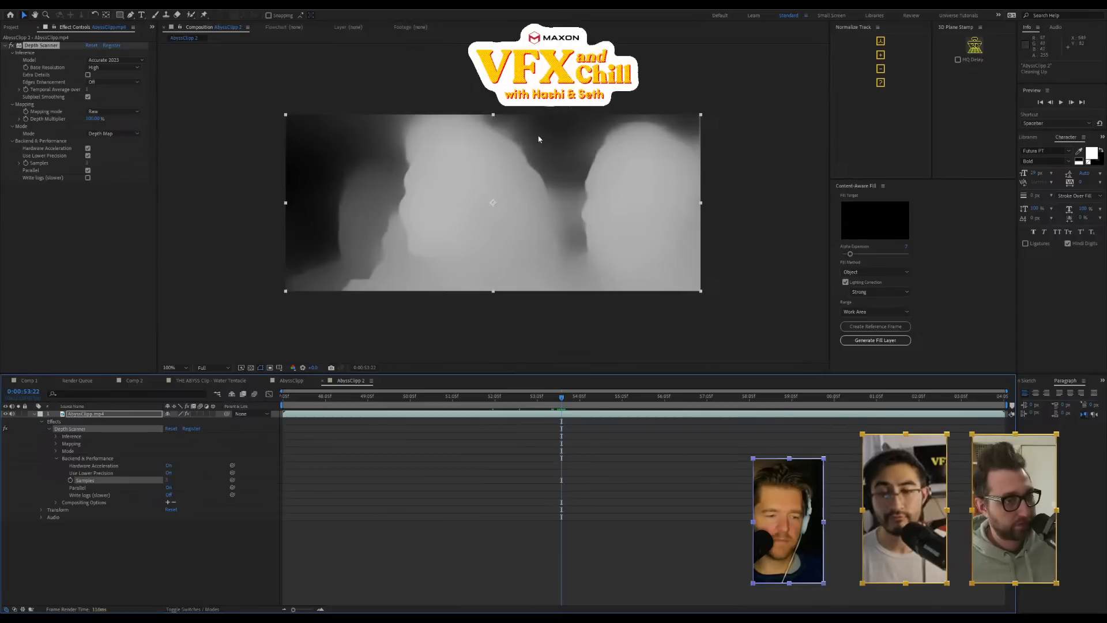
Set Depth Scanner's Edges Enhancement to High and inspect the depth-map edges around the faces up close
click(119, 84)
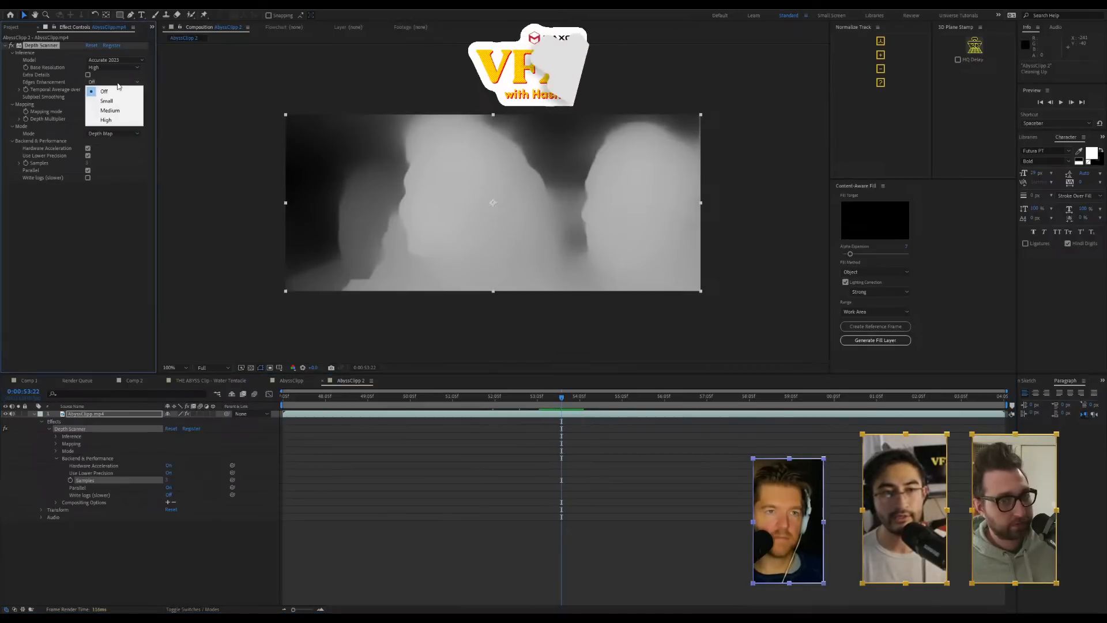
click(115, 121)
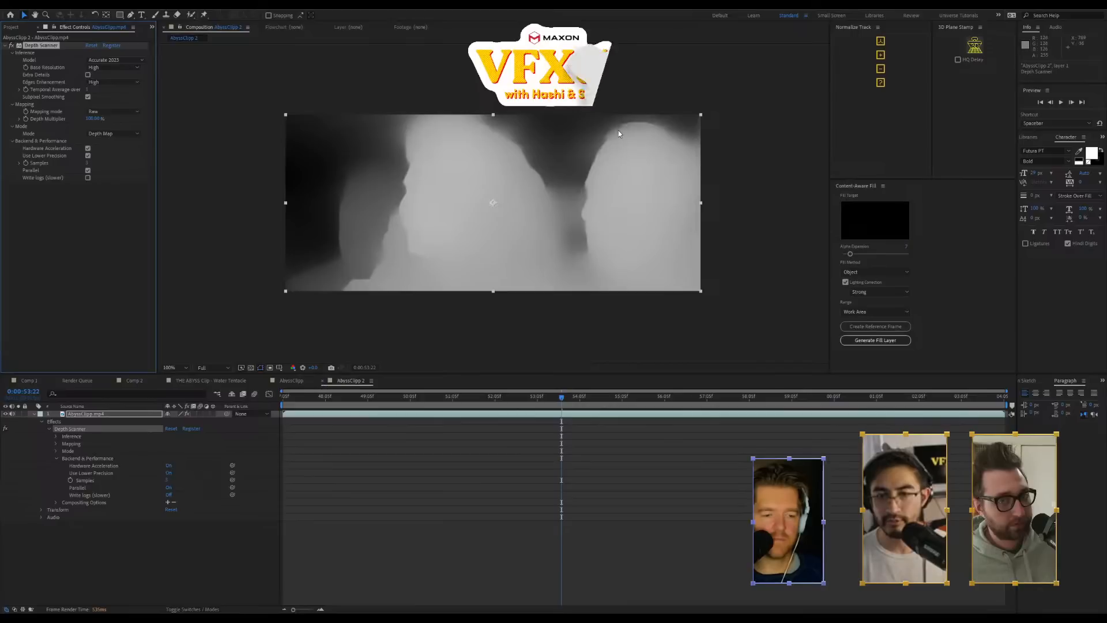
scroll(466, 207, up, 2)
drag(615, 136, 260, 323)
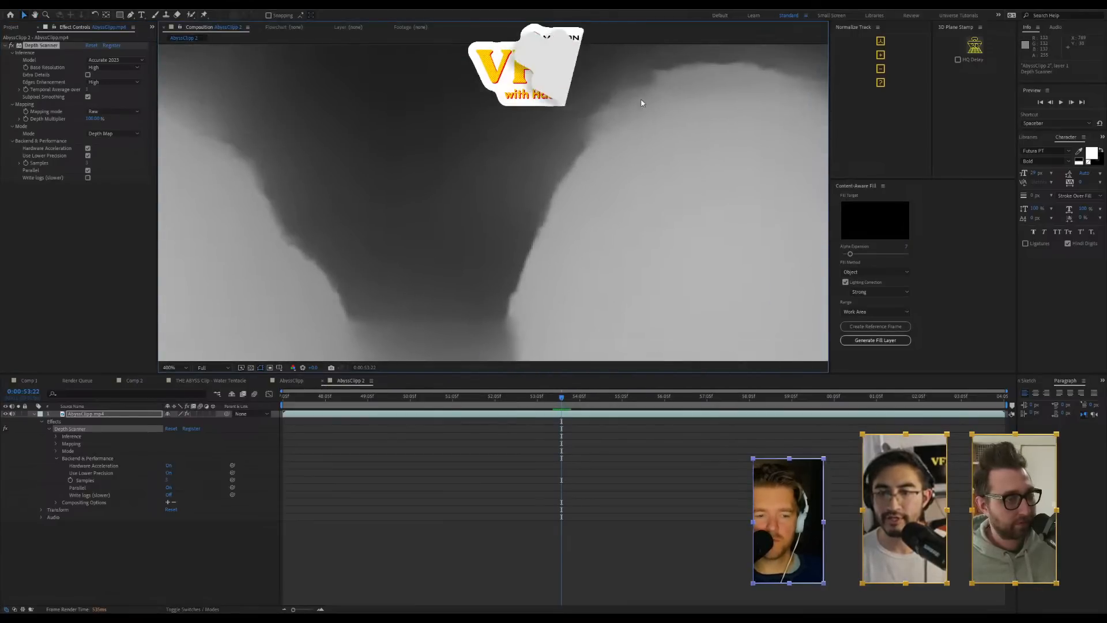
scroll(608, 128, down, 1)
scroll(504, 205, down, 1)
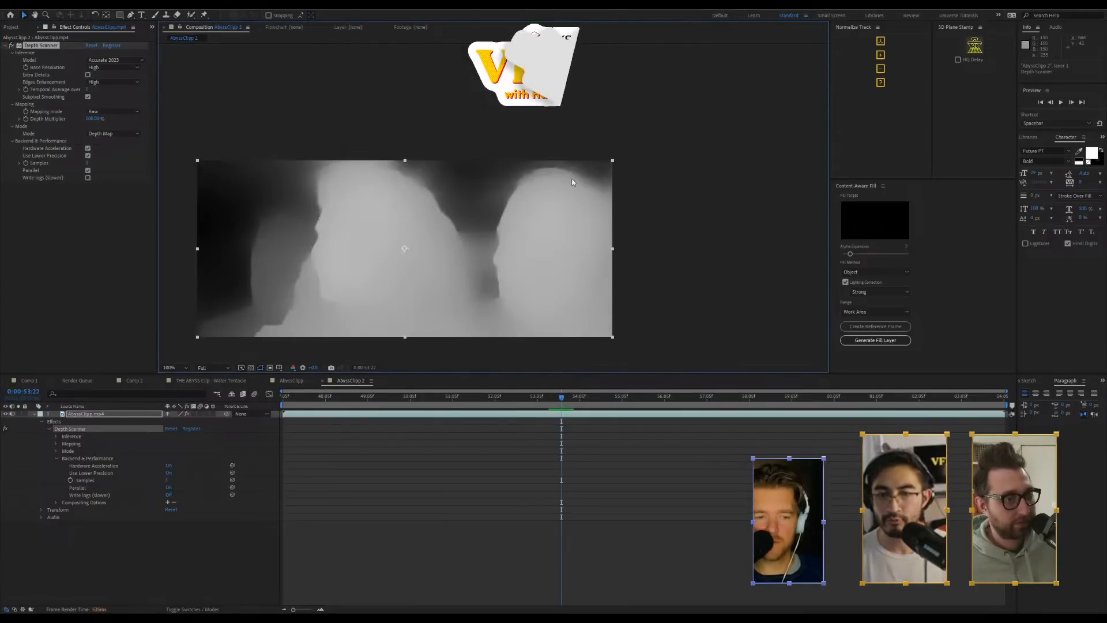
drag(345, 245, 423, 200)
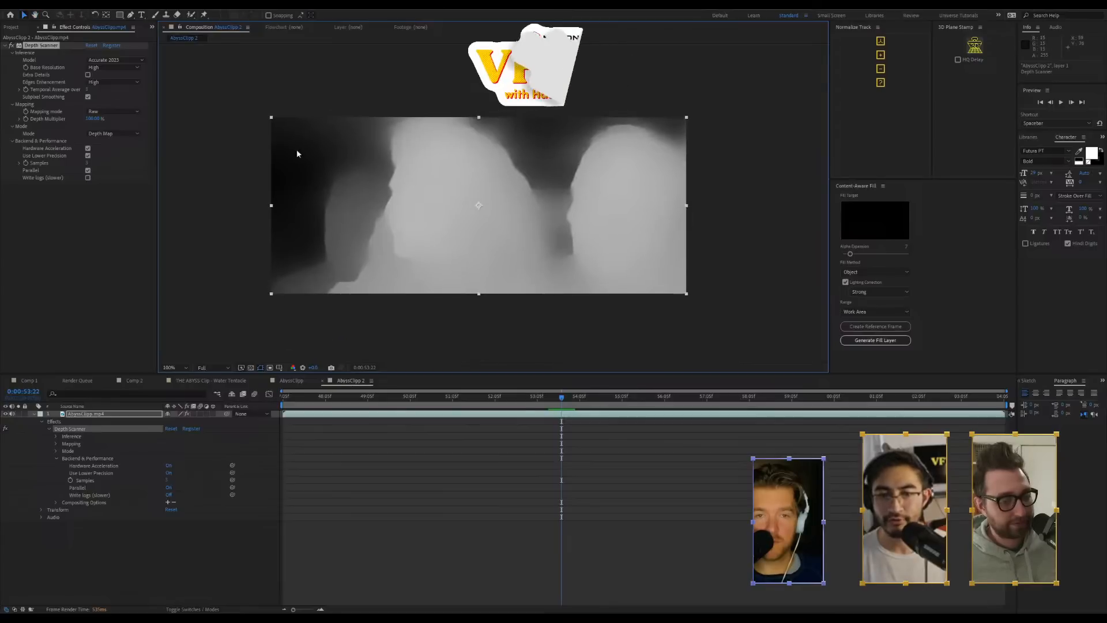
Play a short preview of the edge-enhanced depth map and return to the start of the composition
key(space)
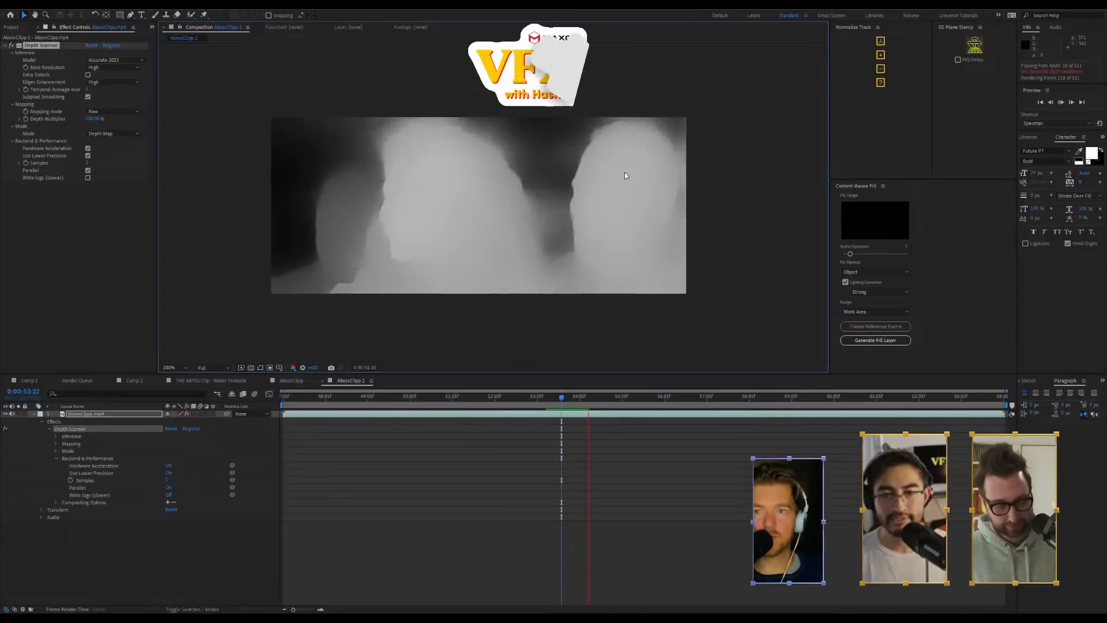
key(space)
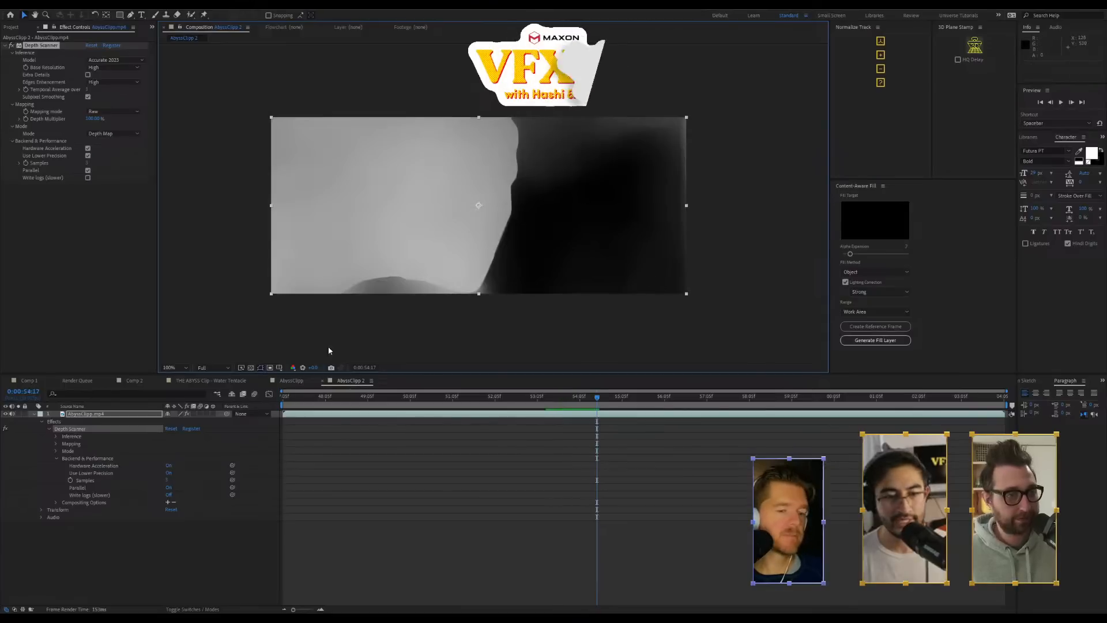
key(Home)
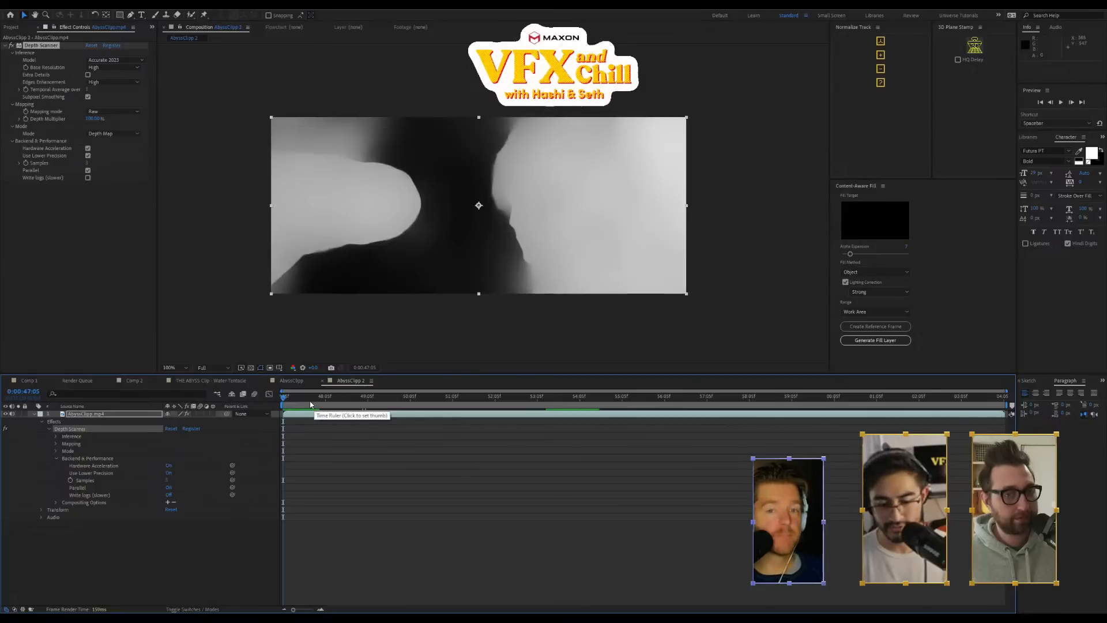
Add the AbyssClipp 2 depth-map composition to the render queue
click(83, 383)
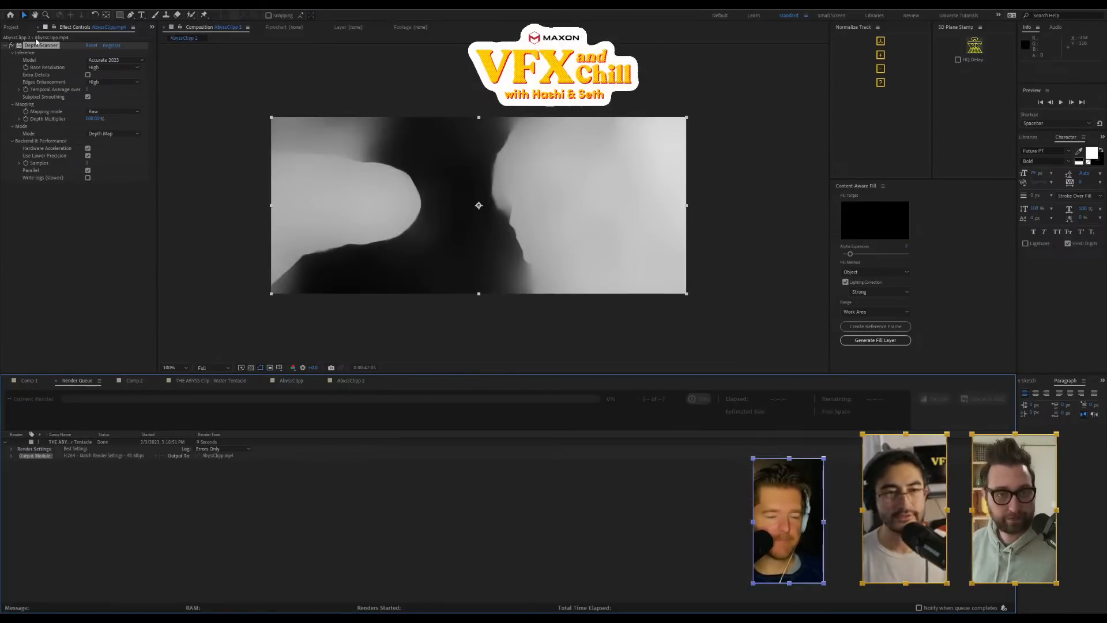
click(16, 28)
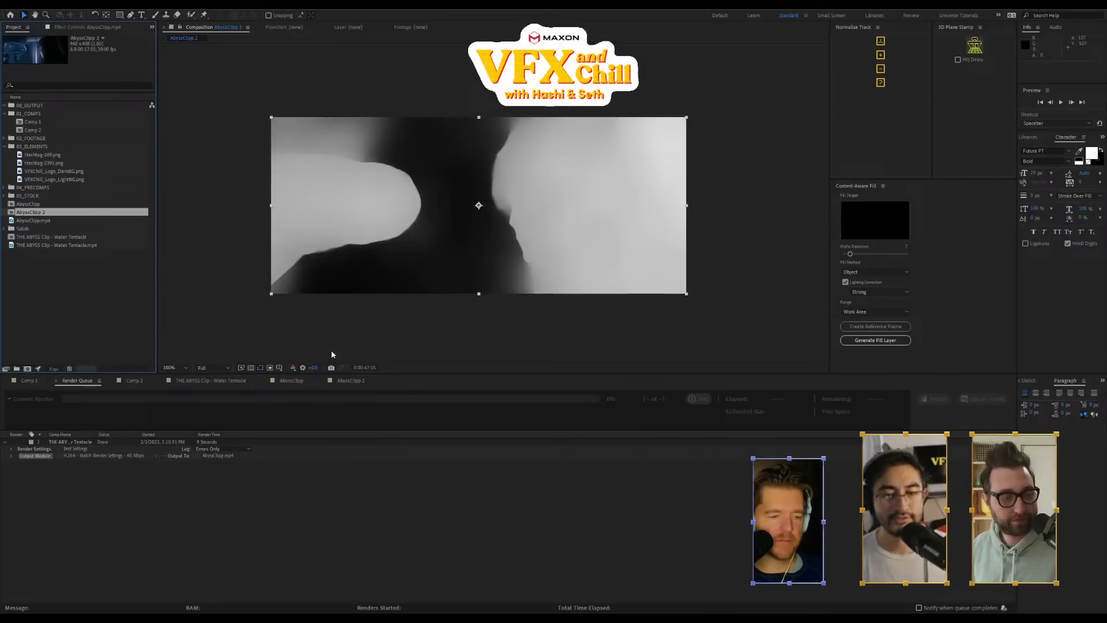
click(356, 383)
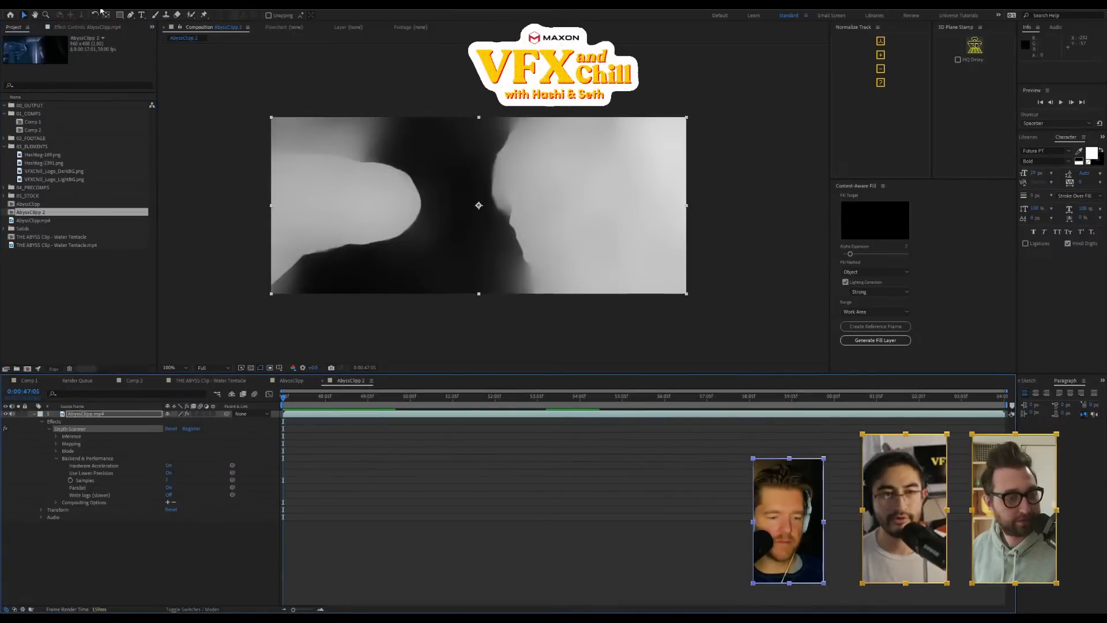
click(65, 6)
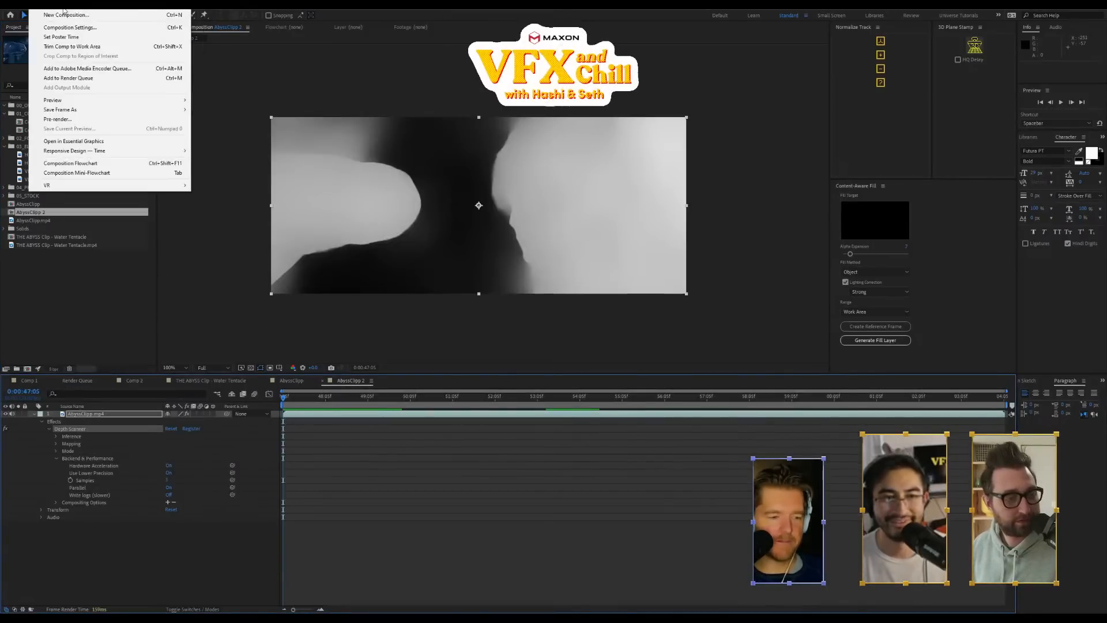
click(75, 77)
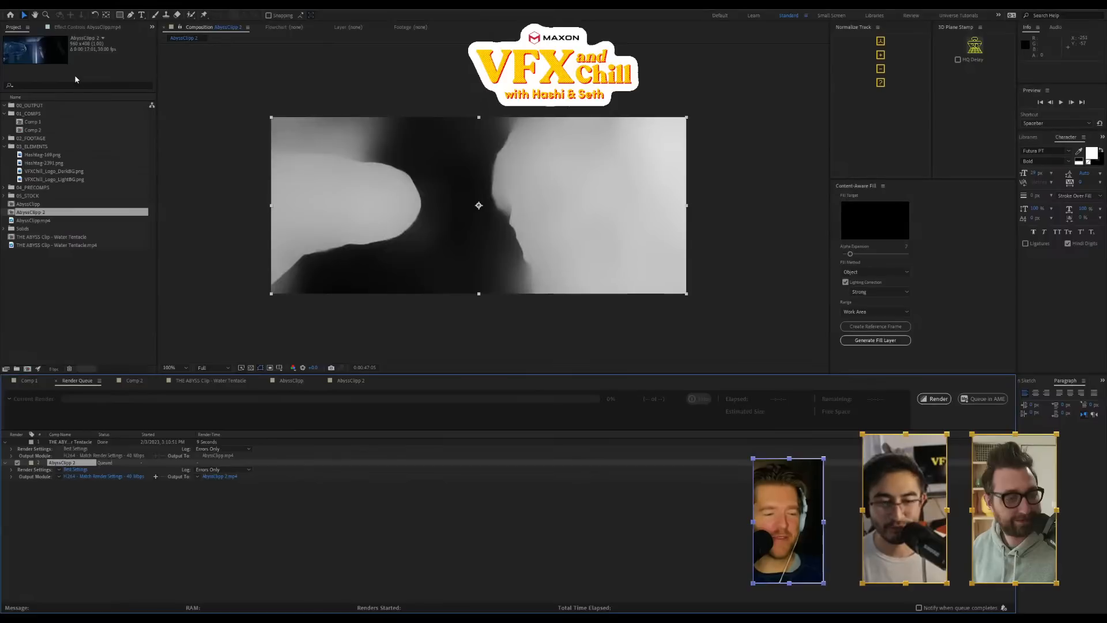
Set the render output to AbyssClipp 2.mp4 in the RENDERS folder and open its list of output module templates
click(223, 476)
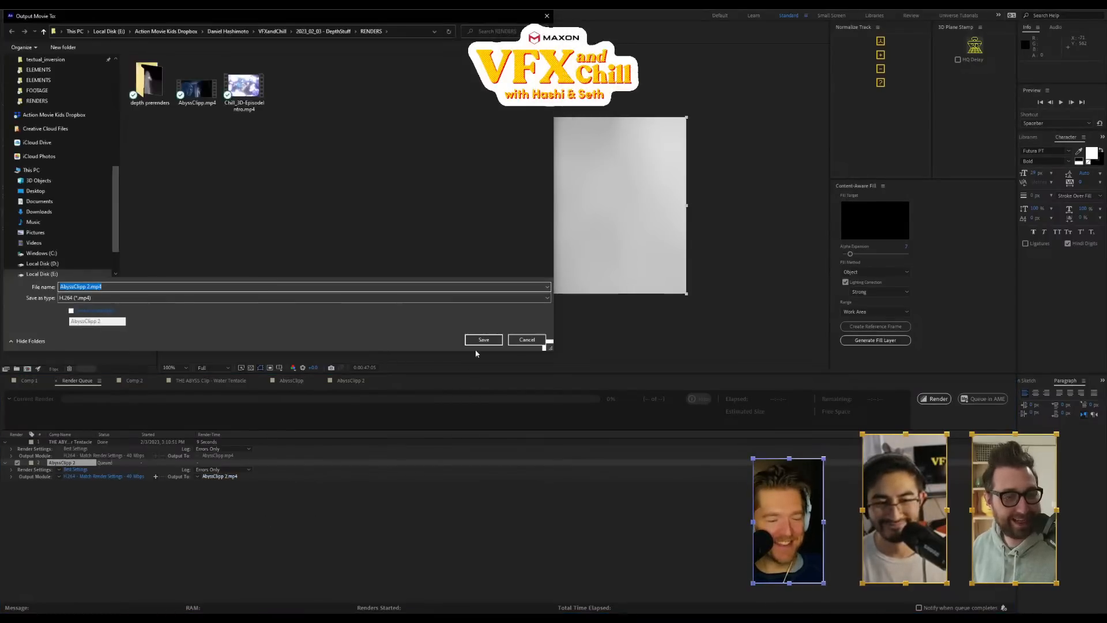
click(482, 341)
click(59, 478)
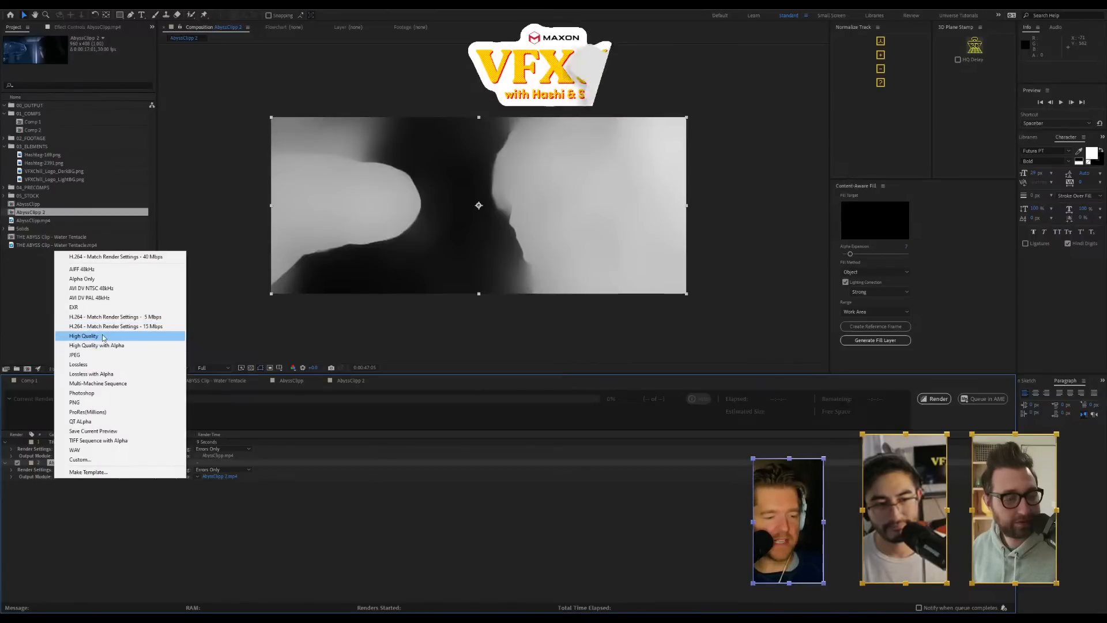
Assign the High Quality template with QuickTime format to the AbyssClipp 2 output module and render the queued composition
click(141, 338)
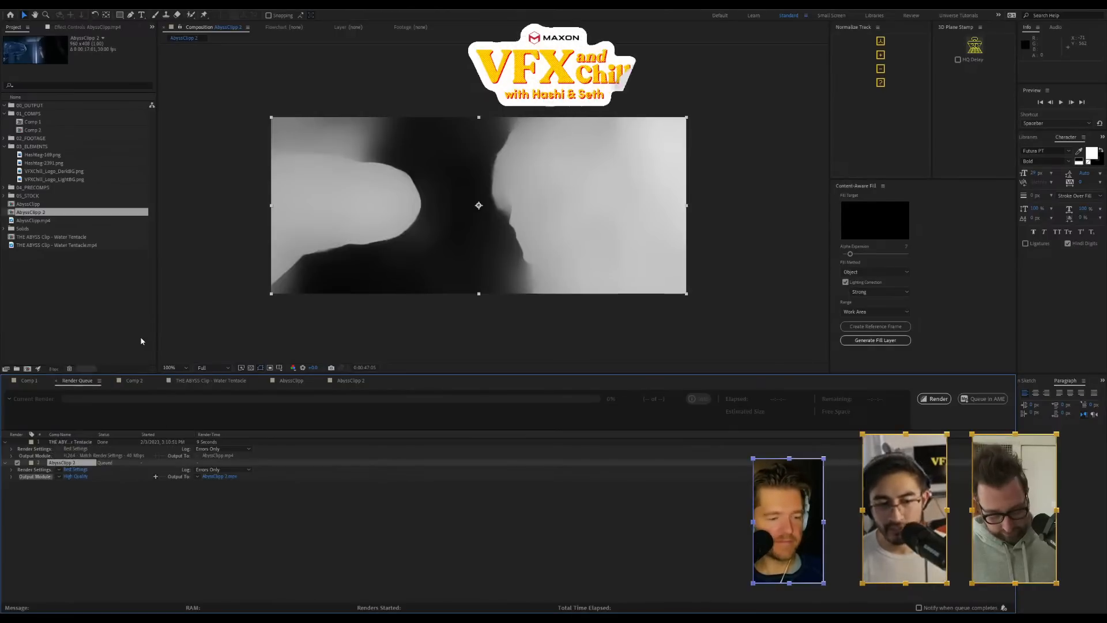
click(82, 476)
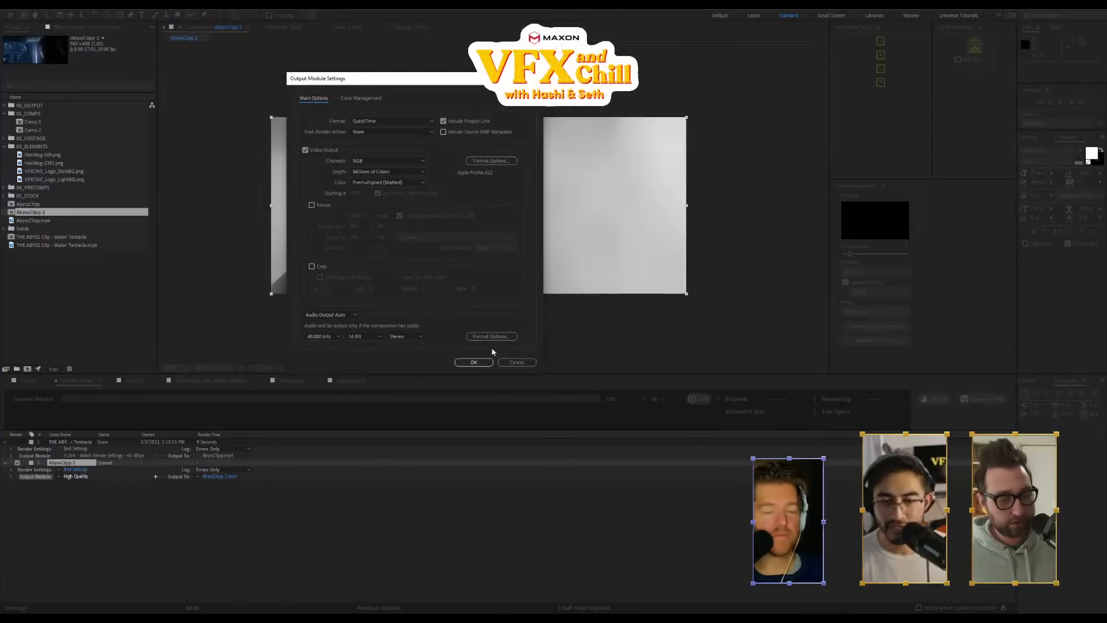
click(472, 363)
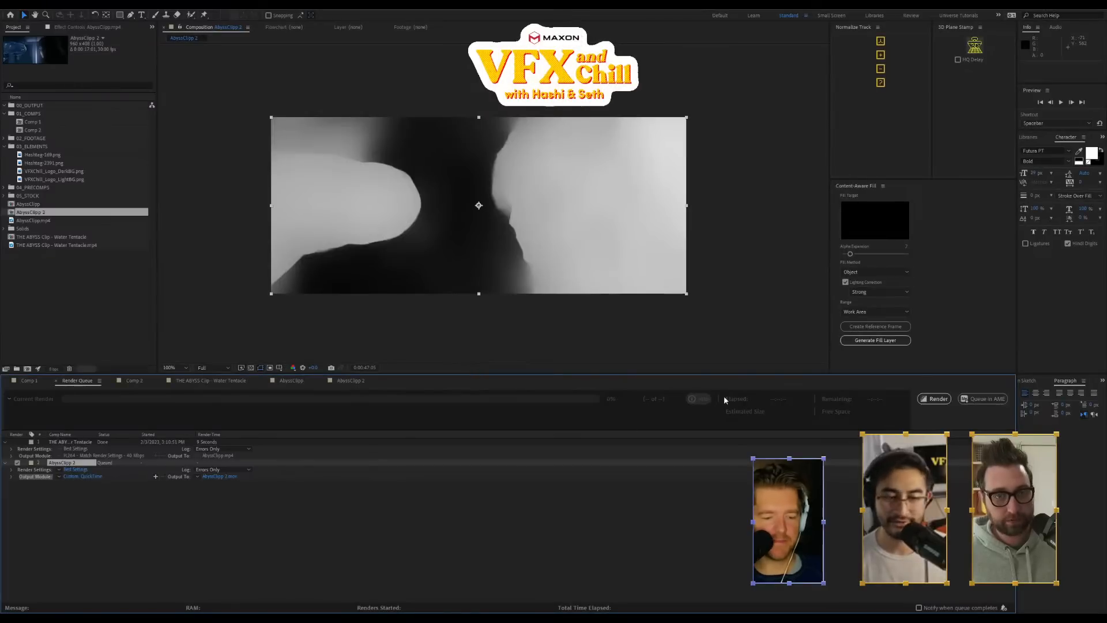
click(933, 398)
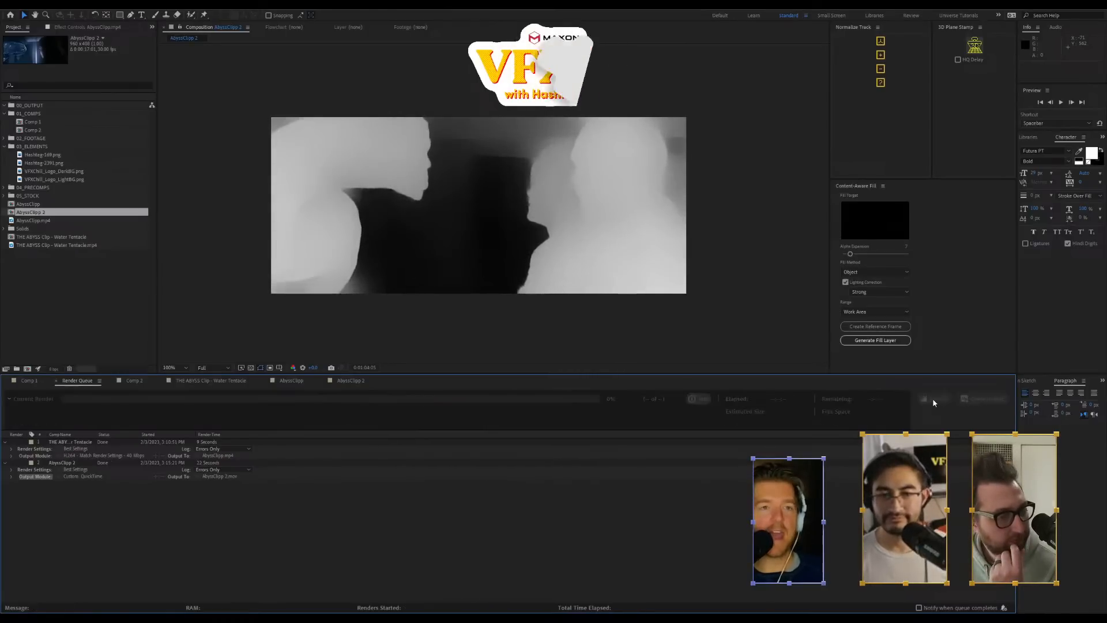
Play and scrub through the AbyssClipp 2 composition to examine its depth map across the character shots
click(362, 383)
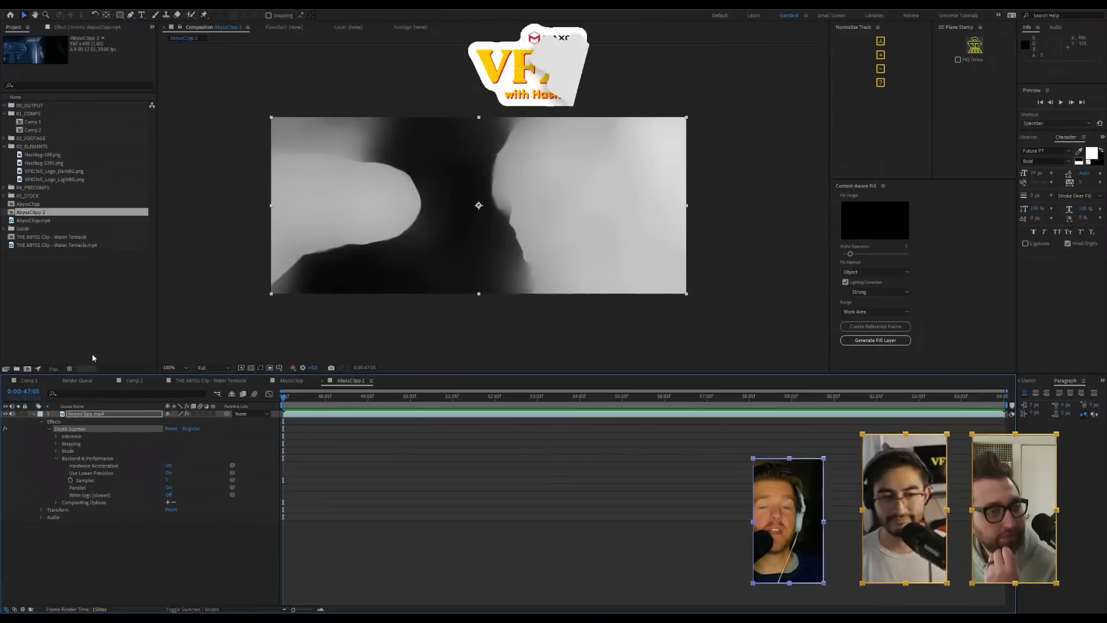
click(110, 413)
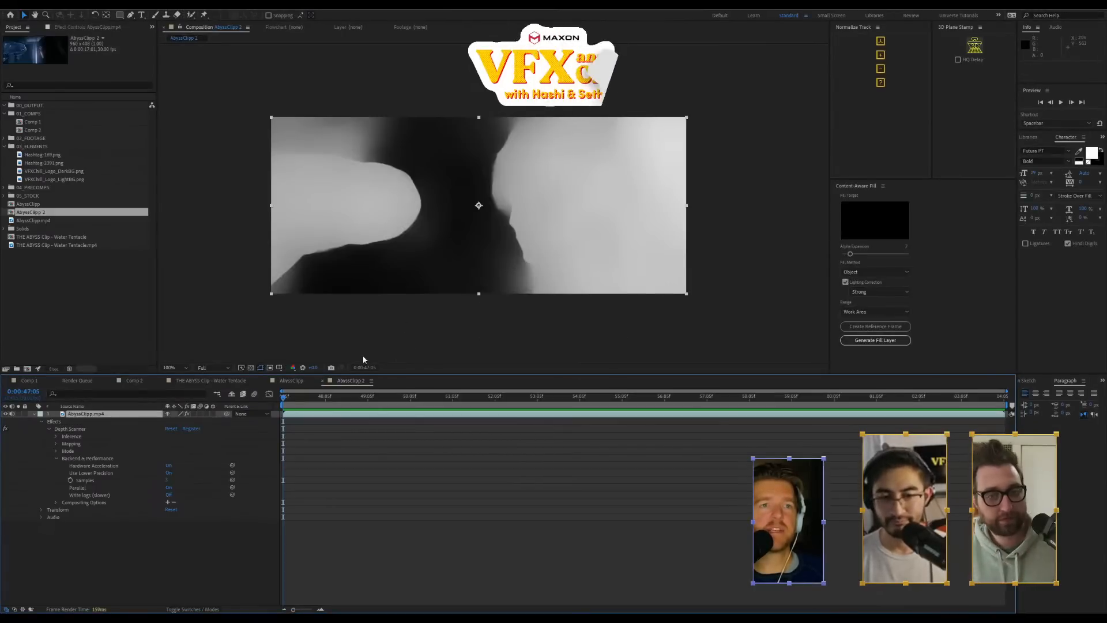
click(90, 278)
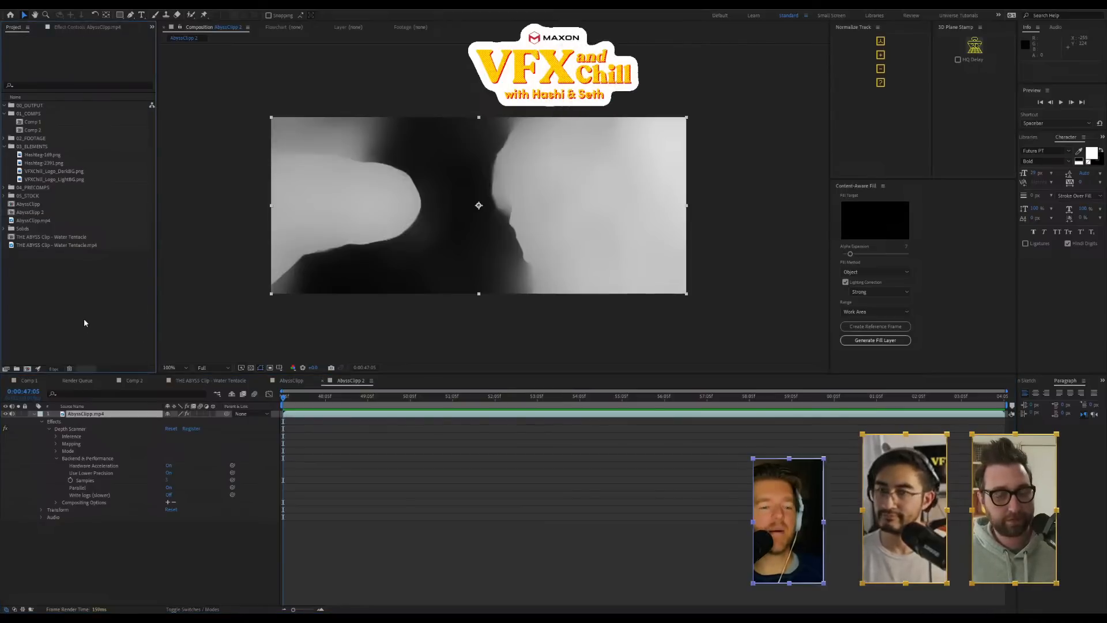
key(space)
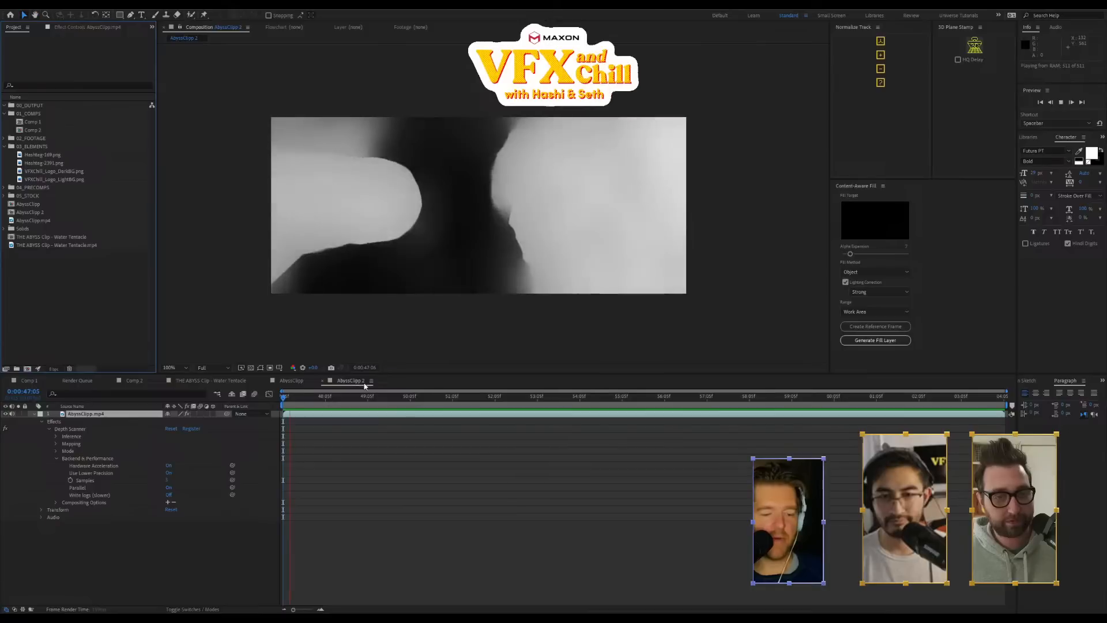
click(81, 414)
key(ctrl+space)
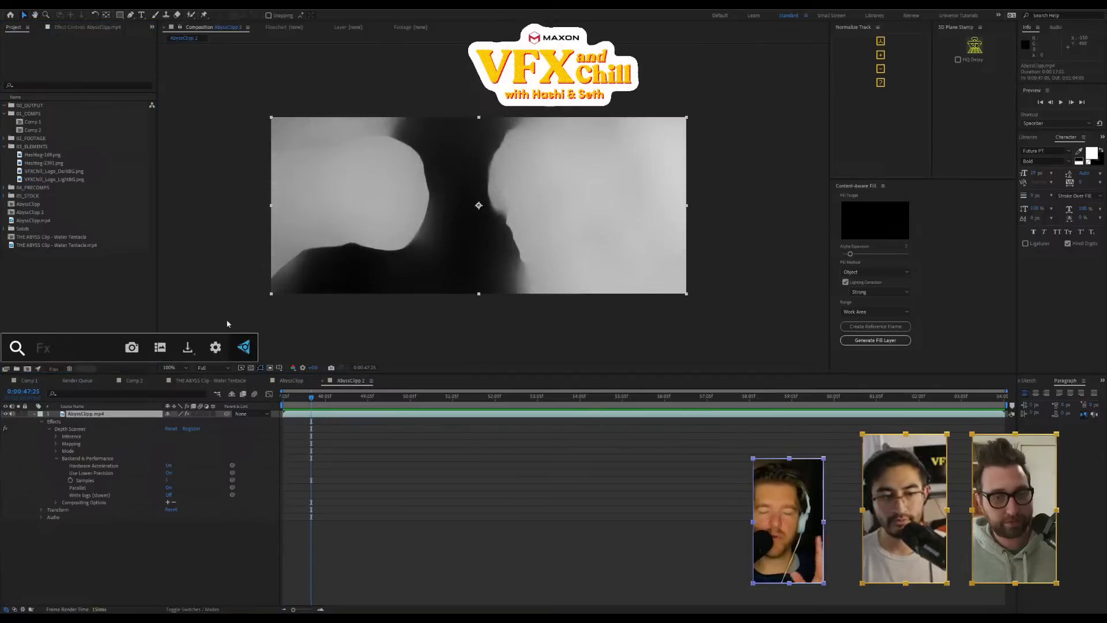
click(403, 335)
drag(325, 396, 619, 511)
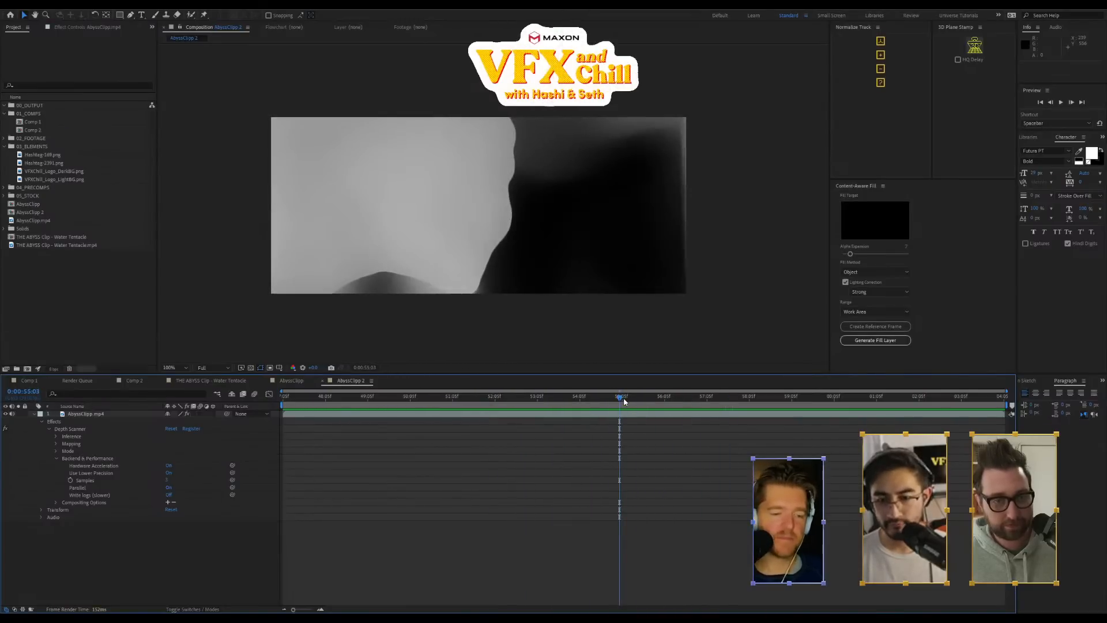
drag(624, 401, 653, 398)
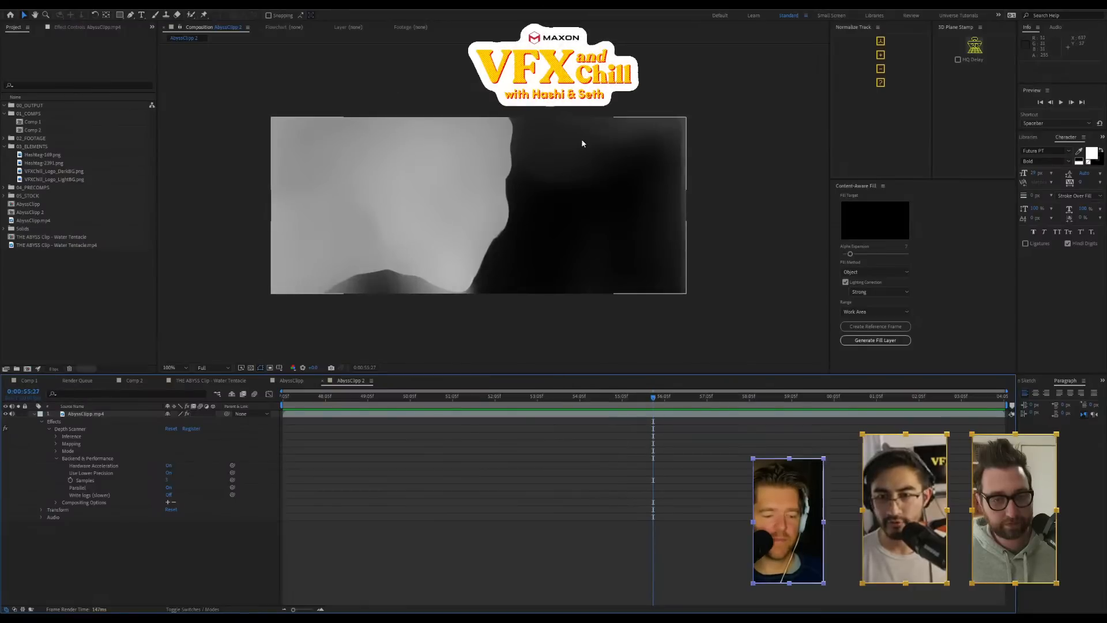
click(129, 414)
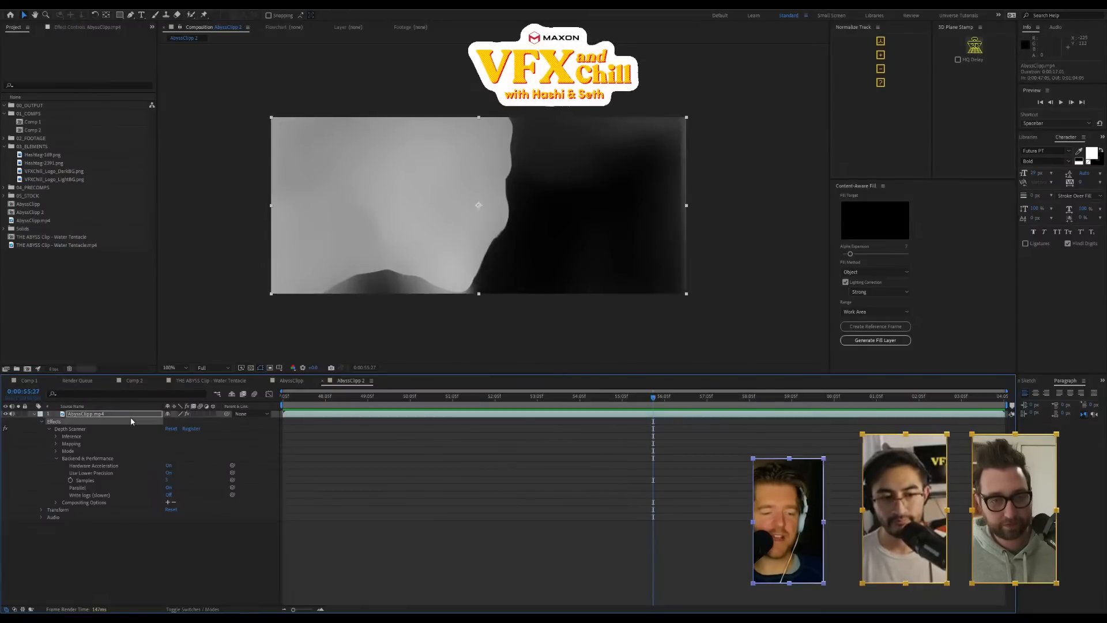
click(559, 461)
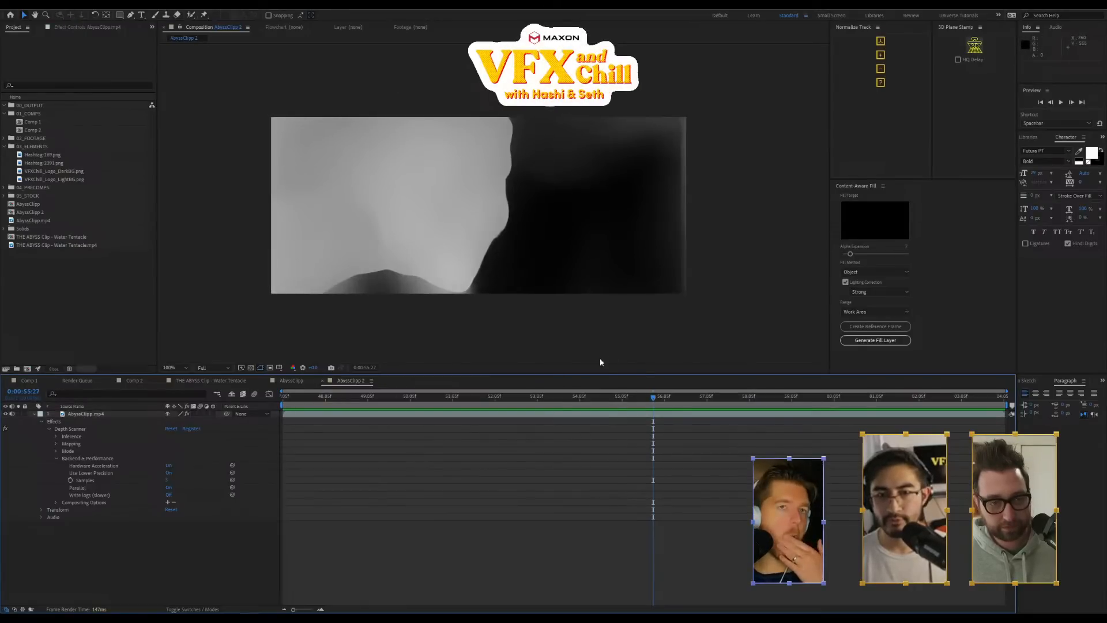
drag(652, 398, 383, 452)
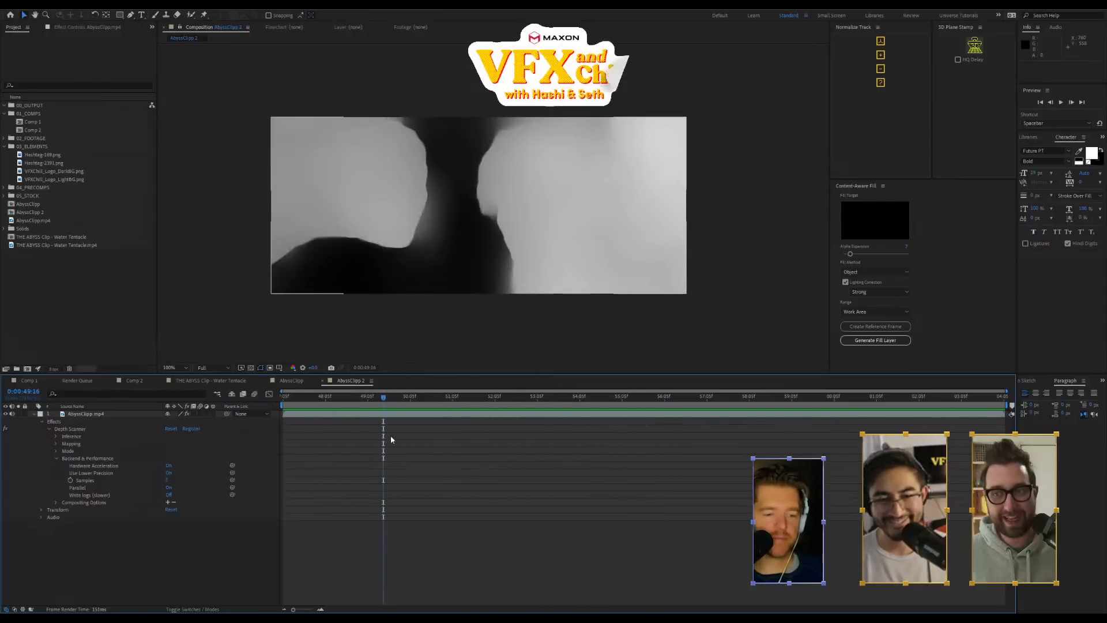
Import GroundhogDay3D.mp4 from the Clips folder and play it in an enlarged footage viewer
double_click(93, 295)
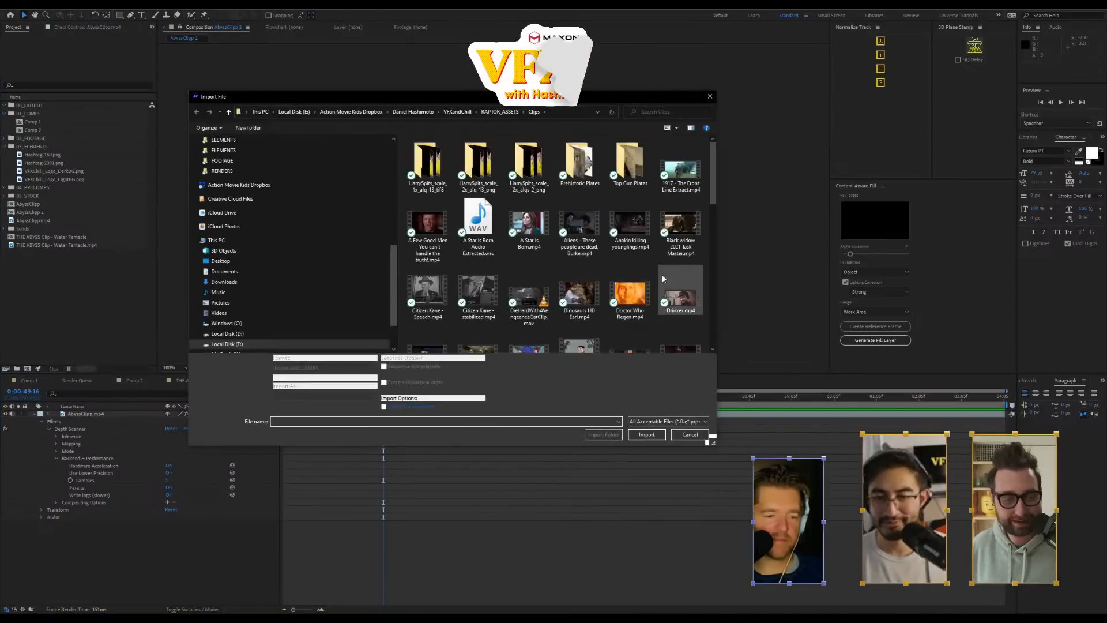
scroll(271, 224, up, 2)
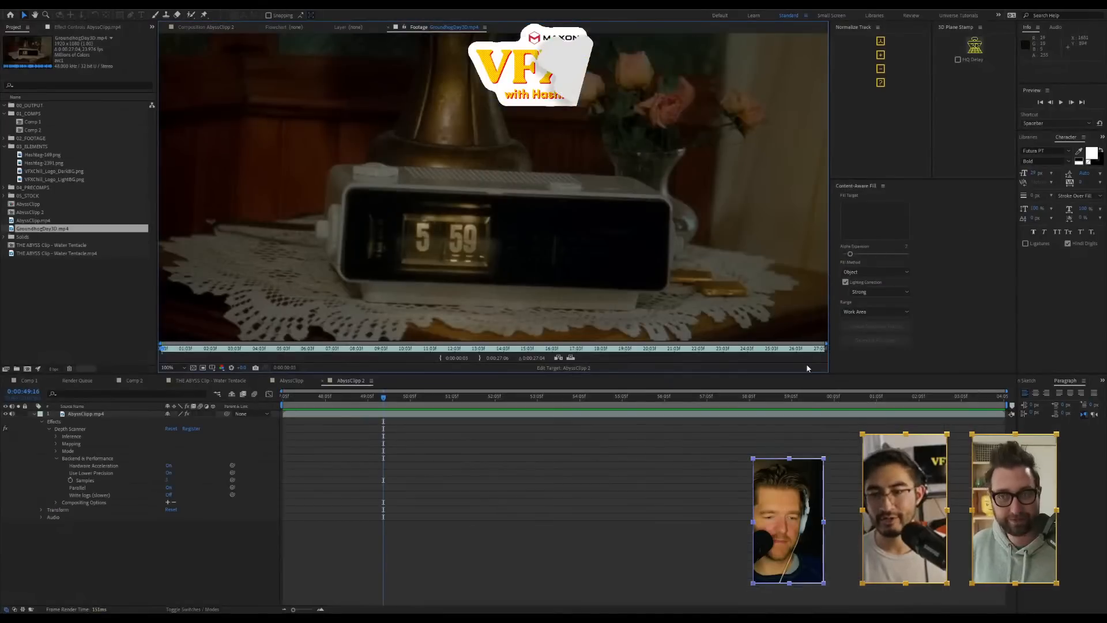
drag(829, 367, 949, 433)
key(space)
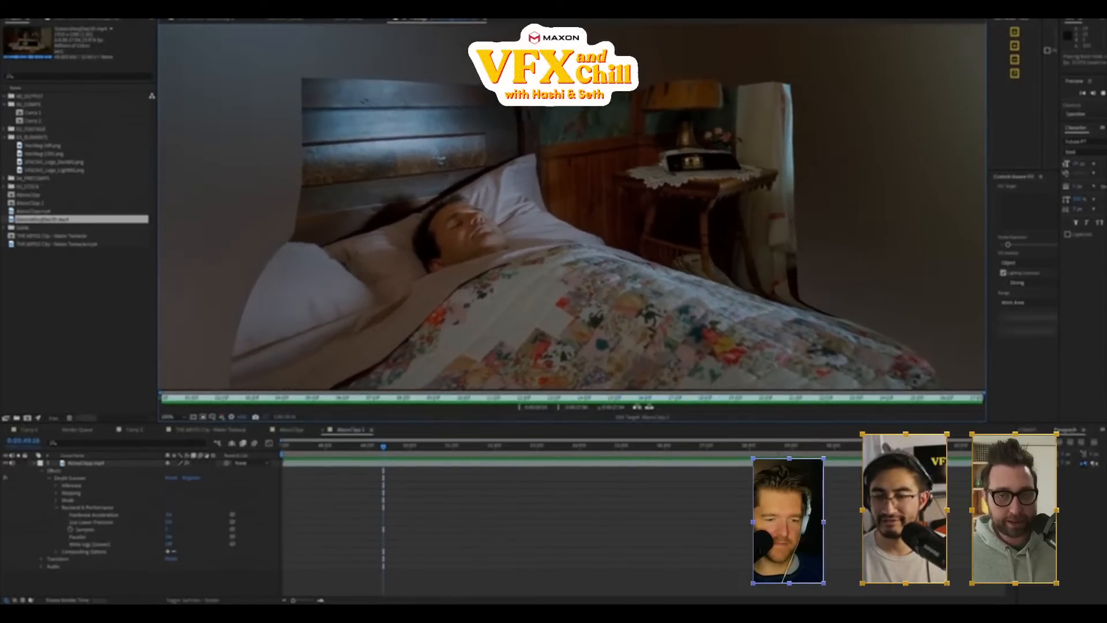
drag(775, 423, 777, 466)
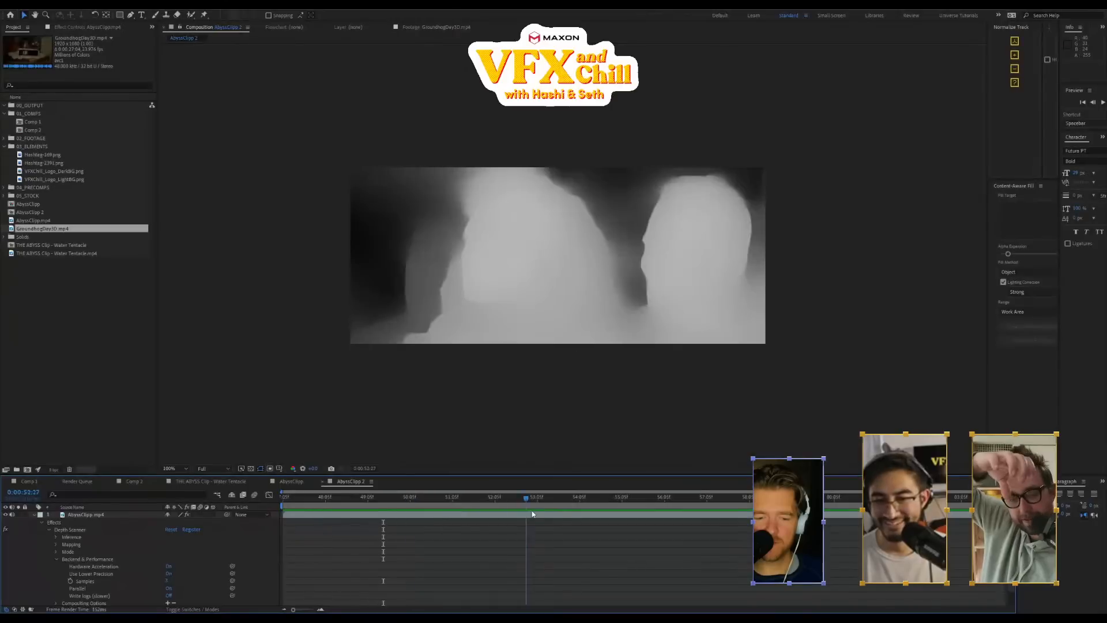
Return the AbyssClipp 2 playhead to near the start of the clip to recheck its opening depth map
key(space)
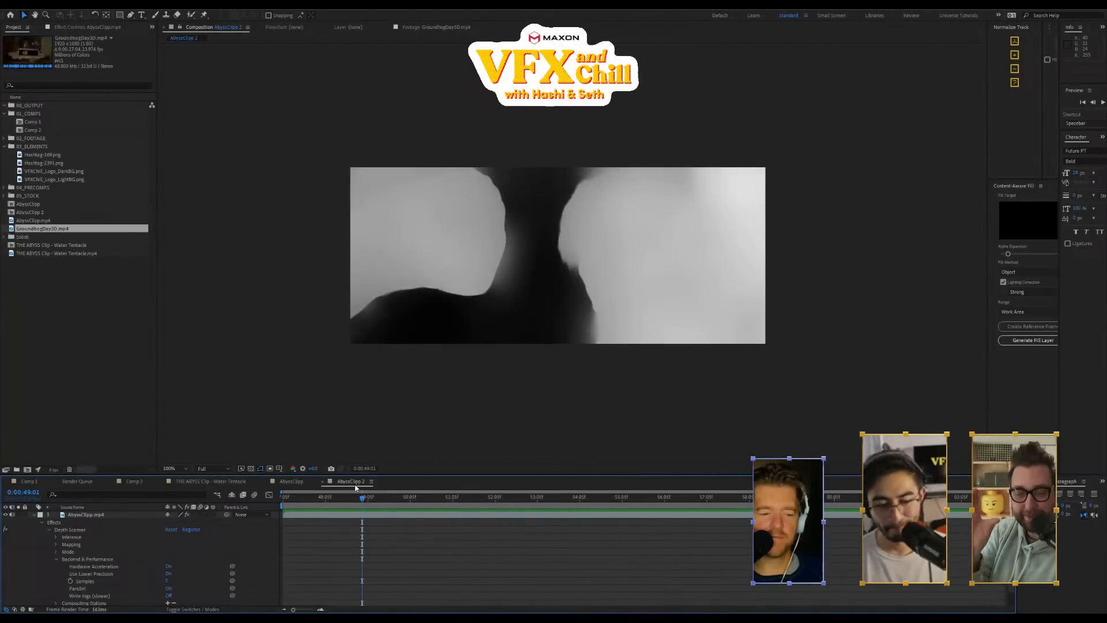
click(55, 327)
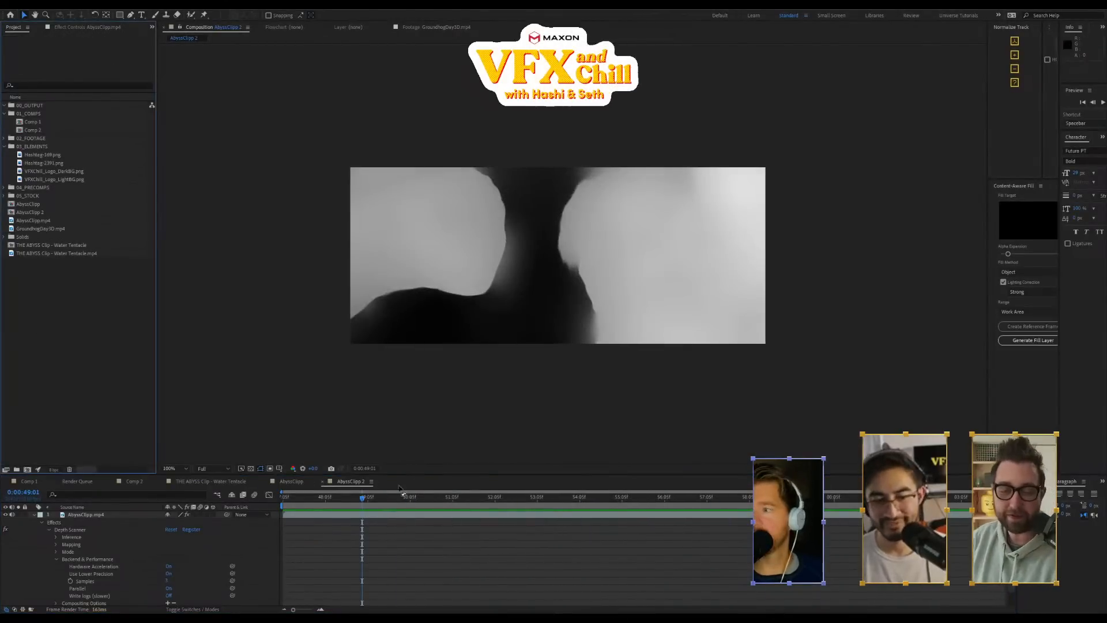
drag(362, 497, 288, 511)
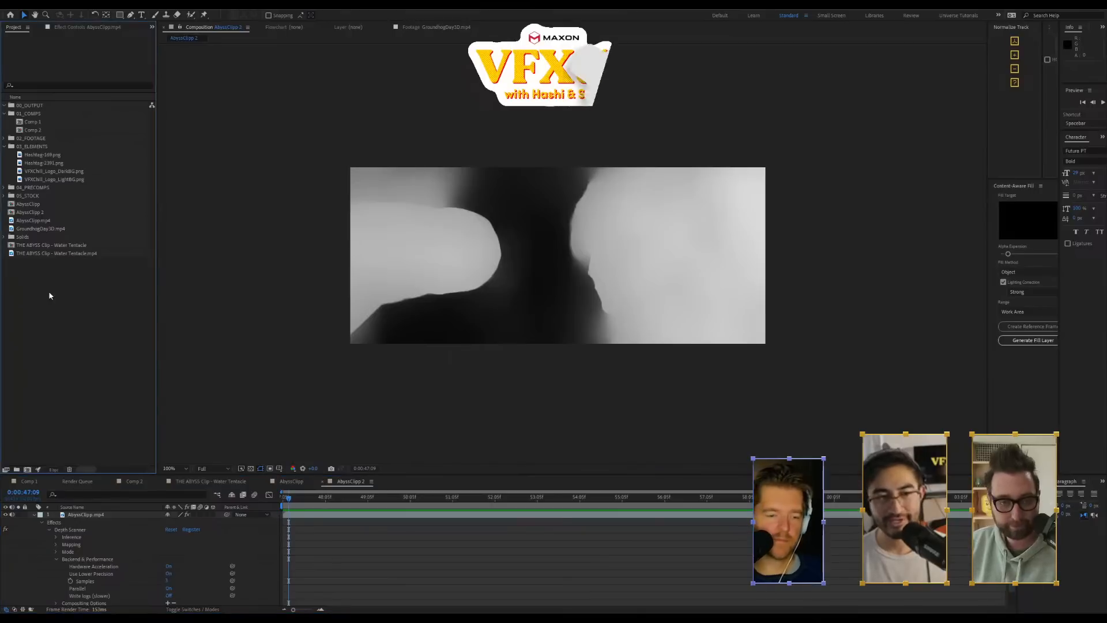
click(74, 165)
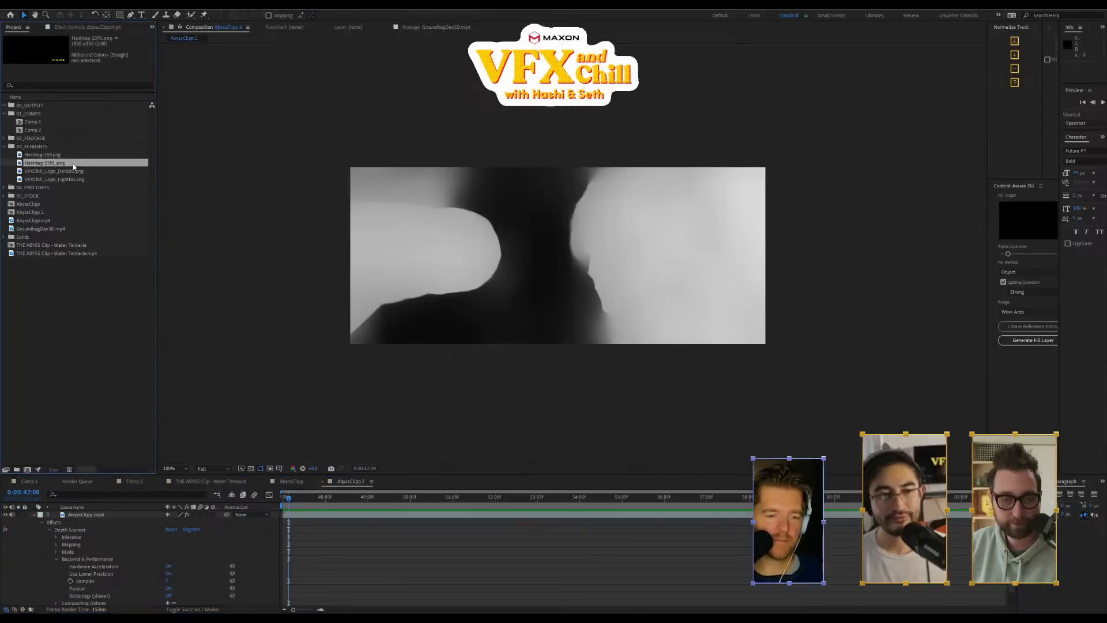
click(58, 220)
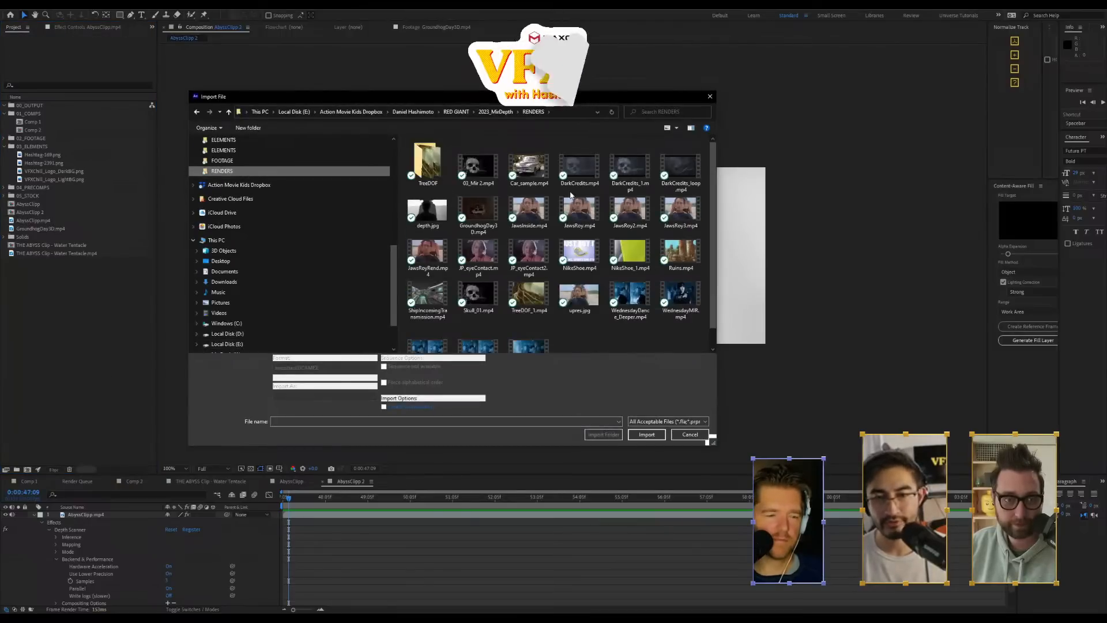
click(434, 220)
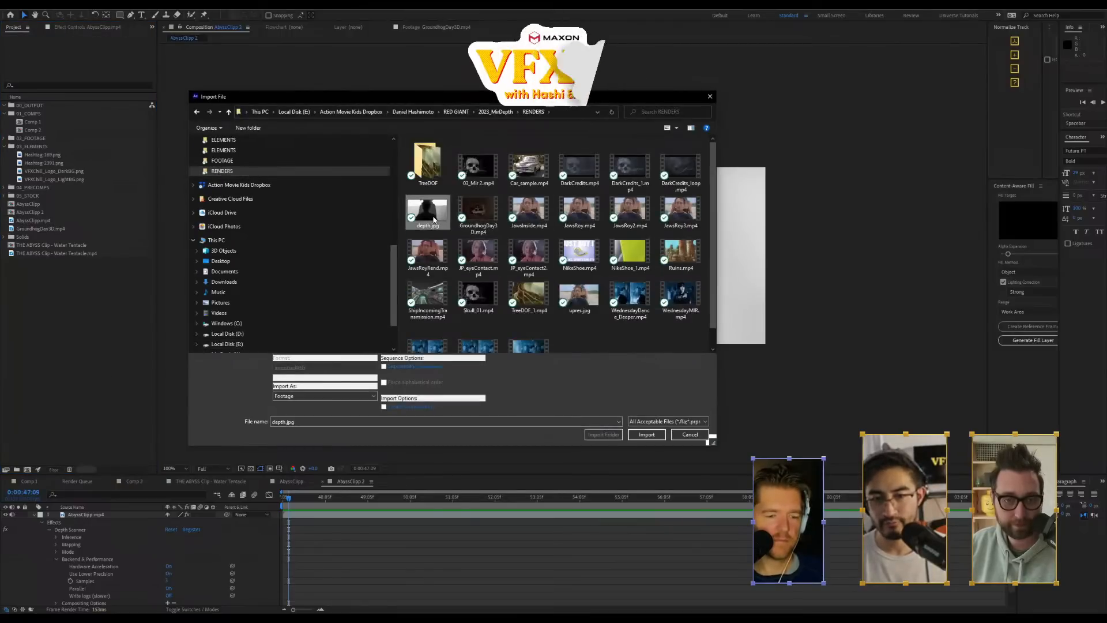
scroll(673, 337, down, 2)
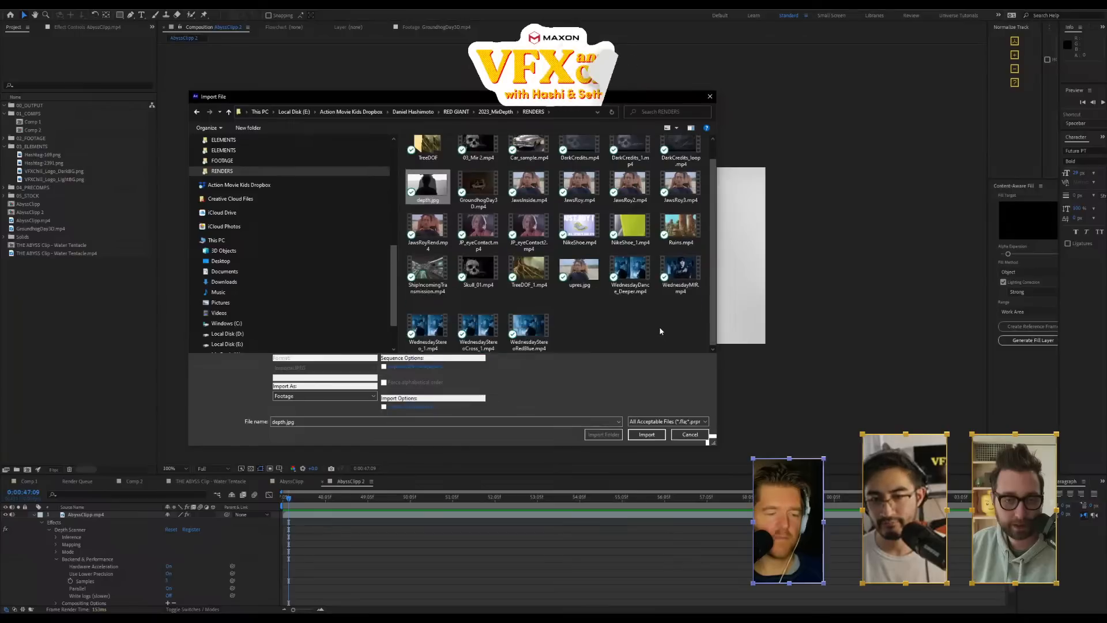
click(691, 434)
Check the output module details and save location of the finished AbyssClipp 2 render
click(77, 481)
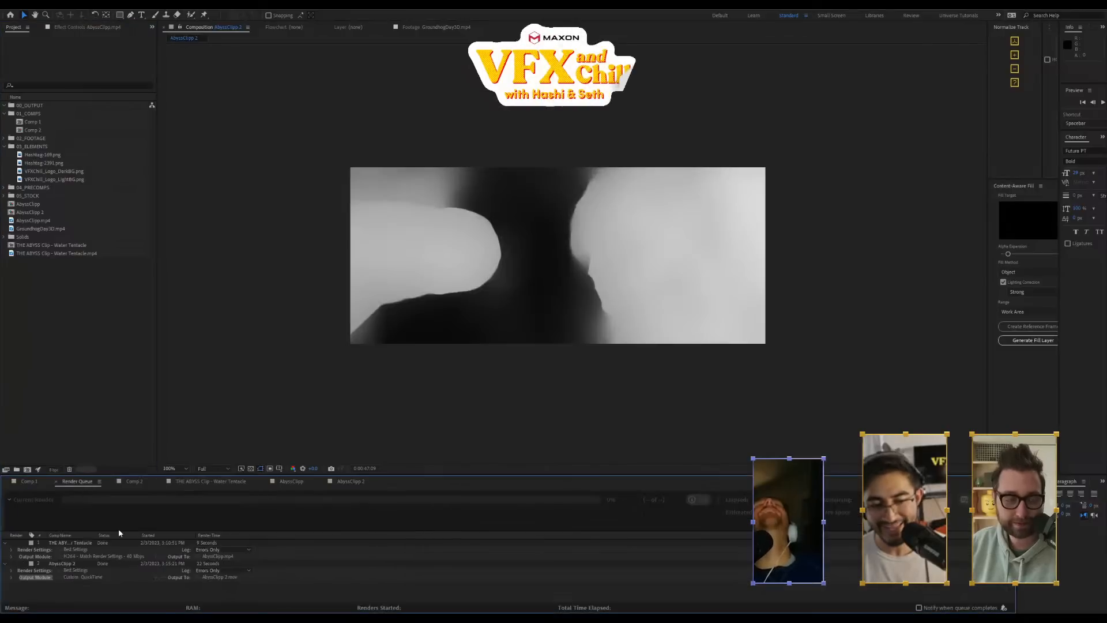
click(90, 563)
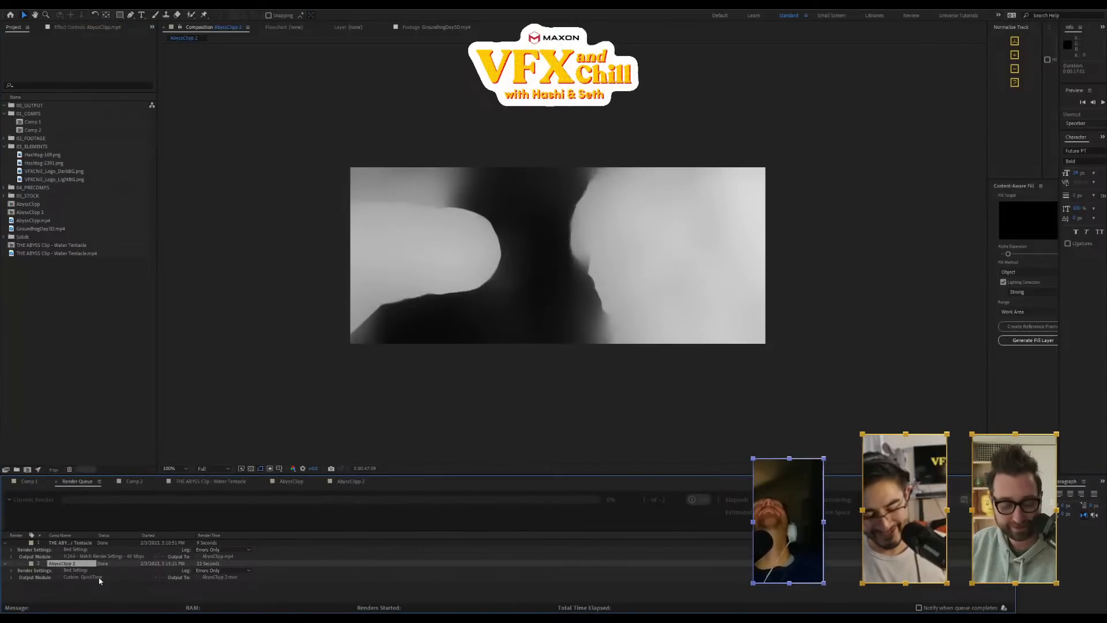
click(11, 577)
scroll(96, 588, down, 2)
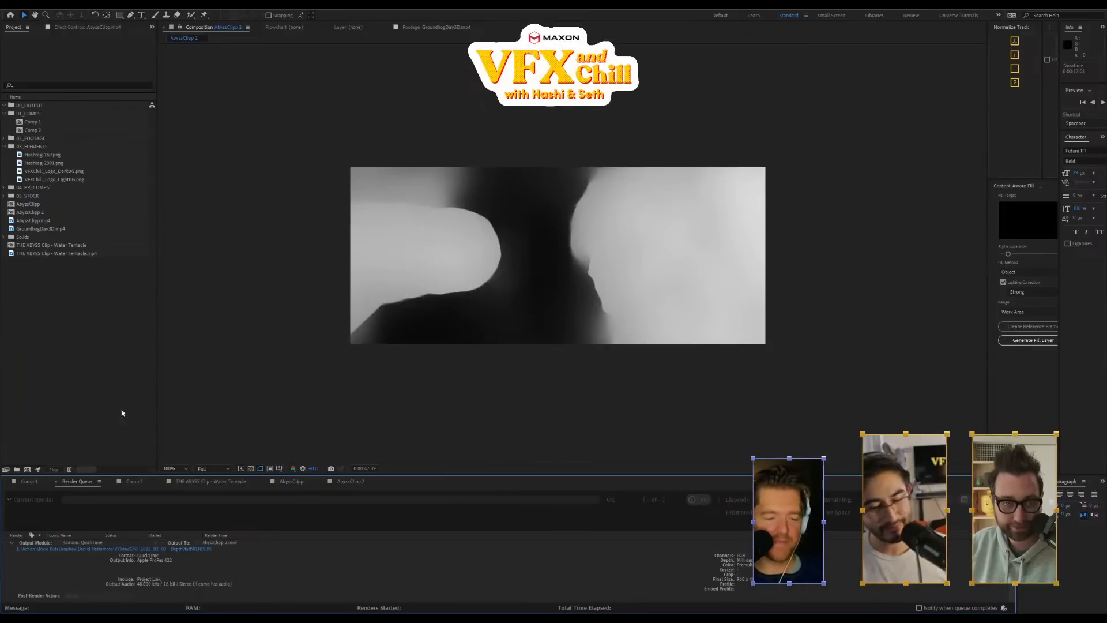
Import AbyssClipp 2.mov from the RENDERS folder of 2023_02_03 - DepthStuff and move it with AbyssClipp.mp4 into a project folder
double_click(116, 388)
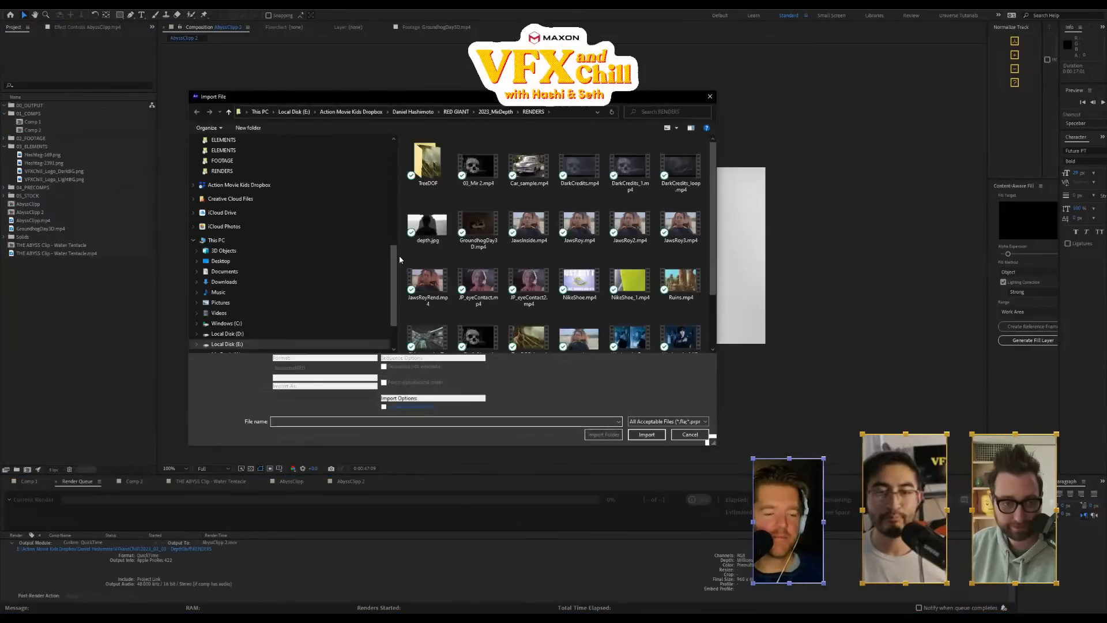
drag(395, 268, 395, 190)
scroll(244, 213, down, 1)
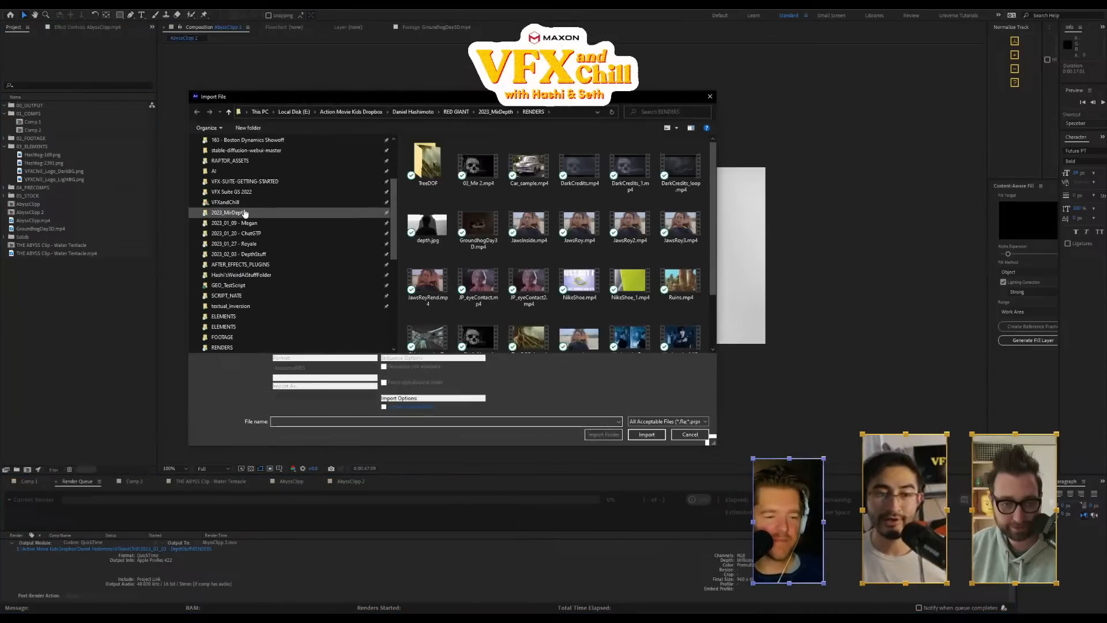
click(242, 254)
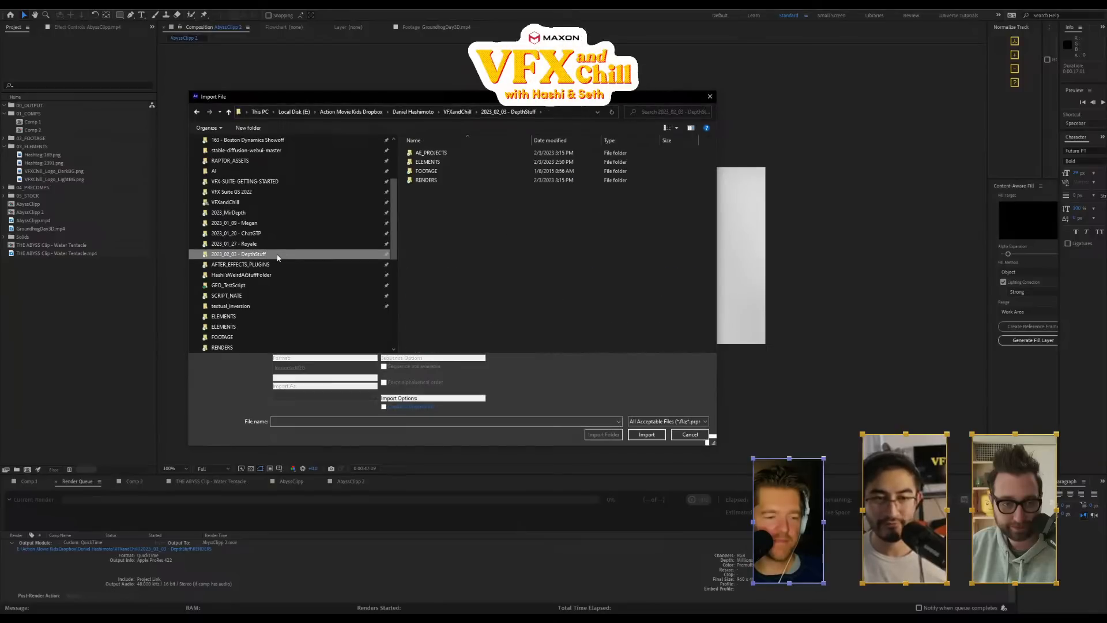
double_click(462, 180)
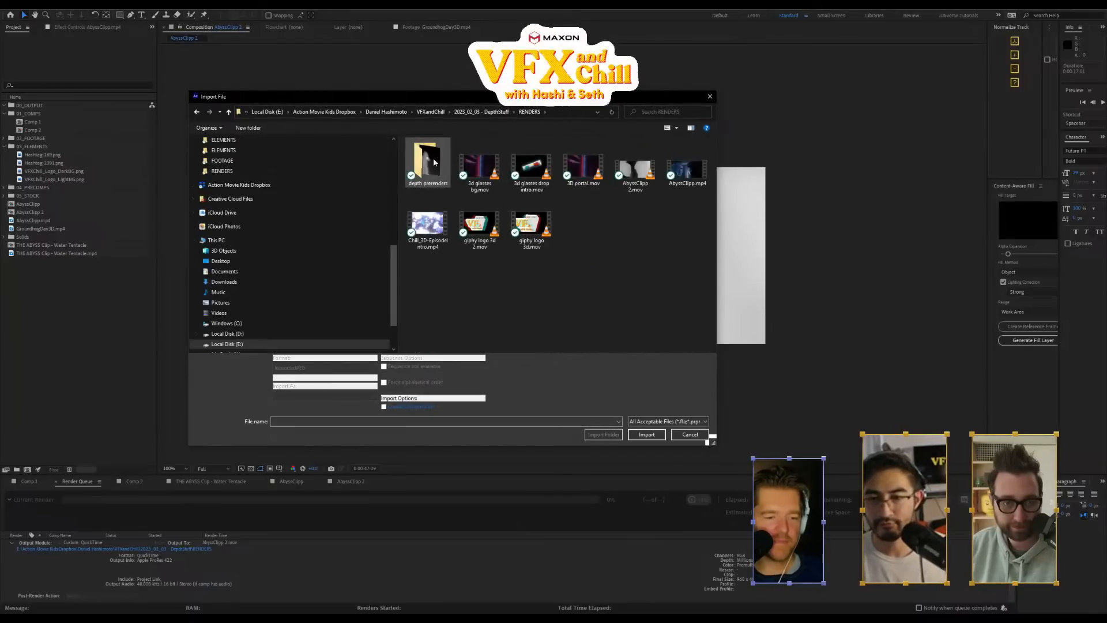
double_click(630, 168)
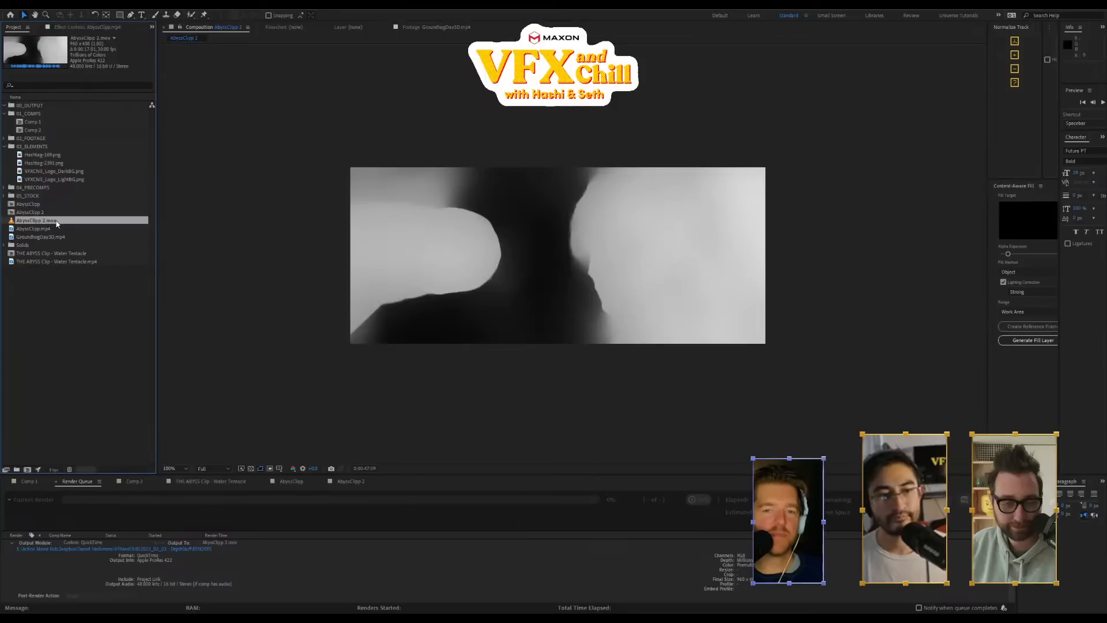
shift+click(46, 229)
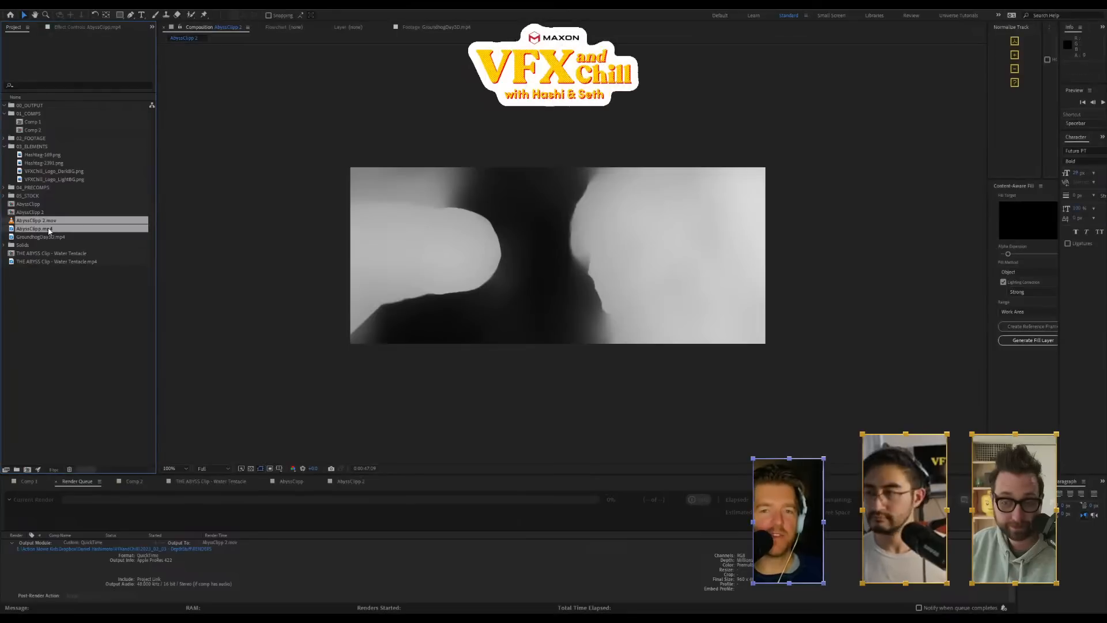
drag(42, 225, 46, 114)
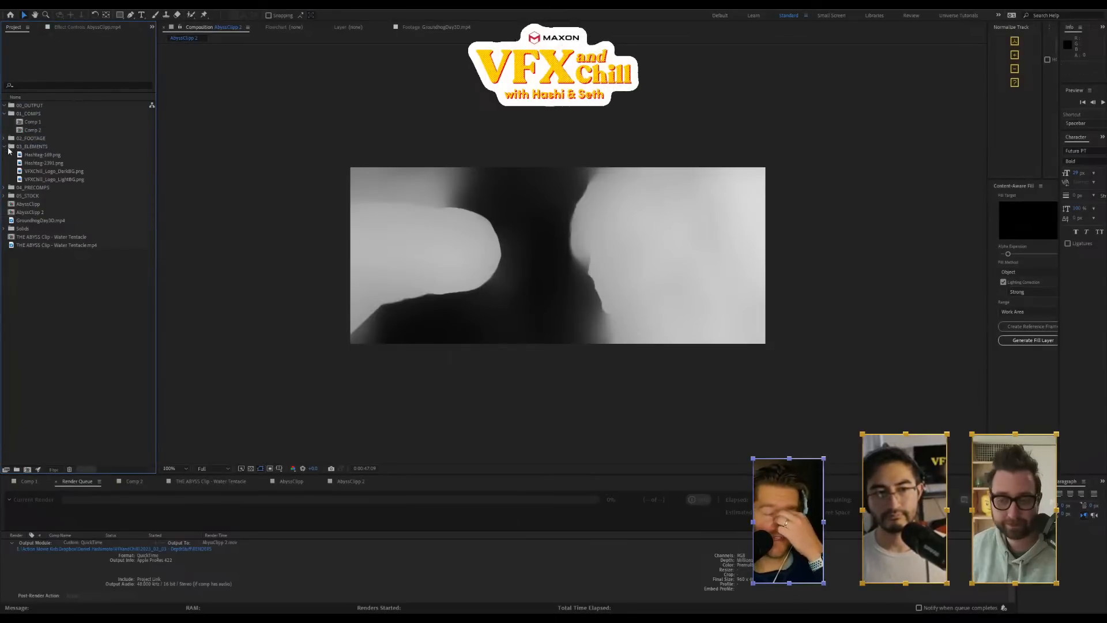
Show the 02_FOOTAGE folder's contents and close the Comp 1, Comp 2, AbyssClipp and AbyssClipp 2 timelines
click(5, 146)
click(5, 138)
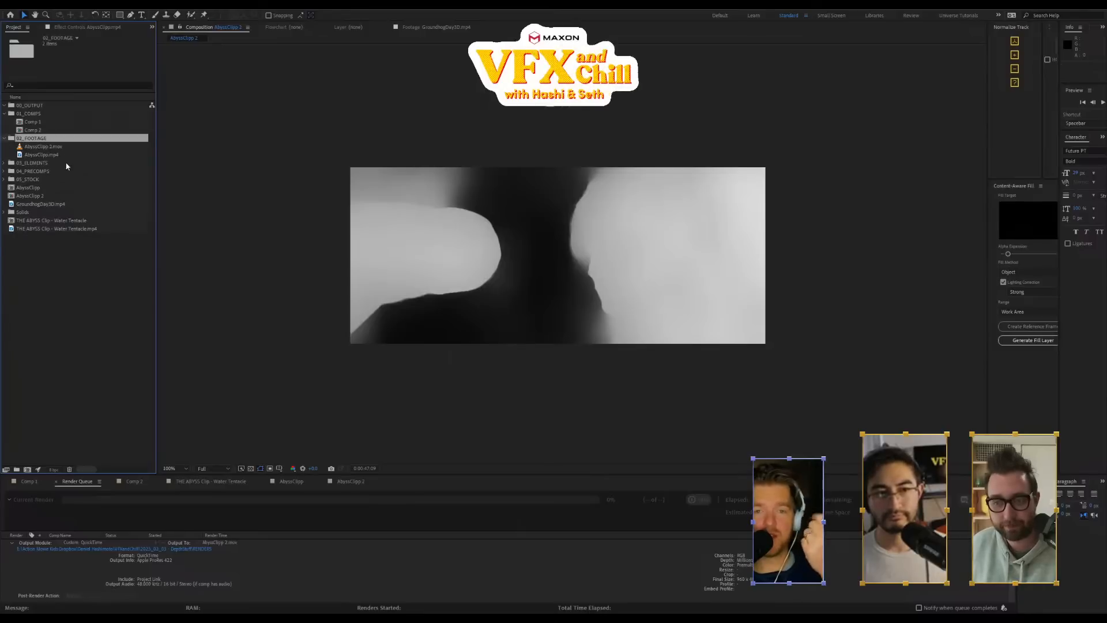
click(60, 148)
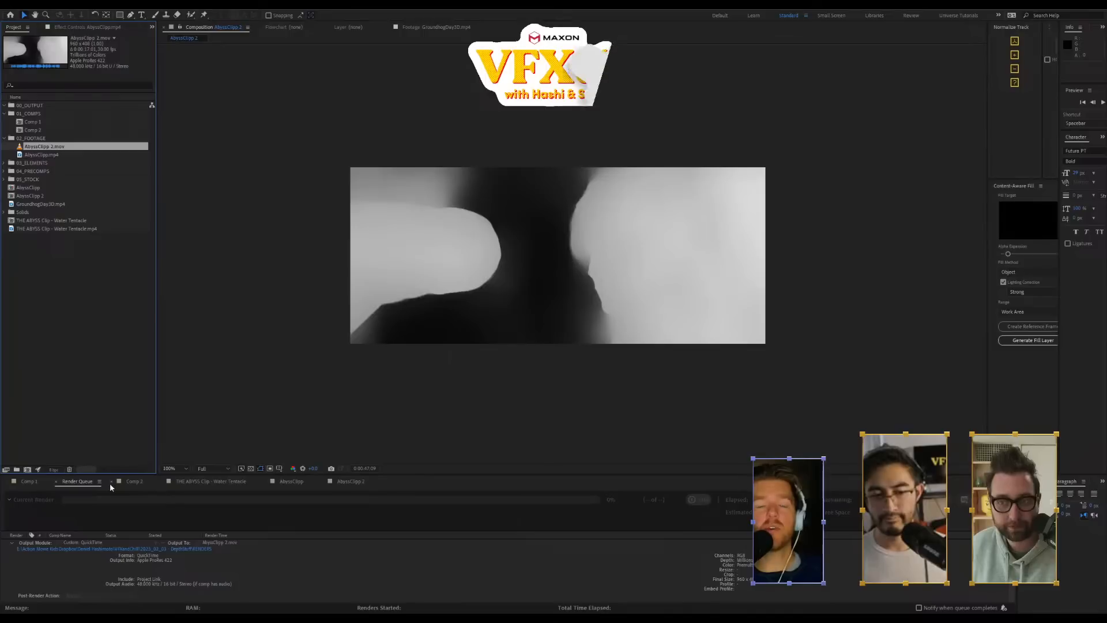
click(6, 482)
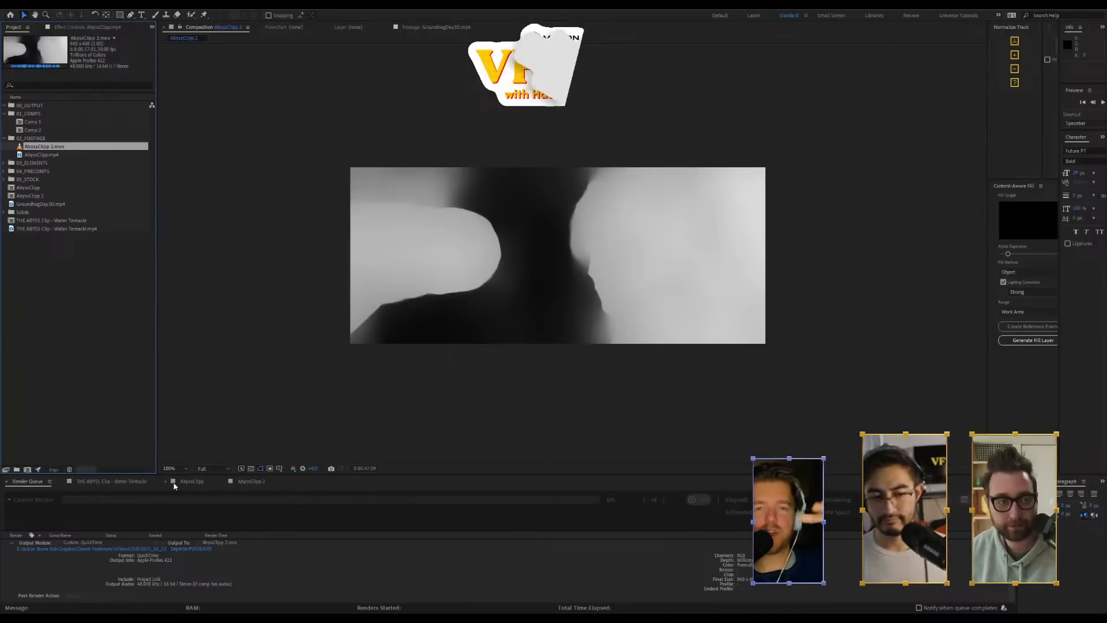
click(165, 482)
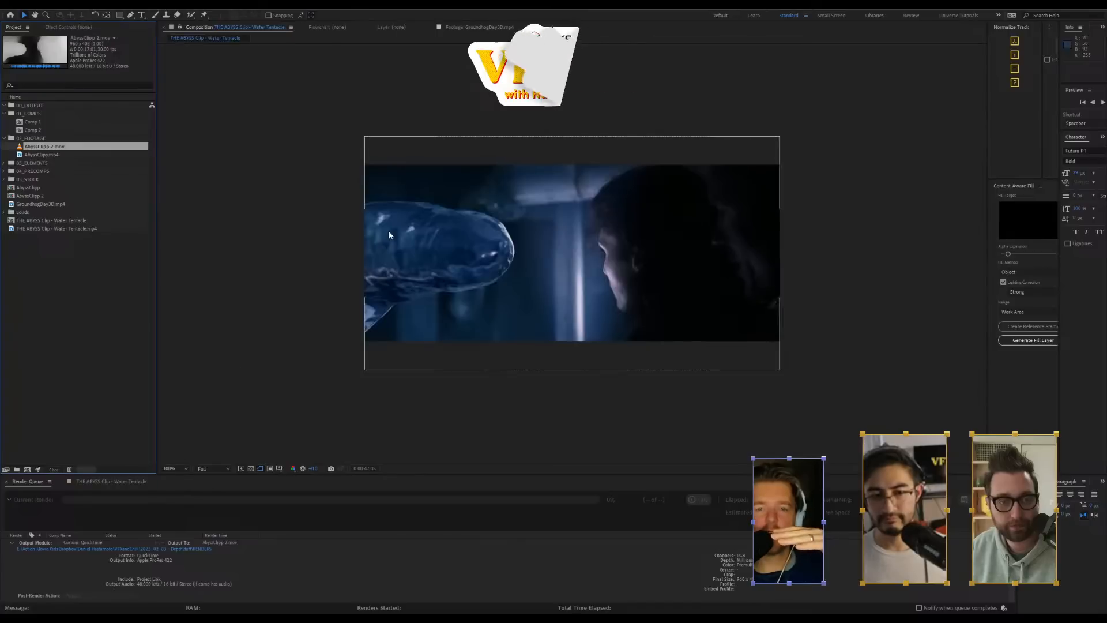
key(period)
Move both THE ABYSS Clip - Water Tentacle items, AbyssClipp, AbyssClipp 2 and GroundhogDay3D.mp4 into the 05_STOCK folder and collapse it
click(51, 241)
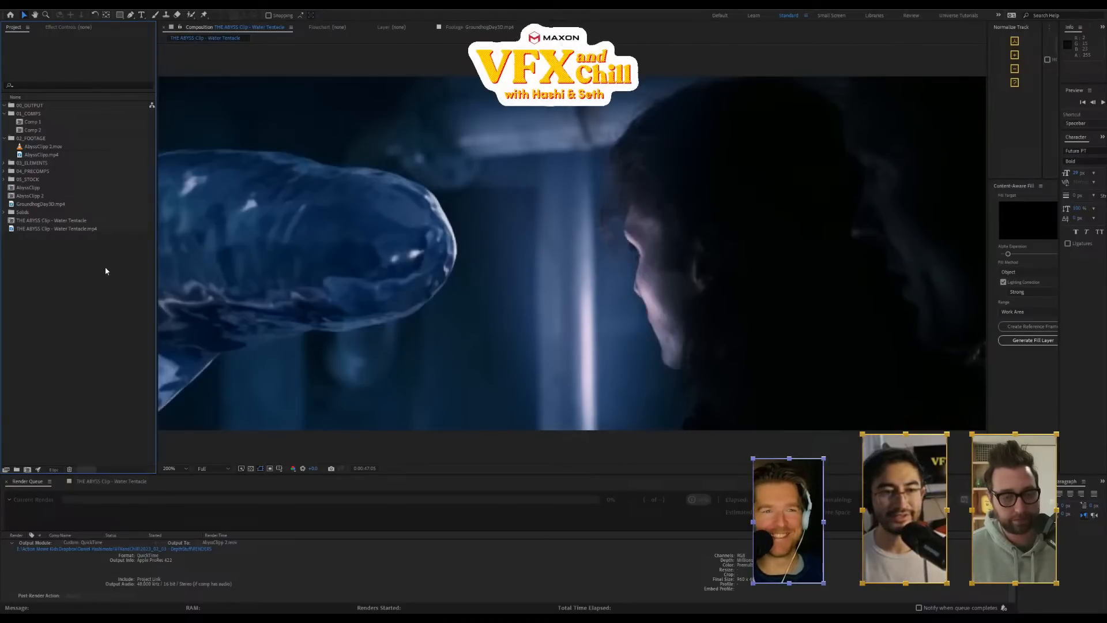
click(22, 221)
shift+click(27, 229)
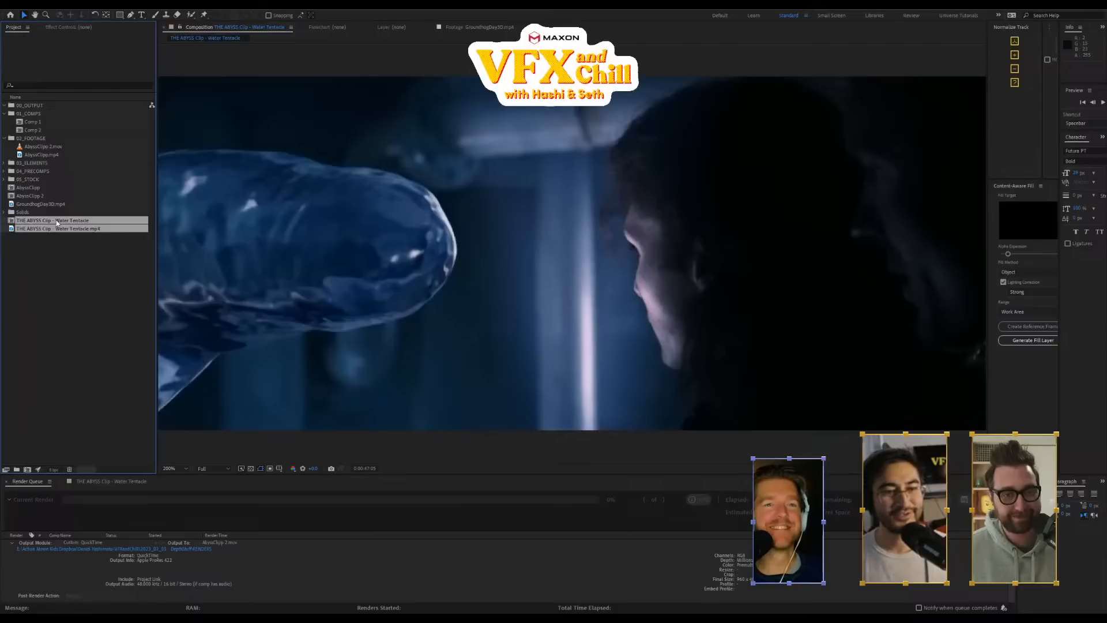
drag(56, 223, 43, 177)
click(43, 188)
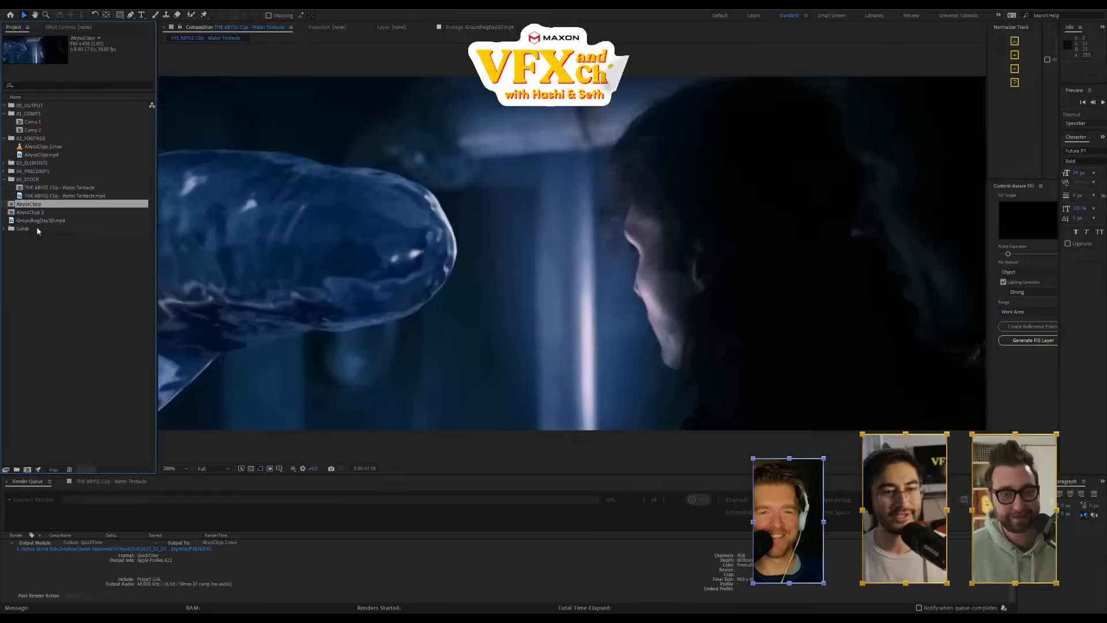
shift+click(38, 220)
drag(38, 221, 29, 180)
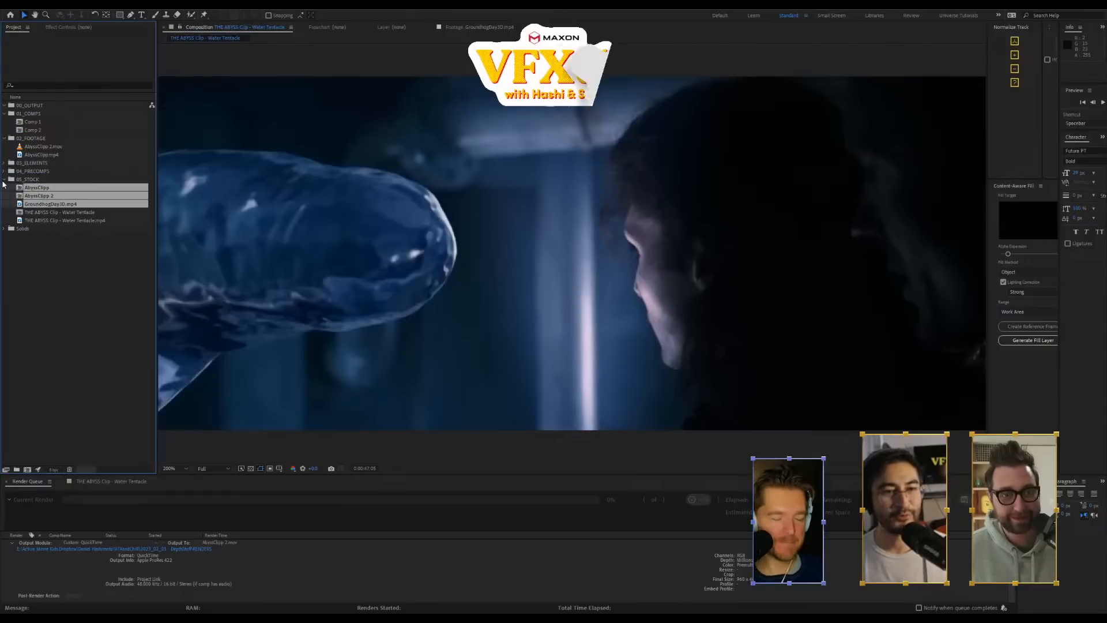
click(3, 180)
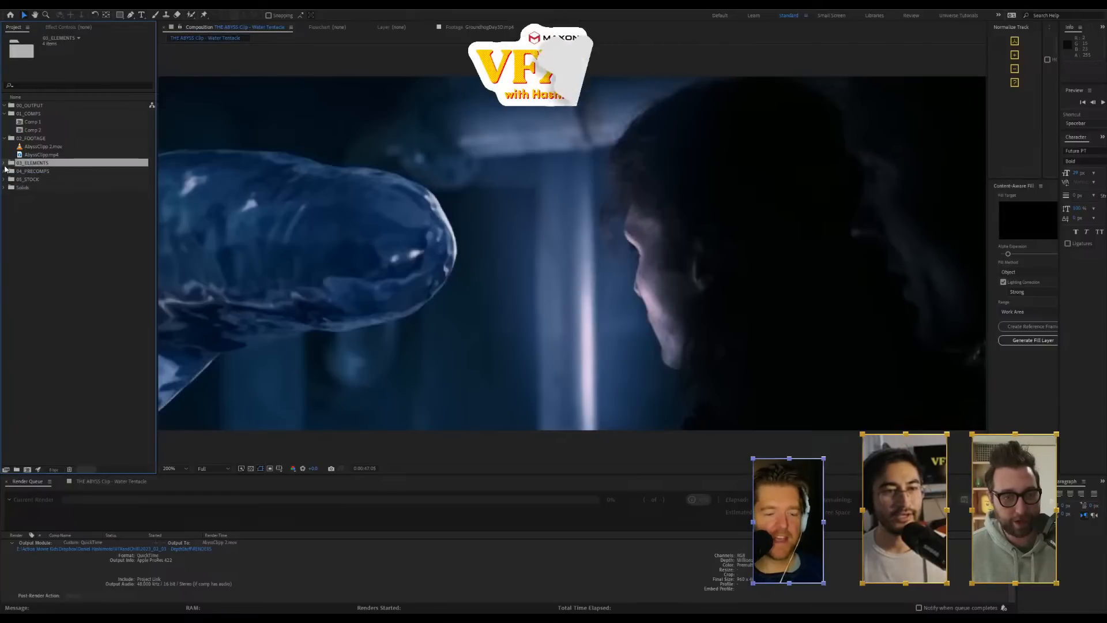
Bring up the THE ABYSS Clip - Water Tentacle timeline and select AbyssClipp 2.mov and AbyssClipp.mp4 in the 02_FOOTAGE folder
click(40, 155)
click(42, 147)
click(58, 155)
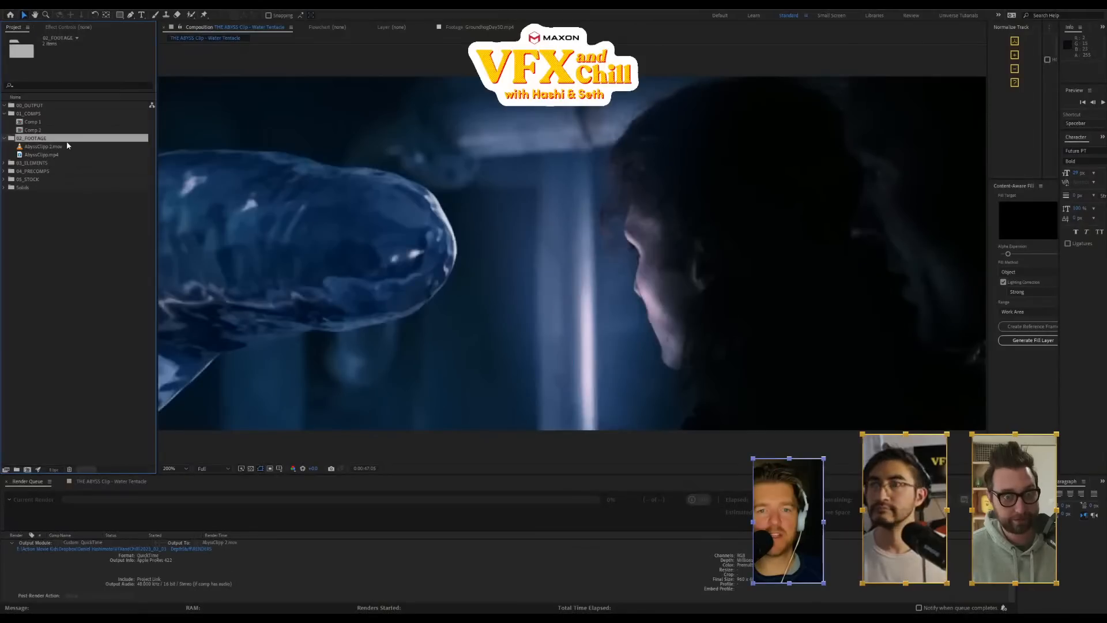
click(67, 145)
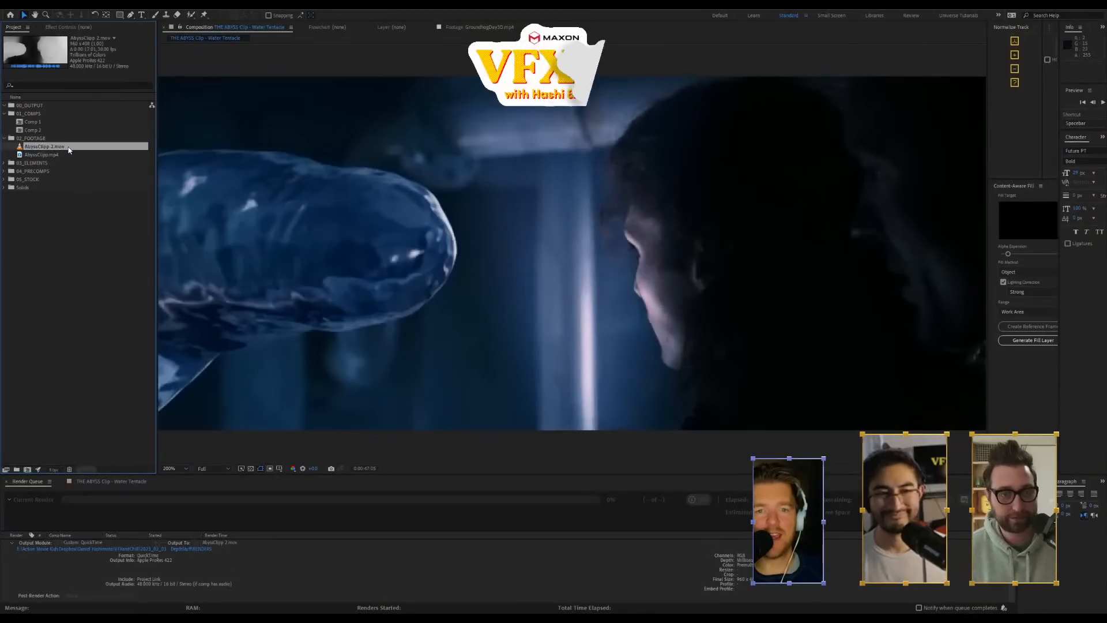
click(62, 388)
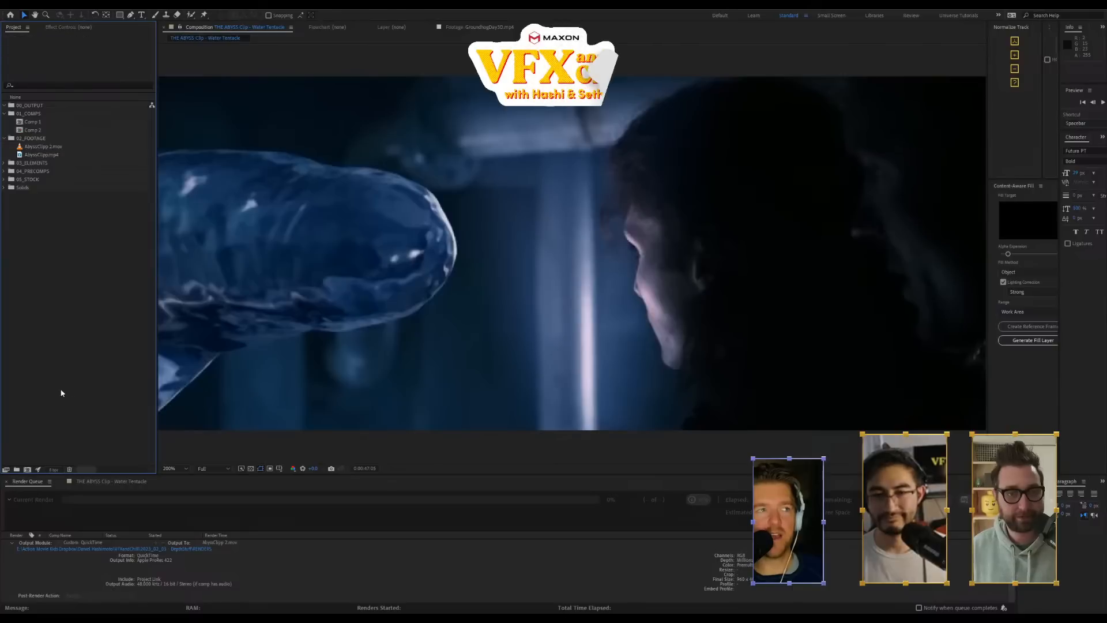
scroll(582, 239, down, 1)
click(816, 417)
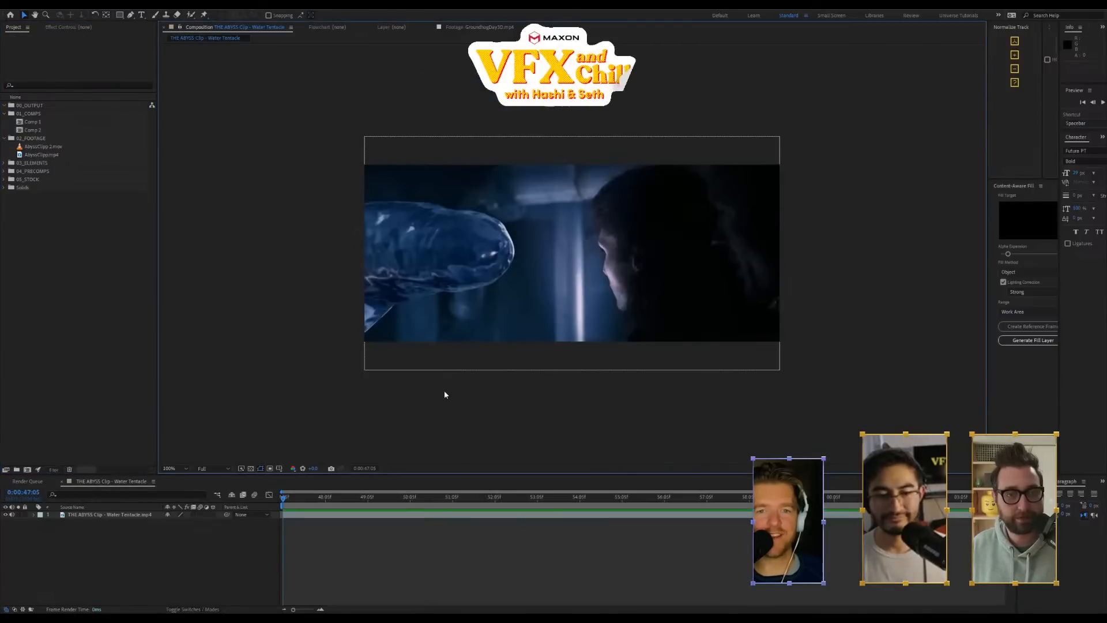
click(50, 147)
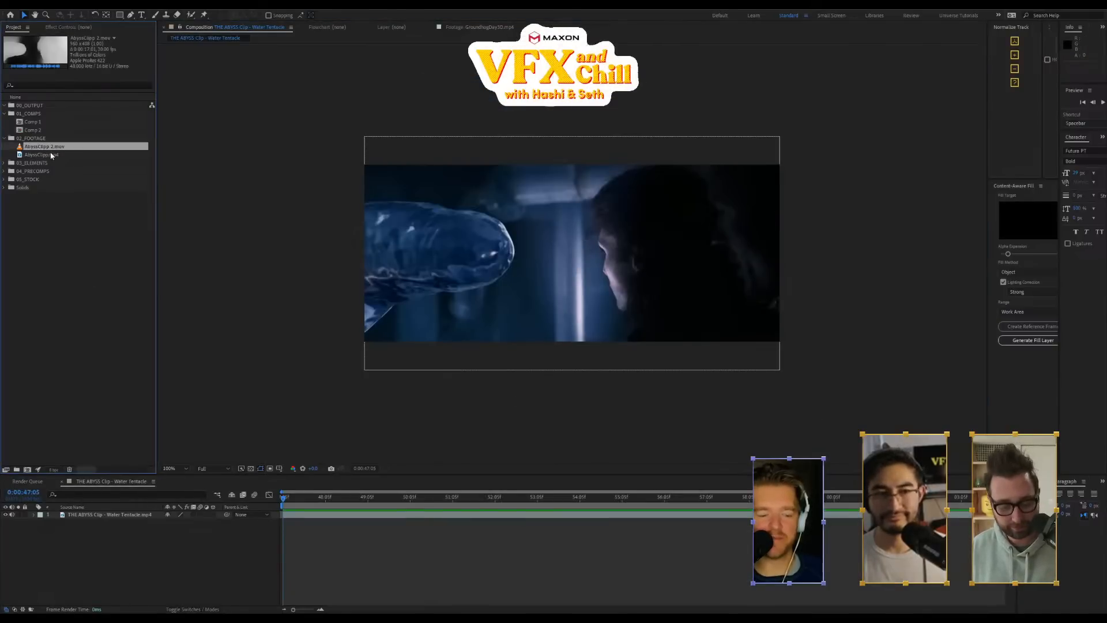
shift+click(58, 155)
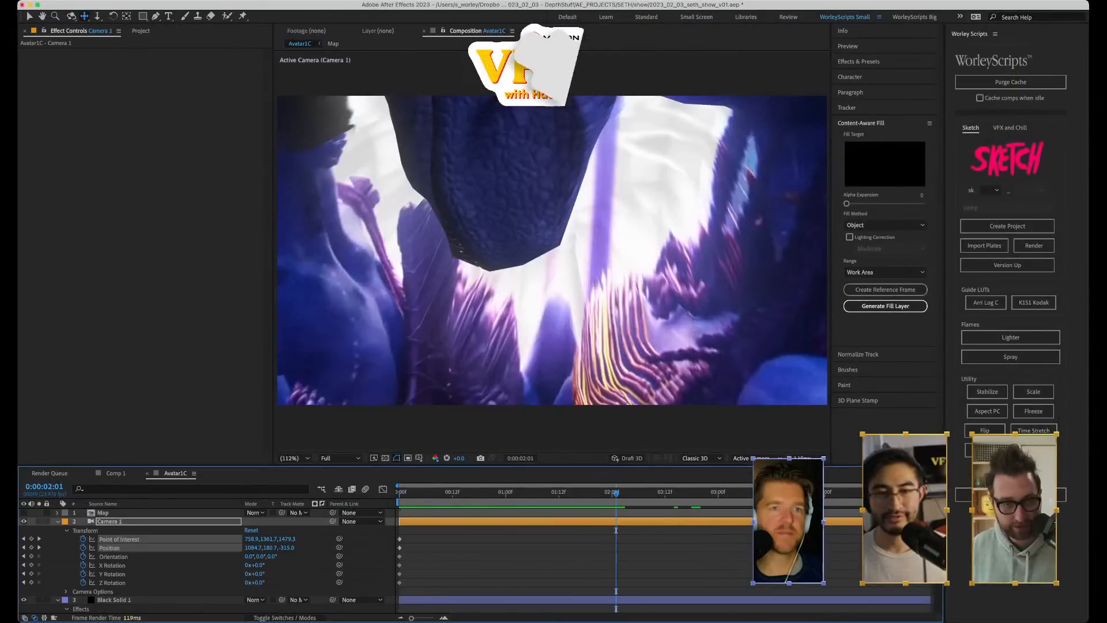
Move Camera 1 in the Avatar1C composition close to the creature's head at 0:00:02:01
drag(553, 250, 492, 225)
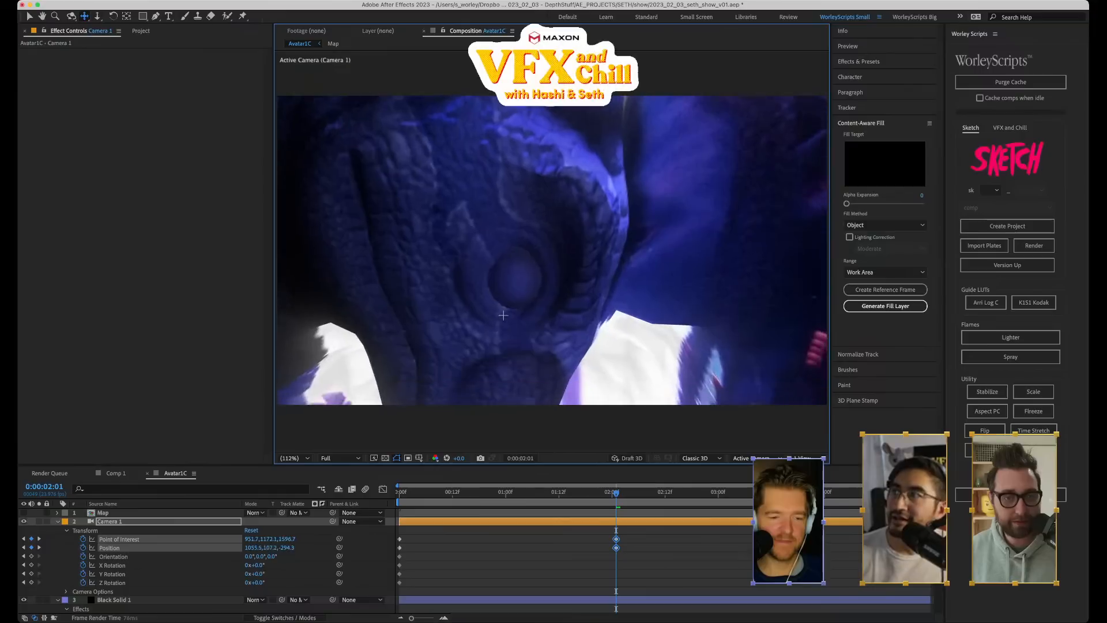
key(c)
key(c)
key(c)
drag(497, 164, 496, 256)
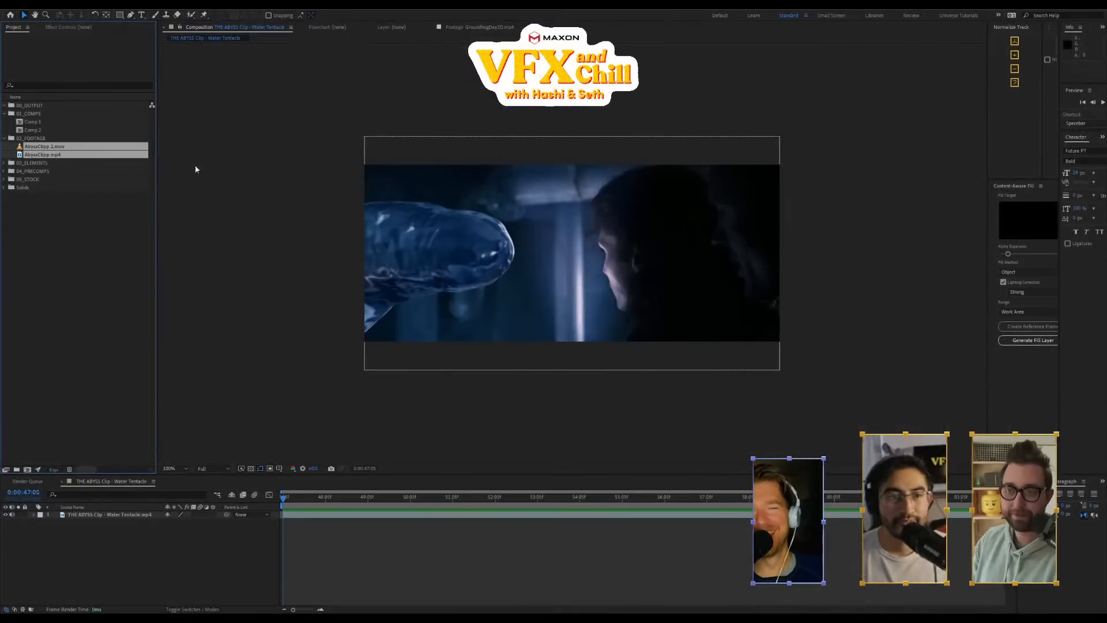
scroll(571, 254, up, 1)
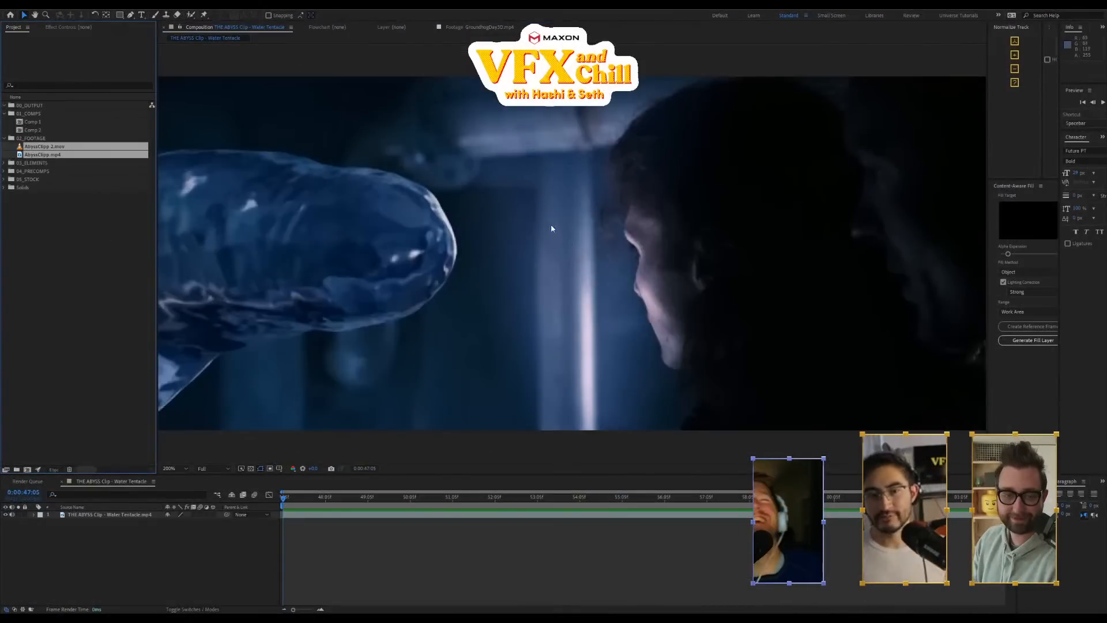
drag(345, 500, 274, 540)
click(98, 244)
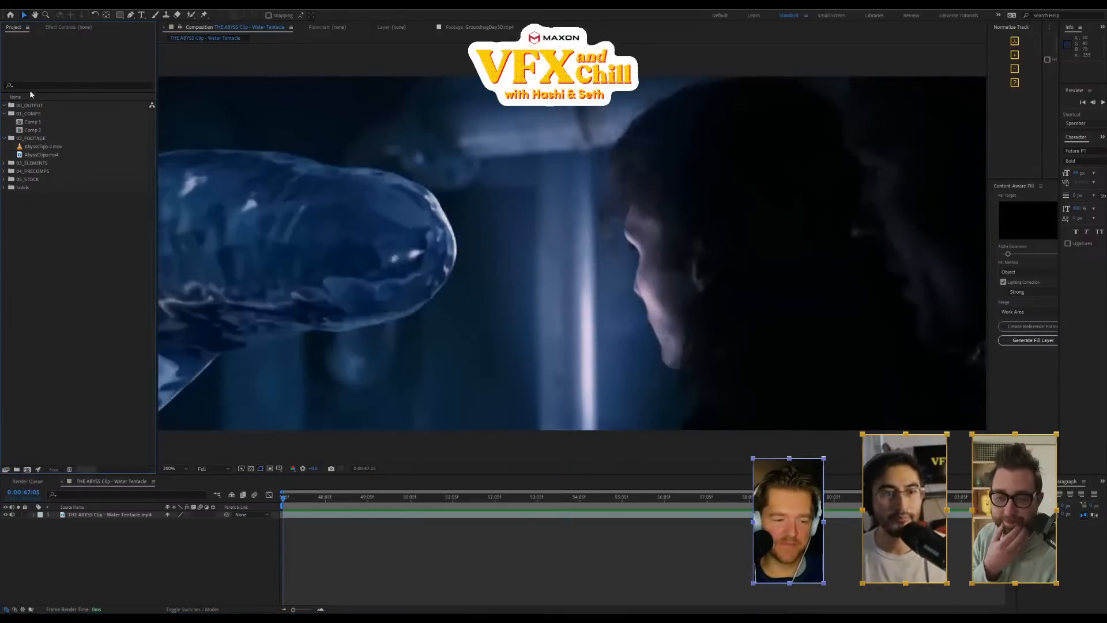
Create a single composition from AbyssClipp 2.mov and AbyssClipp.mp4, using the dimensions of AbyssClipp.mp4
click(60, 146)
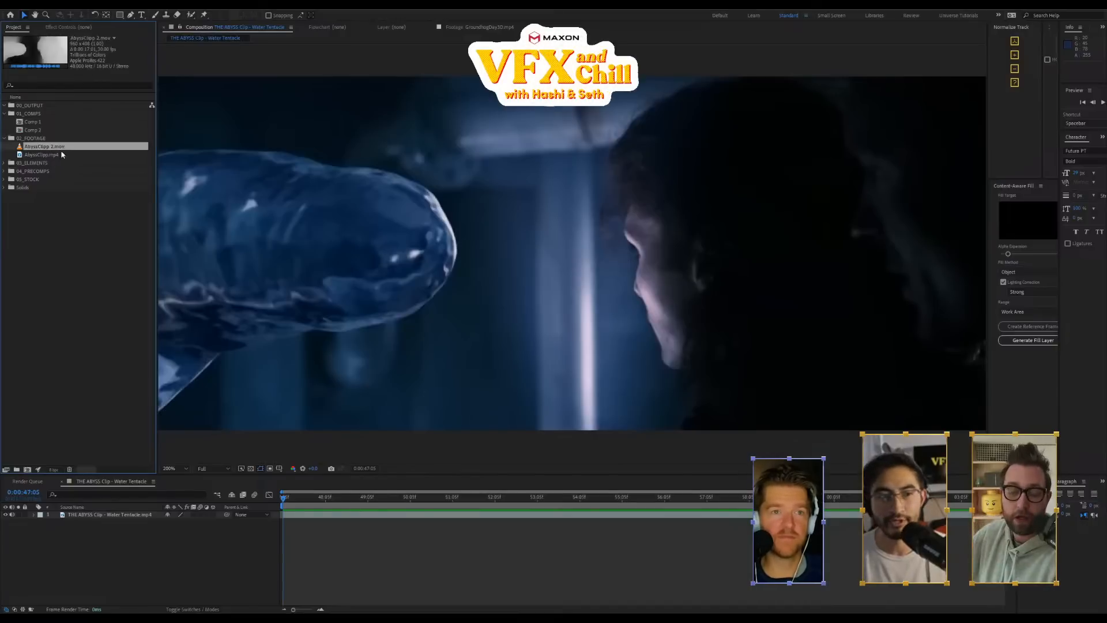
click(60, 154)
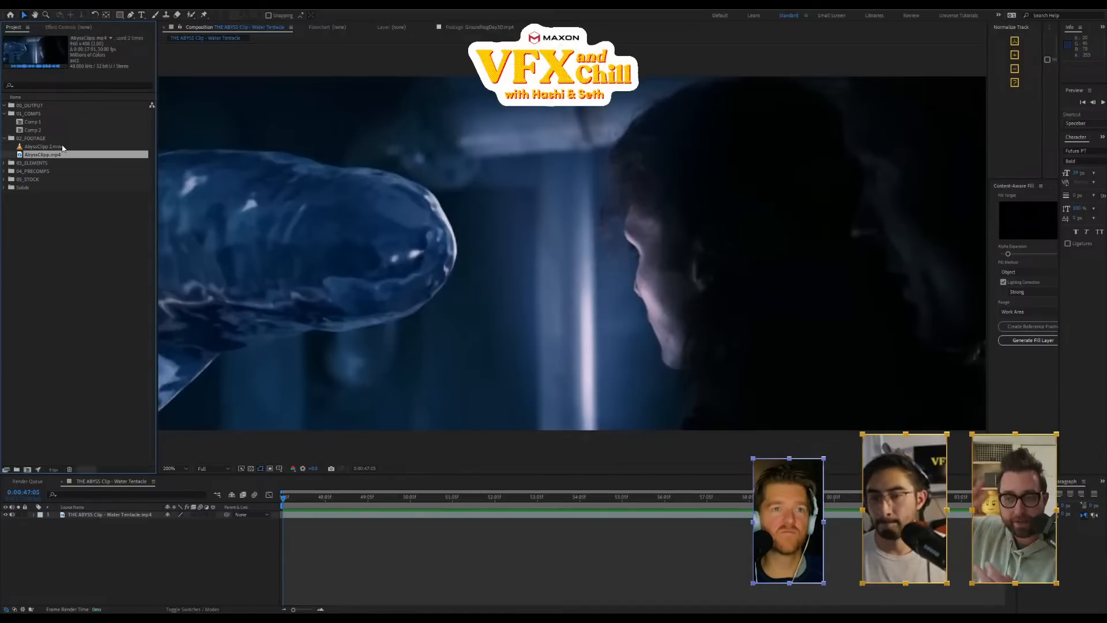
click(63, 147)
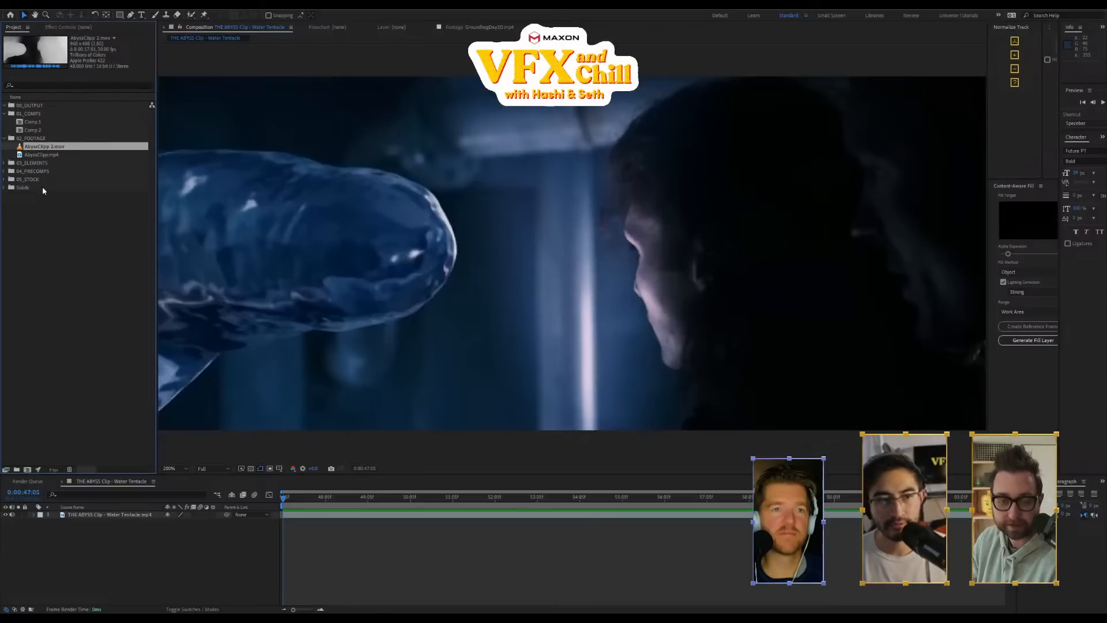
shift+click(42, 154)
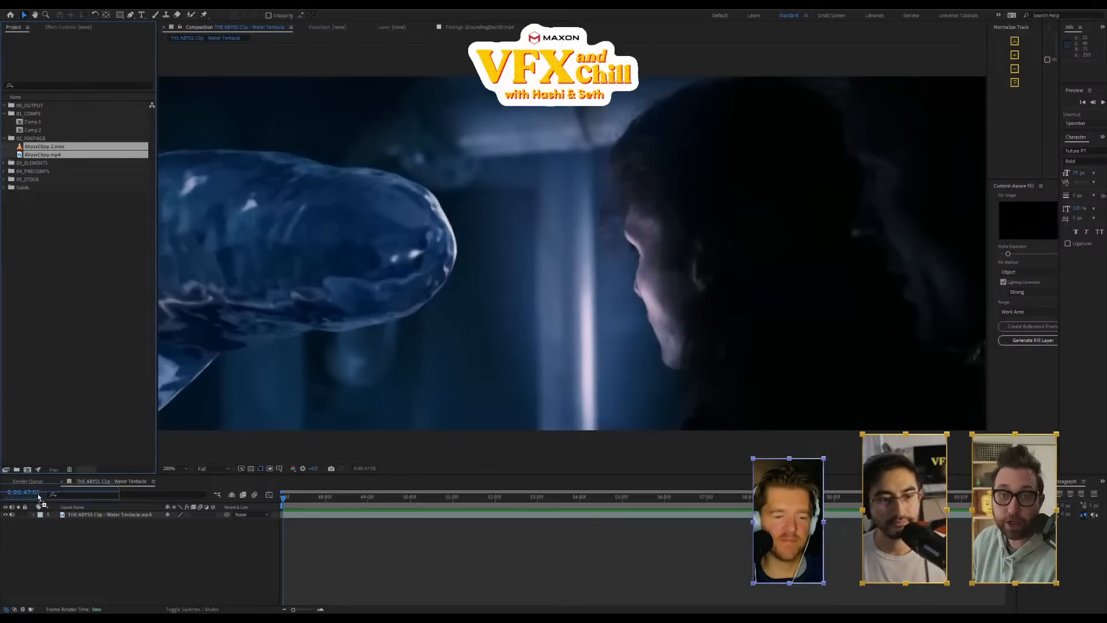
click(27, 468)
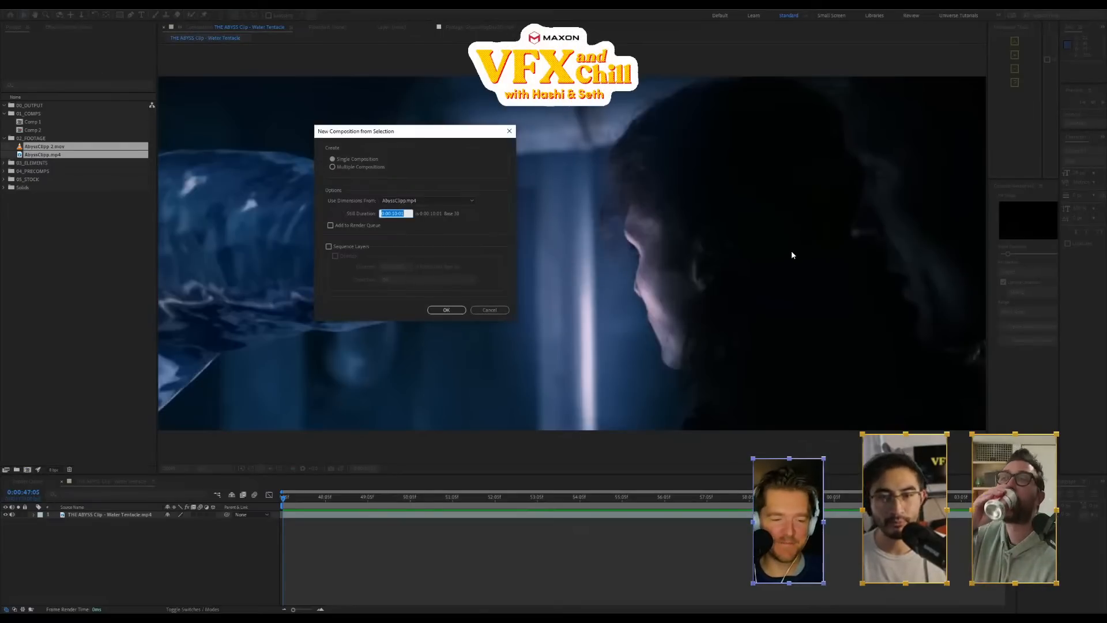
click(446, 309)
Move the new composition into the 01_COMPS folder, open it and widen the composition viewer
drag(38, 147, 44, 114)
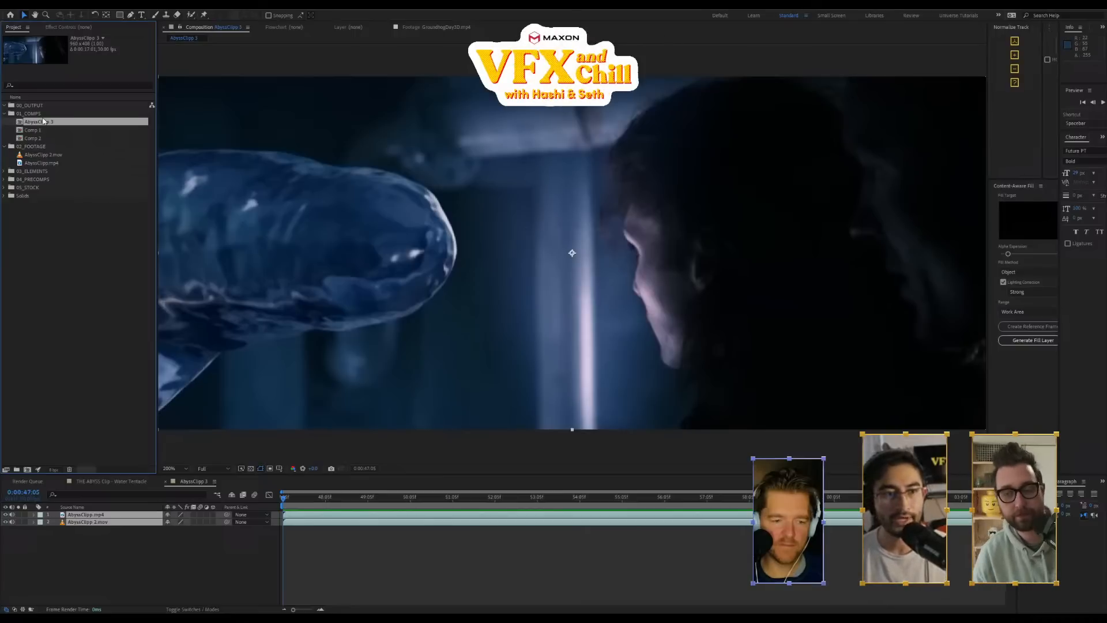
double_click(45, 123)
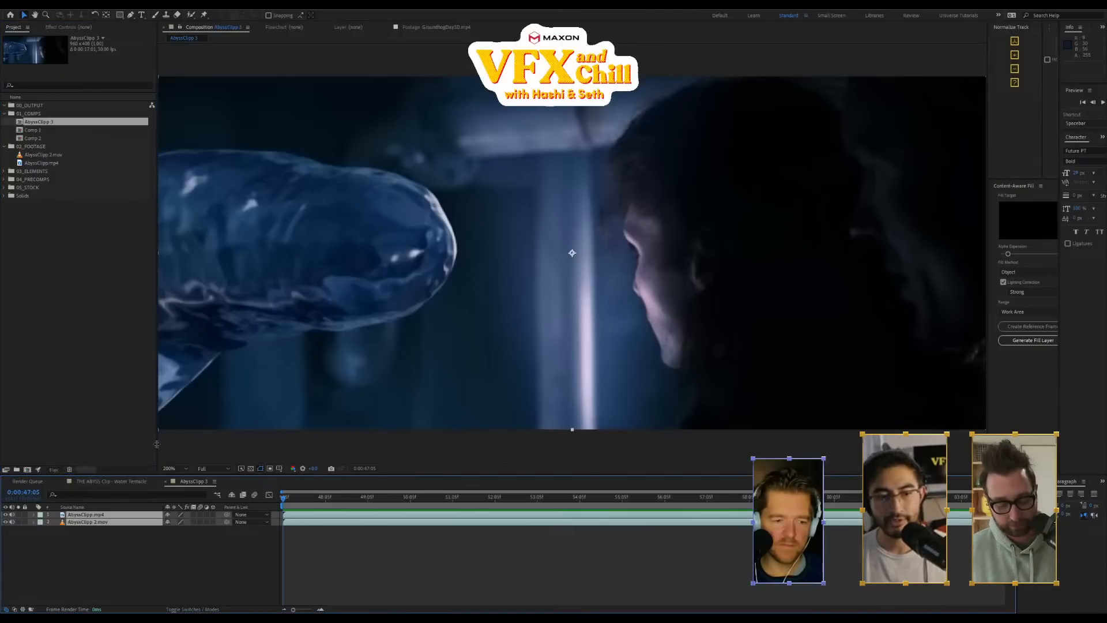
drag(157, 440, 106, 440)
click(39, 534)
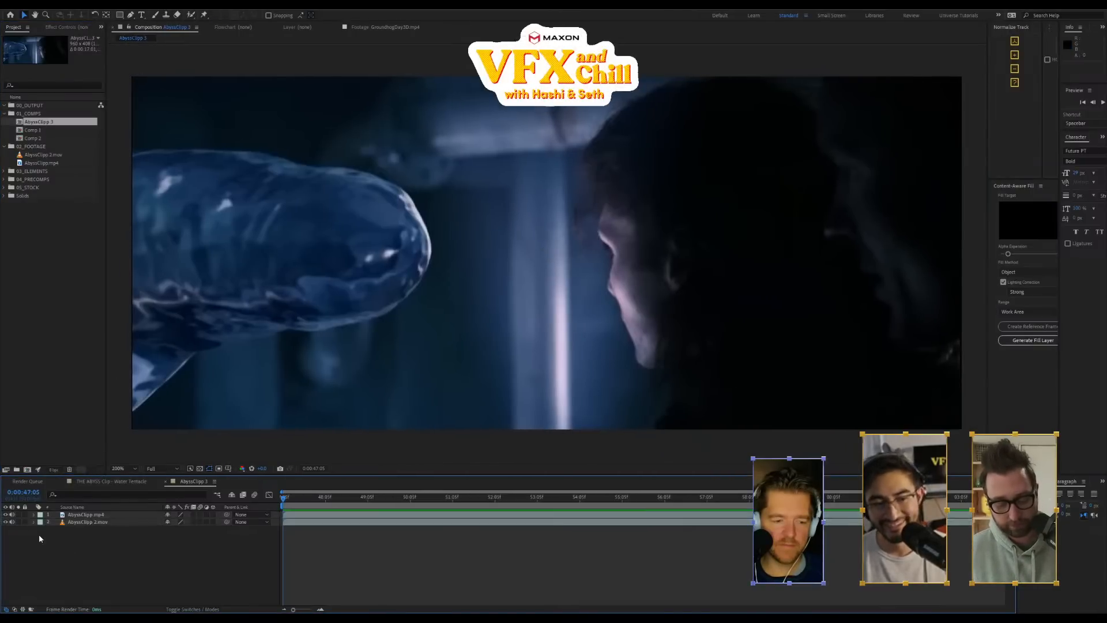
Toggle the visibility of the AbyssClipp.mp4 layer to compare the footage with the depth map beneath it
click(8, 514)
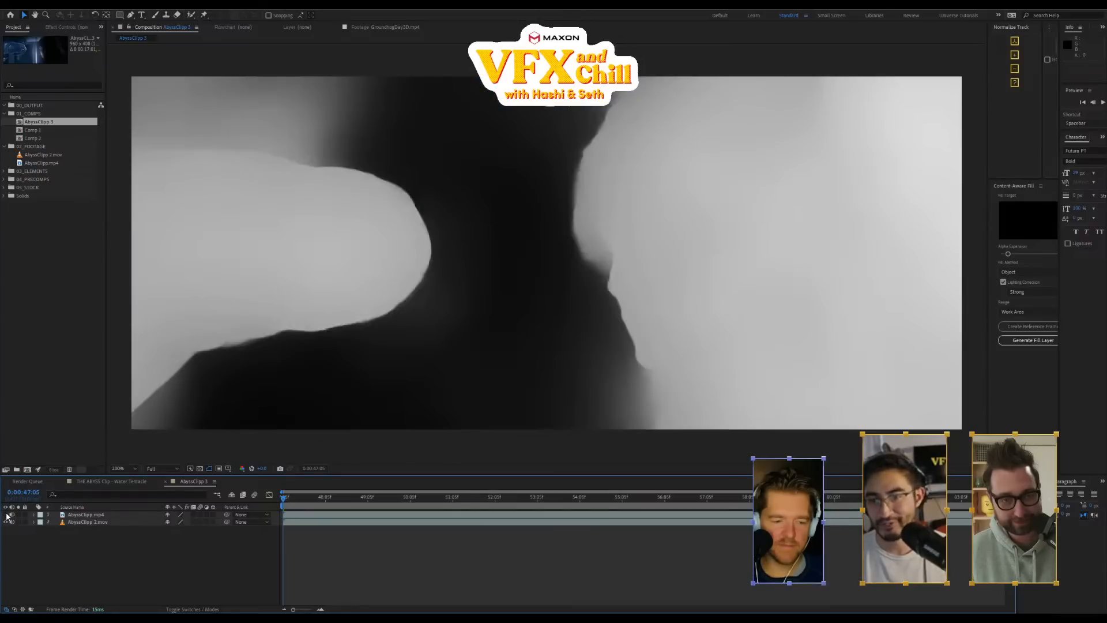
click(8, 515)
click(9, 515)
click(8, 515)
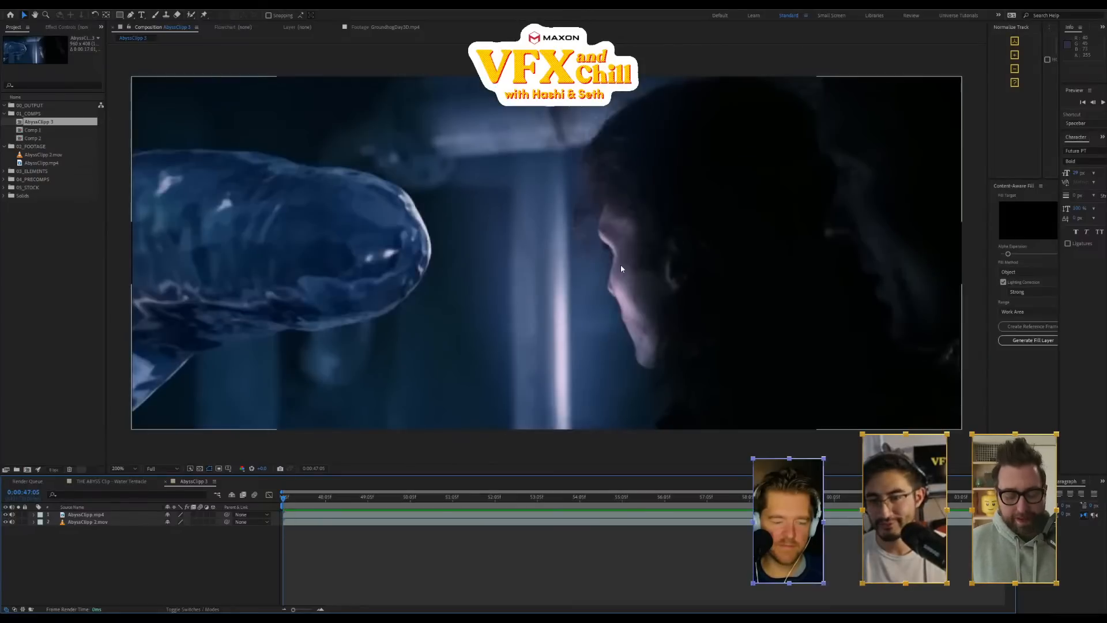
Apply a Fast Box Blur to the AbyssClipp 2.mov depth map layer and widen the effect settings area
click(92, 515)
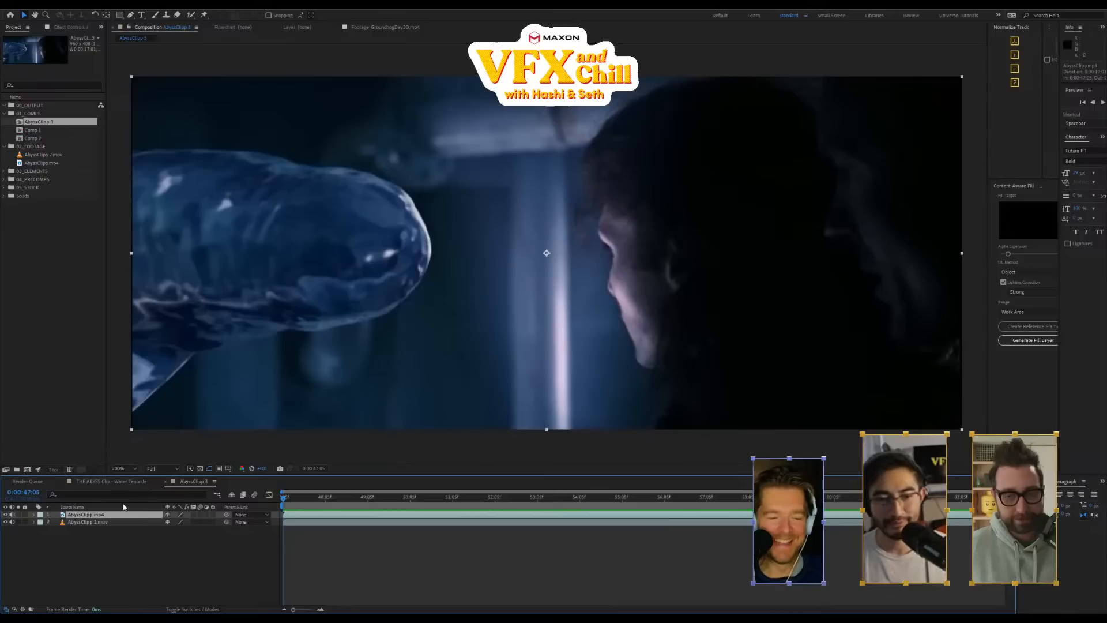
click(95, 521)
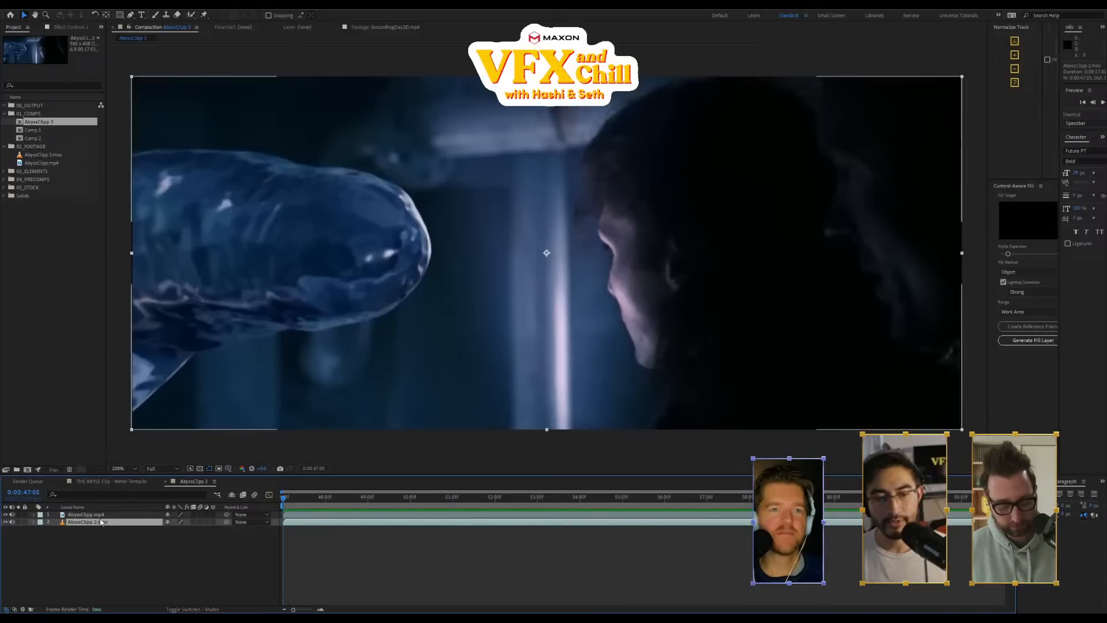
right_click(105, 524)
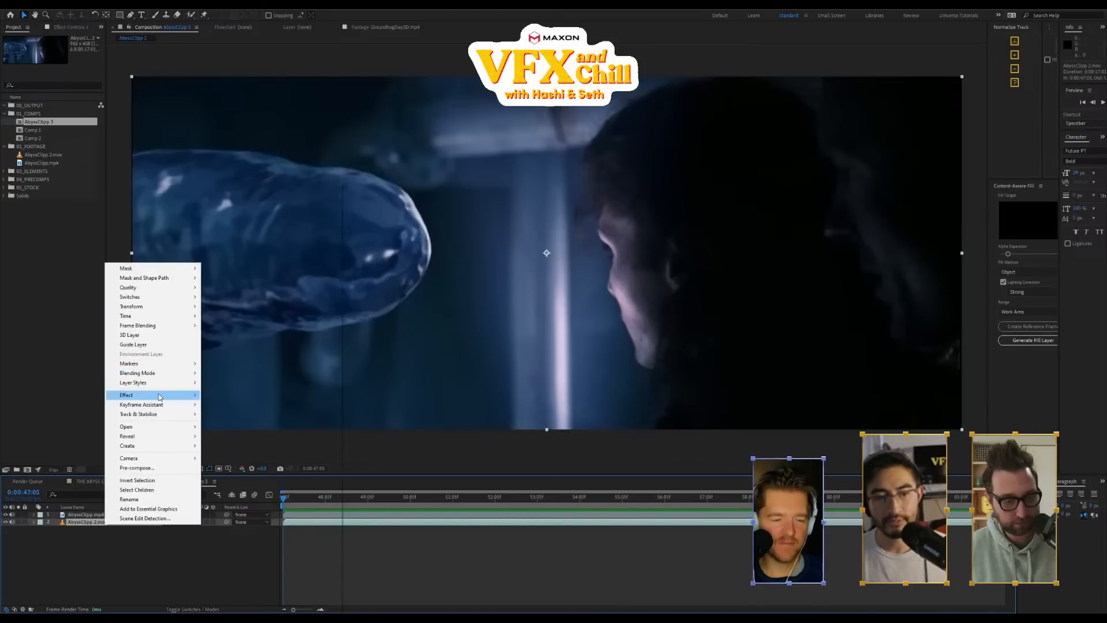
mouse_move(160, 397)
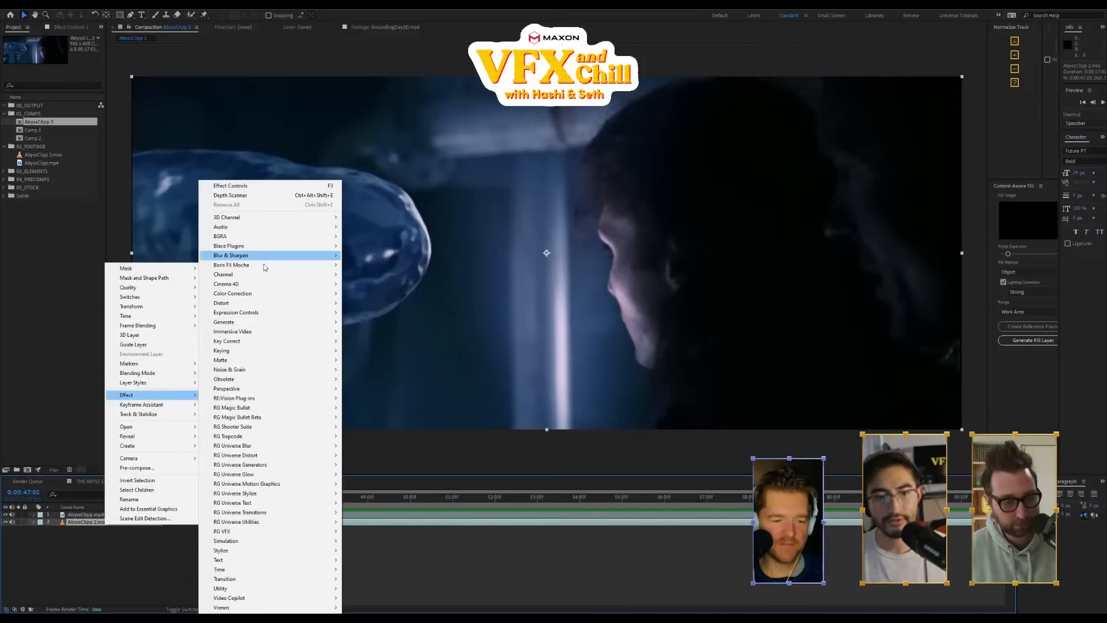
mouse_move(274, 220)
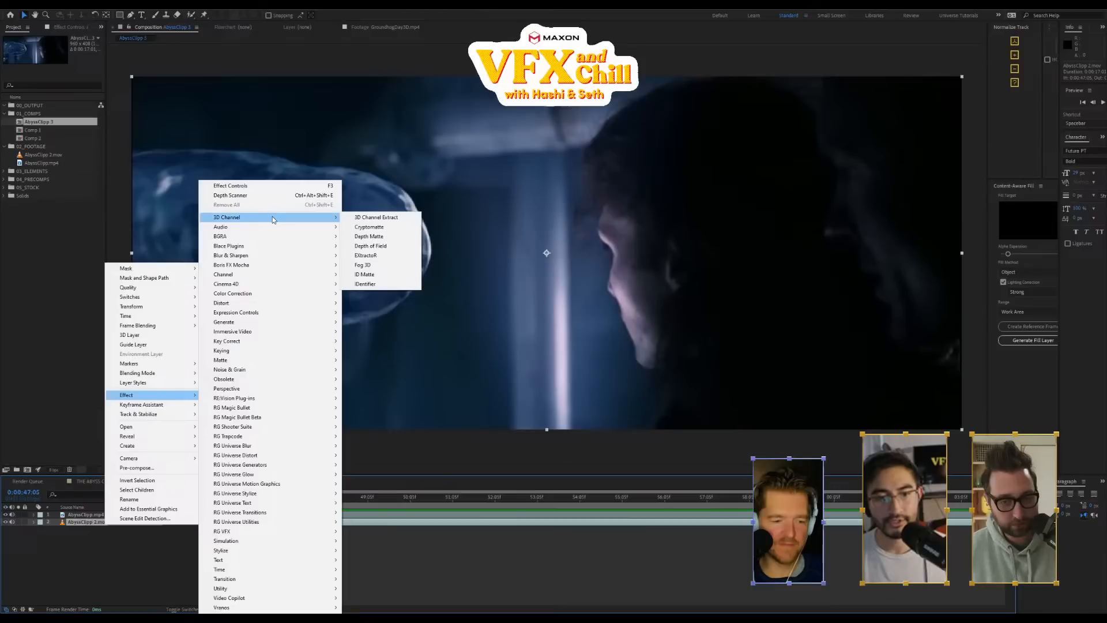
mouse_move(273, 256)
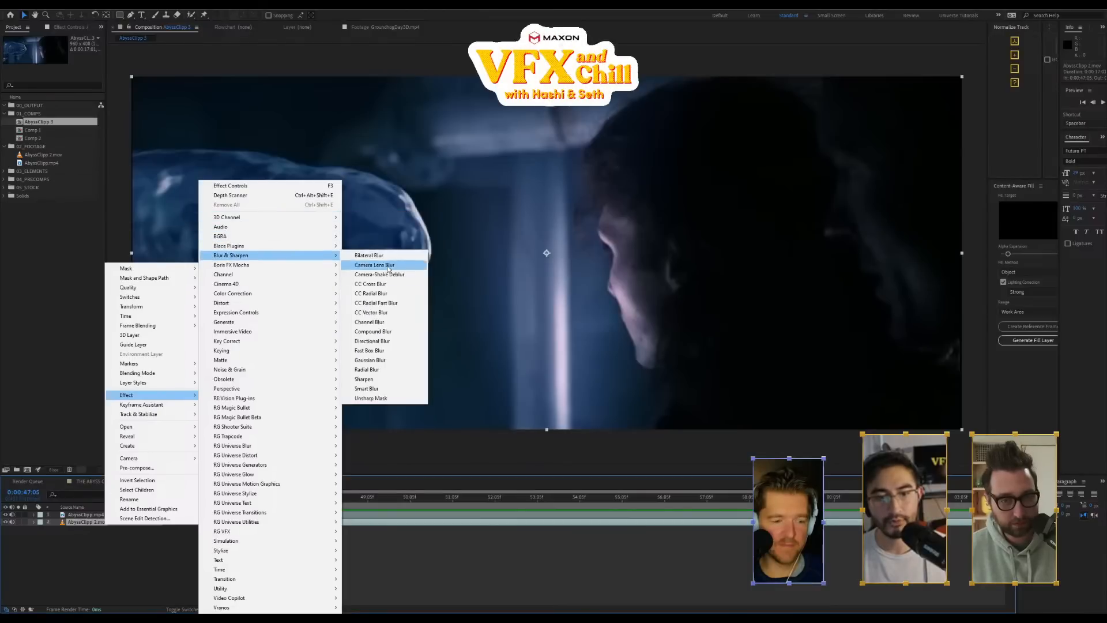
click(396, 351)
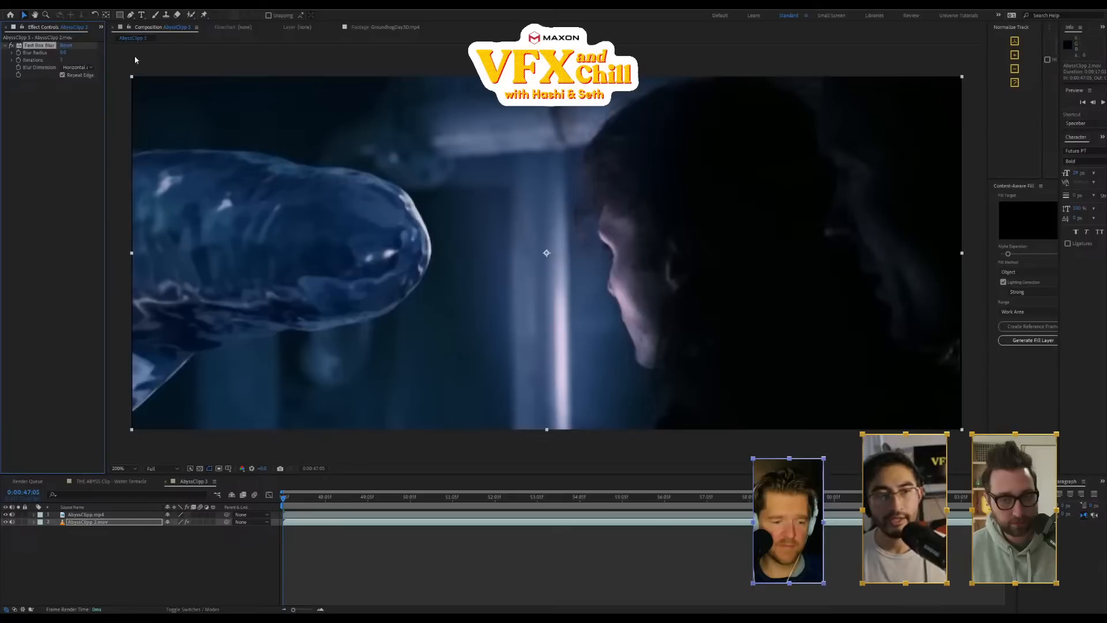
drag(105, 76, 205, 77)
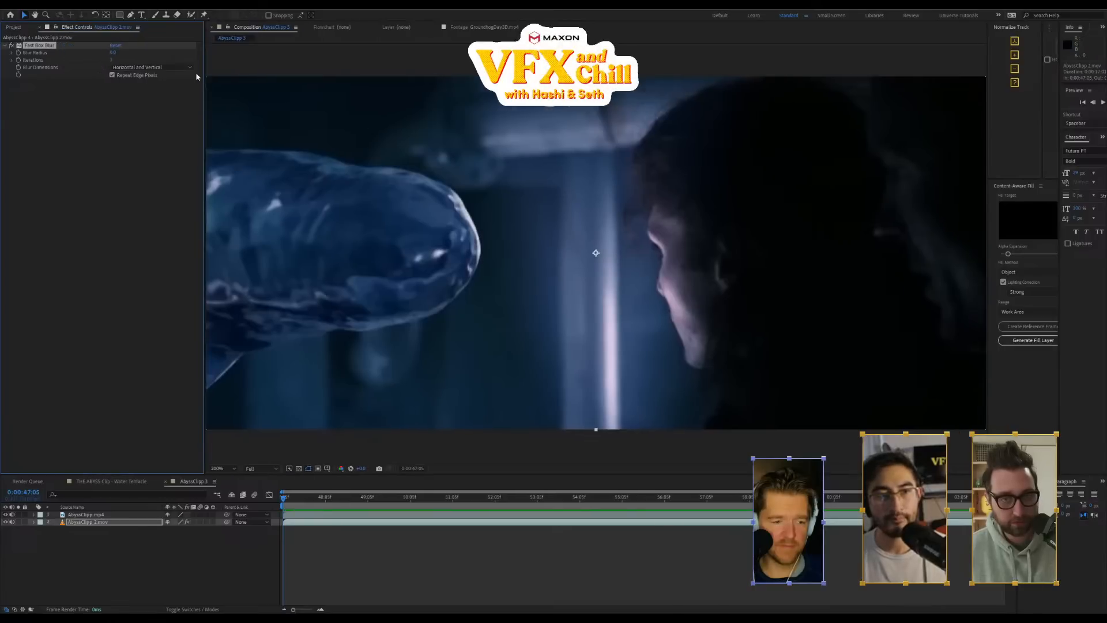
Solo the depth map layer, set its Fast Box Blur dimensions to Horizontal and raise the Blur Radius slightly, comparing with the effect toggle
click(18, 522)
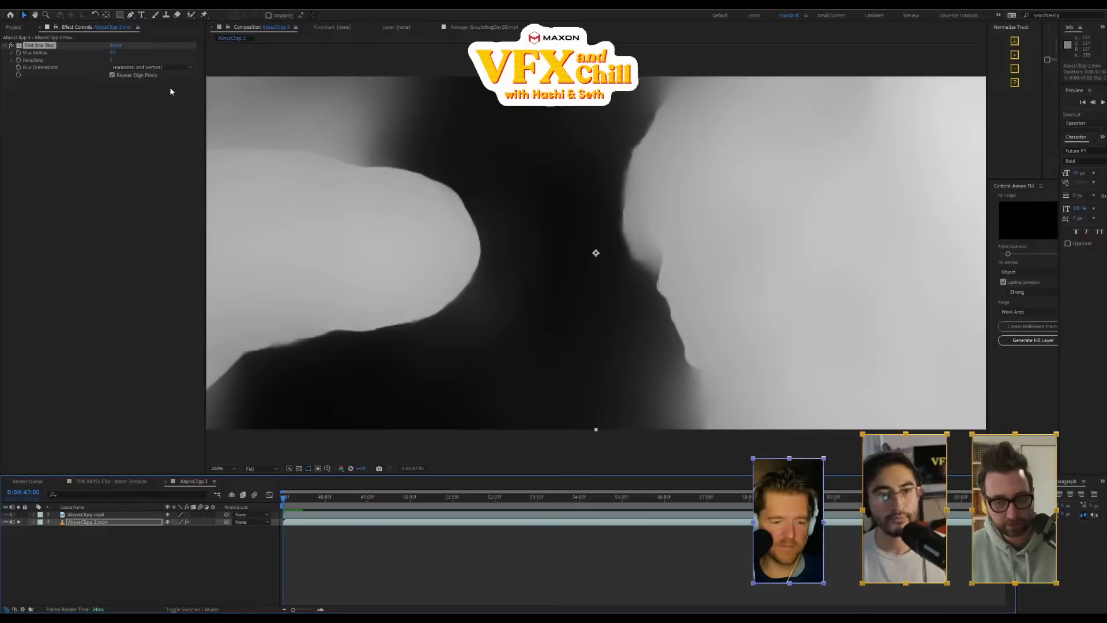
click(144, 67)
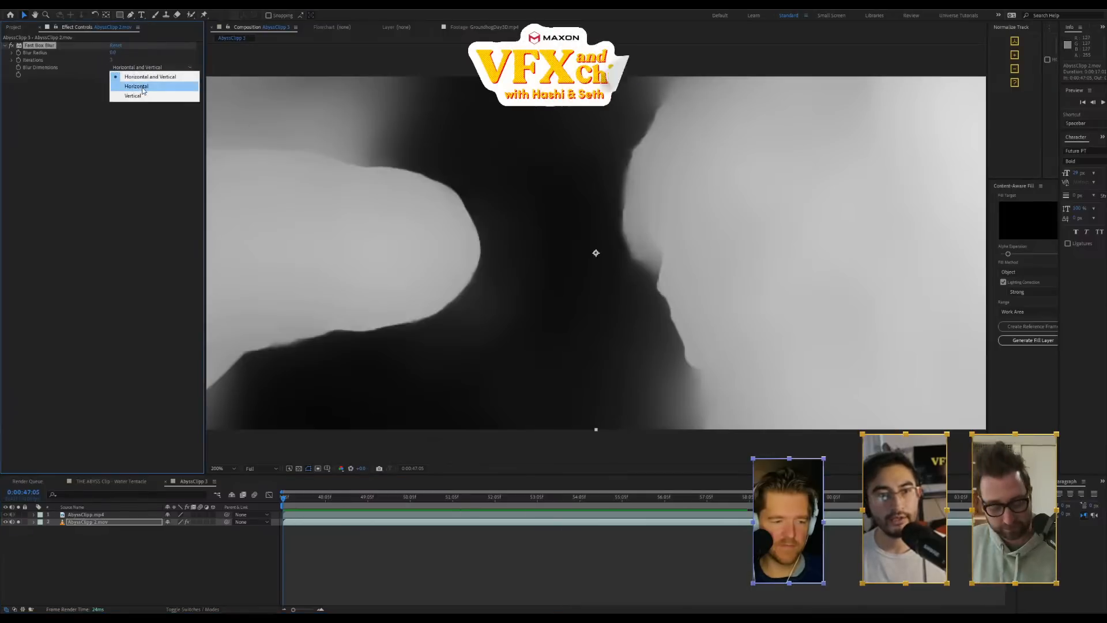
click(143, 89)
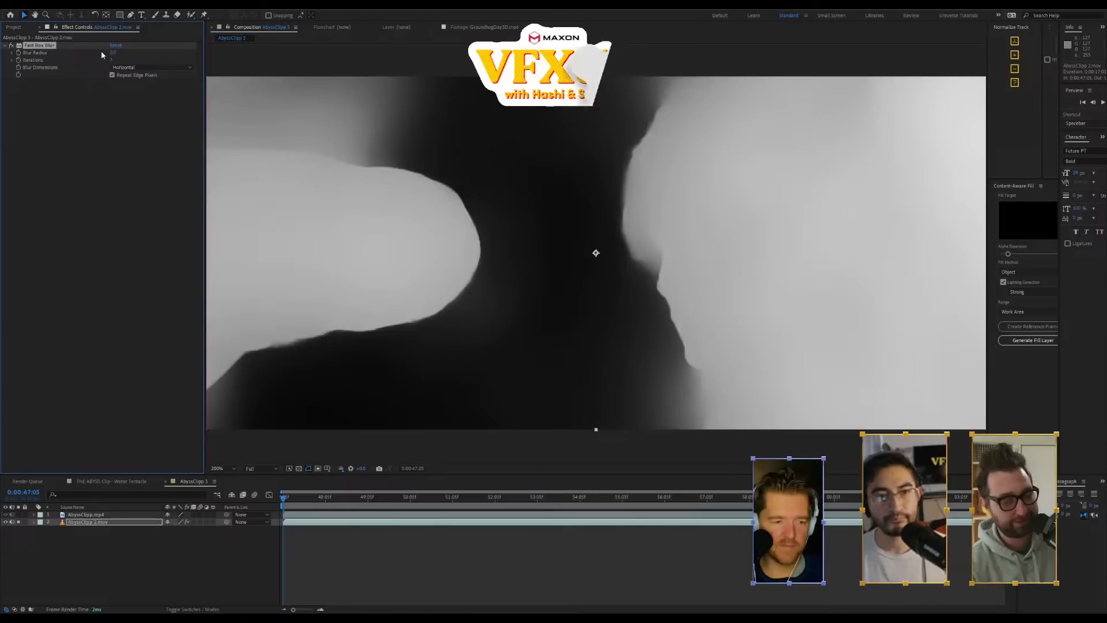
drag(113, 53, 77, 71)
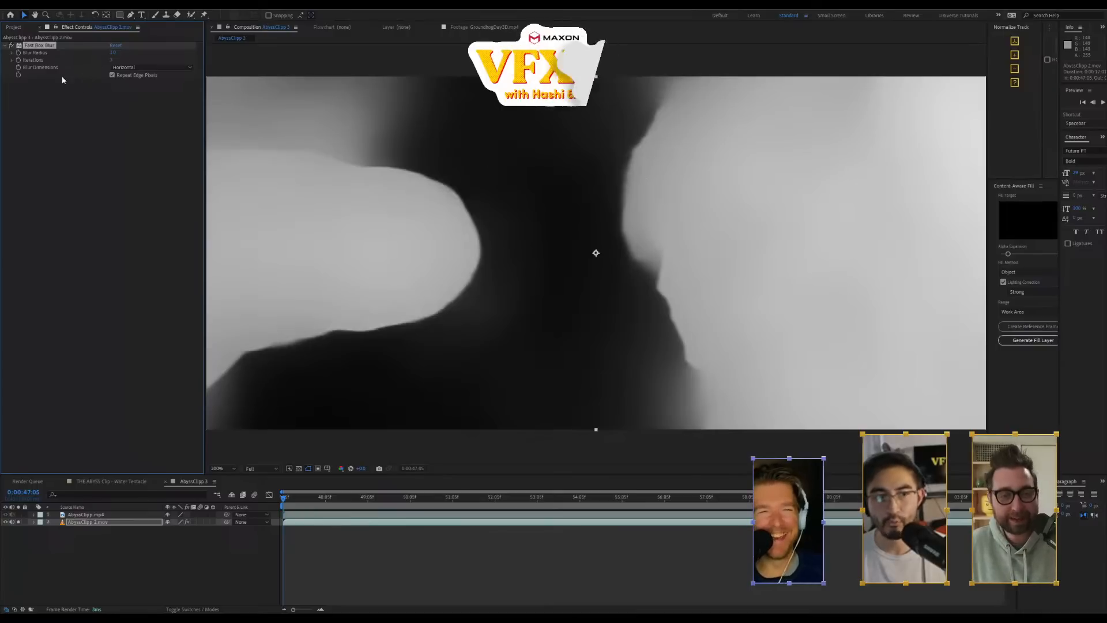
click(12, 47)
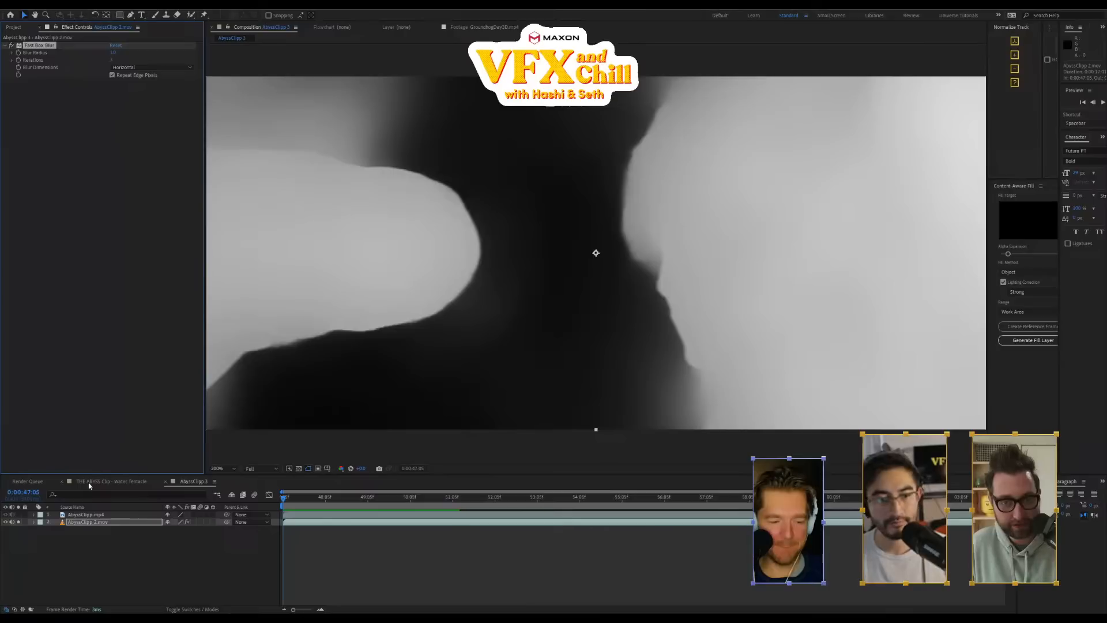
Solo the AbyssClipp.mp4 footage layer and apply a Displacement Map effect to it
click(97, 515)
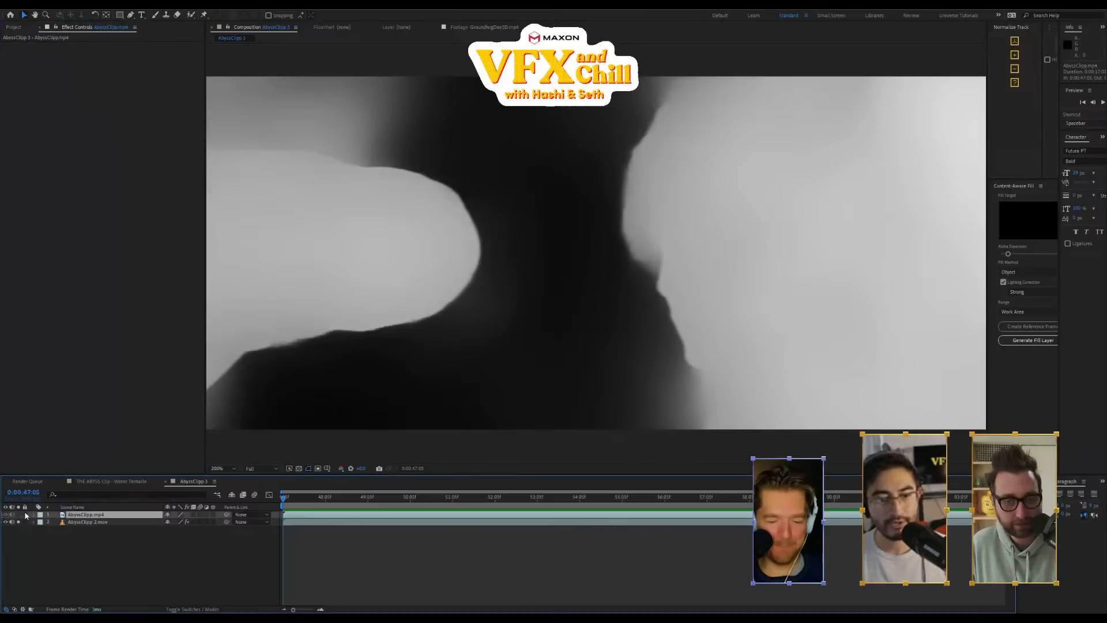
click(19, 514)
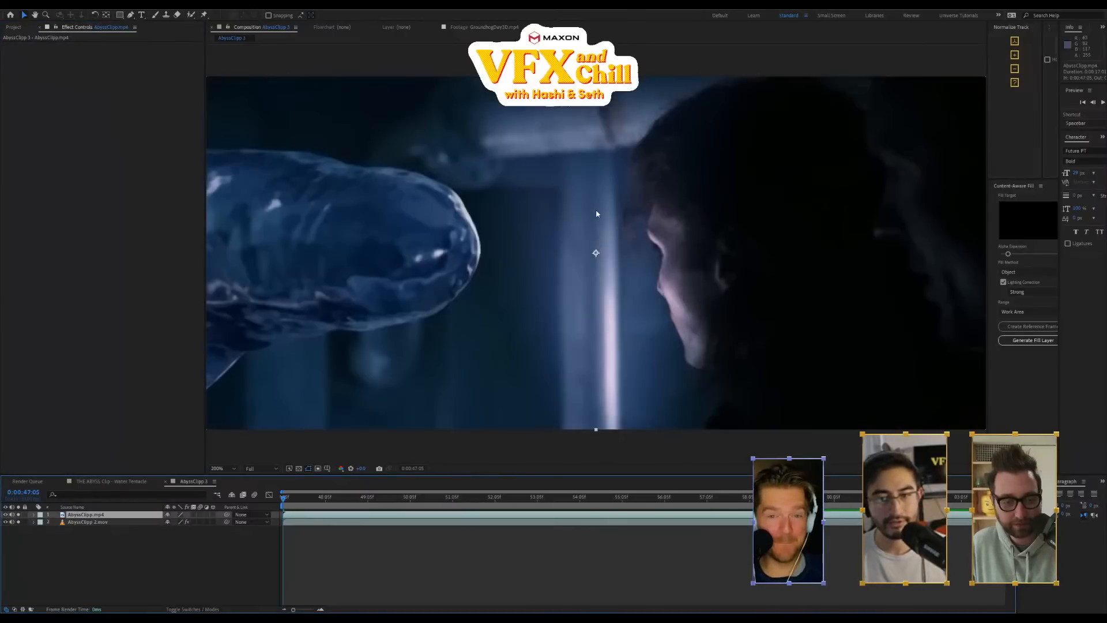
right_click(102, 74)
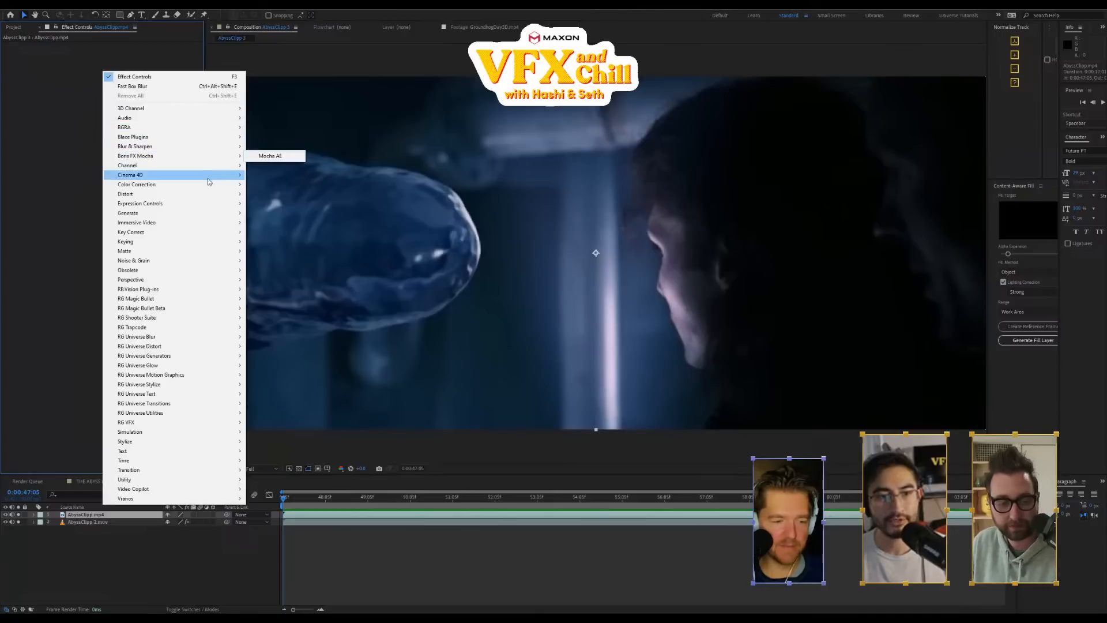
mouse_move(209, 198)
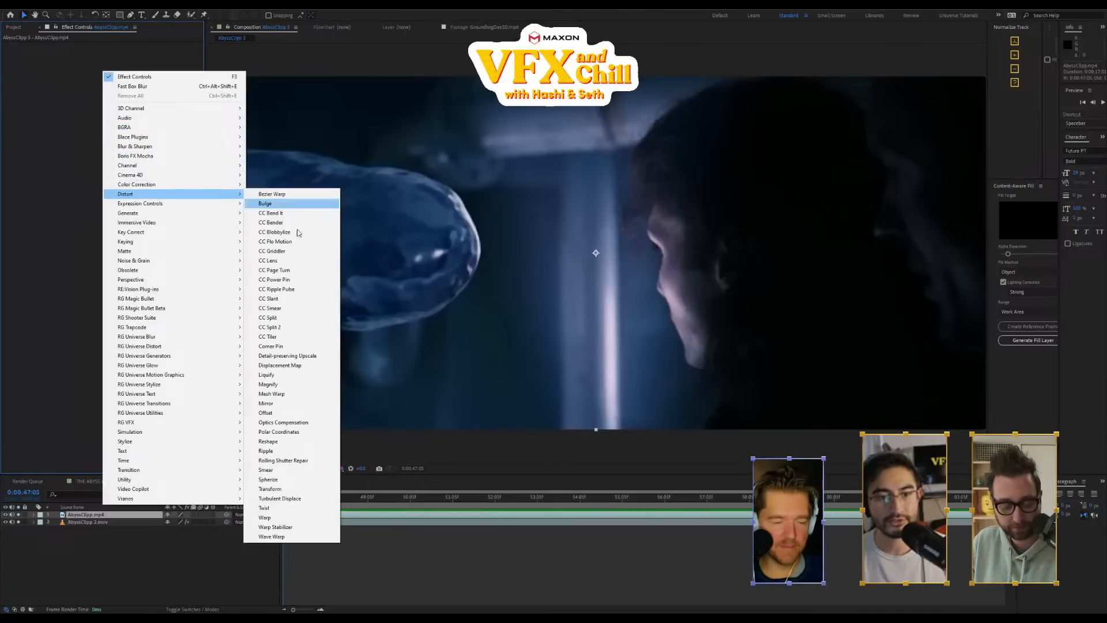
click(280, 365)
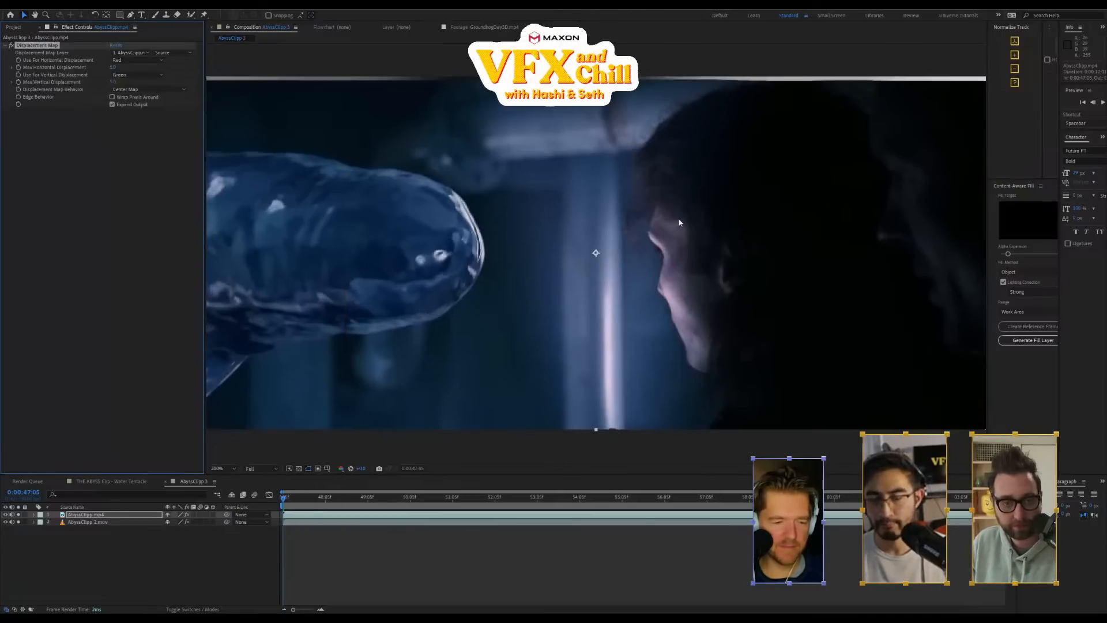
Set the Displacement Map Layer to AbyssClipp 2.mov, using its Effects & Masks as the source
click(137, 55)
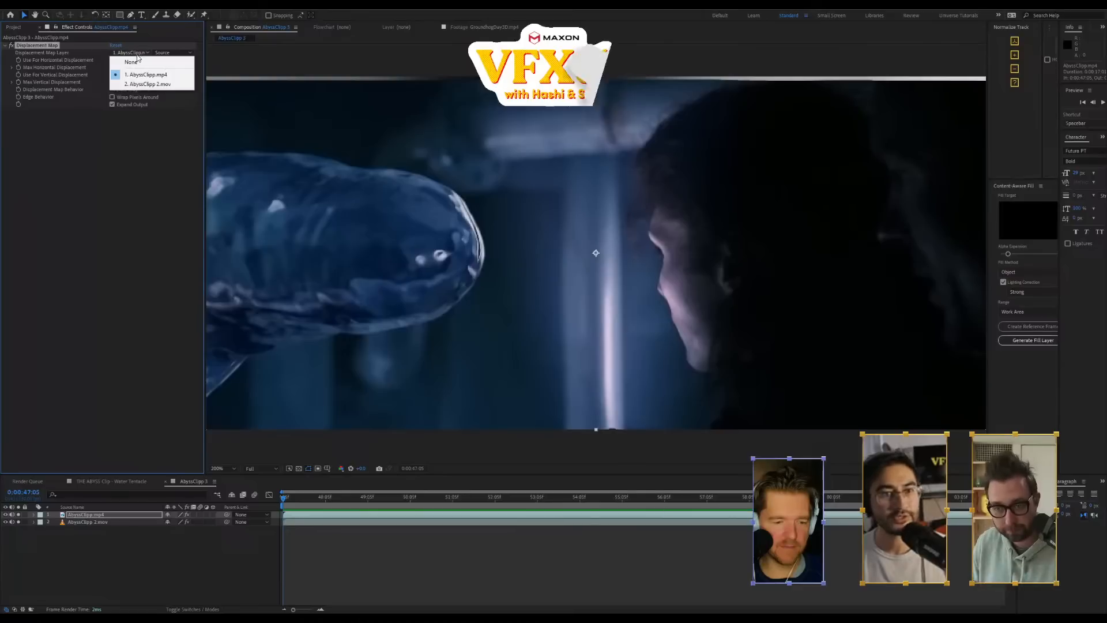
click(149, 86)
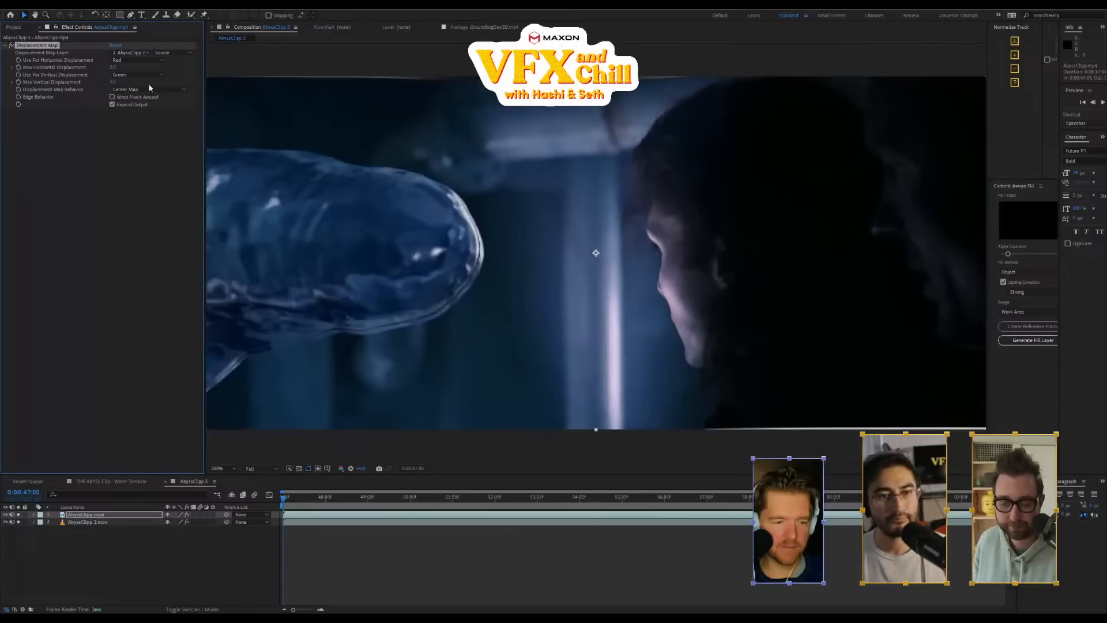
click(169, 54)
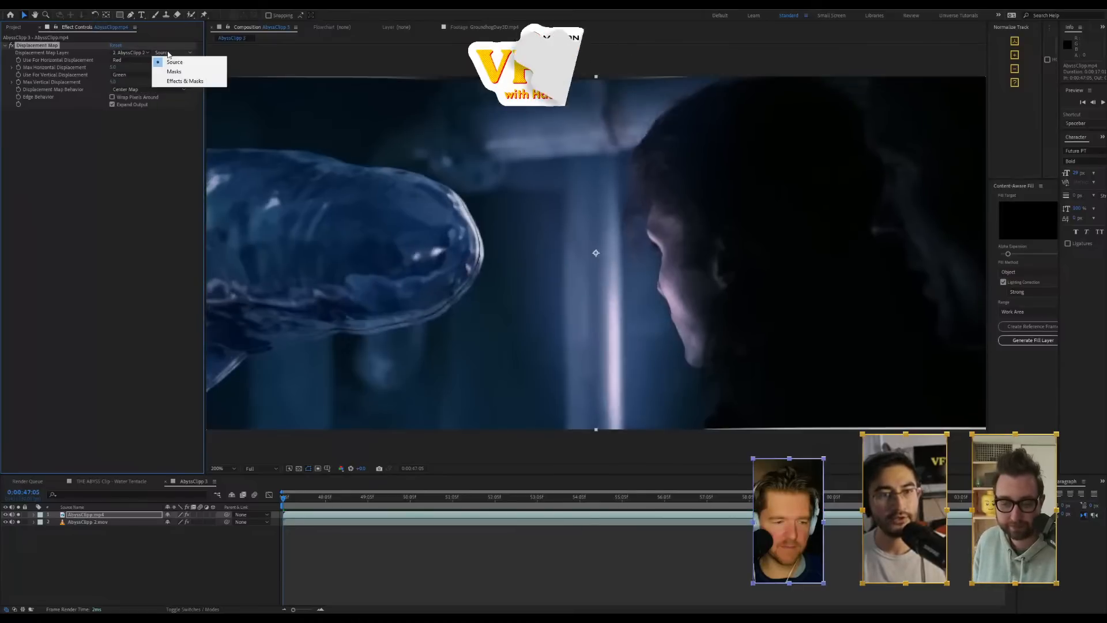
click(197, 81)
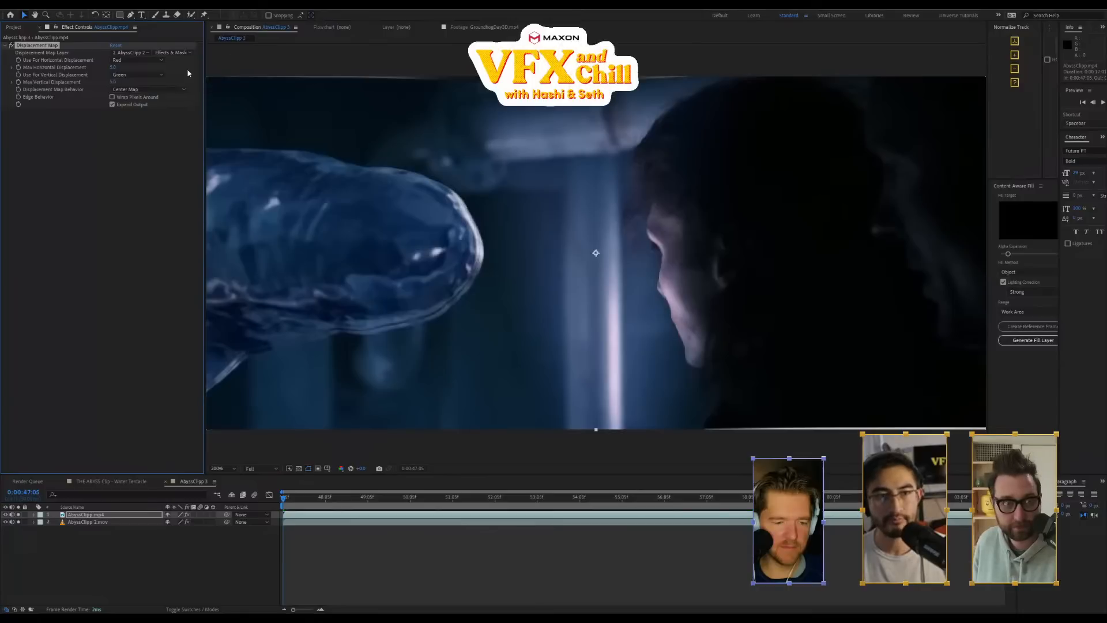
Set Max Vertical Displacement to 0, vertical displacement to Off and horizontal displacement to use Luminance
click(114, 83)
text(0)
key(Return)
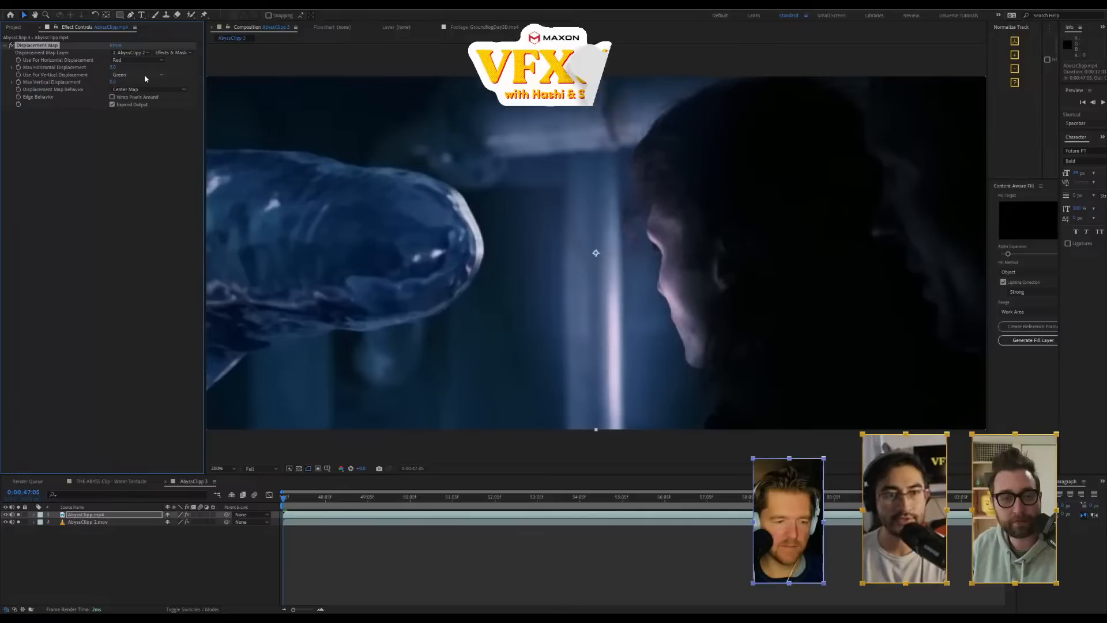
click(144, 75)
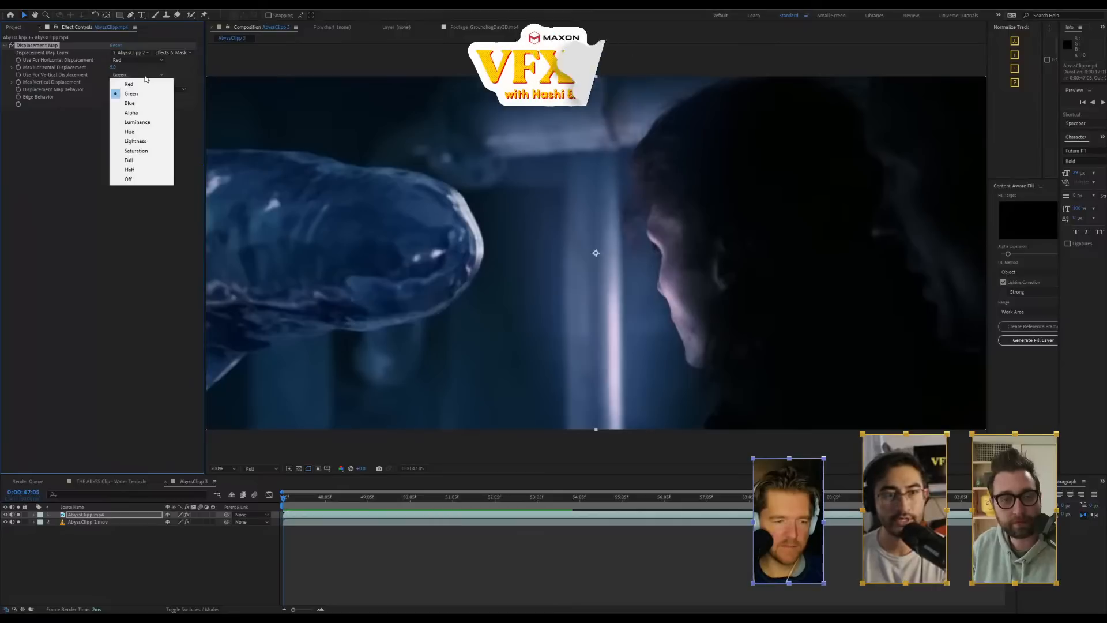
click(129, 179)
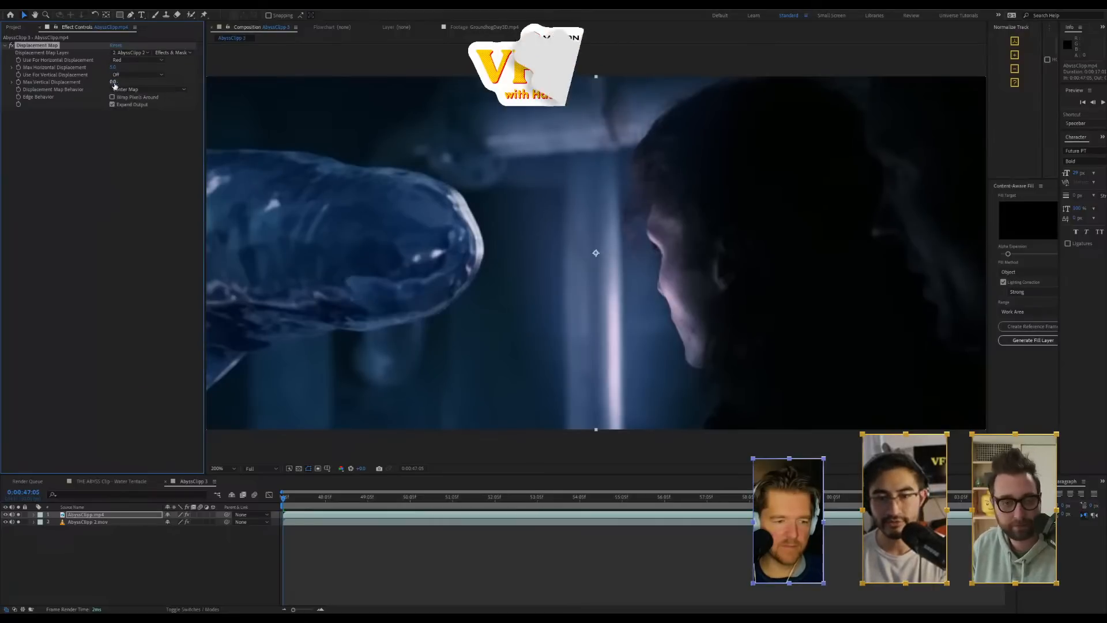
click(133, 60)
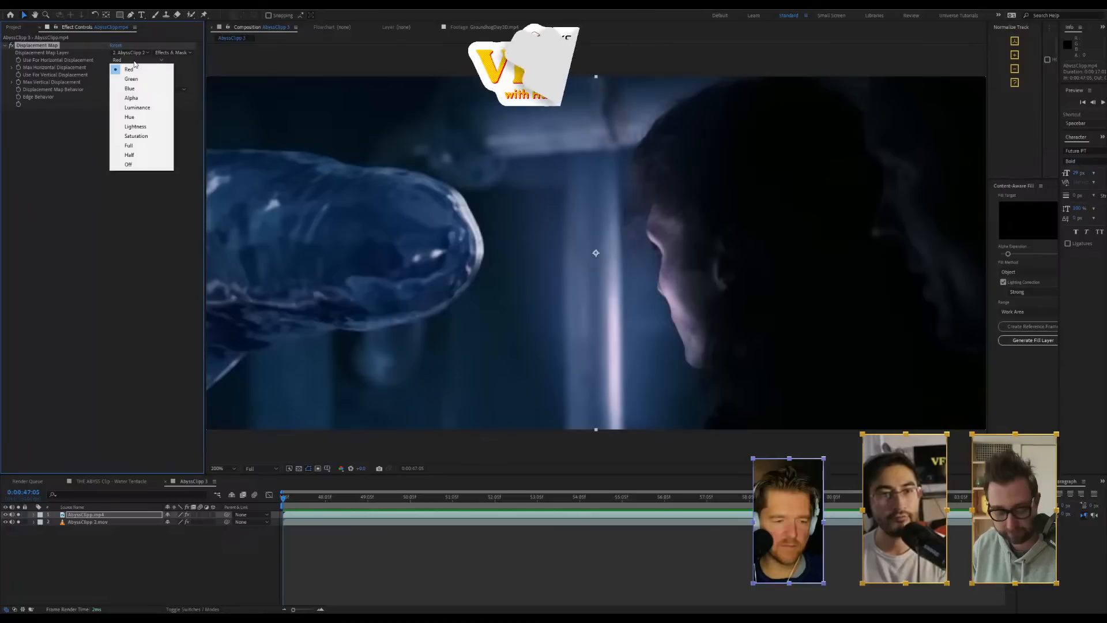
click(137, 107)
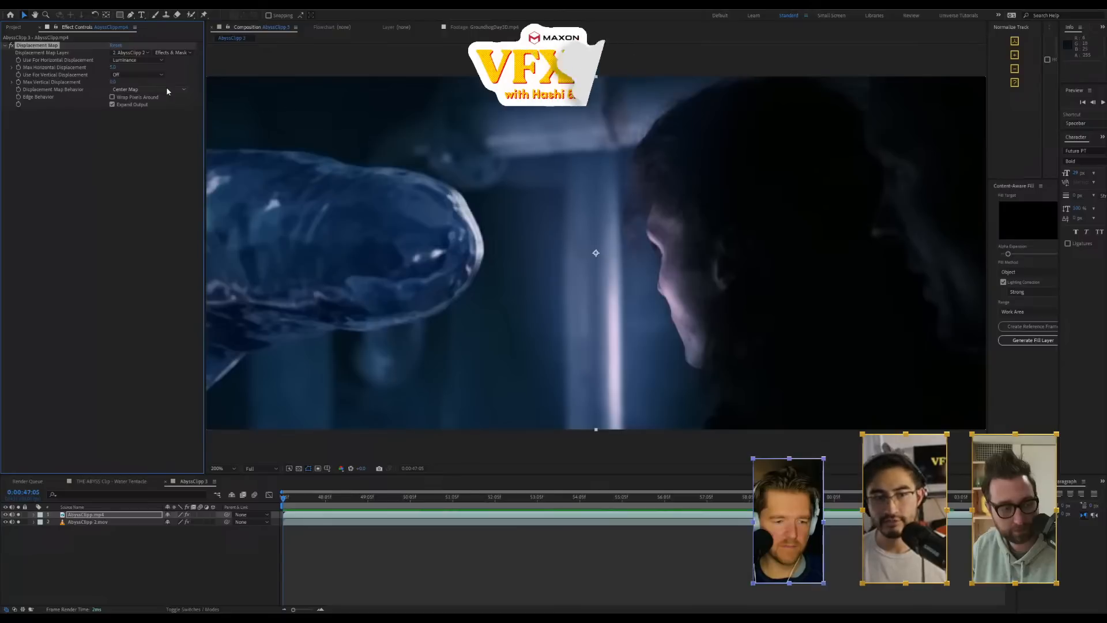
Move the current time to the shot of the three characters at 0:00:53:23 and reframe the composition view
click(788, 505)
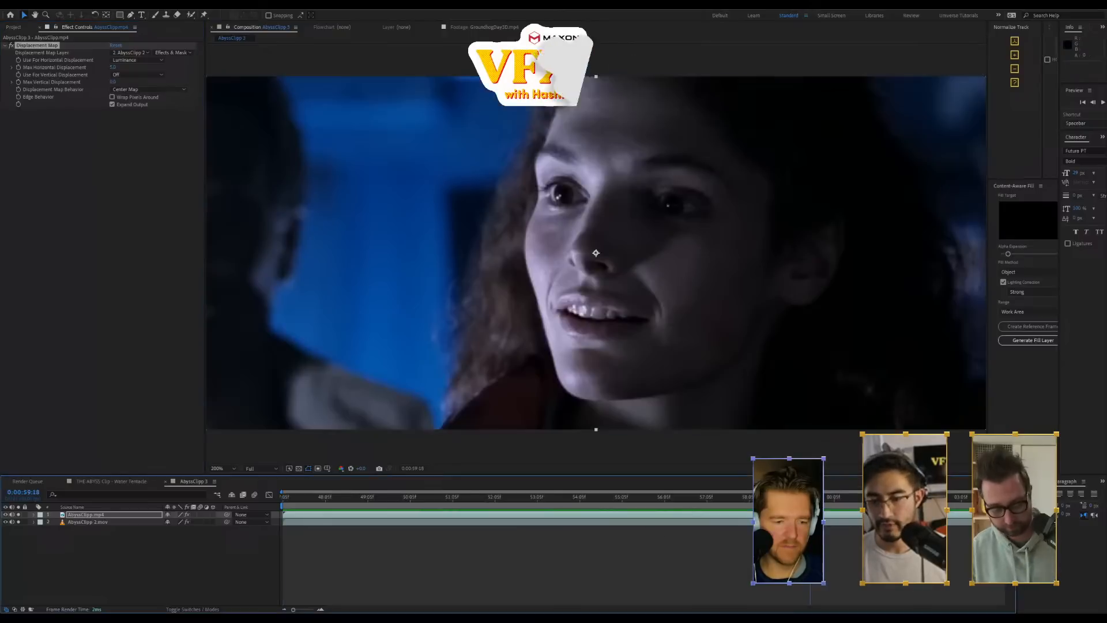
click(518, 504)
click(563, 504)
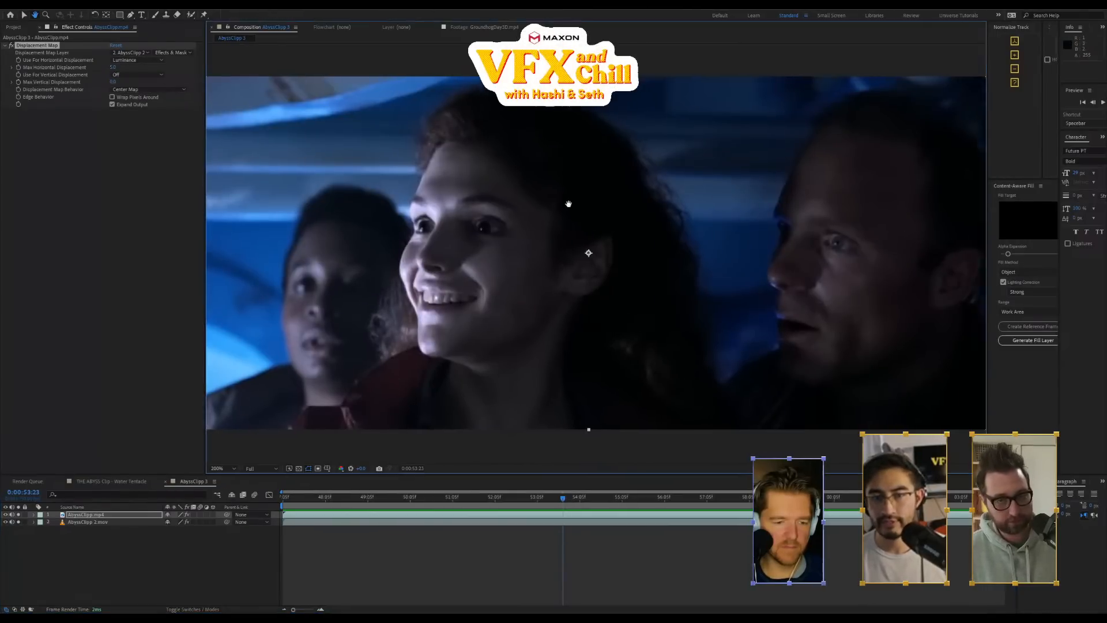
key(h)
drag(588, 204, 563, 198)
key(v)
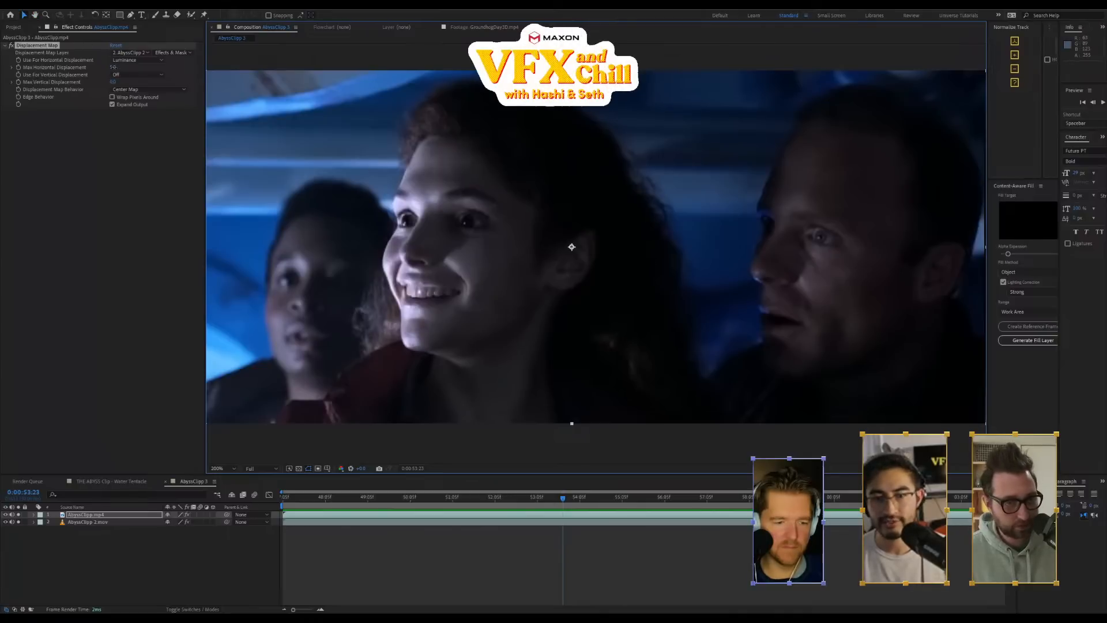
Vary the Max Horizontal Displacement, reset it to 0, and lower it to a small negative value to shift the characters by depth
drag(114, 68, 138, 90)
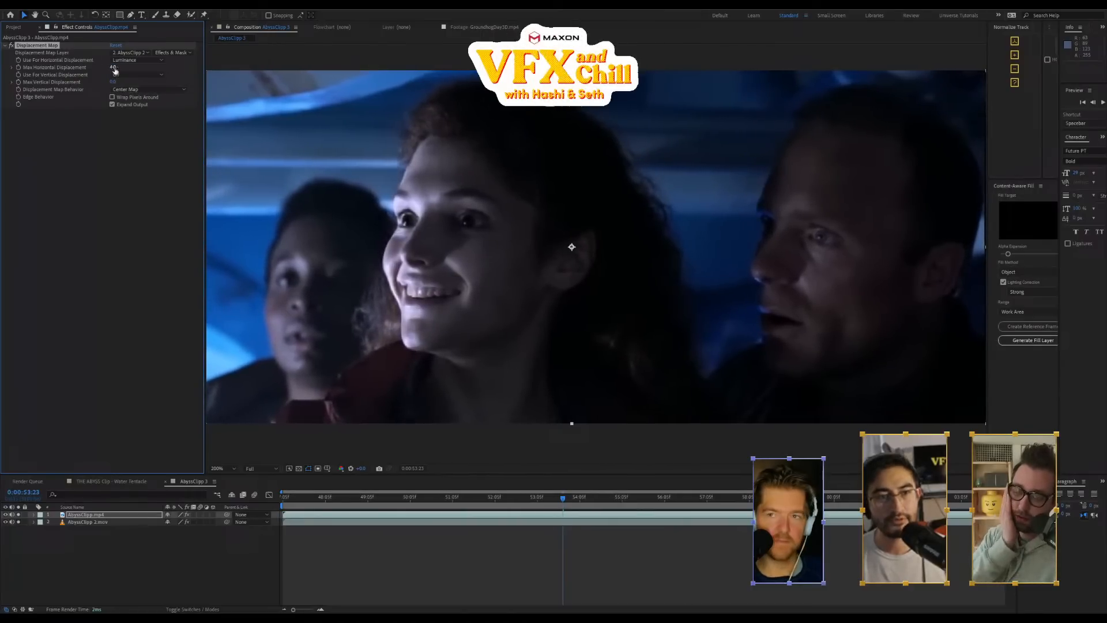
click(115, 69)
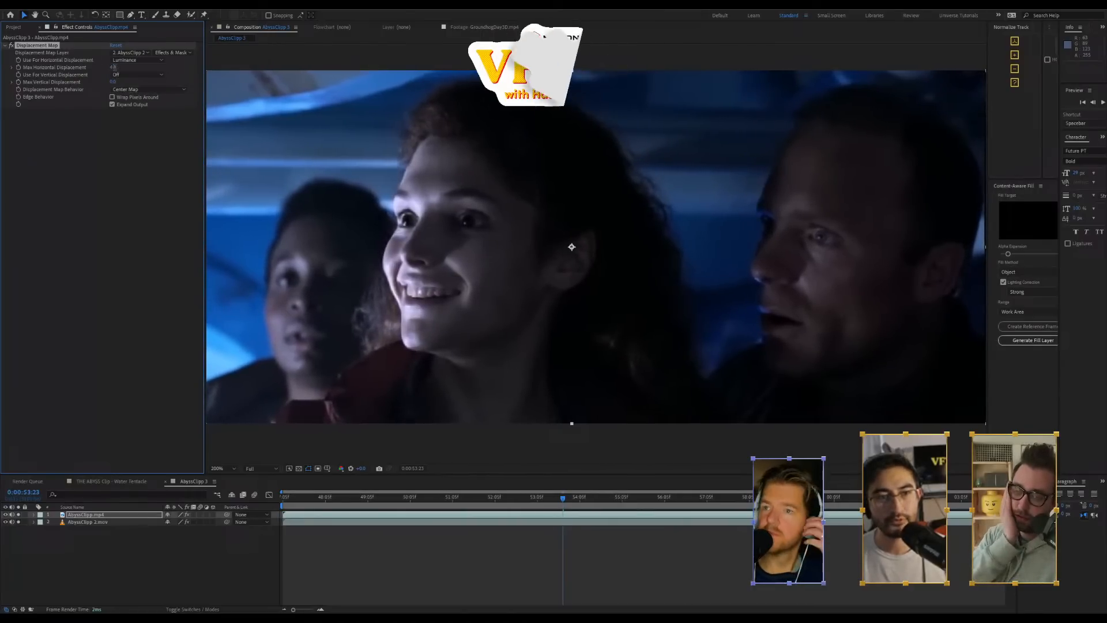
text(0)
click(144, 220)
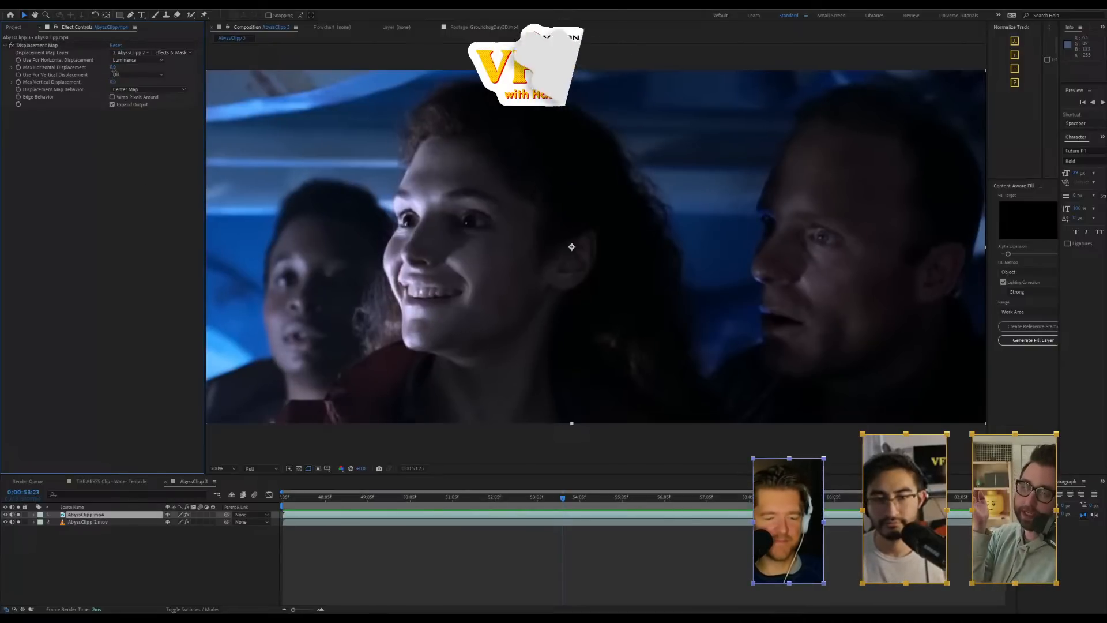
drag(114, 68, 117, 73)
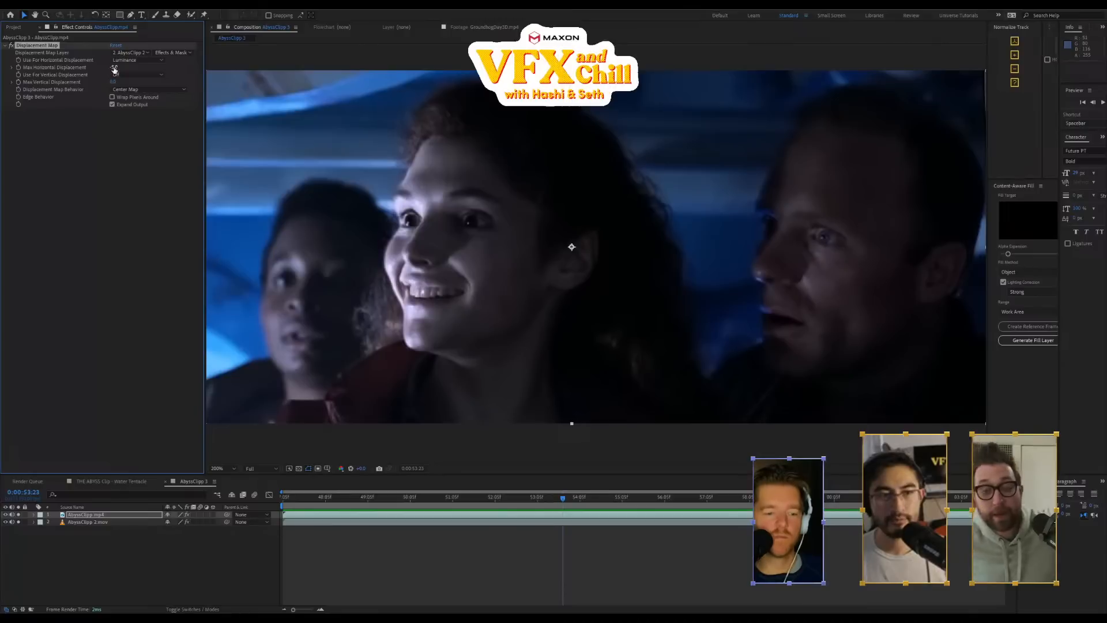
drag(116, 67, 134, 89)
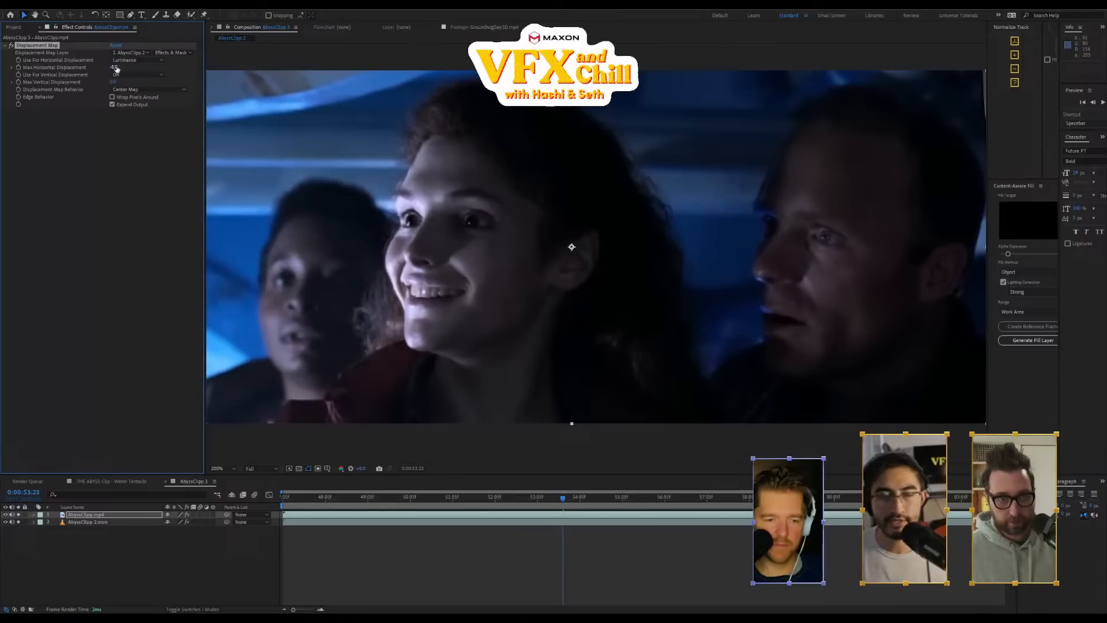
Lower the Max Horizontal Displacement on AbyssClipp.mp4 further and adjust the Fast Box Blur radius on the AbyssClipp 2.mov depth map
drag(115, 68, 112, 70)
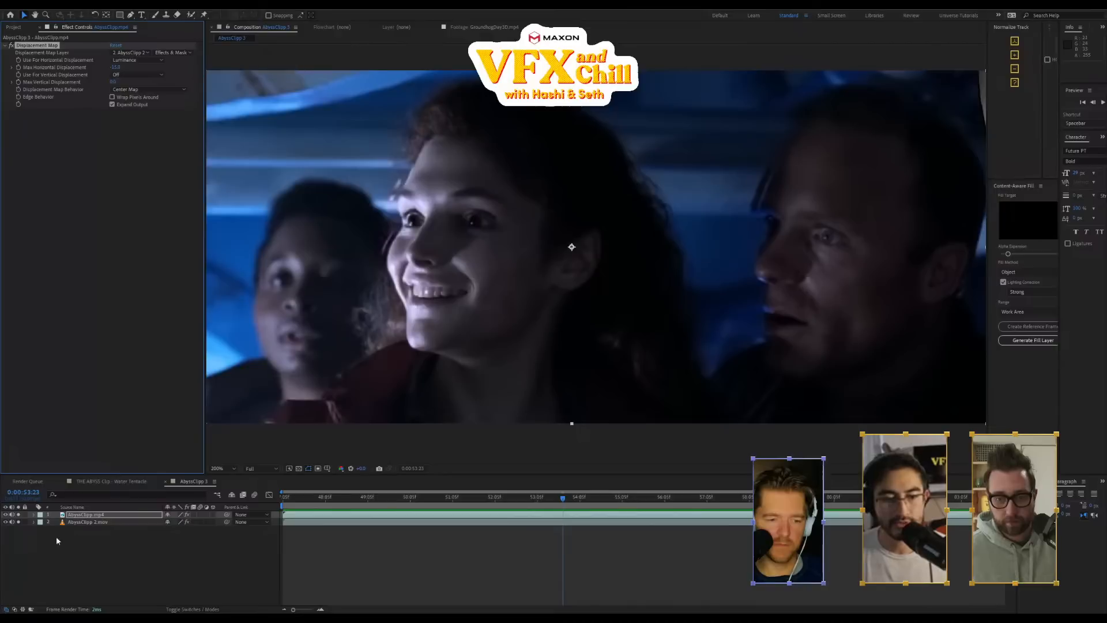
click(86, 522)
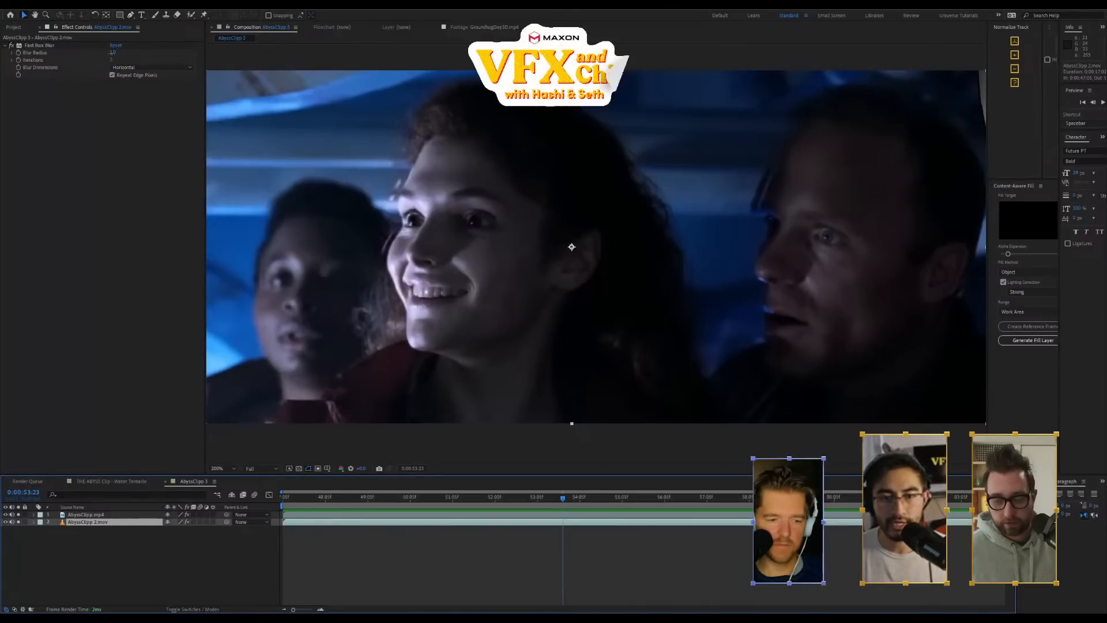
drag(111, 53, 113, 53)
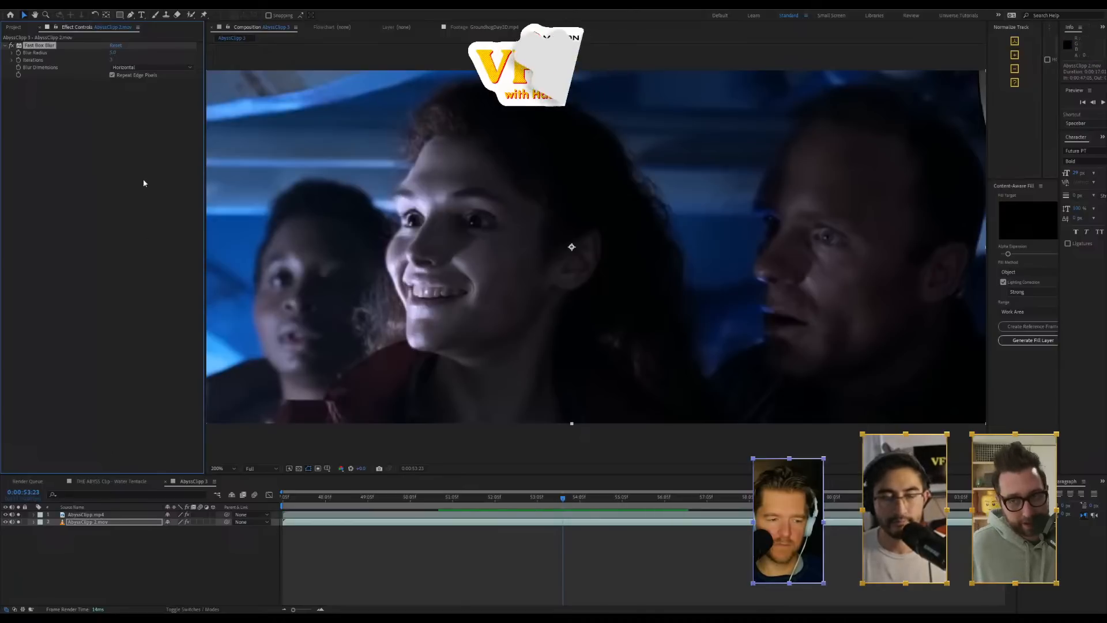
click(90, 515)
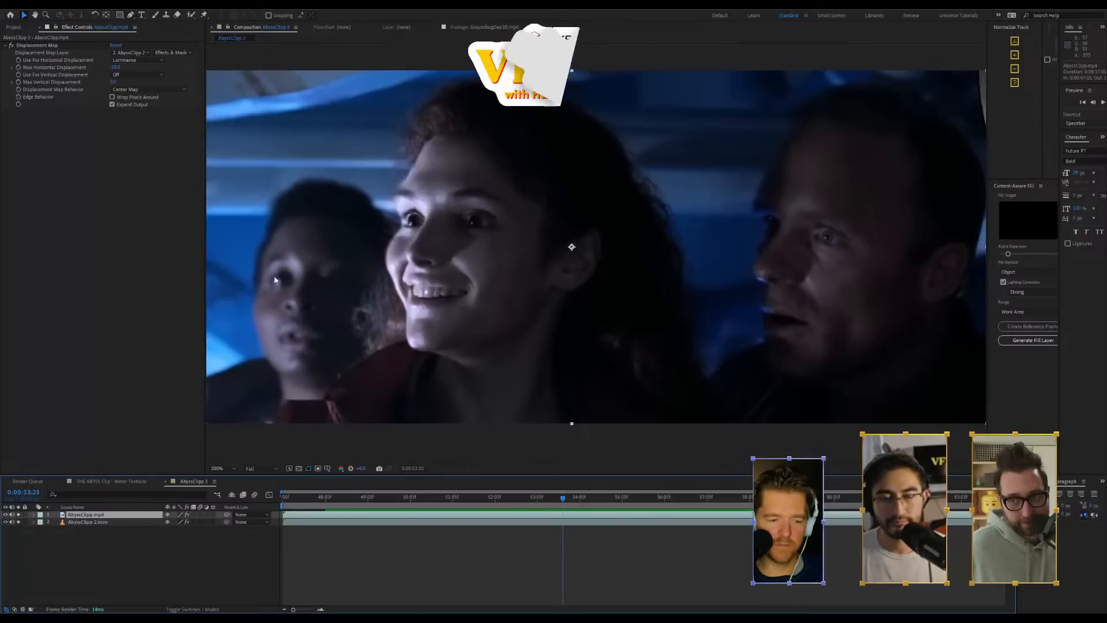
click(112, 315)
Rename the AbyssClipp 3 composition in the 01_COMPS folder as Abyss_L
click(23, 27)
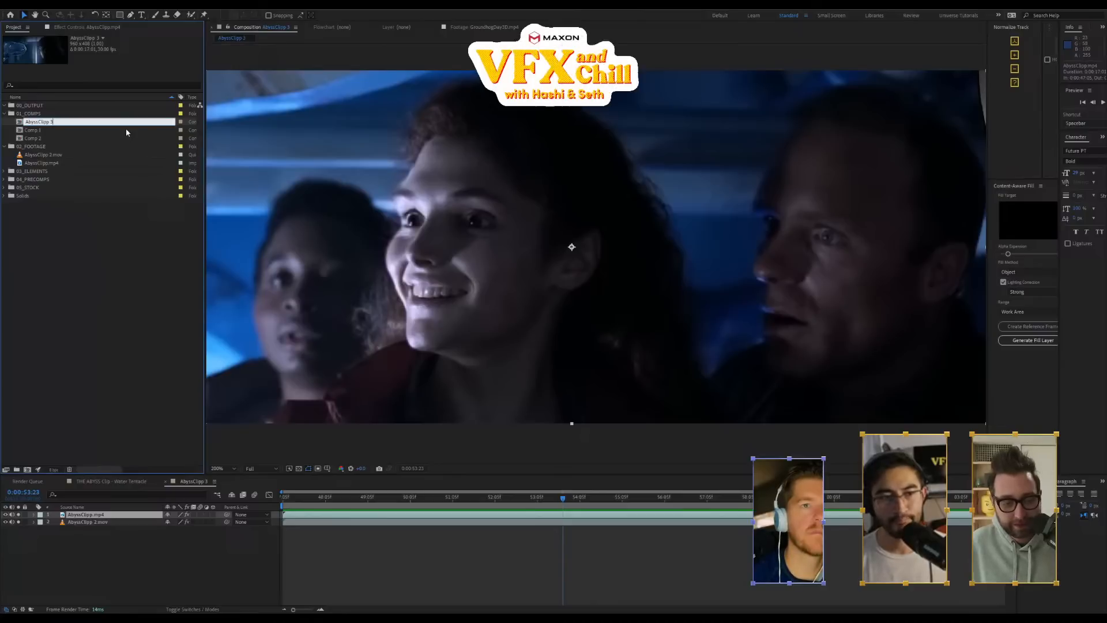
key(BackSpace)
key(BackSpace)
key(BackSpace)
key(BackSpace)
key(BackSpace)
key(BackSpace)
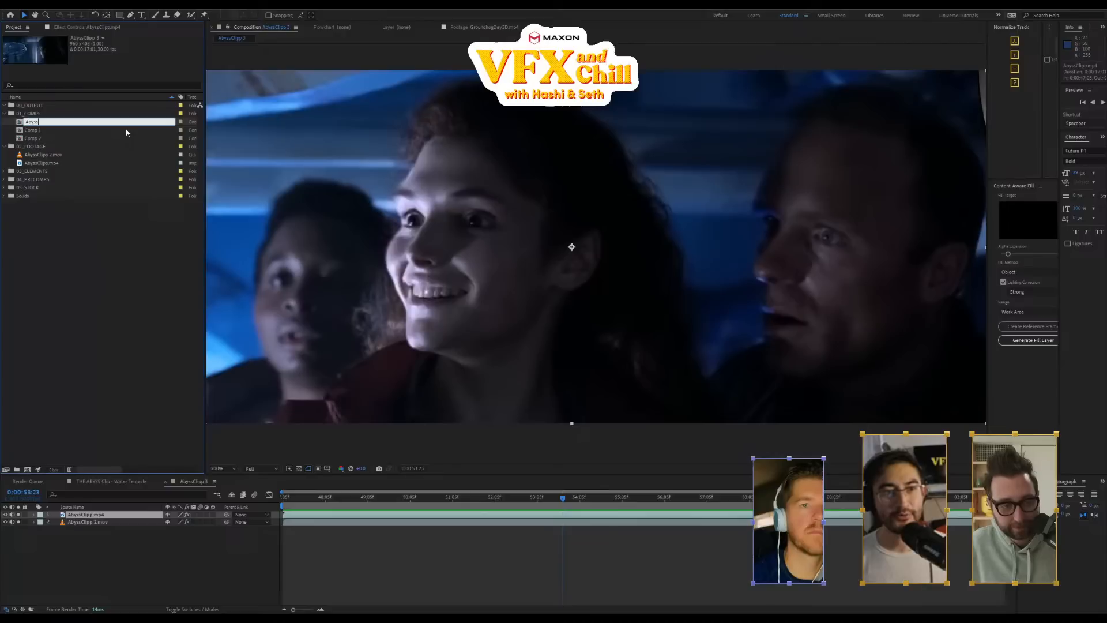
text(_L)
key(Return)
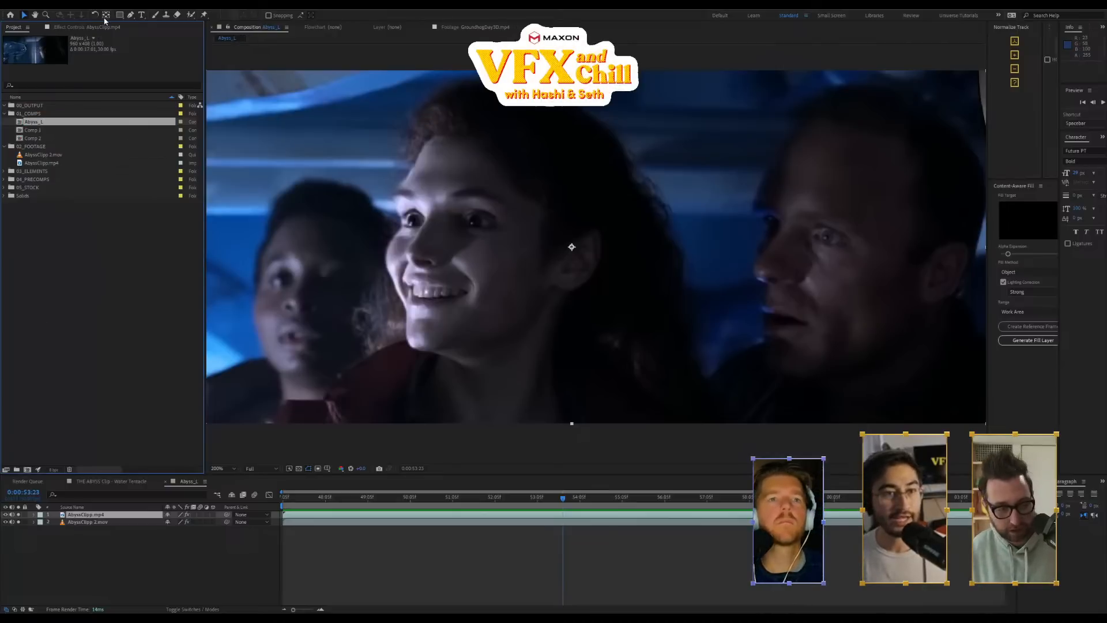
Reveal the AbyssClipp.mp4 layer's property groups and the Max Horizontal Displacement slider of its Displacement Map effect
drag(53, 475, 68, 349)
click(34, 371)
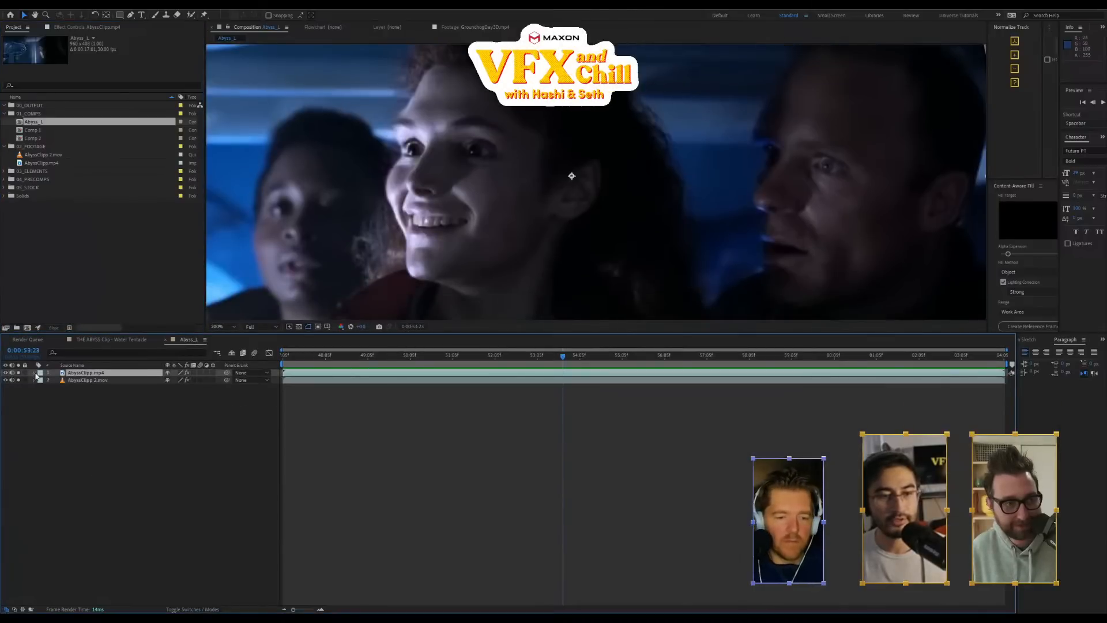
click(35, 373)
click(92, 27)
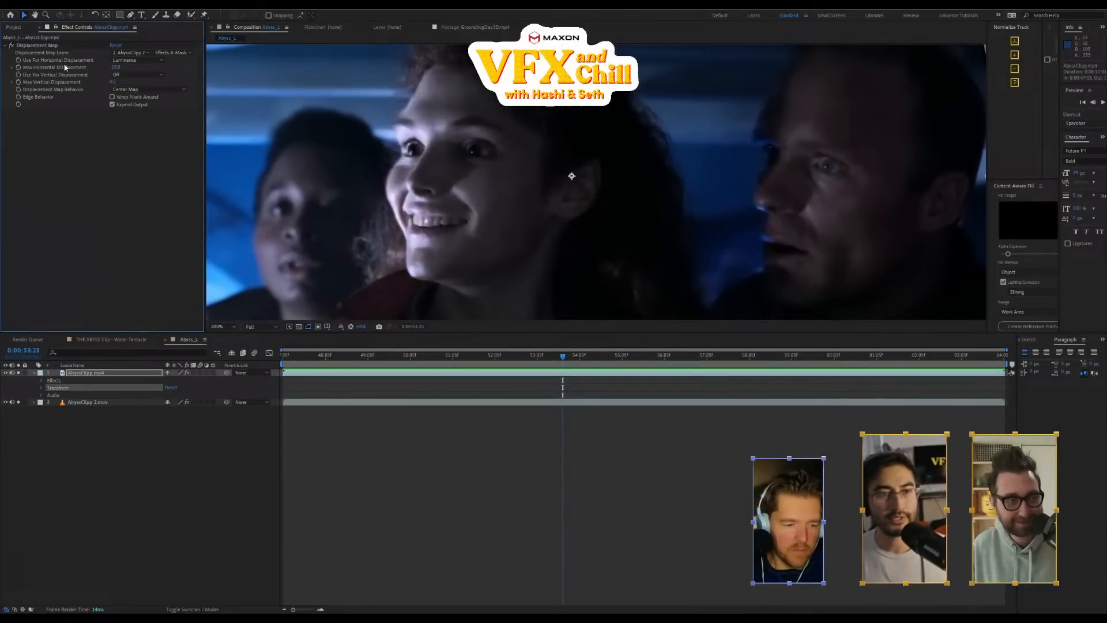
click(13, 69)
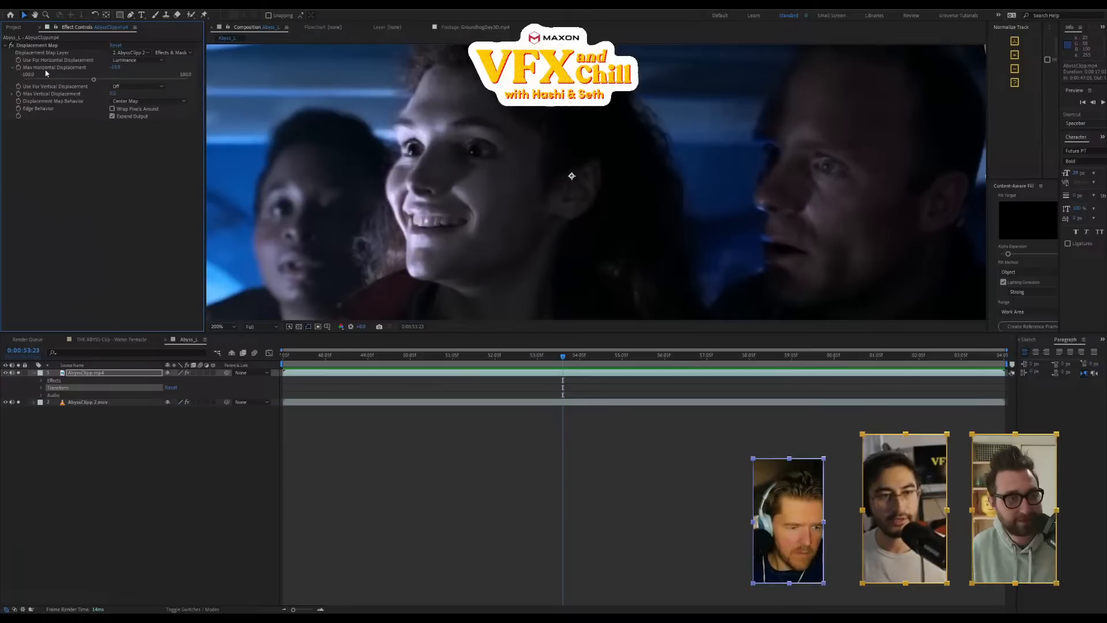
click(117, 339)
click(13, 27)
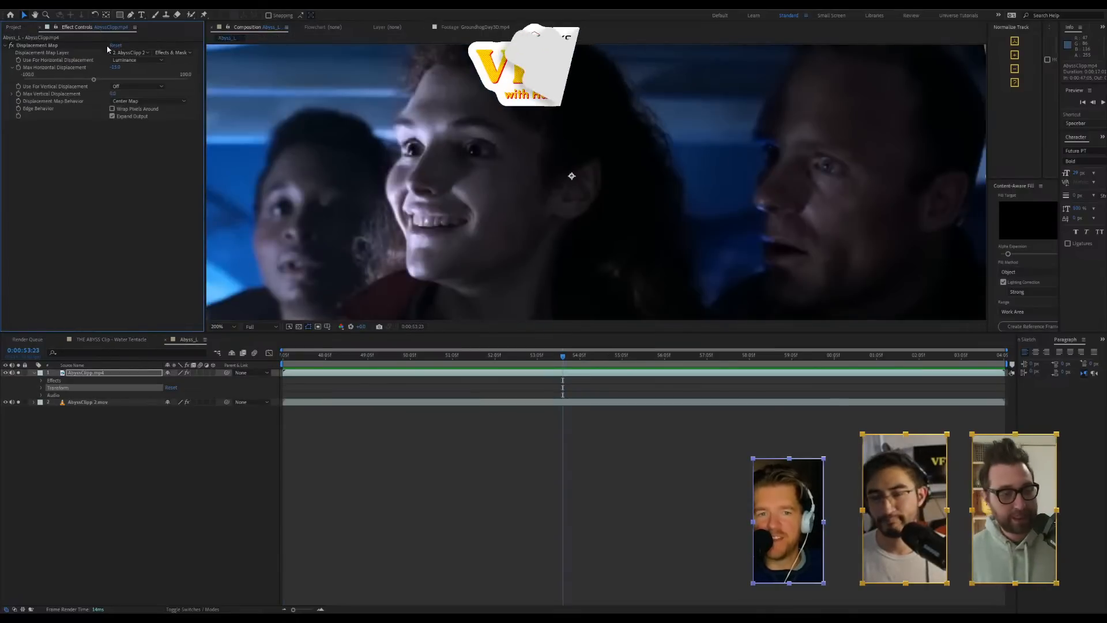
Move the current time to 0:00:50:29 on the water face shot and reduce the negative Max Horizontal Displacement slightly
click(443, 359)
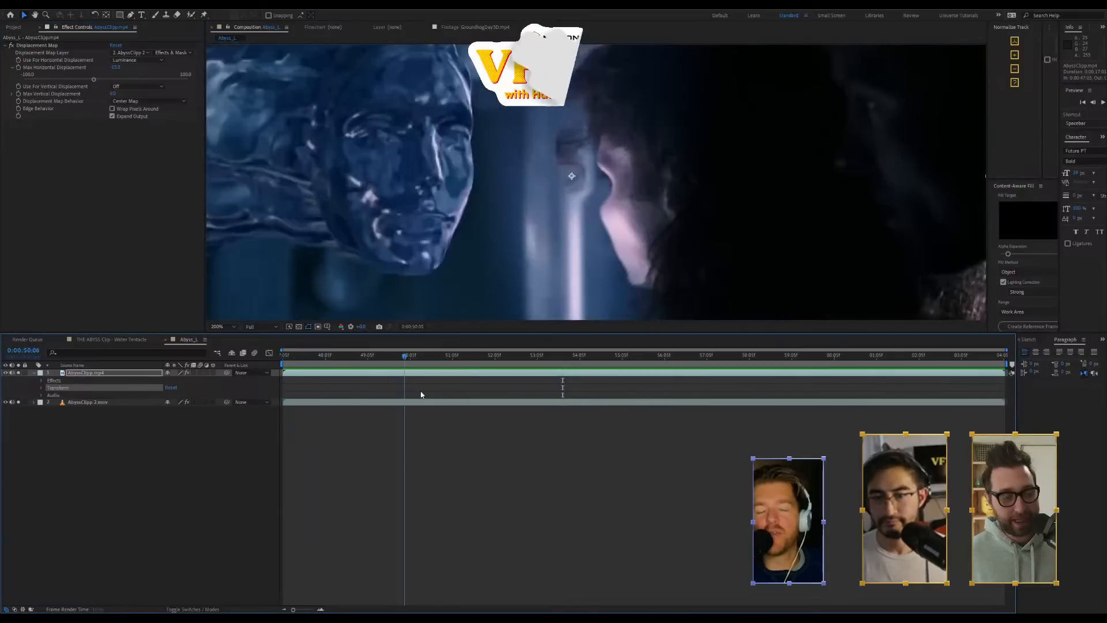
drag(480, 333, 480, 412)
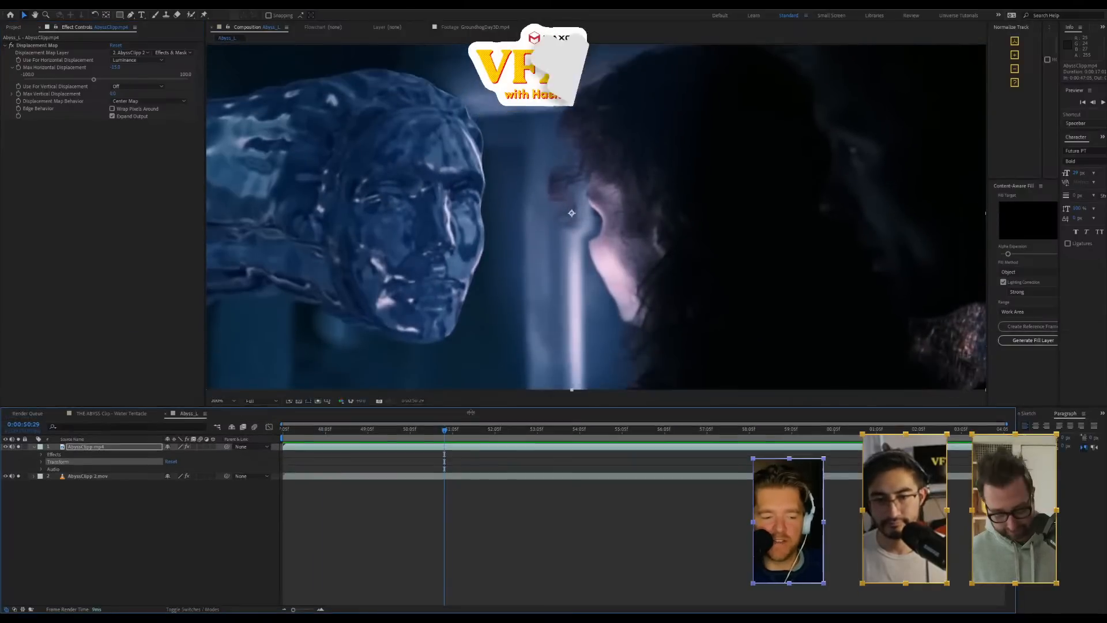
drag(118, 67, 120, 66)
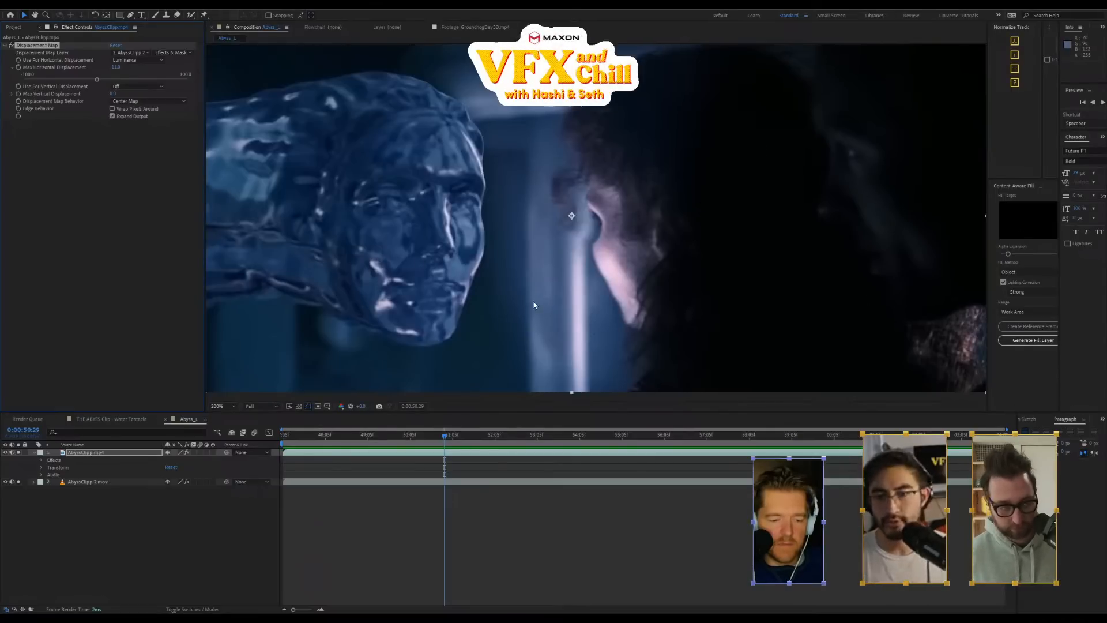
click(595, 532)
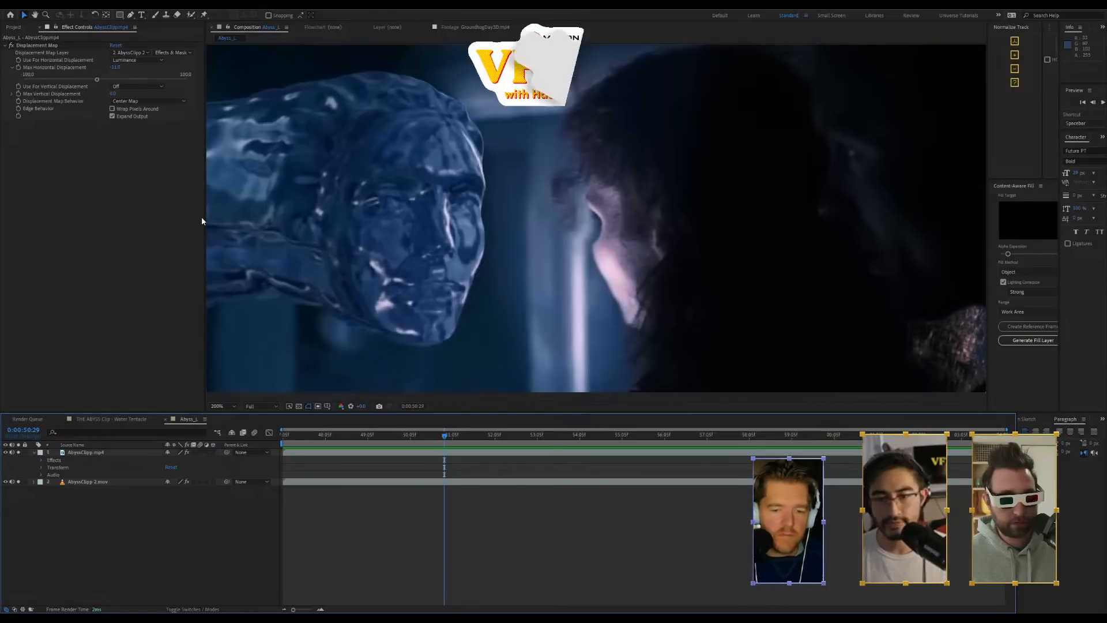
click(147, 257)
Add the Max Horizontal Displacement property to Abyss_L's Essential Graphics and name the control L Displacement
right_click(33, 70)
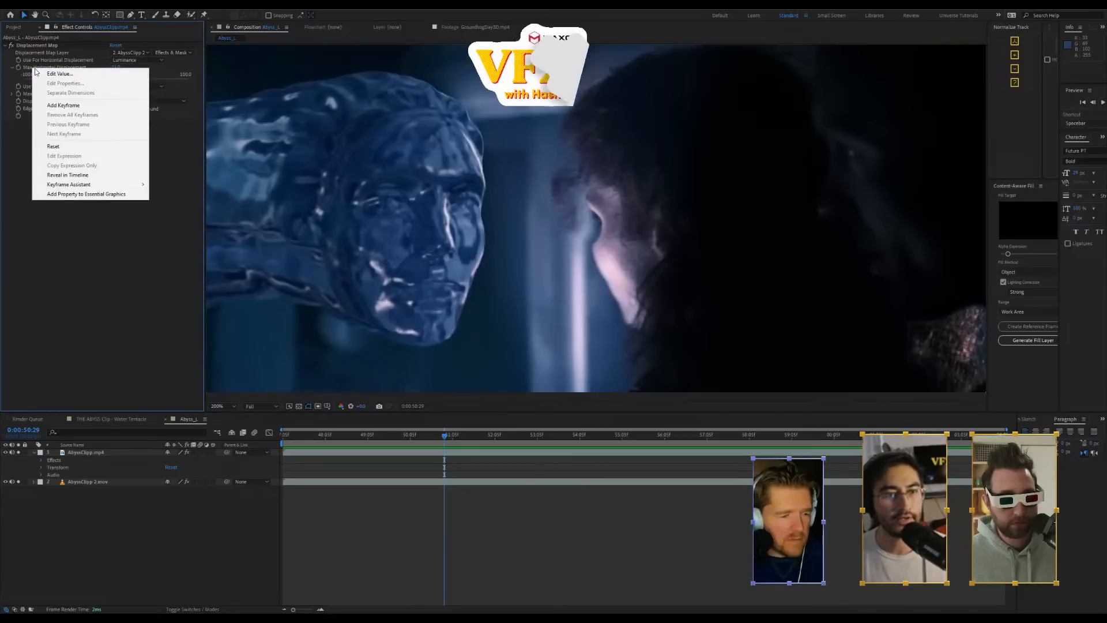
click(118, 195)
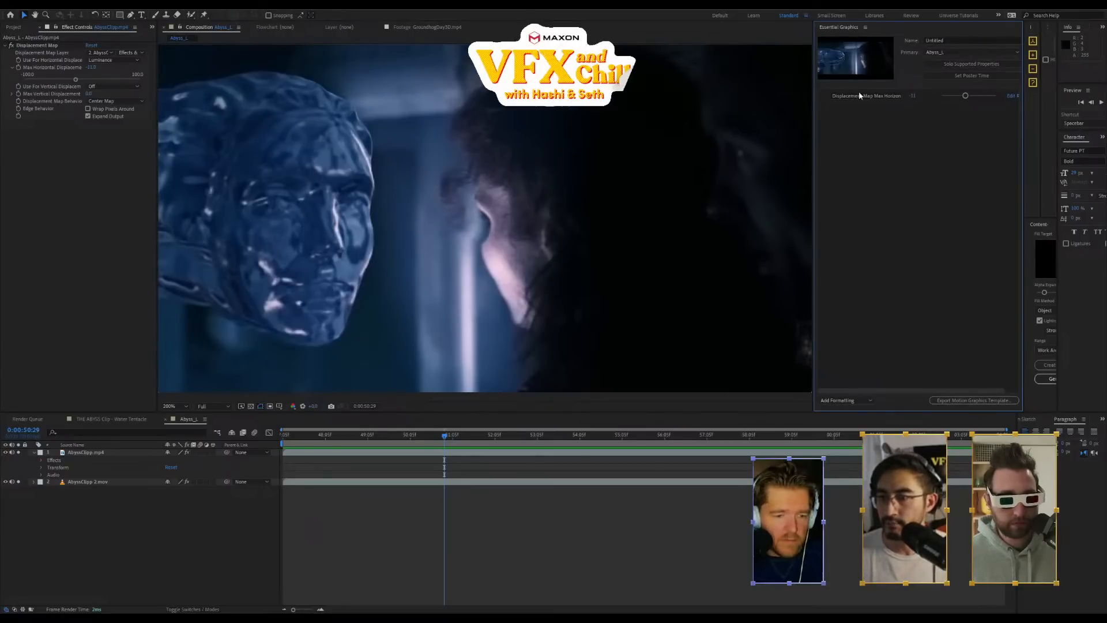
key(ctrl+a)
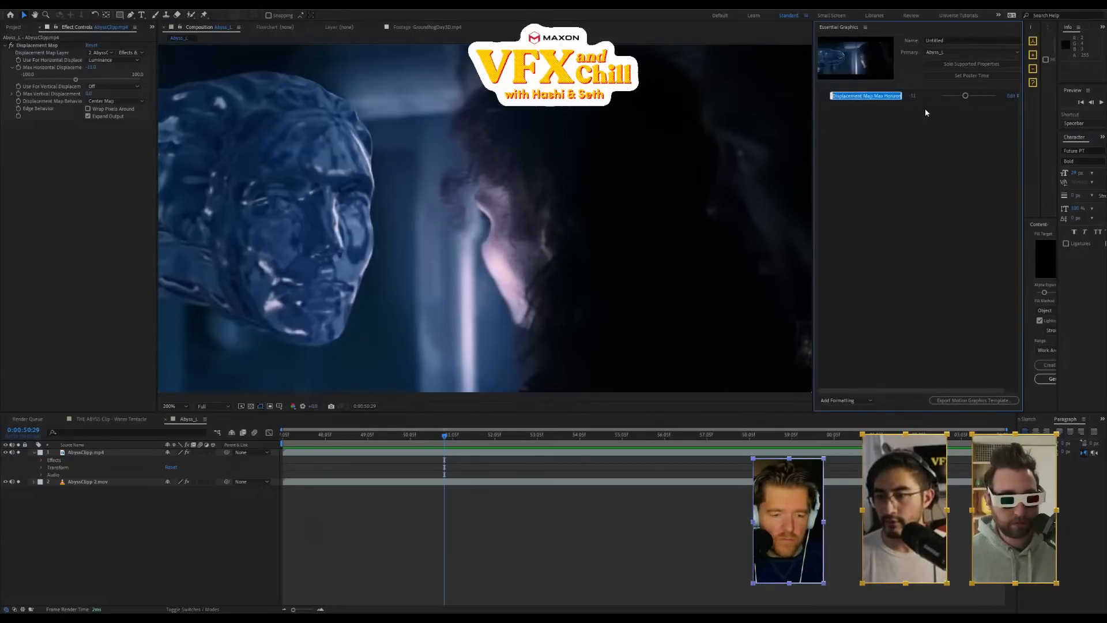
text(L Di)
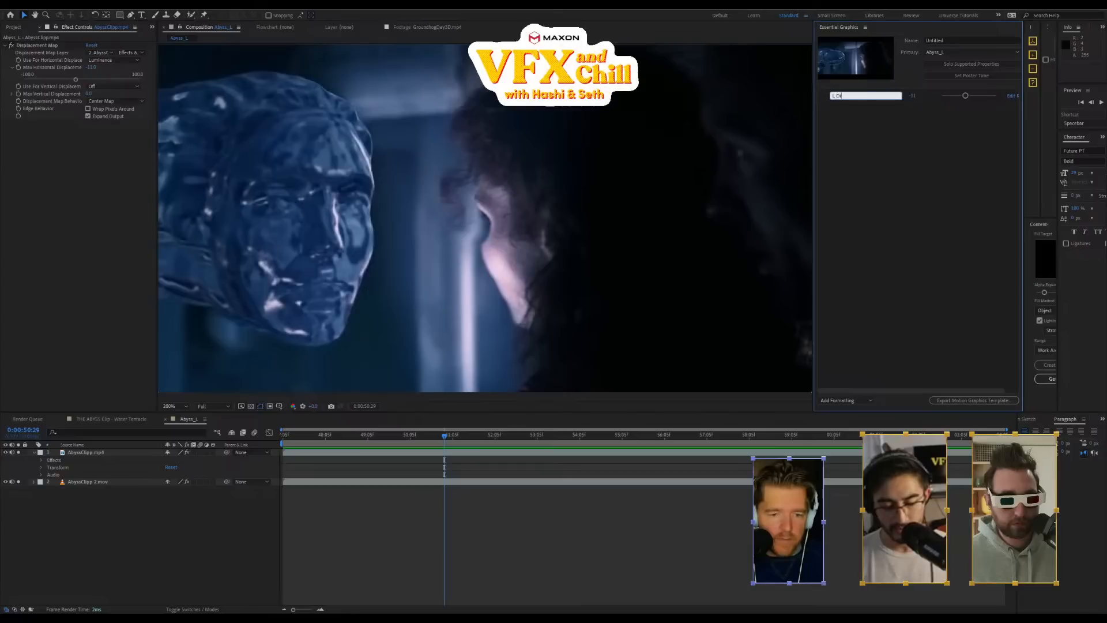
text(splacement)
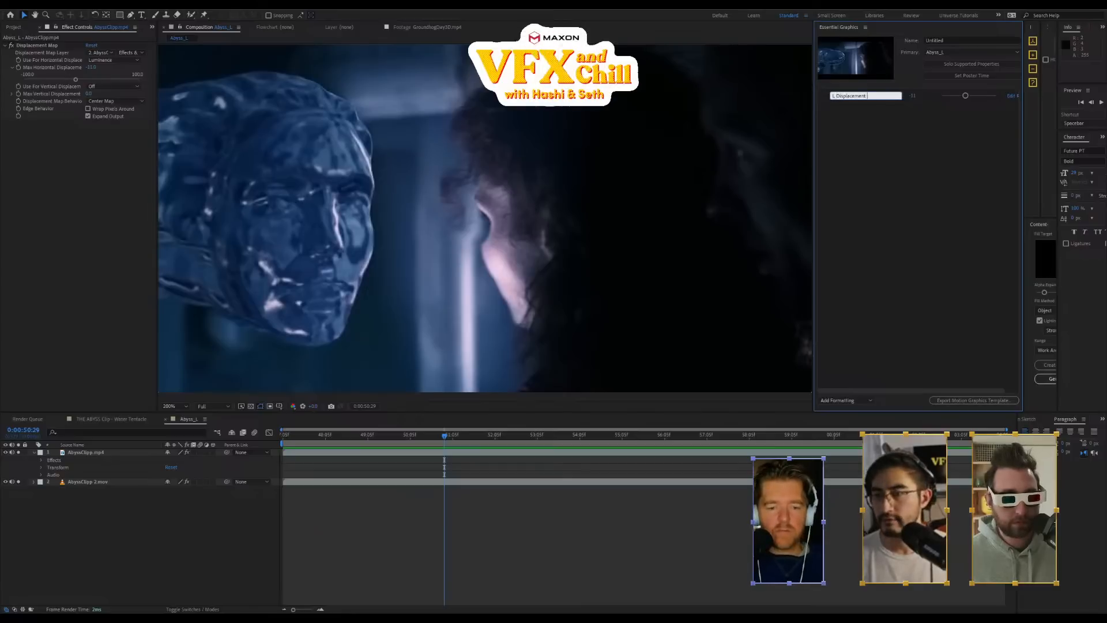
key(Return)
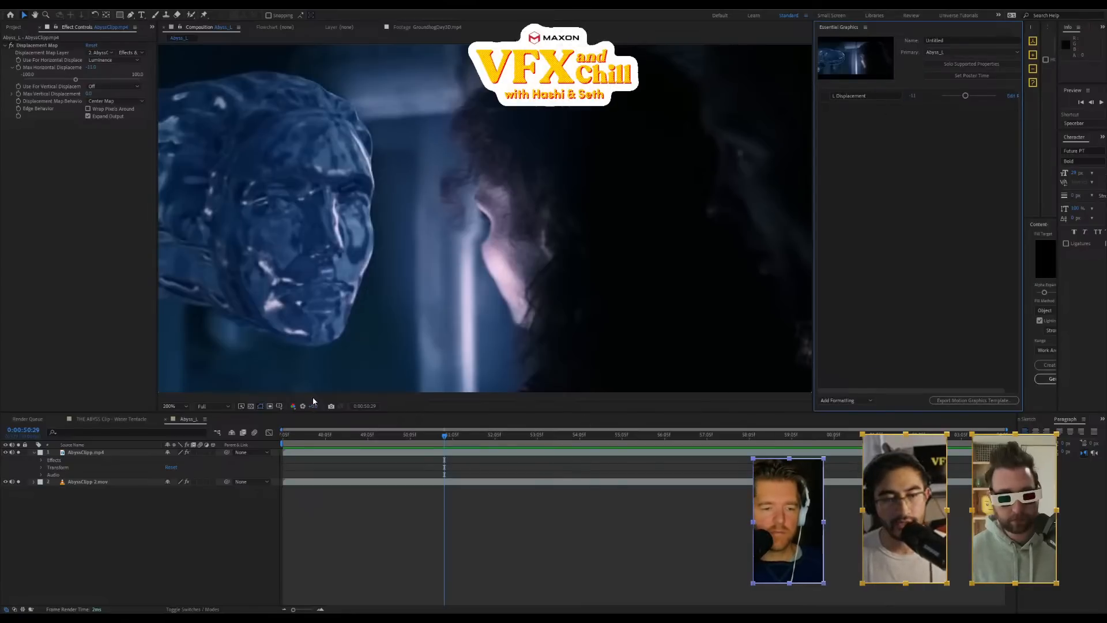
Duplicate the Abyss_L composition and rename the copy as Abyss_R
click(17, 27)
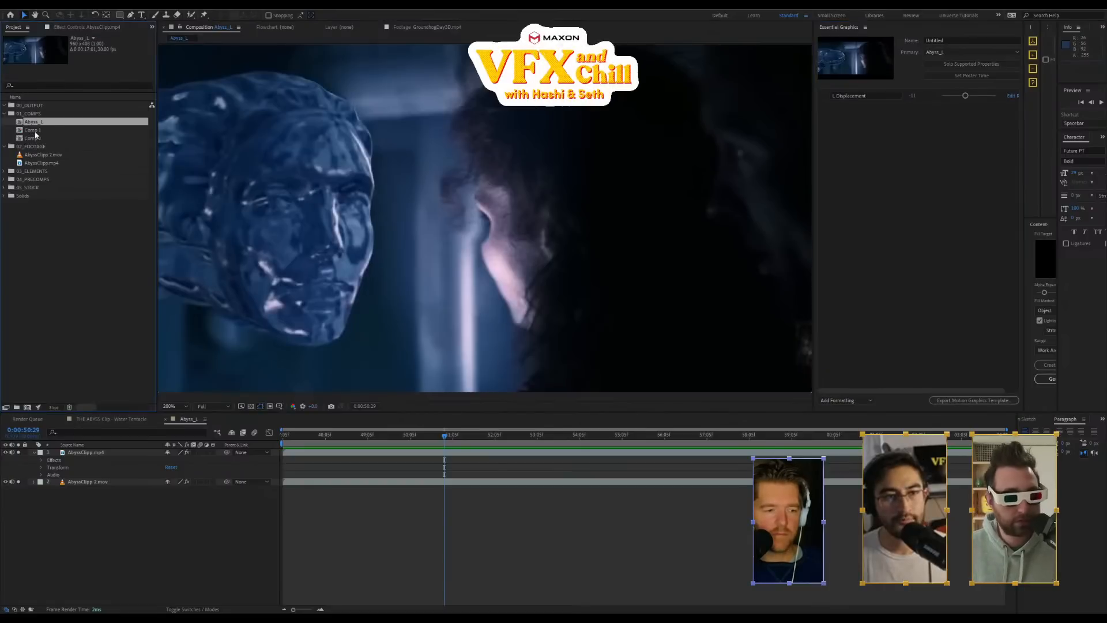
click(43, 115)
click(43, 122)
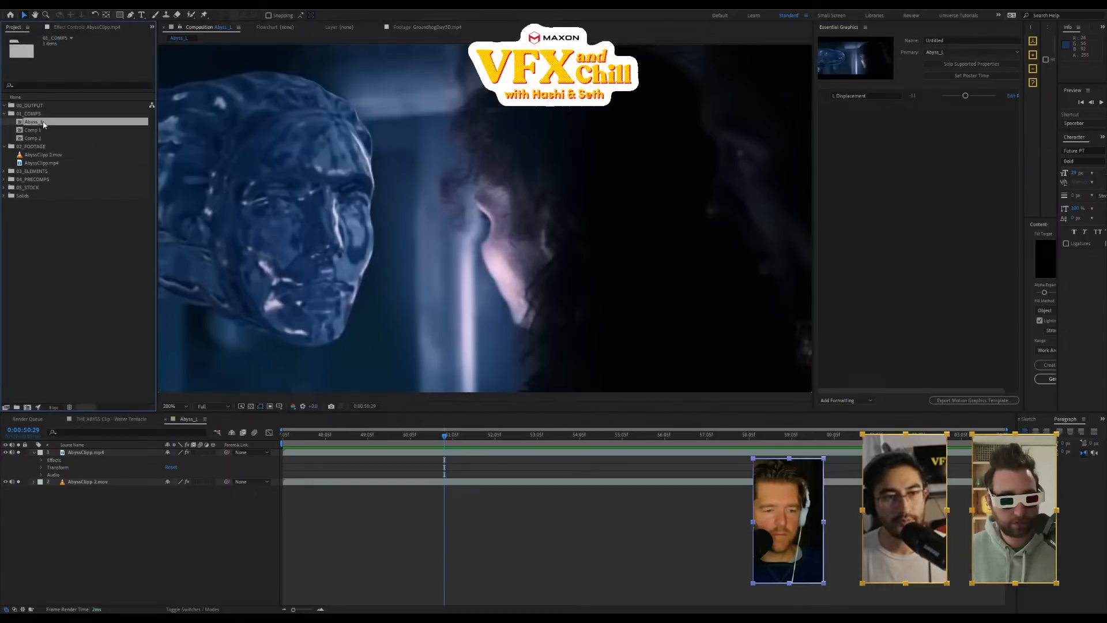
key(ctrl+d)
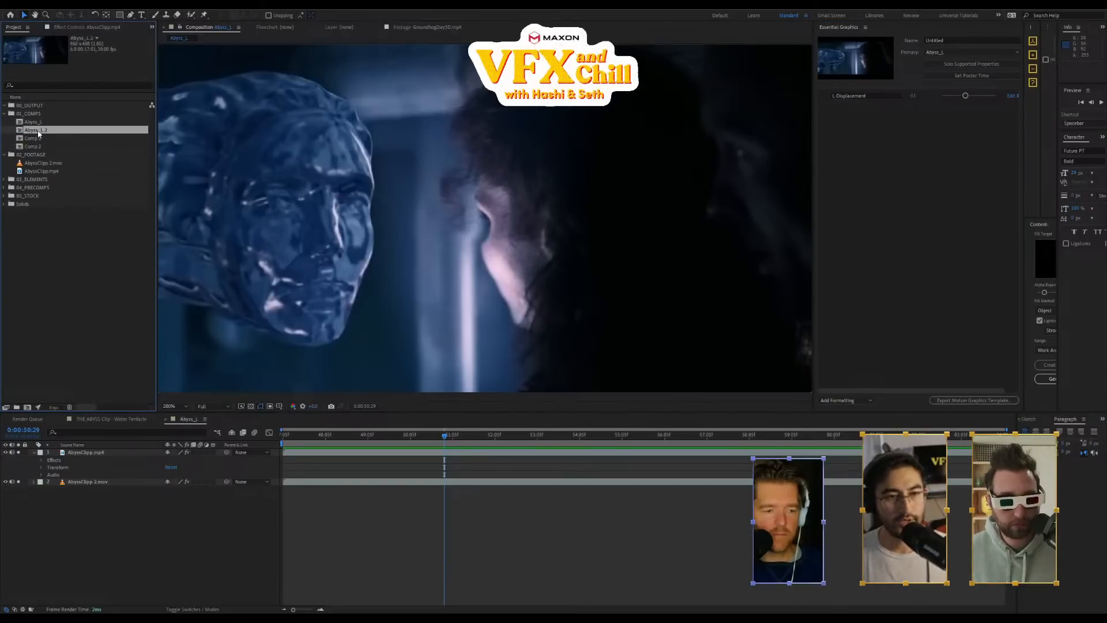
click(45, 131)
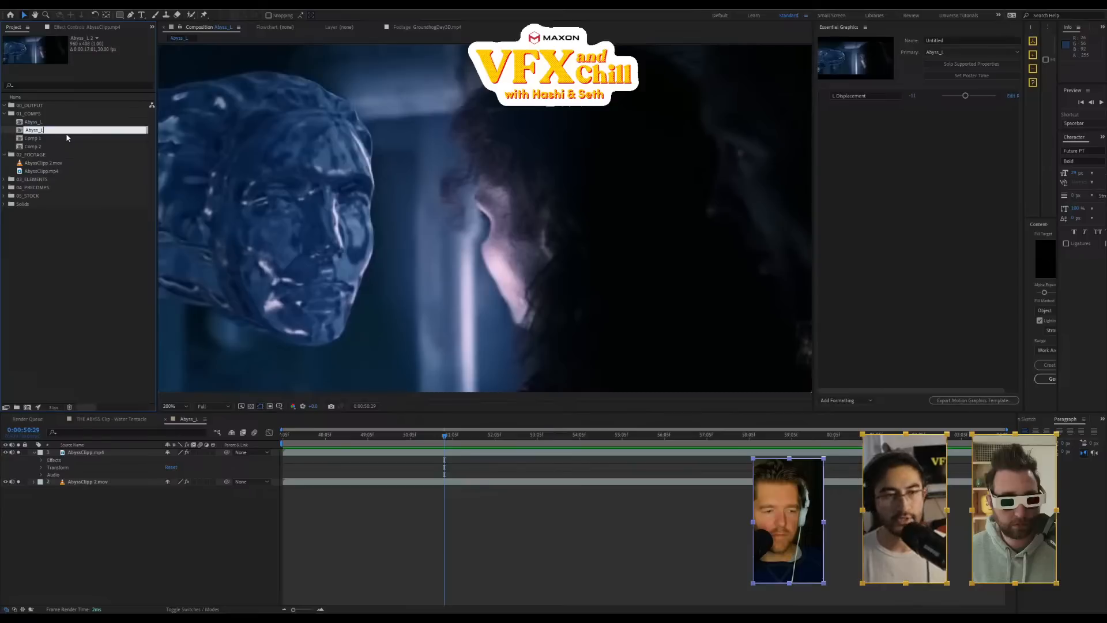
key(BackSpace)
text(R)
key(Return)
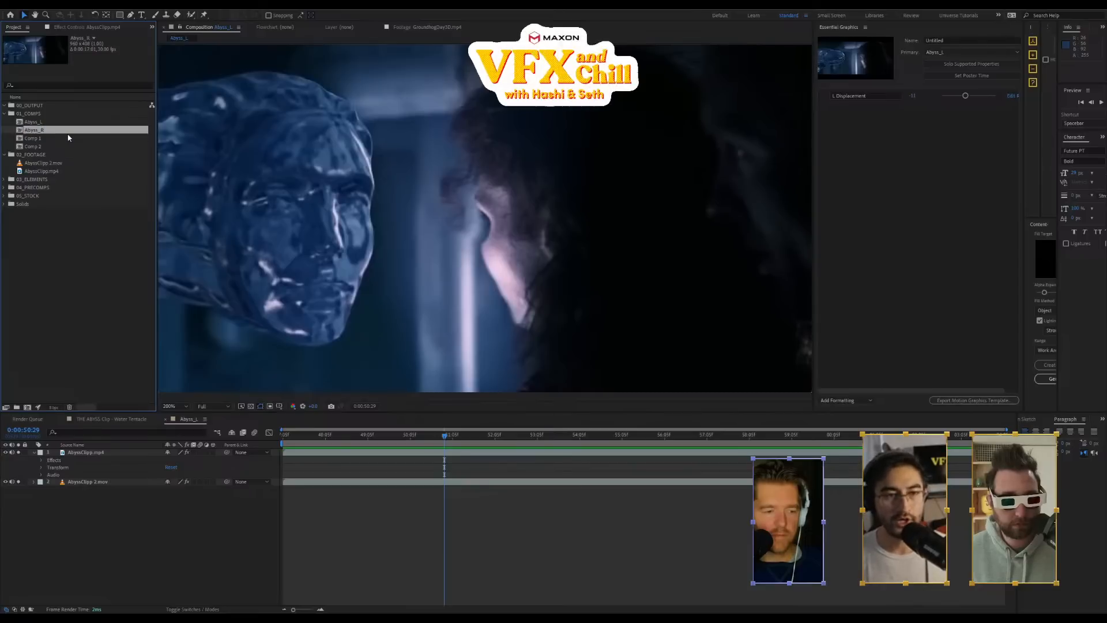
Open the Abyss_R composition and set the Max Horizontal Displacement of its AbyssClipp.mp4 layer to positive 11
double_click(59, 130)
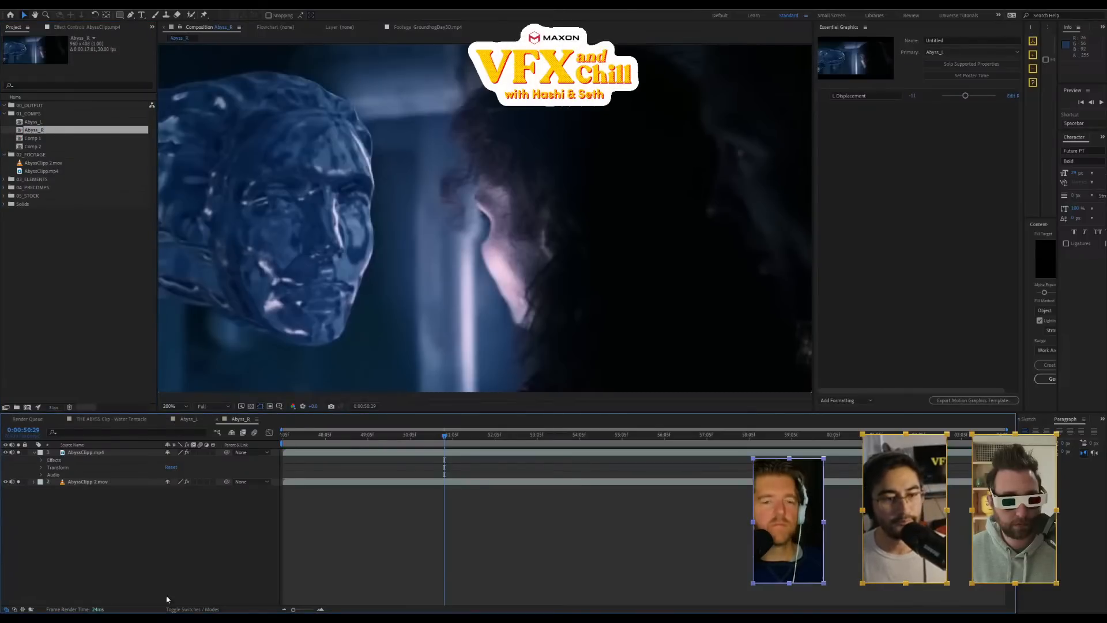
click(102, 453)
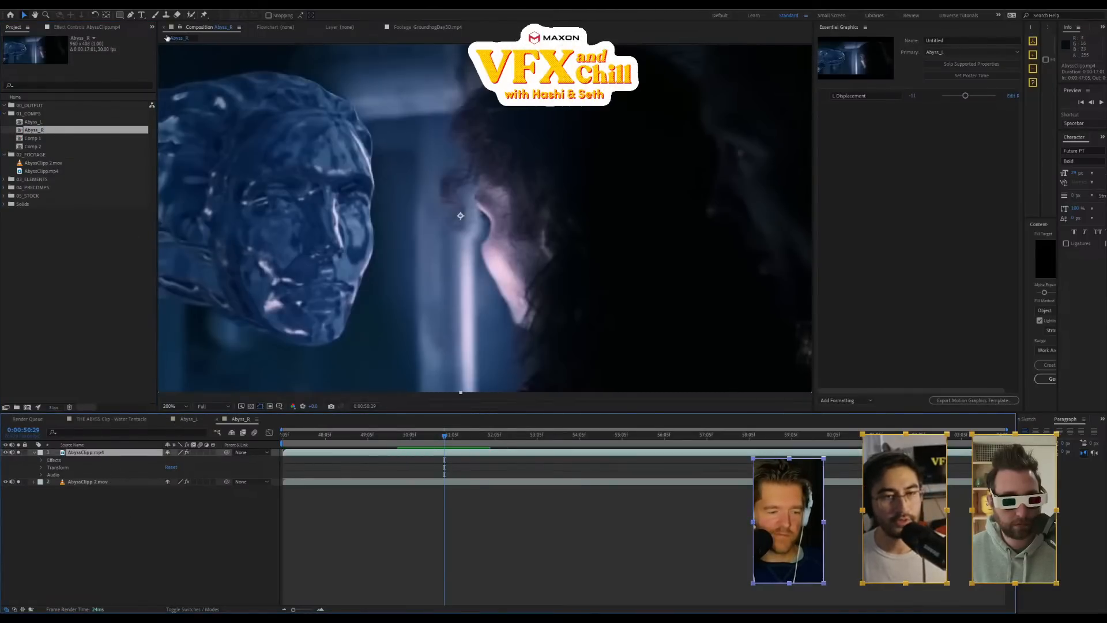
click(89, 30)
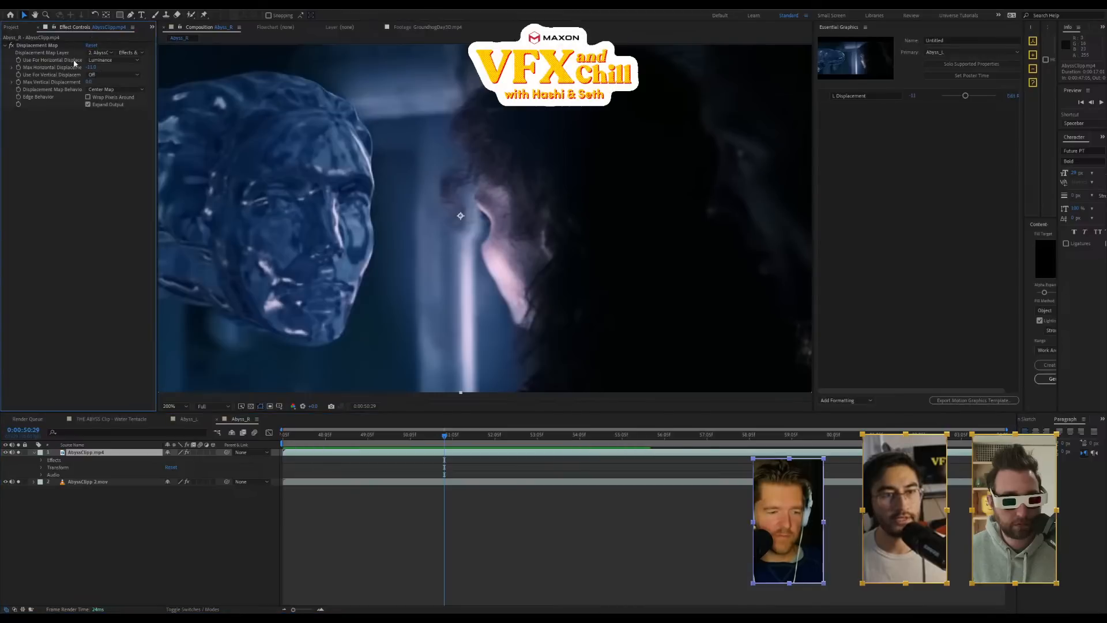
click(44, 47)
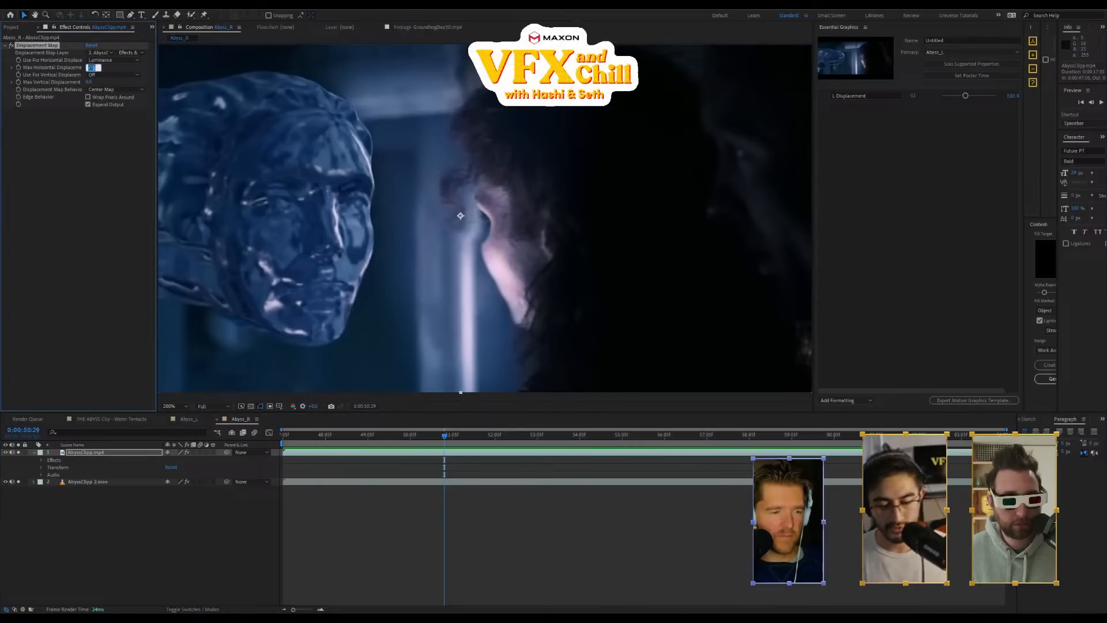
text(110)
key(Return)
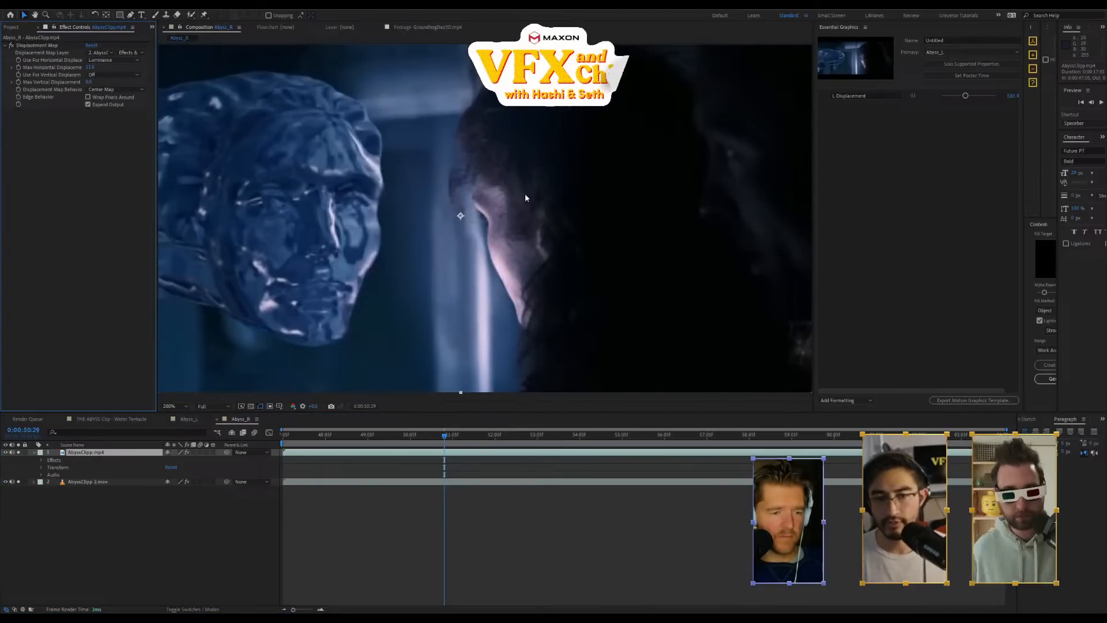
Add Abyss_R's Max Horizontal Displacement property to the Essential Graphics of Abyss_L and name the control R Displacement
right_click(48, 67)
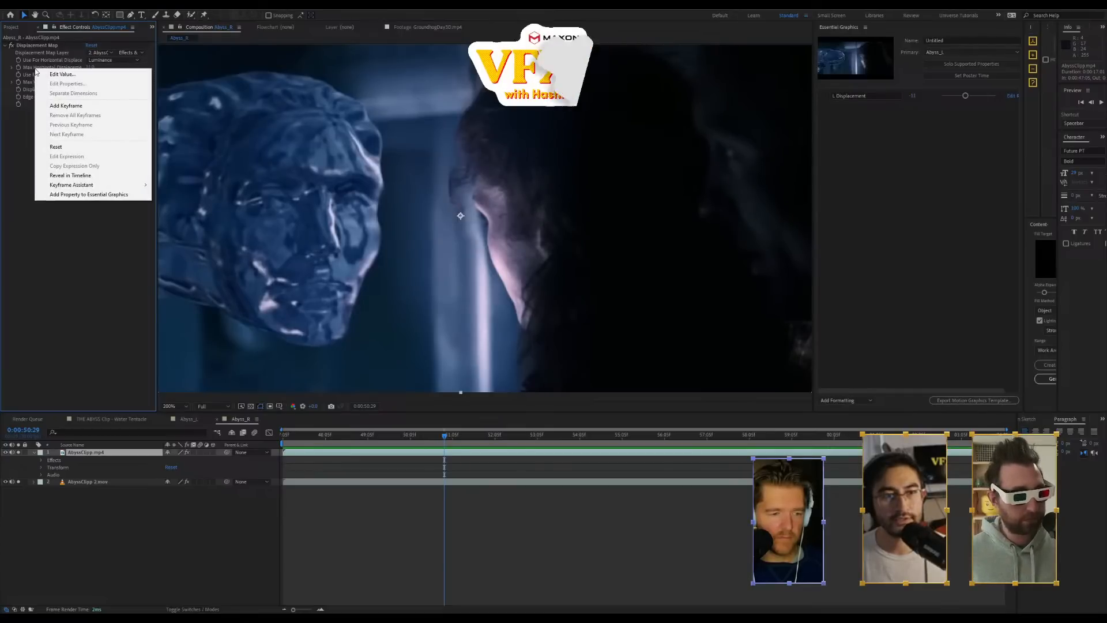
click(93, 195)
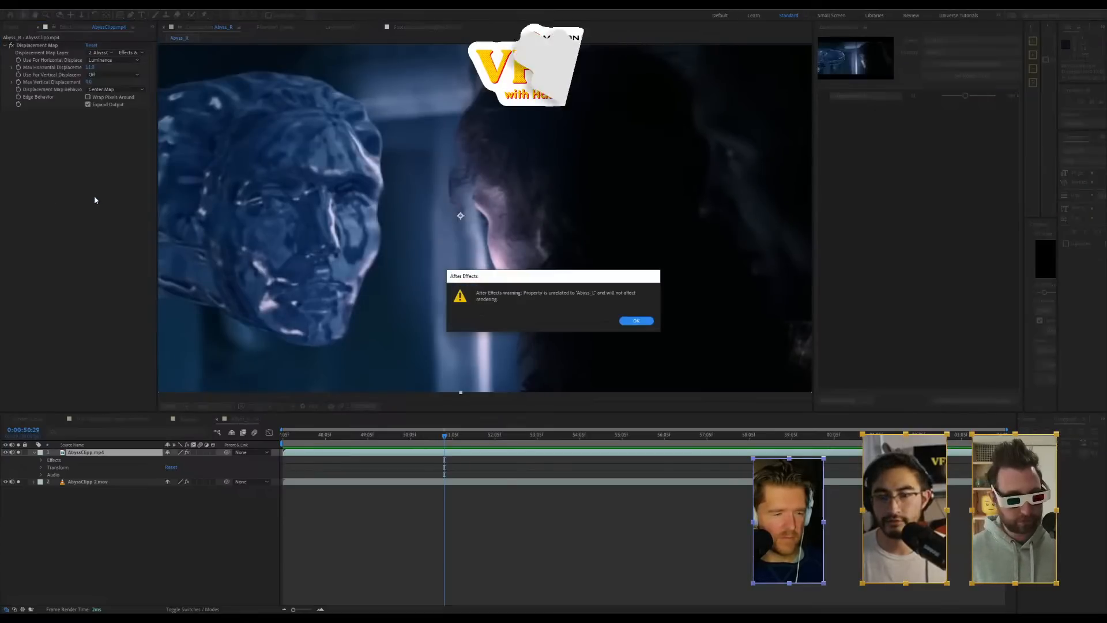
click(643, 323)
click(878, 110)
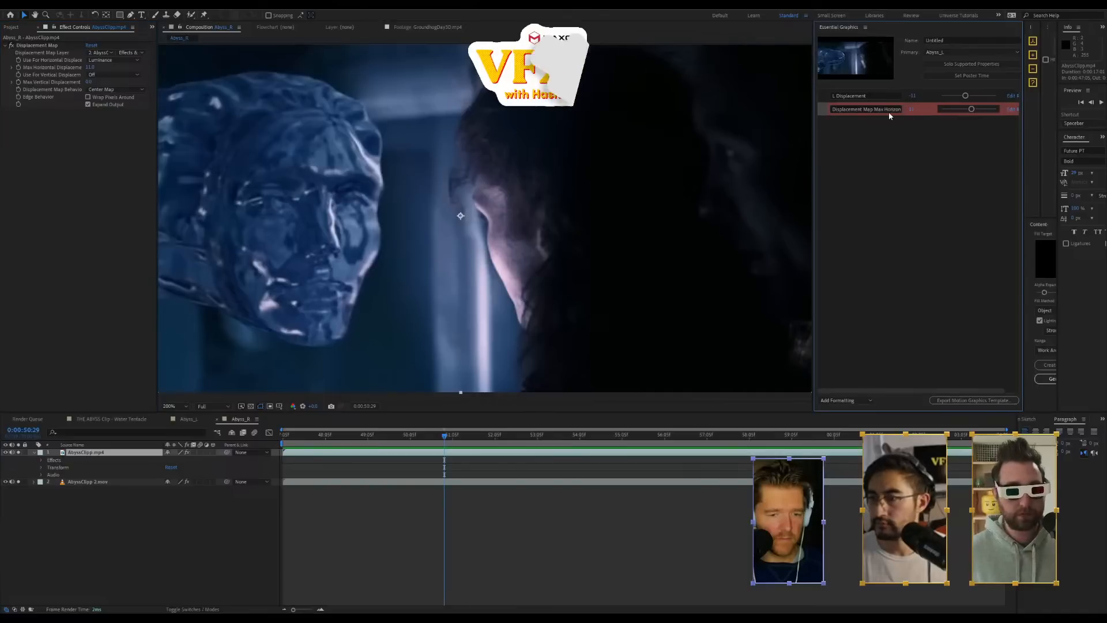
click(902, 109)
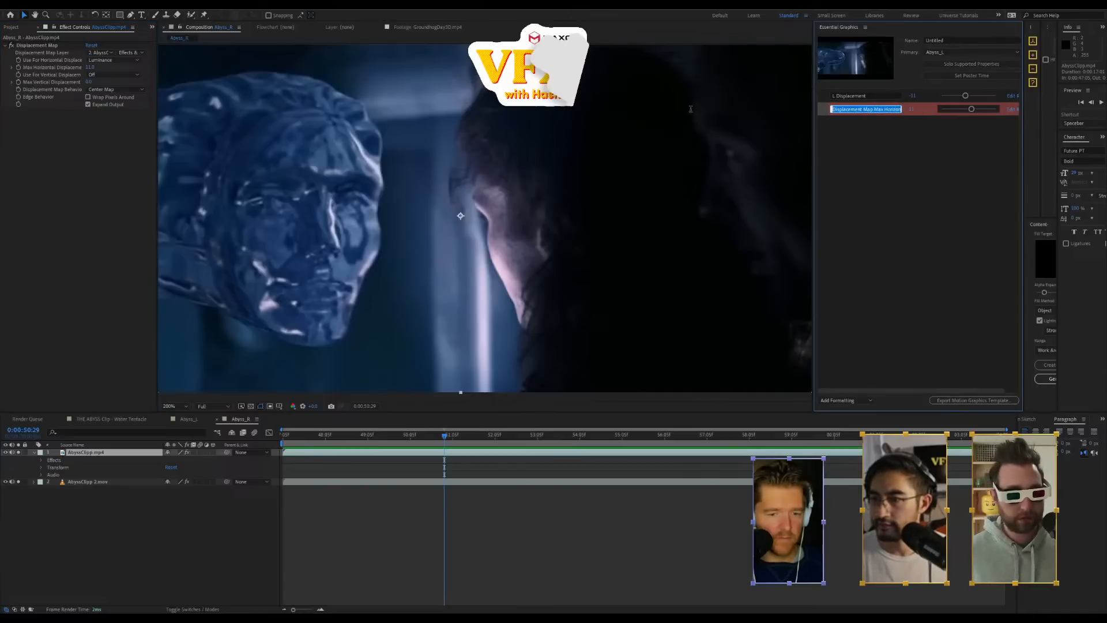
text(R Disp)
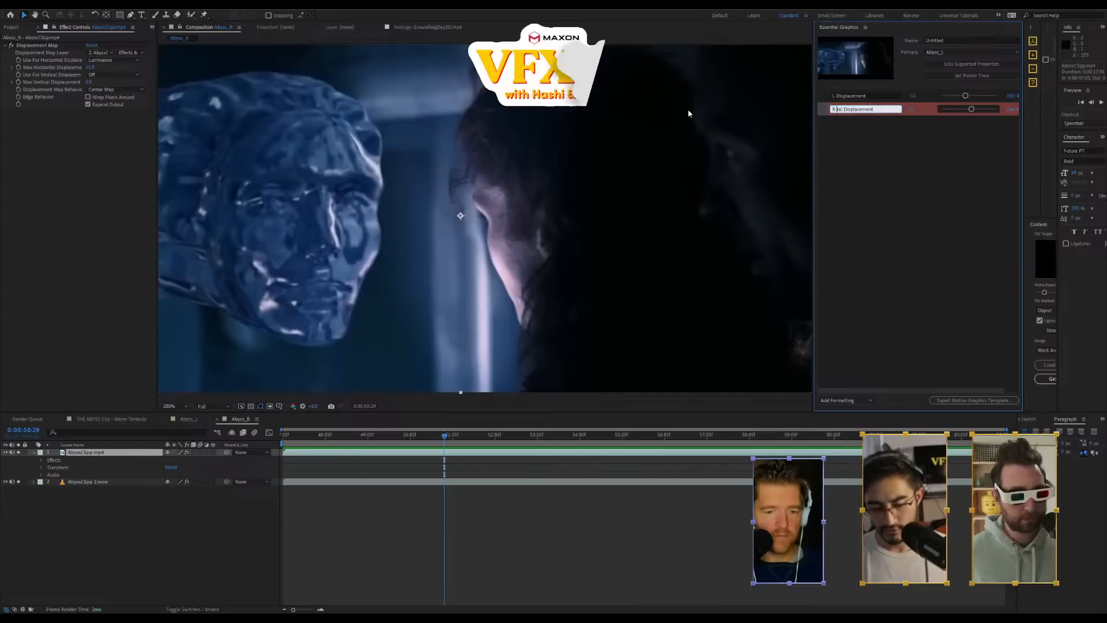
text(lacement)
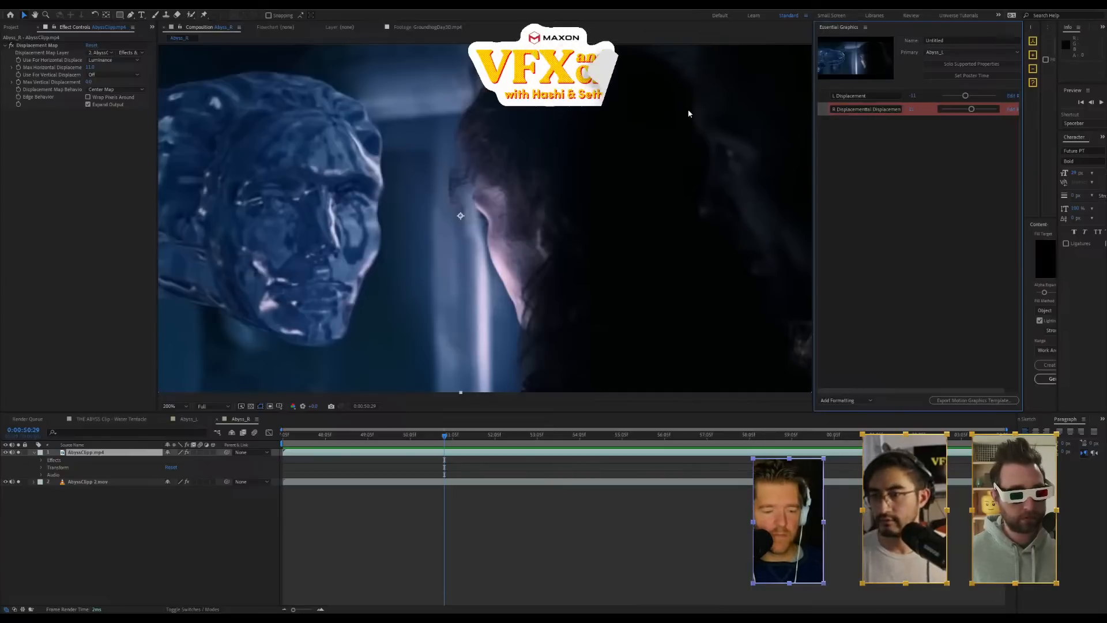
drag(865, 109, 991, 128)
key(BackSpace)
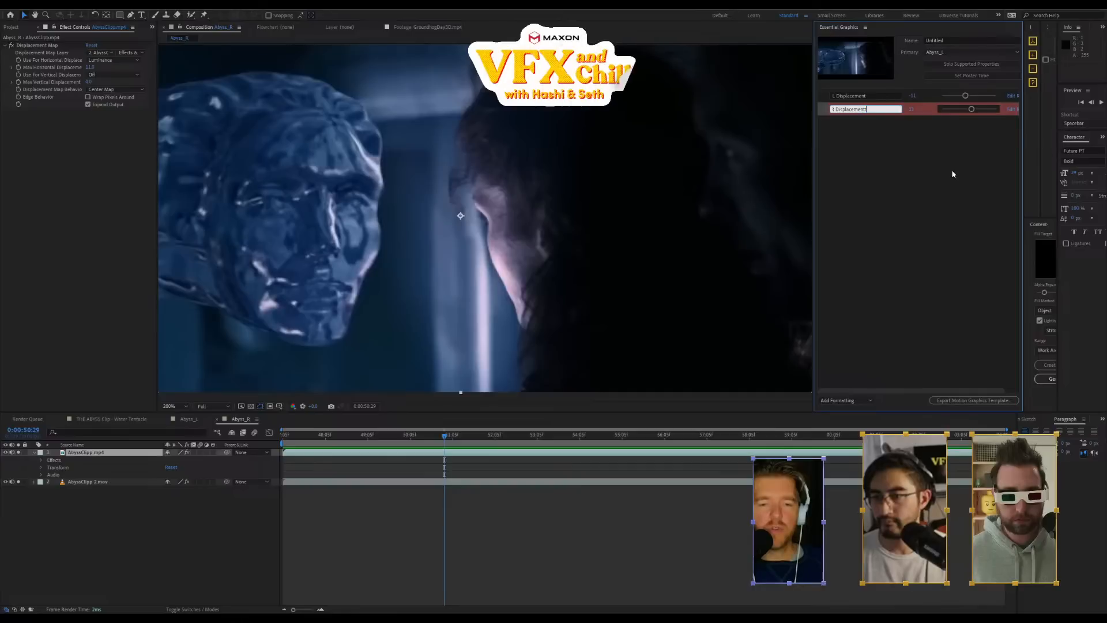
click(945, 172)
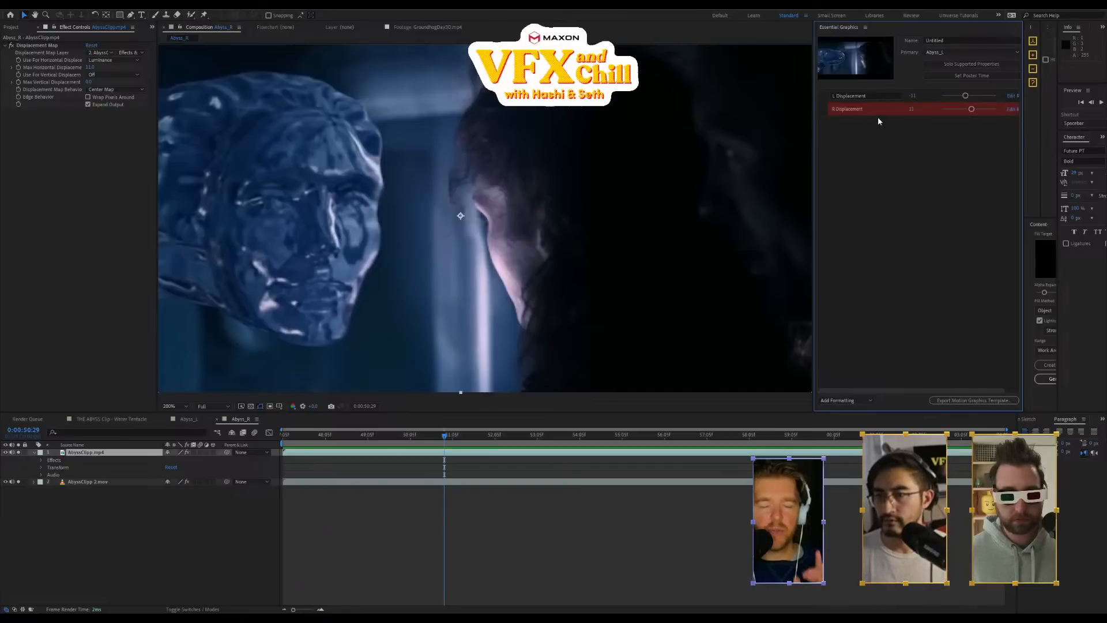
Compare the displaced images of the Abyss_L and Abyss_R compositions by switching between them
click(192, 424)
click(252, 425)
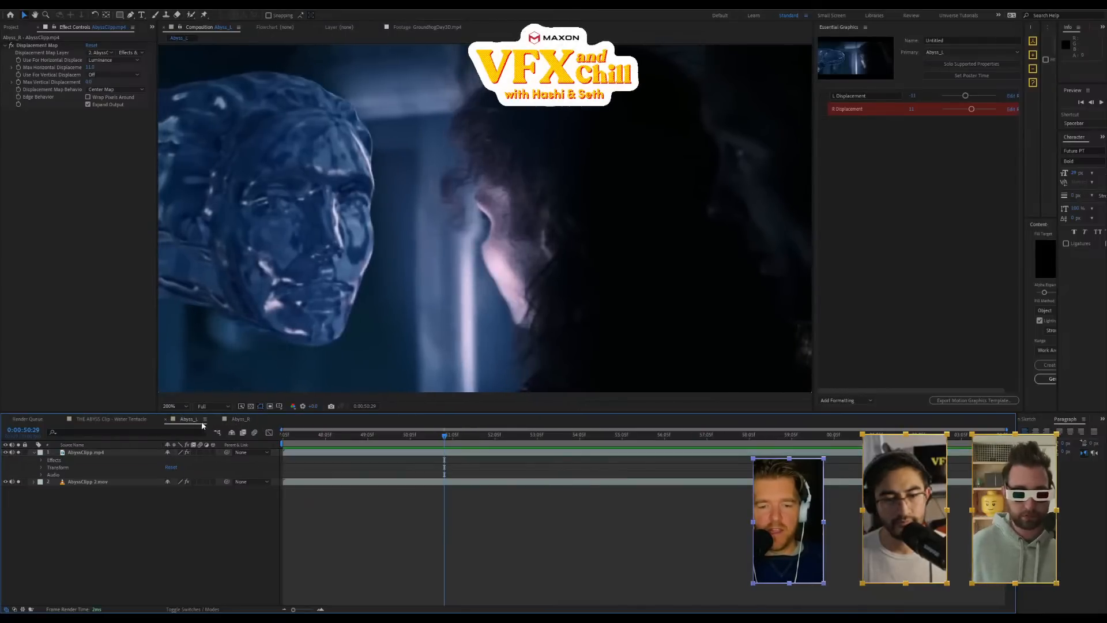
click(197, 424)
click(245, 425)
click(195, 420)
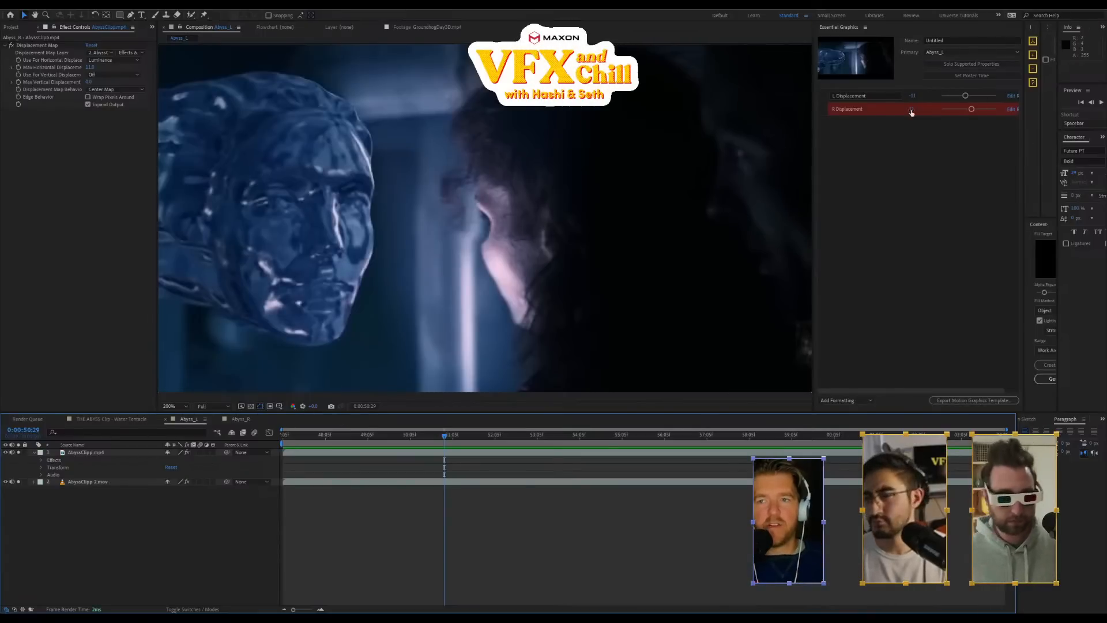
click(869, 107)
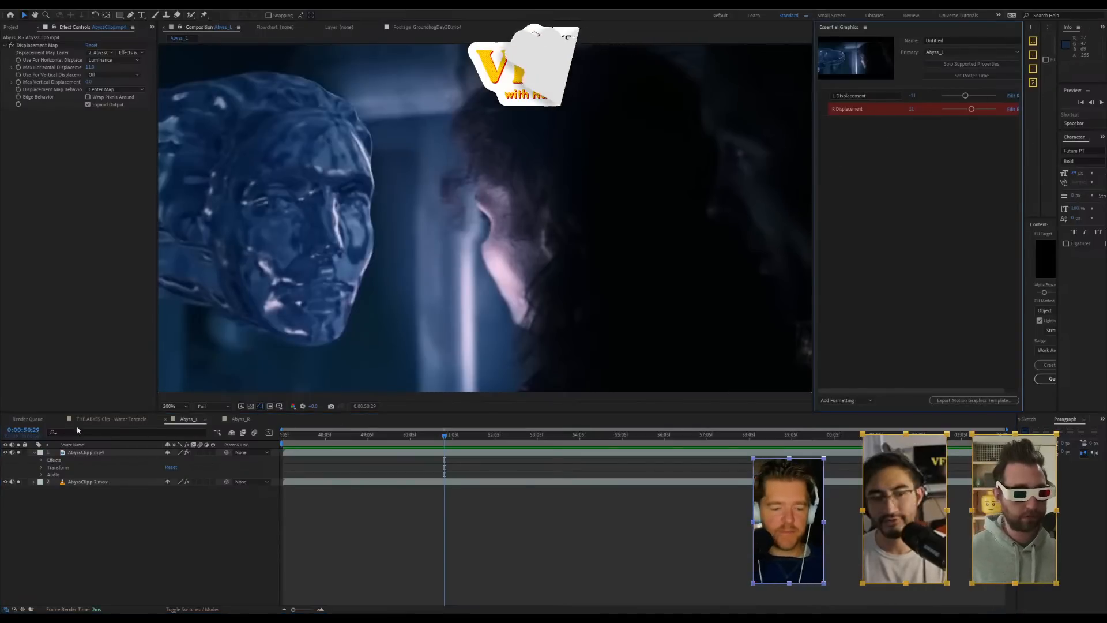
Close the Abyss_R composition and delete it from the project
click(217, 419)
click(11, 27)
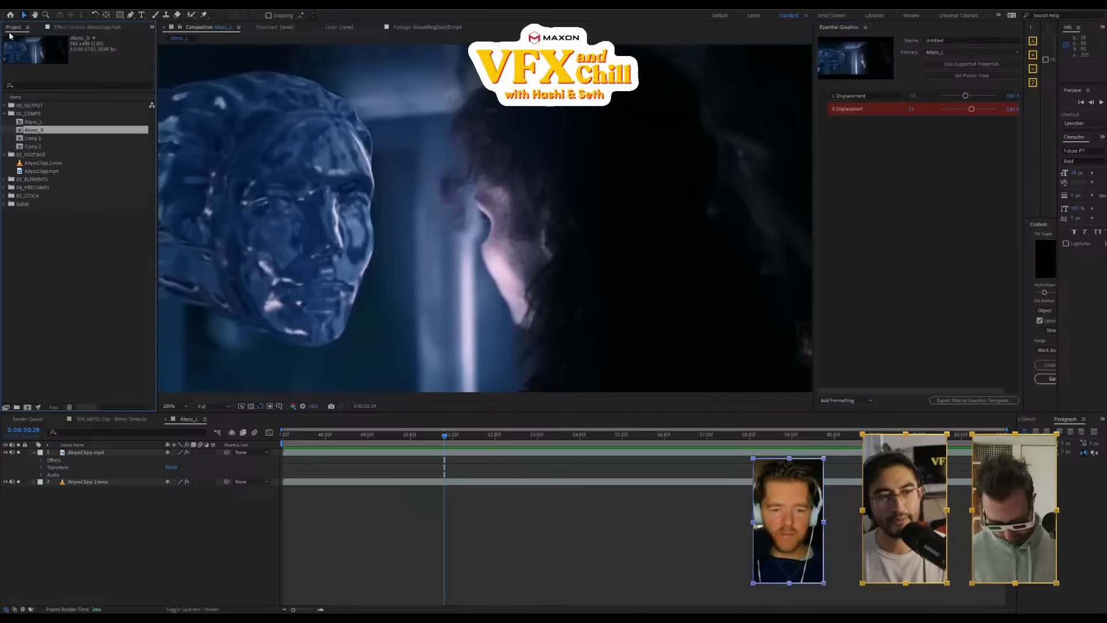
key(Delete)
key(Return)
Rename the Abyss_L composition as Abyss_diplace
click(57, 123)
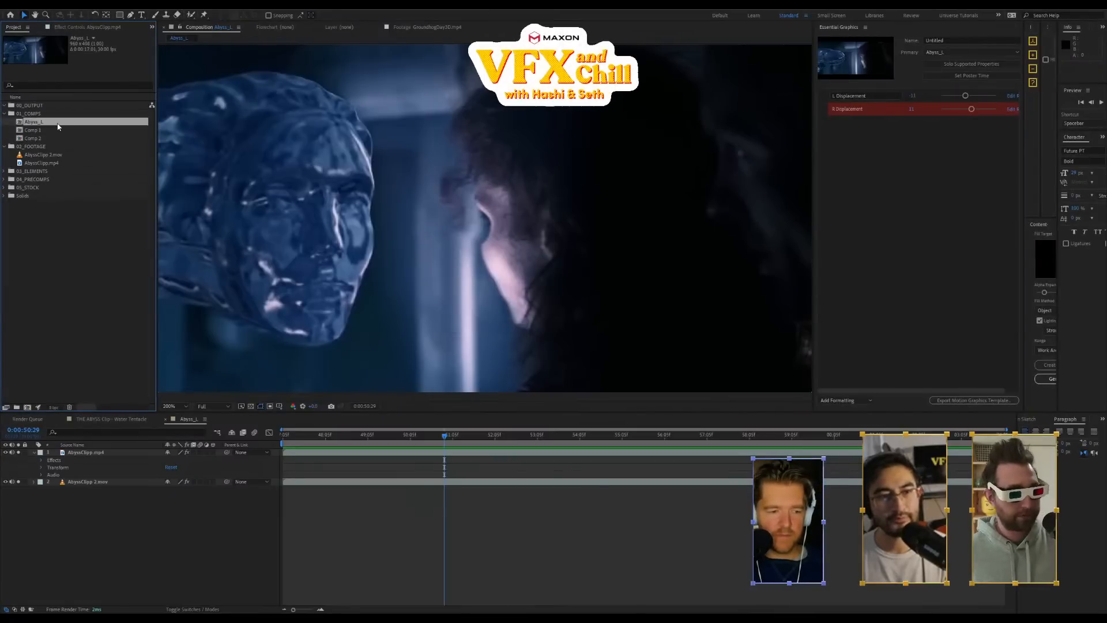
key(Return)
text(Abyss)
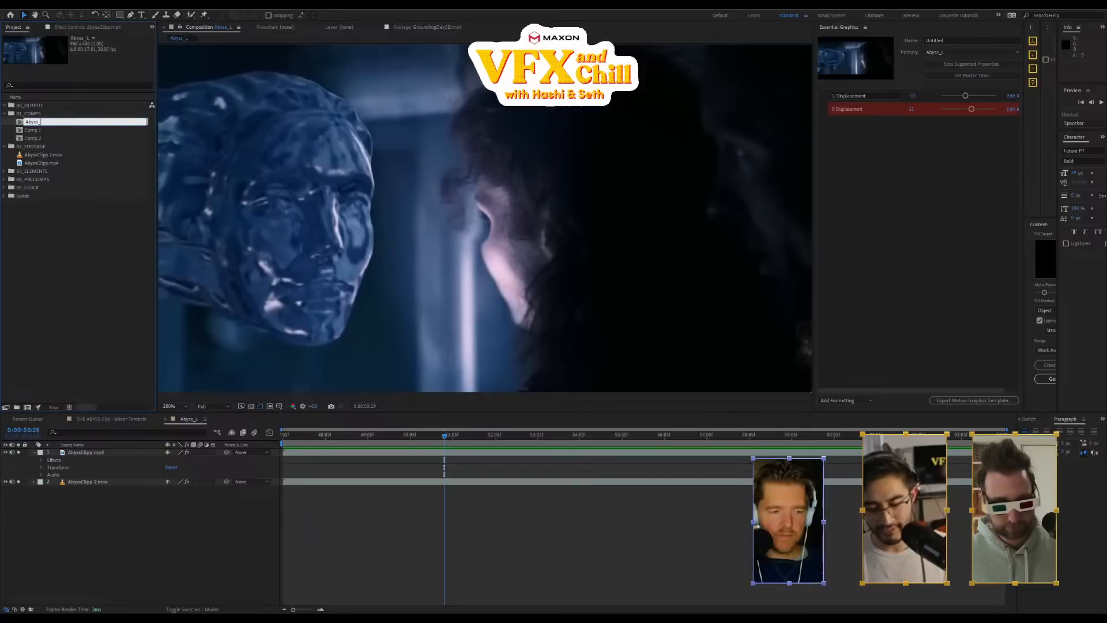
text(_diplace)
key(Return)
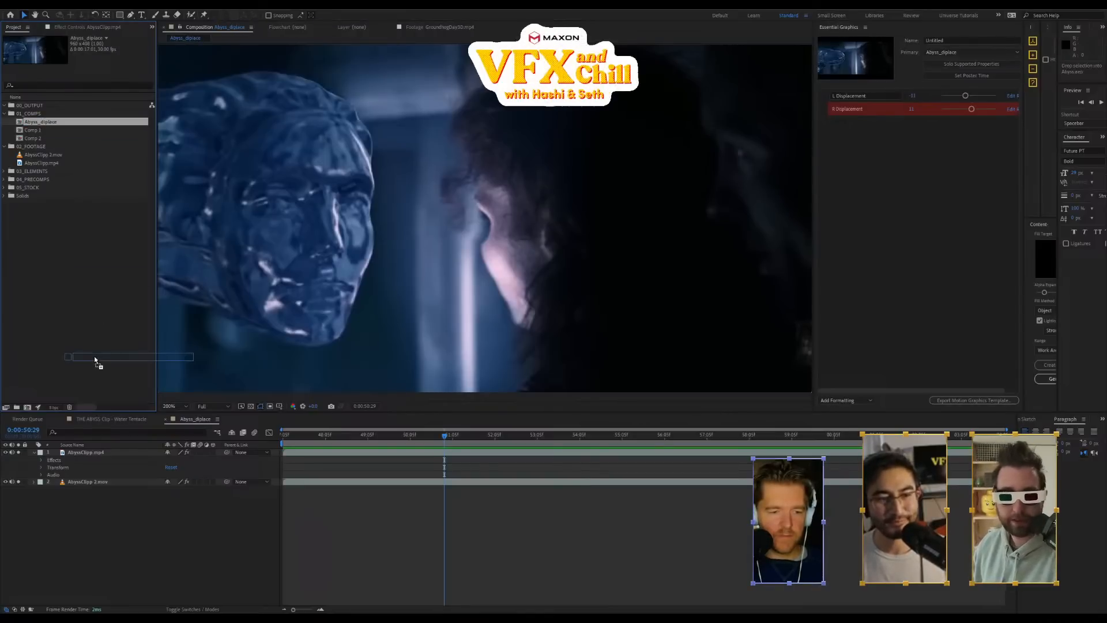
Create a new composition from Abyss_diplace and name it AbyssStereo
drag(95, 360, 27, 408)
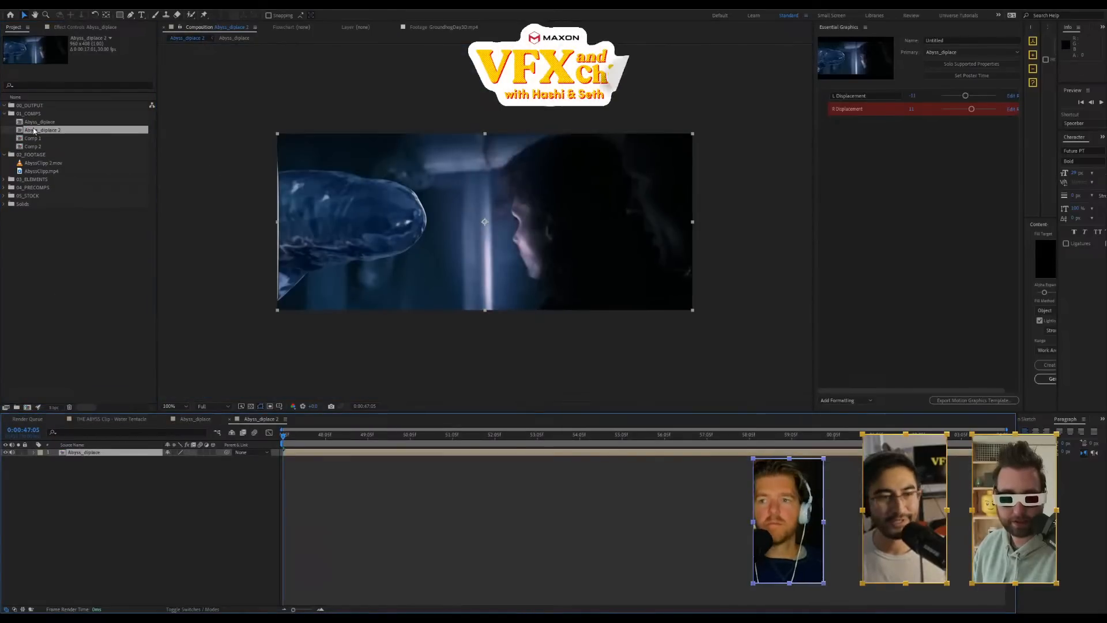
mouse_move(40, 130)
mouse_down()
mouse_move(104, 302)
mouse_move(136, 472)
mouse_move(71, 162)
mouse_move(51, 129)
mouse_up()
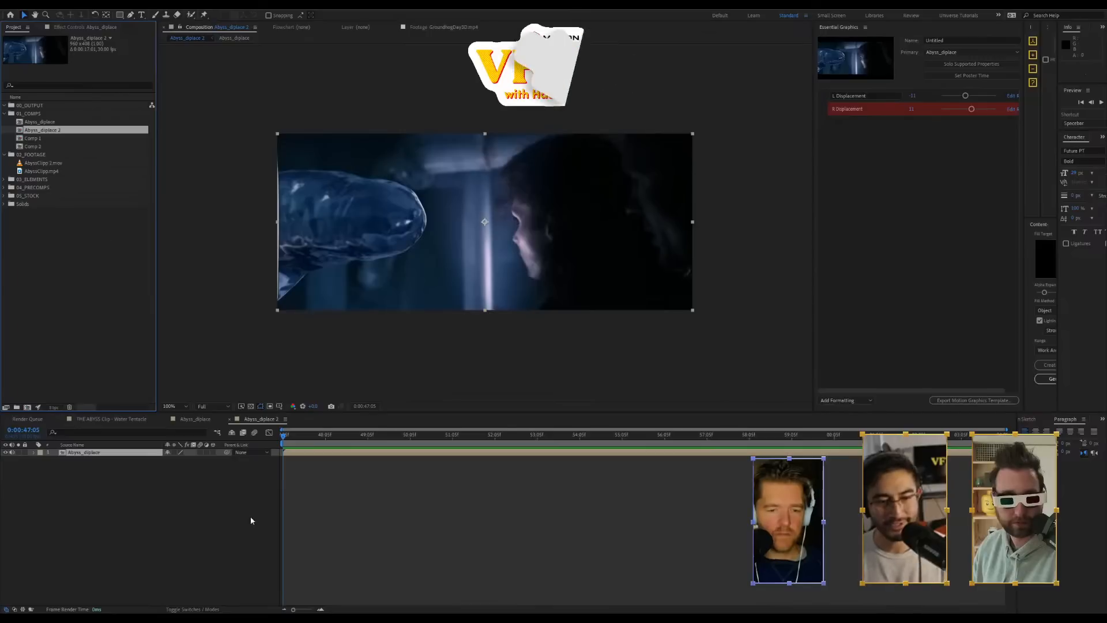
key(ctrl+k)
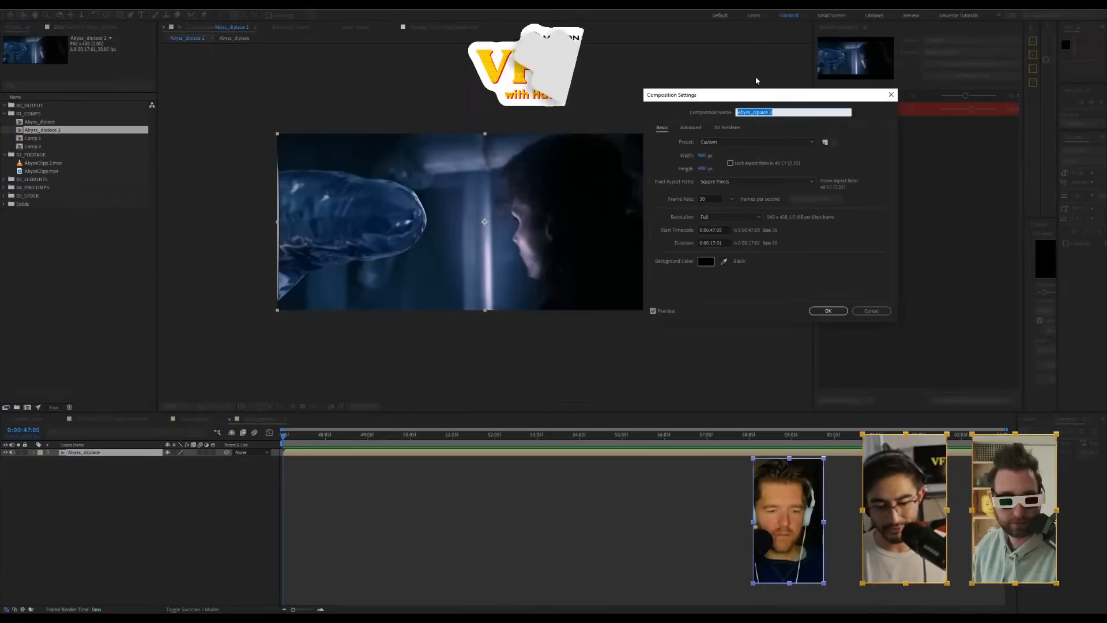
text(Abysss)
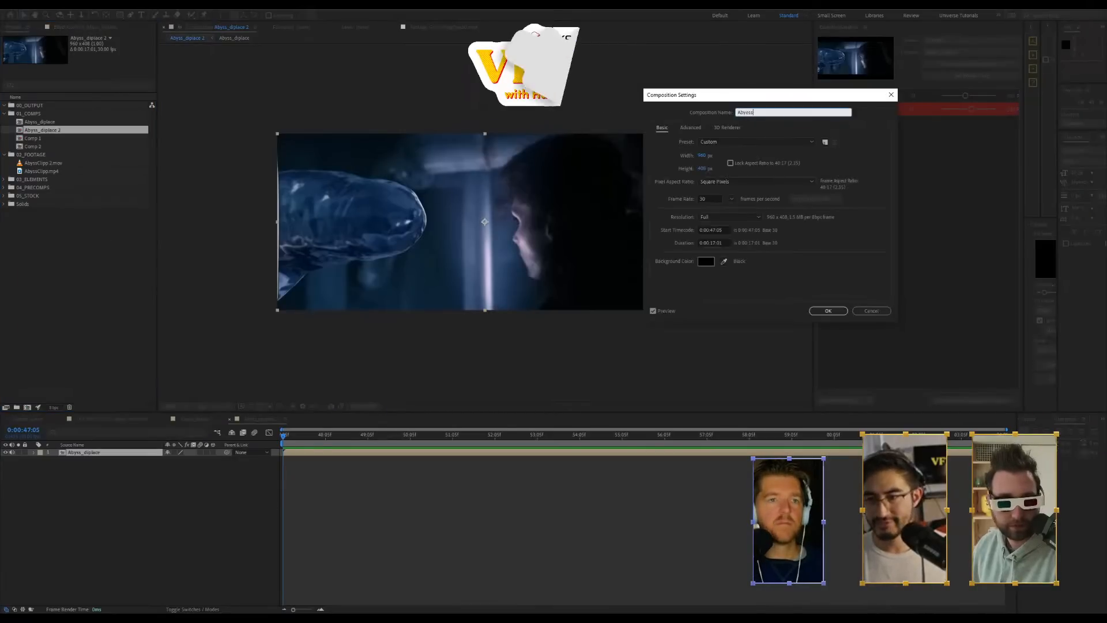
key(BackSpace)
key(BackSpace)
text(S)
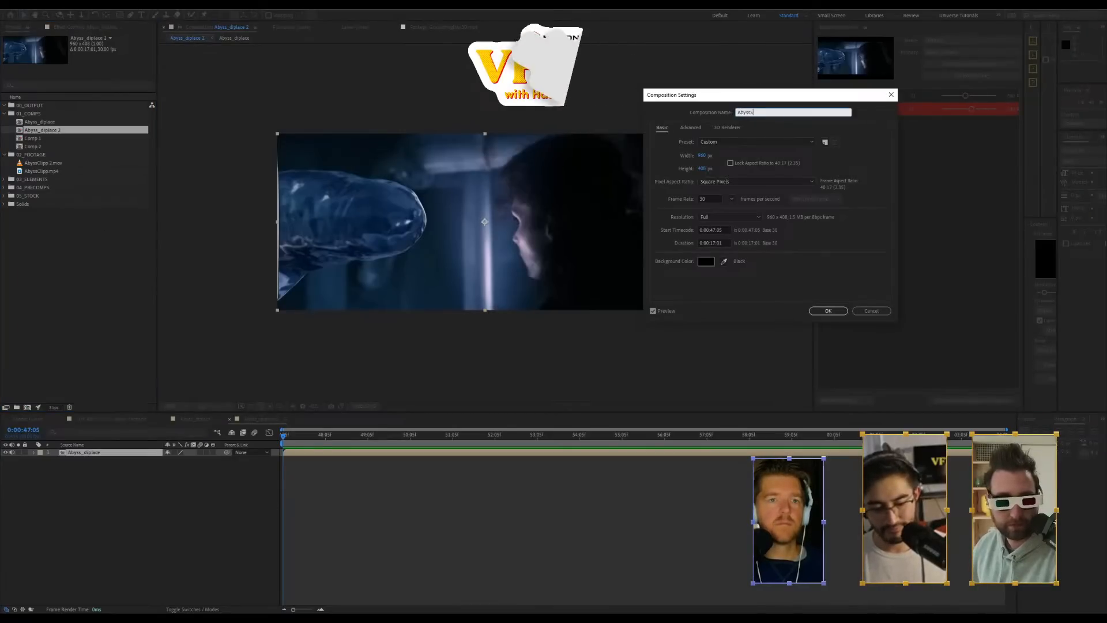
text(tereo)
key(Return)
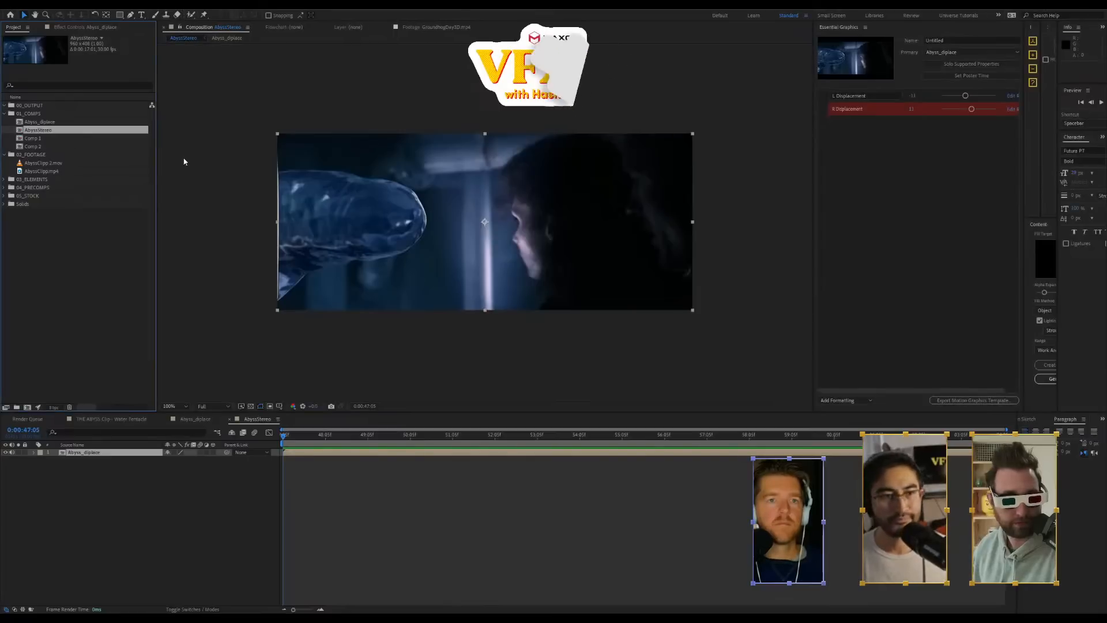
Add a second Abyss_diplace layer beneath the first in AbyssStereo and expand both layers' Essential Properties
drag(40, 122, 118, 507)
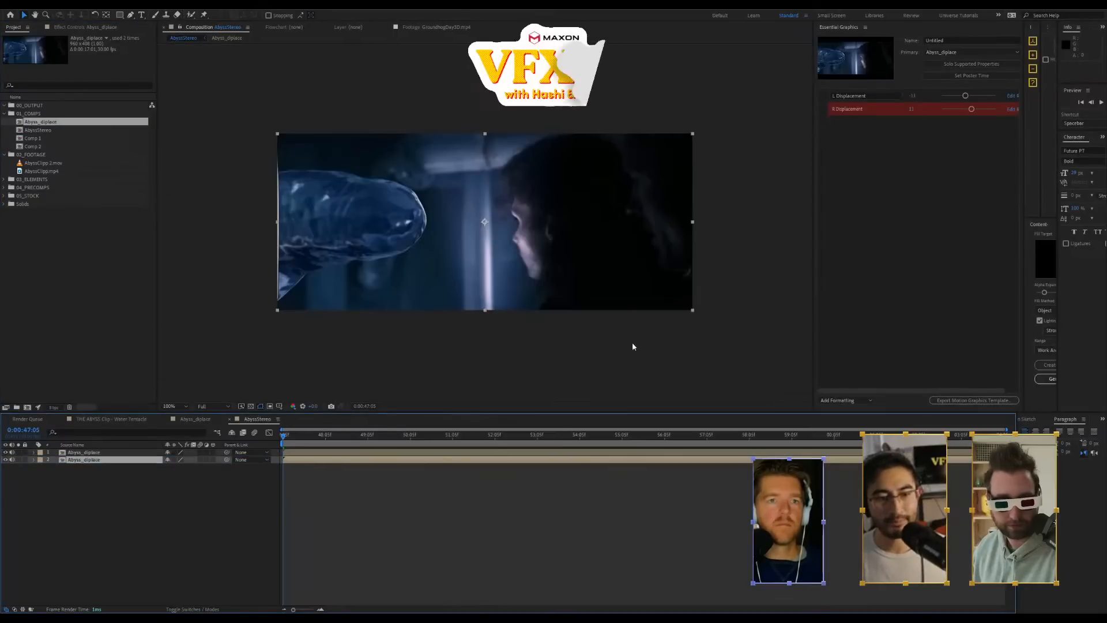
click(34, 452)
click(34, 481)
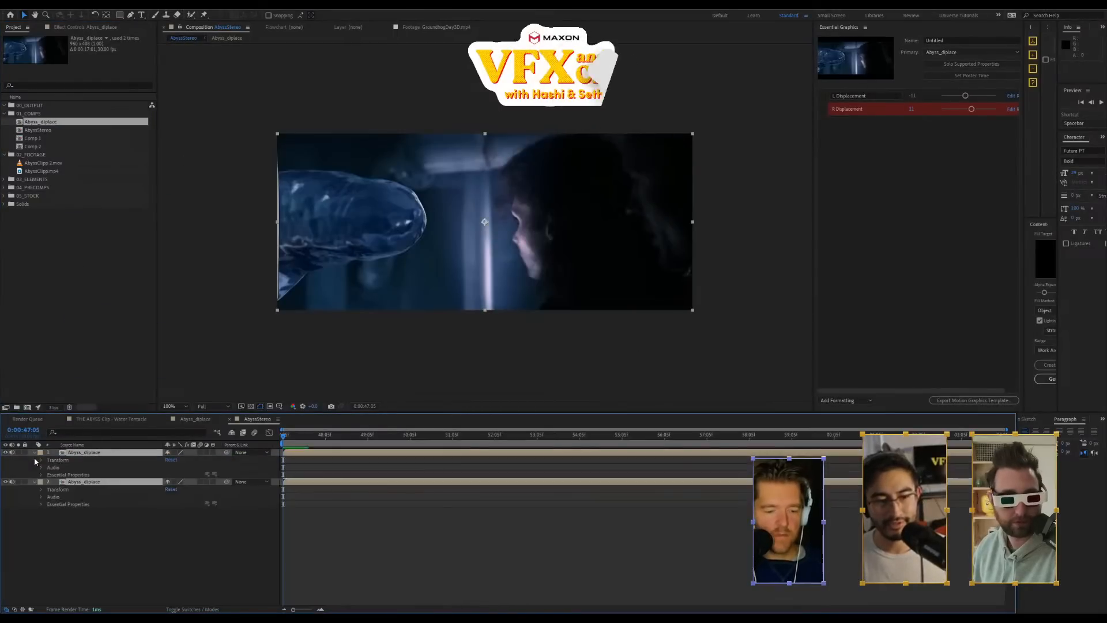
click(41, 475)
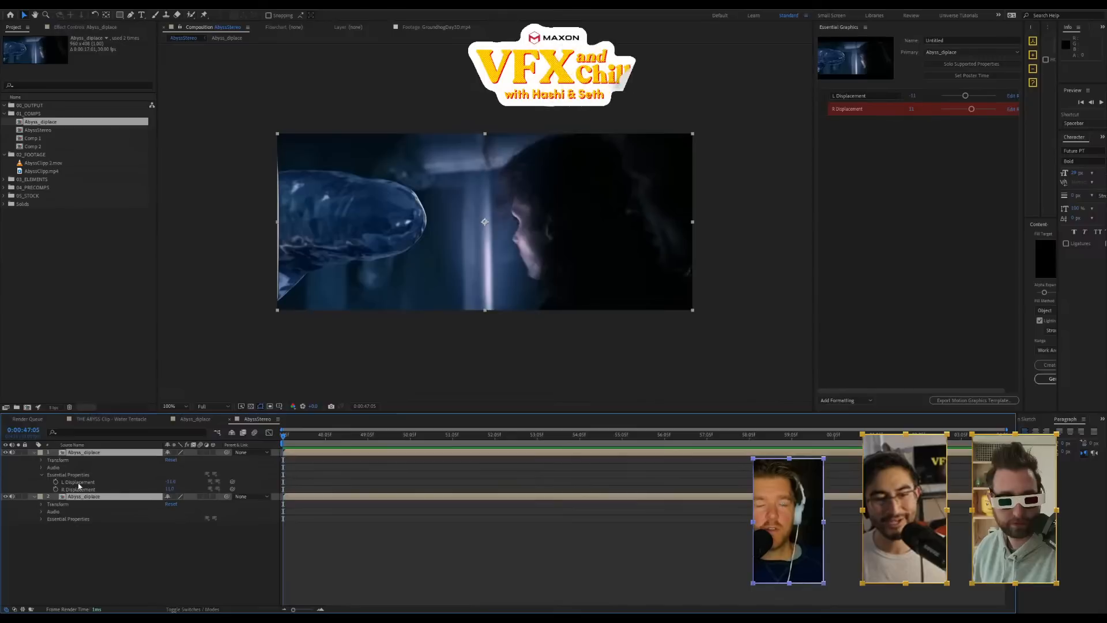
click(41, 519)
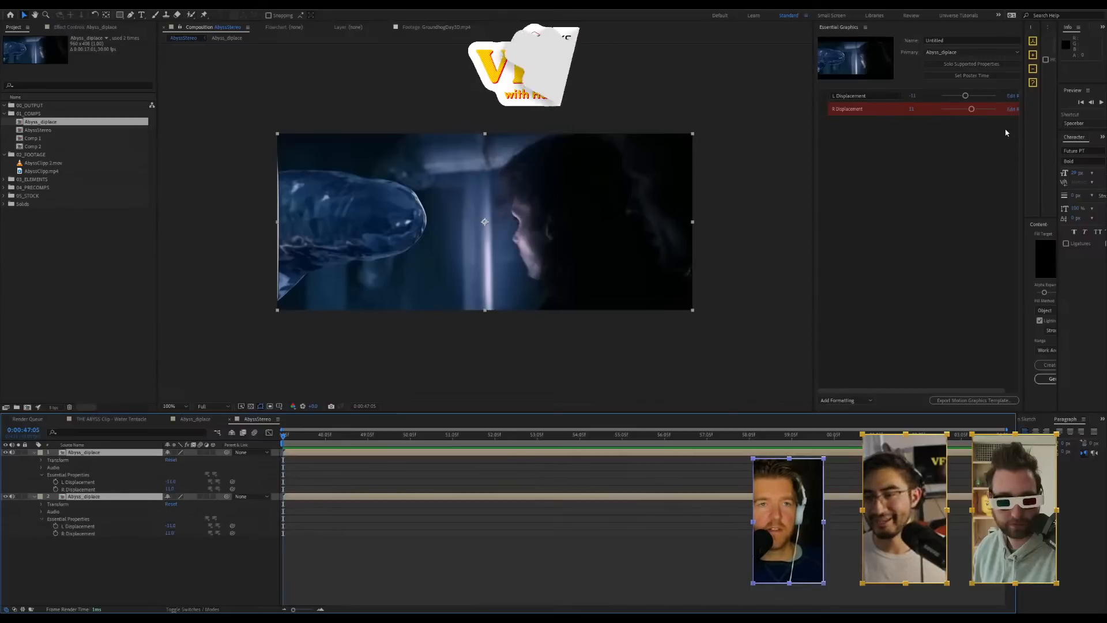
Check the options available for the R Displacement control and widen the Essential Graphics panel
click(859, 108)
right_click(825, 110)
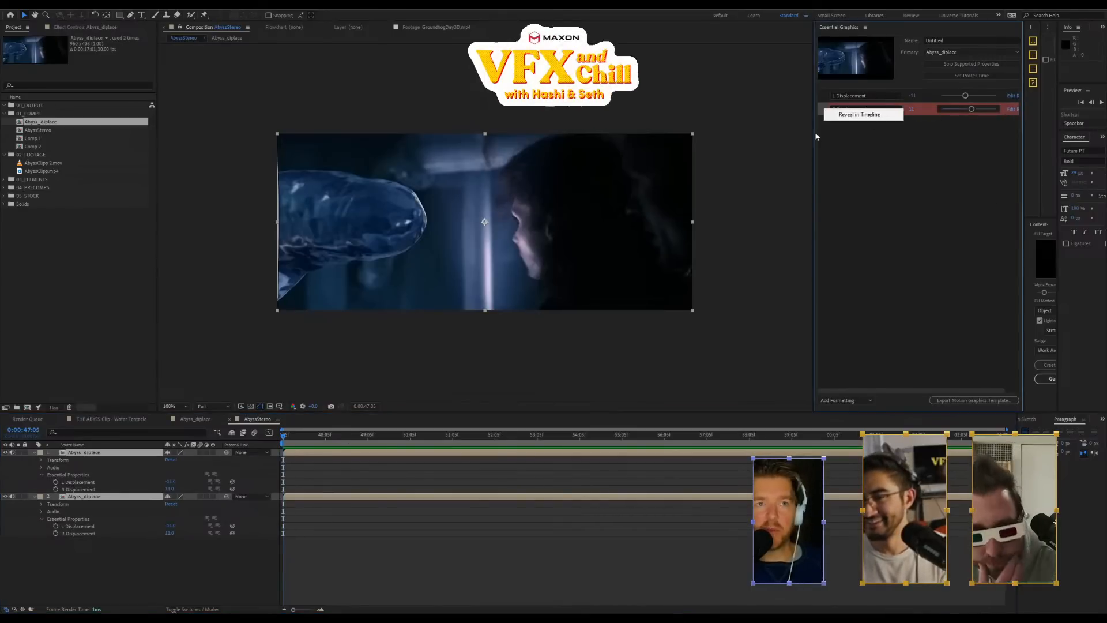
click(814, 133)
drag(815, 136, 705, 144)
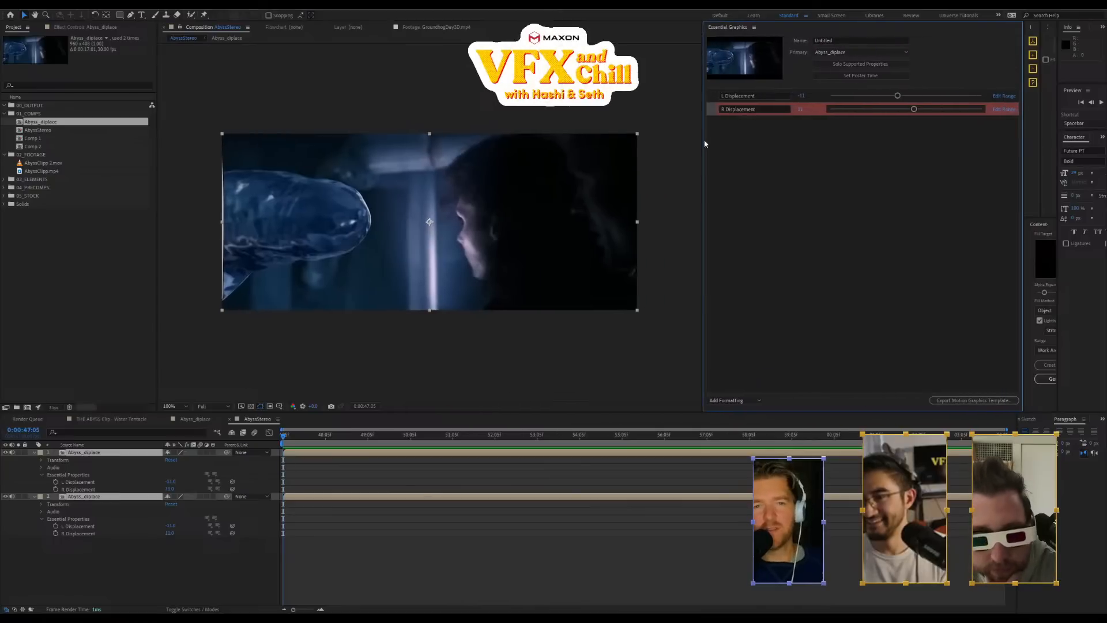
Open the Abyss_diplace composition and examine the Primary composition choices and the options of its R Displacement control
click(196, 420)
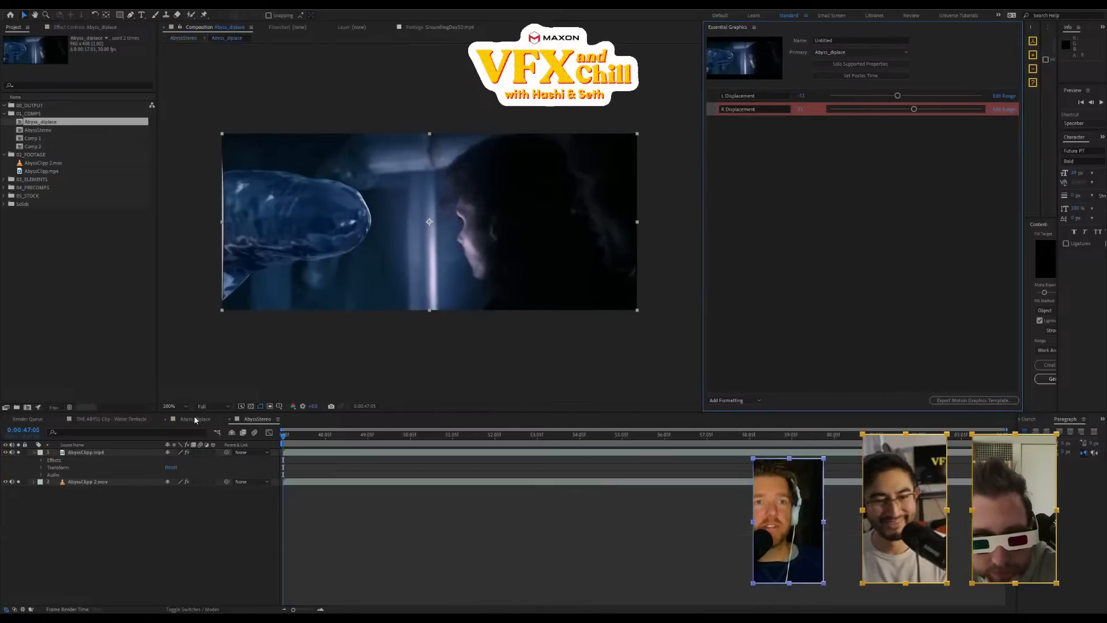
click(93, 453)
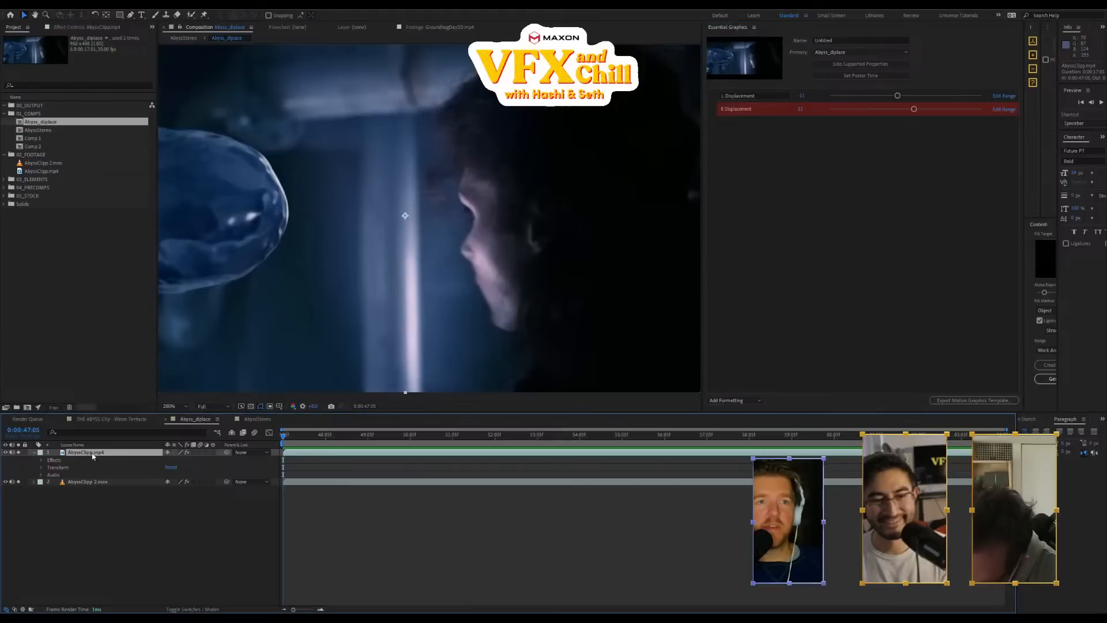
click(742, 108)
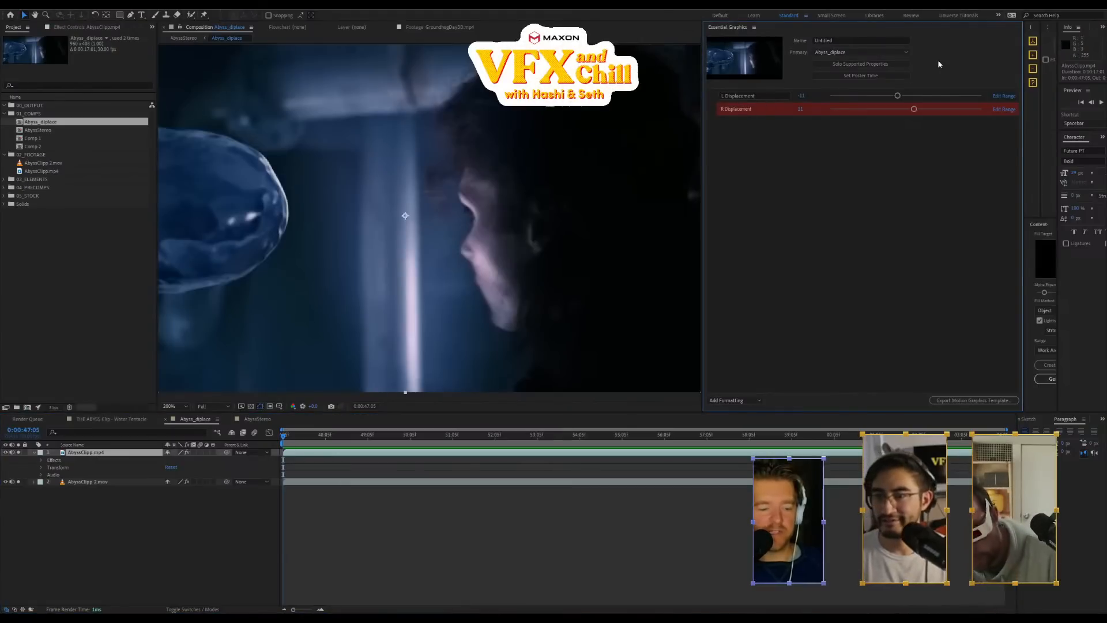
click(906, 54)
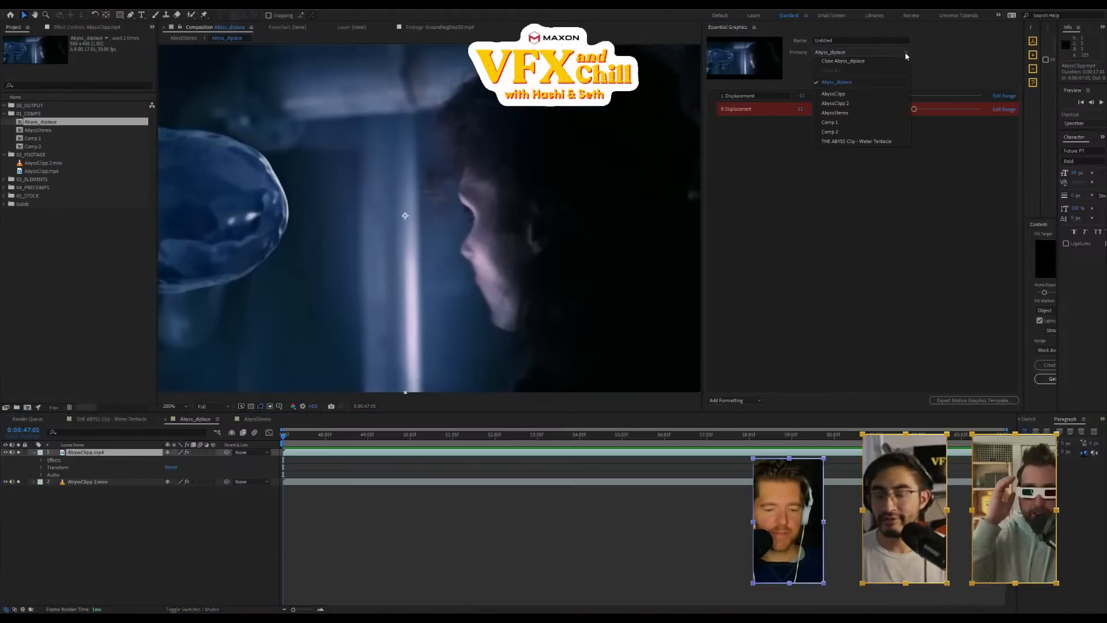
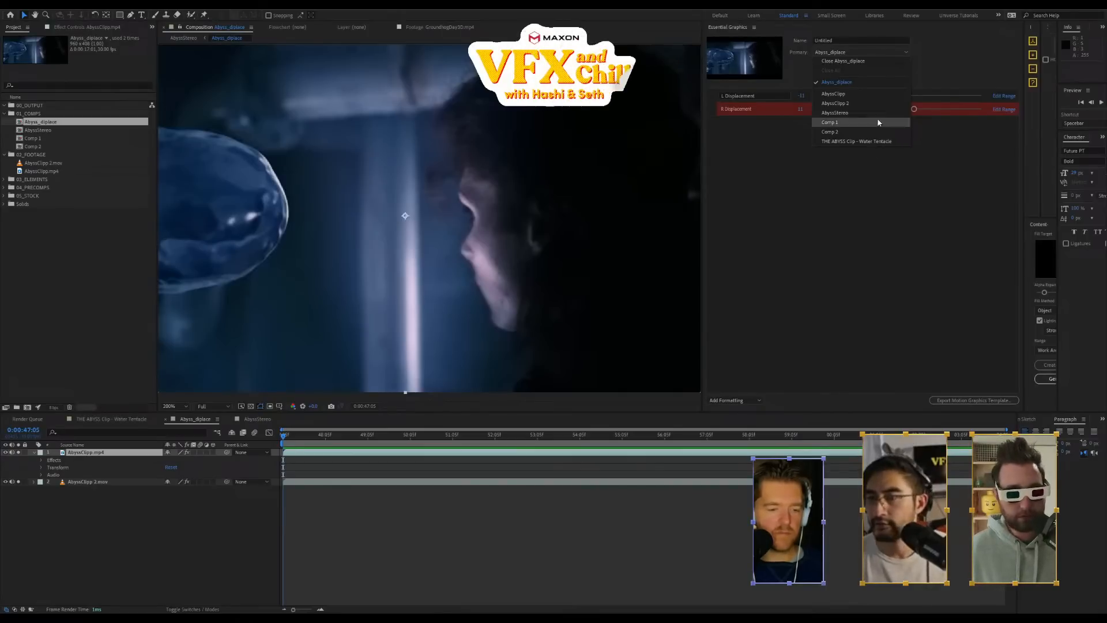
key(Escape)
right_click(795, 114)
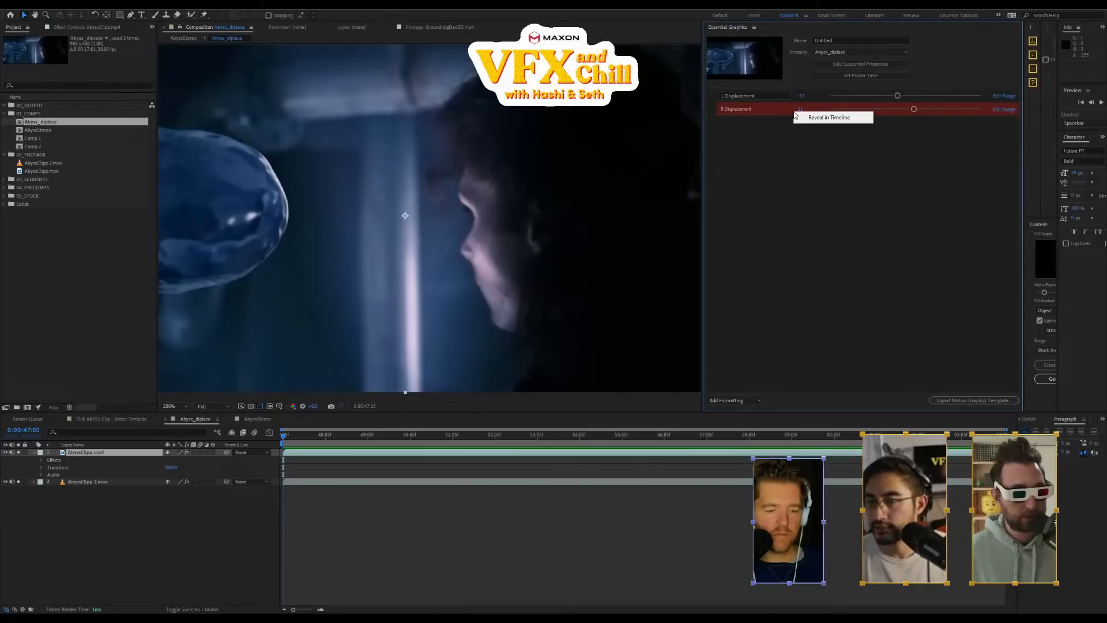
right_click(711, 111)
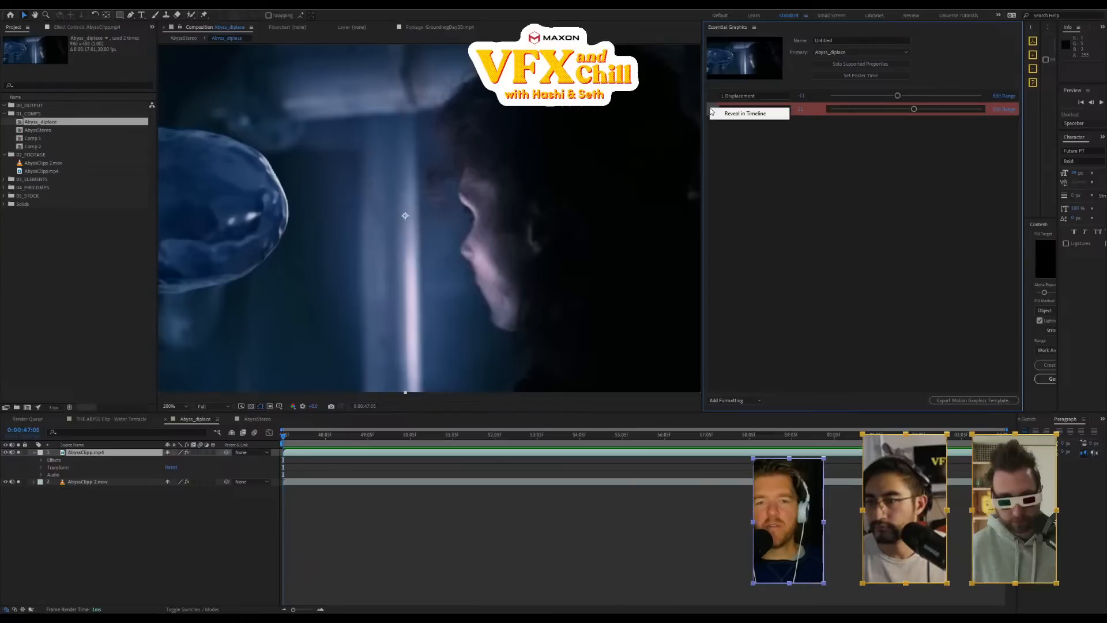
click(773, 166)
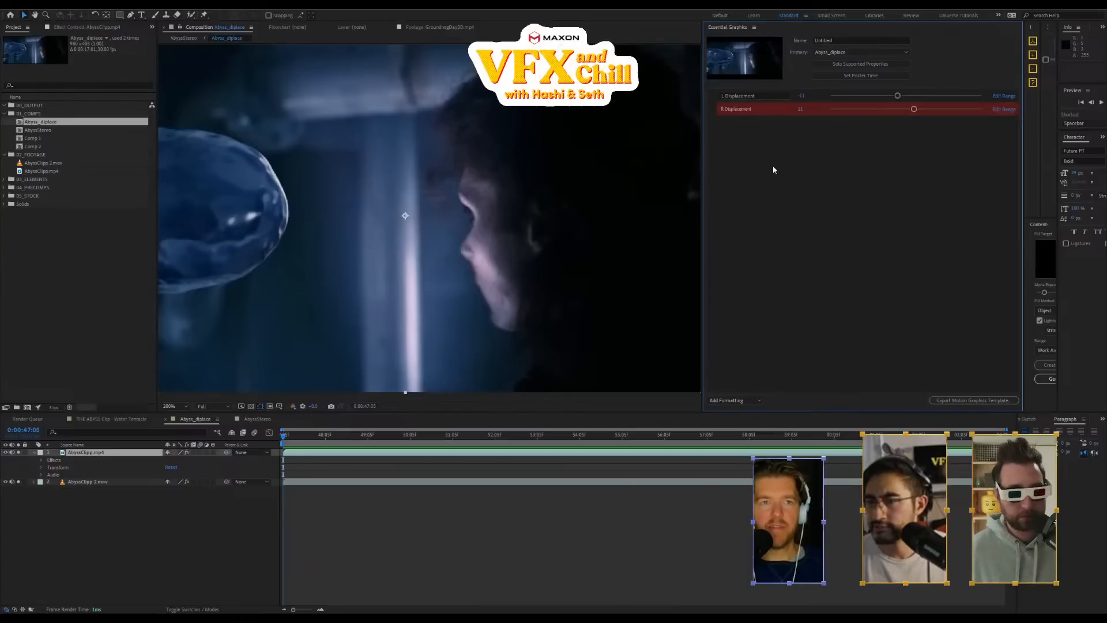
Recheck the R Displacement control's options and the Primary composition choices, narrowing the Essential Graphics panel
right_click(866, 215)
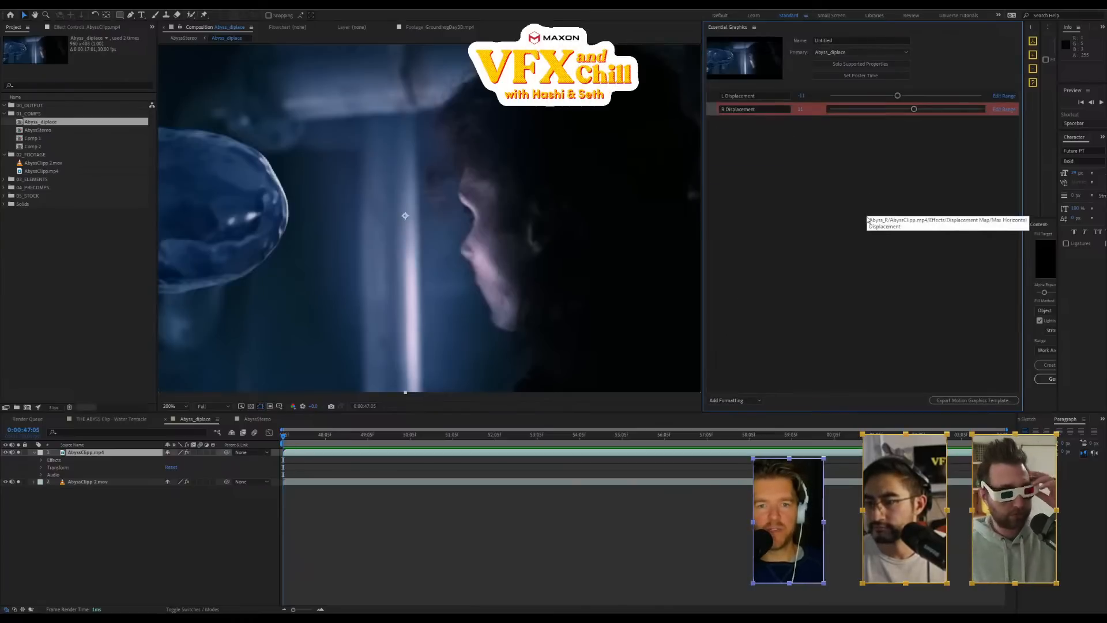
right_click(815, 113)
click(777, 139)
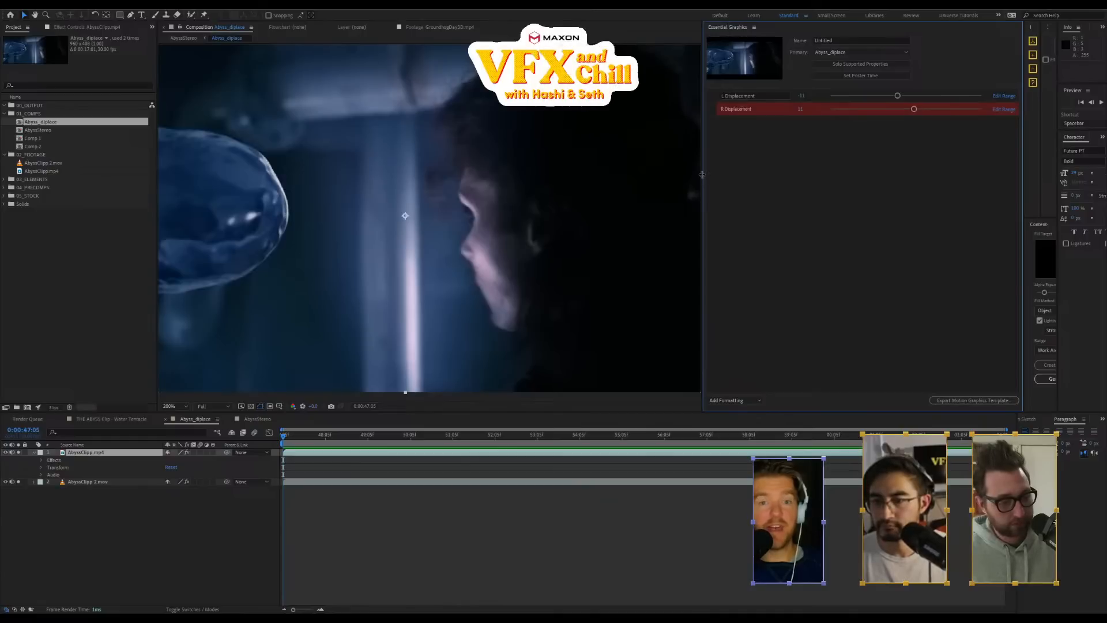
drag(702, 173, 848, 184)
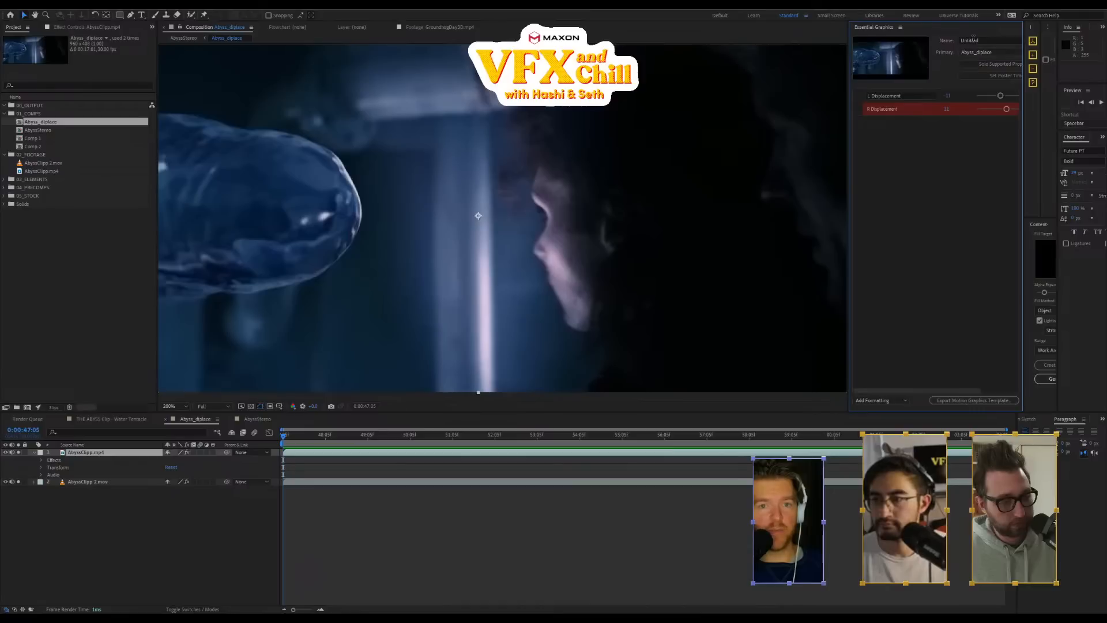
click(987, 52)
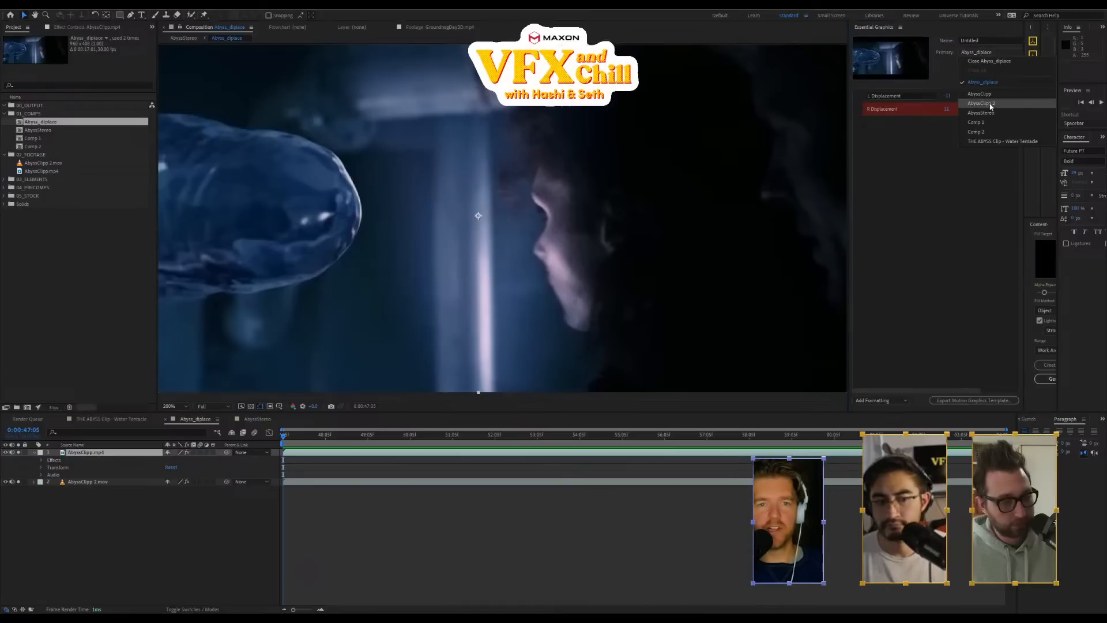
click(55, 124)
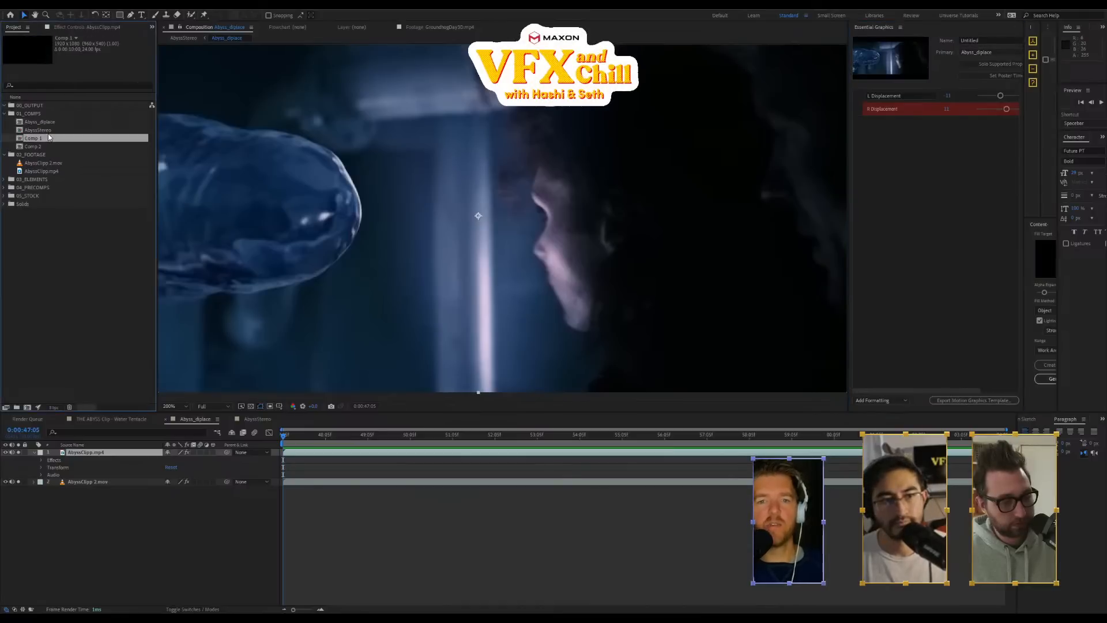
Return to the AbyssStereo composition and rename its upper Abyss_diplace layer as Abyss_L
click(257, 419)
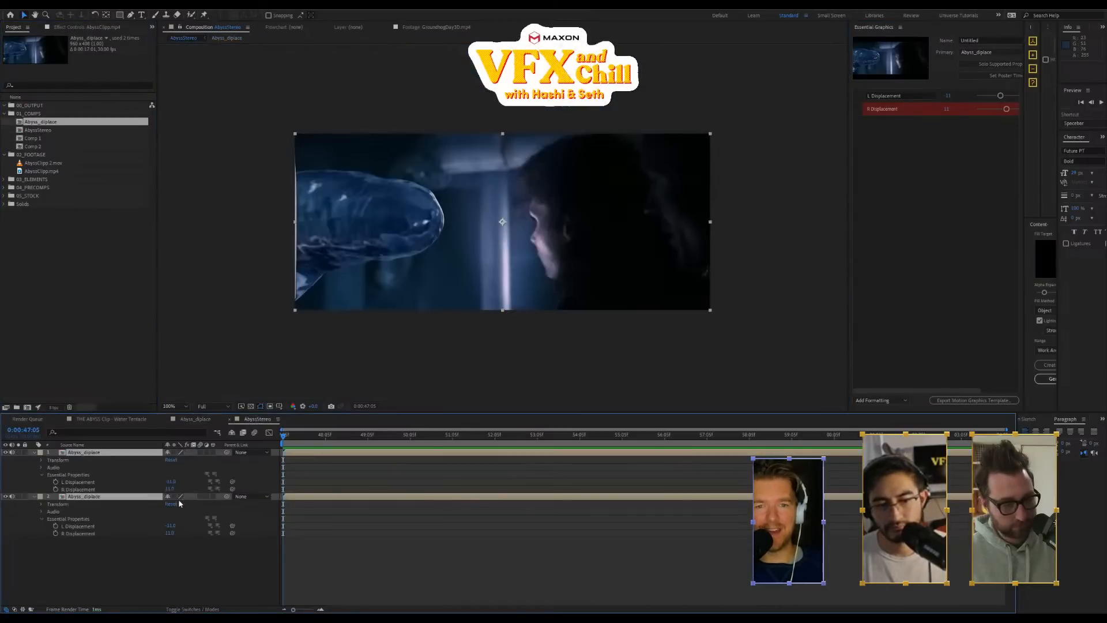
click(98, 574)
click(130, 453)
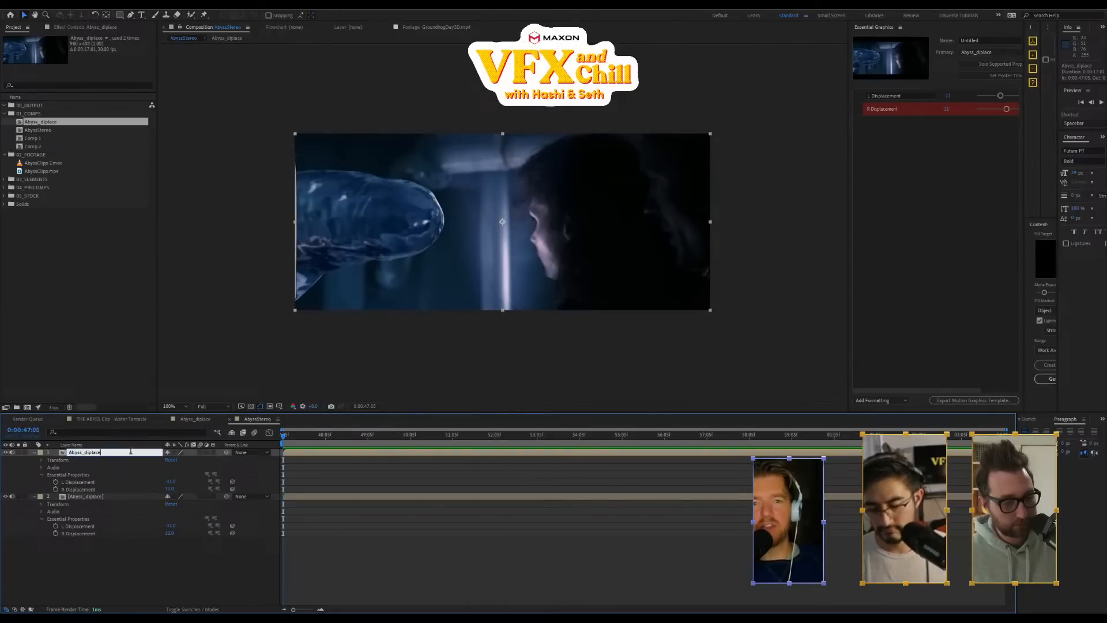
key(BackSpace)
key(BackSpace)
key(BackSpace)
key(BackSpace)
key(BackSpace)
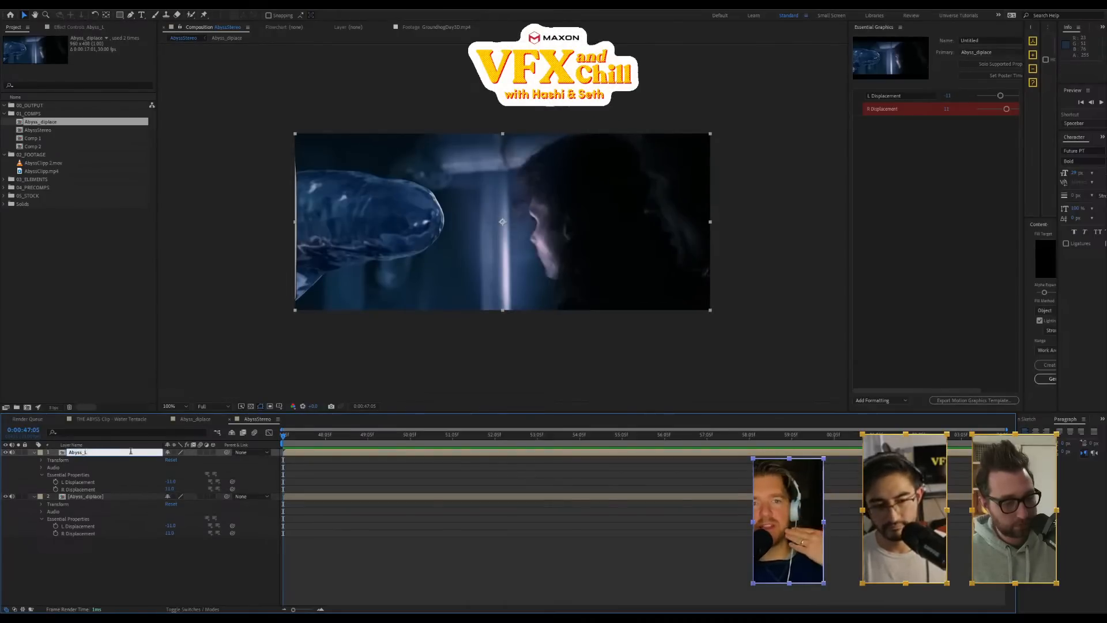
key(Return)
Rename the lower Abyss_diplace layer in AbyssStereo as Abyss_R
click(127, 505)
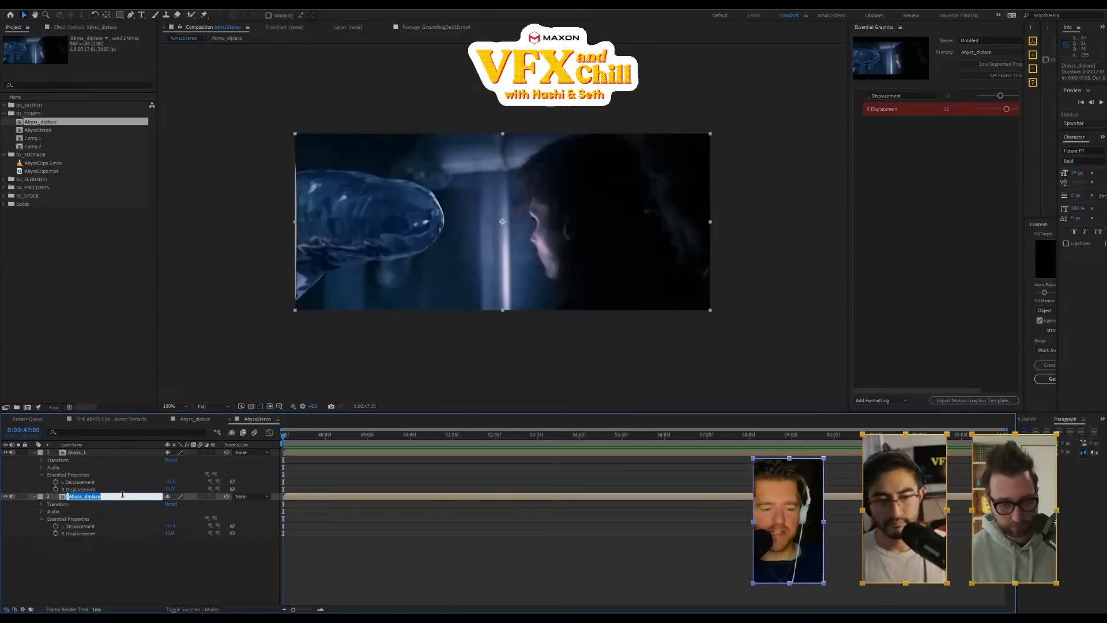
click(122, 496)
drag(85, 497, 116, 498)
text(R)
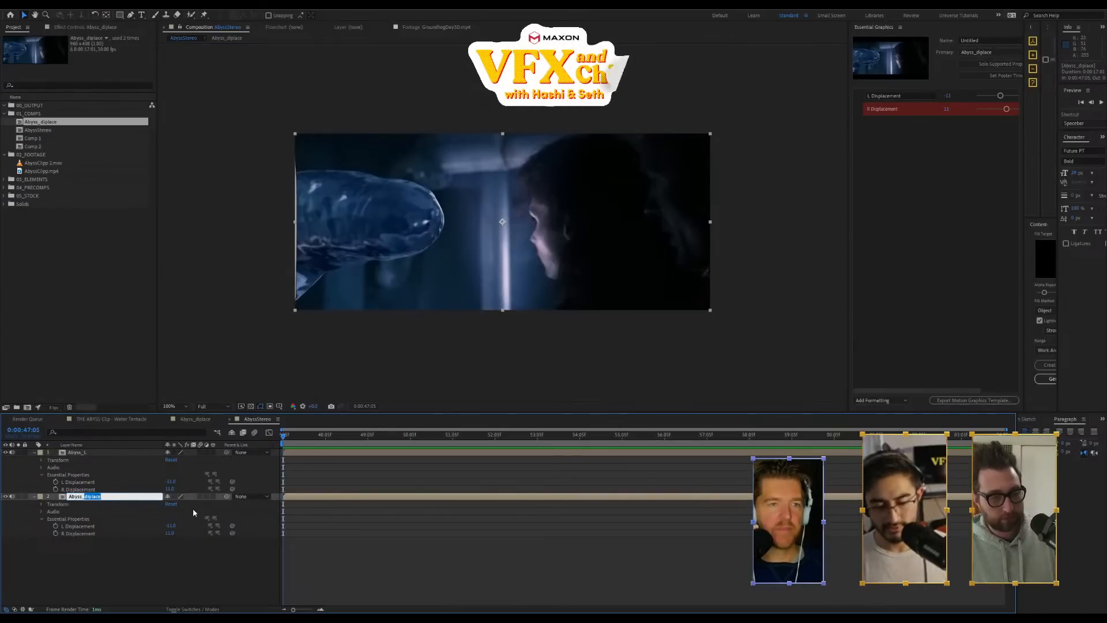
key(Return)
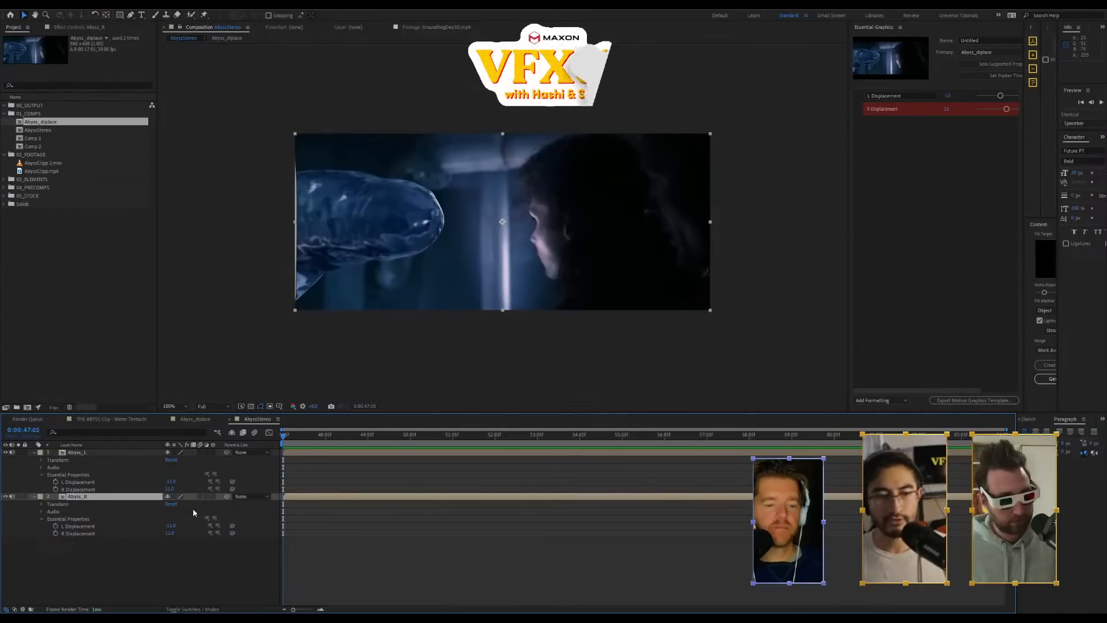
click(88, 564)
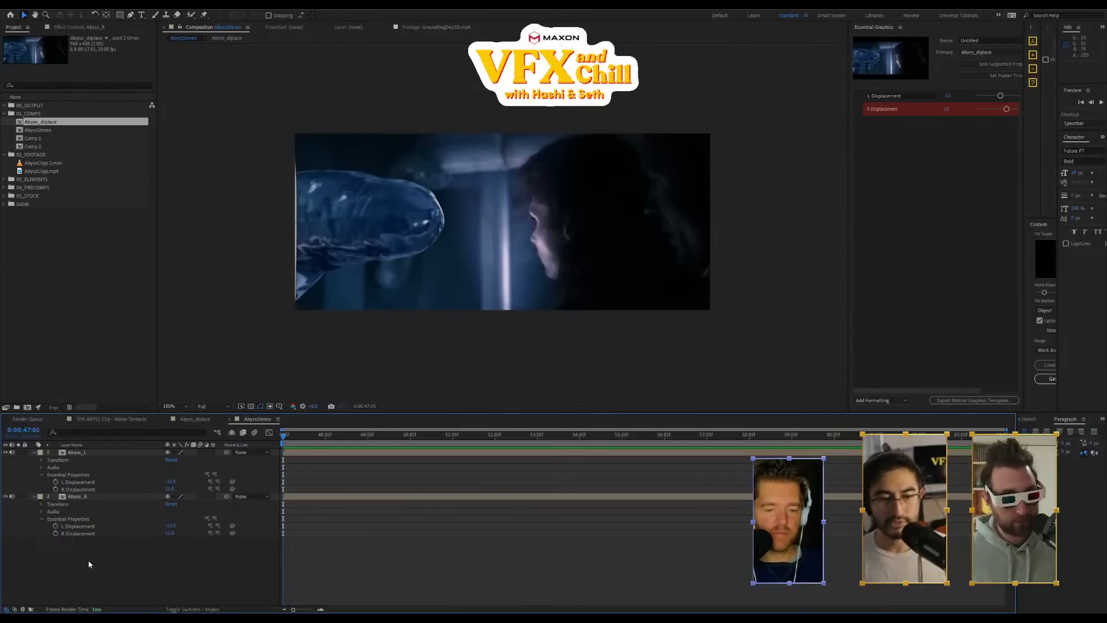
Try to delete the R Displacement property from Abyss_L, undo the deletion and re-expand the layer's Essential Properties
click(123, 455)
click(123, 497)
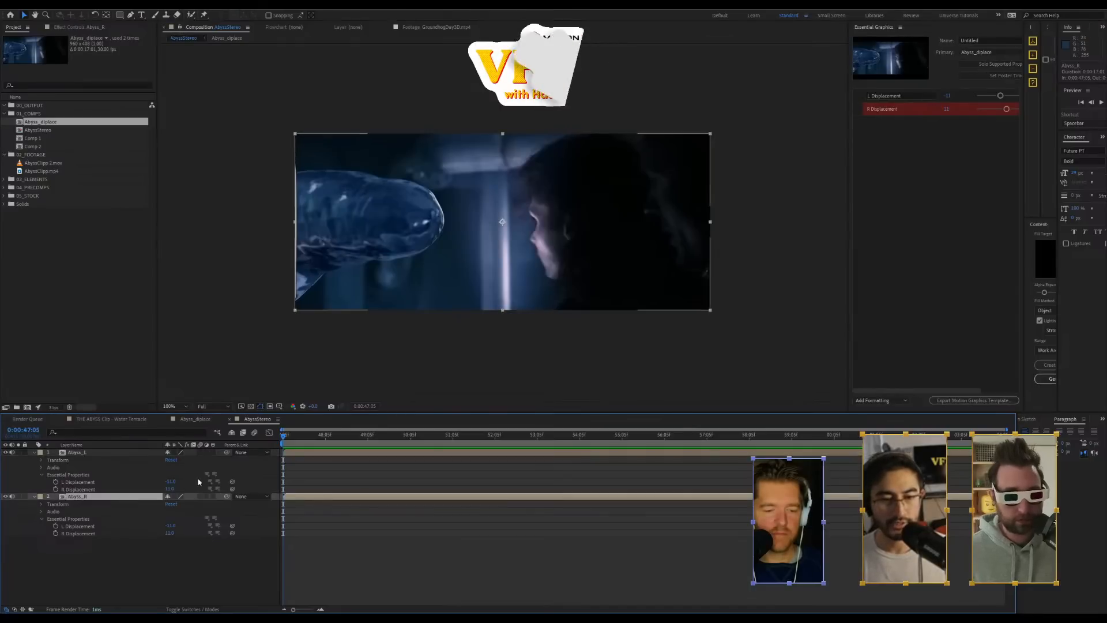
click(104, 535)
click(102, 490)
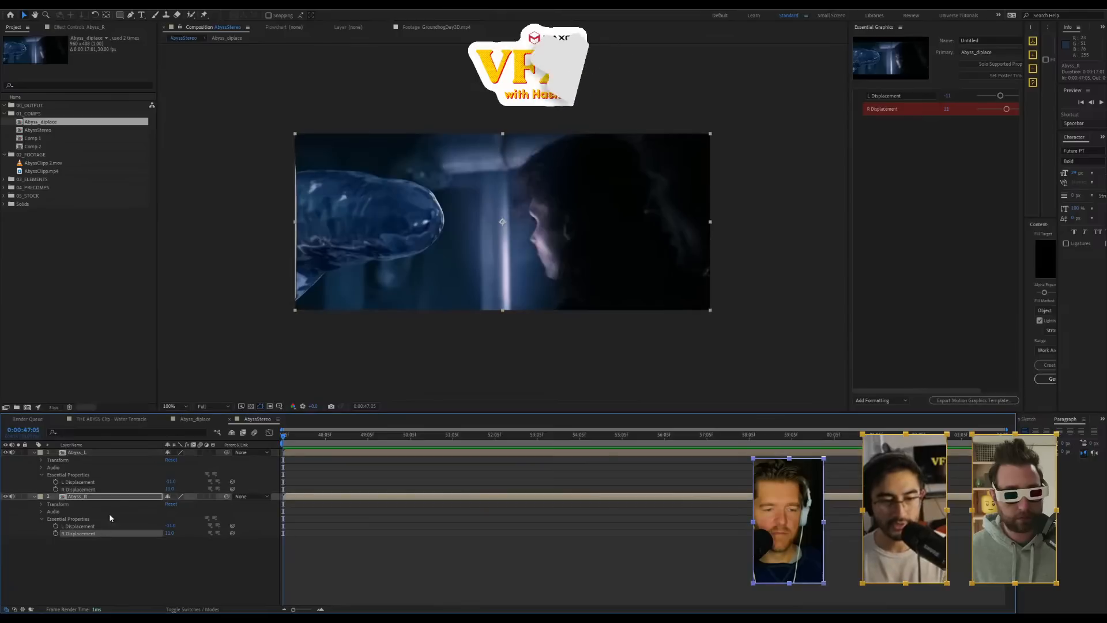
click(120, 489)
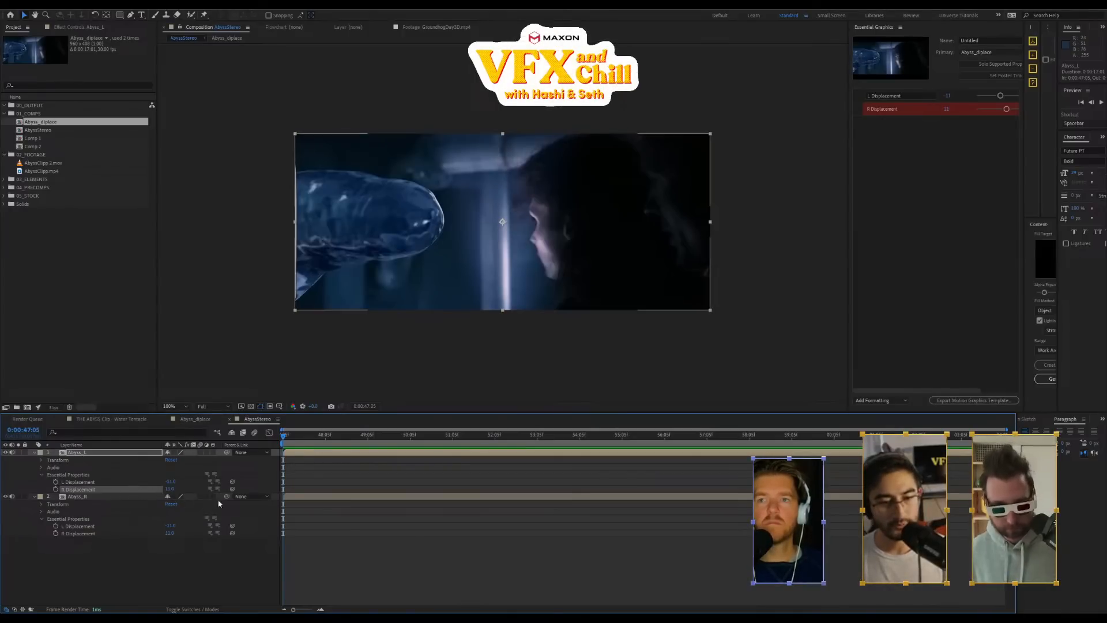
key(Delete)
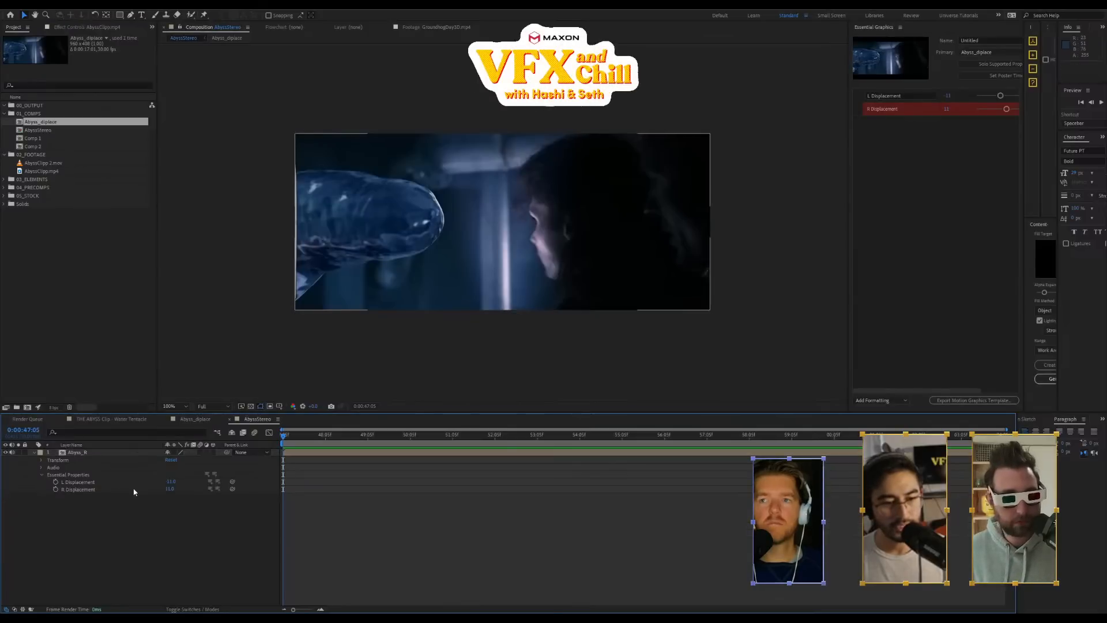
key(ctrl+z)
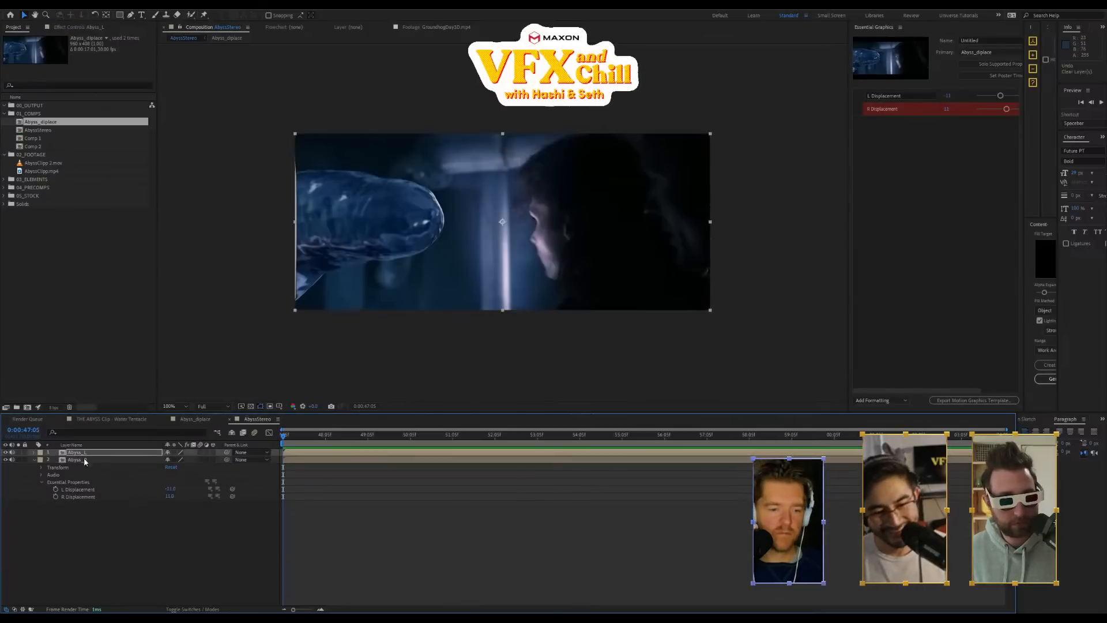
click(35, 452)
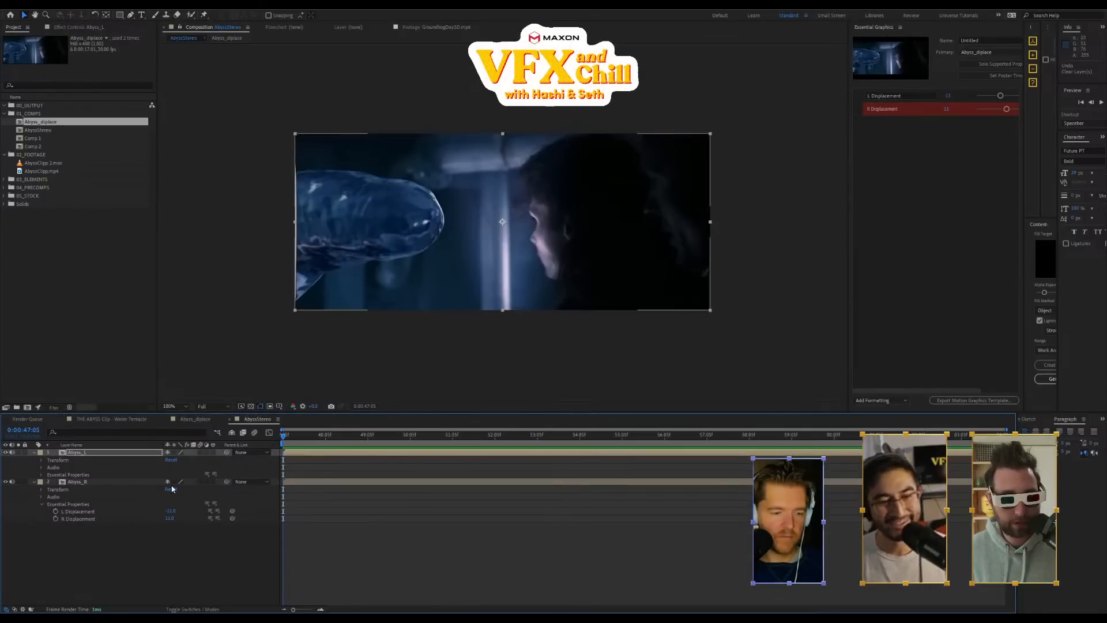
click(42, 475)
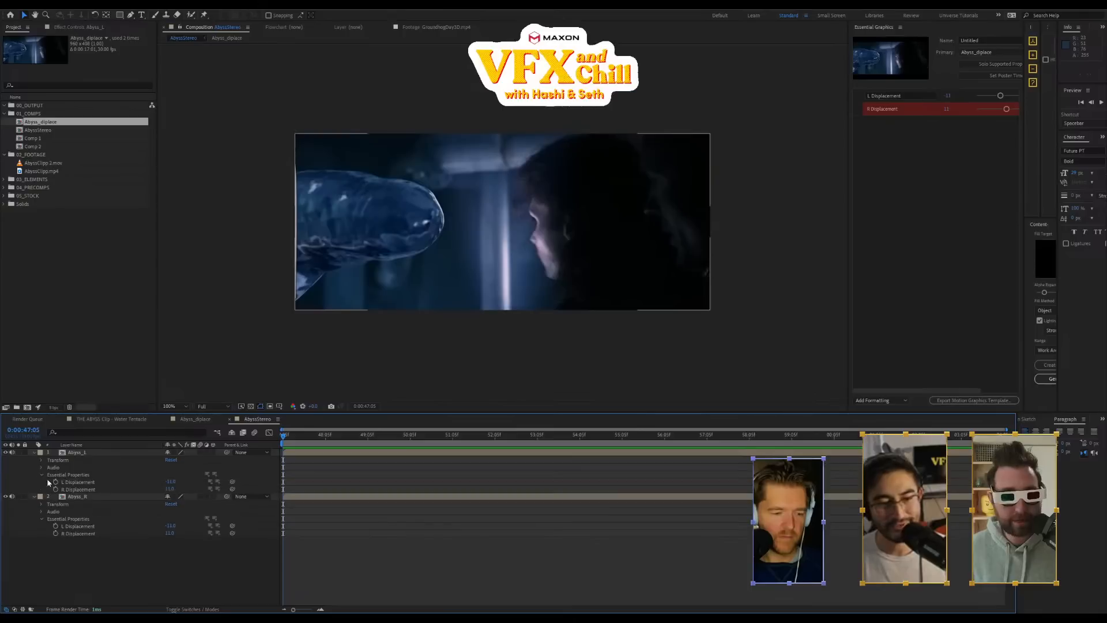
Set the L Displacement essential property of Abyss_R to 11 and collapse both layers
click(86, 455)
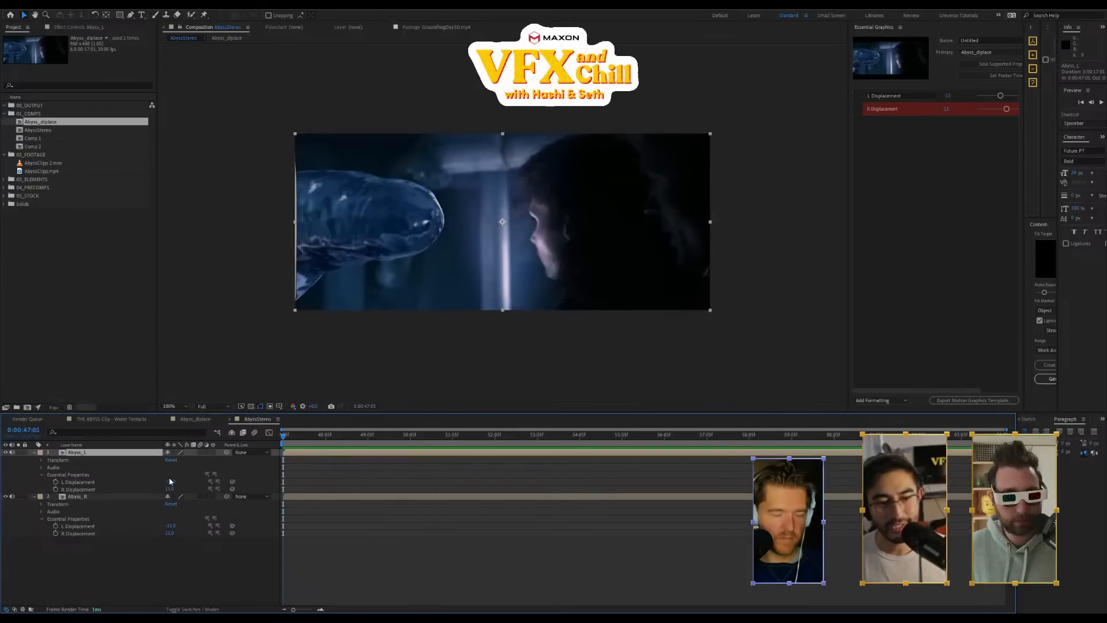
click(170, 525)
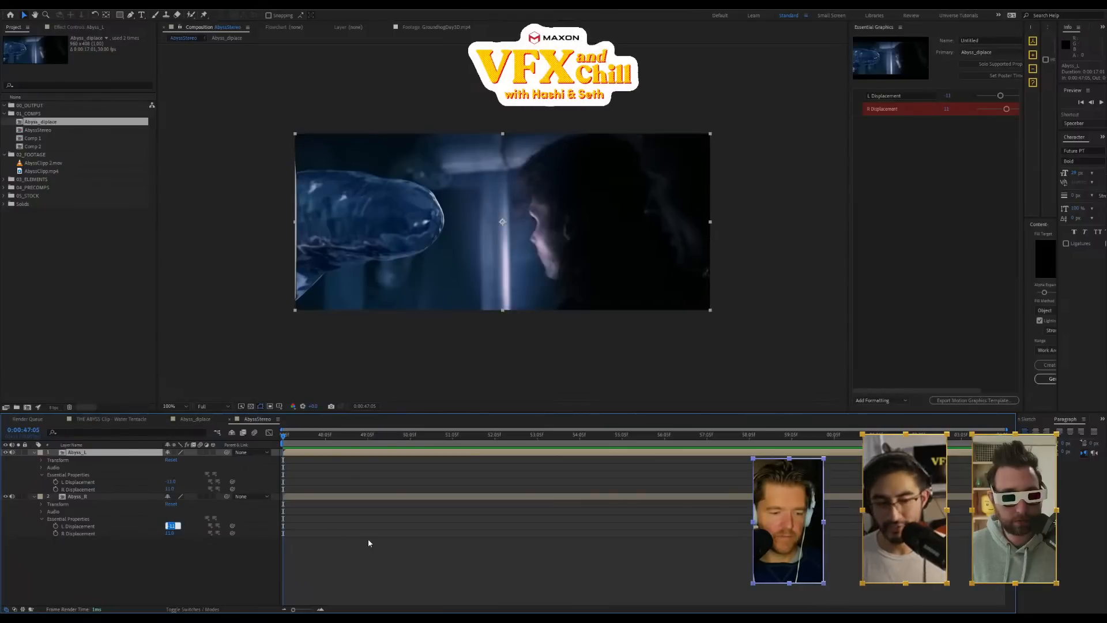
text(11)
key(Return)
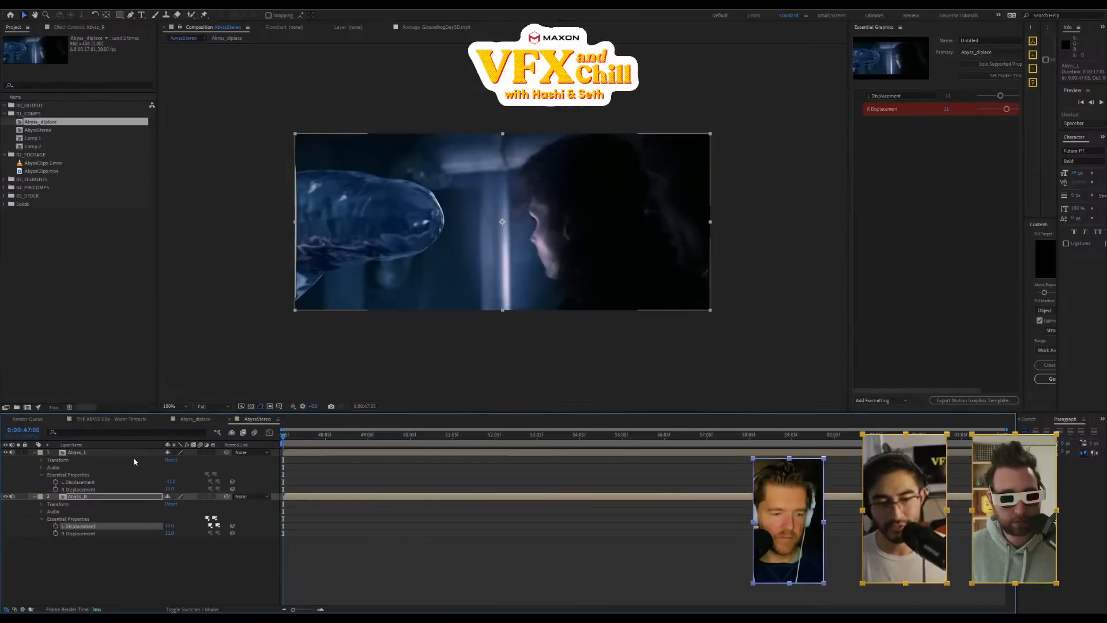
click(33, 452)
click(34, 460)
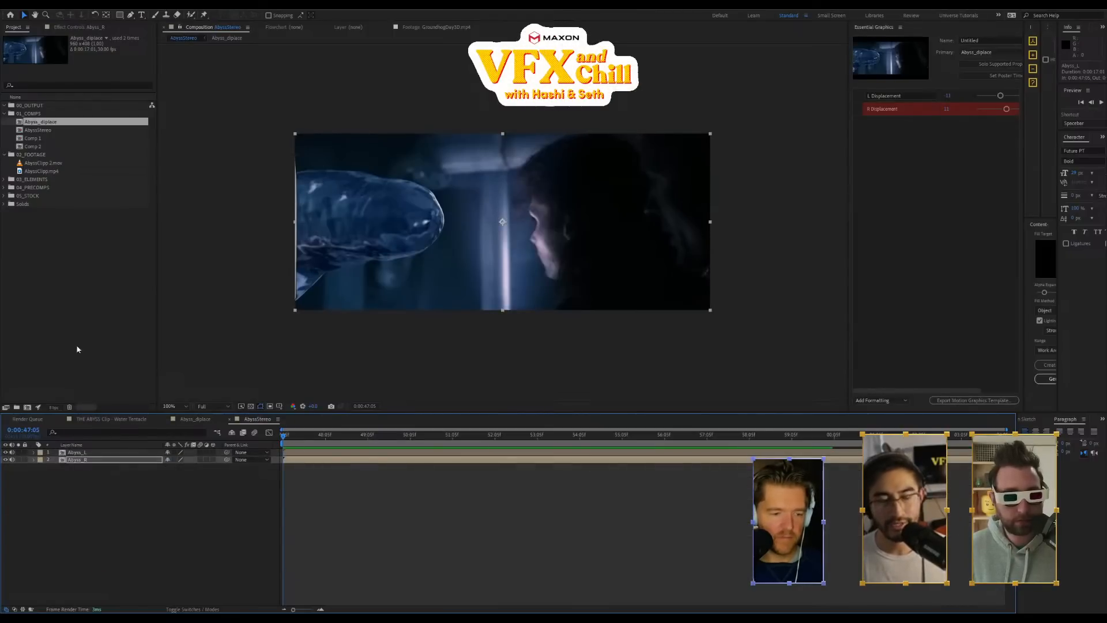
Create a new black solid in AbyssStereo and place it above the Abyss_L layer
click(74, 5)
mouse_move(87, 15)
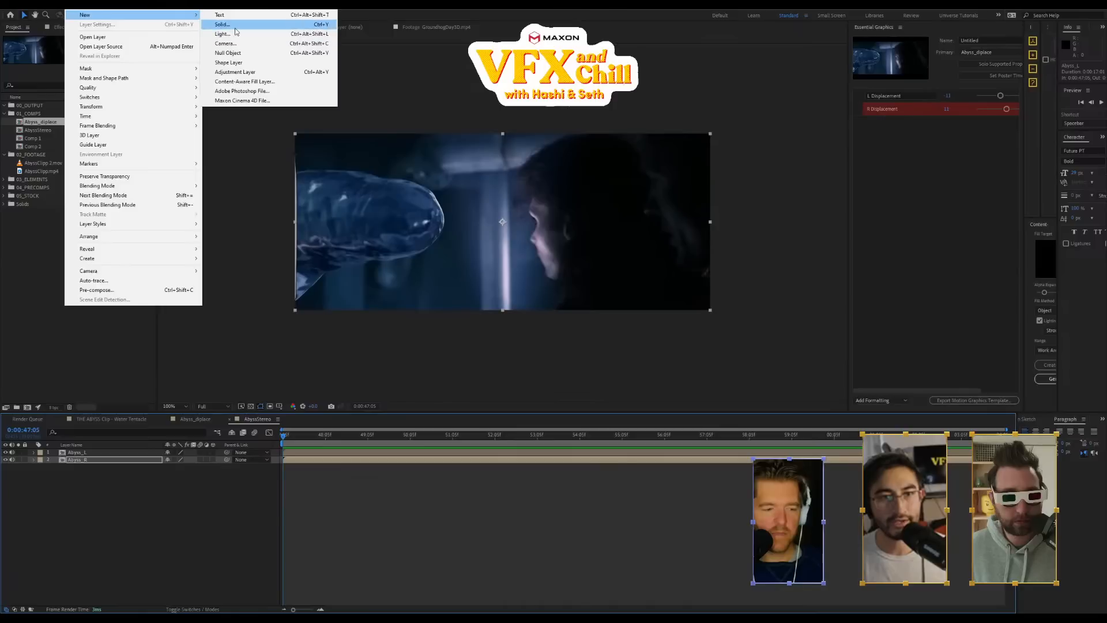
click(235, 28)
click(904, 362)
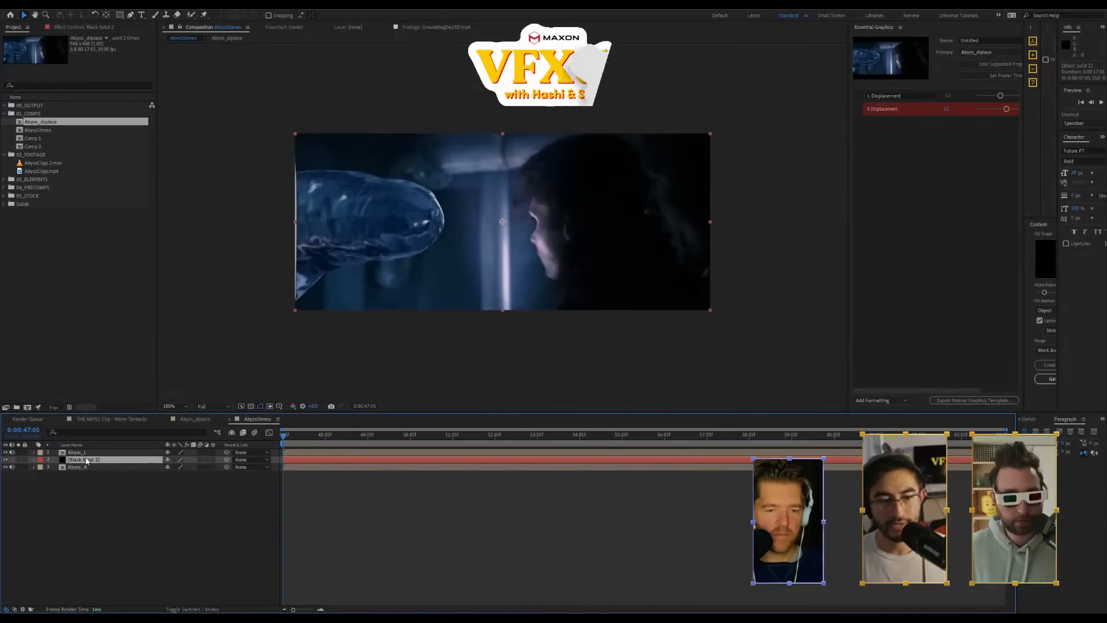
drag(83, 459, 84, 449)
Find the 3D Glasses effect with a search for "3d" and apply it to the black solid
key(ctrl+space)
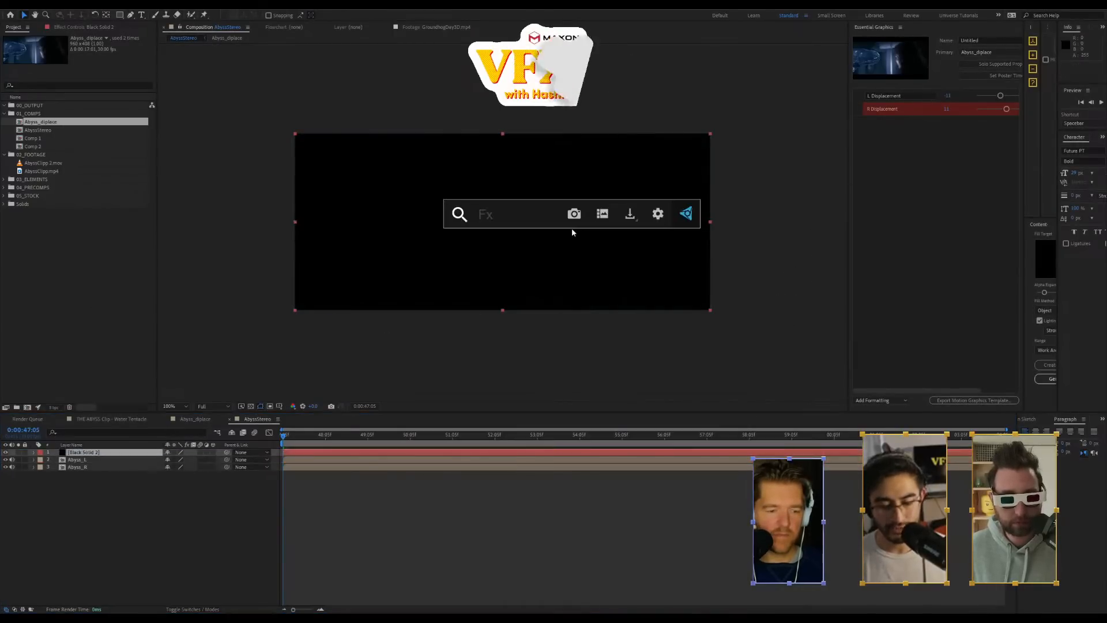
text(3d)
key(Down)
key(Down)
key(Return)
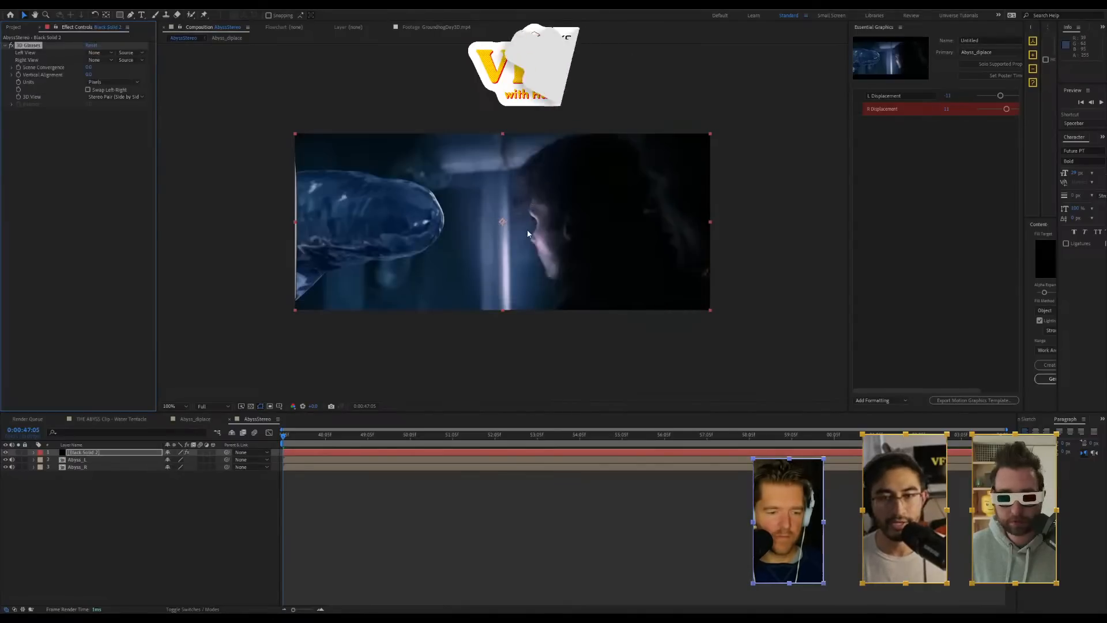
Set the 3D Glasses Left View to Abyss_L and Right View to Abyss_R, both using Effects & Masks
key(period)
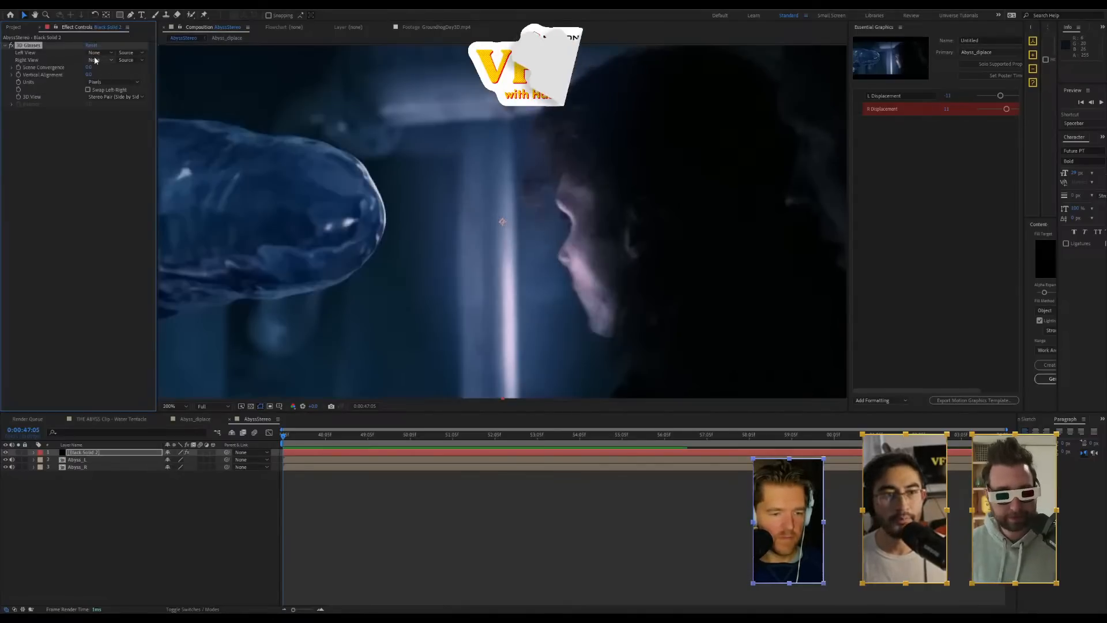
click(94, 53)
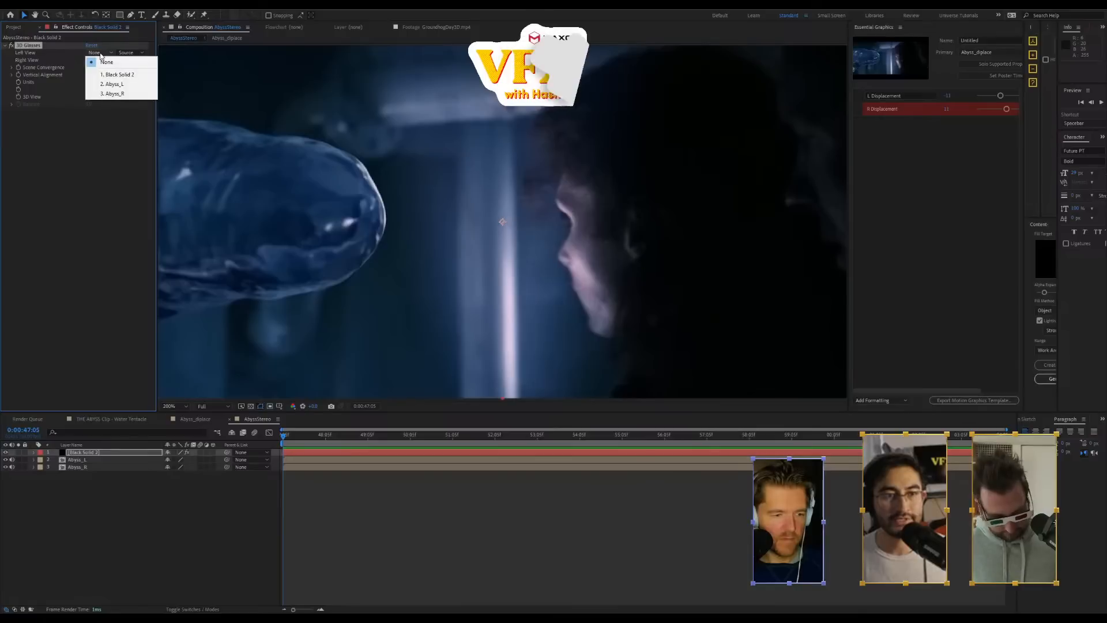
click(114, 84)
click(139, 53)
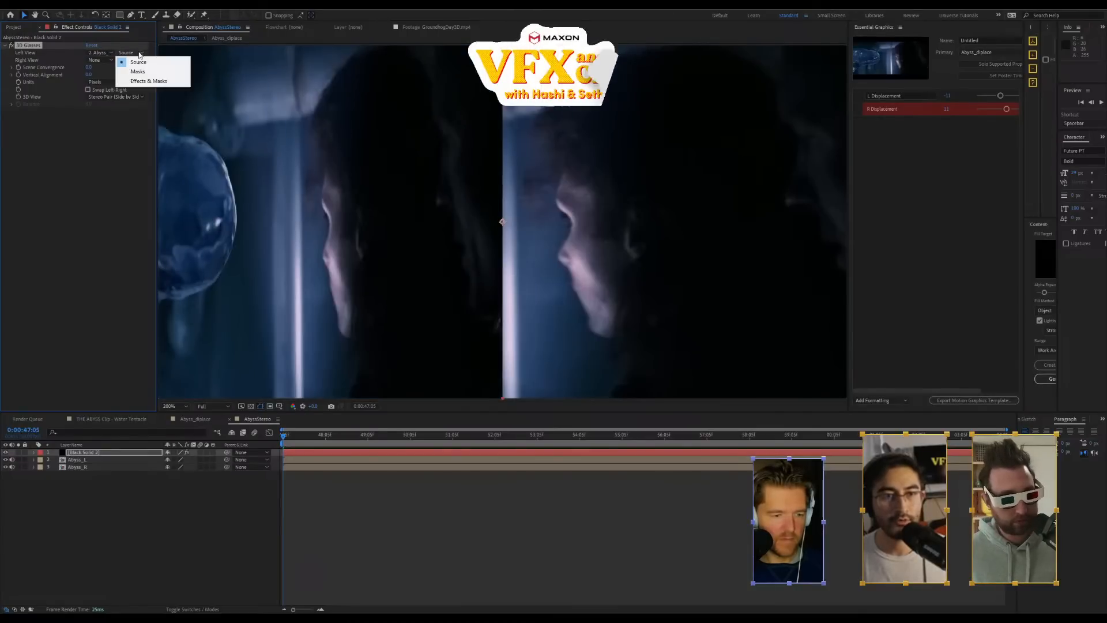
click(147, 82)
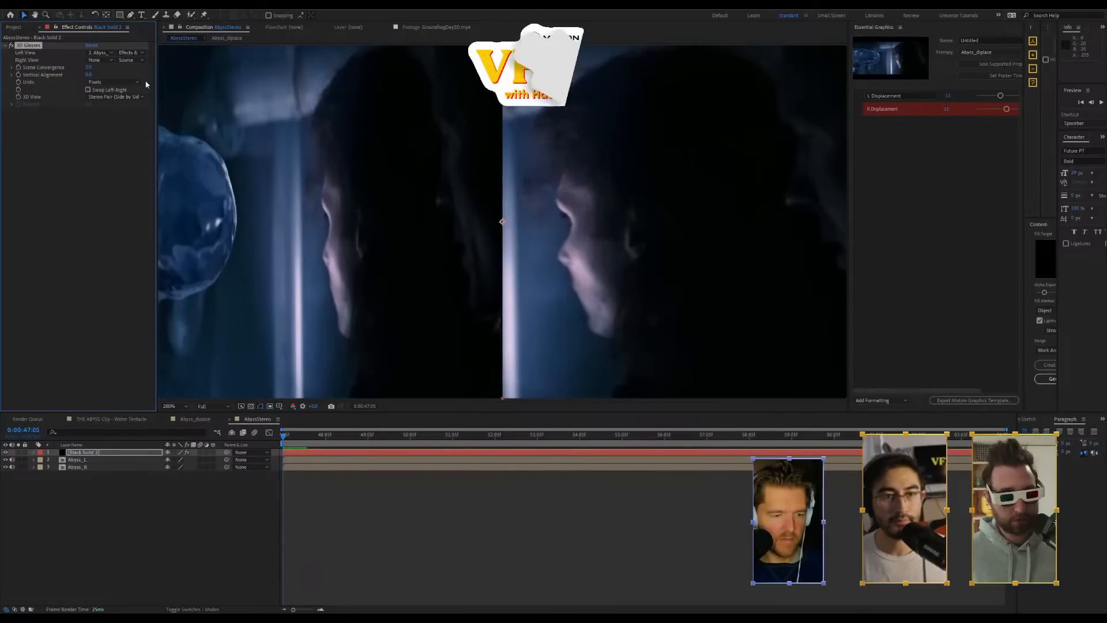
click(109, 61)
click(110, 100)
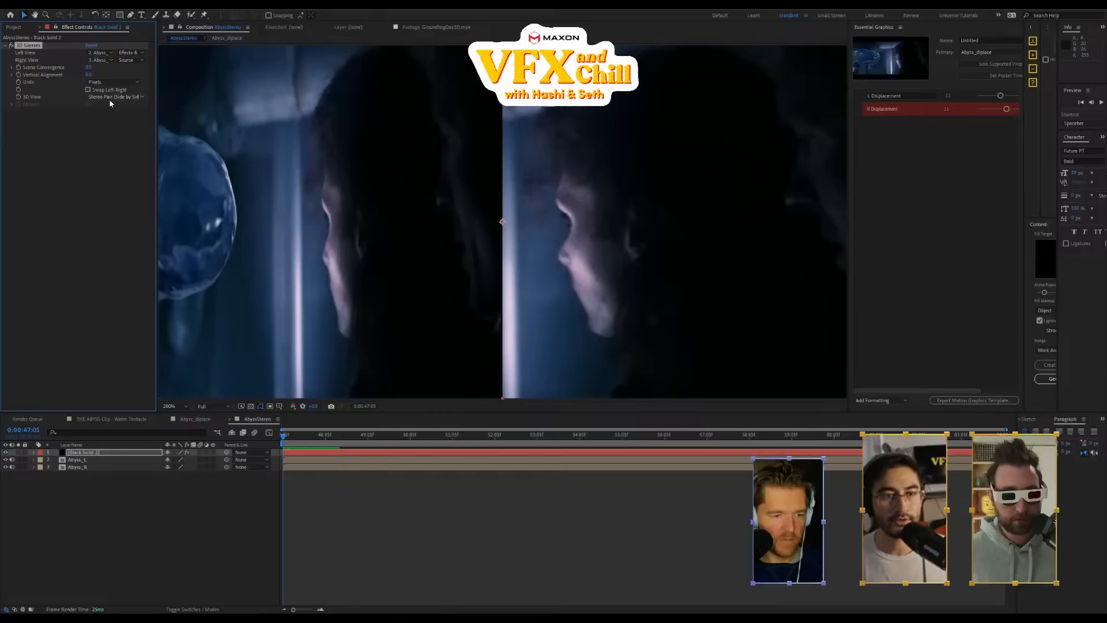
click(138, 89)
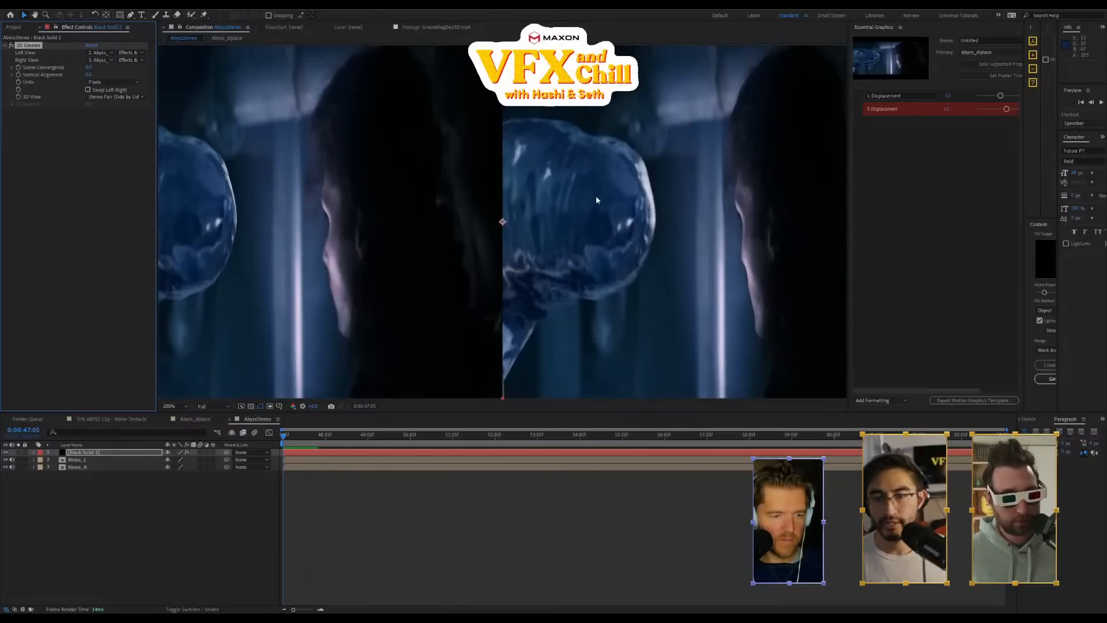
Try squashing the black solid vertically to about 71% of its height, and undo the scaling
scroll(596, 197, down, 1)
drag(502, 134, 502, 162)
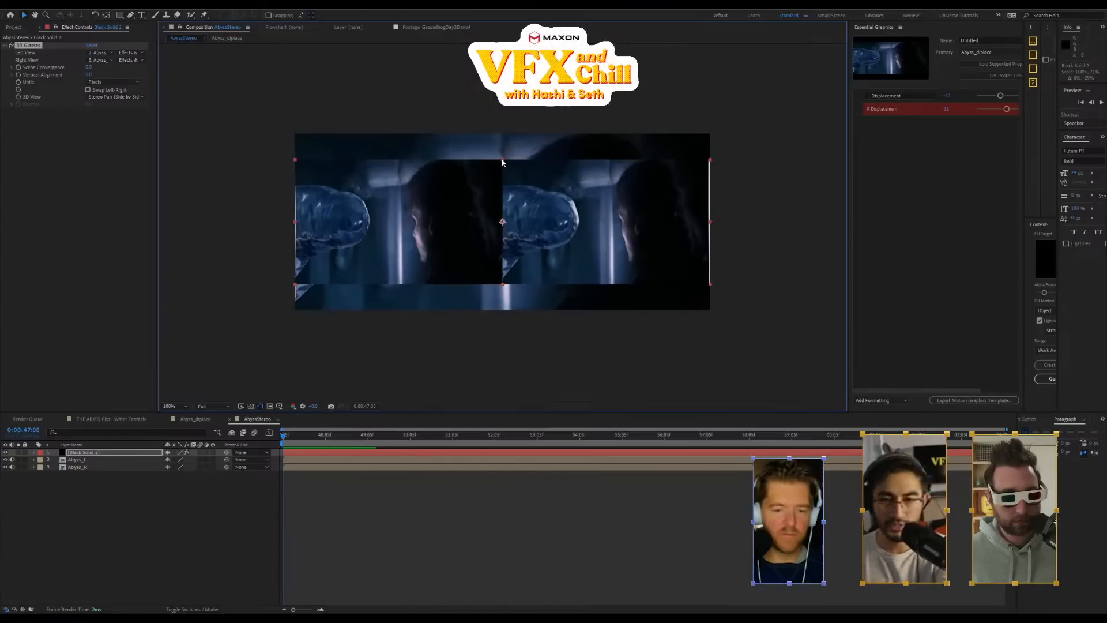
key(ctrl+z)
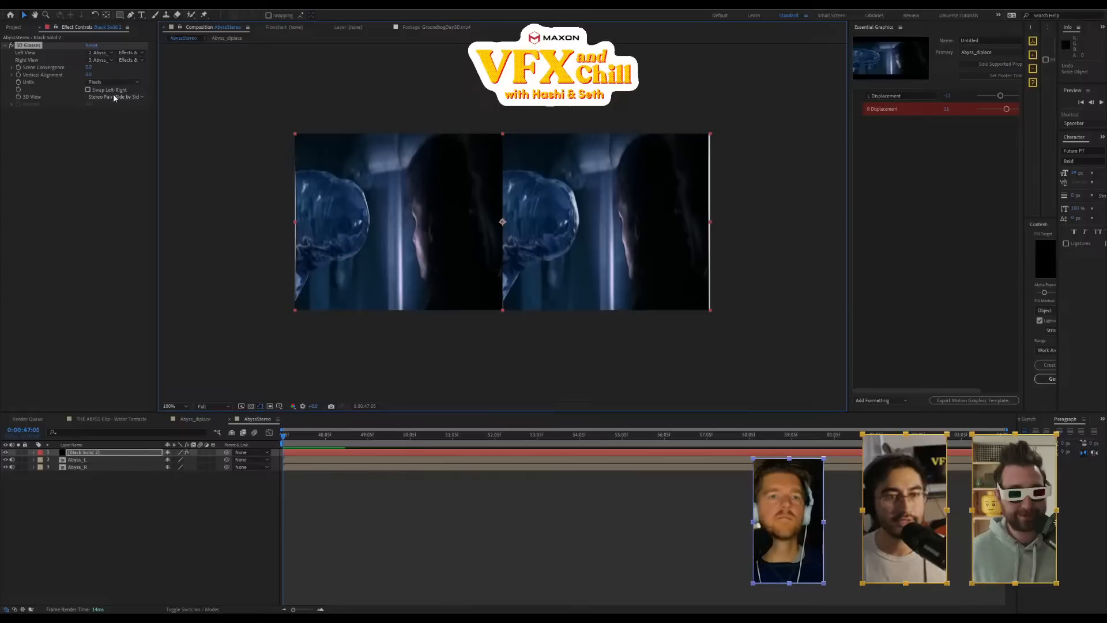
Set the 3D Glasses 3D View to Balanced Colored Red Blue and preview the stereo result in an enlarged composition viewer
key(period)
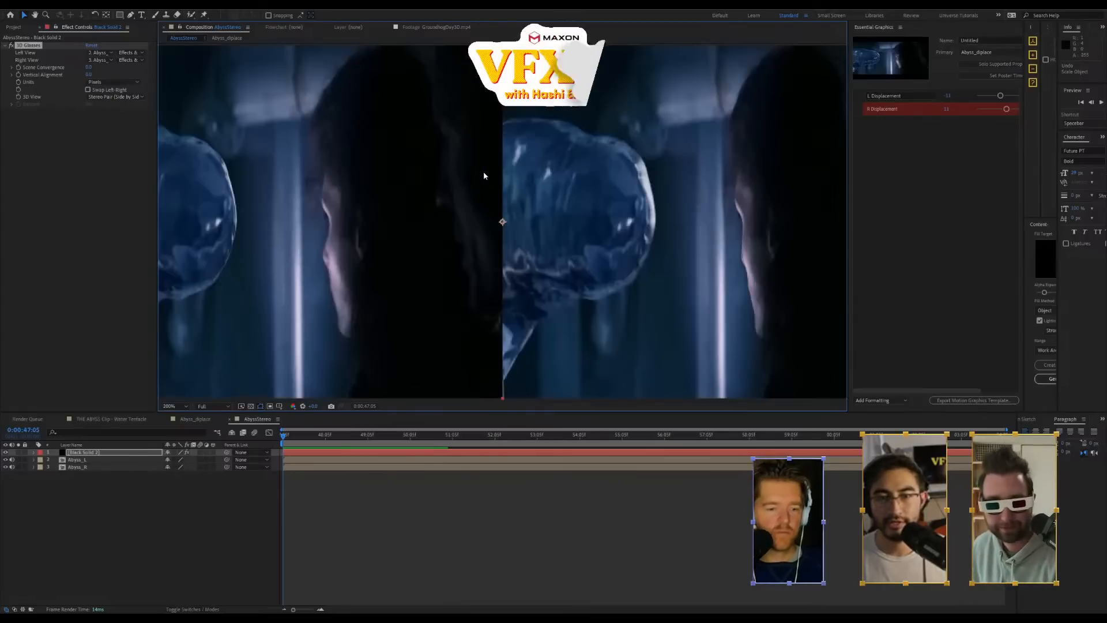
click(125, 98)
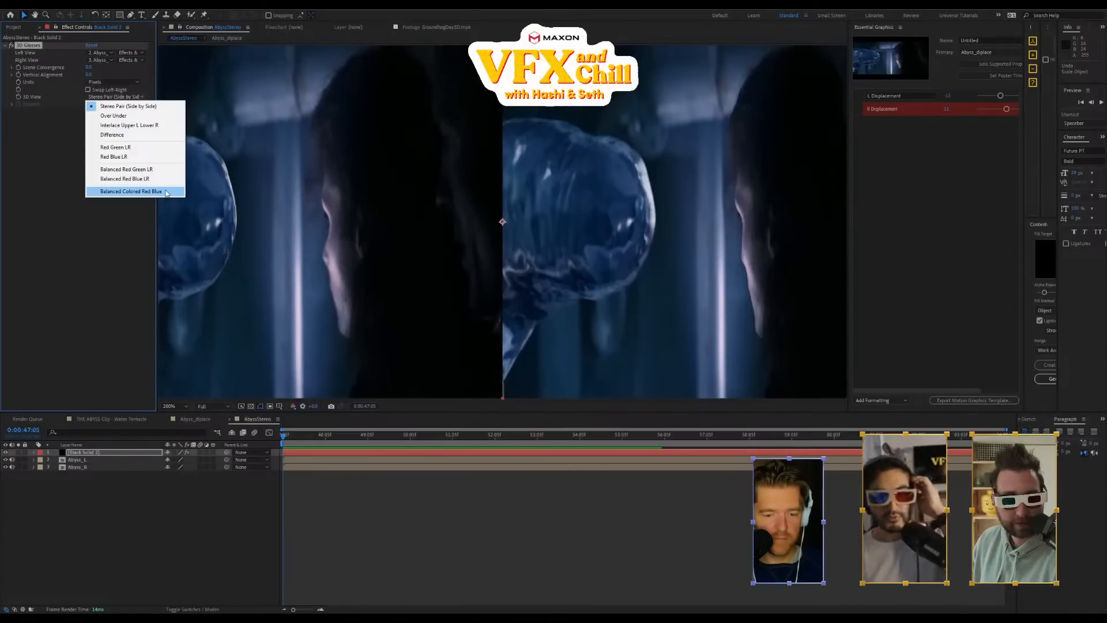
click(131, 191)
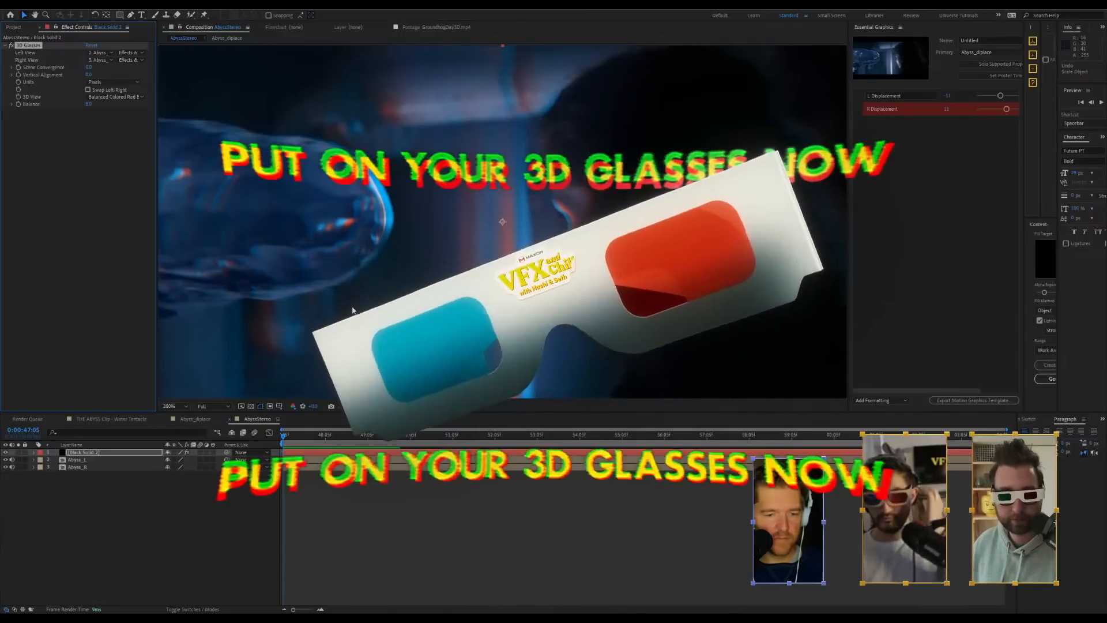
key(grave)
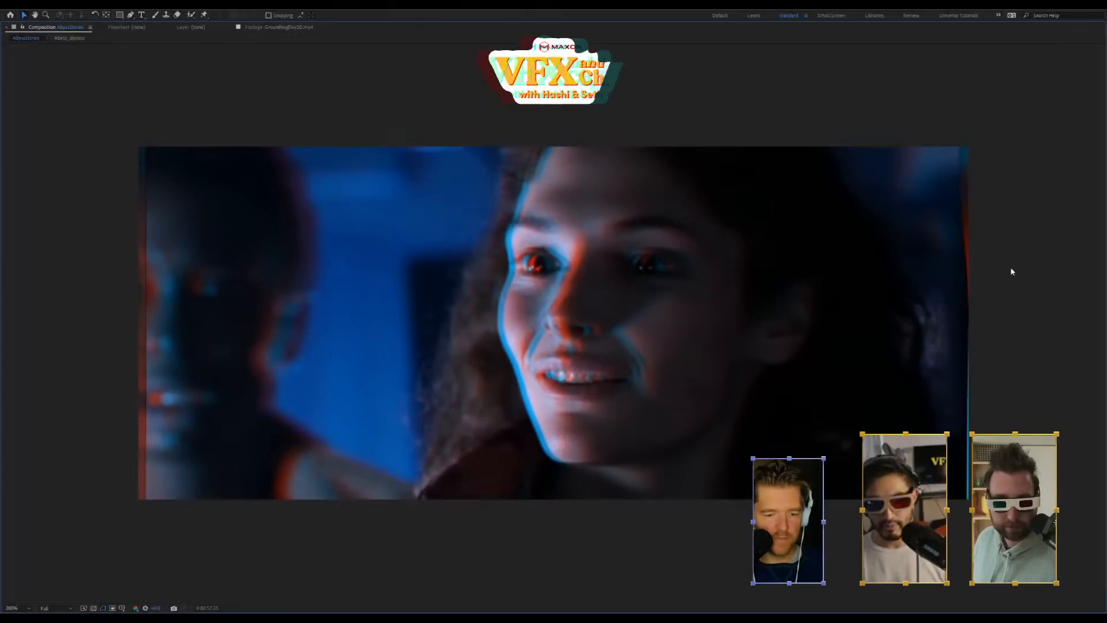
key(grave)
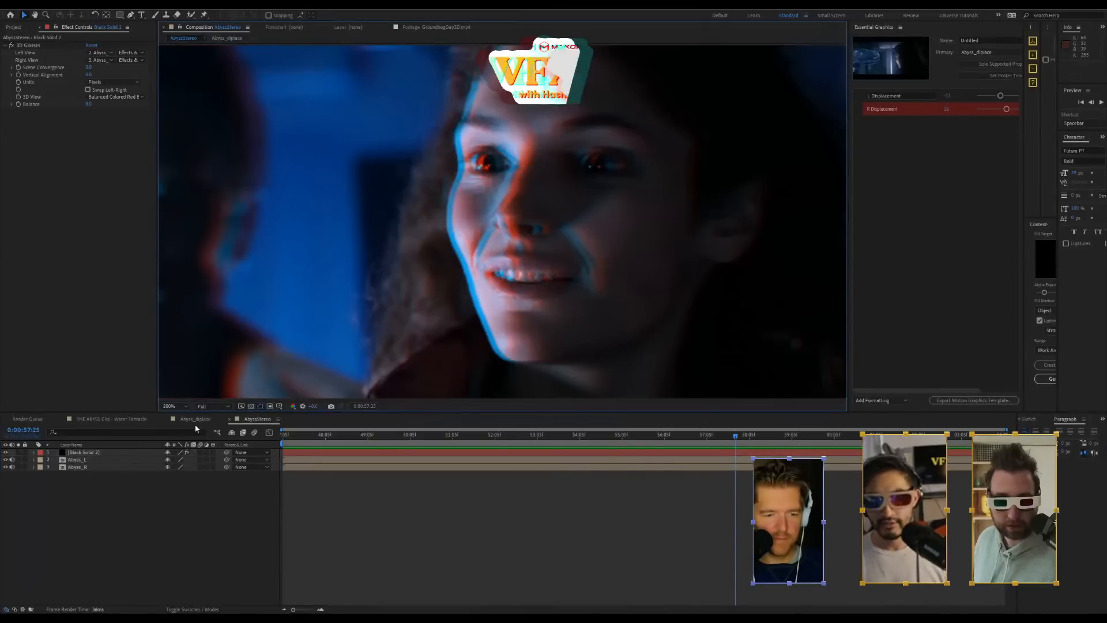
Try a 3D Glasses Scene Convergence of -11 on the black solid and ease it toward zero until the woman's face lines up
click(84, 452)
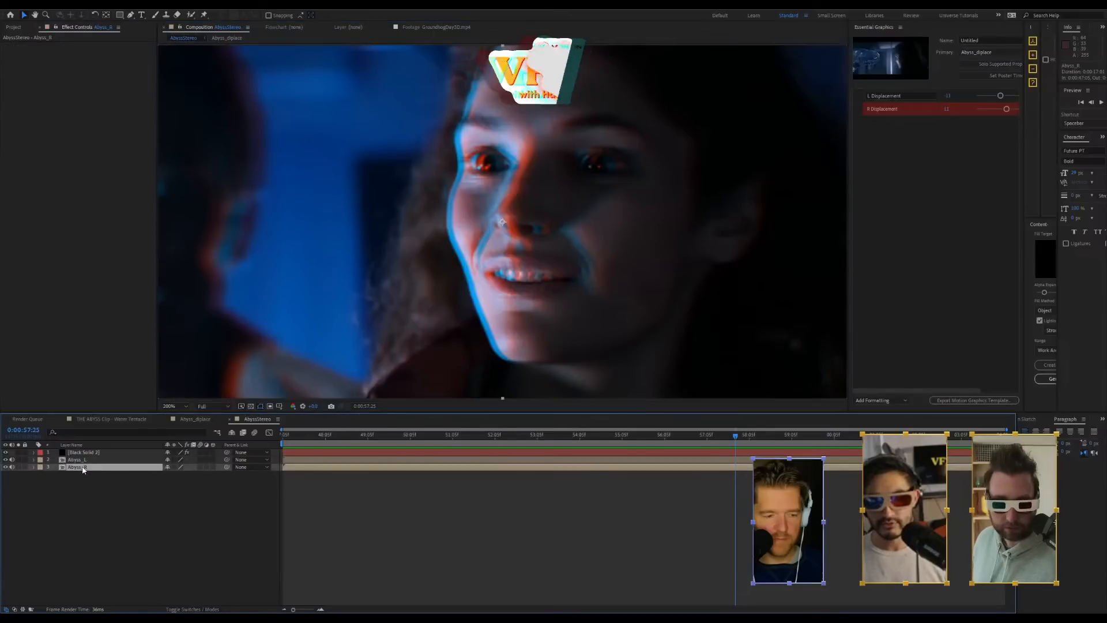
click(28, 45)
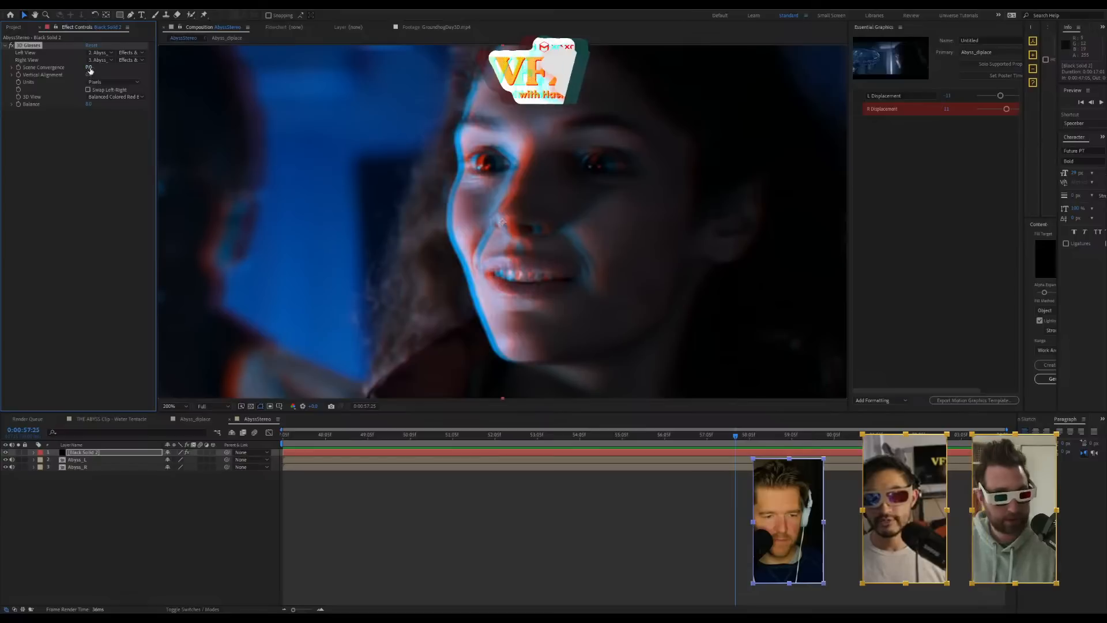
drag(91, 68, 91, 68)
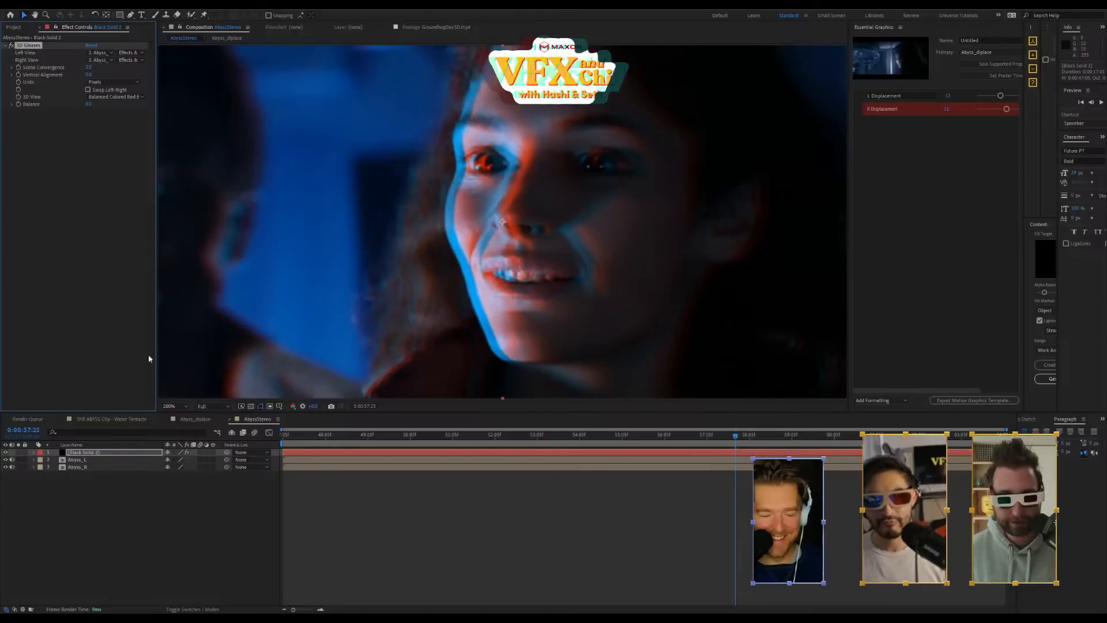
click(90, 68)
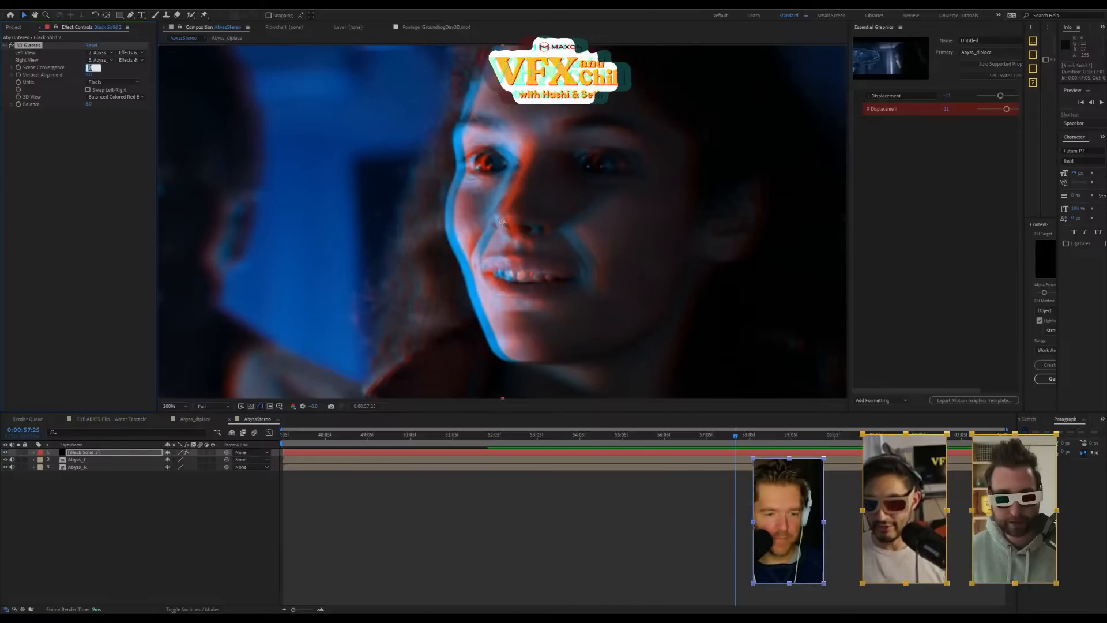
key(BackSpace)
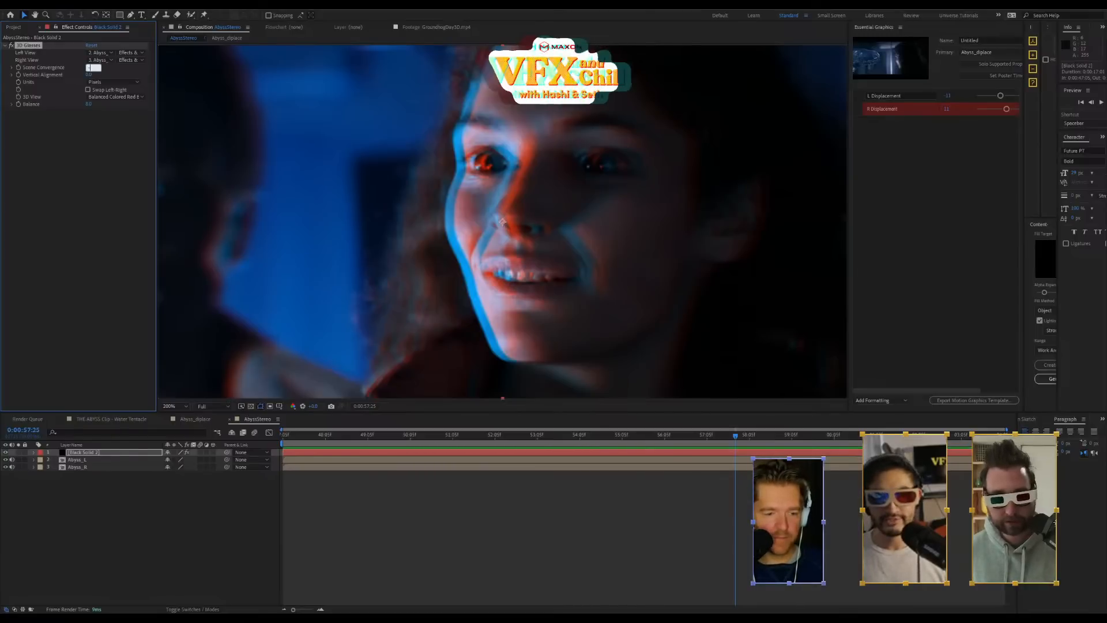
text(-11)
key(Return)
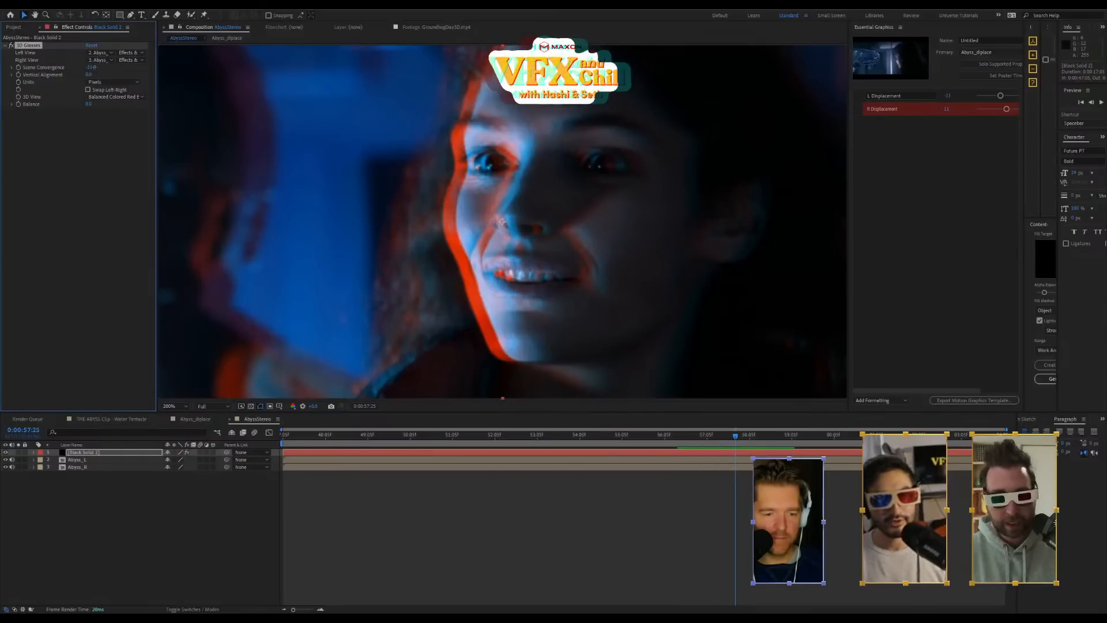
drag(92, 66, 96, 67)
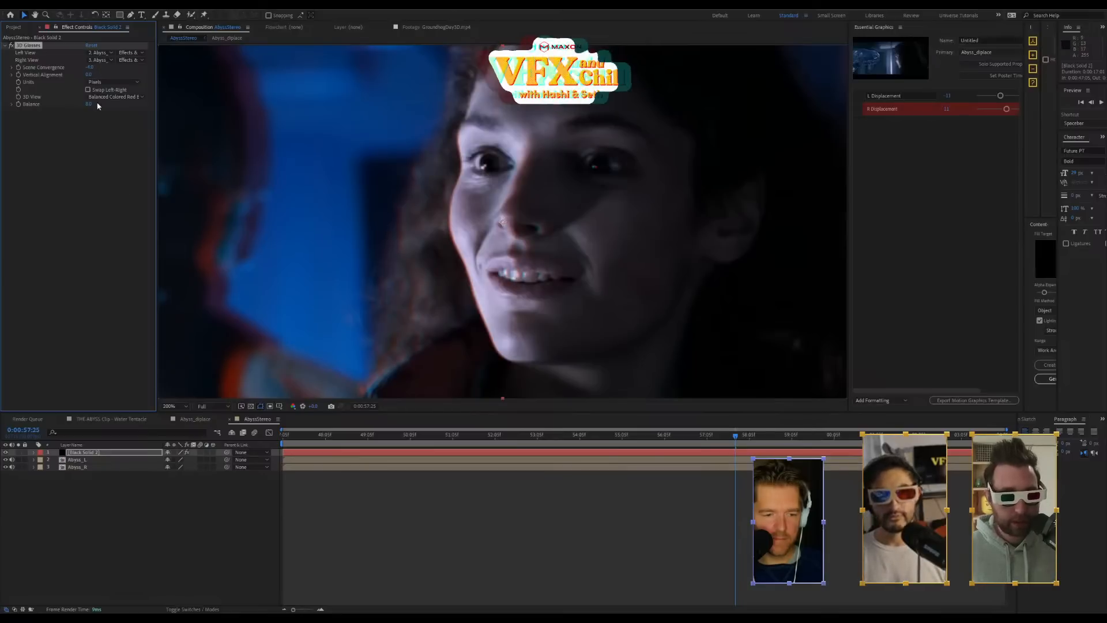
Try Swap Left-Right in the 3D Glasses effect and turn it back off
click(95, 91)
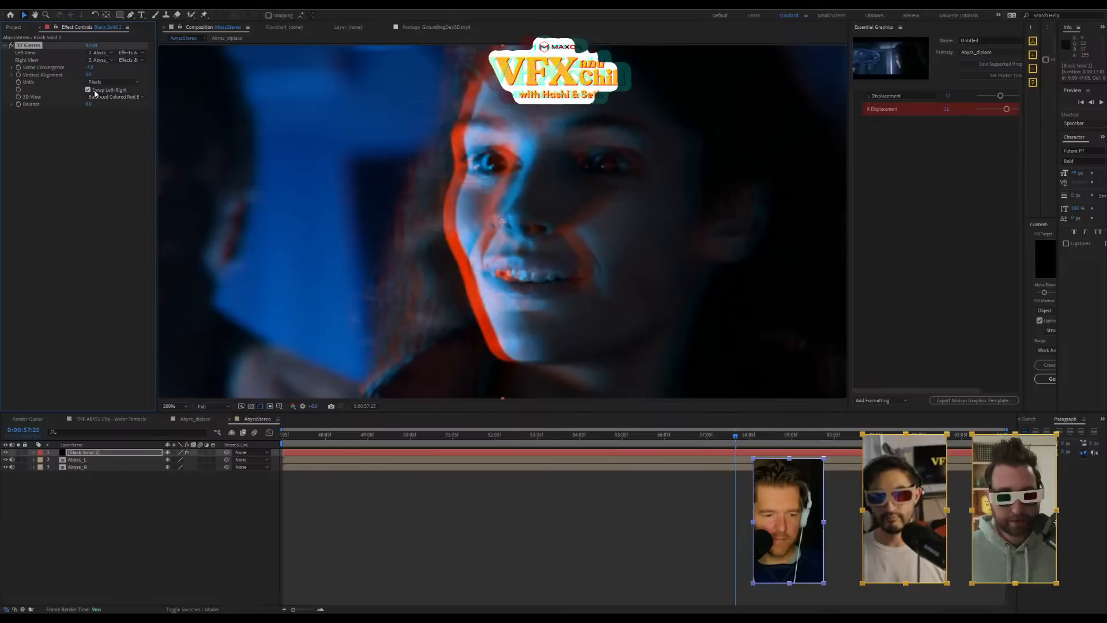
click(95, 93)
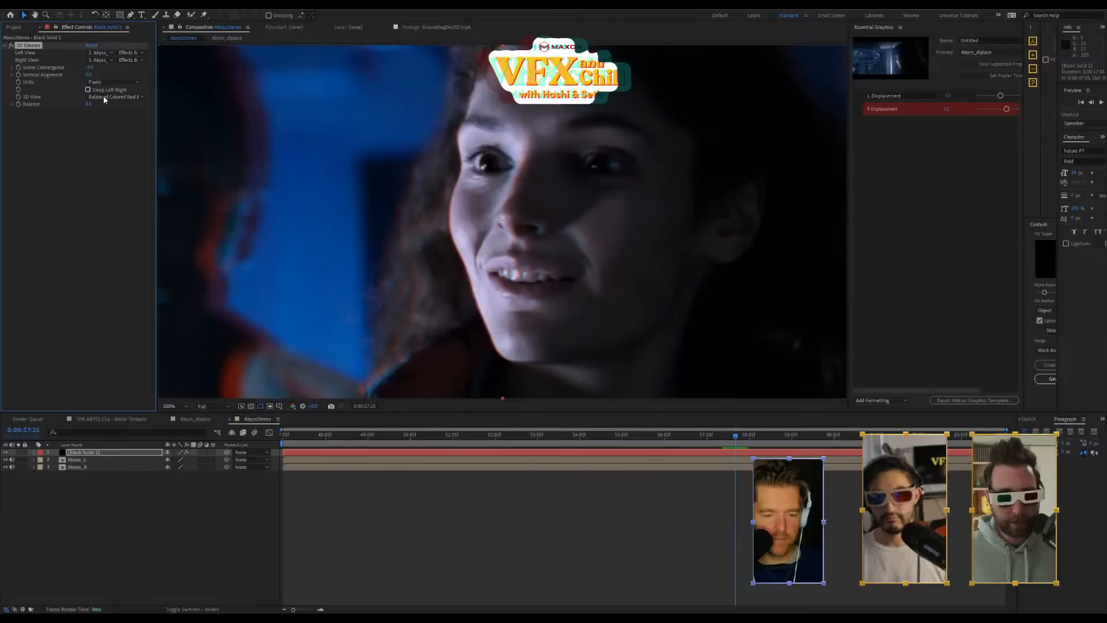
Play back AbyssStereo and fine-tune the 3D Glasses Scene Convergence while checking the red and blue offset
key(space)
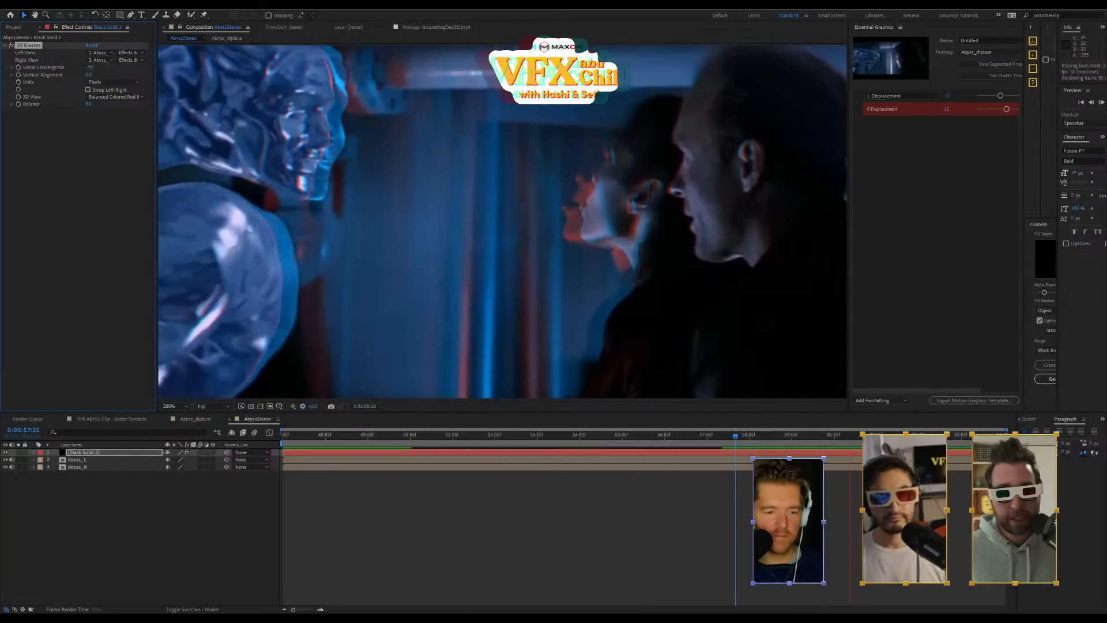
drag(88, 67, 93, 68)
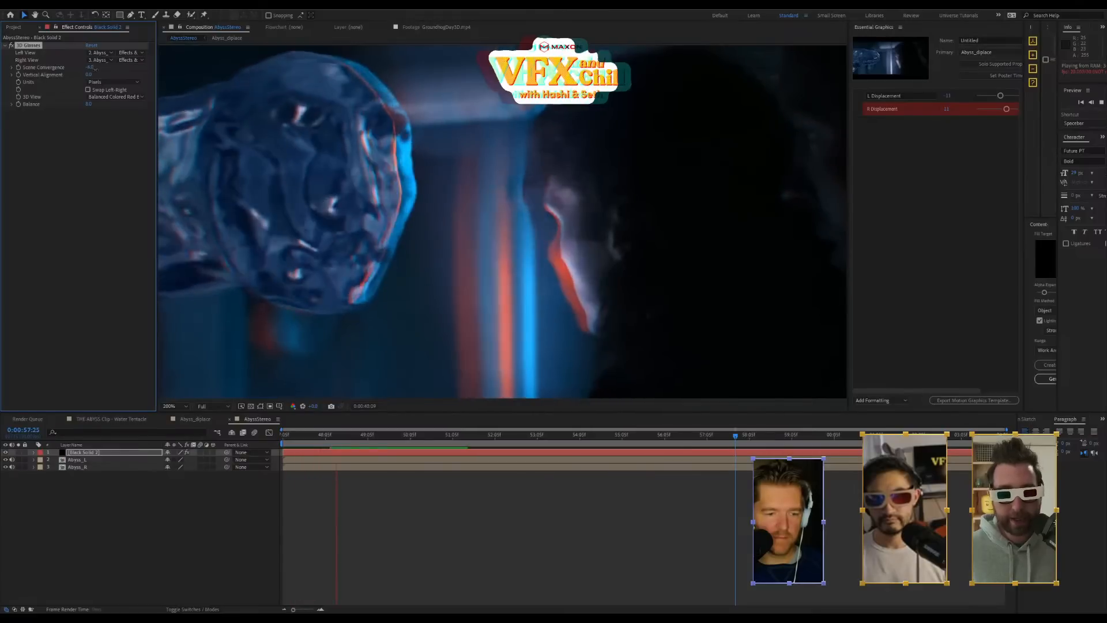
scroll(533, 296, down, 1)
key(space)
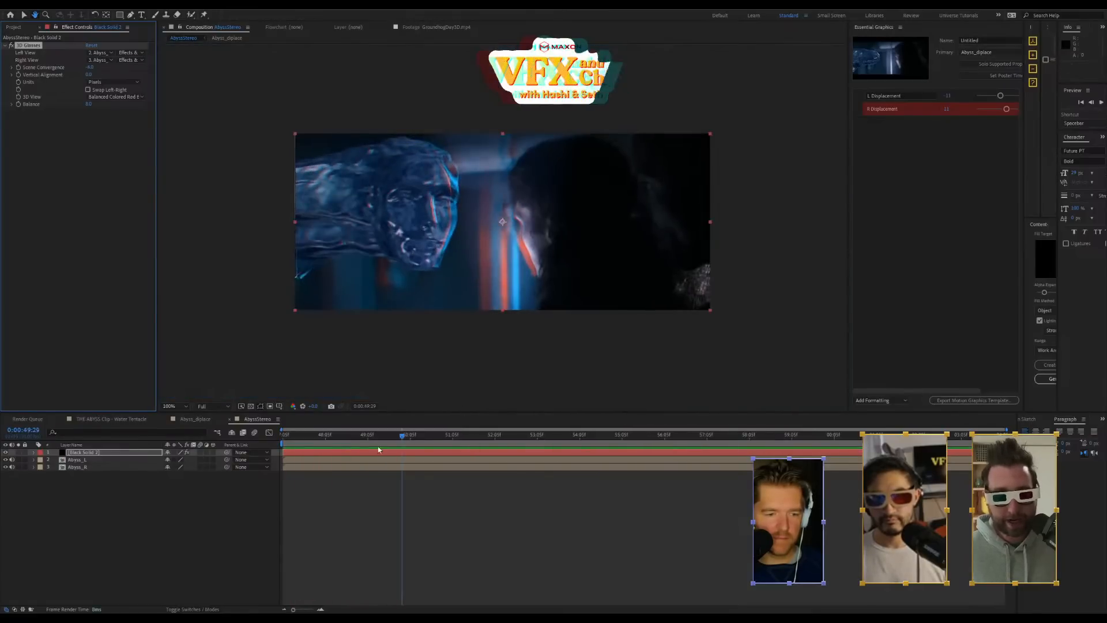
key(space)
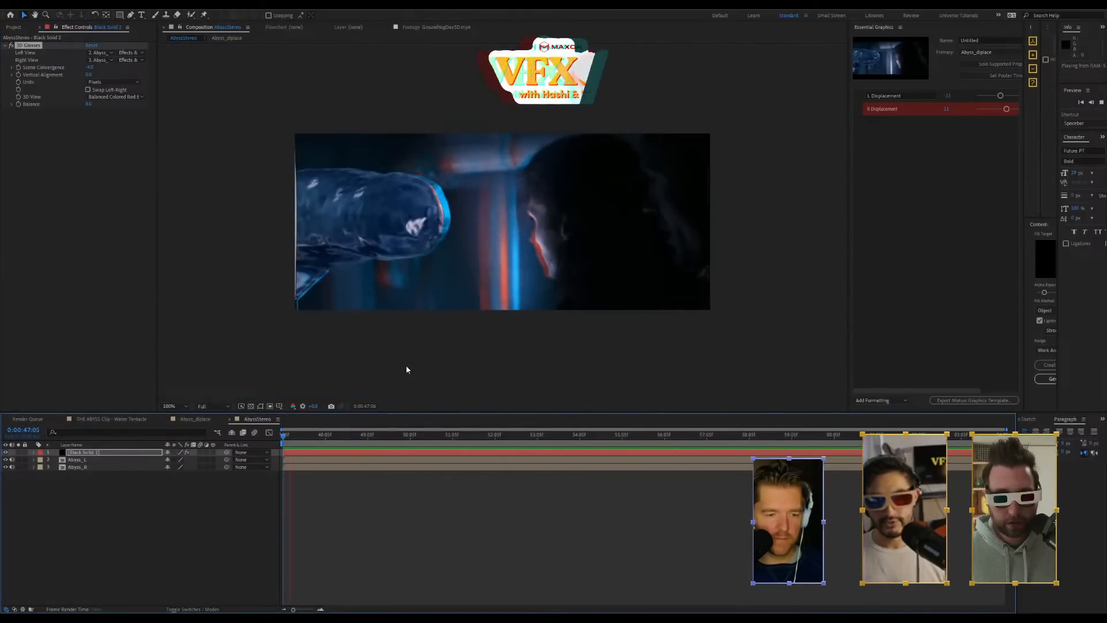
Review the black solid's Left View and Right View sources in 3D Glasses and adjust the Scene Convergence slightly
click(119, 452)
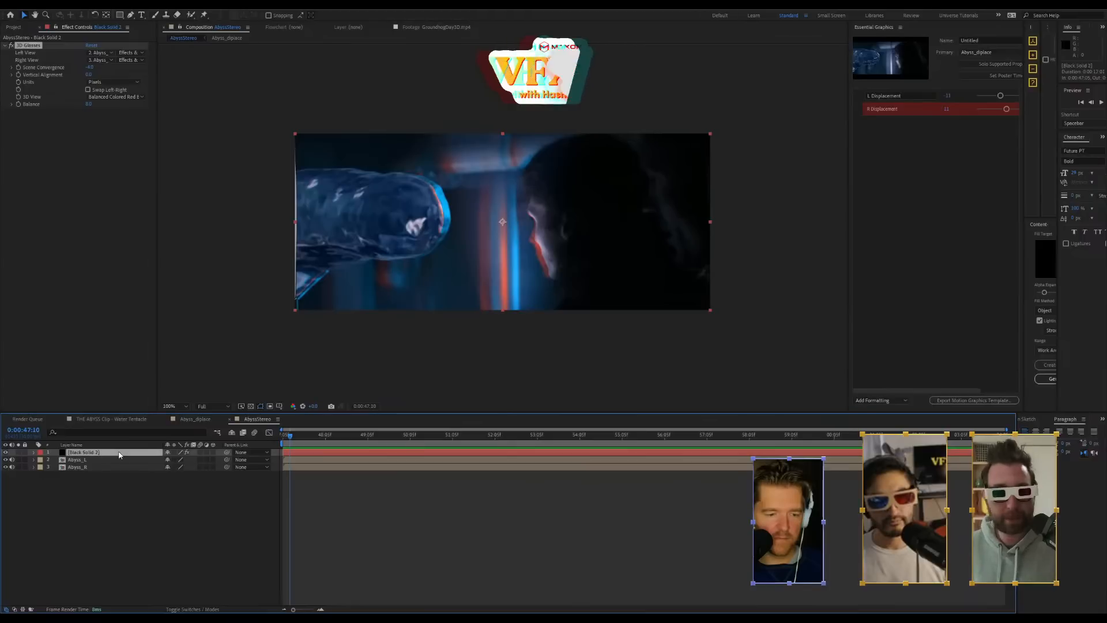
click(107, 53)
click(77, 61)
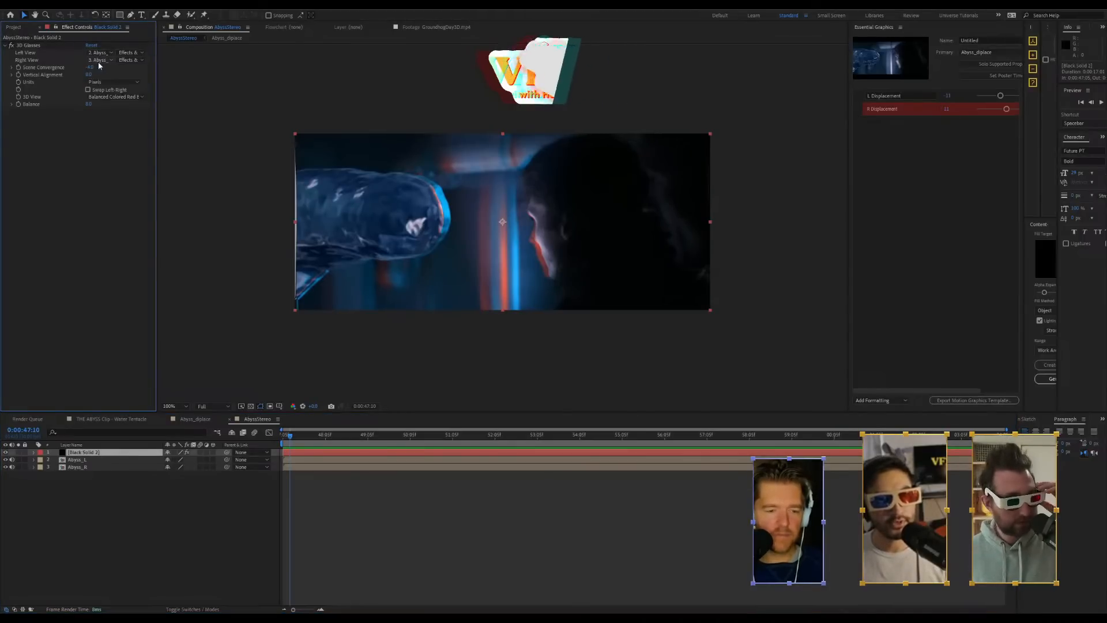
click(99, 60)
click(54, 53)
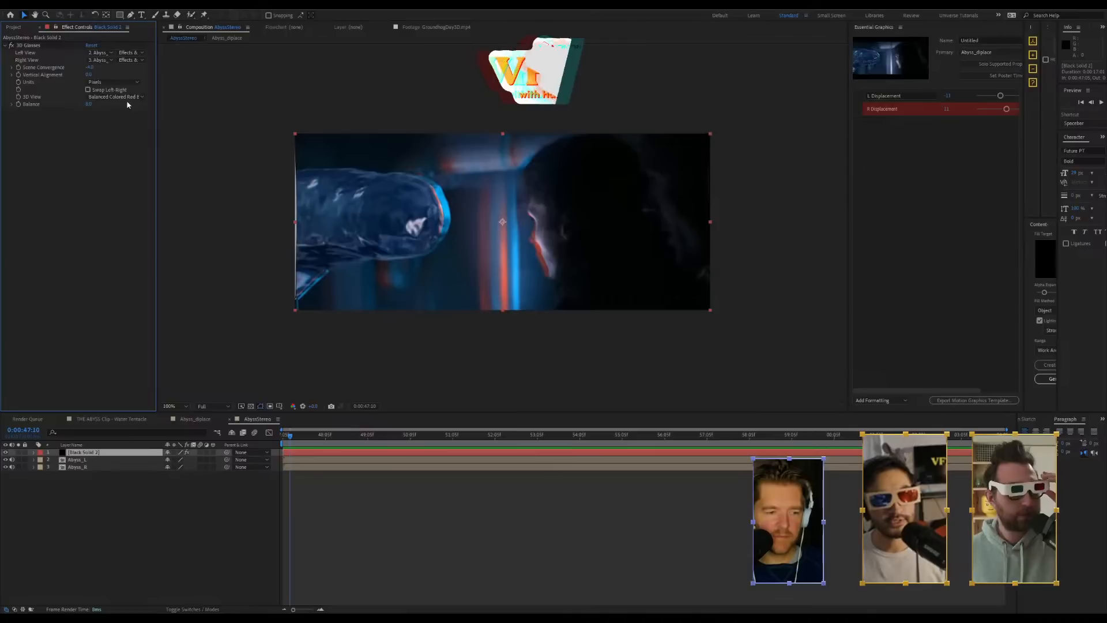
drag(92, 67, 92, 67)
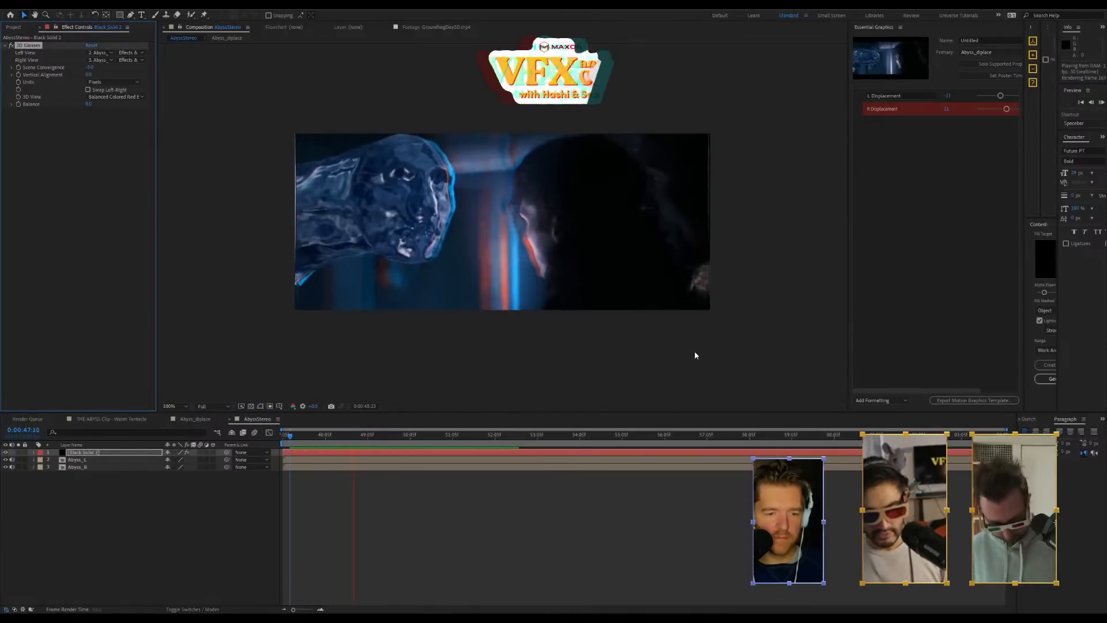
Examine the stereo playback in an enlarged composition viewer, including a close view of the water face, and restore the normal layout
key(grave)
key(period)
key(period)
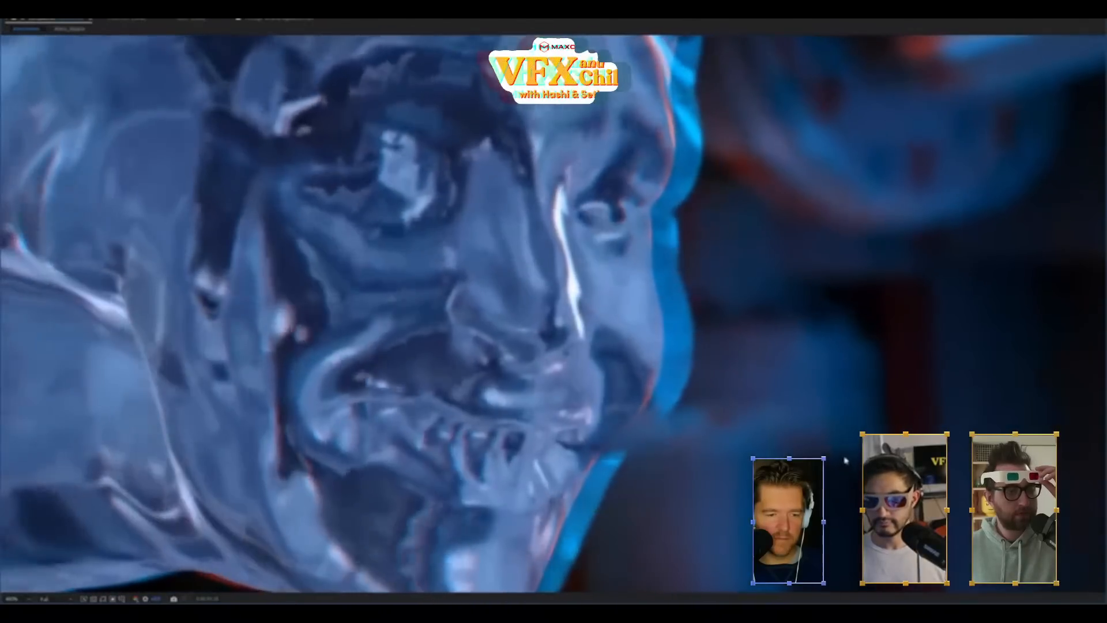
key(comma)
key(comma)
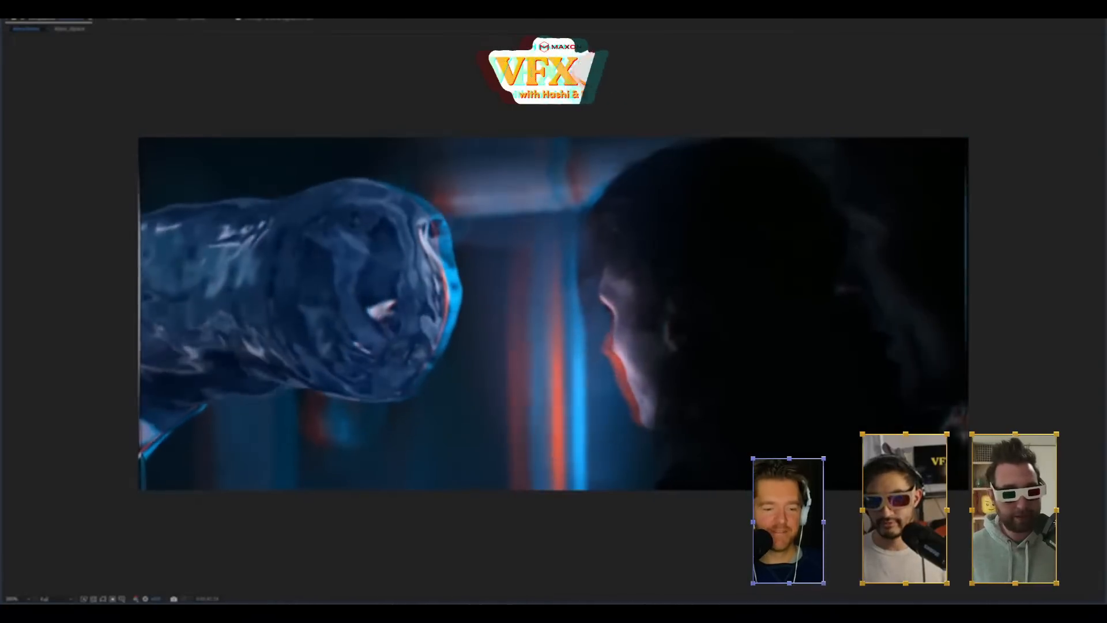
key(comma)
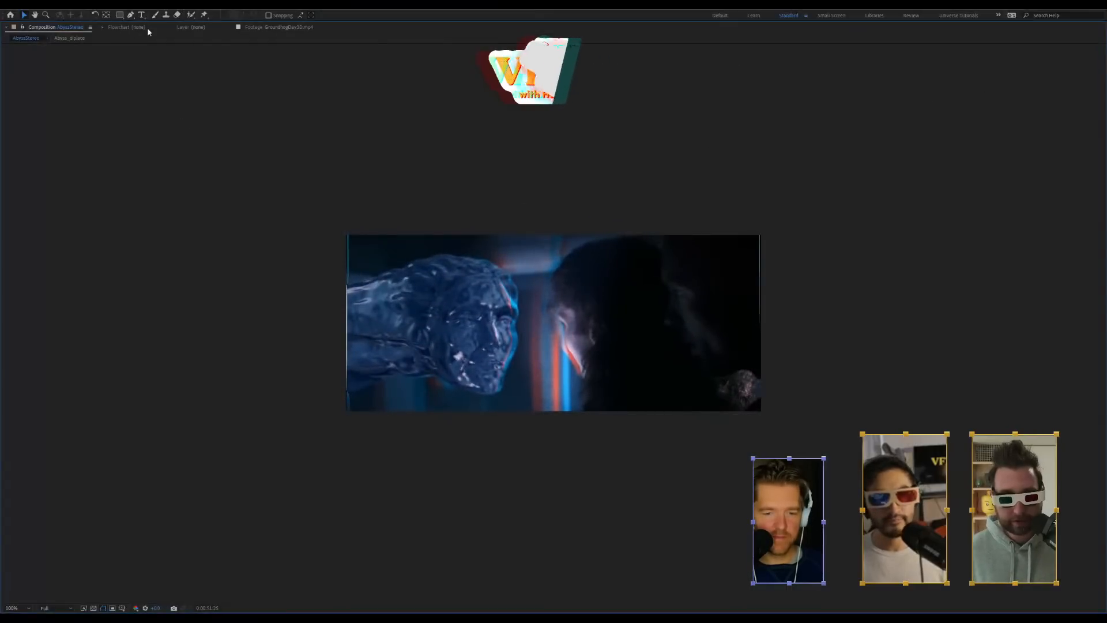
click(288, 28)
click(36, 27)
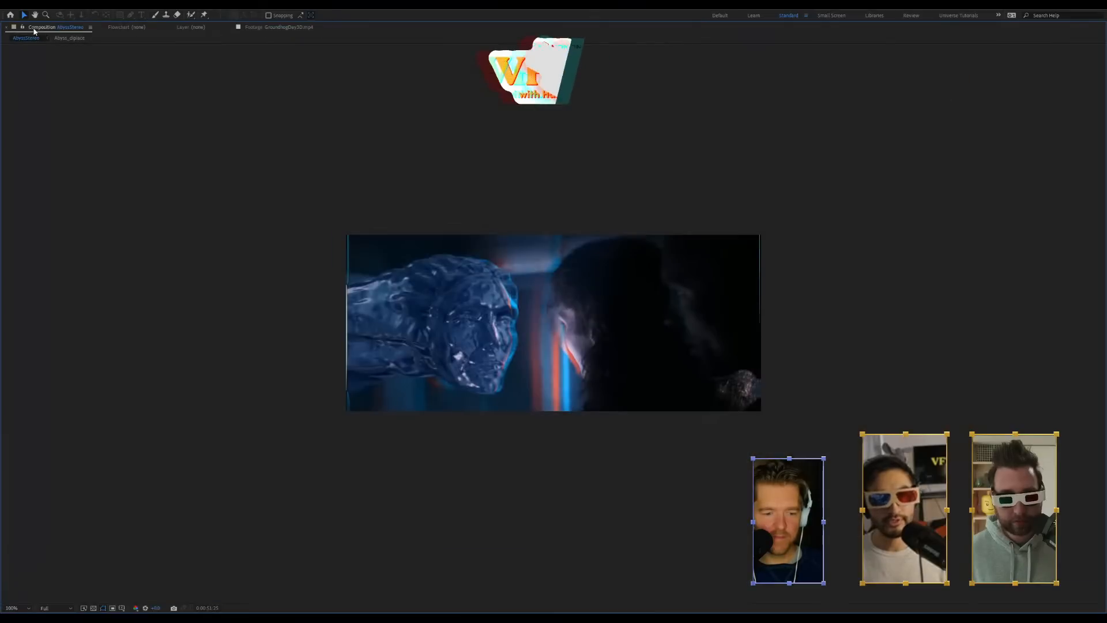
key(grave)
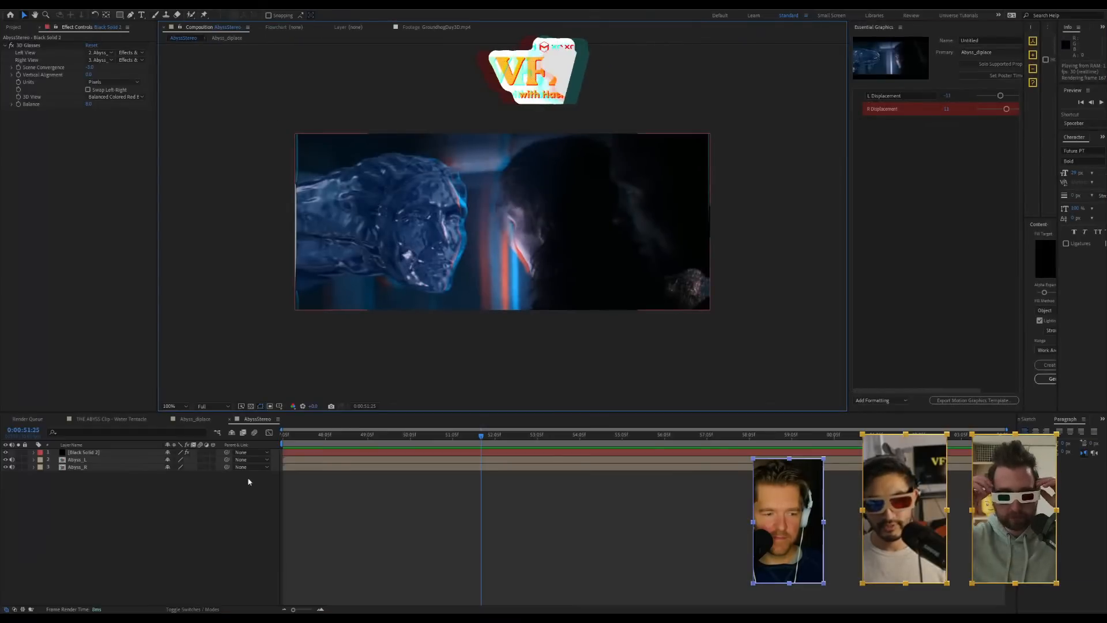
Increase the Fast Box Blur radius on the AbyssClipp 2.mov layer in the Abyss_diplace composition
click(100, 461)
double_click(100, 467)
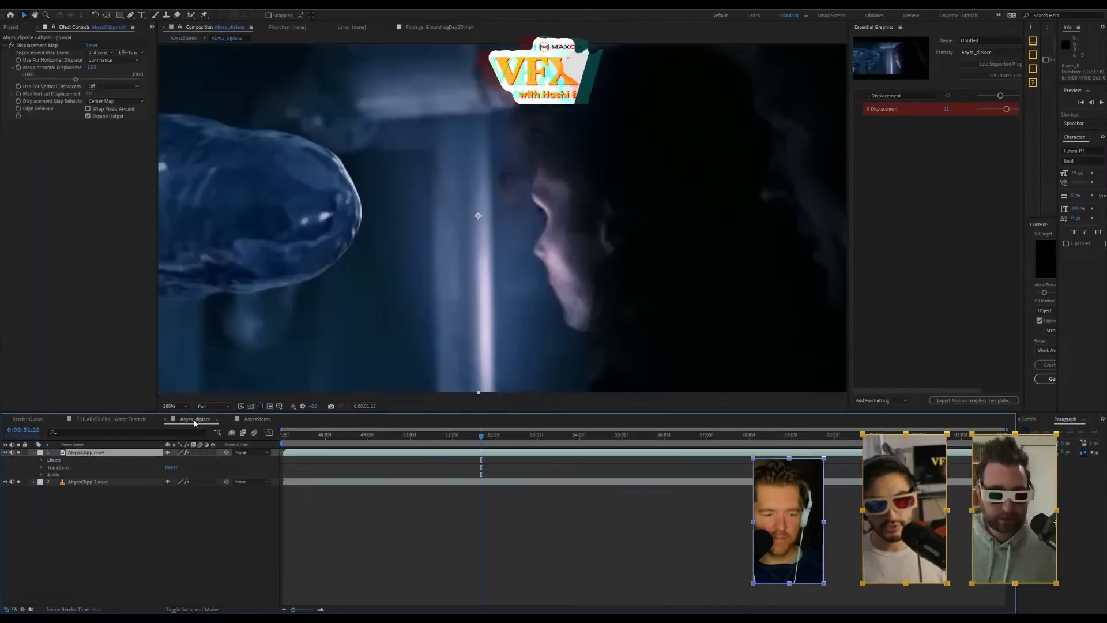
click(98, 482)
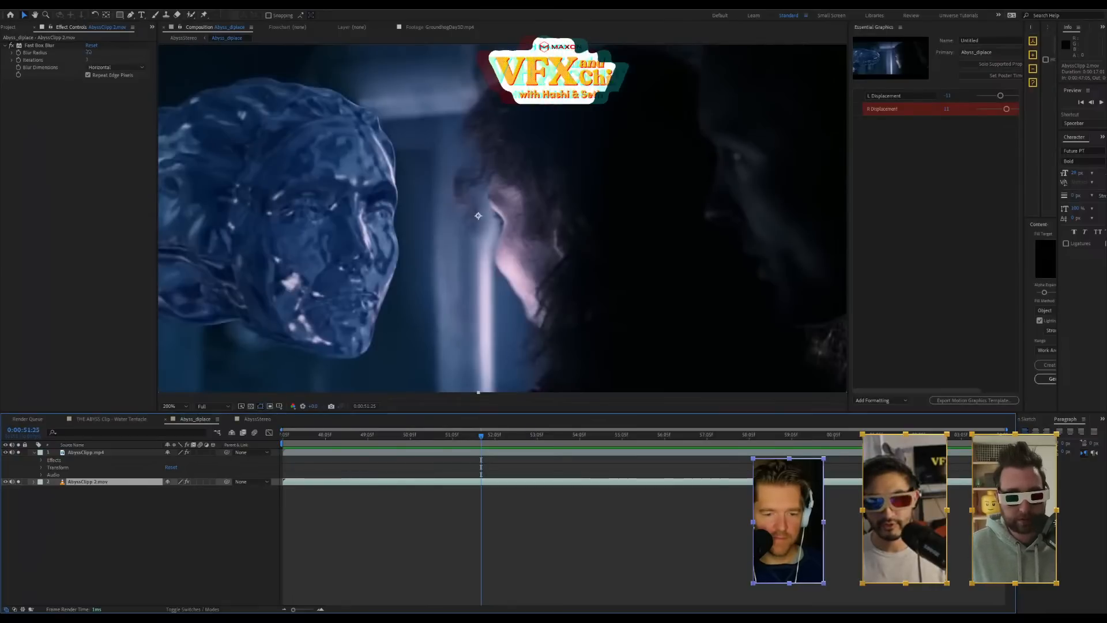
drag(89, 53, 93, 52)
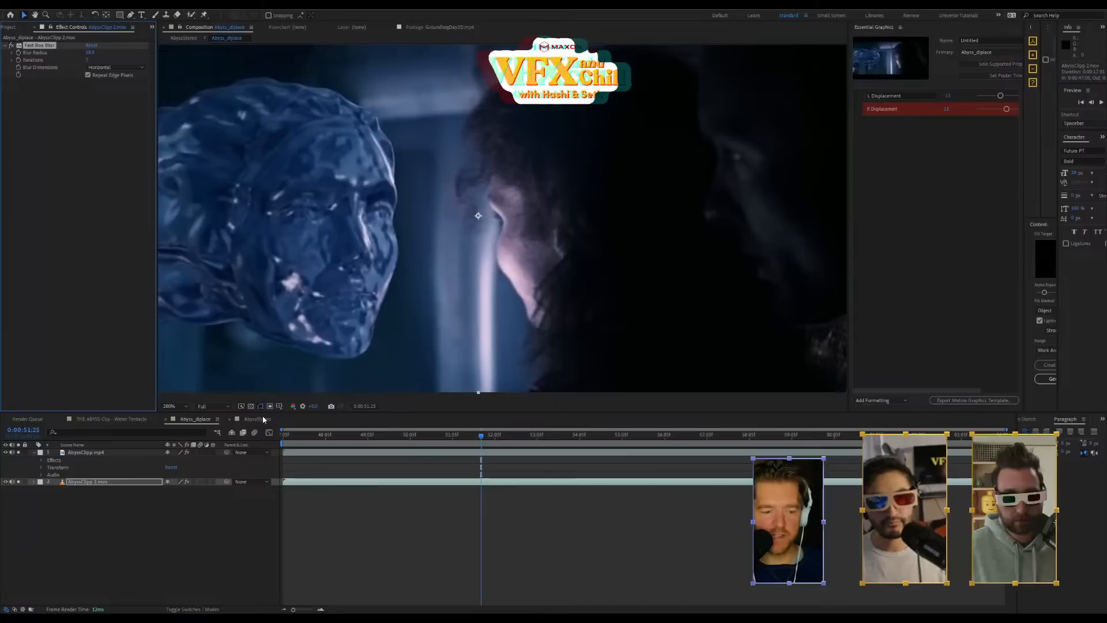
Add the Fast Box Blur's Blur Radius to the Essential Graphics of Abyss_diplace and return to AbyssStereo
right_click(27, 51)
key(Escape)
right_click(42, 54)
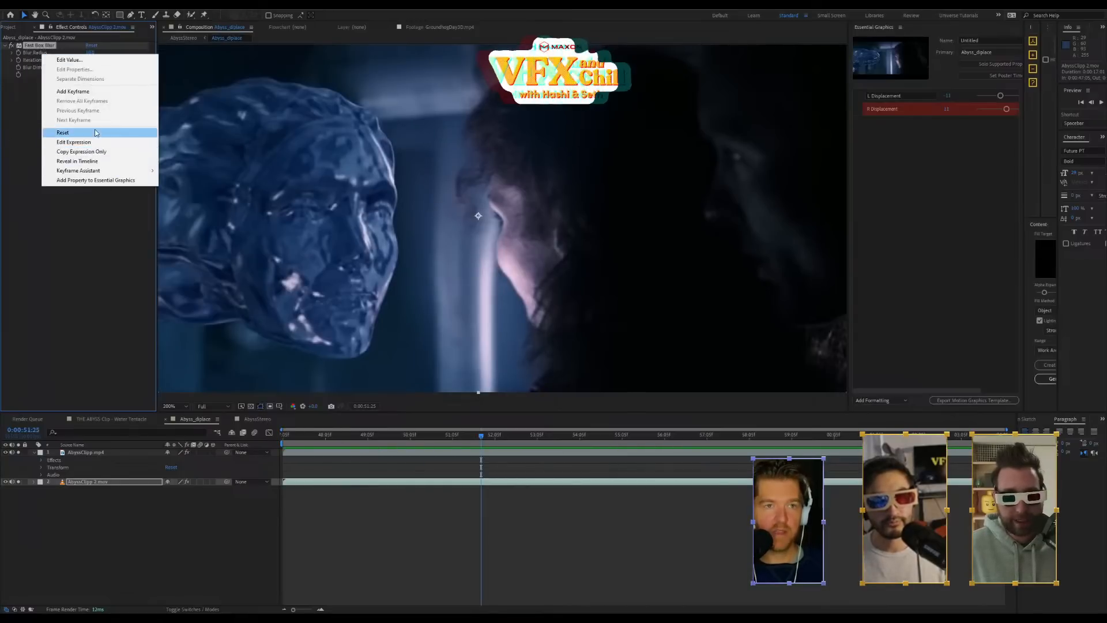
click(115, 180)
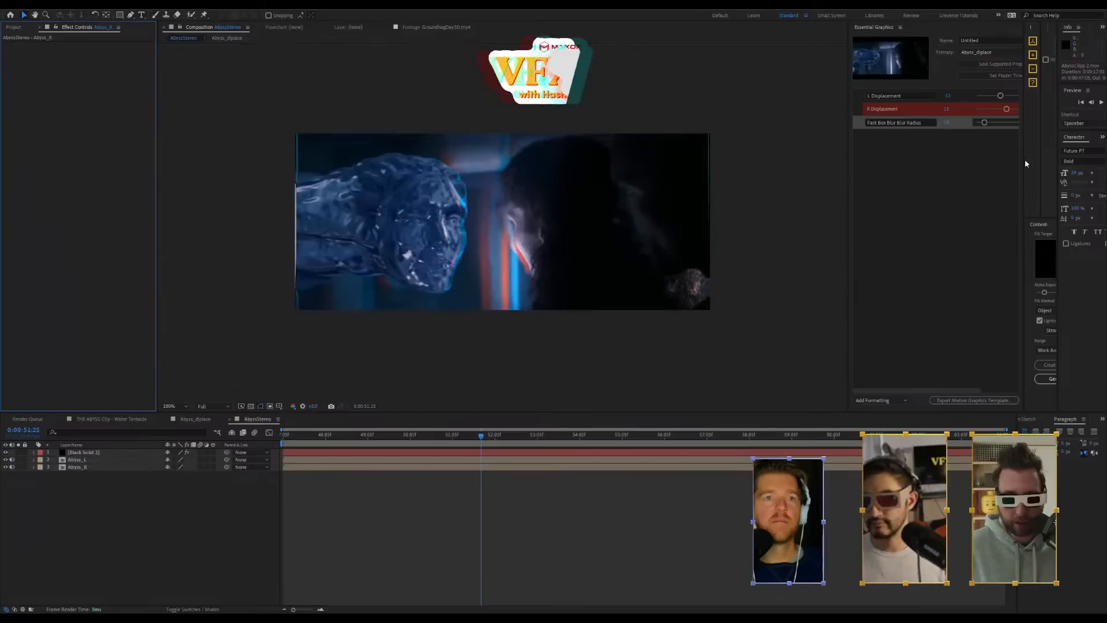
click(859, 110)
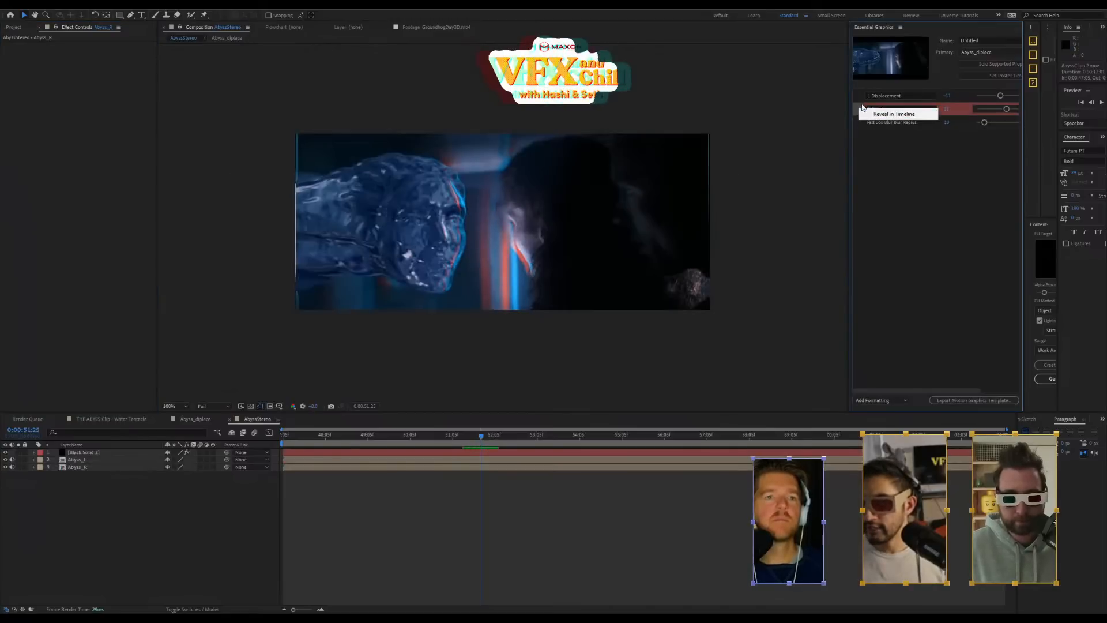
click(886, 192)
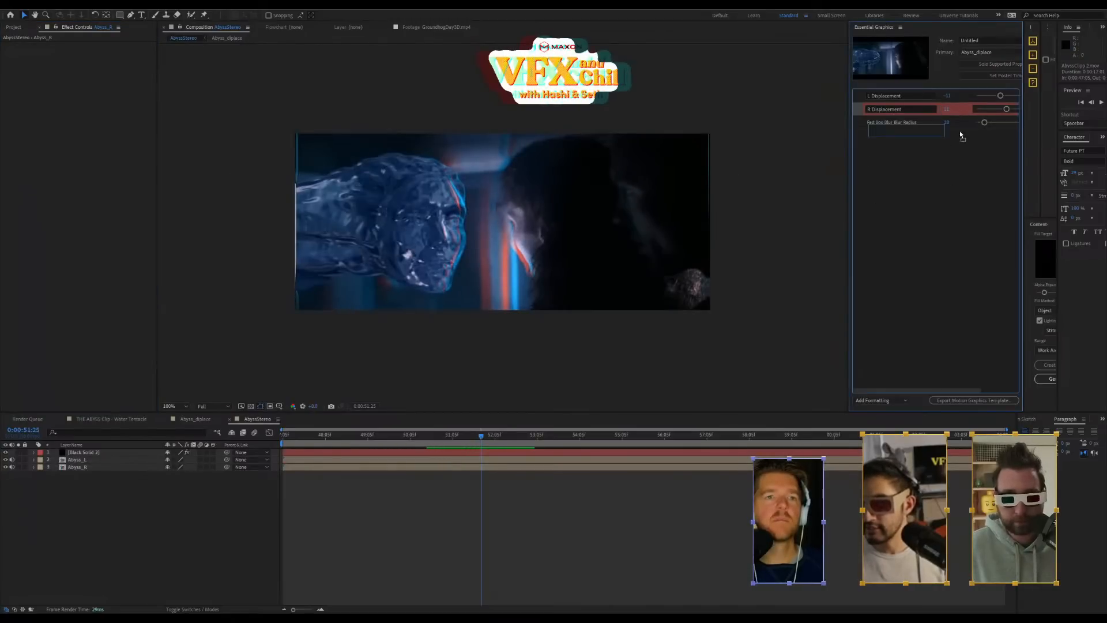
drag(953, 195, 947, 408)
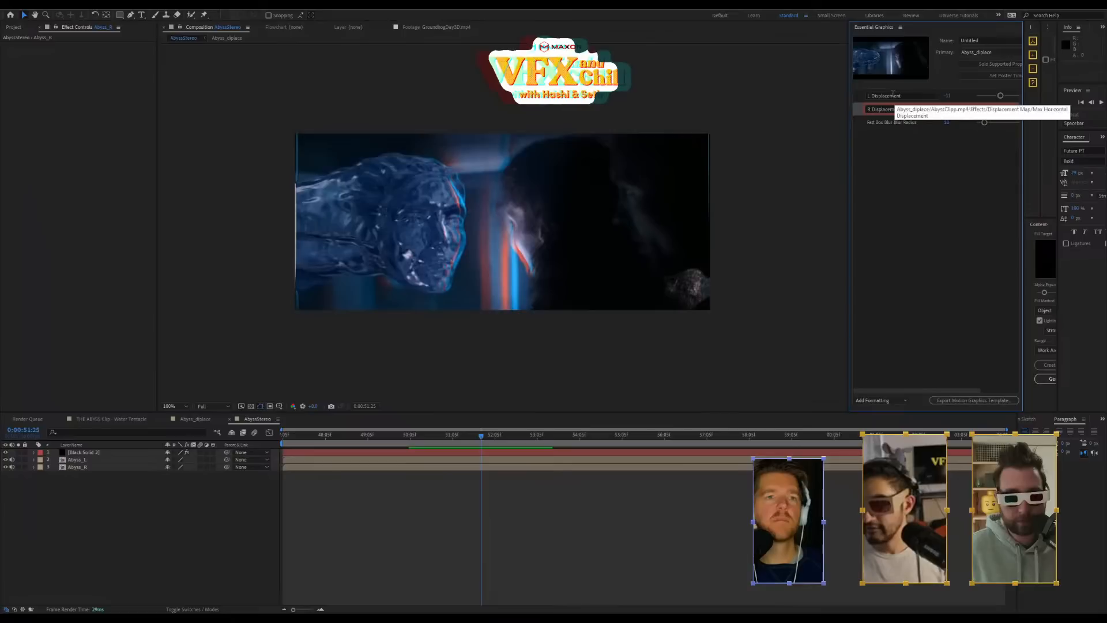
Remove the R Displacement property from the Essential Graphics of Abyss_diplace, check that composition and return to AbyssStereo
right_click(857, 111)
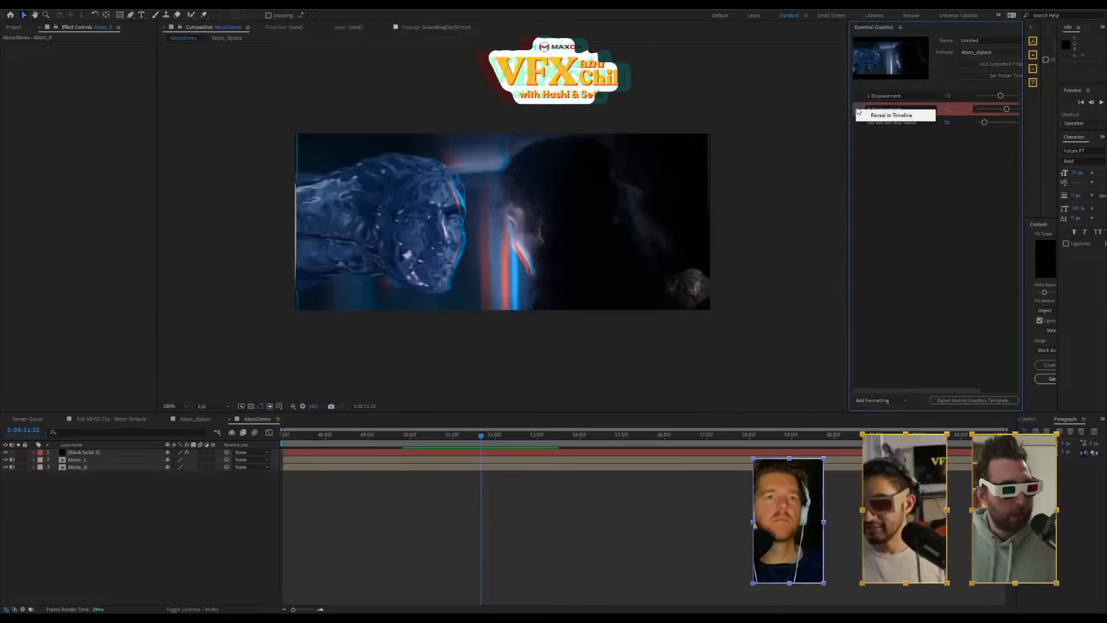
right_click(858, 111)
click(976, 232)
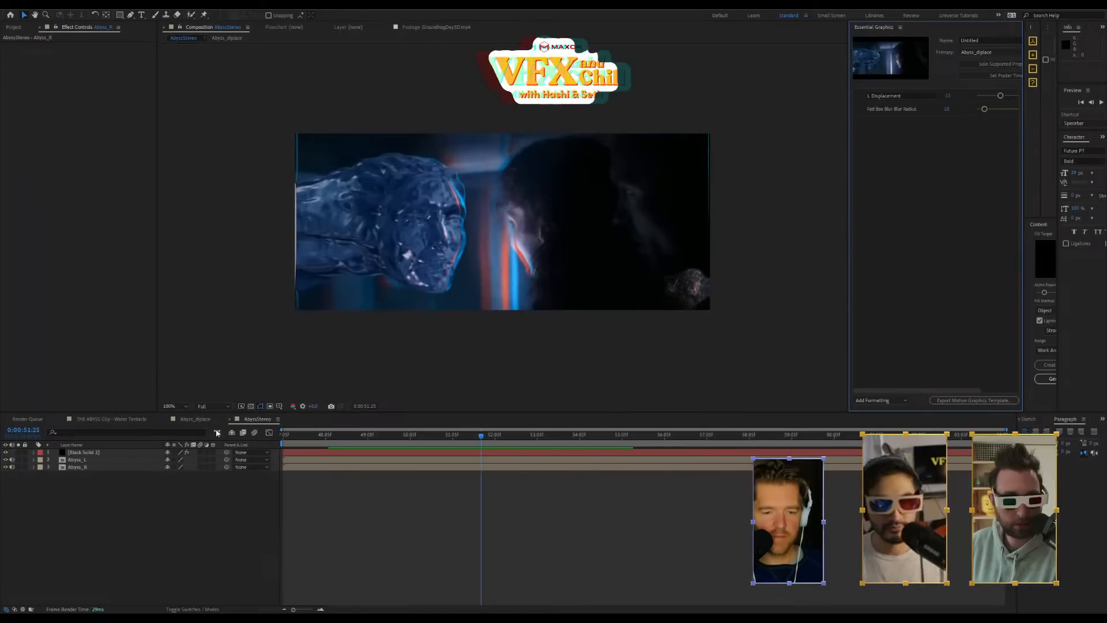
click(201, 420)
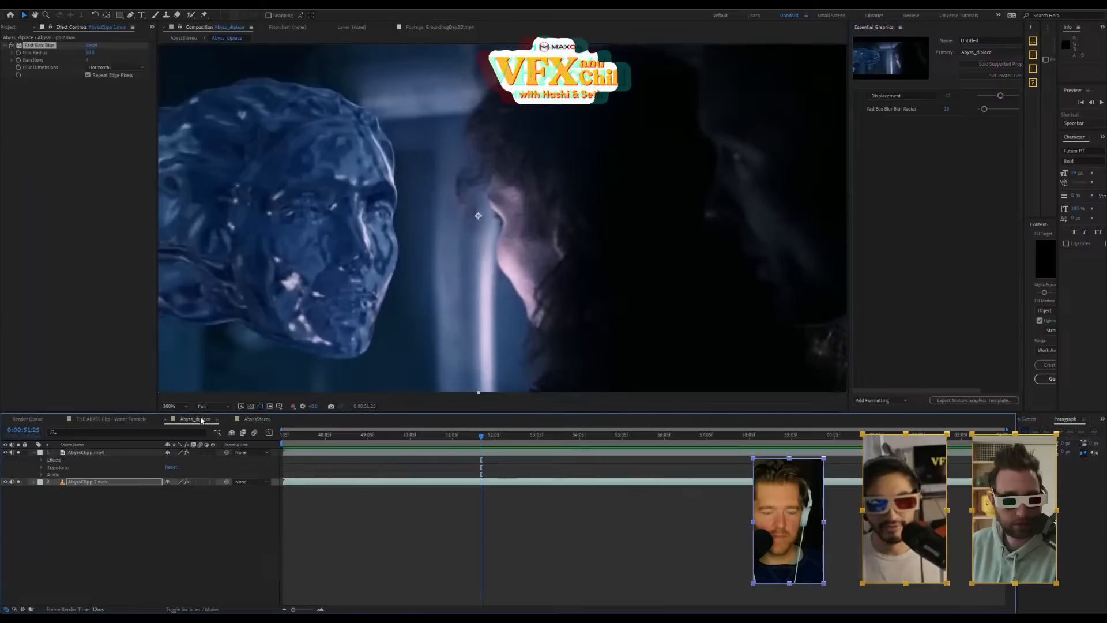
click(257, 419)
Reveal the Essential Properties of Abyss_L and Abyss_R, adjust Abyss_L's blur radius and set Abyss_R's L Displacement to 11
click(37, 461)
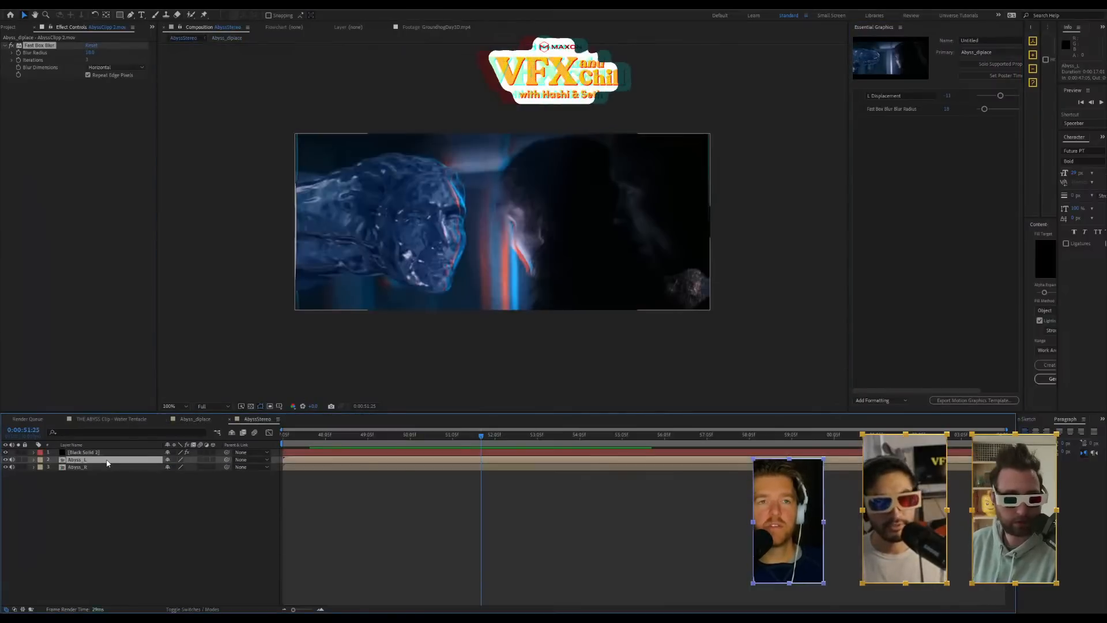
click(34, 459)
click(34, 460)
click(34, 459)
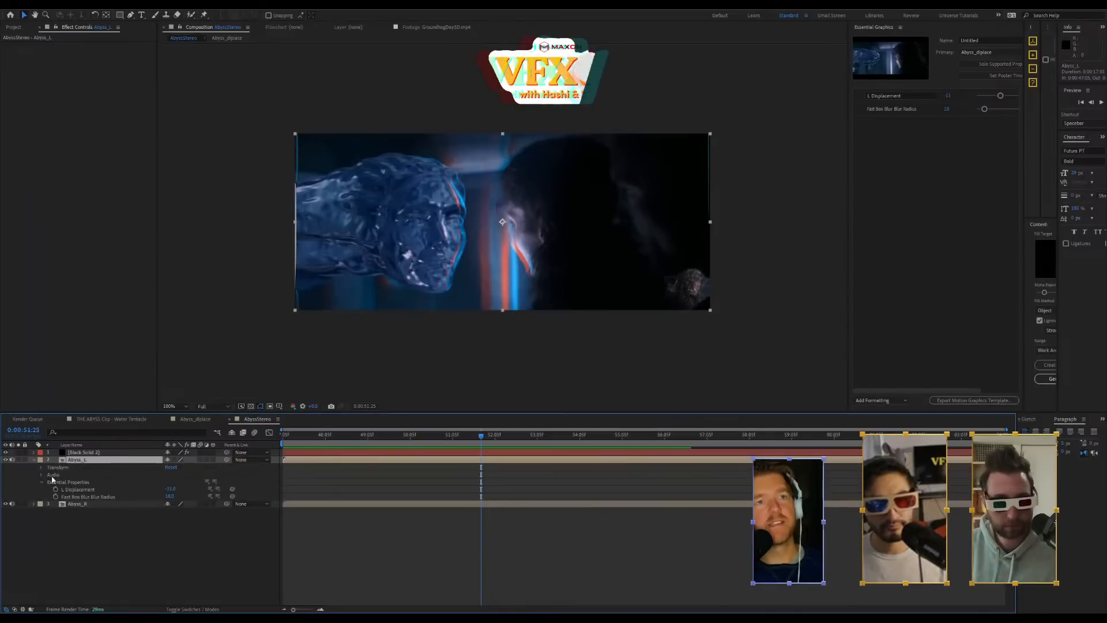
click(33, 504)
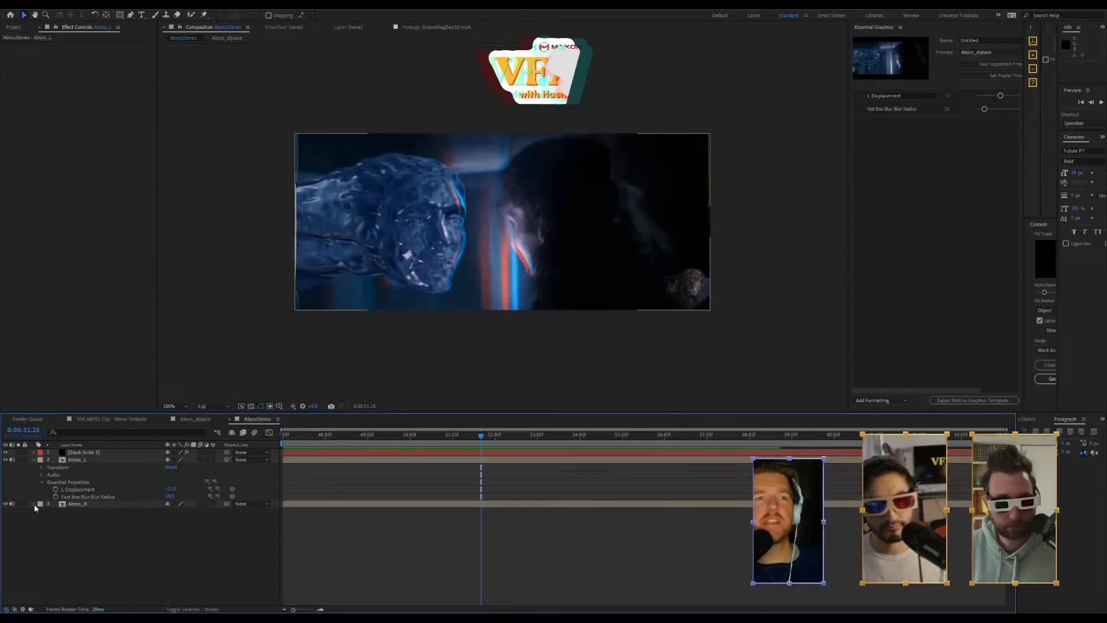
drag(171, 497, 168, 503)
Adjust the black solid's Scene Convergence, and set L Displacement to -8 on Abyss_L and 8 on Abyss_R
click(83, 452)
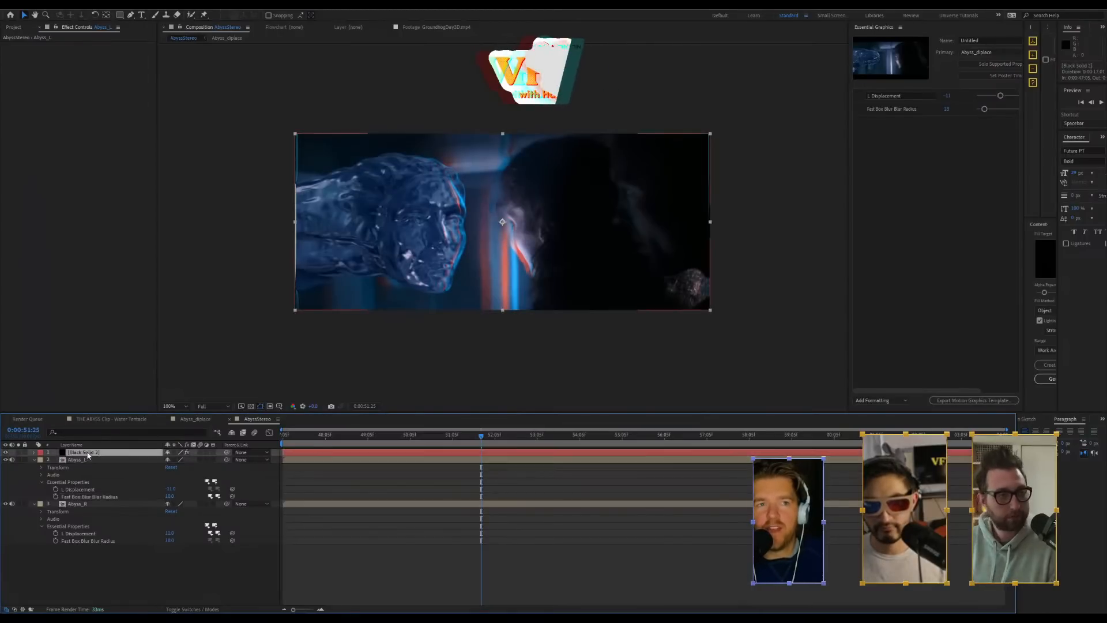
drag(92, 67, 94, 61)
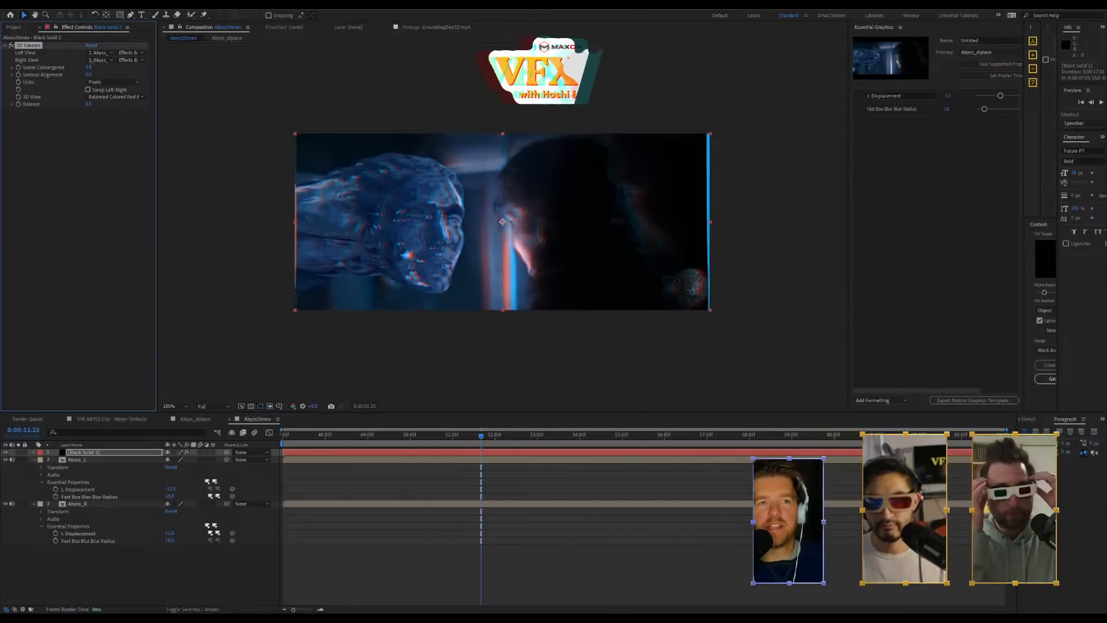
click(170, 489)
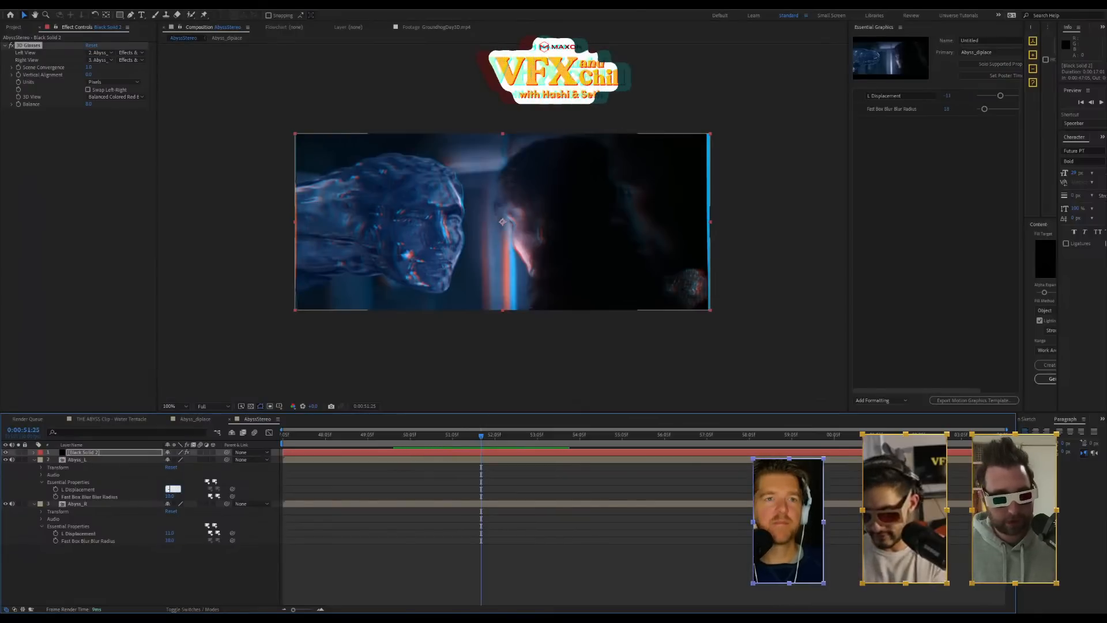
key(Return)
click(170, 534)
text(8)
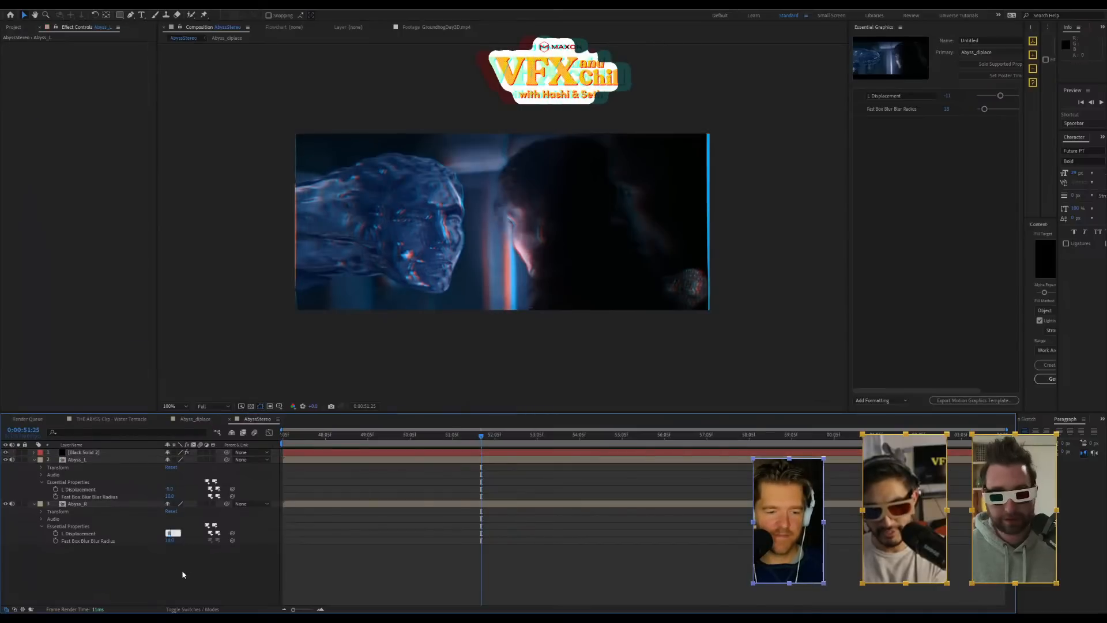
Set the Scene Convergence of the black solid's 3D Glasses effect to -1
scroll(525, 316, up, 1)
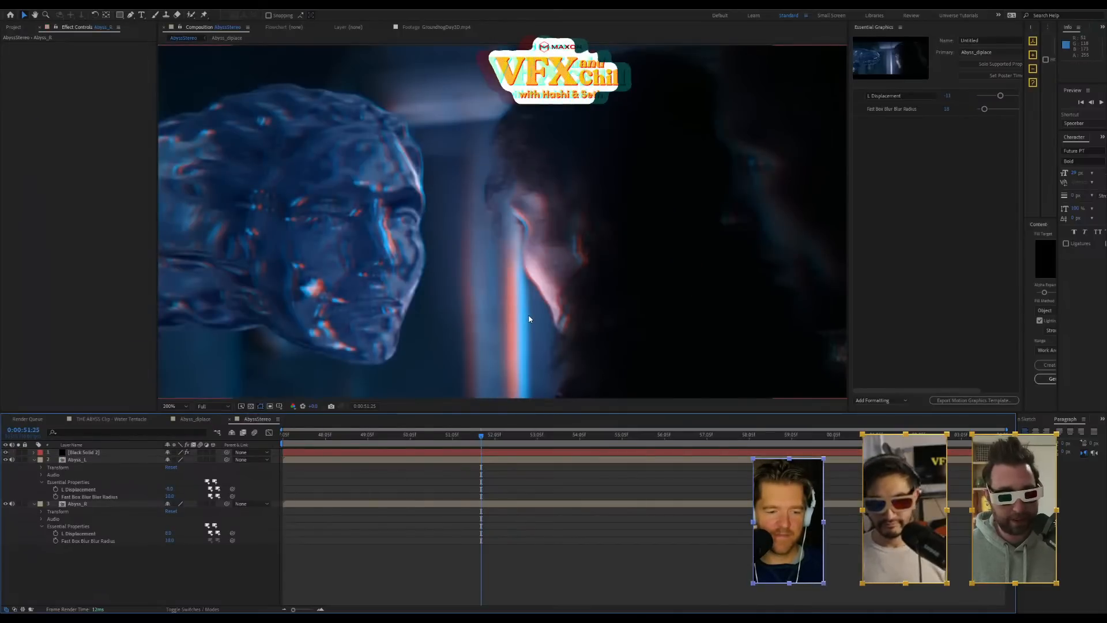
click(117, 444)
click(117, 452)
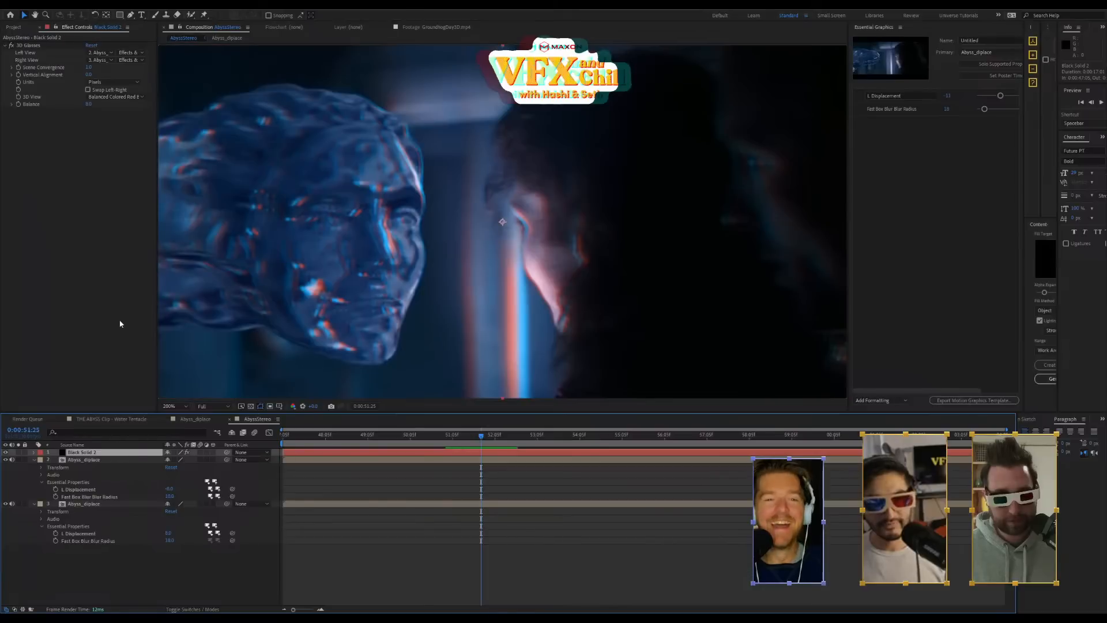
drag(88, 67, 88, 66)
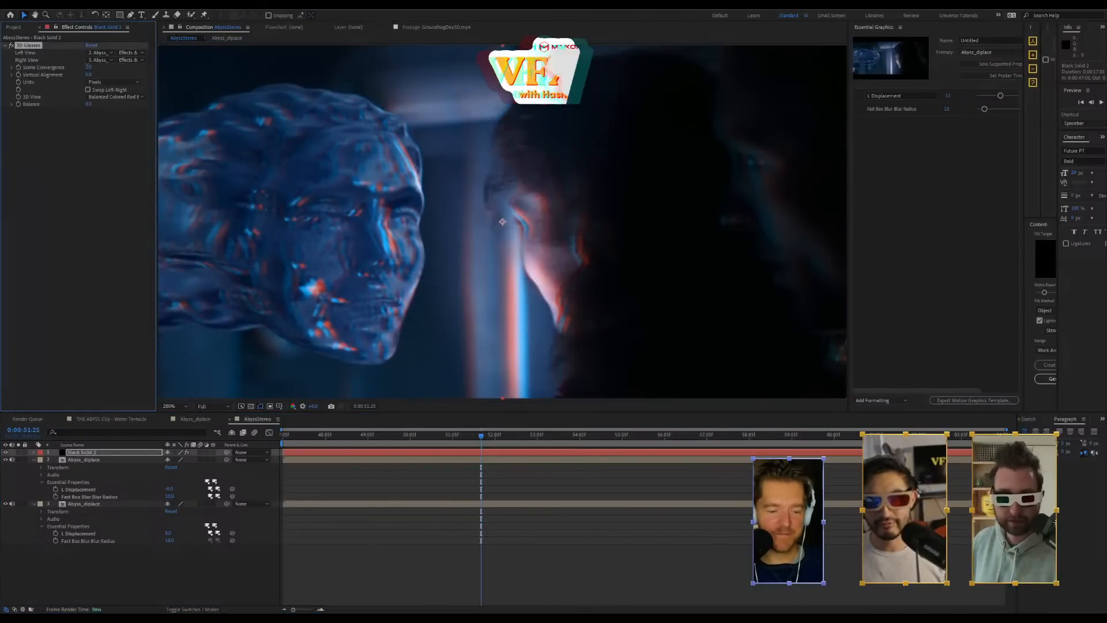
click(90, 67)
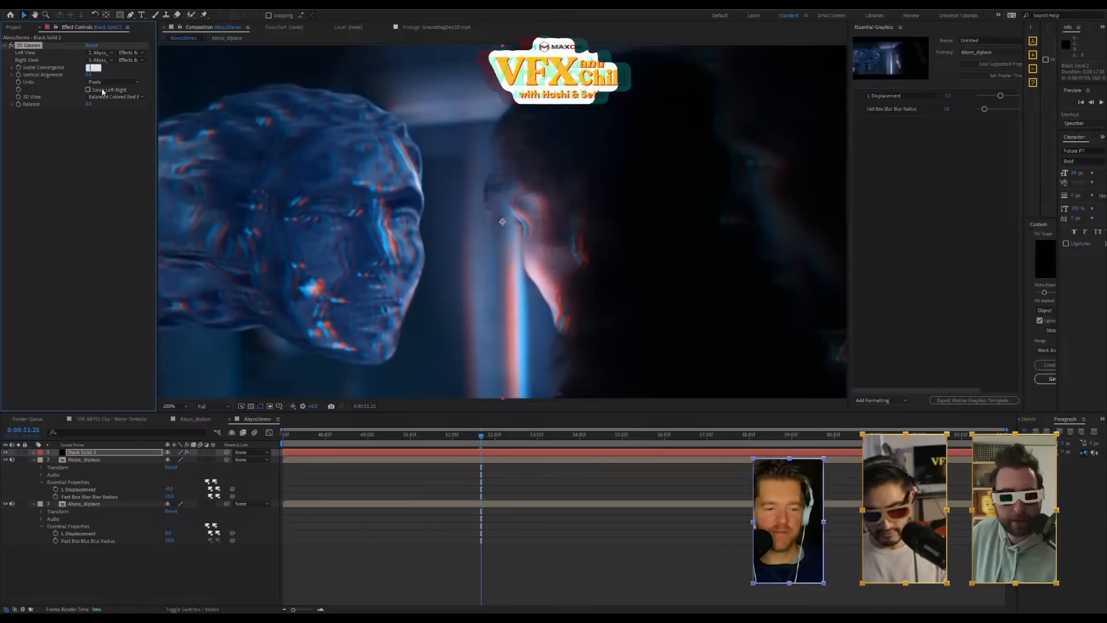
text(-1)
key(Return)
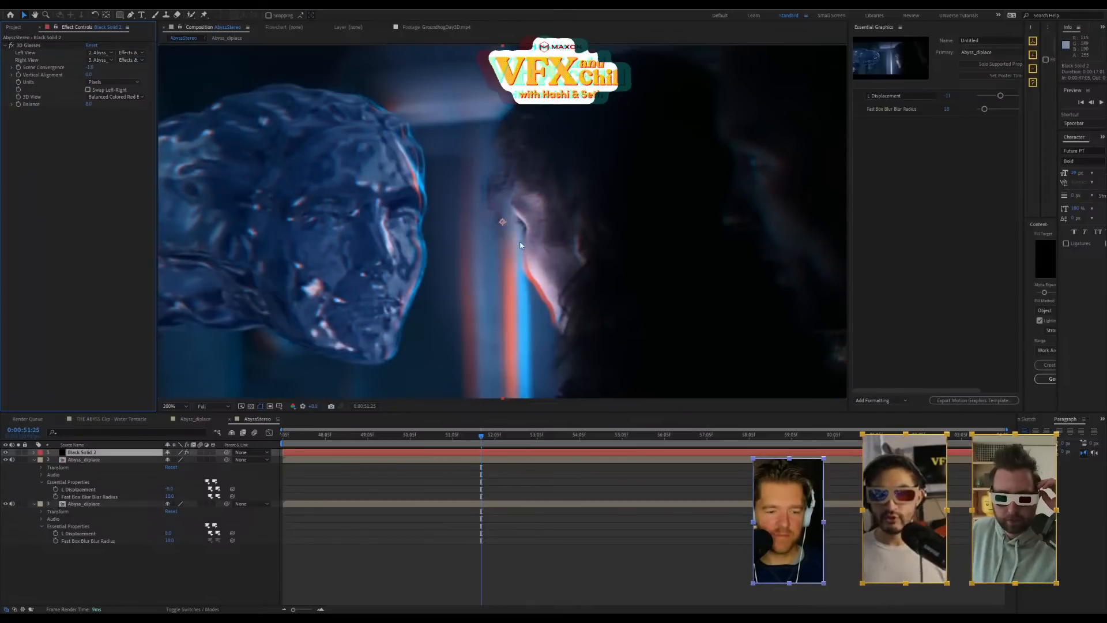
Rename the L Displacement property in the Essential Graphics of Abyss_diplace to "Displacement" and return to AbyssStereo
click(196, 421)
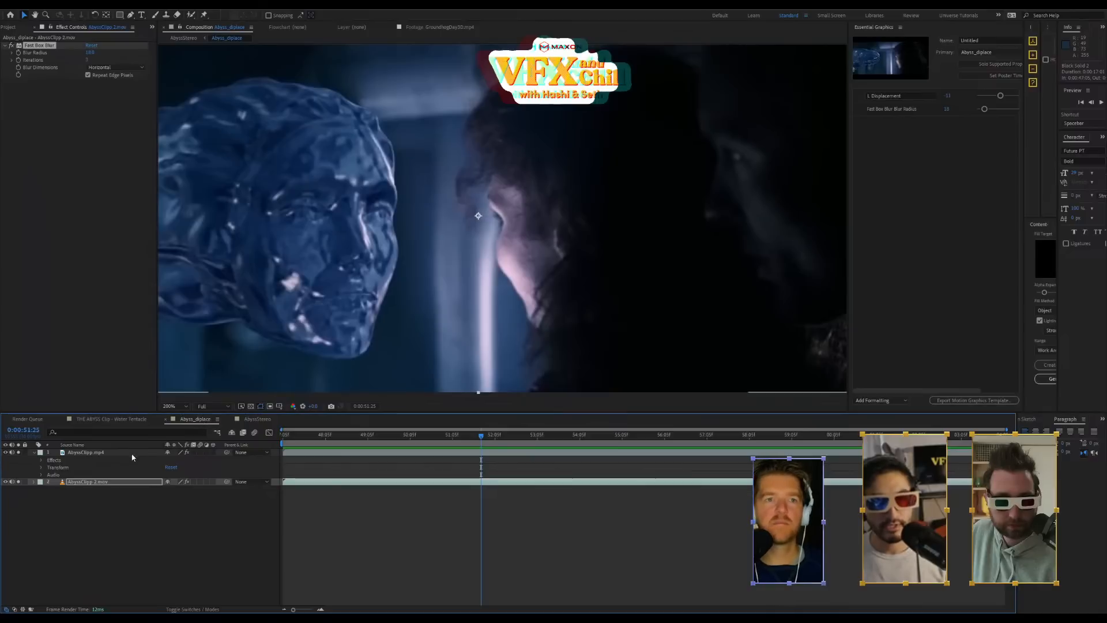
click(79, 482)
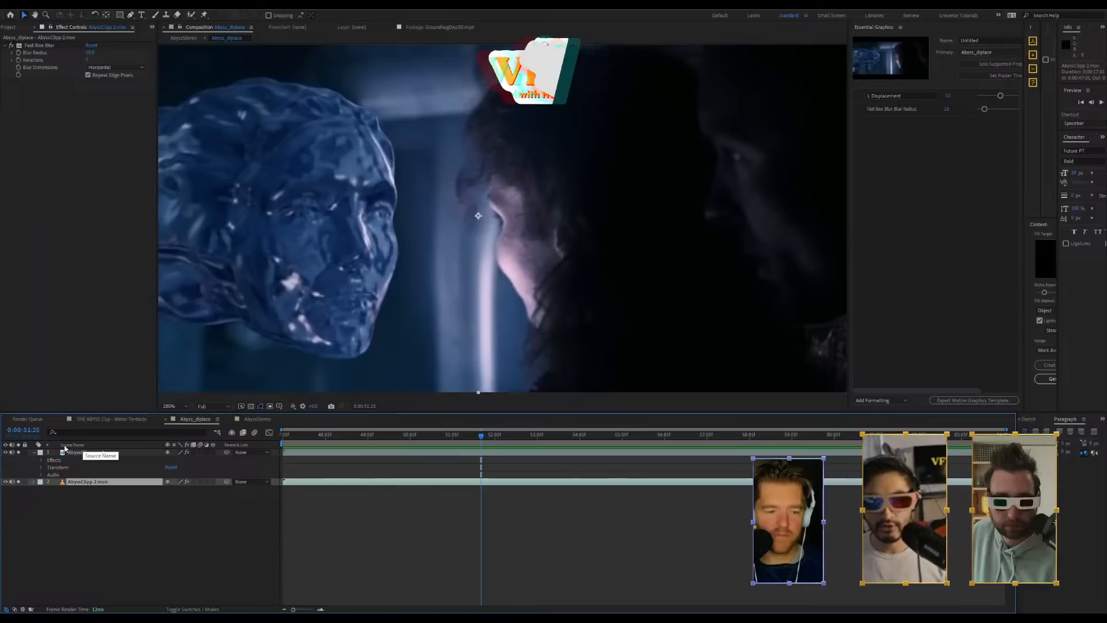
double_click(872, 95)
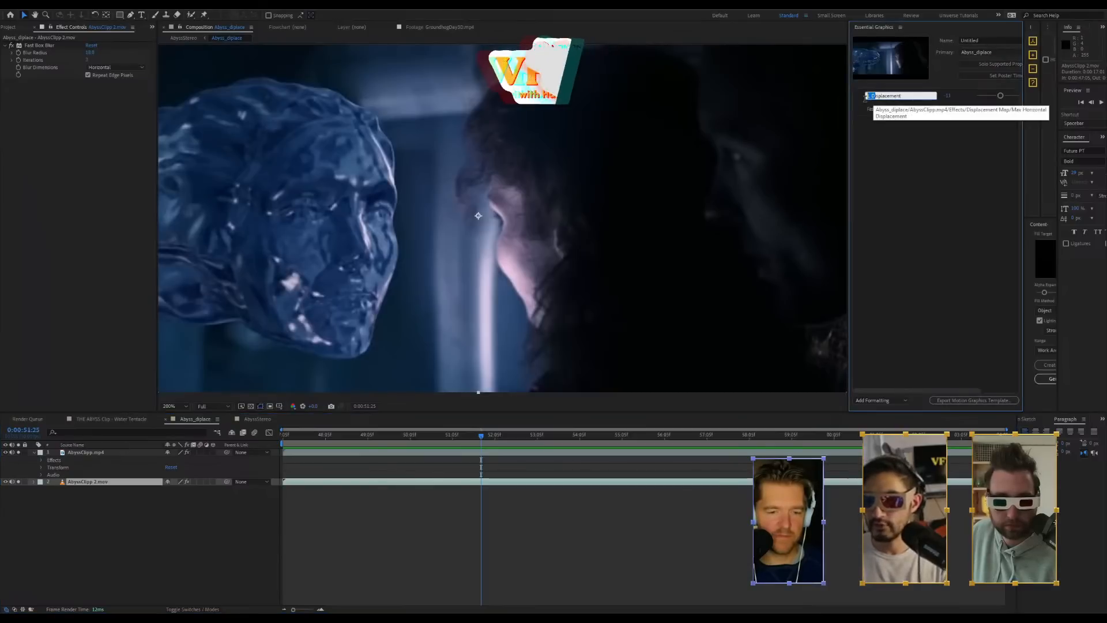
key(BackSpace)
key(Return)
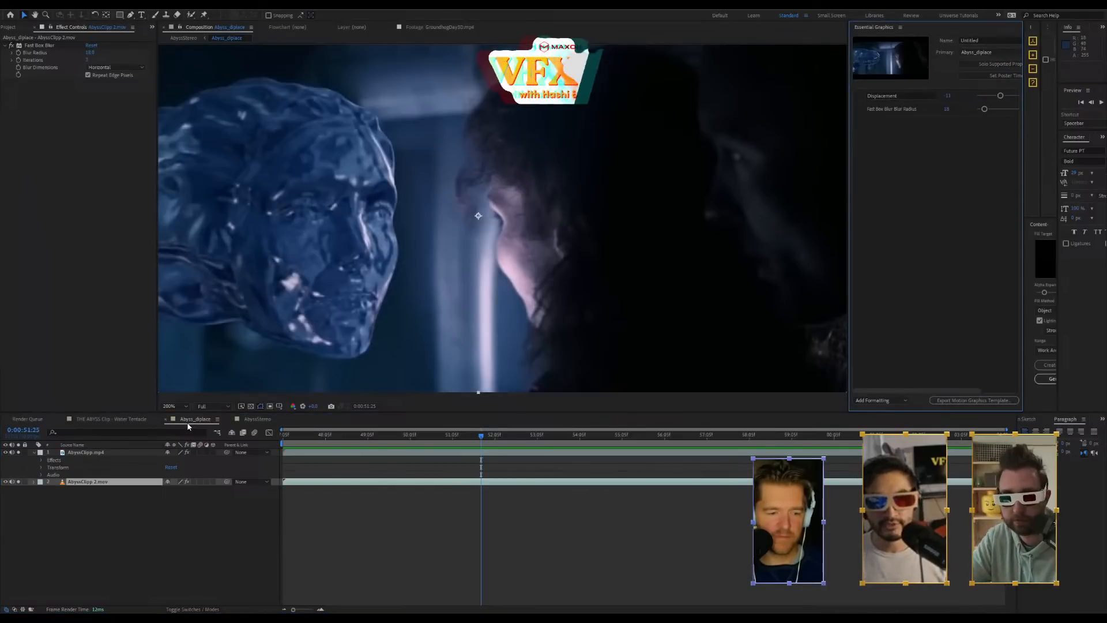
click(257, 419)
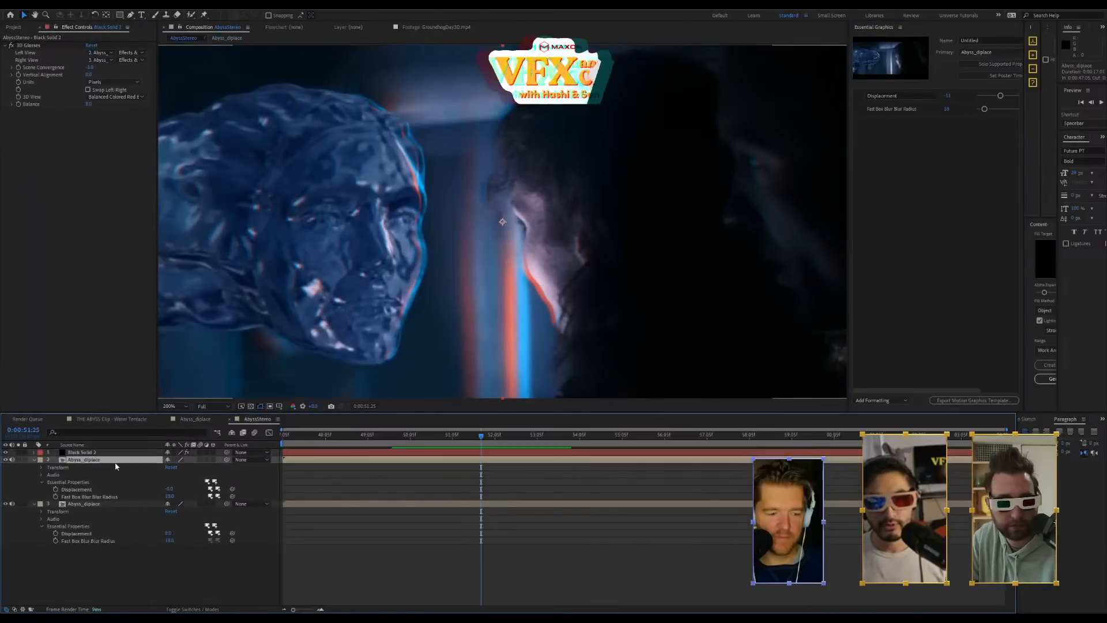
Switch the AbyssStereo timeline from source names back to layer names and check both layers' Displacement properties
click(95, 503)
click(99, 458)
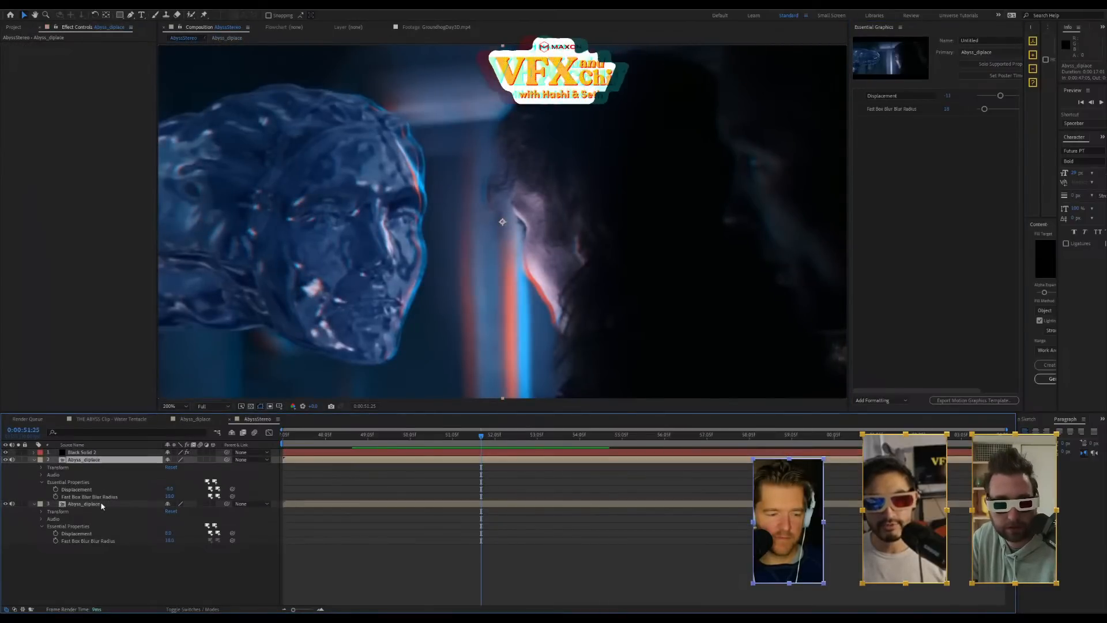
click(102, 504)
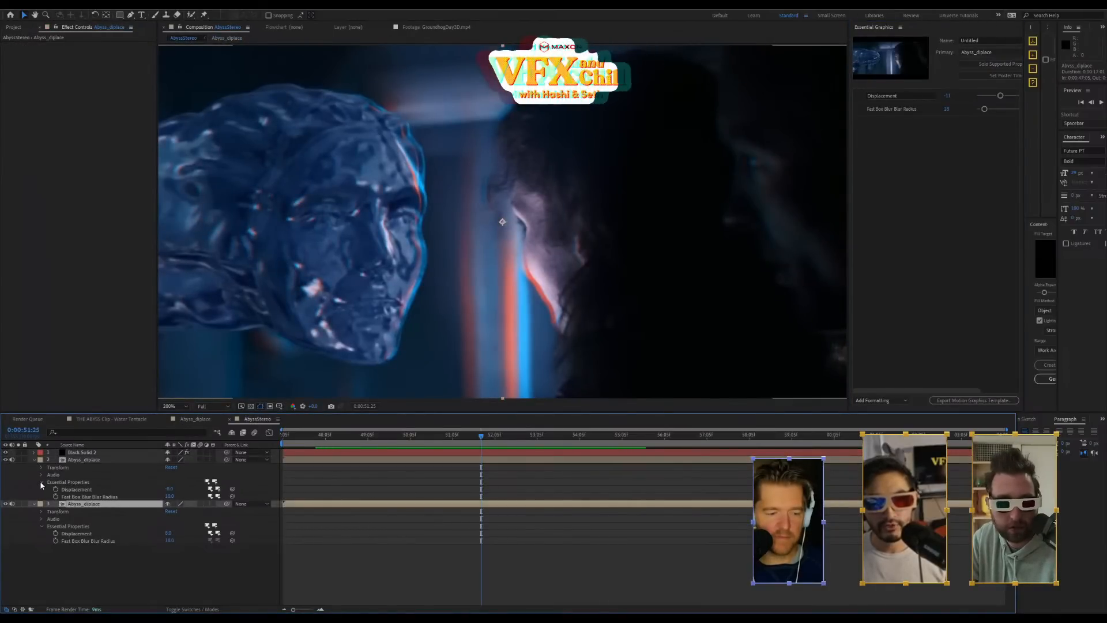
click(87, 569)
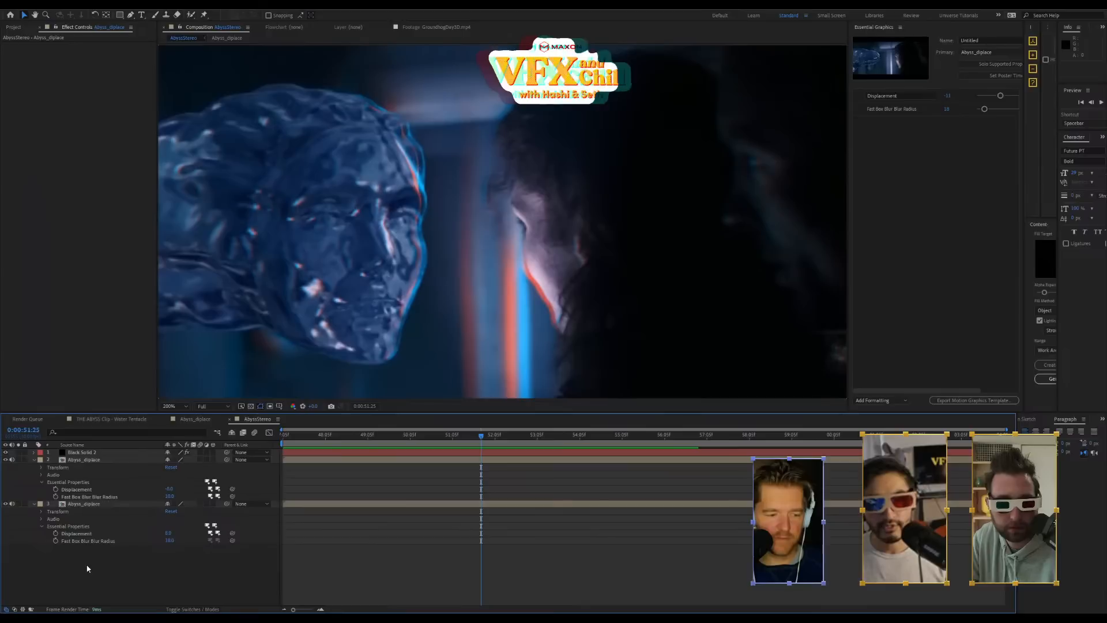
click(100, 489)
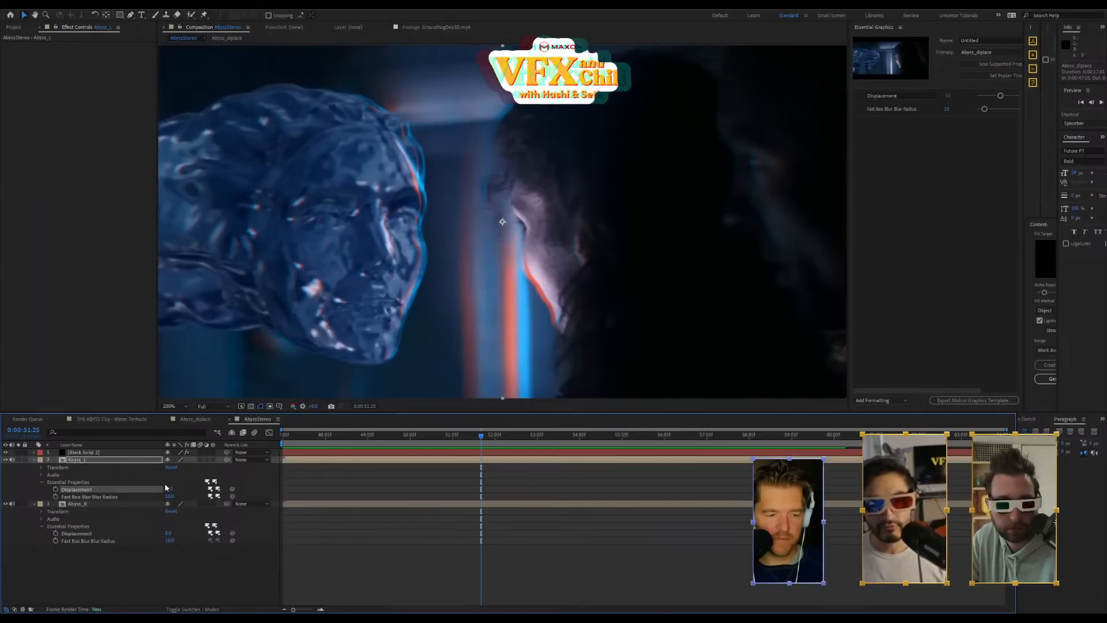
click(169, 536)
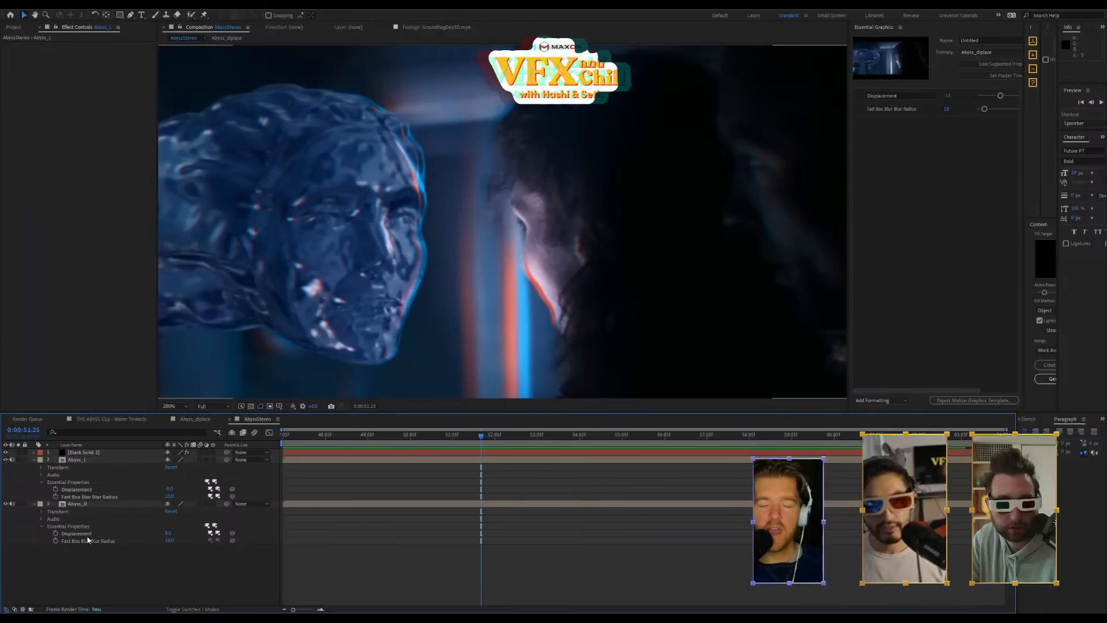
Add an expression to Abyss_R's Displacement that links it to the negative of Abyss_L's Displacement
alt+click(55, 534)
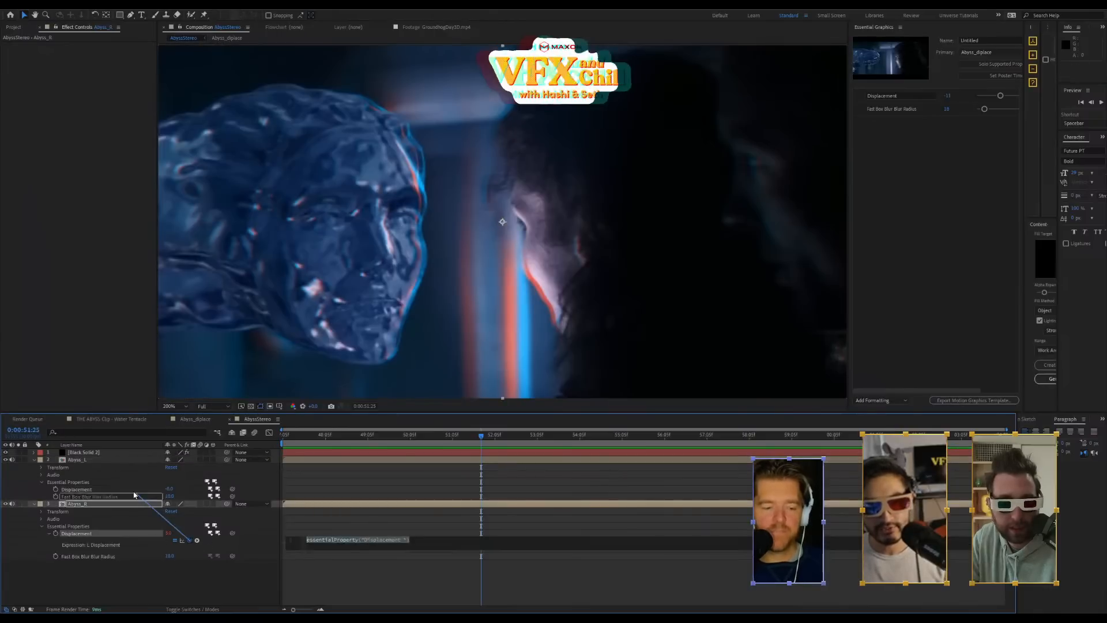
drag(133, 495, 131, 489)
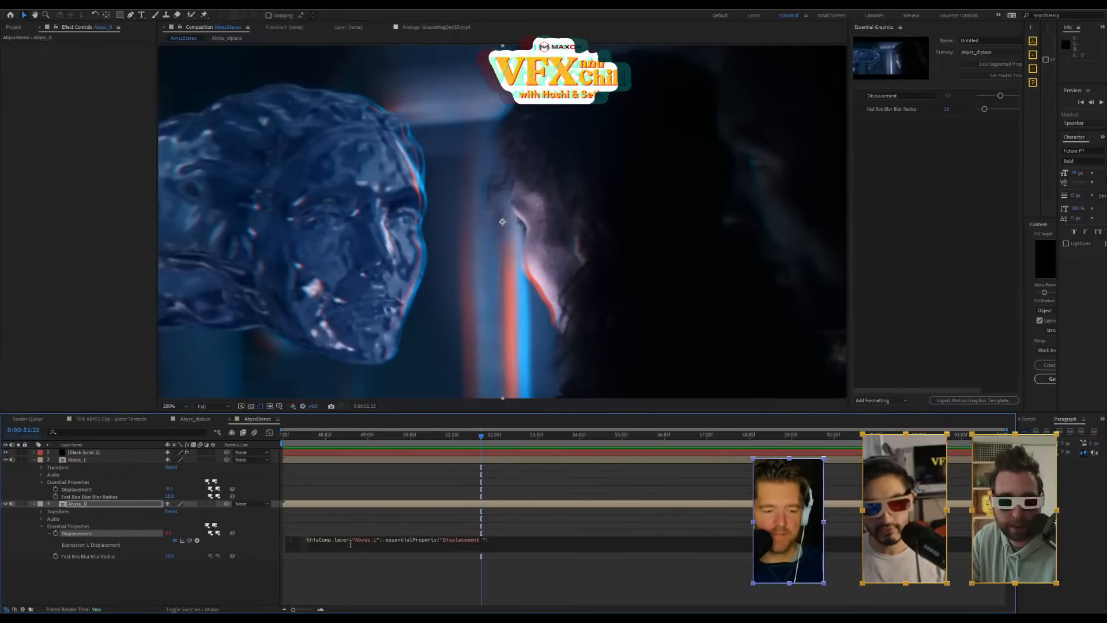
click(350, 523)
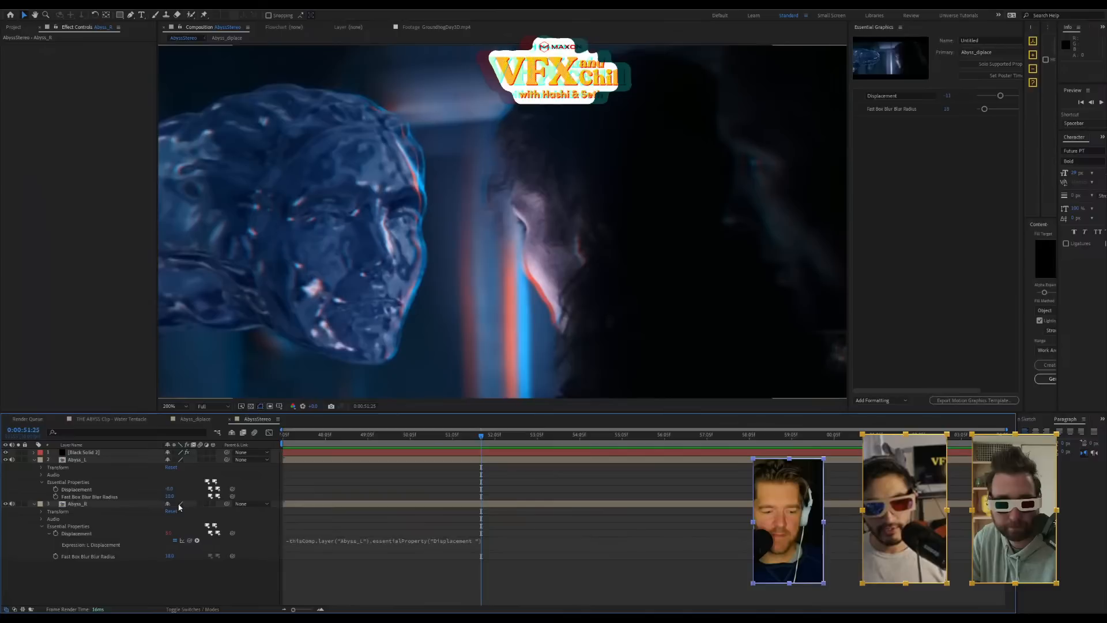
Link Abyss_R's Fast Box Blur Blur Radius to the same property of Abyss_L with an expression
alt+click(56, 556)
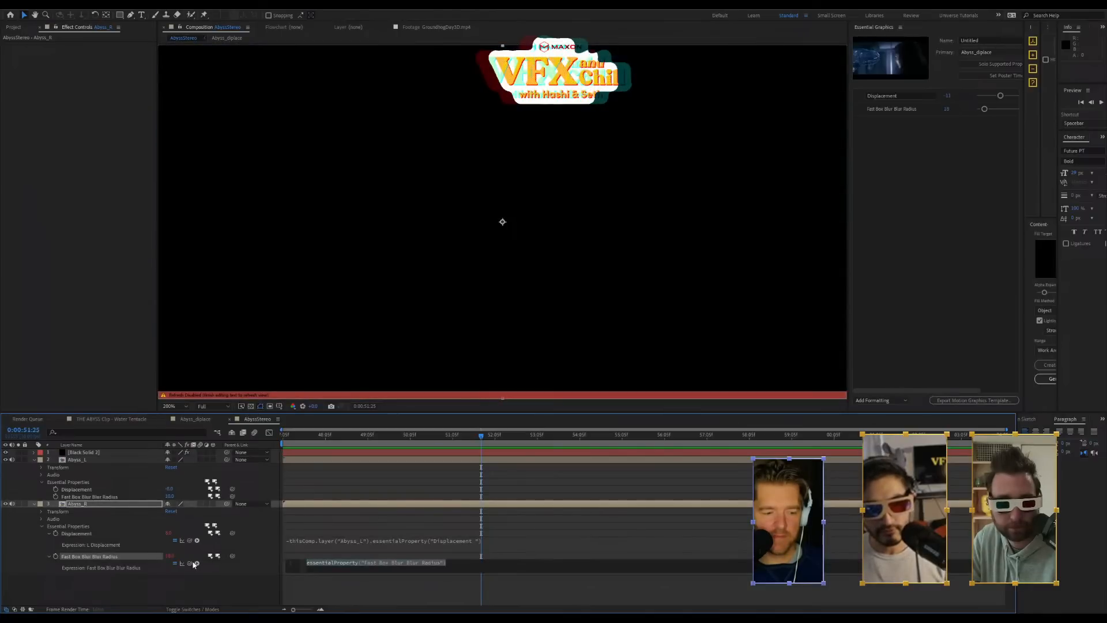
drag(157, 524, 95, 498)
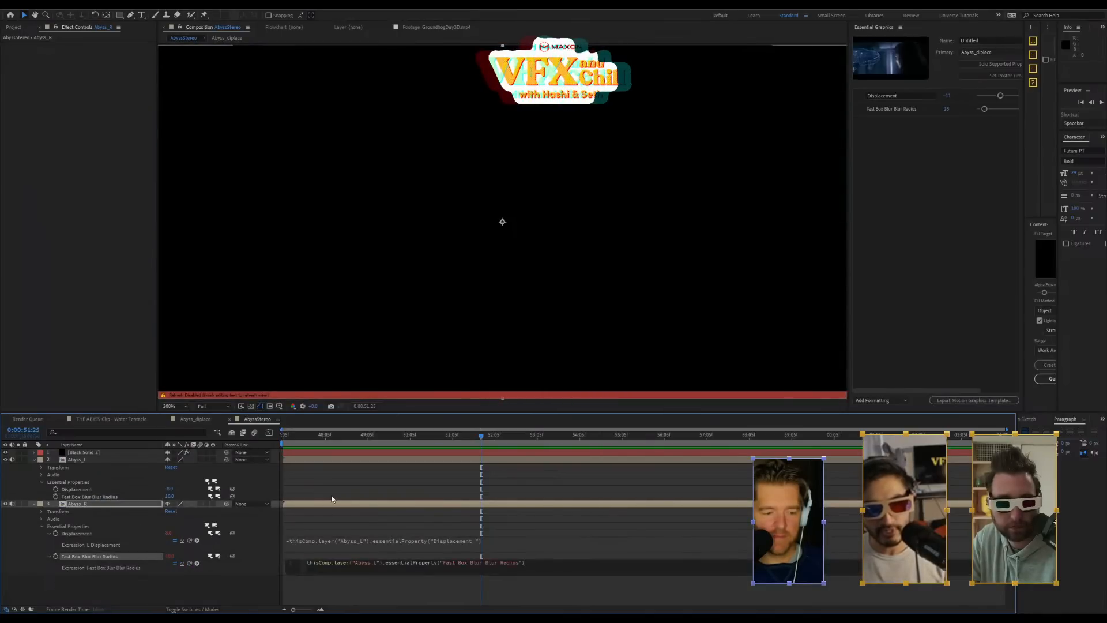
click(292, 515)
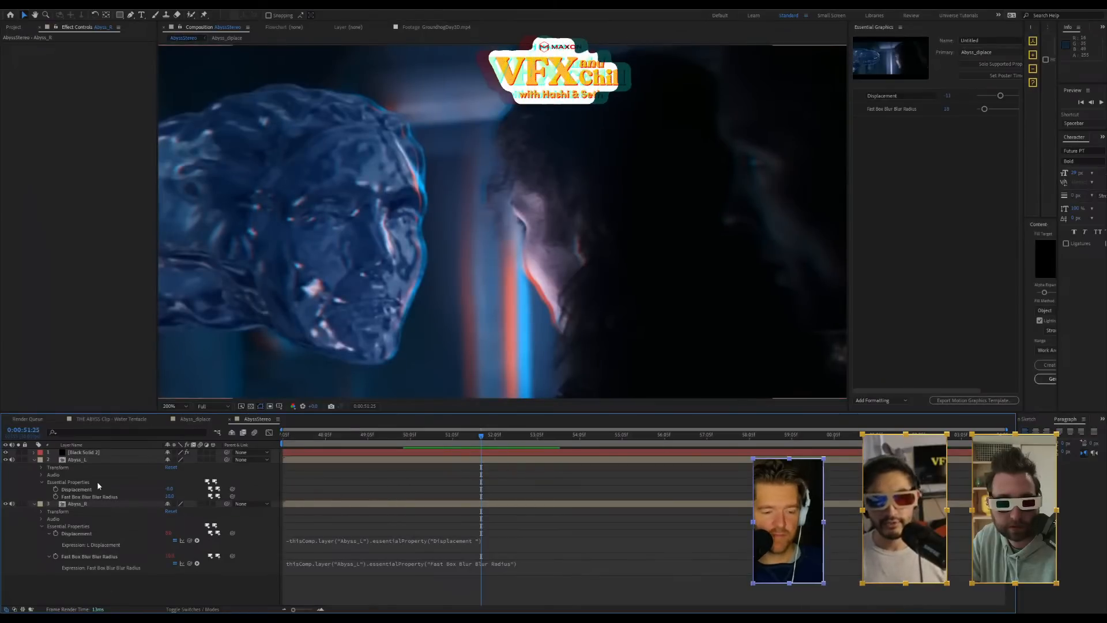
Reduce the strength of Abyss_L's negative Displacement value and play the stereo composition to check it
click(135, 460)
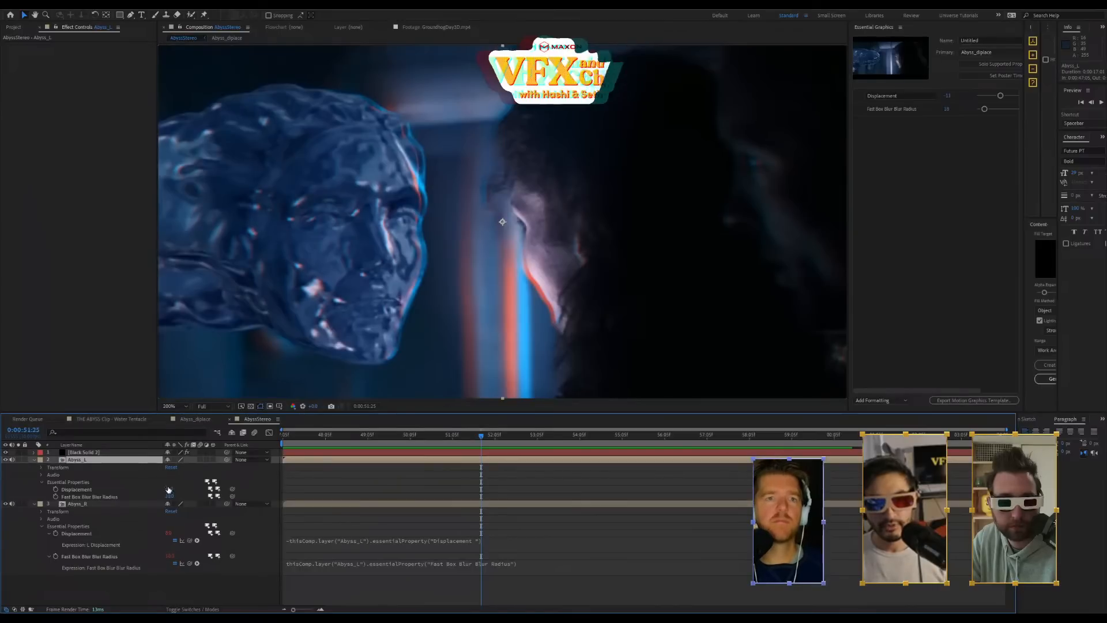
drag(169, 490, 170, 489)
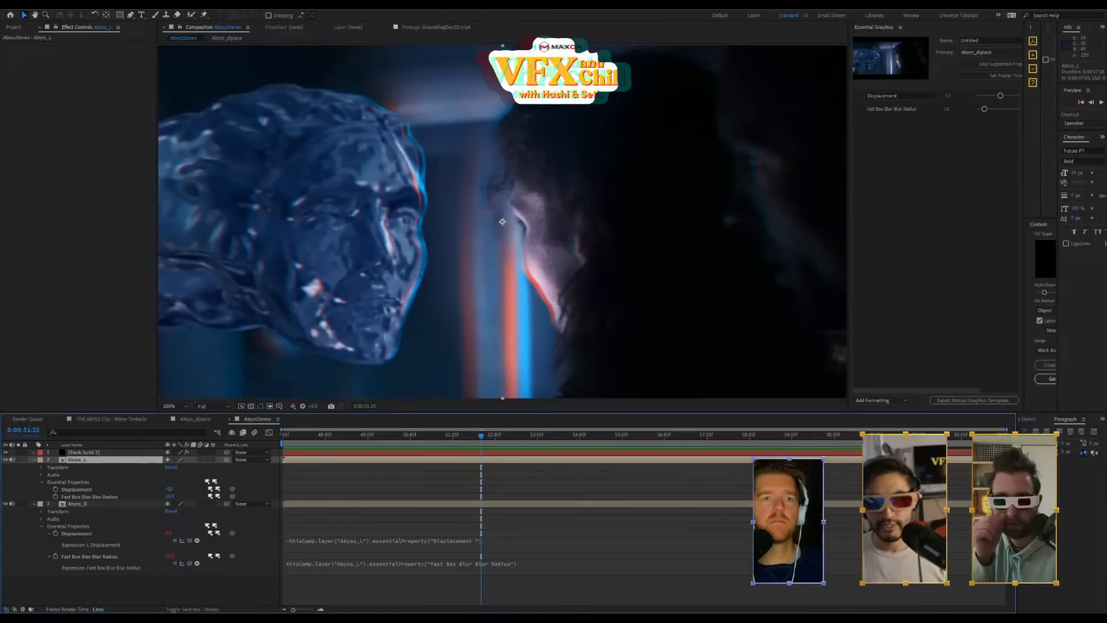
text(-)
click(189, 480)
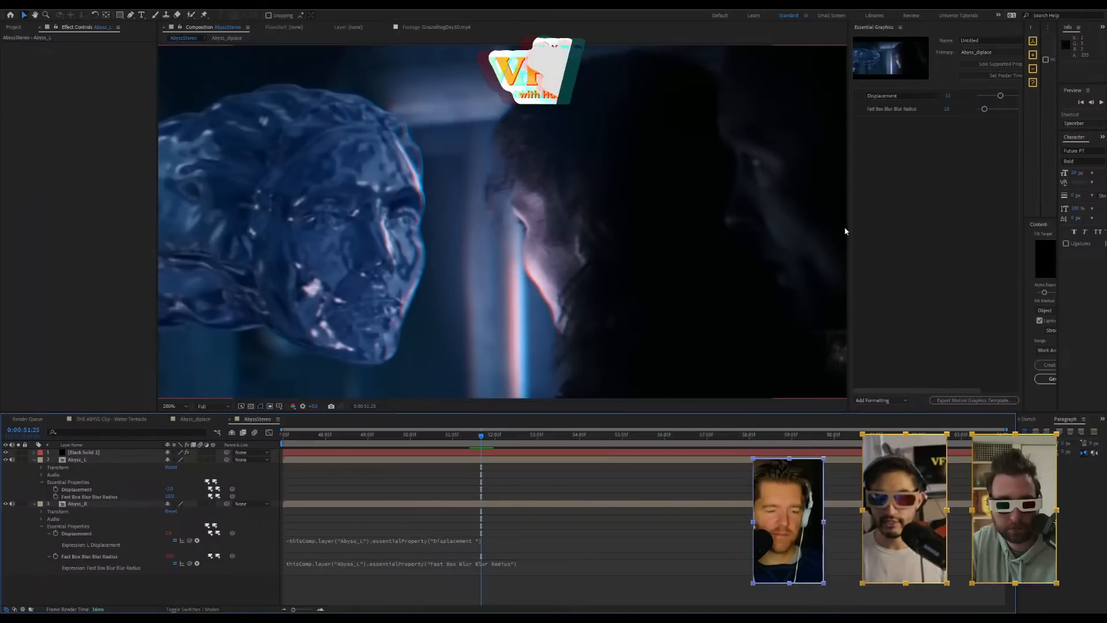
key(space)
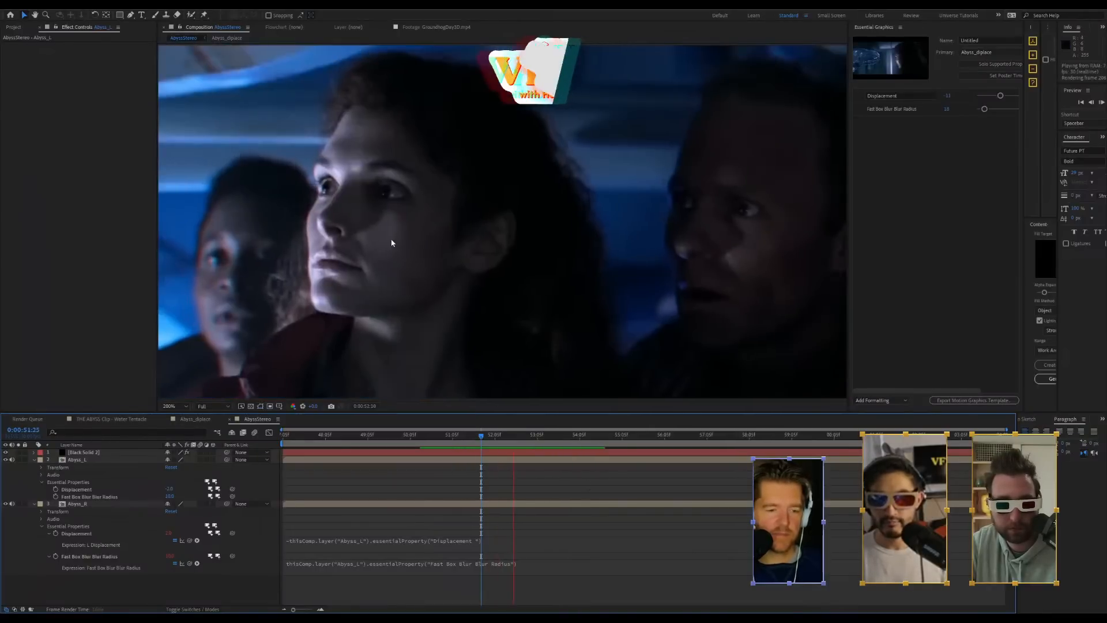
Set Abyss_L's Displacement Essential Property to -6 in the AbyssStereo composition
key(grave)
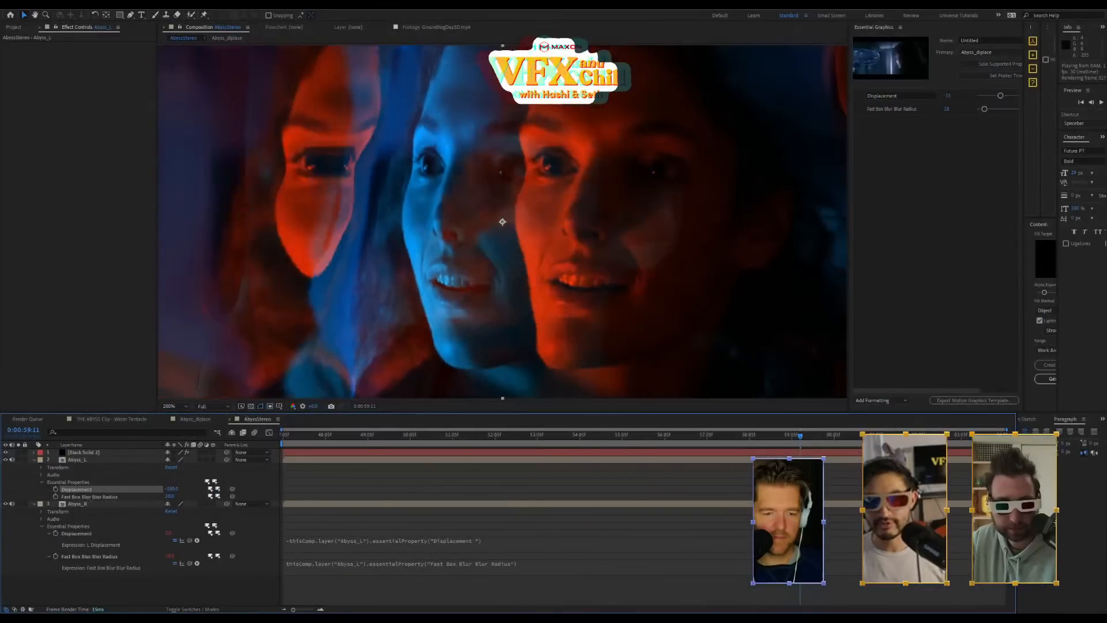
drag(90, 501, 150, 499)
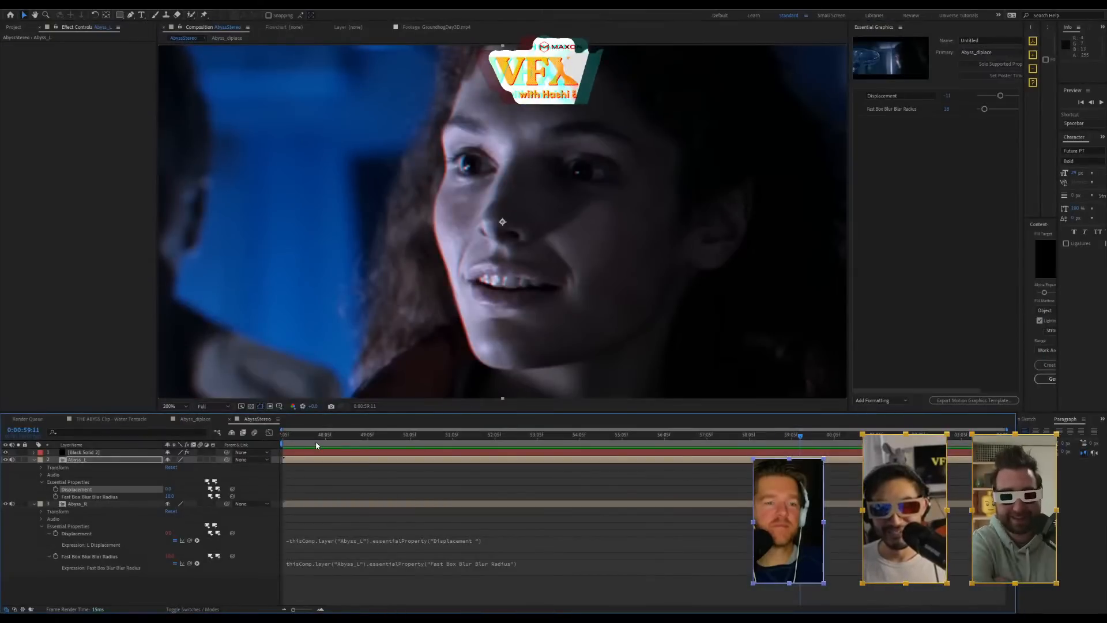
key(space)
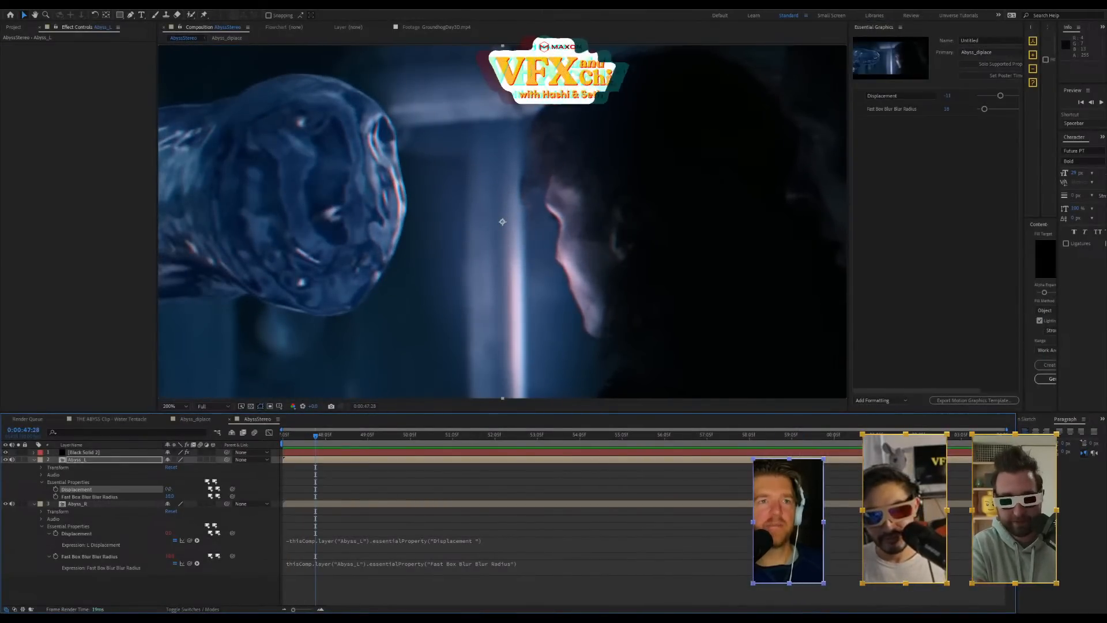
text(-)
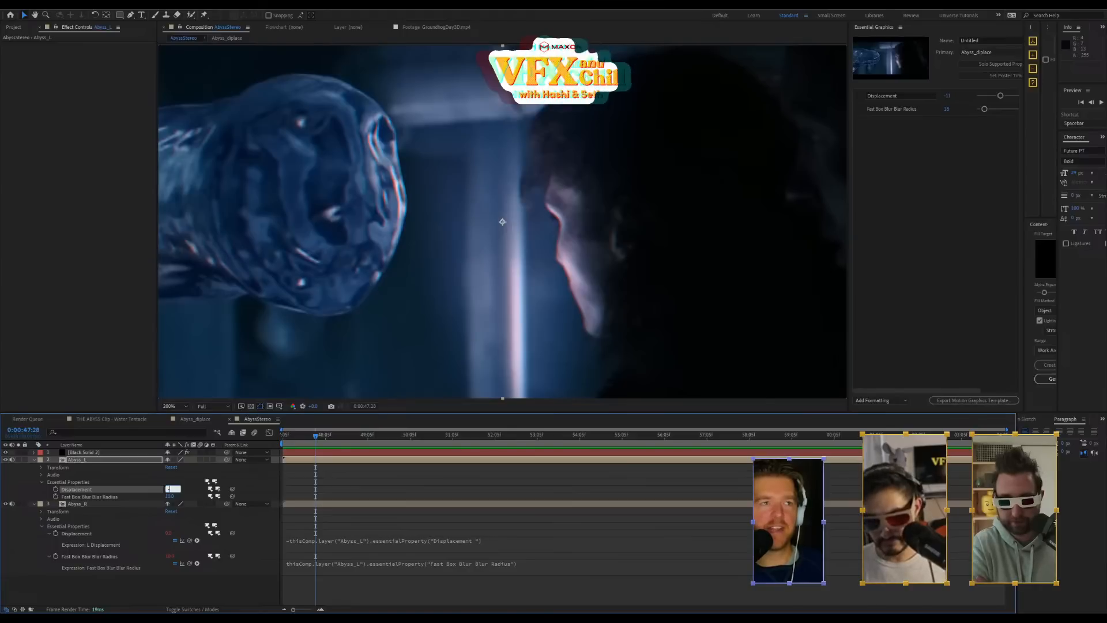
text(6)
key(Return)
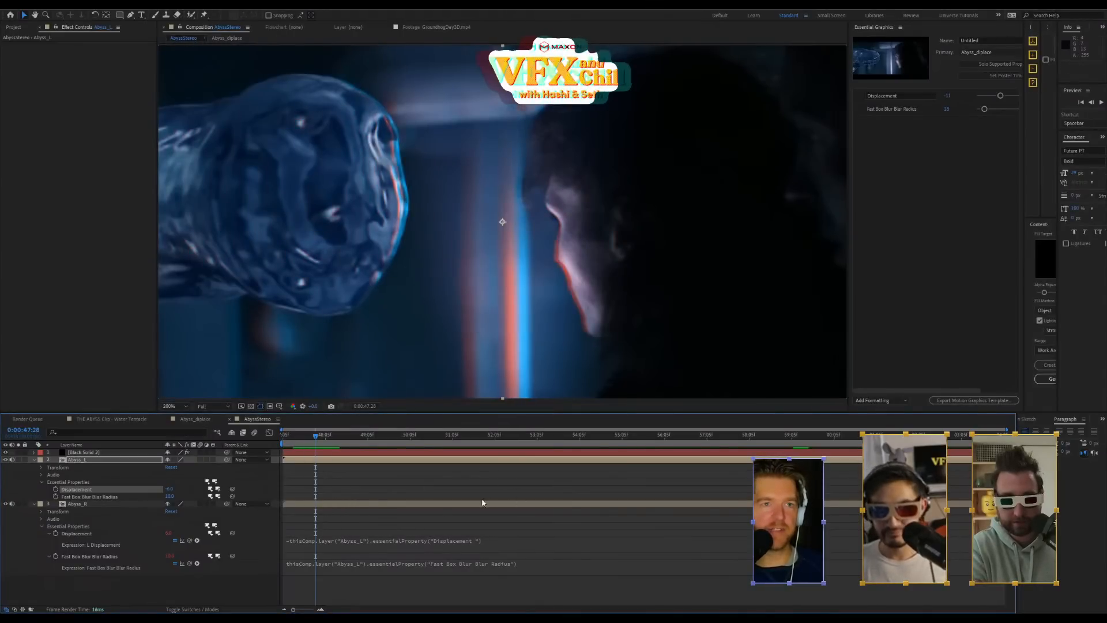
Play the stereo composition, including an enlarged preview, to check the displacement
key(space)
key(space)
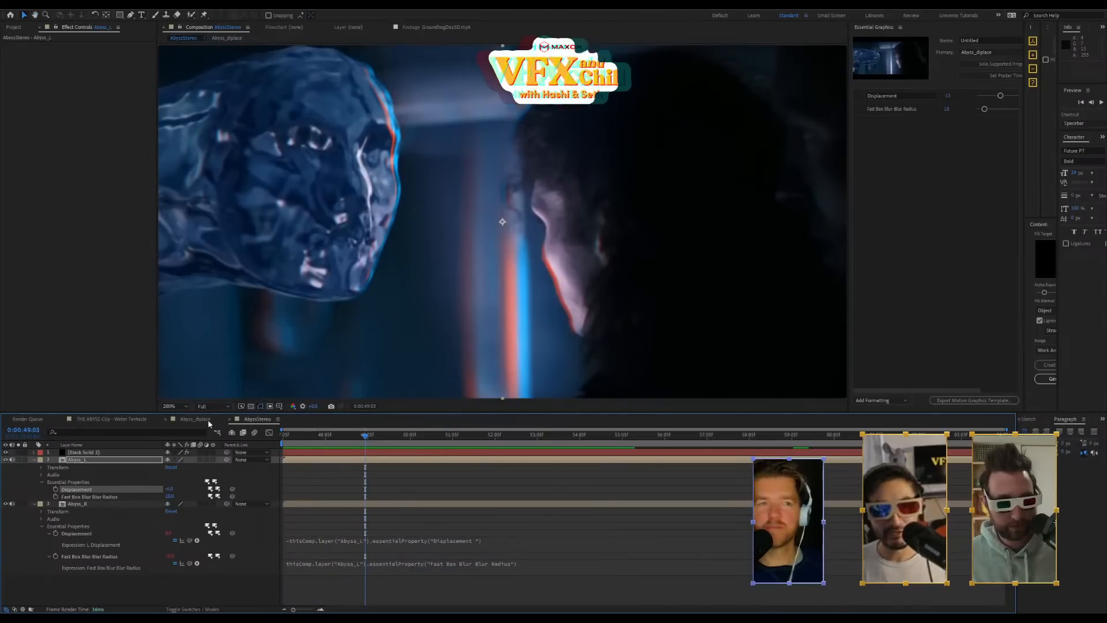
scroll(572, 268, down, 1)
scroll(572, 268, up, 1)
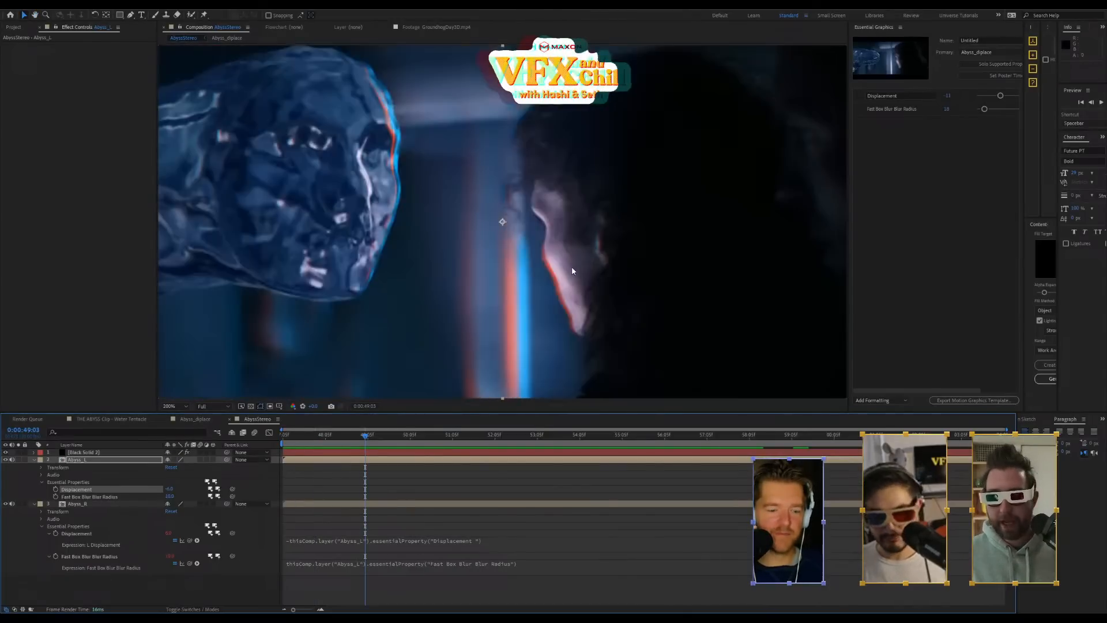
key(grave)
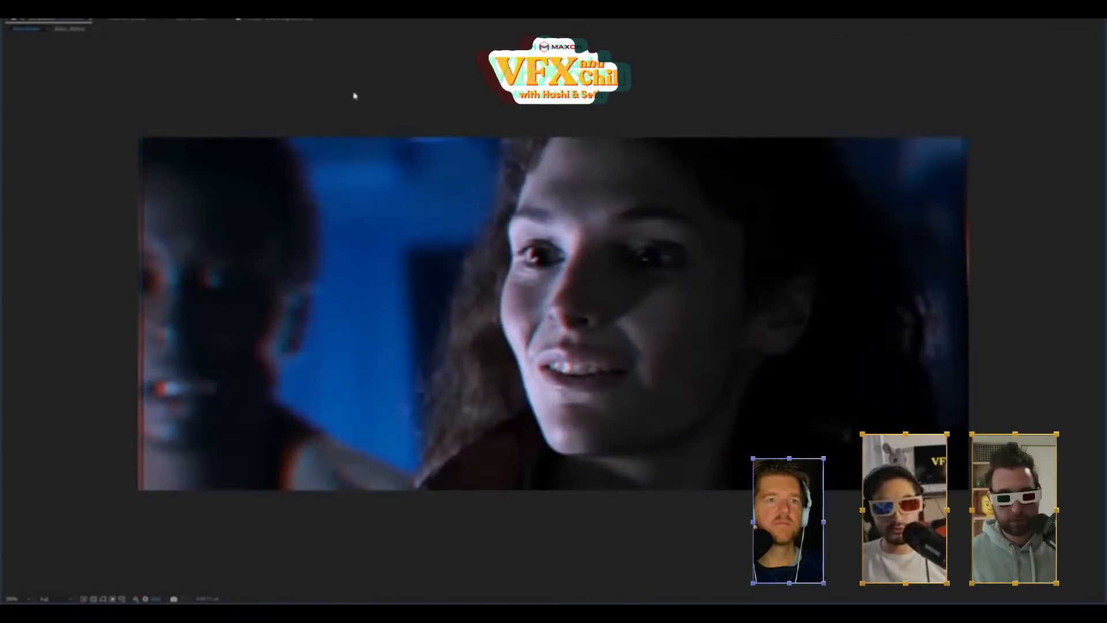
key(space)
key(grave)
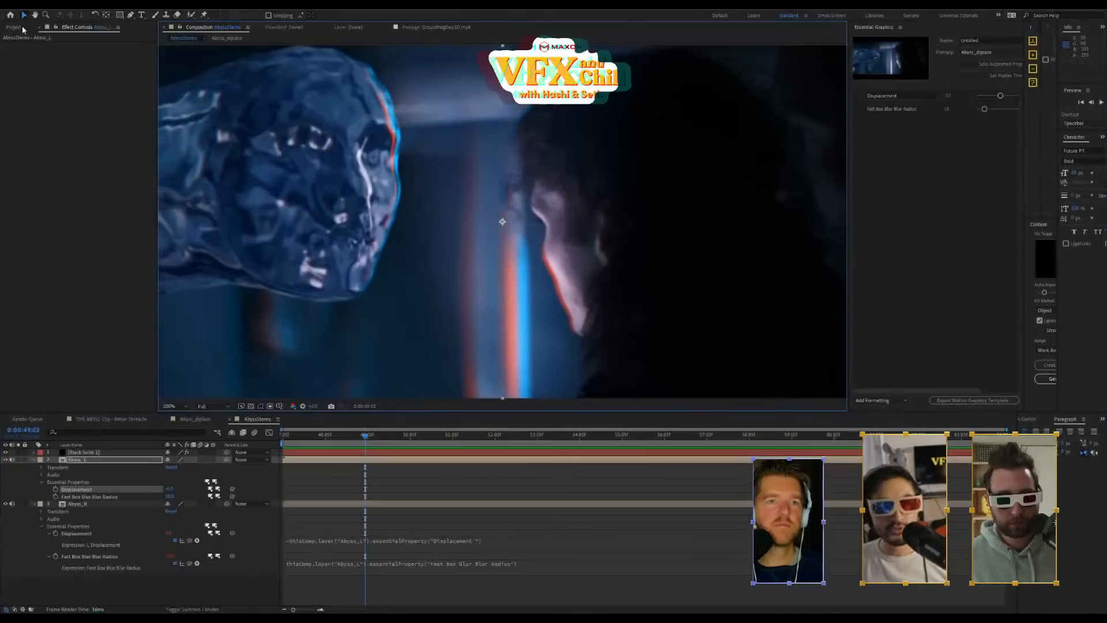
Set the 3D Glasses effect's 3D View on Black Solid 2 to Red Blue LR and check the look at a later frame
click(21, 19)
click(88, 20)
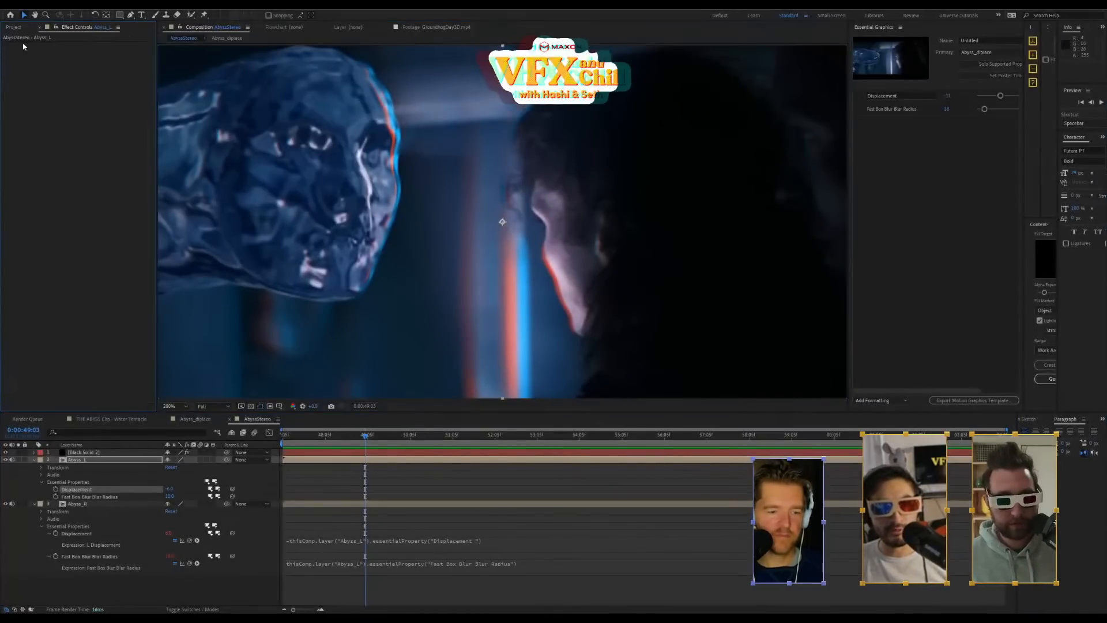
click(98, 452)
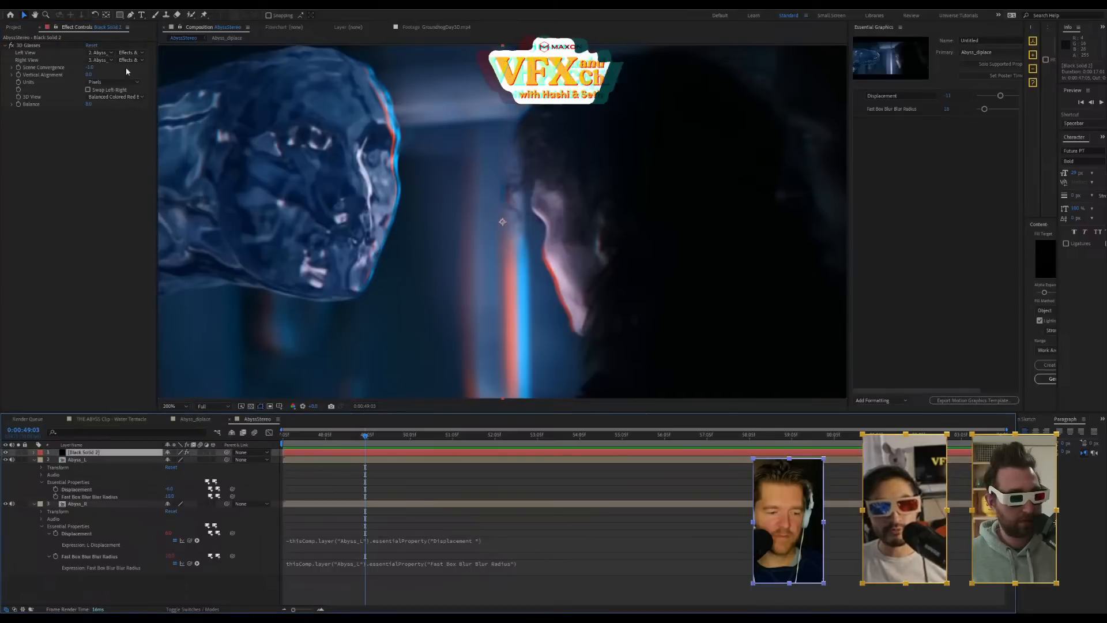
click(125, 97)
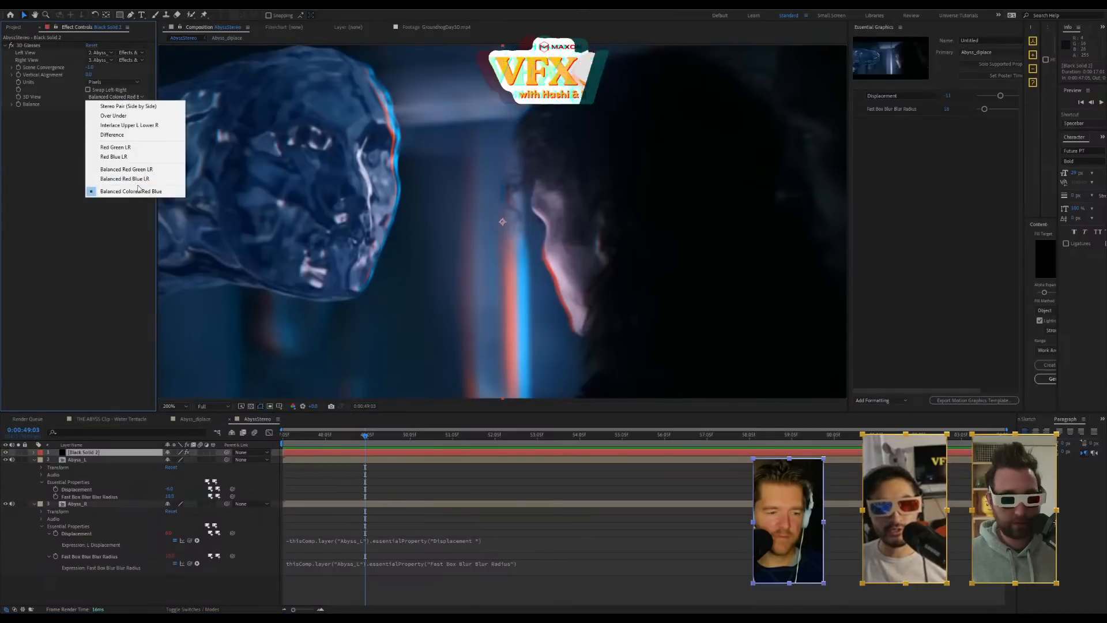
click(152, 158)
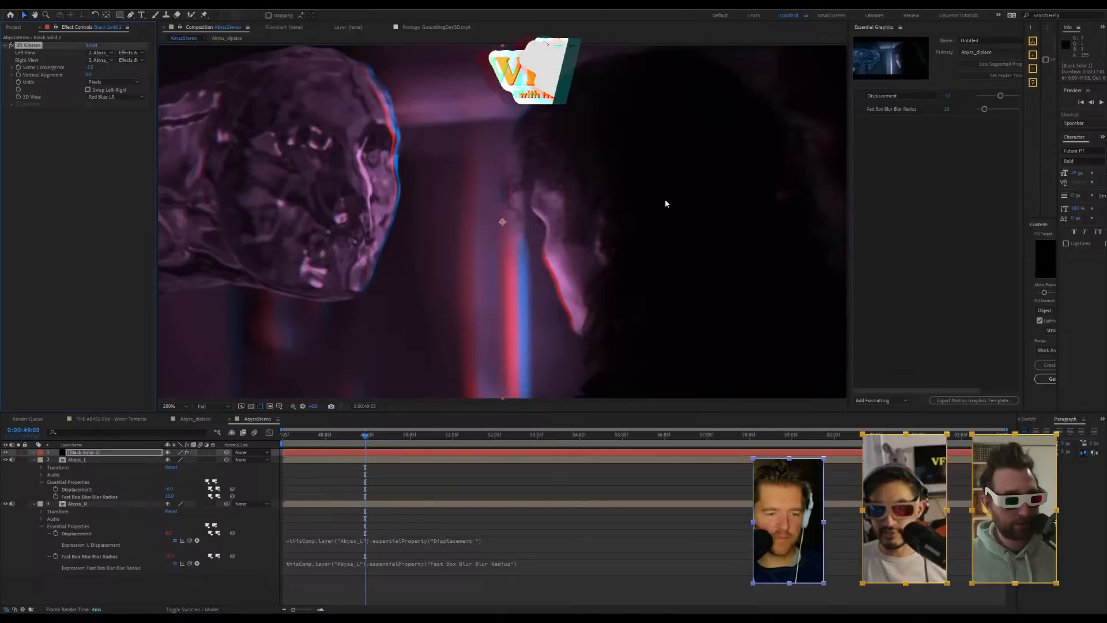
drag(460, 439, 586, 437)
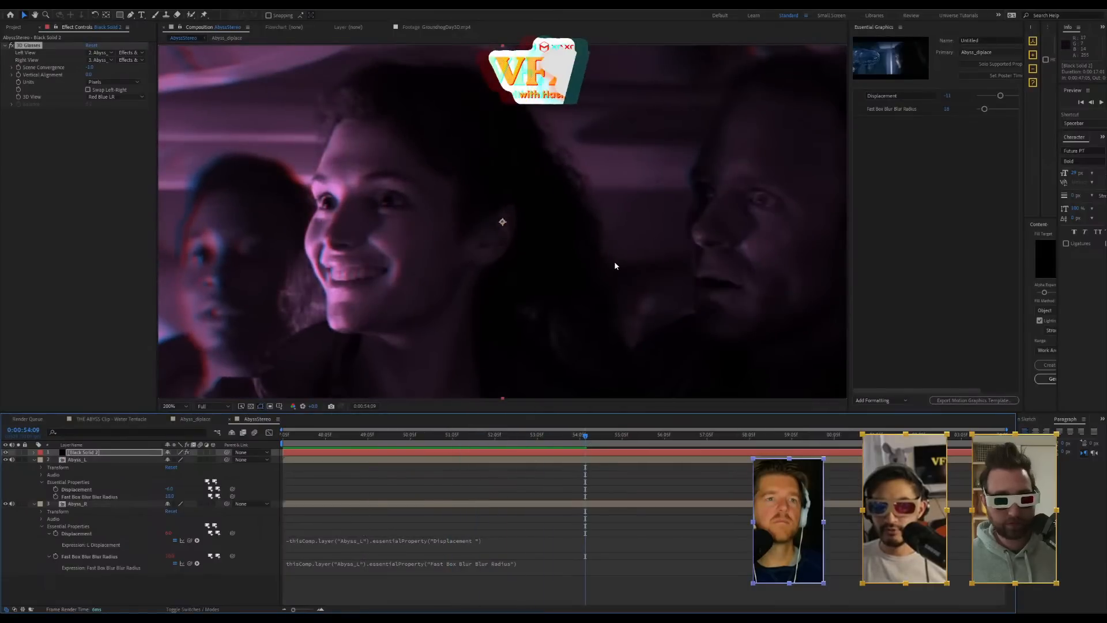
key(slash)
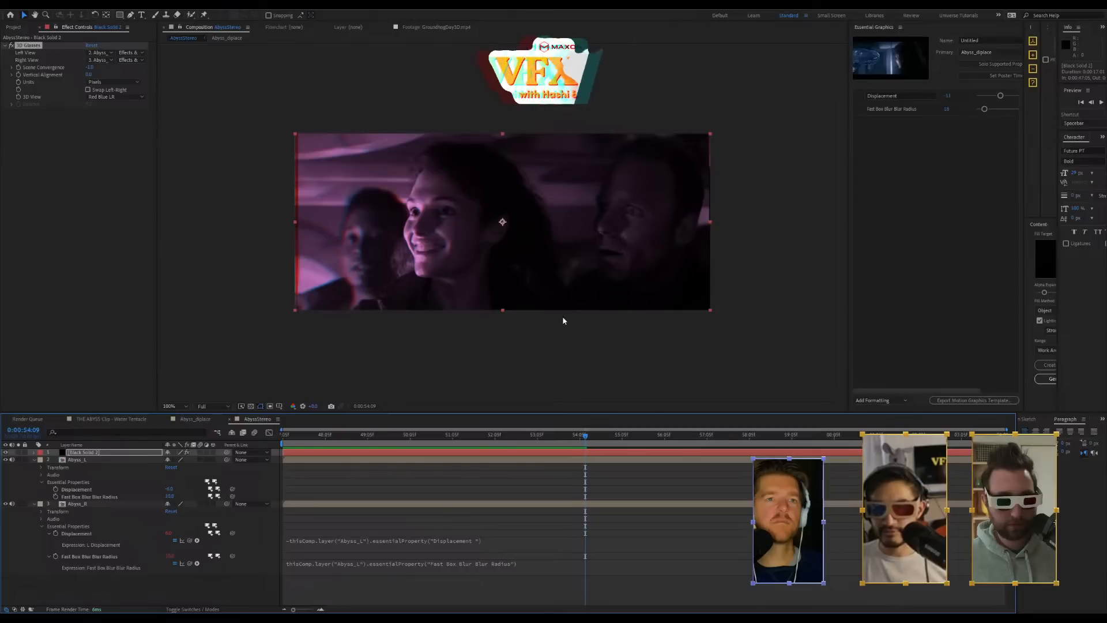
key(period)
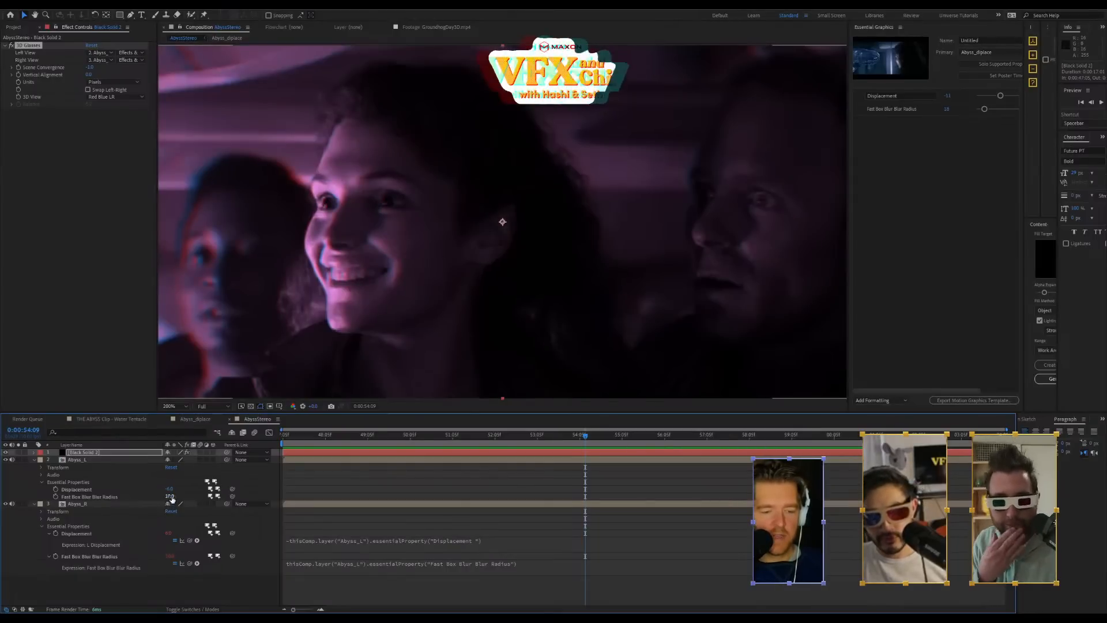
Strengthen Abyss_L's negative Displacement and adjust the 3D Glasses effect's Scene Convergence on Black Solid 2
drag(172, 497, 173, 489)
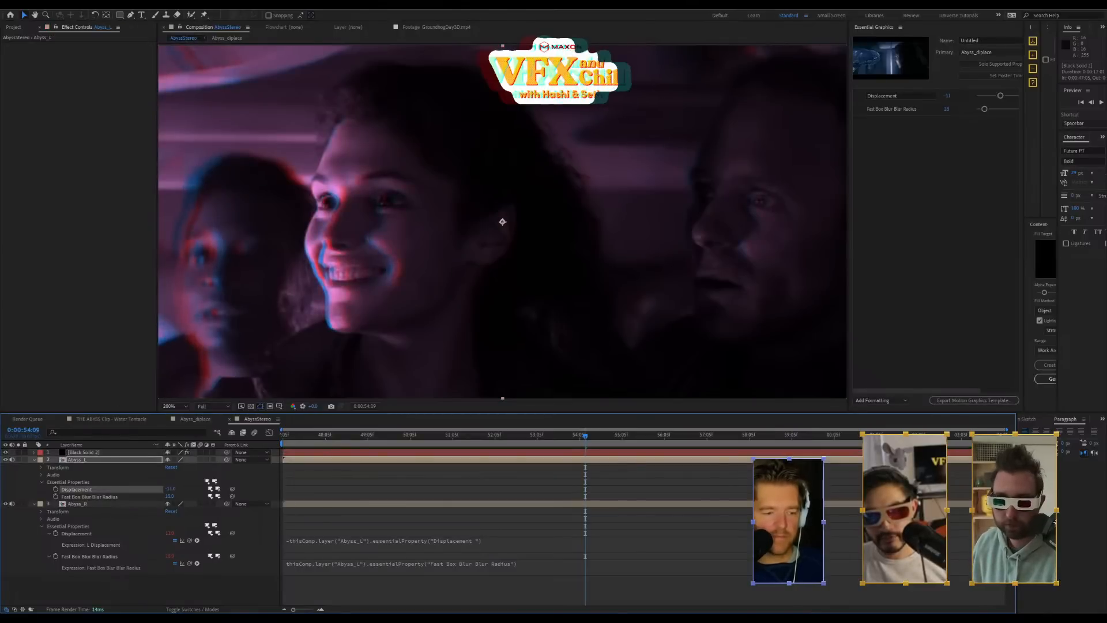
click(100, 453)
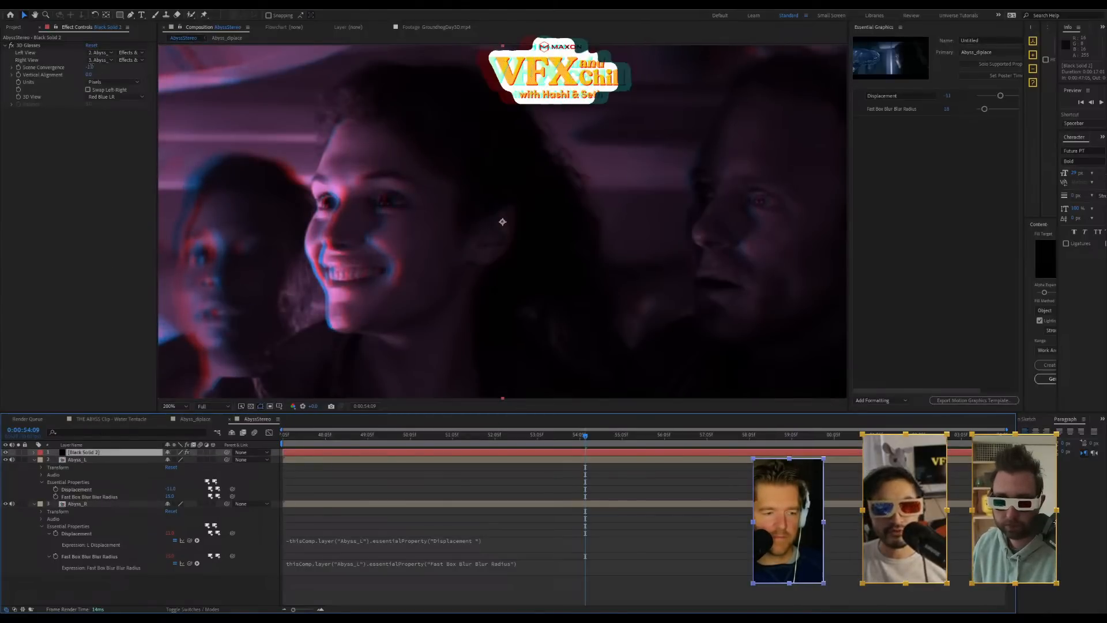
drag(90, 67, 92, 67)
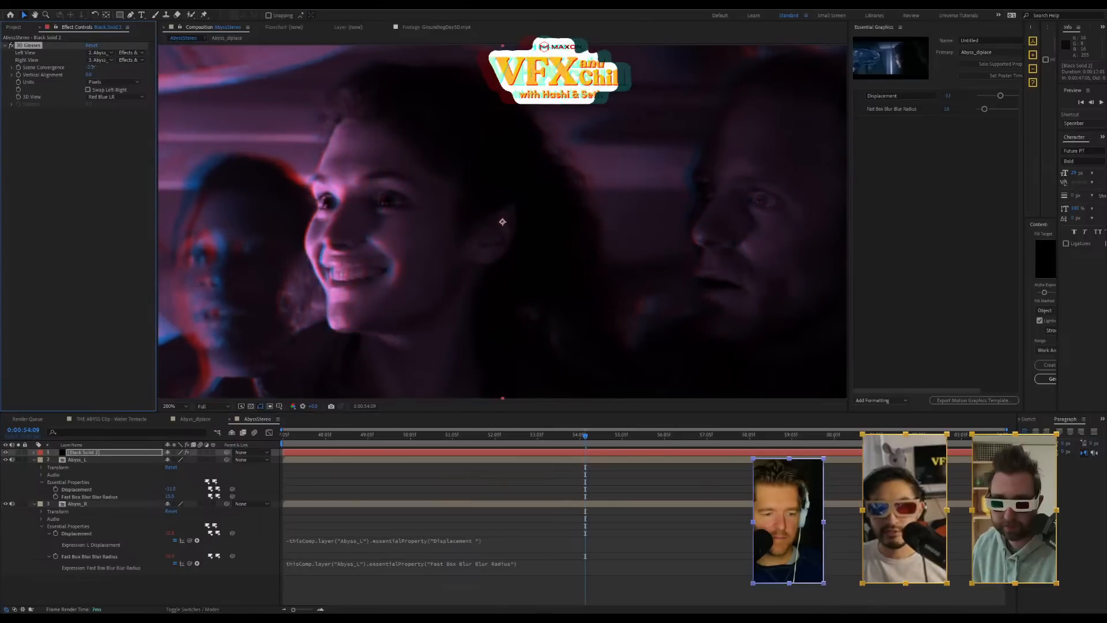
Play the Red Blue LR stereo composition in an enlarged preview to check the depth
key(grave)
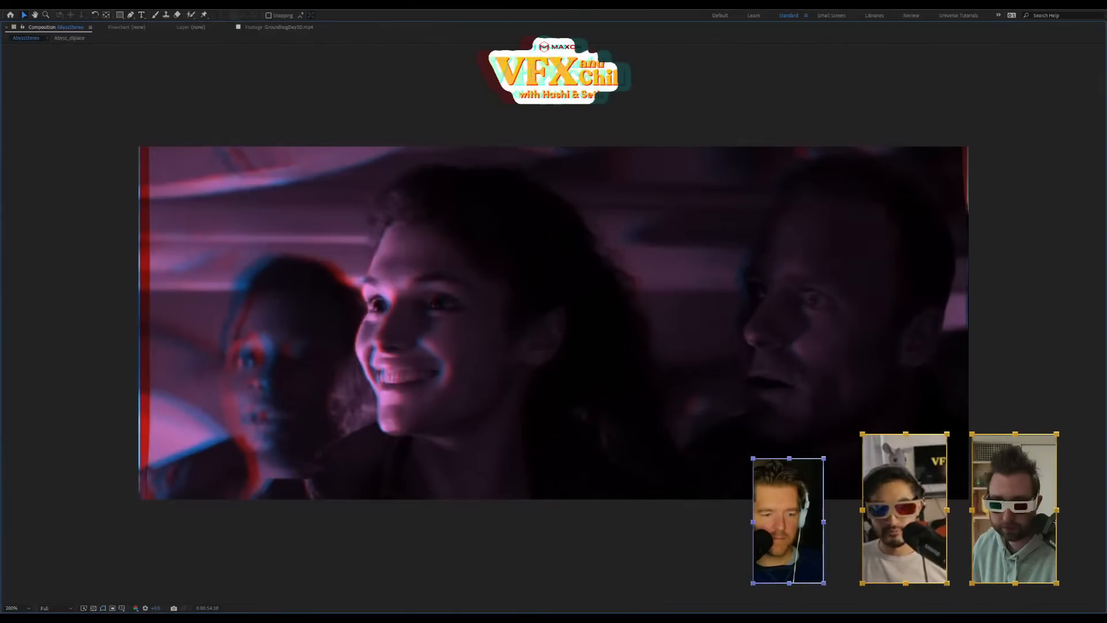
key(space)
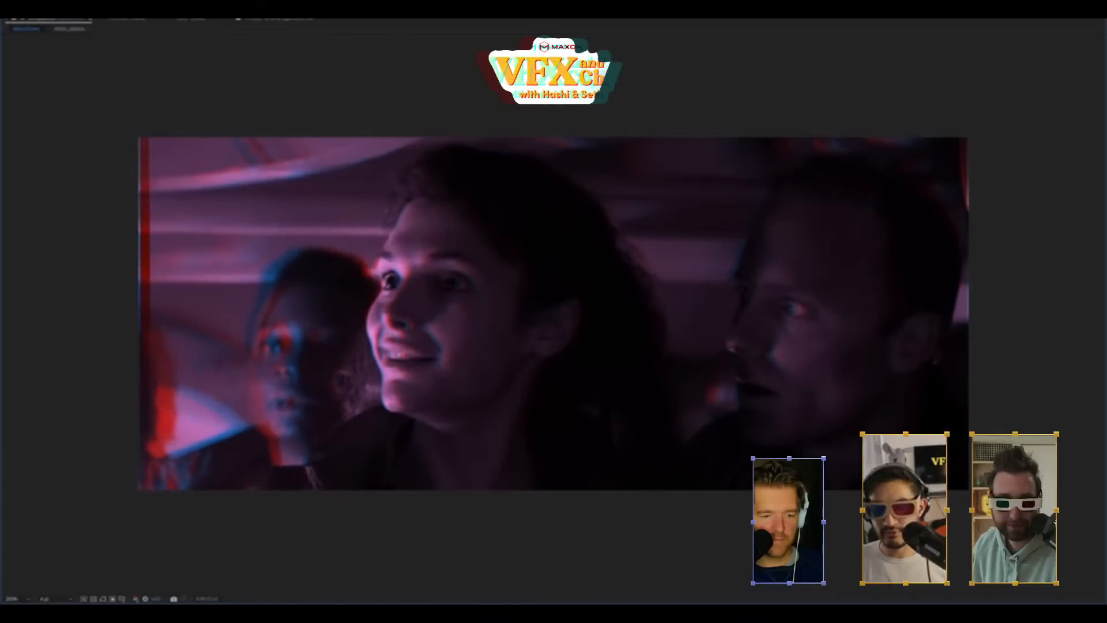
key(space)
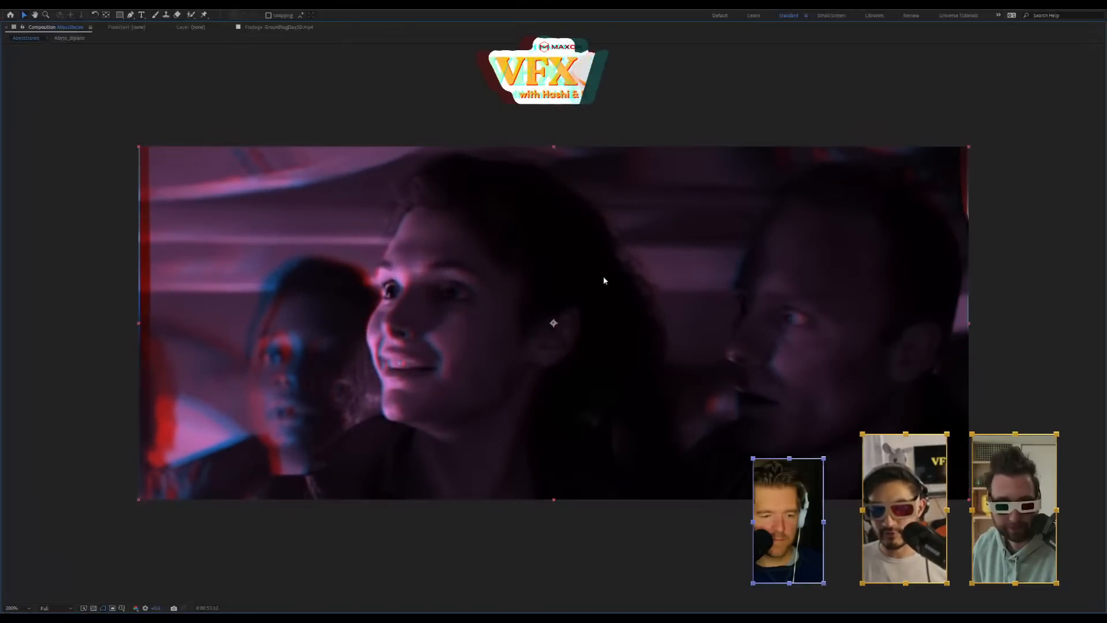
double_click(48, 28)
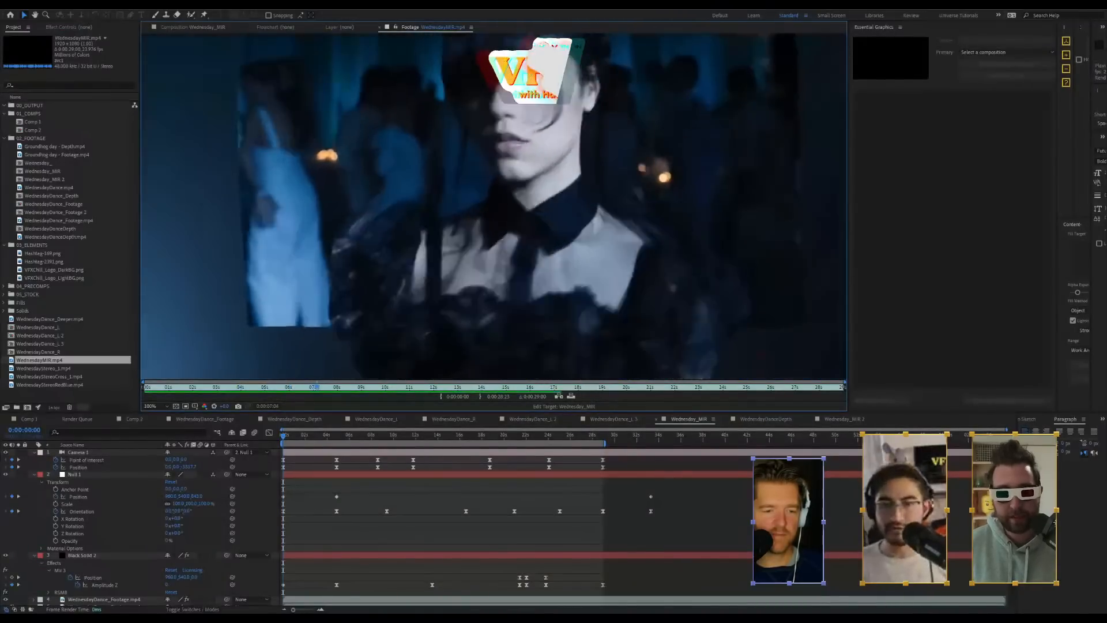
Review the rendered WednesdayMIR.mp4 footage in an enlarged preview by scrubbing and playing through its displaced dance shots
key(grave)
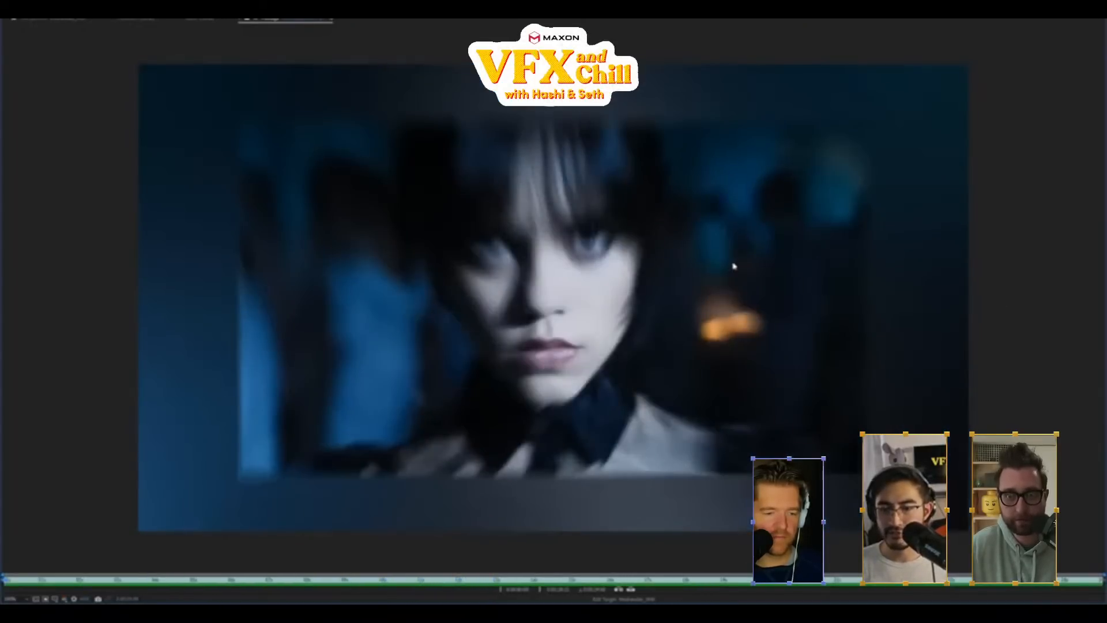
drag(484, 590, 581, 578)
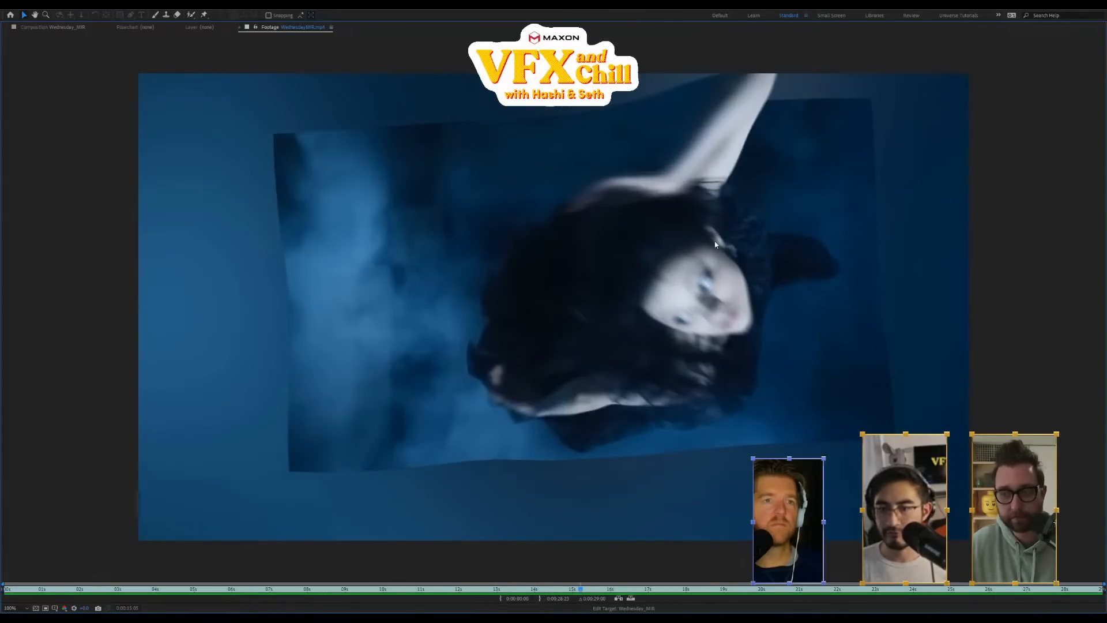
drag(636, 589, 852, 611)
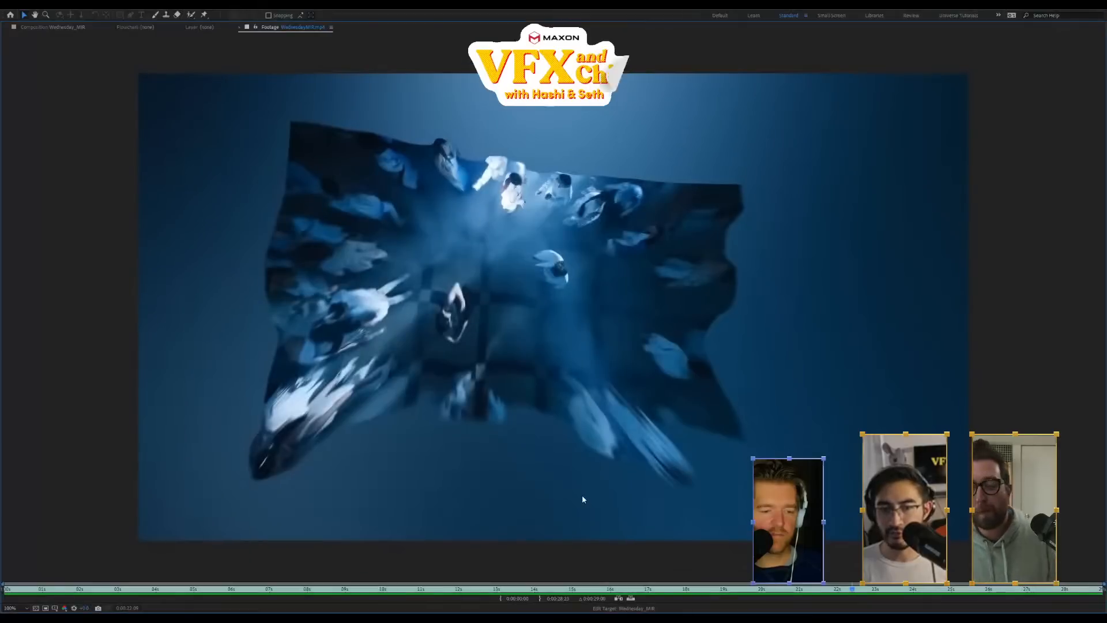
key(space)
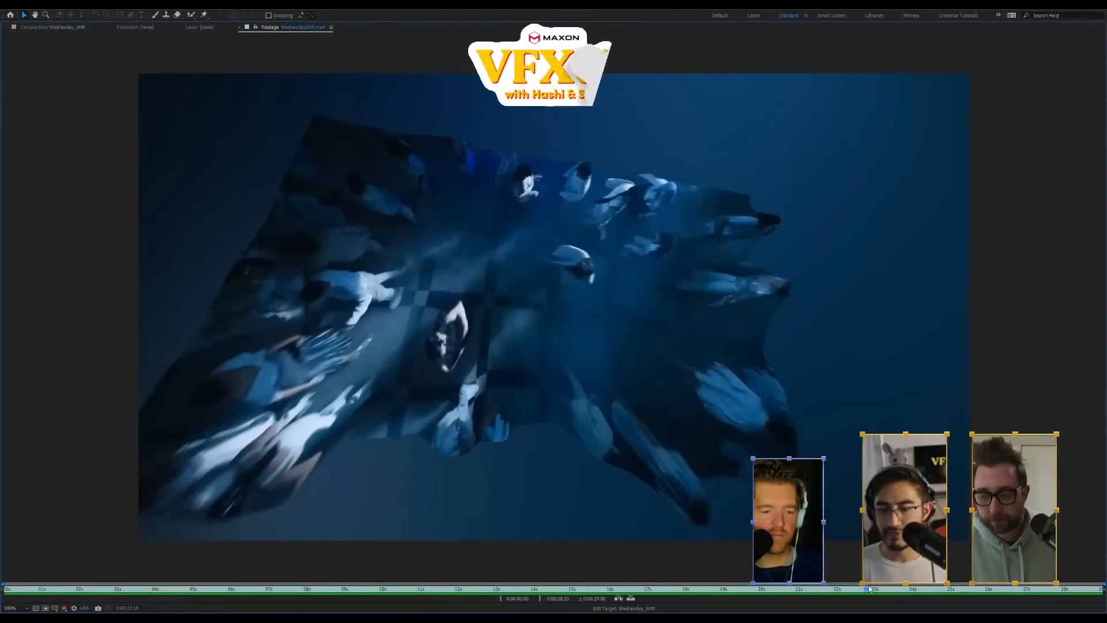
drag(866, 592, 843, 595)
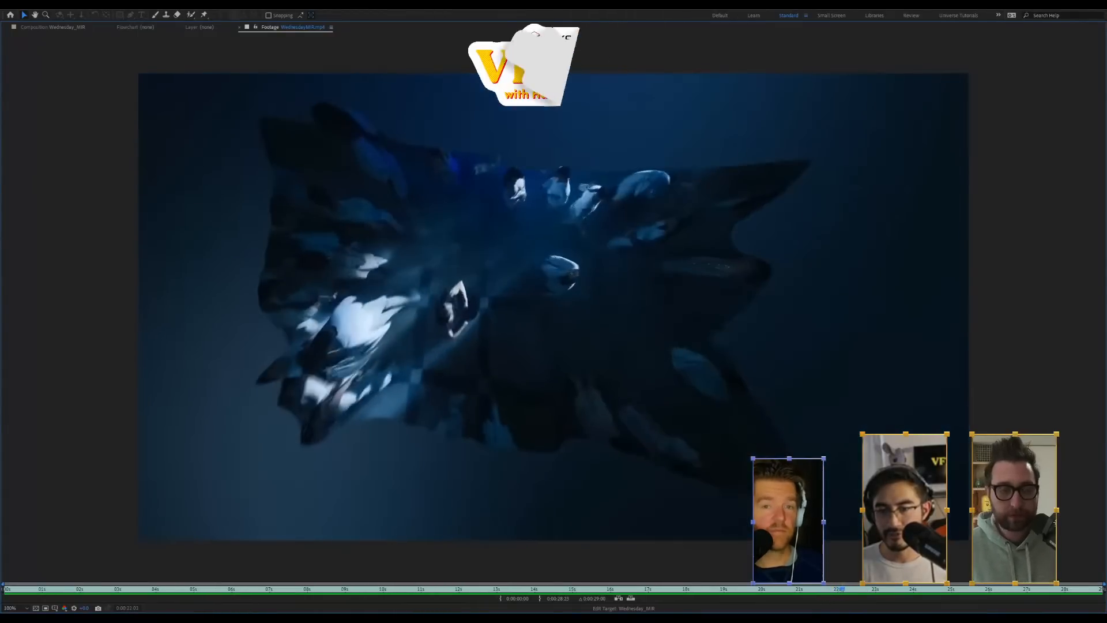
Show the Wednesday_MIR composition and examine its camera, null and footage layers at about 15 seconds
click(45, 26)
key(grave)
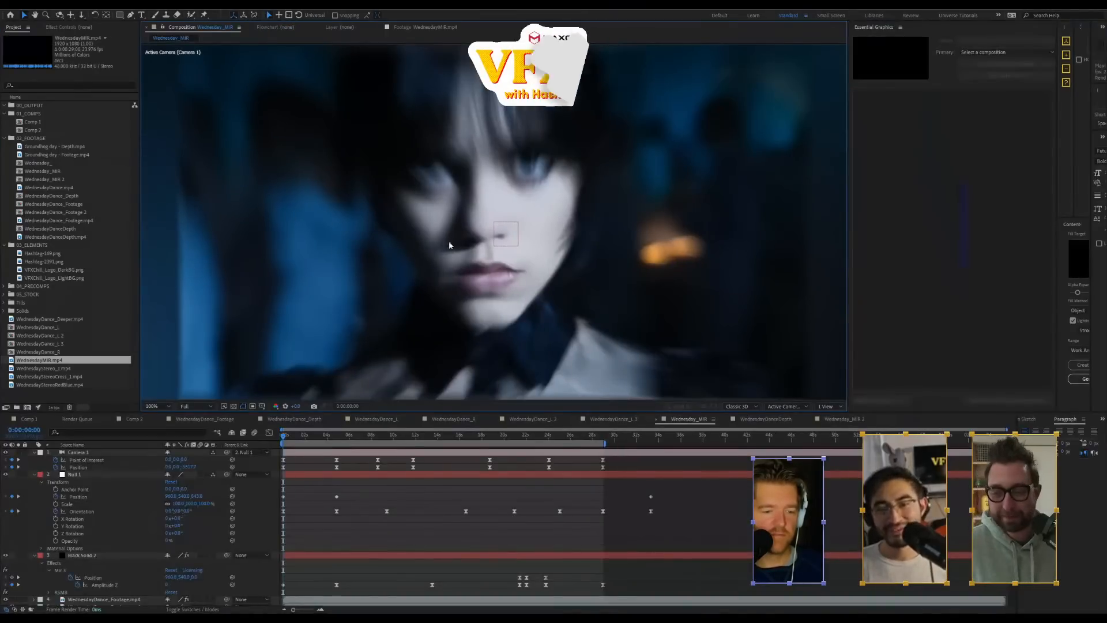
click(401, 439)
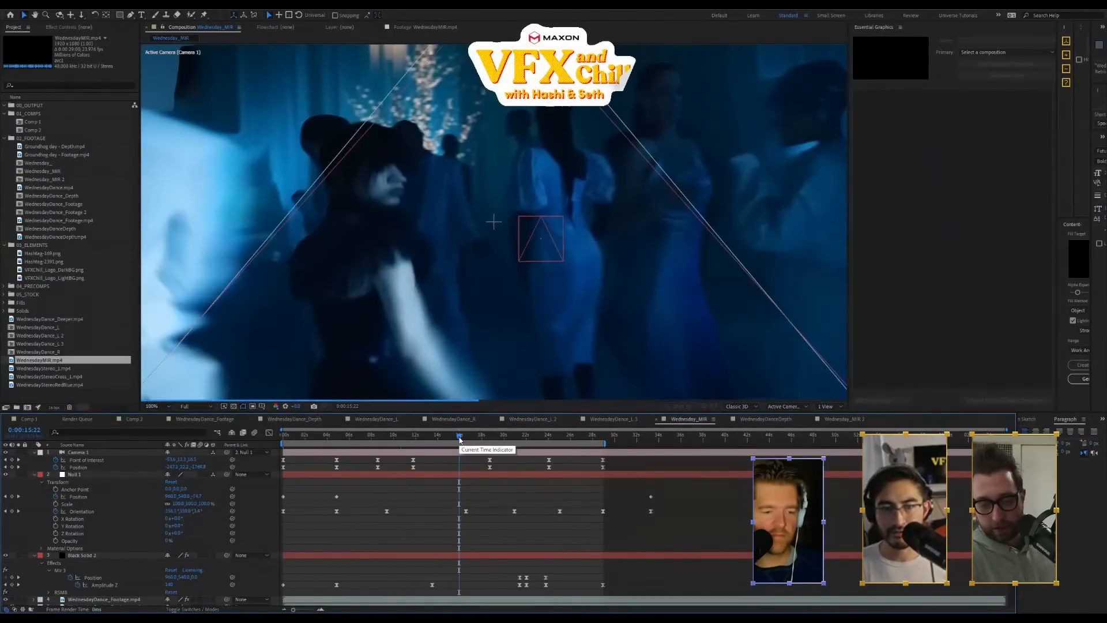
scroll(459, 489, down, 2)
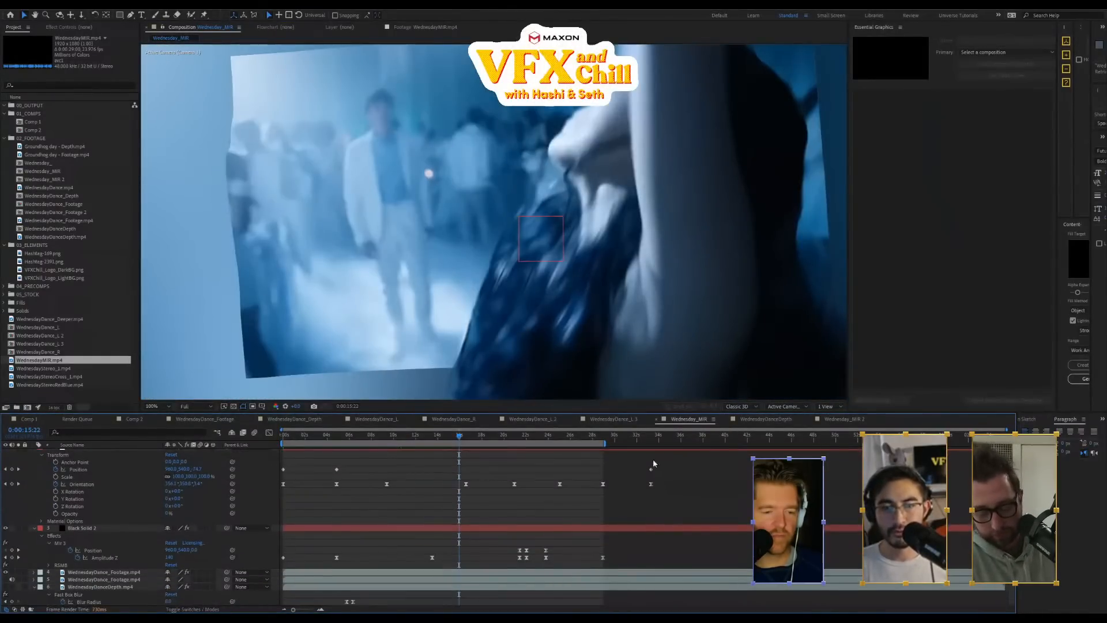
scroll(657, 243, down, 2)
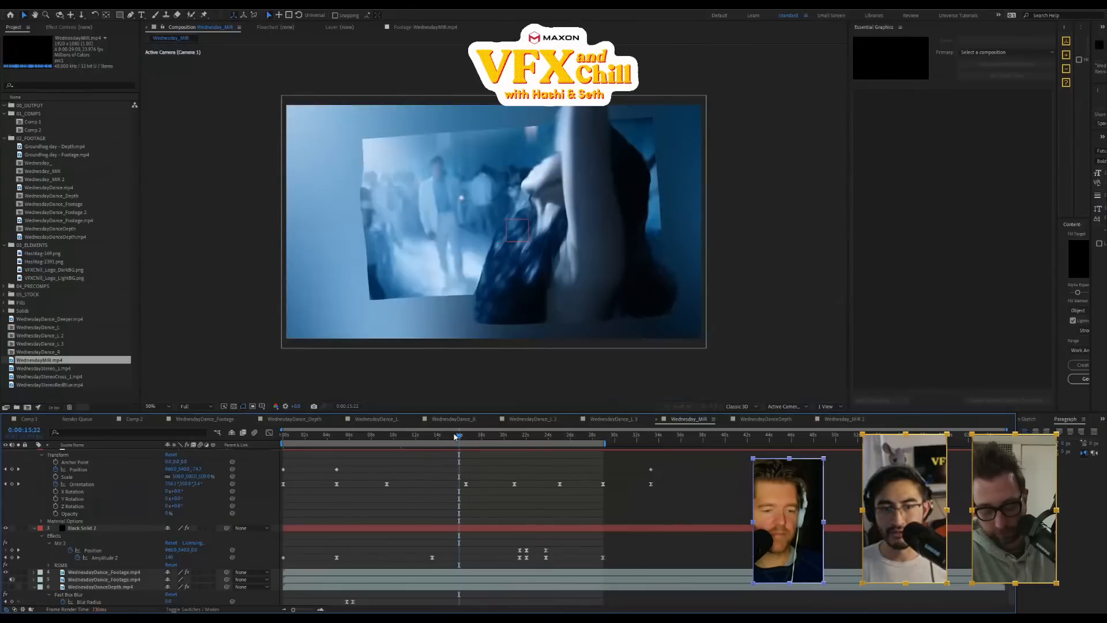